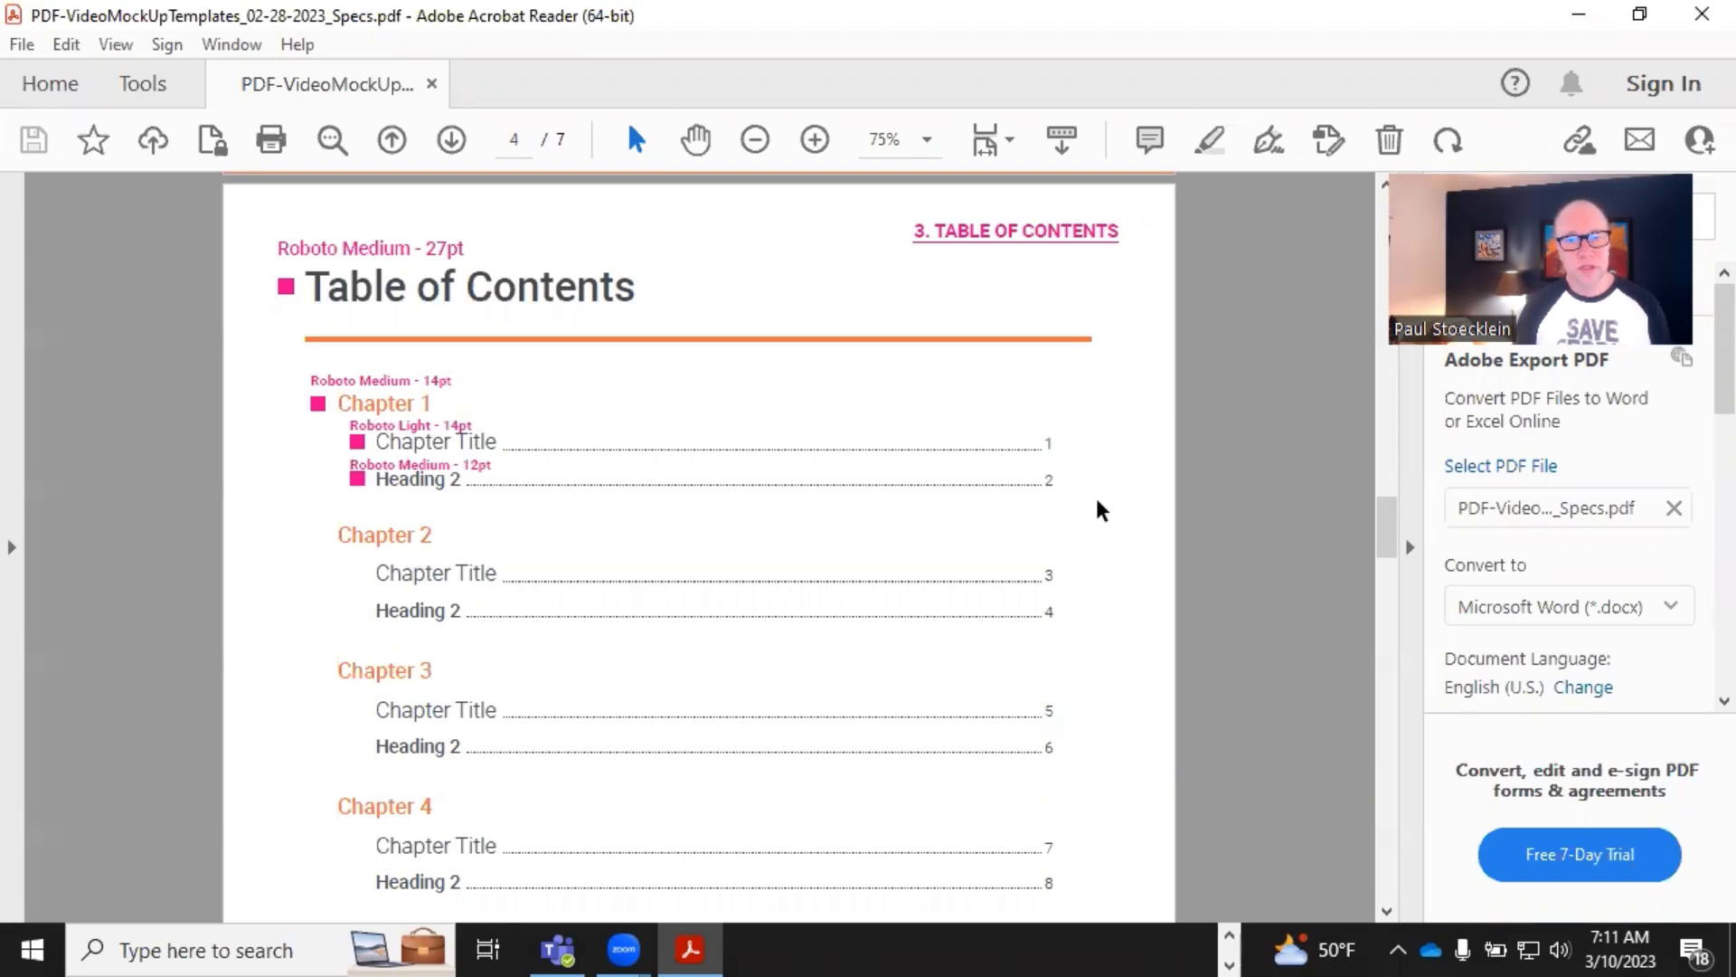
# - Examine the table of contents and regular chapter page specifications in the mock-up PDF, including heading, body and bullet fonts
pyautogui.scroll(-10, 1111, 516)
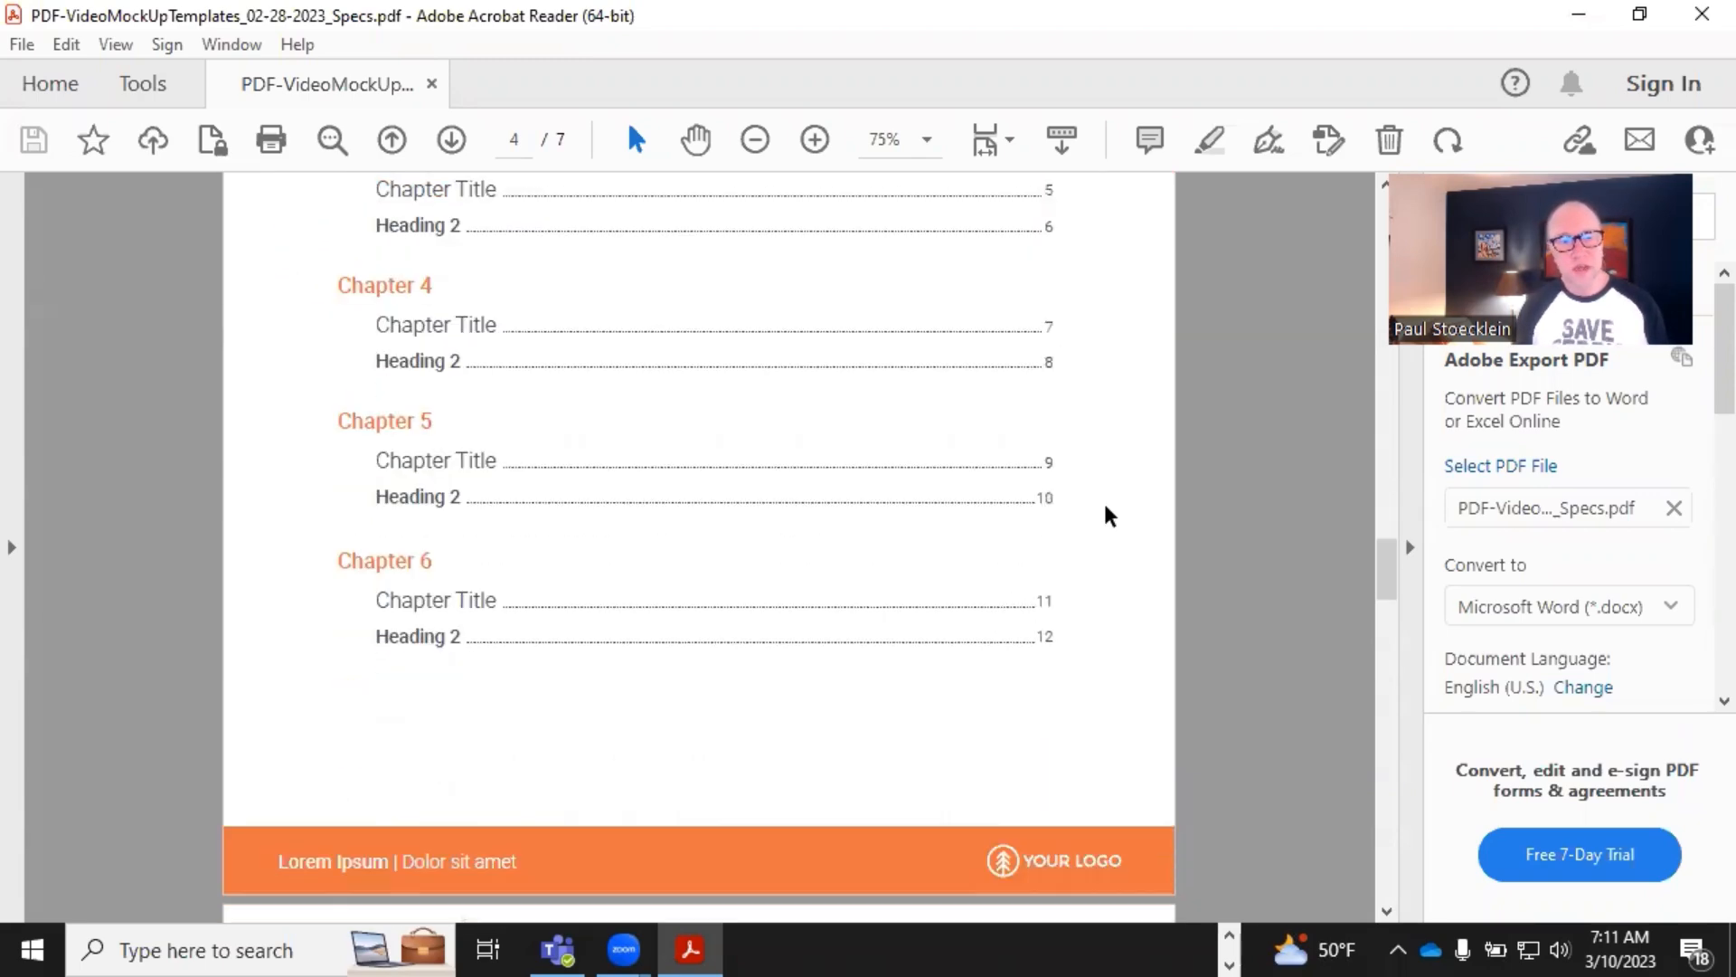
pyautogui.scroll(-5, 1105, 505)
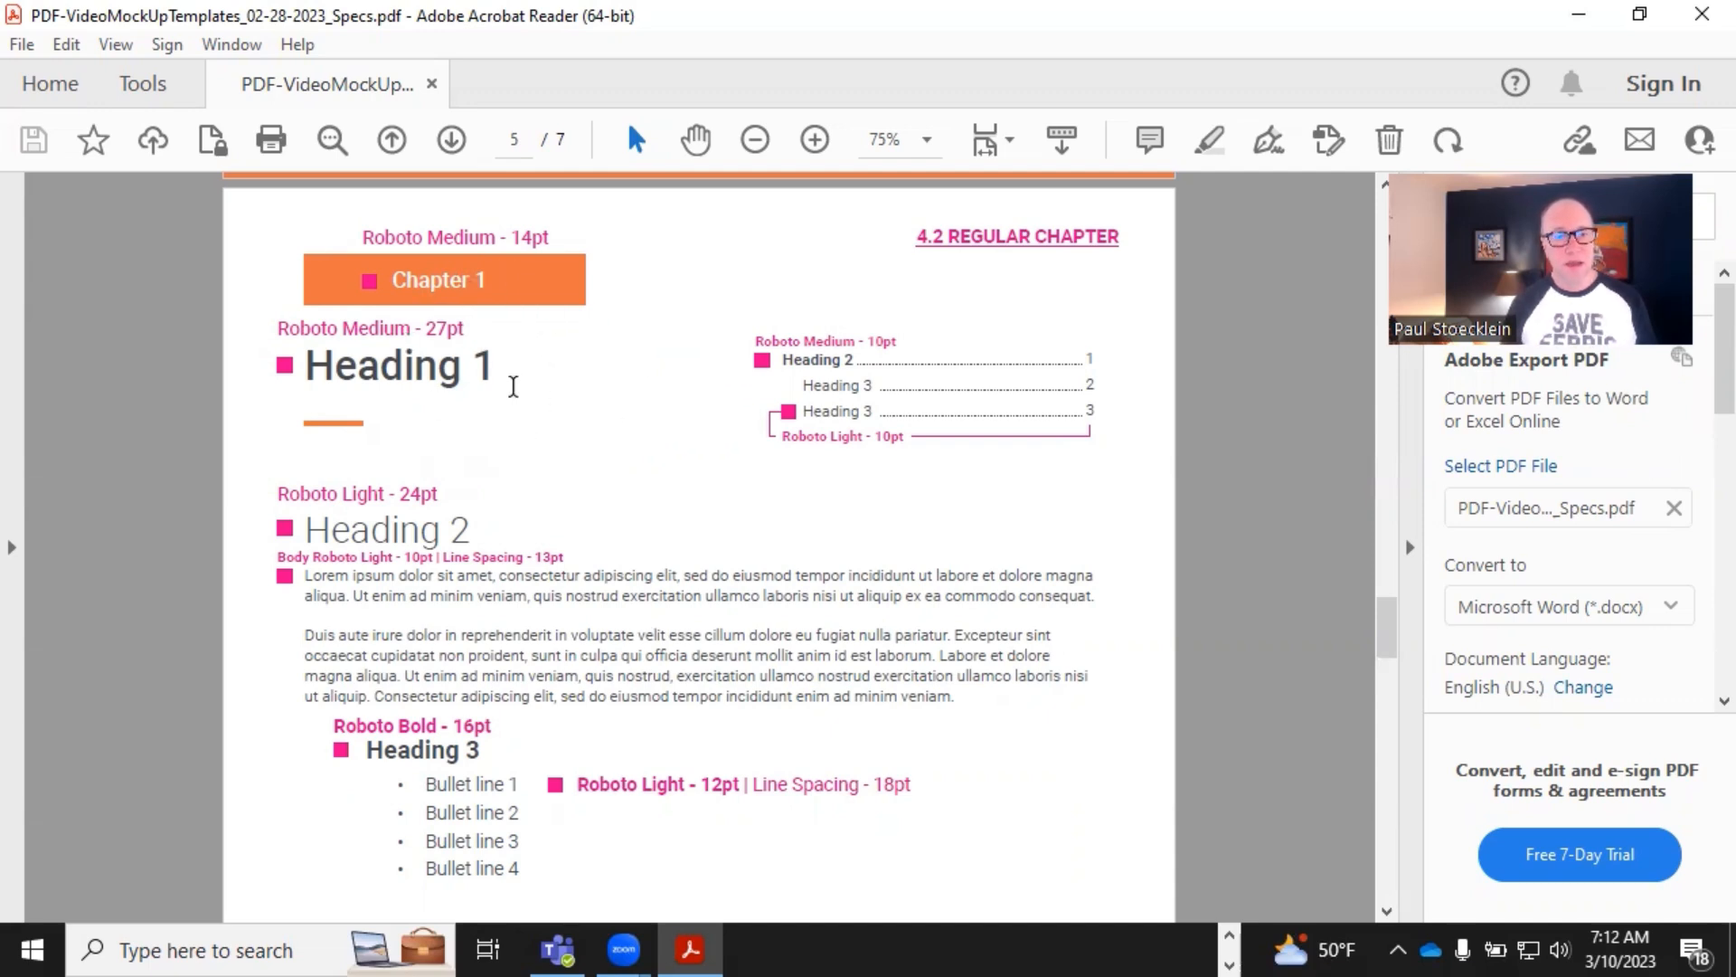
pyautogui.click(386, 364)
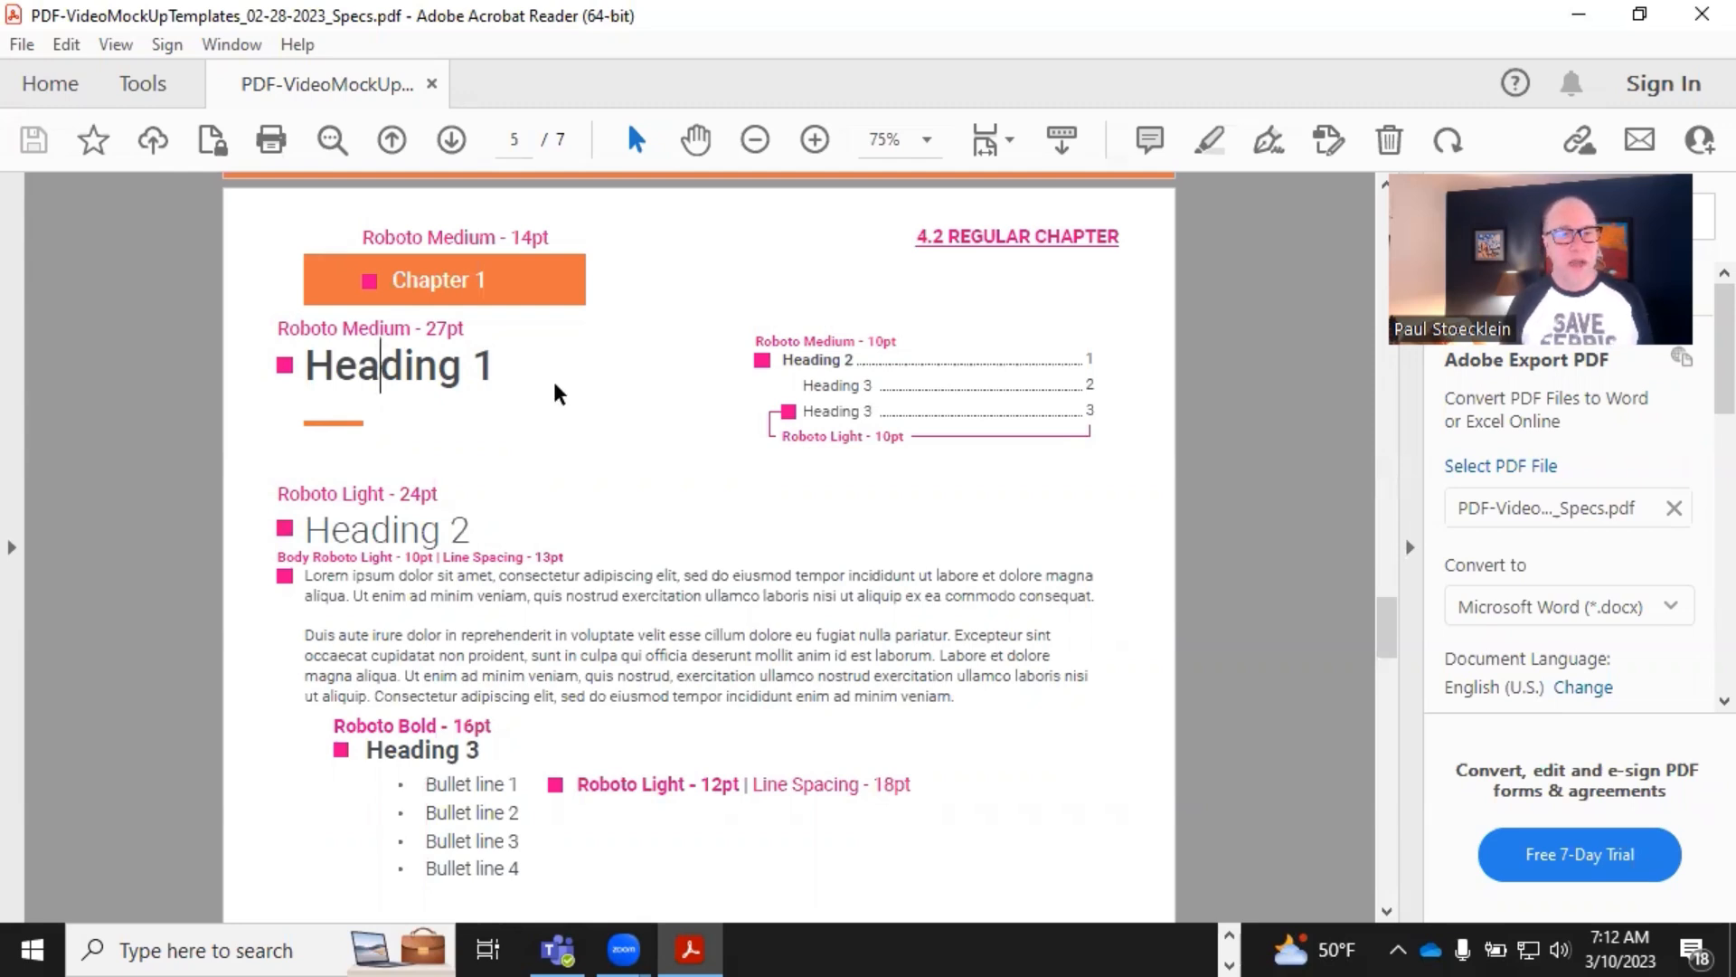
pyautogui.click(312, 363)
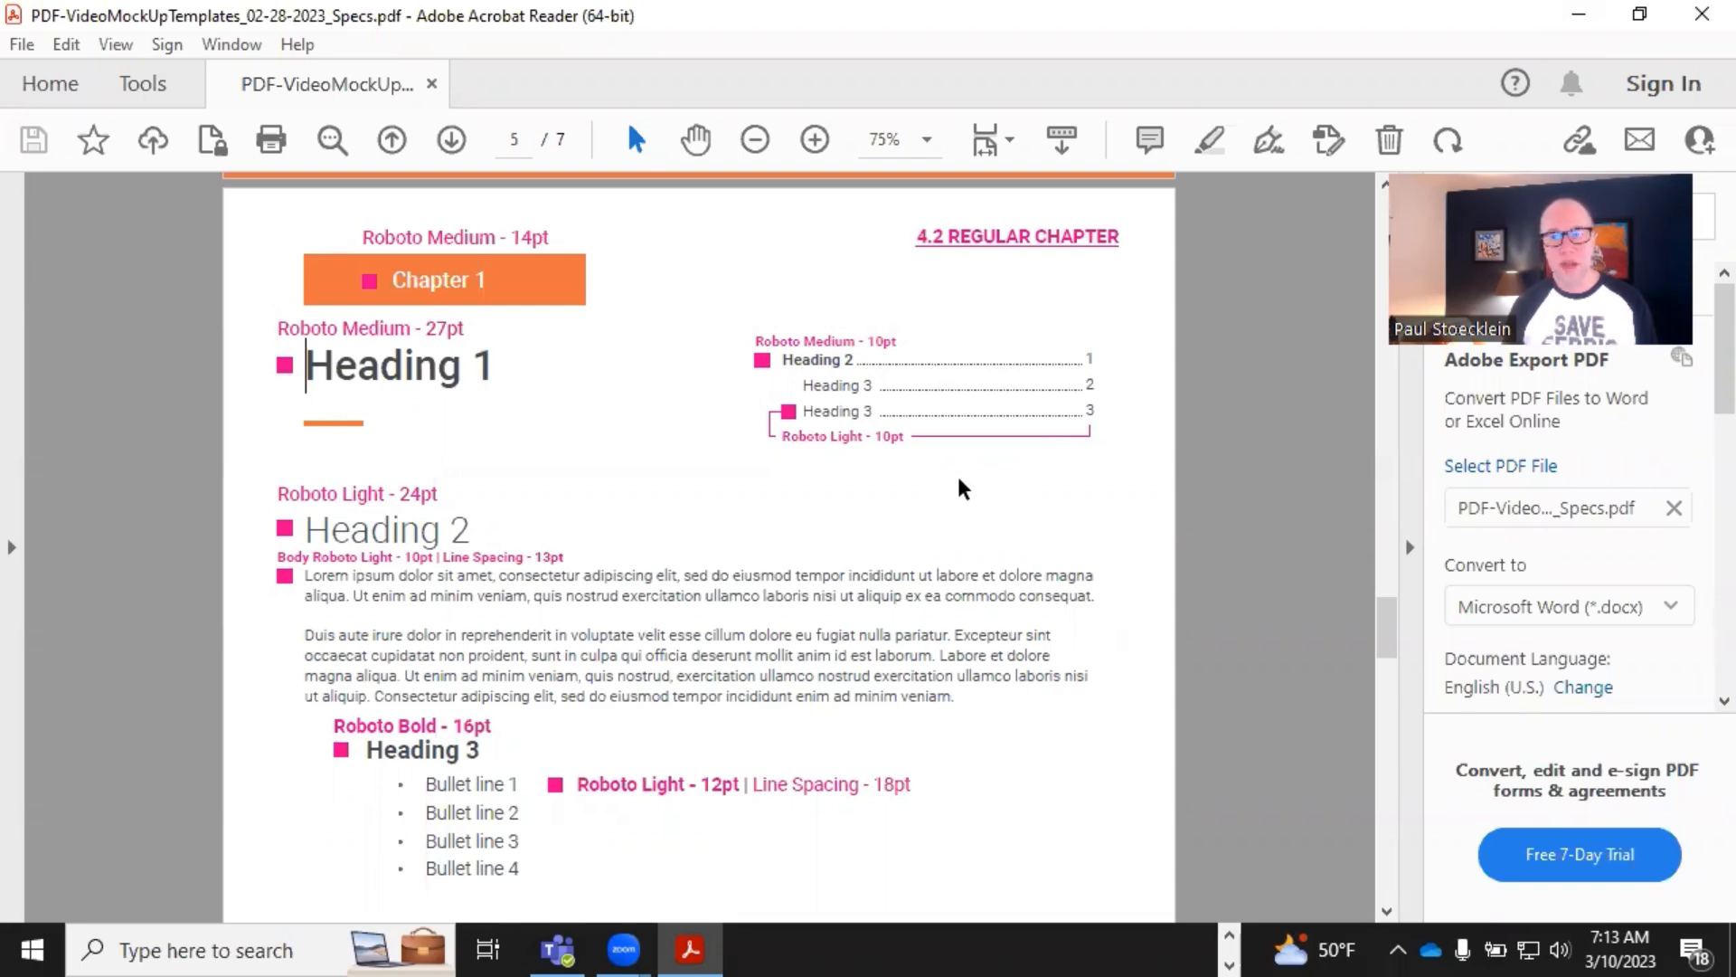
pyautogui.scroll(-2, 957, 474)
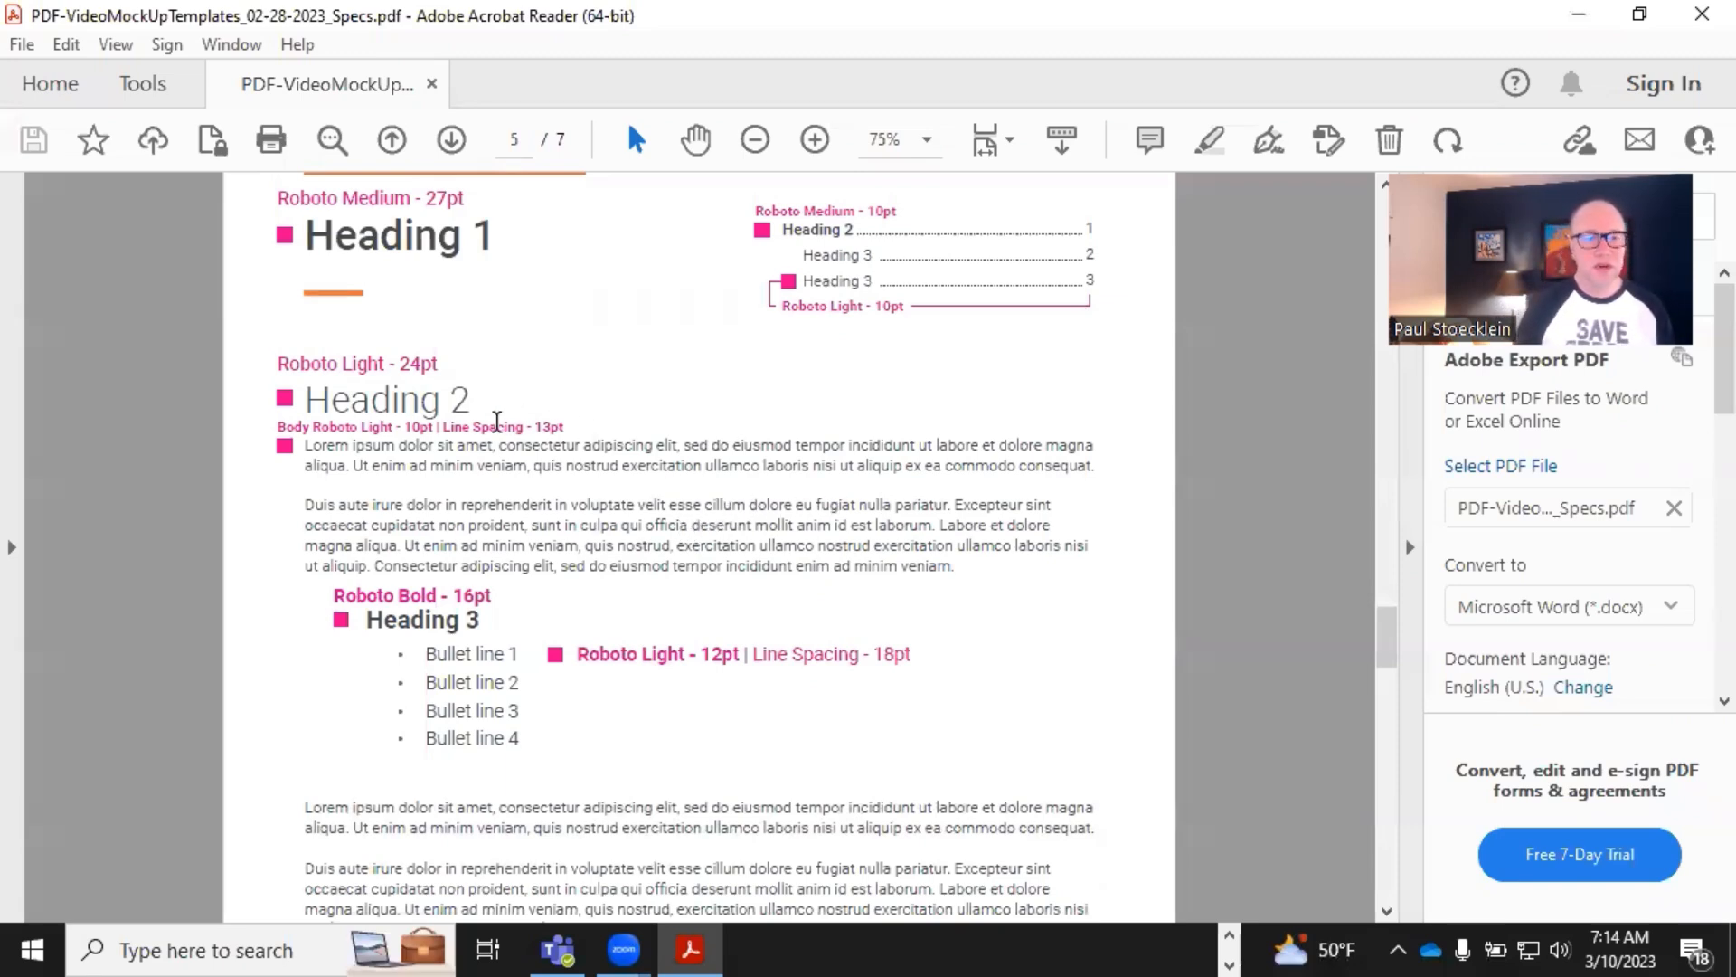
pyautogui.click(513, 500)
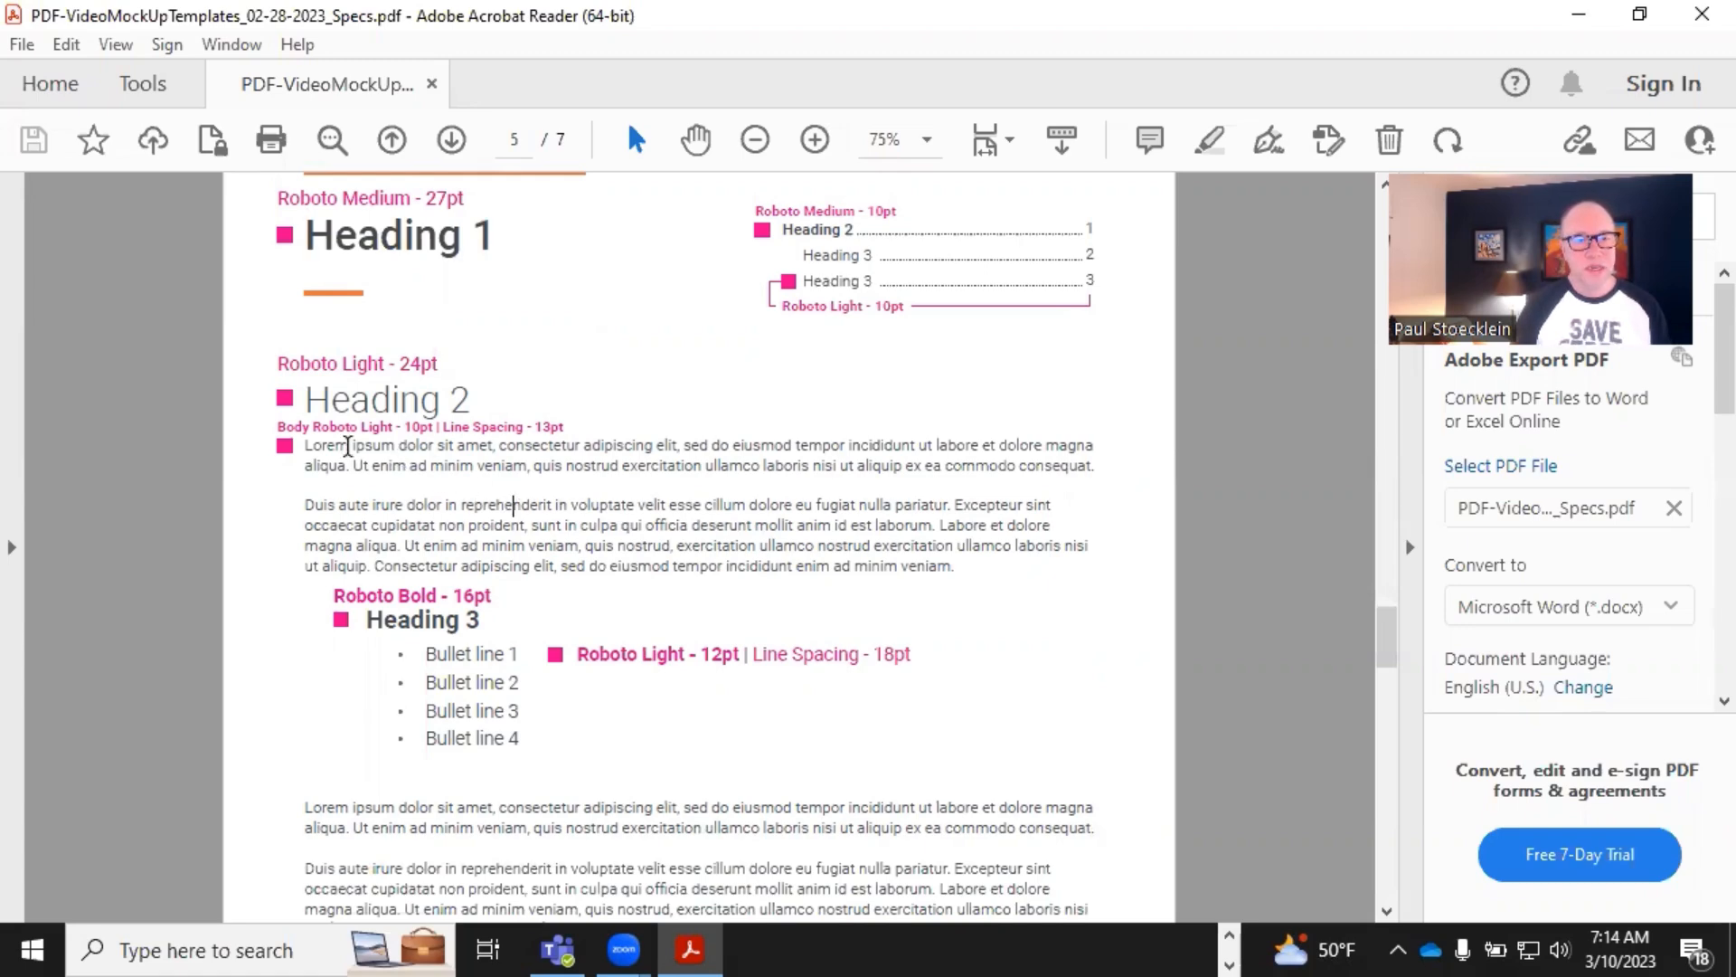
pyautogui.moveTo(342, 445); pyautogui.dragTo(395, 447)
pyautogui.click(413, 494)
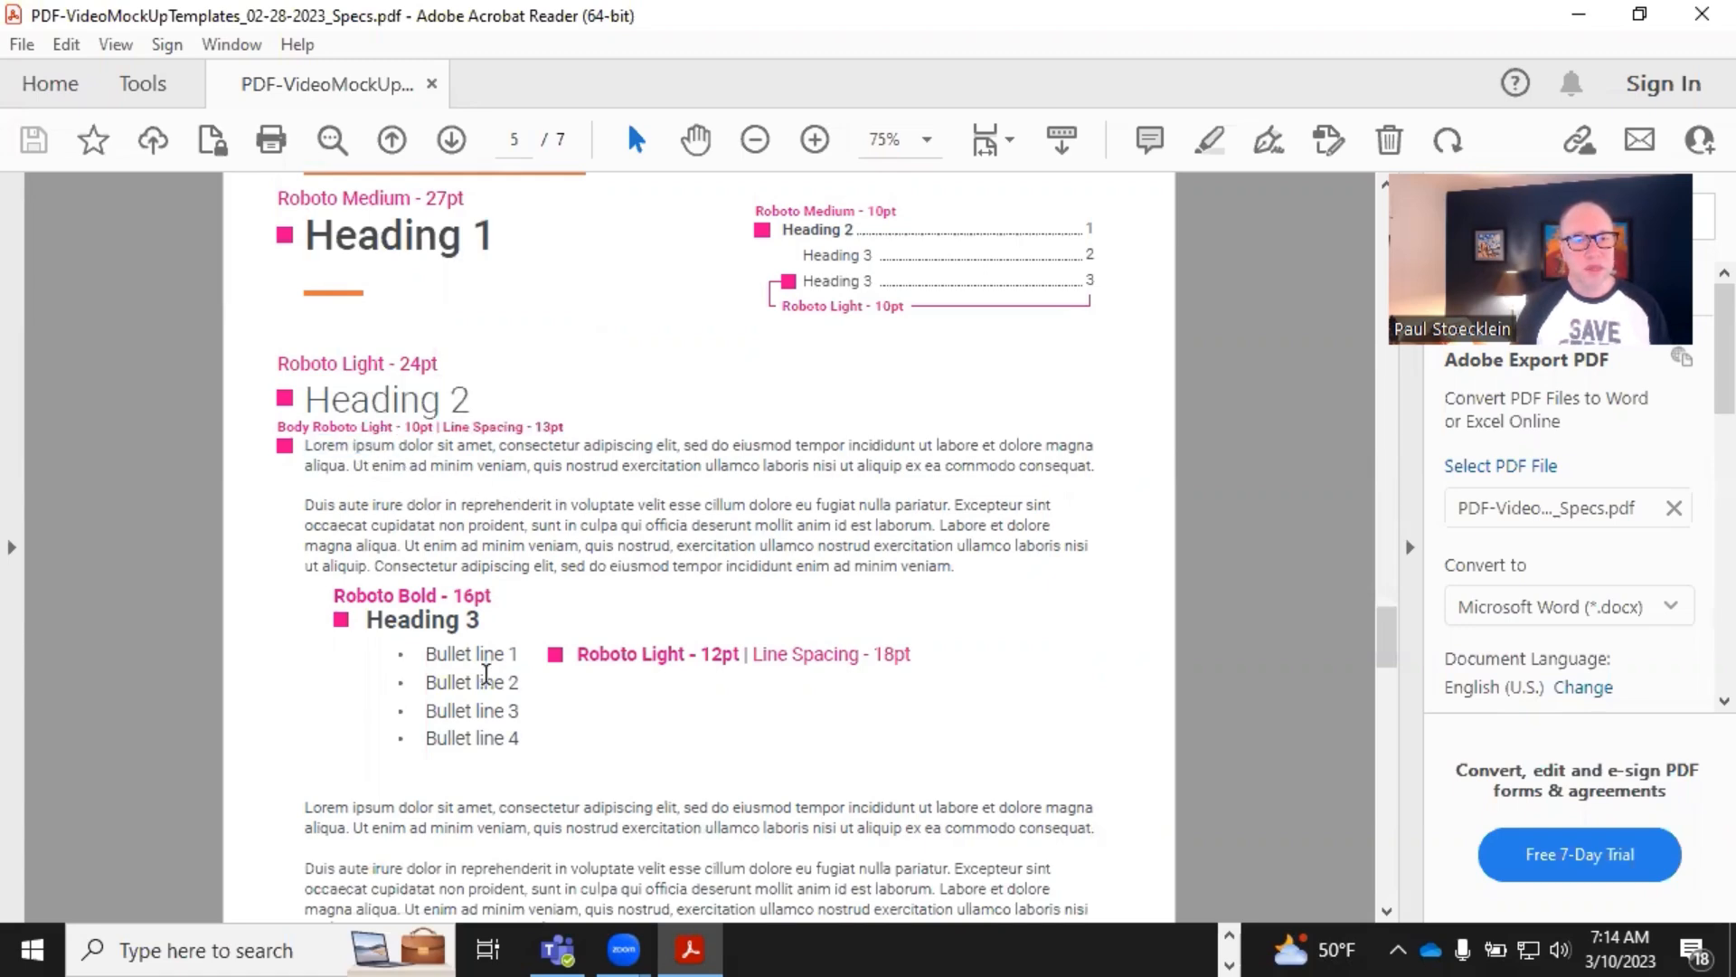
pyautogui.scroll(-4, 487, 674)
pyautogui.scroll(5, 487, 674)
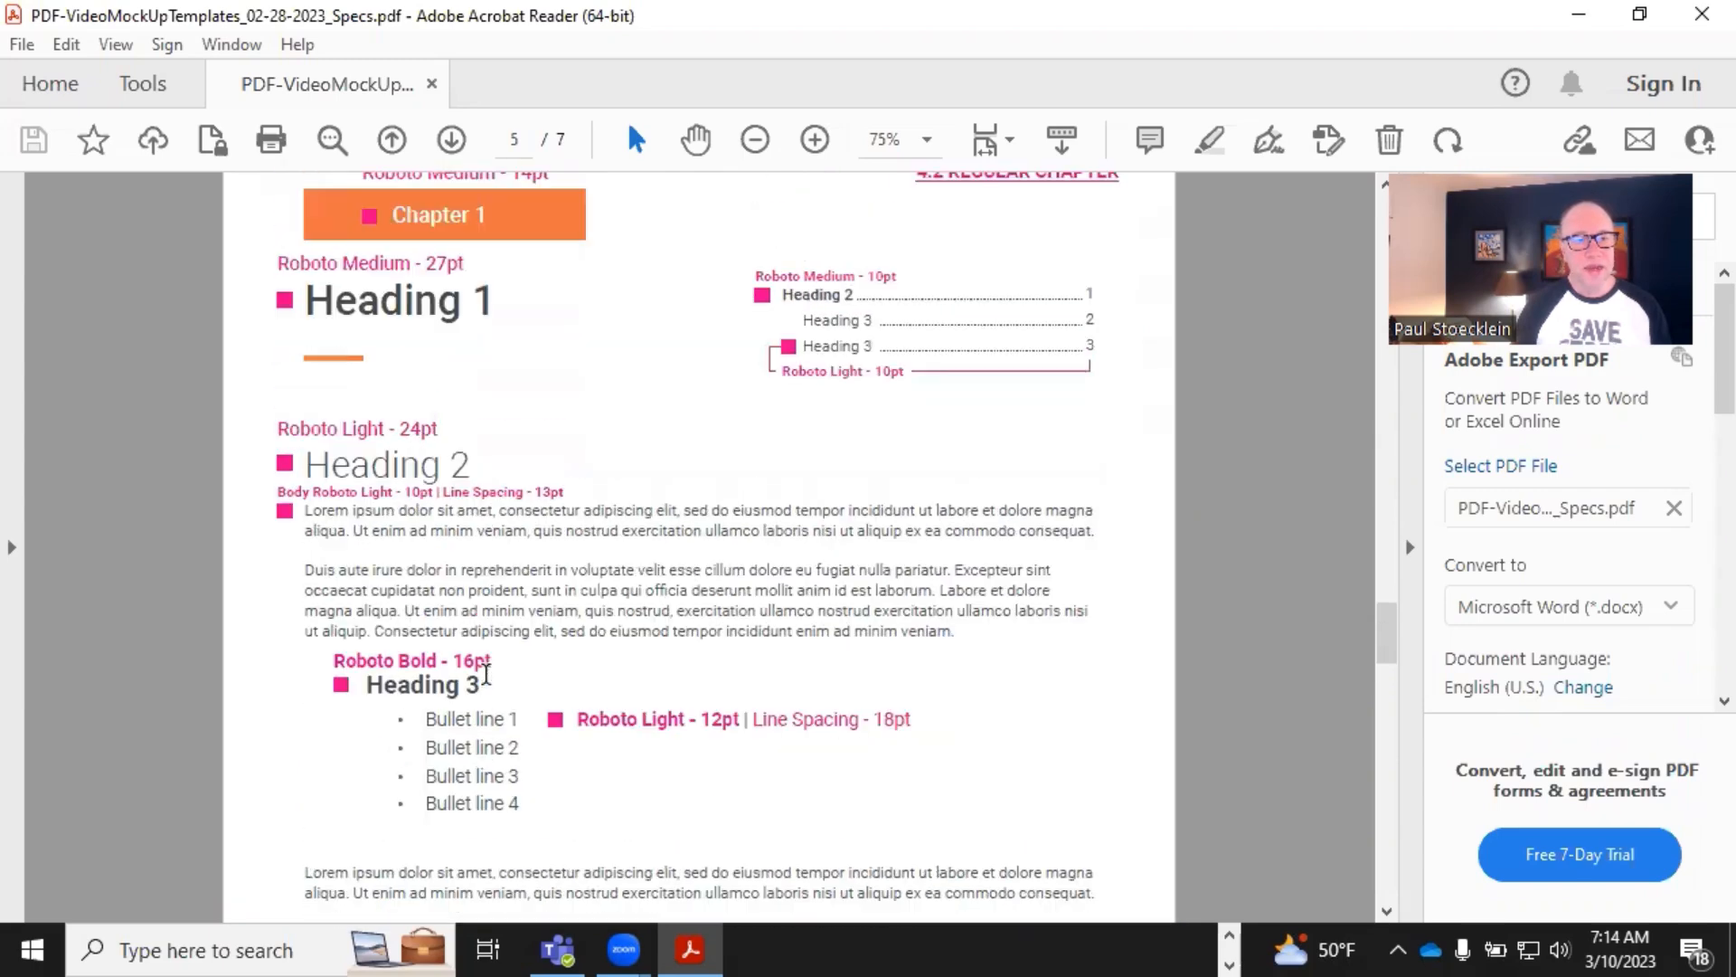
pyautogui.scroll(1, 487, 674)
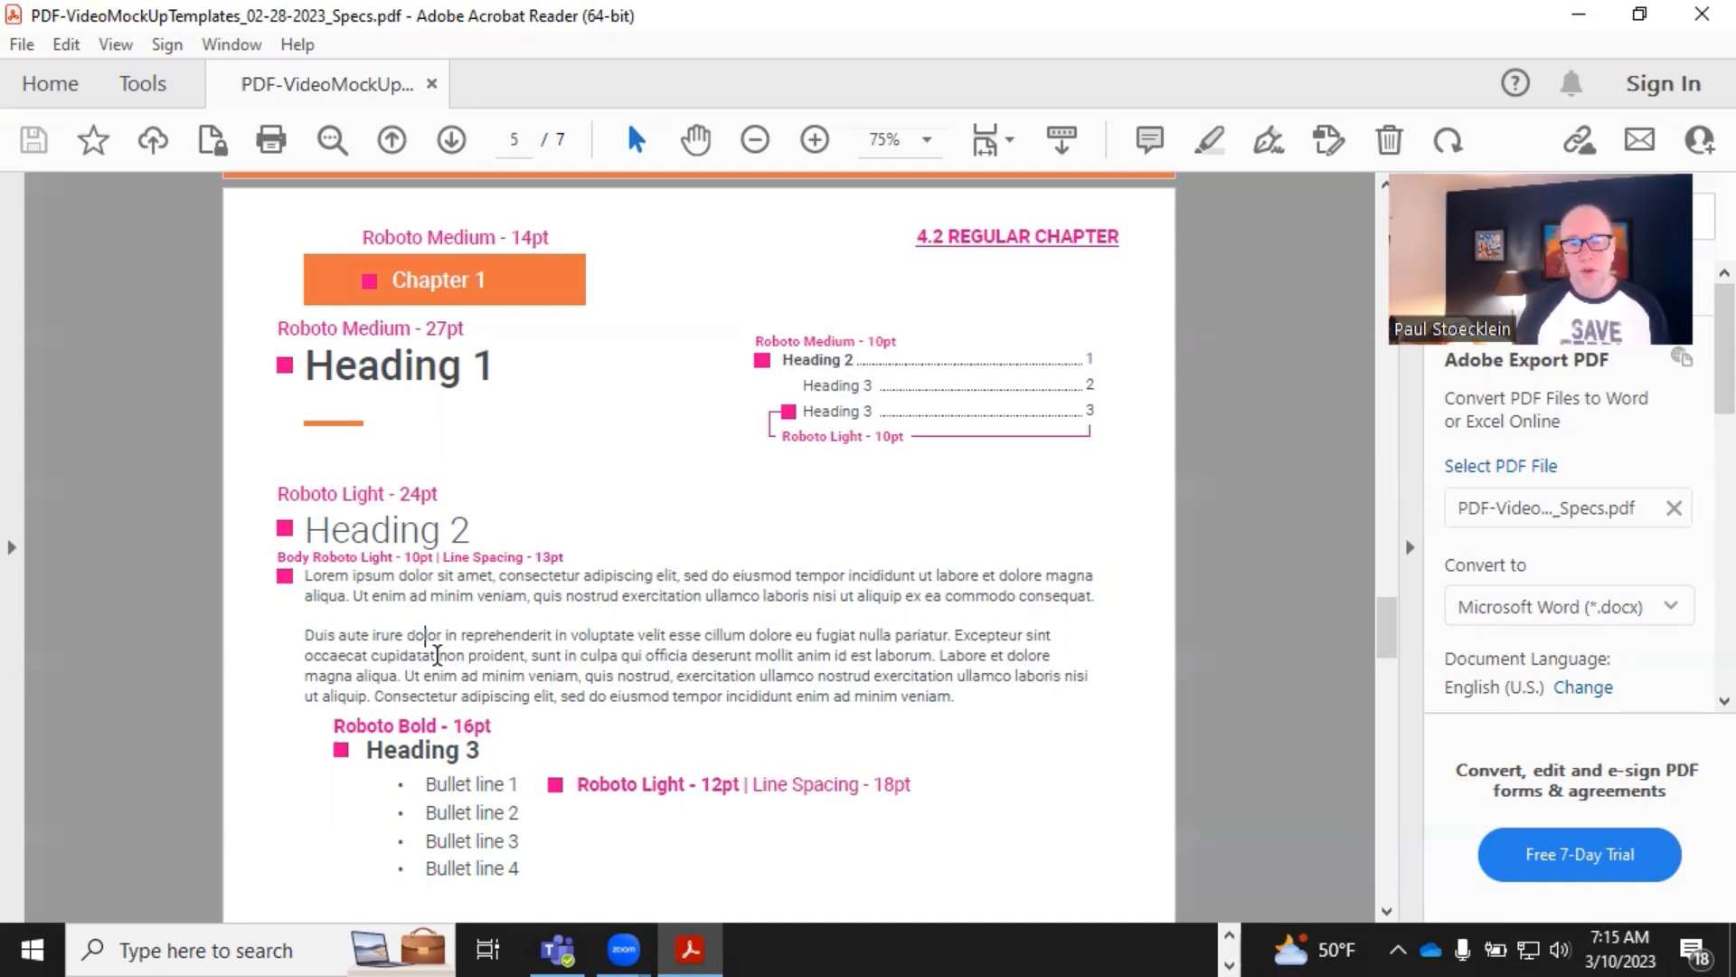
pyautogui.scroll(-4, 437, 654)
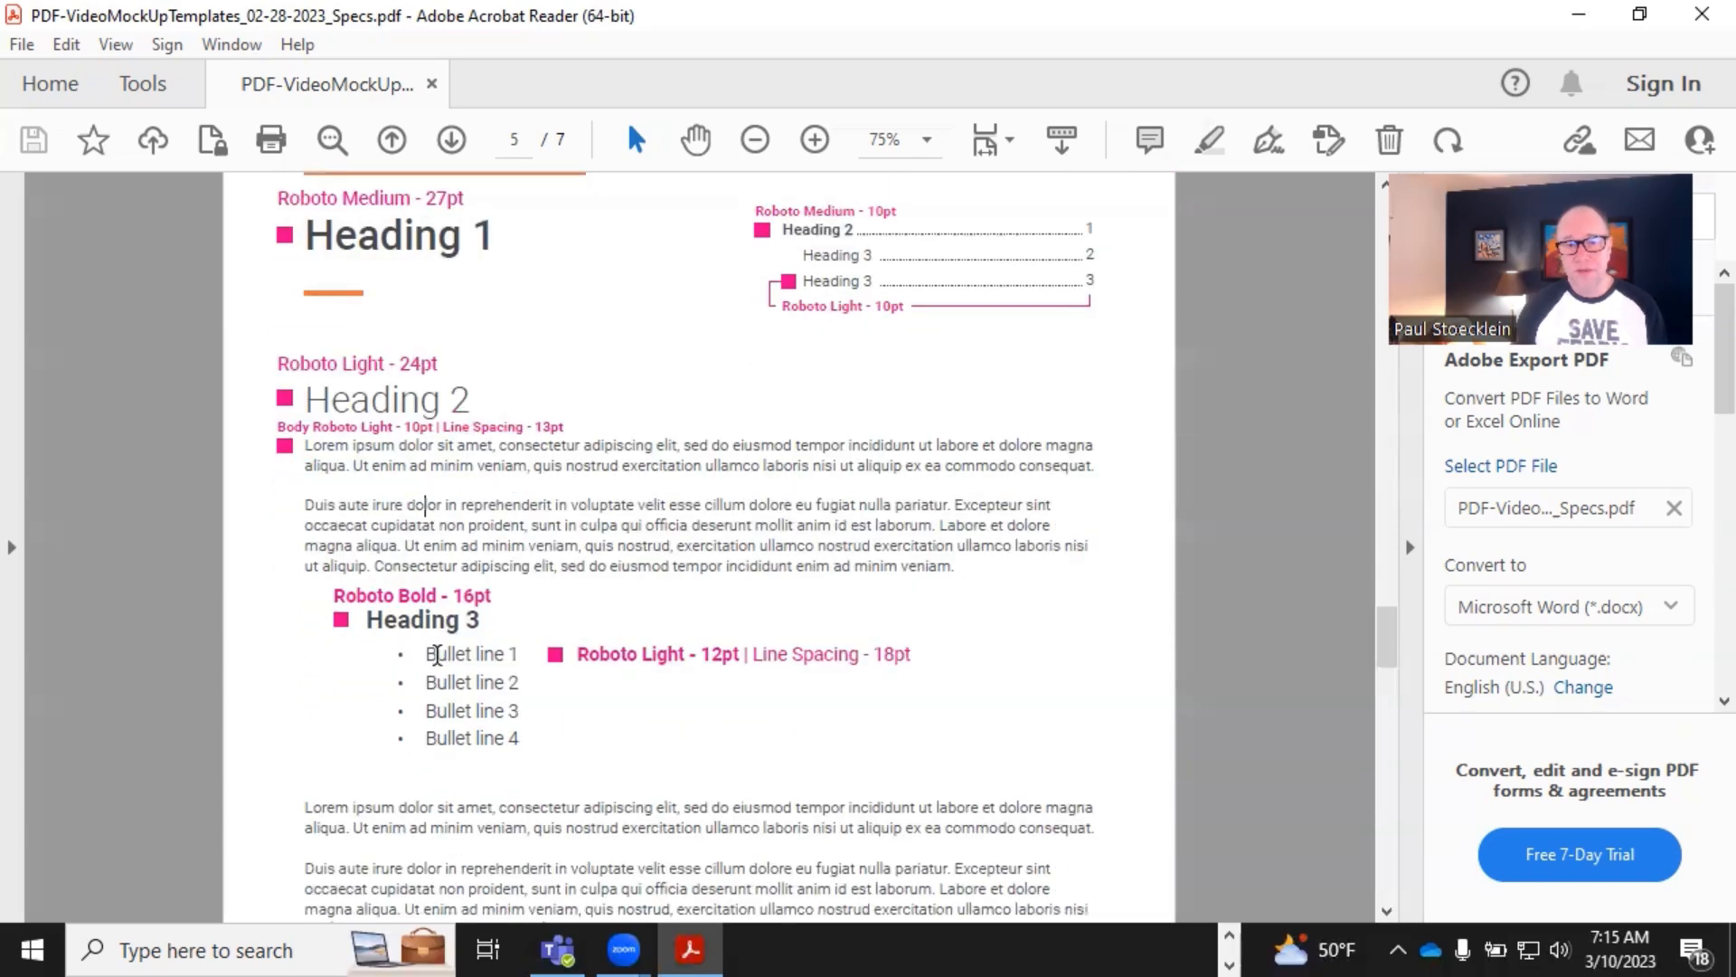
pyautogui.scroll(3, 437, 655)
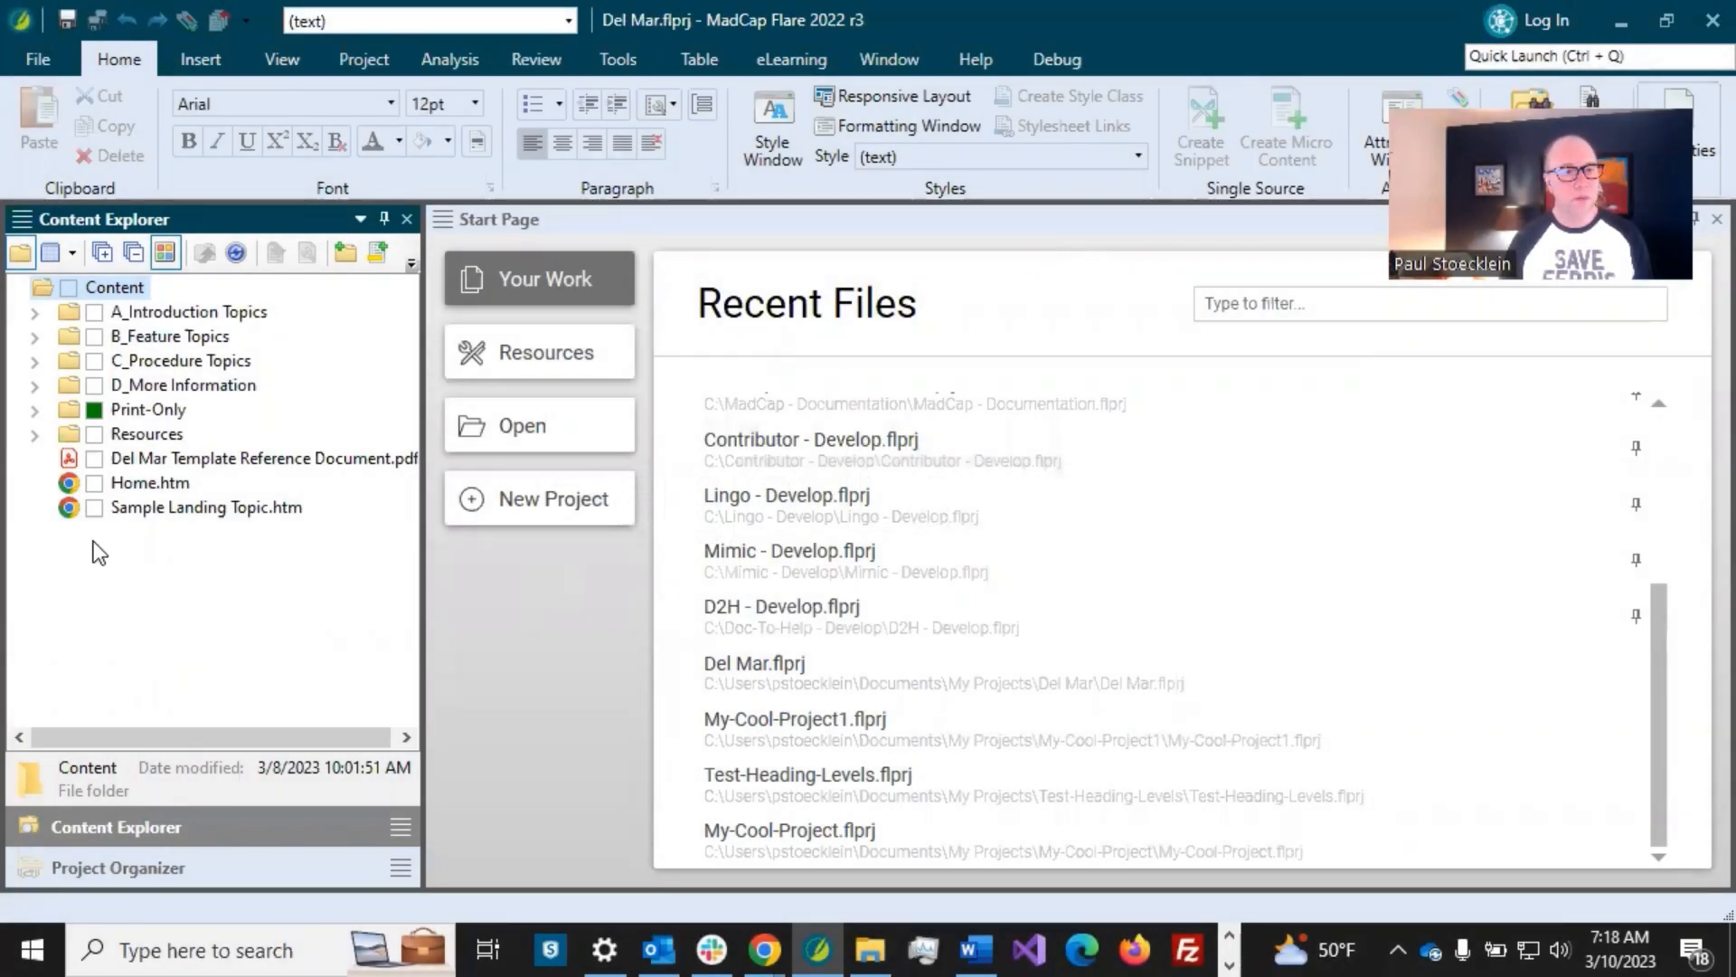
# - In the Del Mar project in MadCap Flare, duplicate the TOC.flpgl page layout and rename the copy Chapters
pyautogui.click(35, 435)
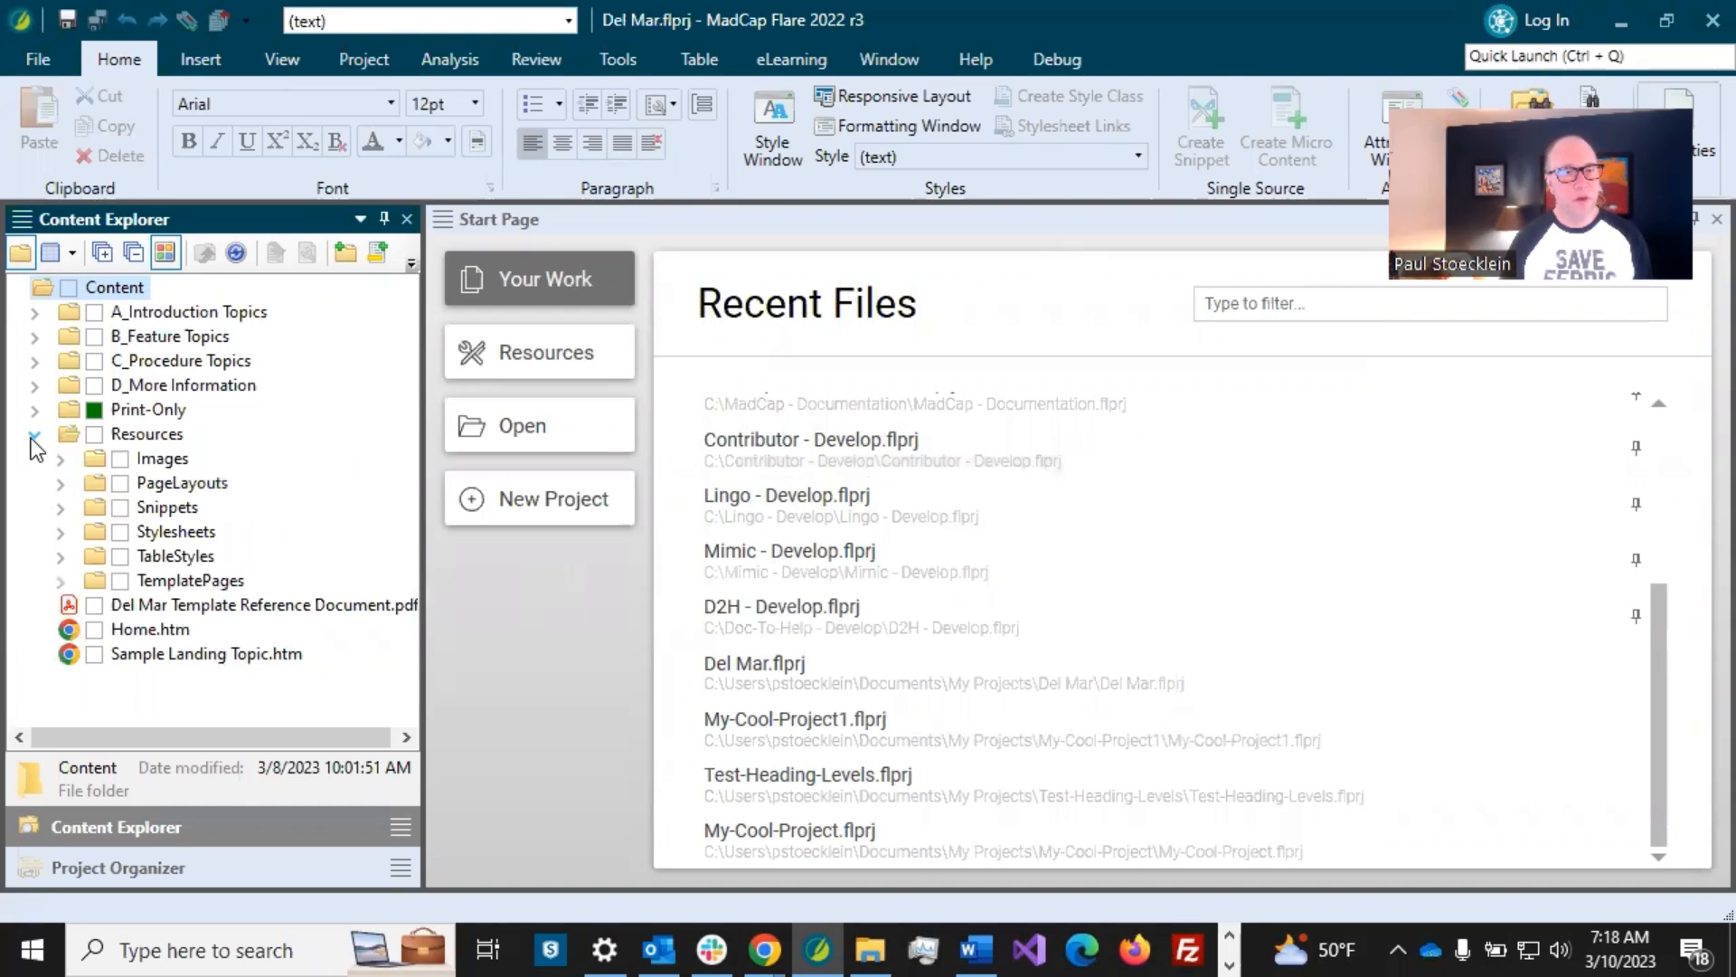
pyautogui.click(60, 483)
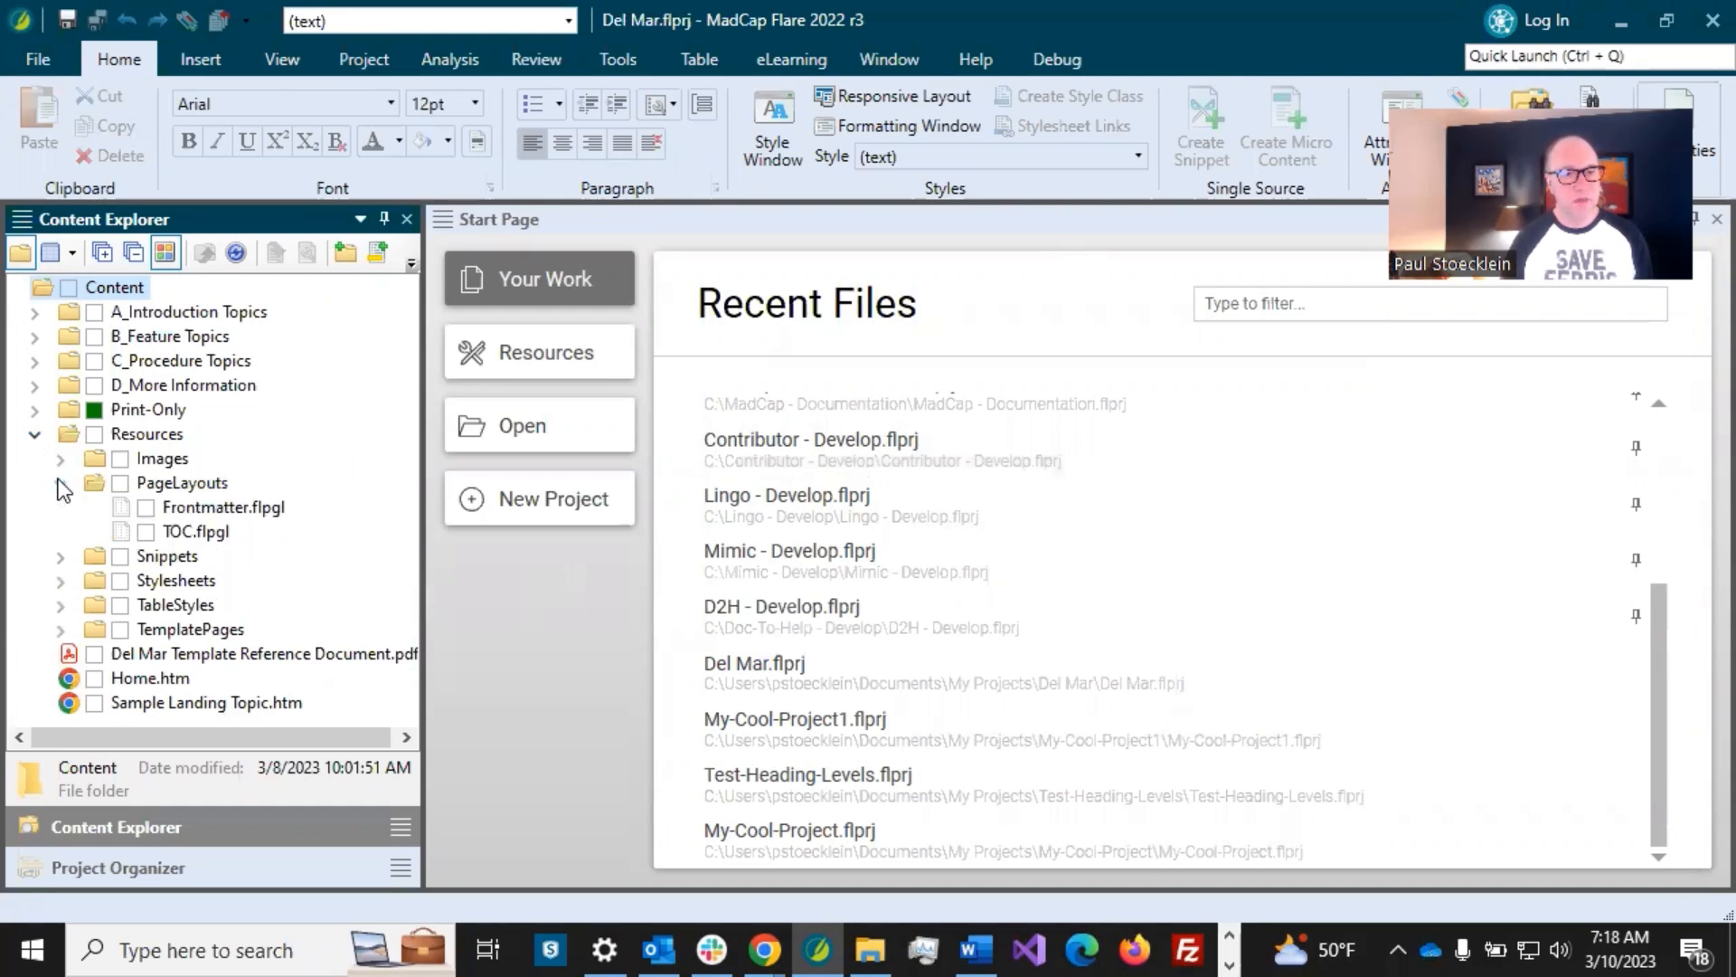
pyautogui.click(188, 534)
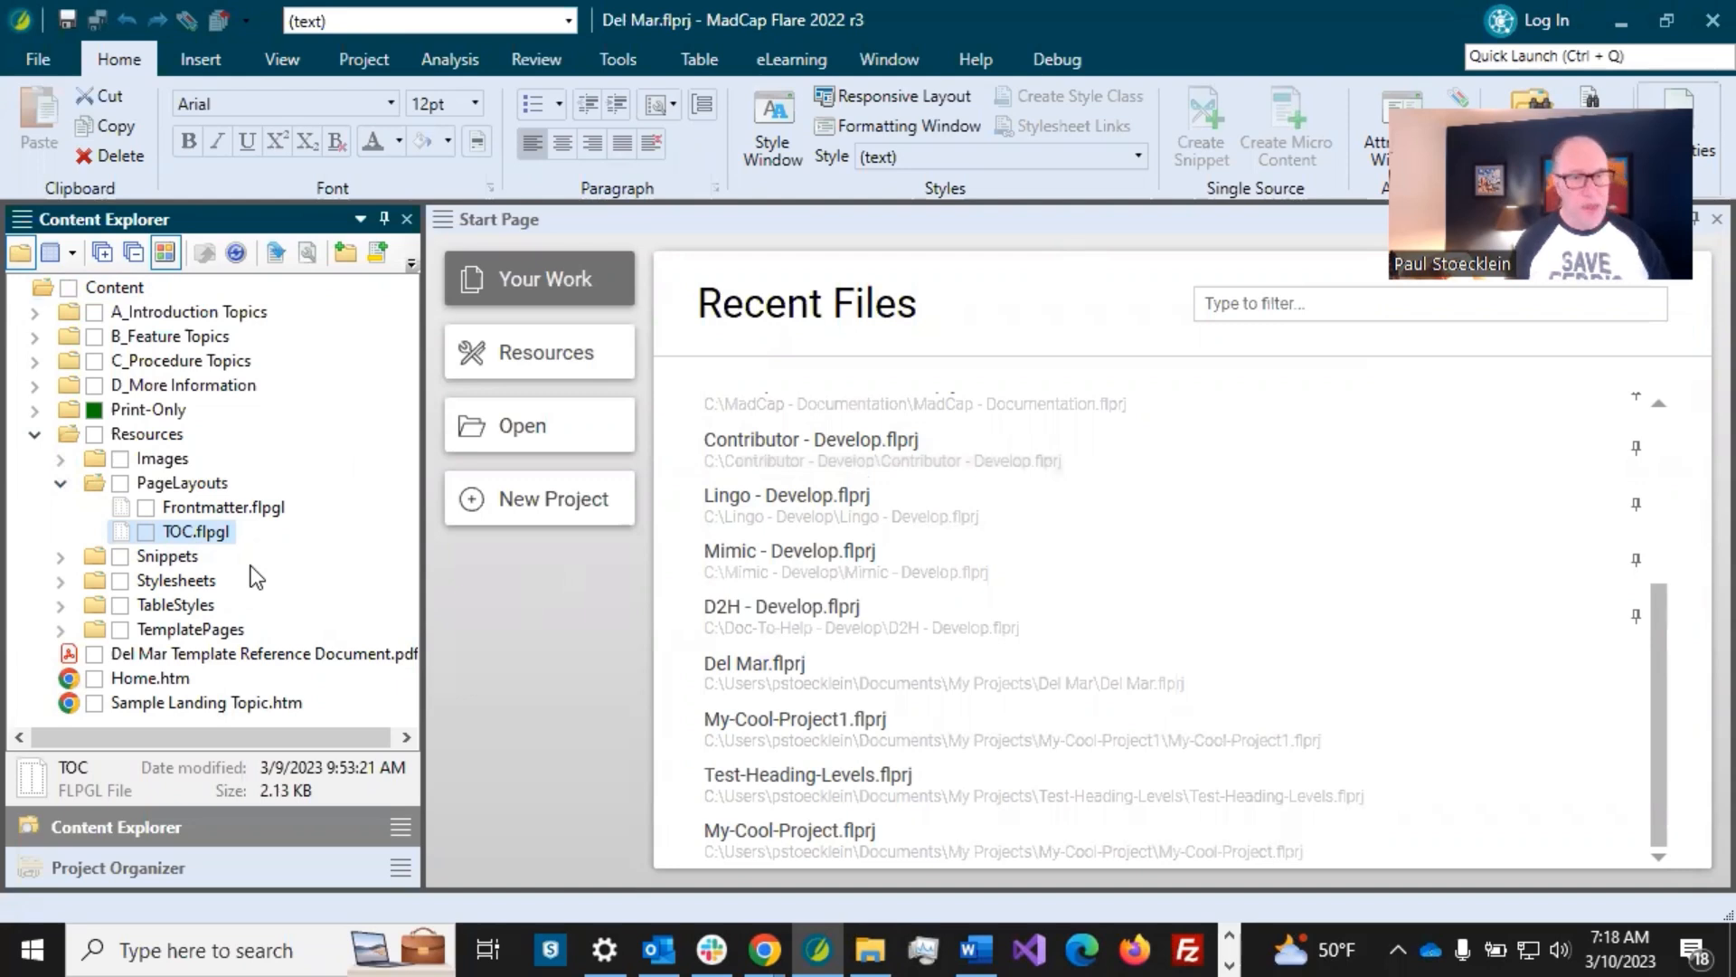
pyautogui.hotkey('ctrl', 'c')
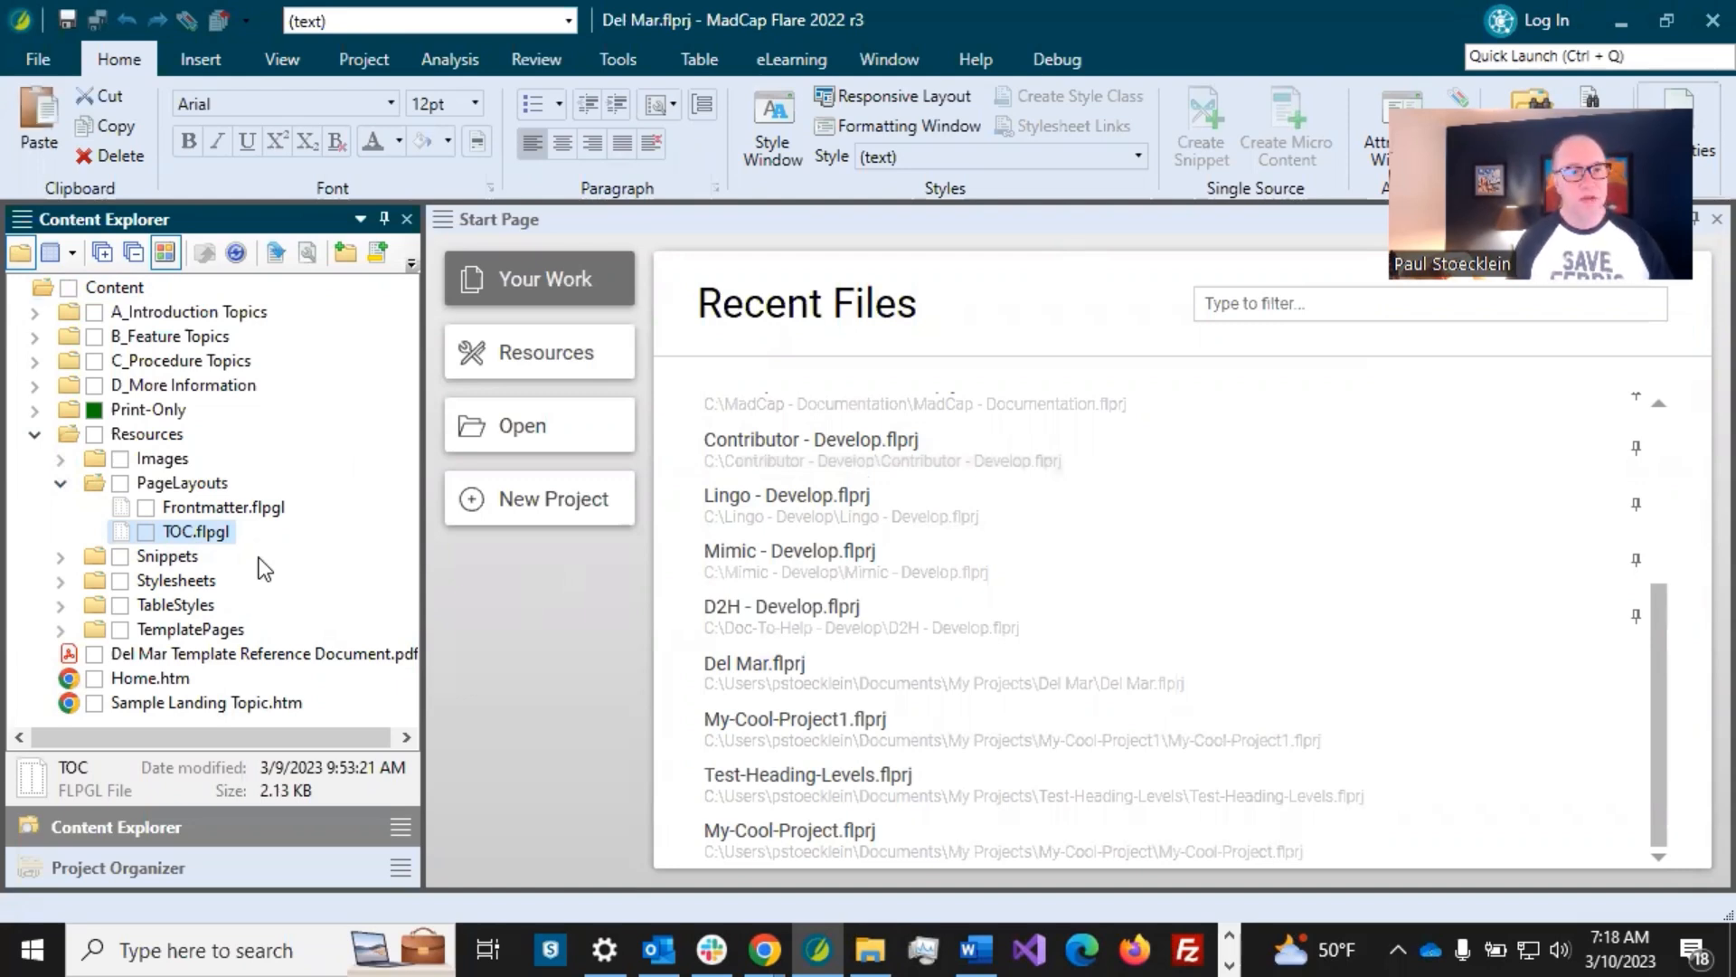
pyautogui.hotkey('ctrl', 'v')
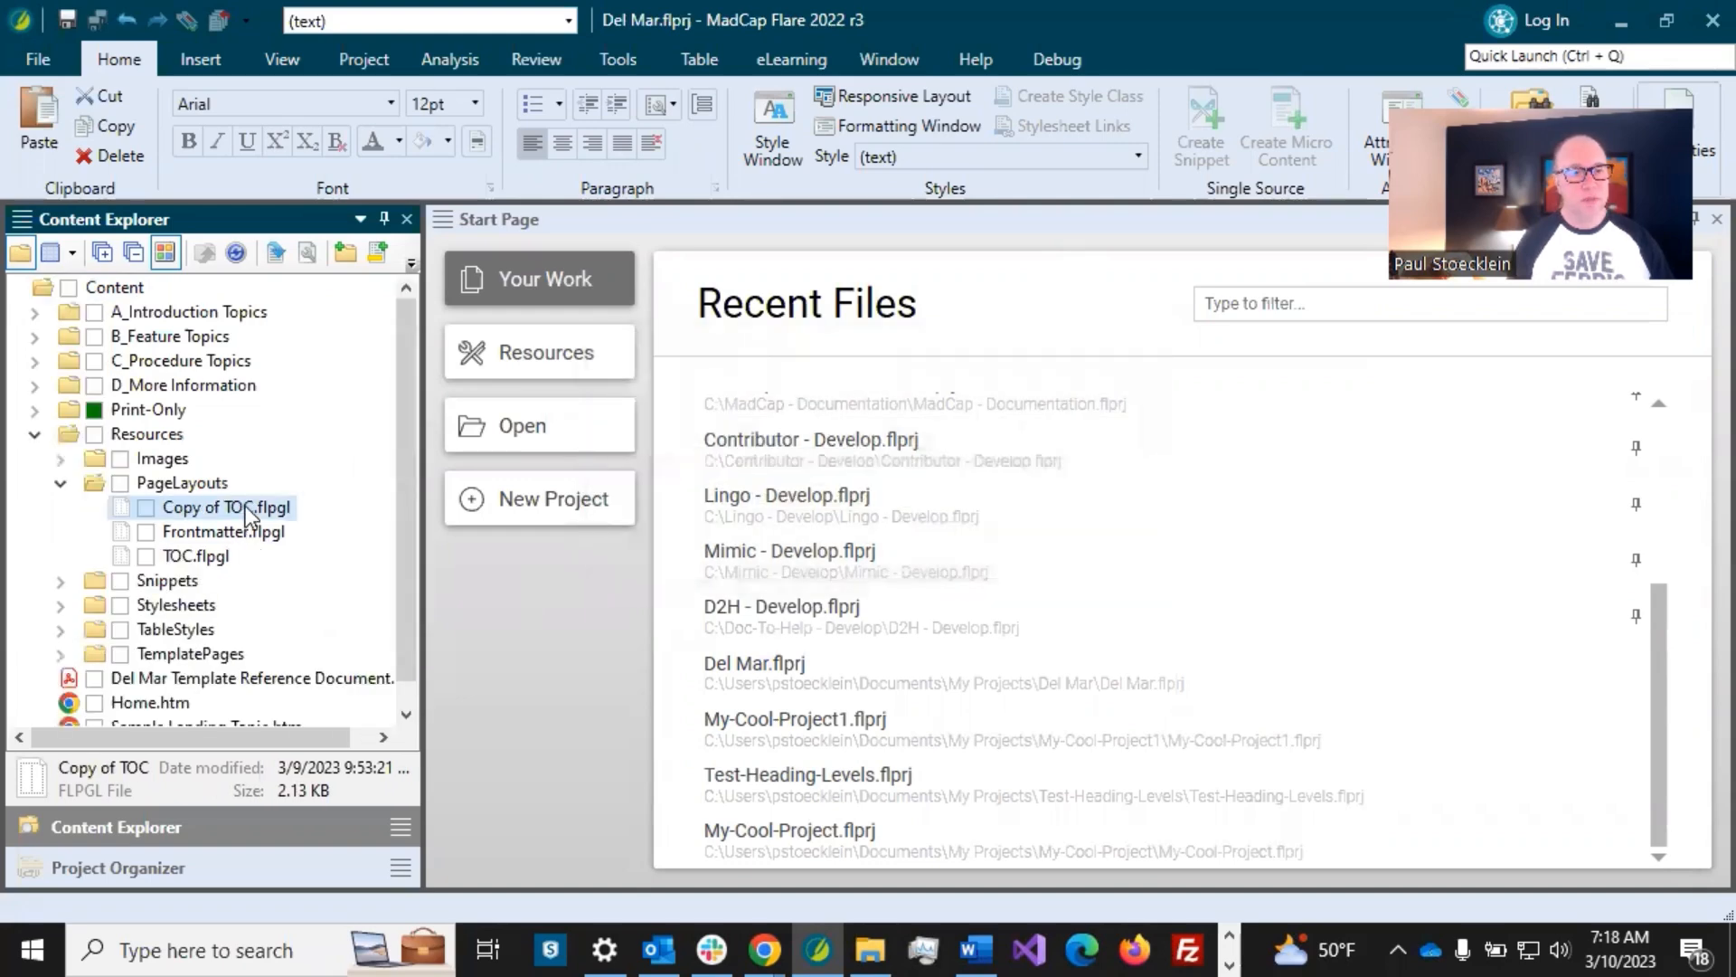
pyautogui.click(247, 508)
pyautogui.write('Chapters')
pyautogui.press('Return')
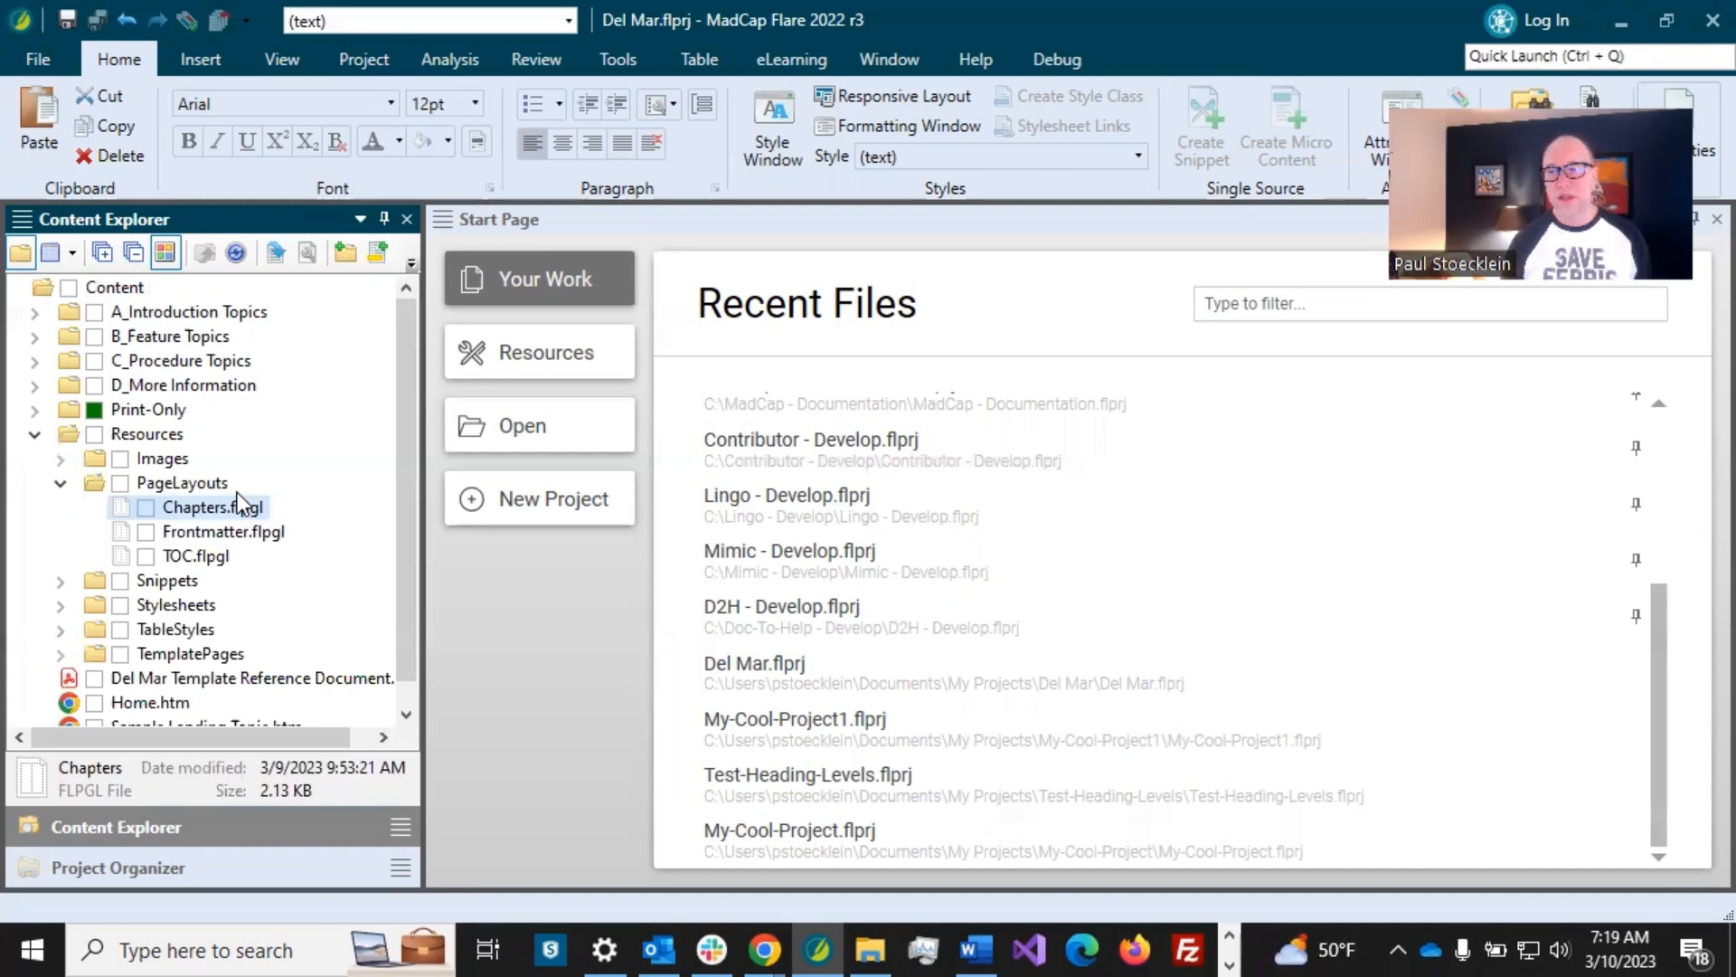
# - Open the Chapters.flpgl page layout, set its page name to Chapters and save the layout
pyautogui.doubleClick(217, 507)
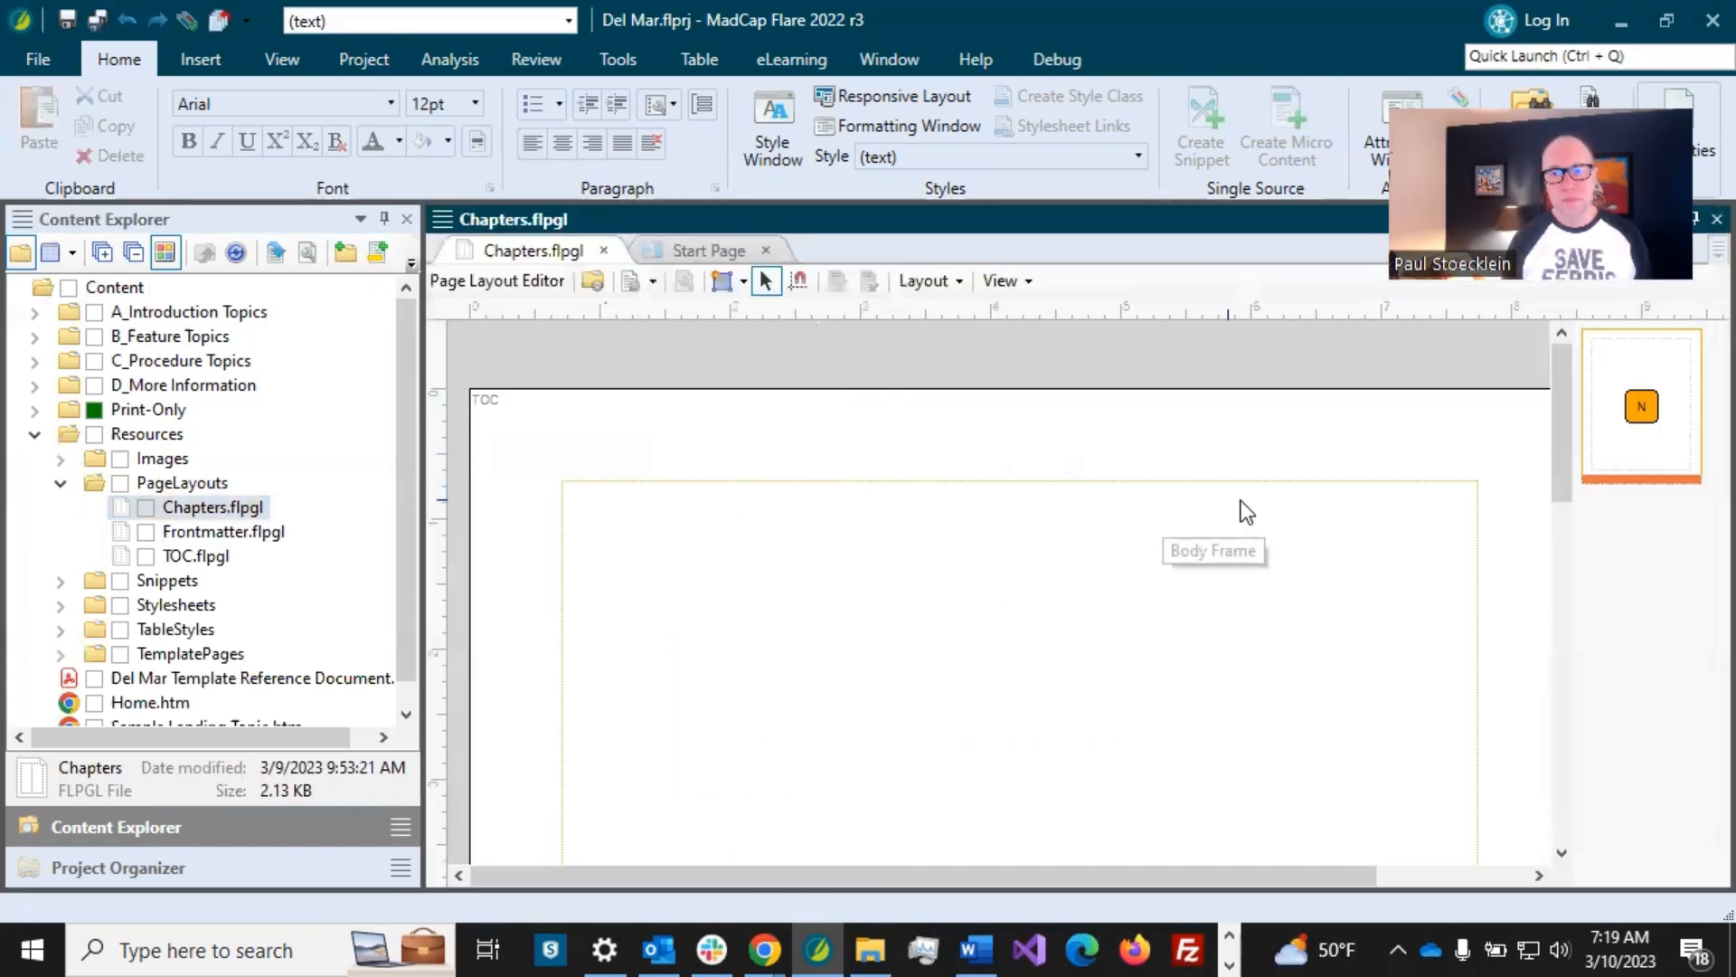
pyautogui.click(1009, 282)
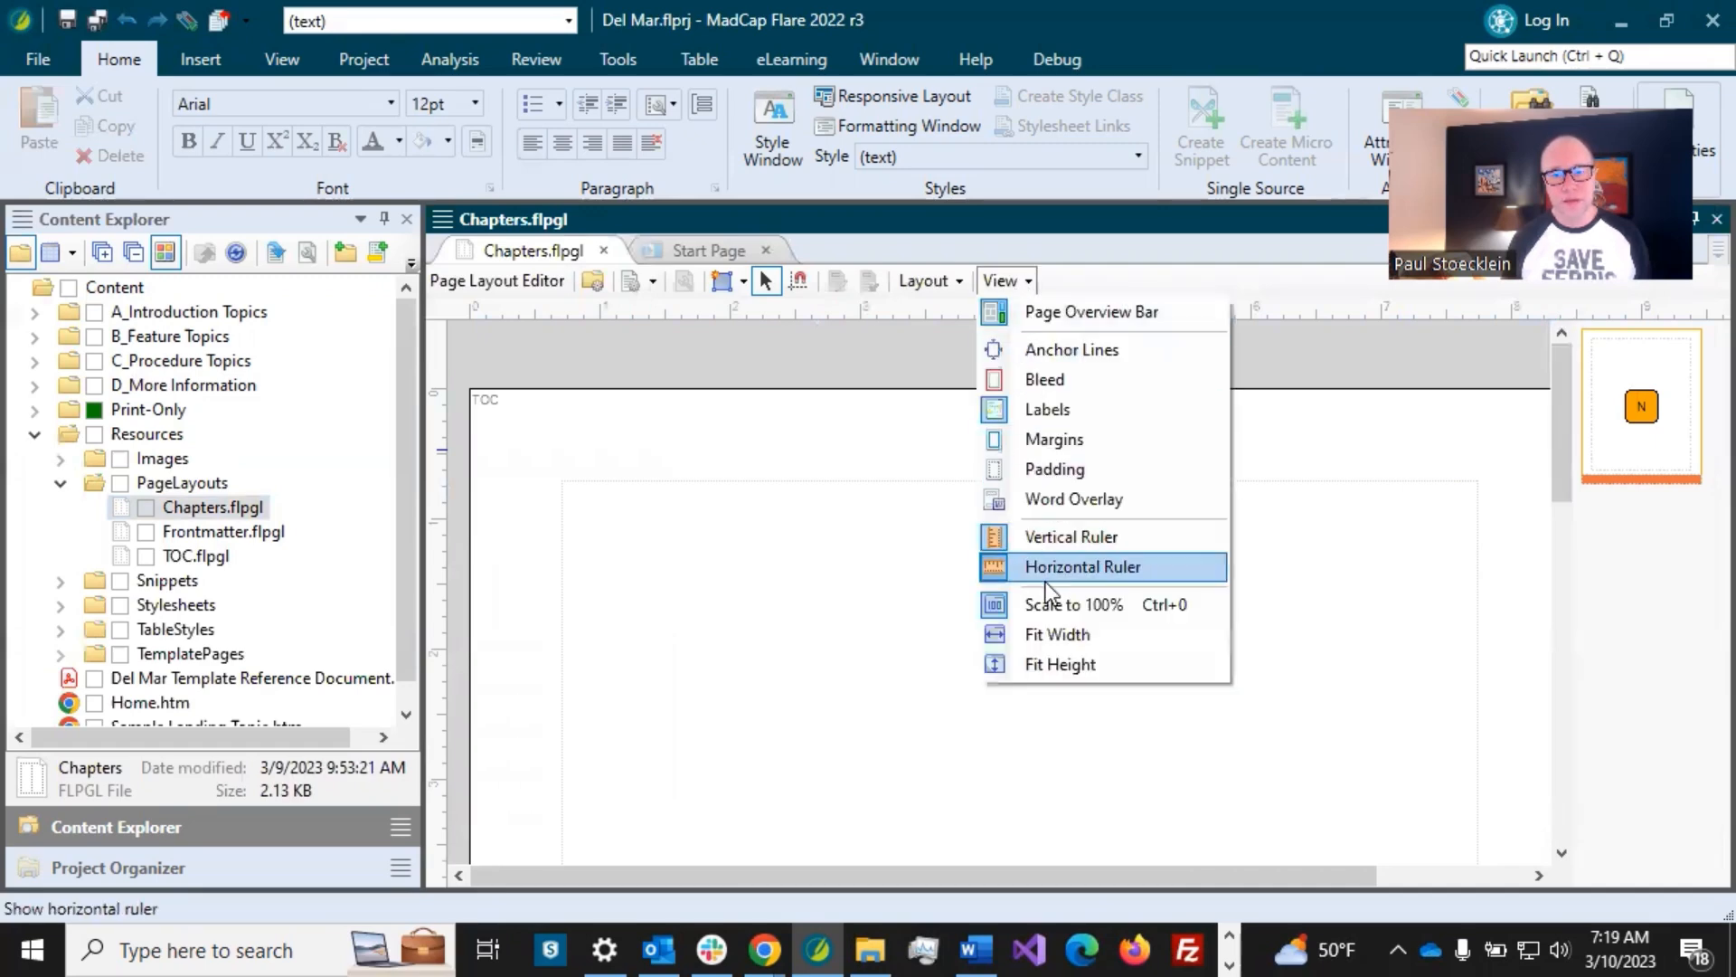
pyautogui.click(1047, 633)
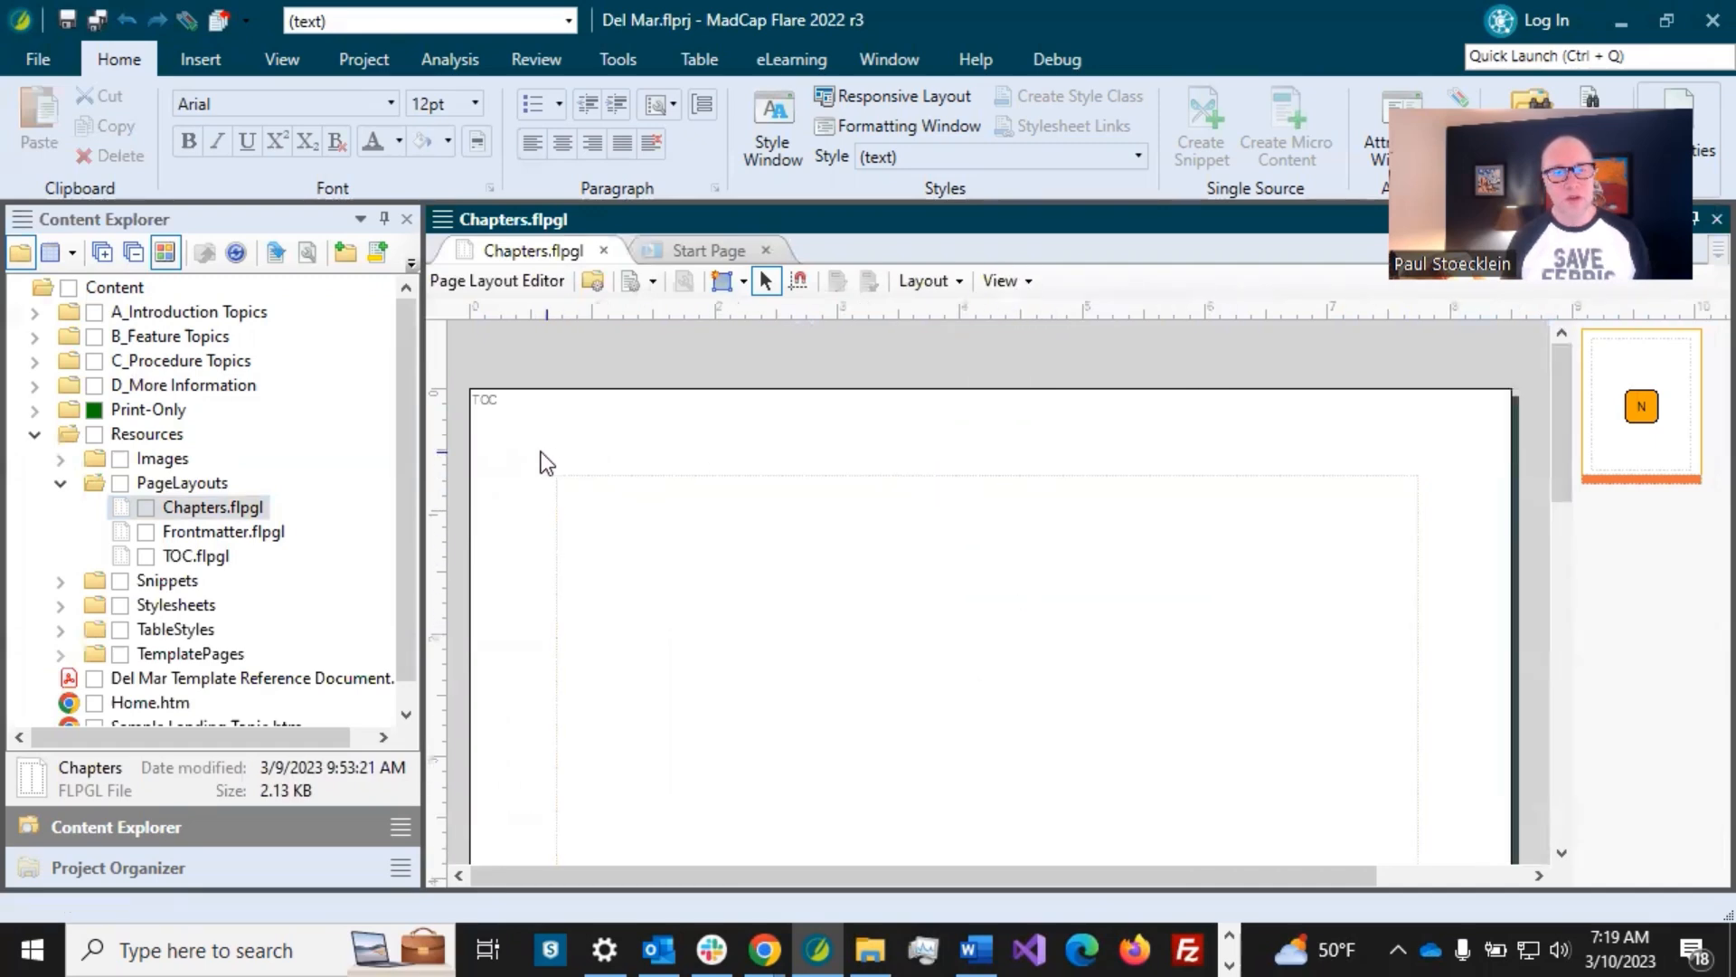
pyautogui.doubleClick(490, 413)
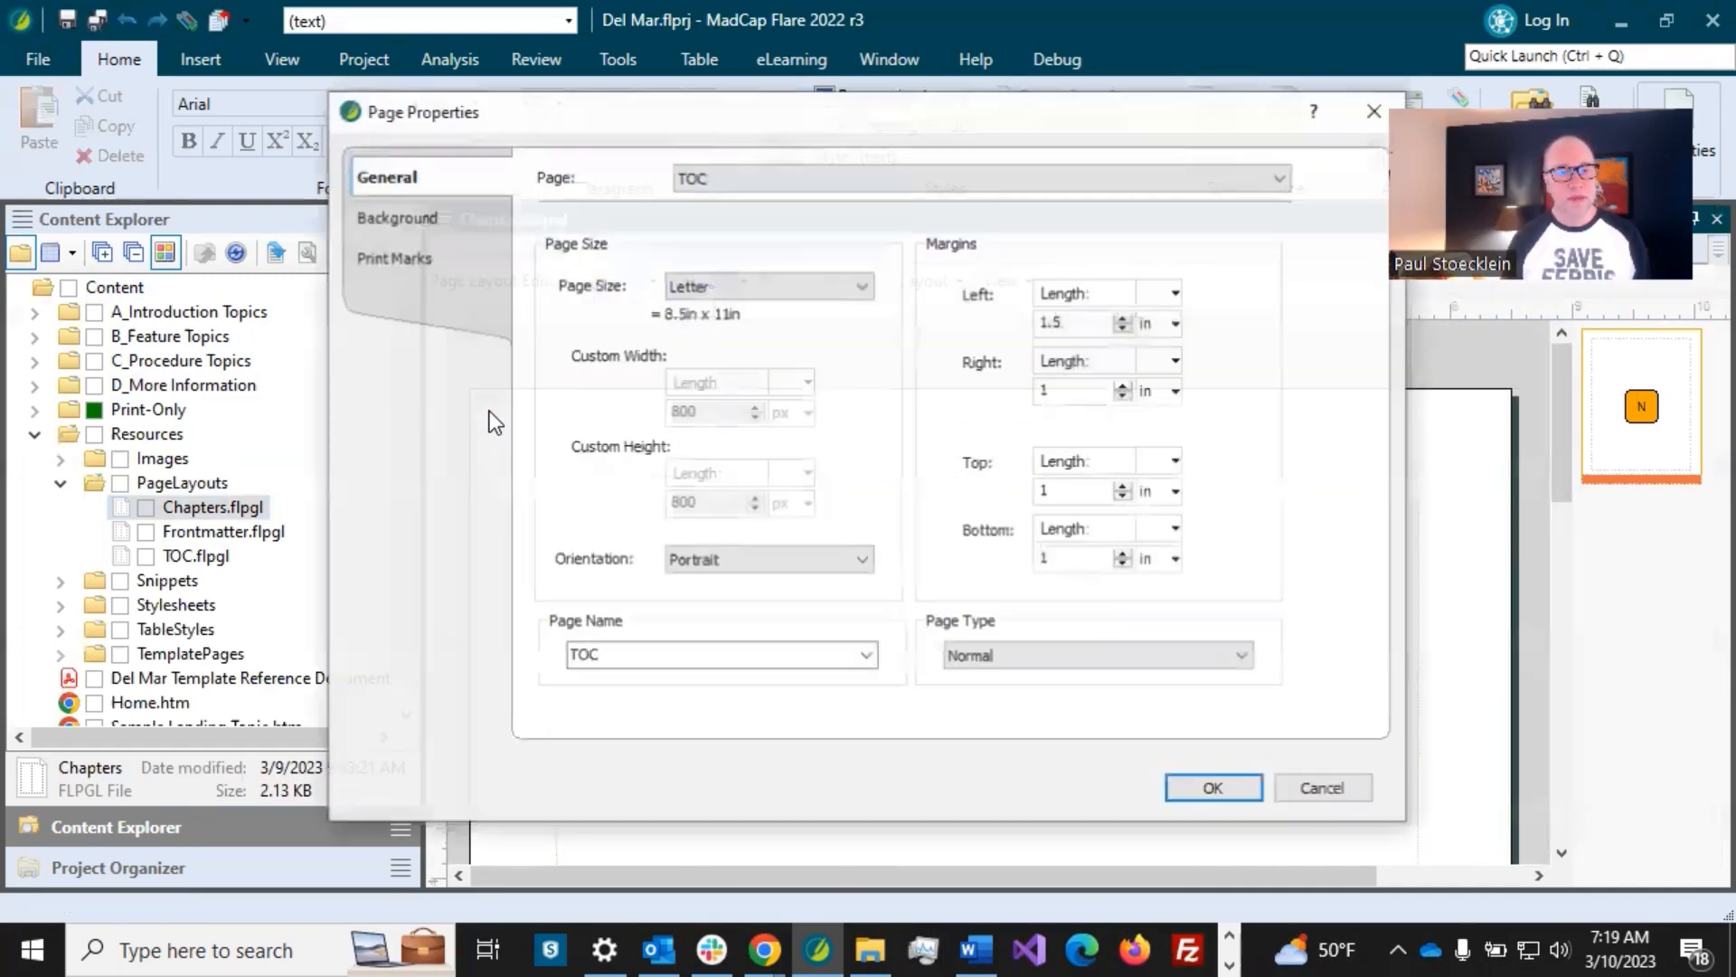
pyautogui.moveTo(640, 658); pyautogui.dragTo(519, 653)
pyautogui.write('Chapters')
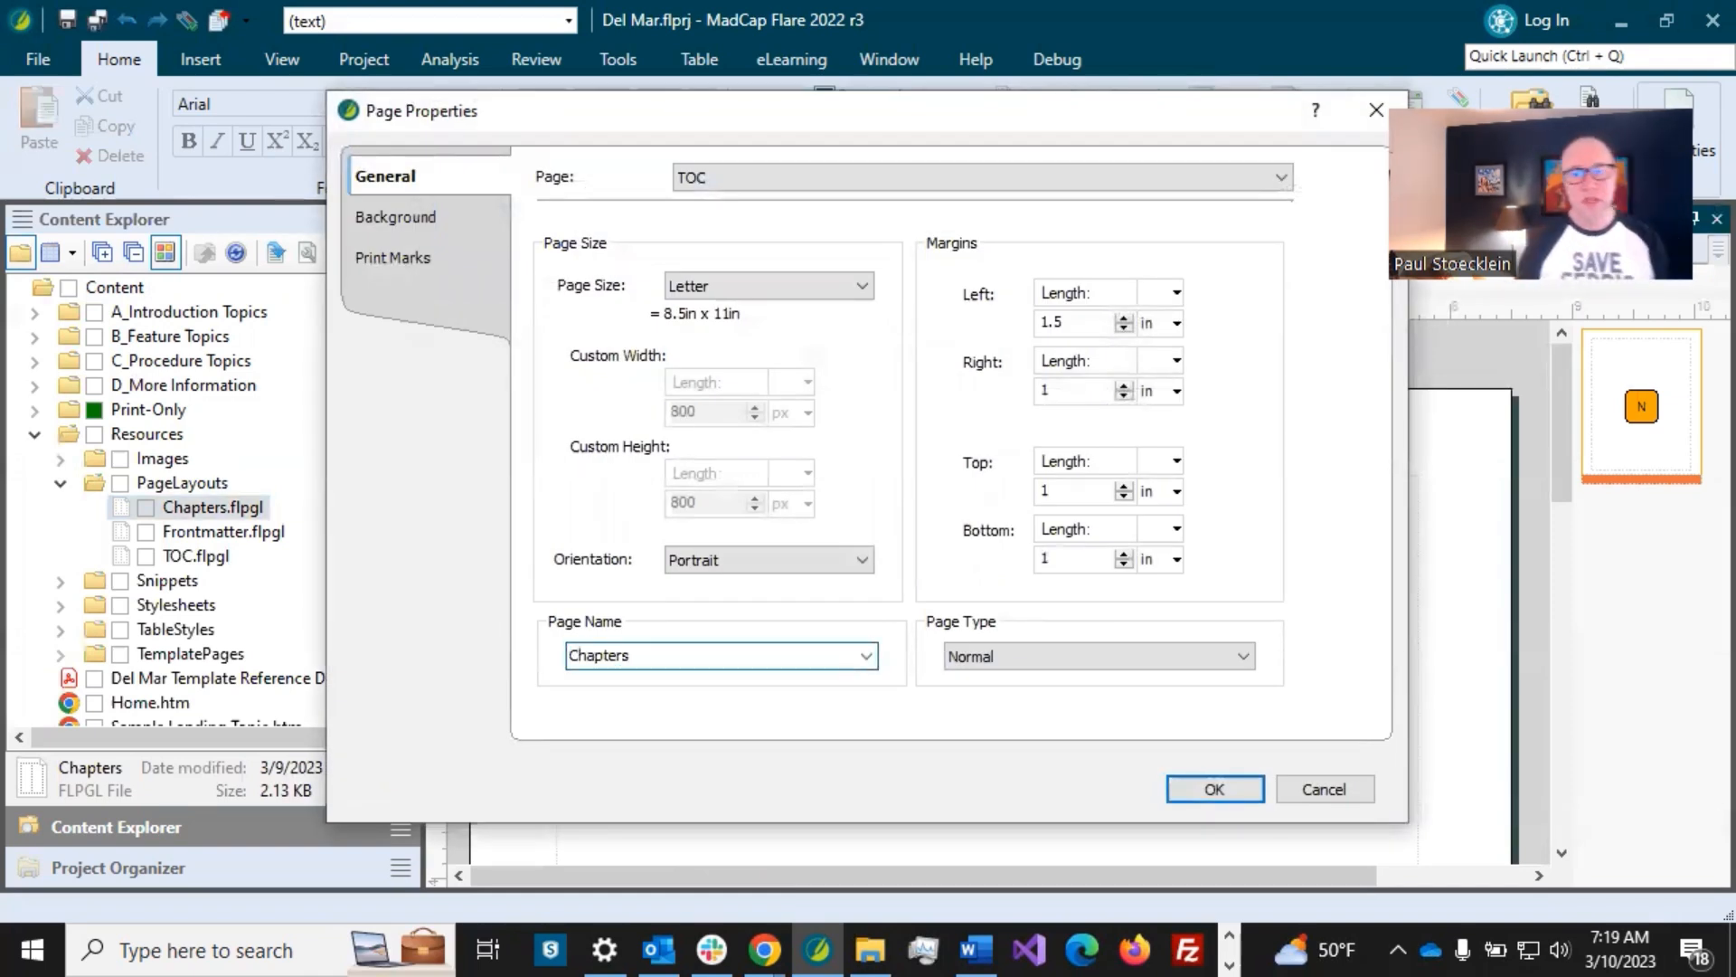
pyautogui.click(1186, 789)
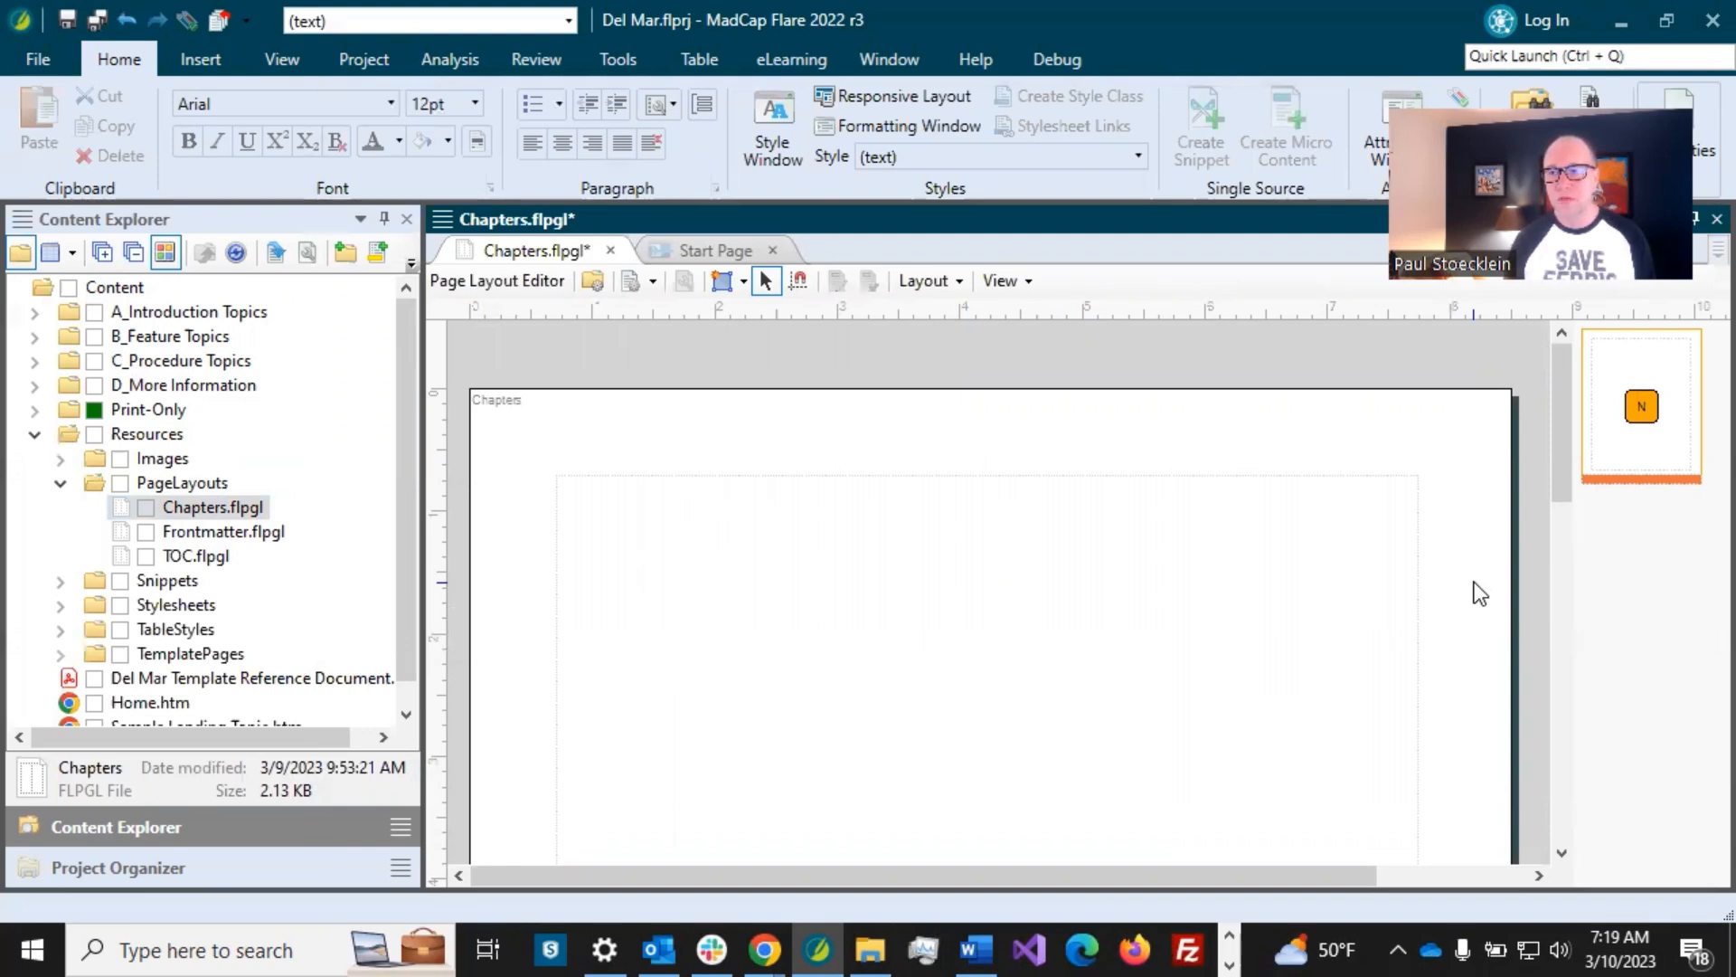
pyautogui.scroll(-5, 1474, 586)
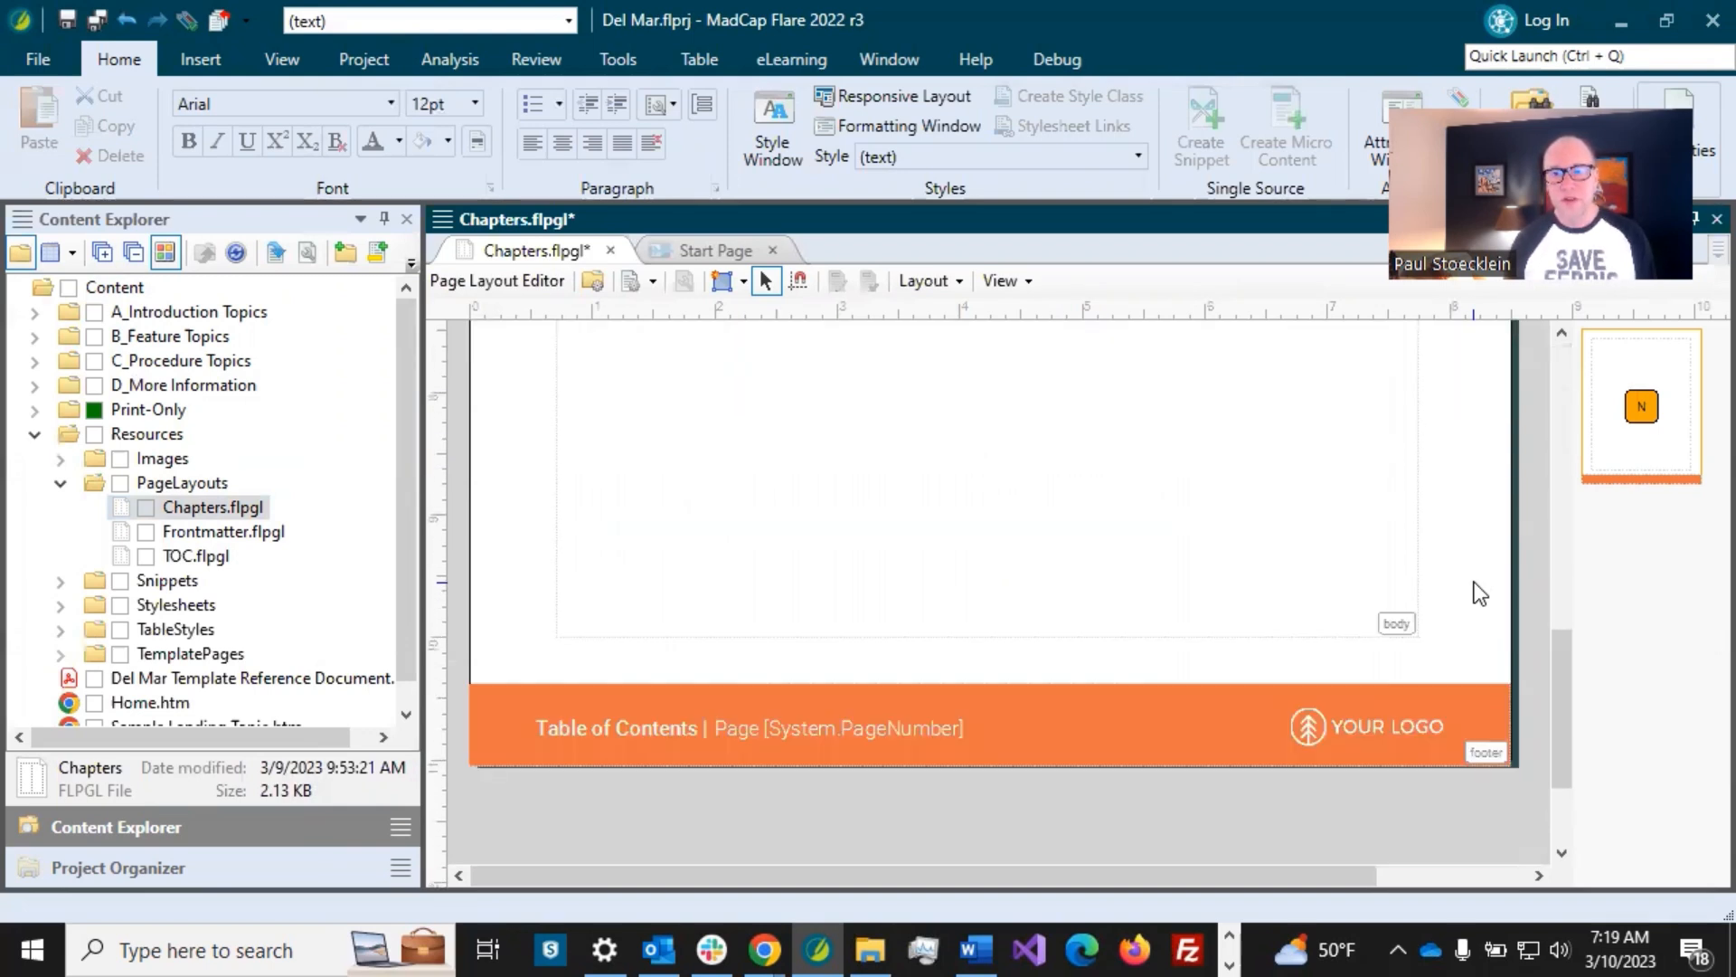
pyautogui.click(669, 727)
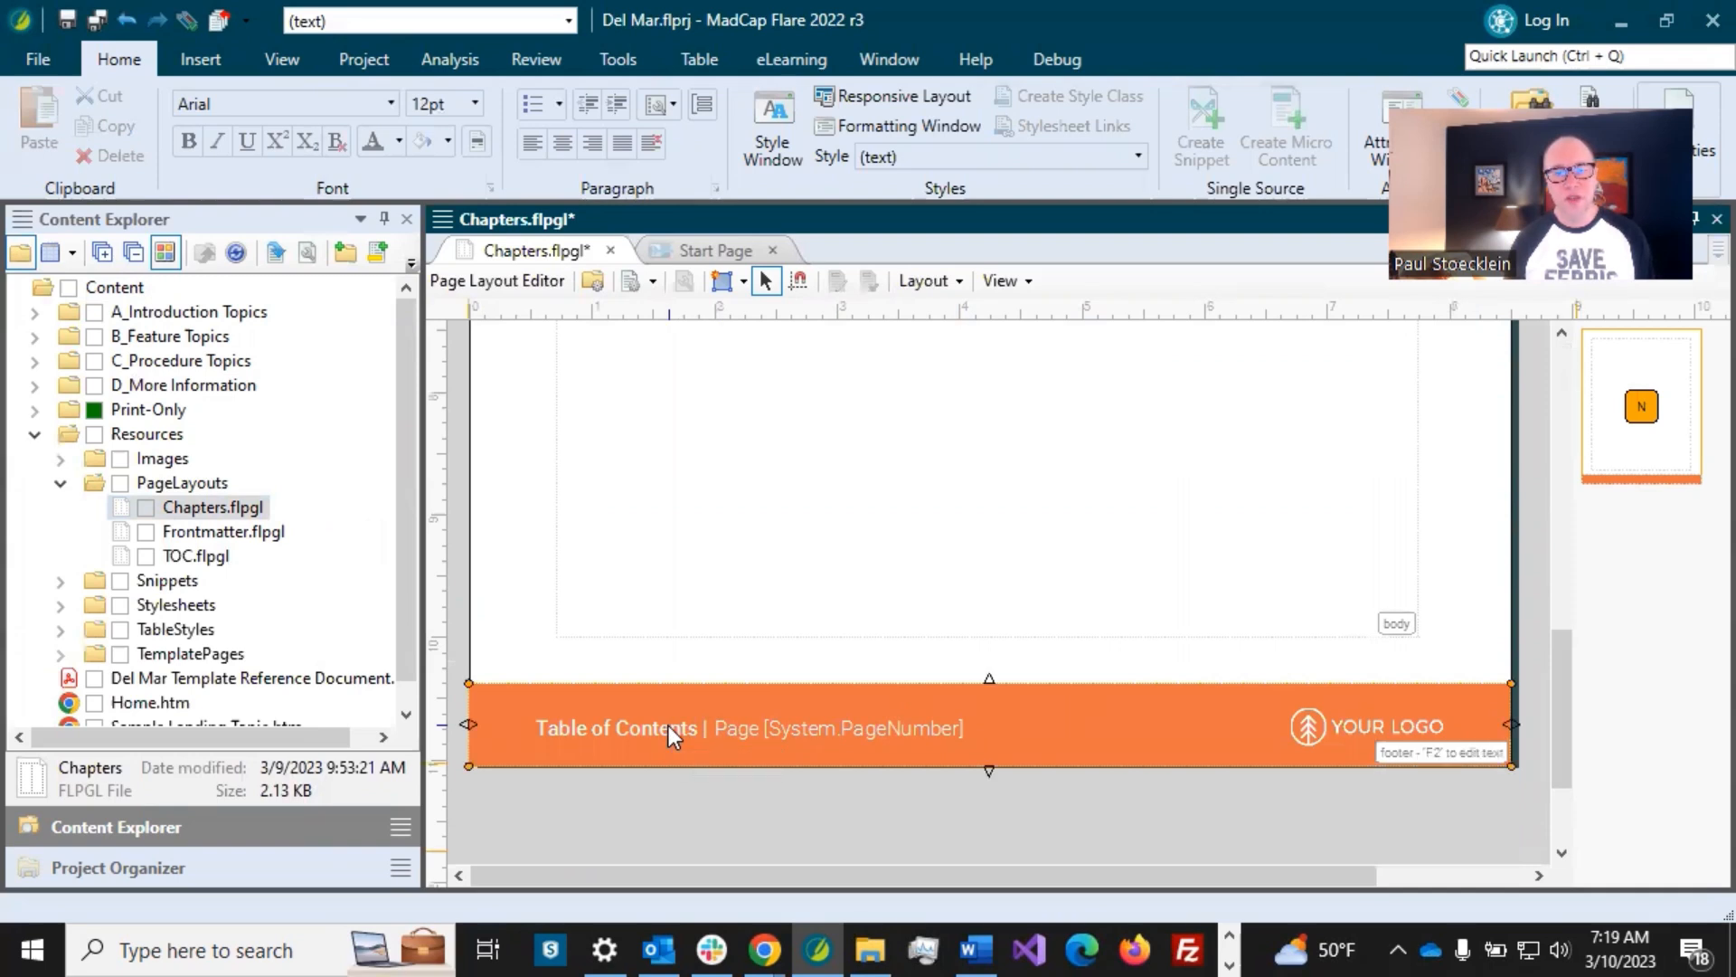
pyautogui.click(70, 20)
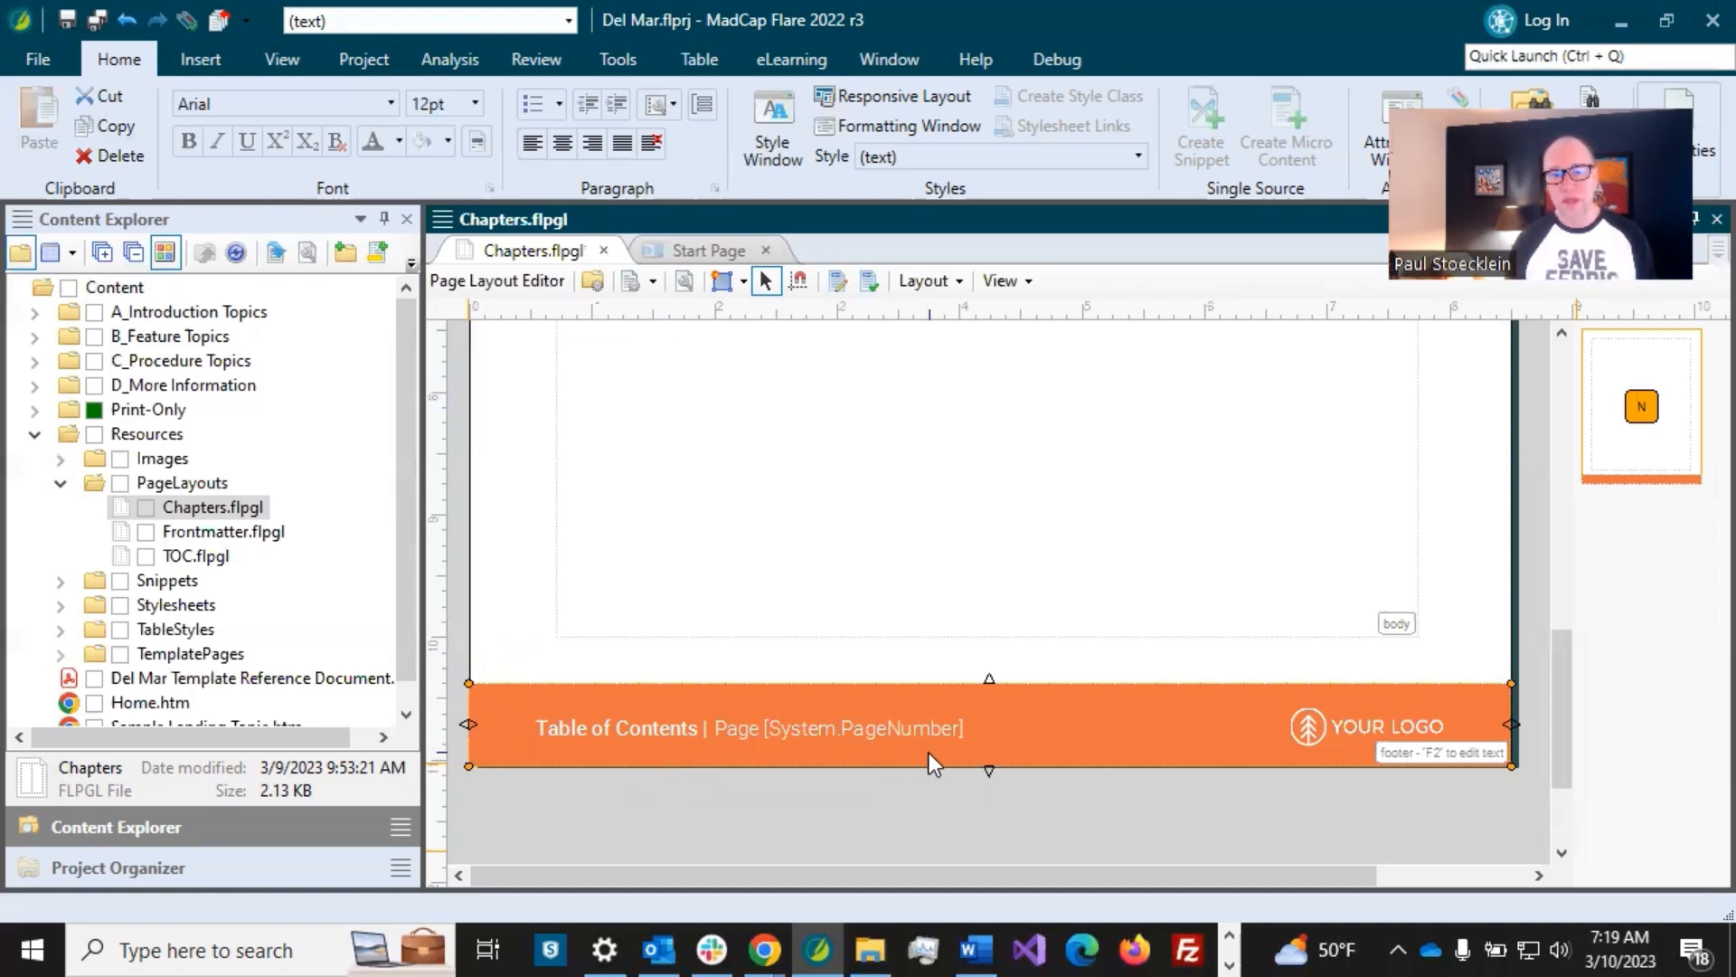
# - In the Chapters footer frame, replace the "Table of Contents" text with the Heading.Level1 variable followed by a colon and a space
pyautogui.doubleClick(605, 731)
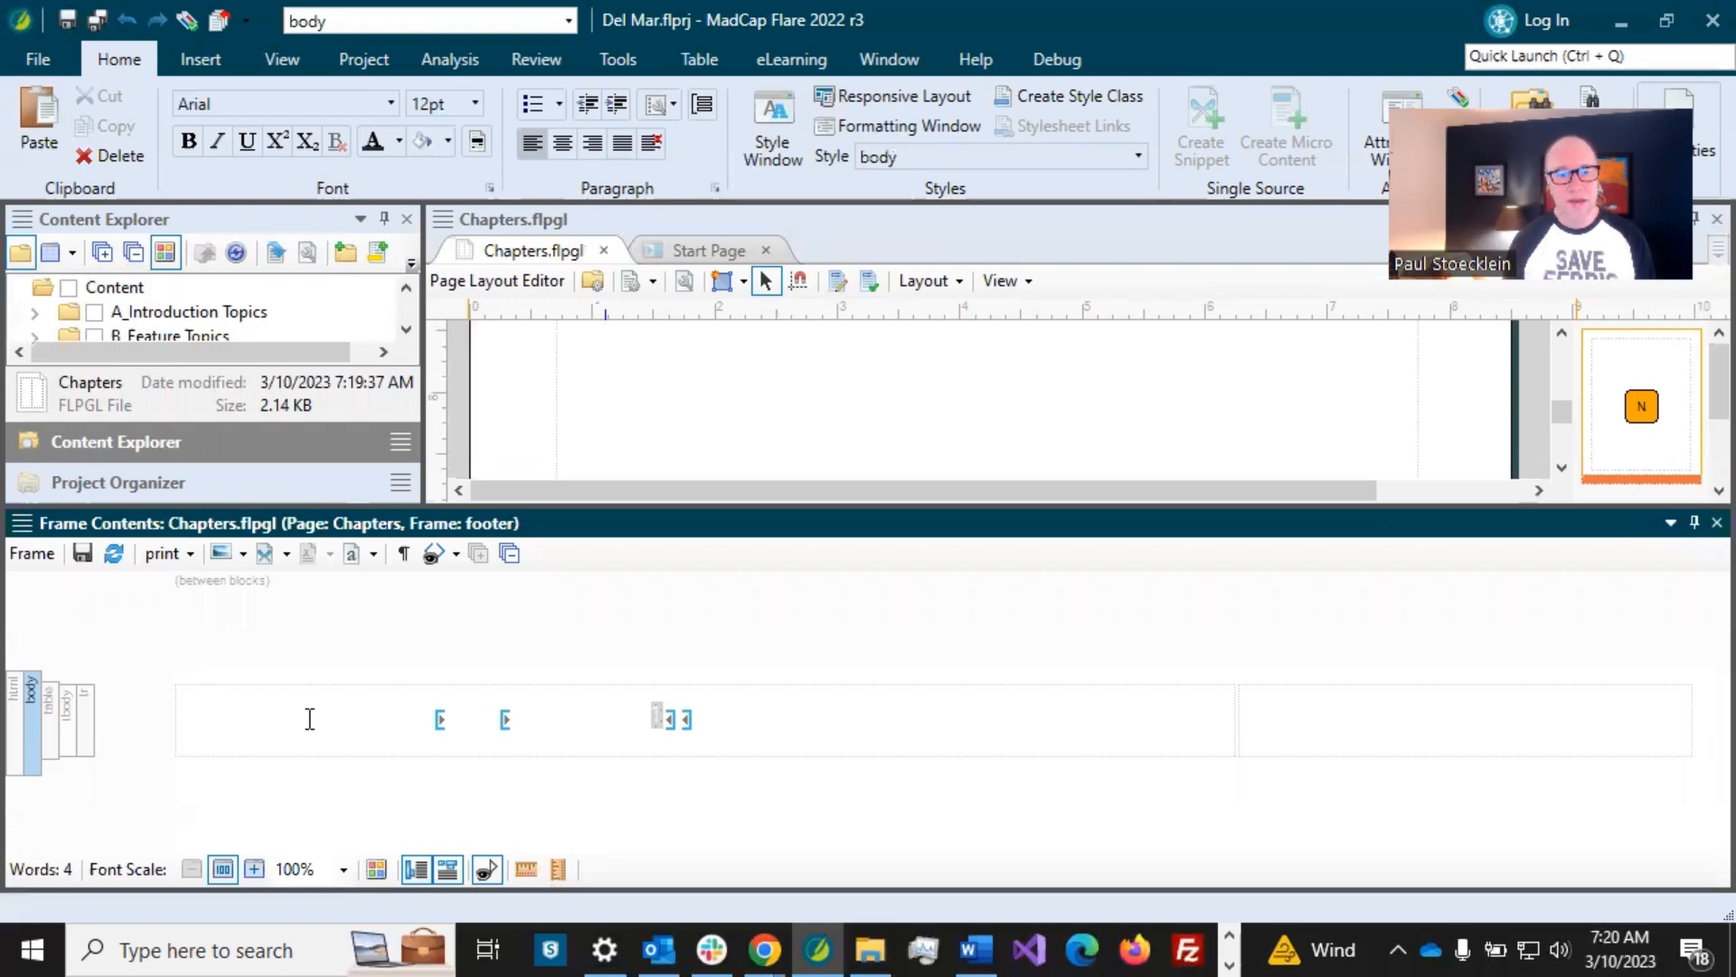
pyautogui.scroll(-3, 814, 420)
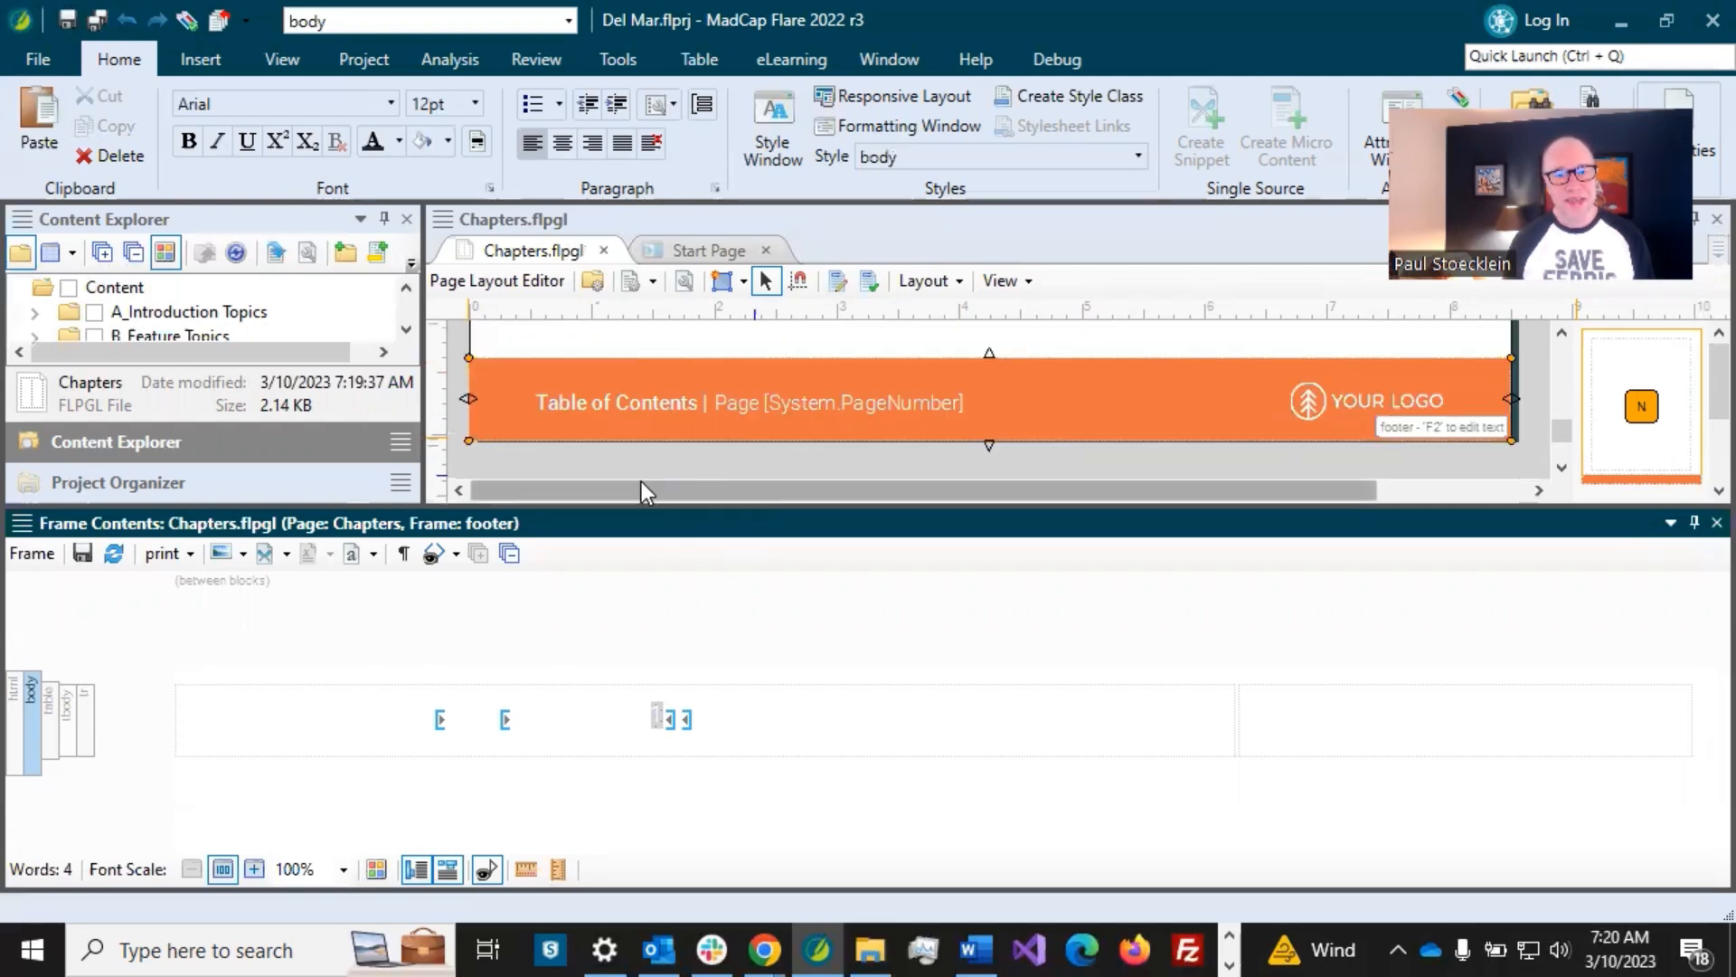
pyautogui.click(209, 719)
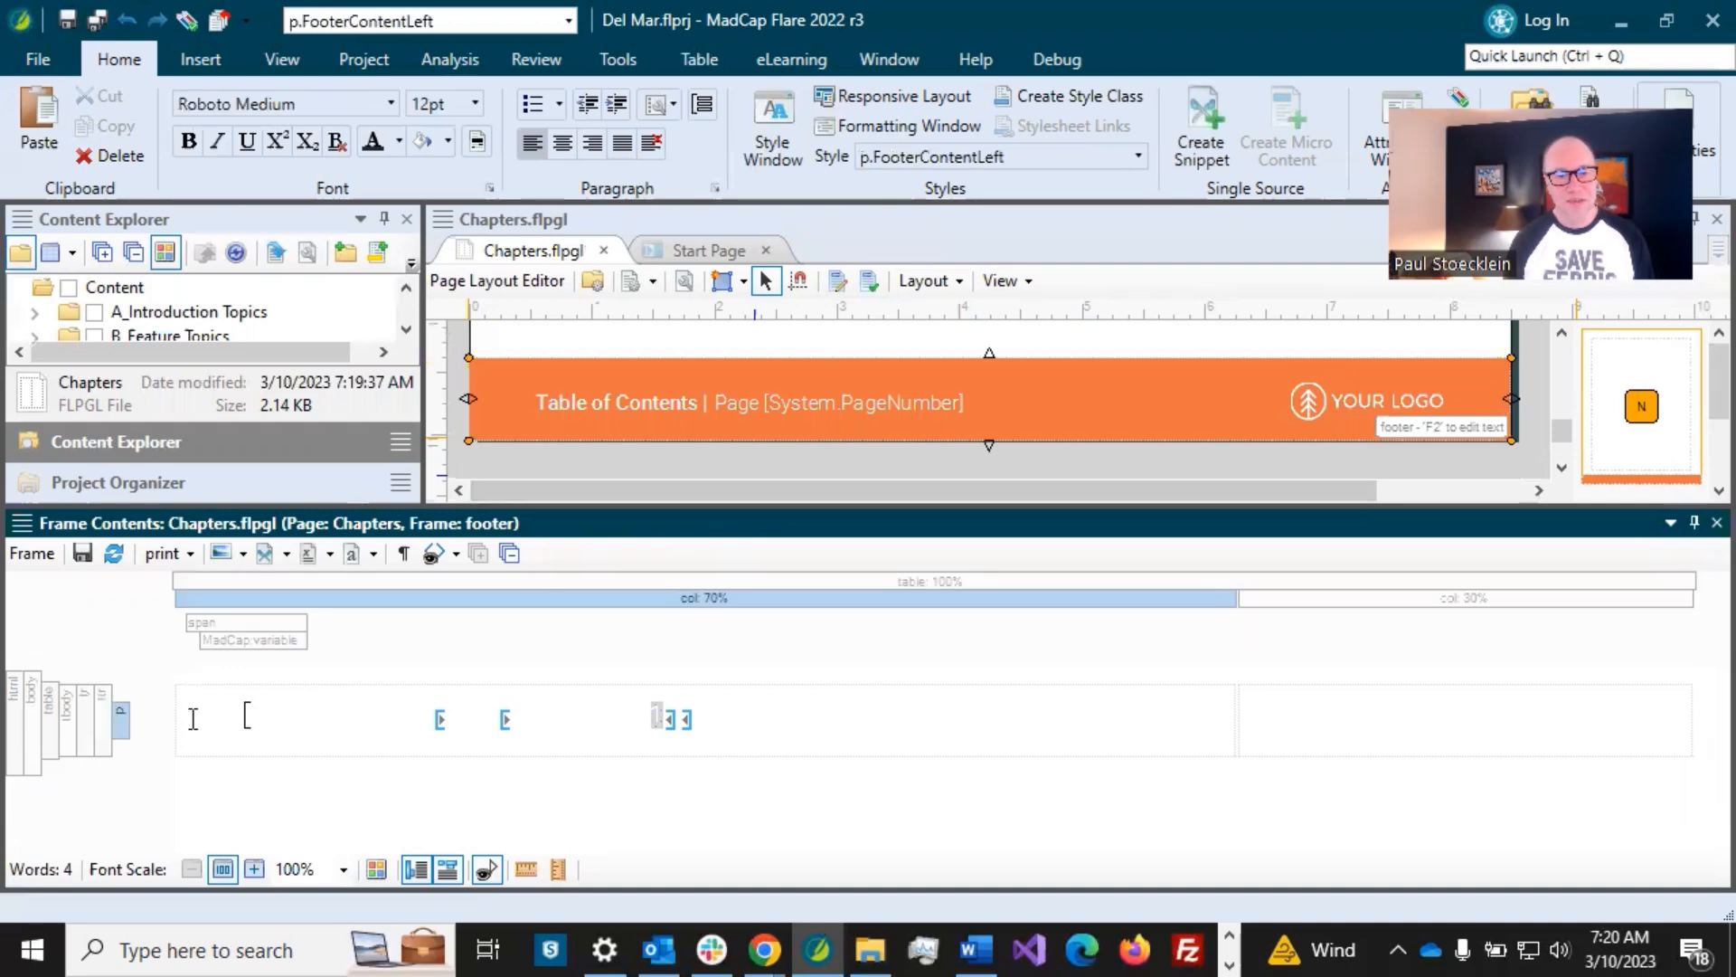
pyautogui.moveTo(231, 714); pyautogui.dragTo(420, 716)
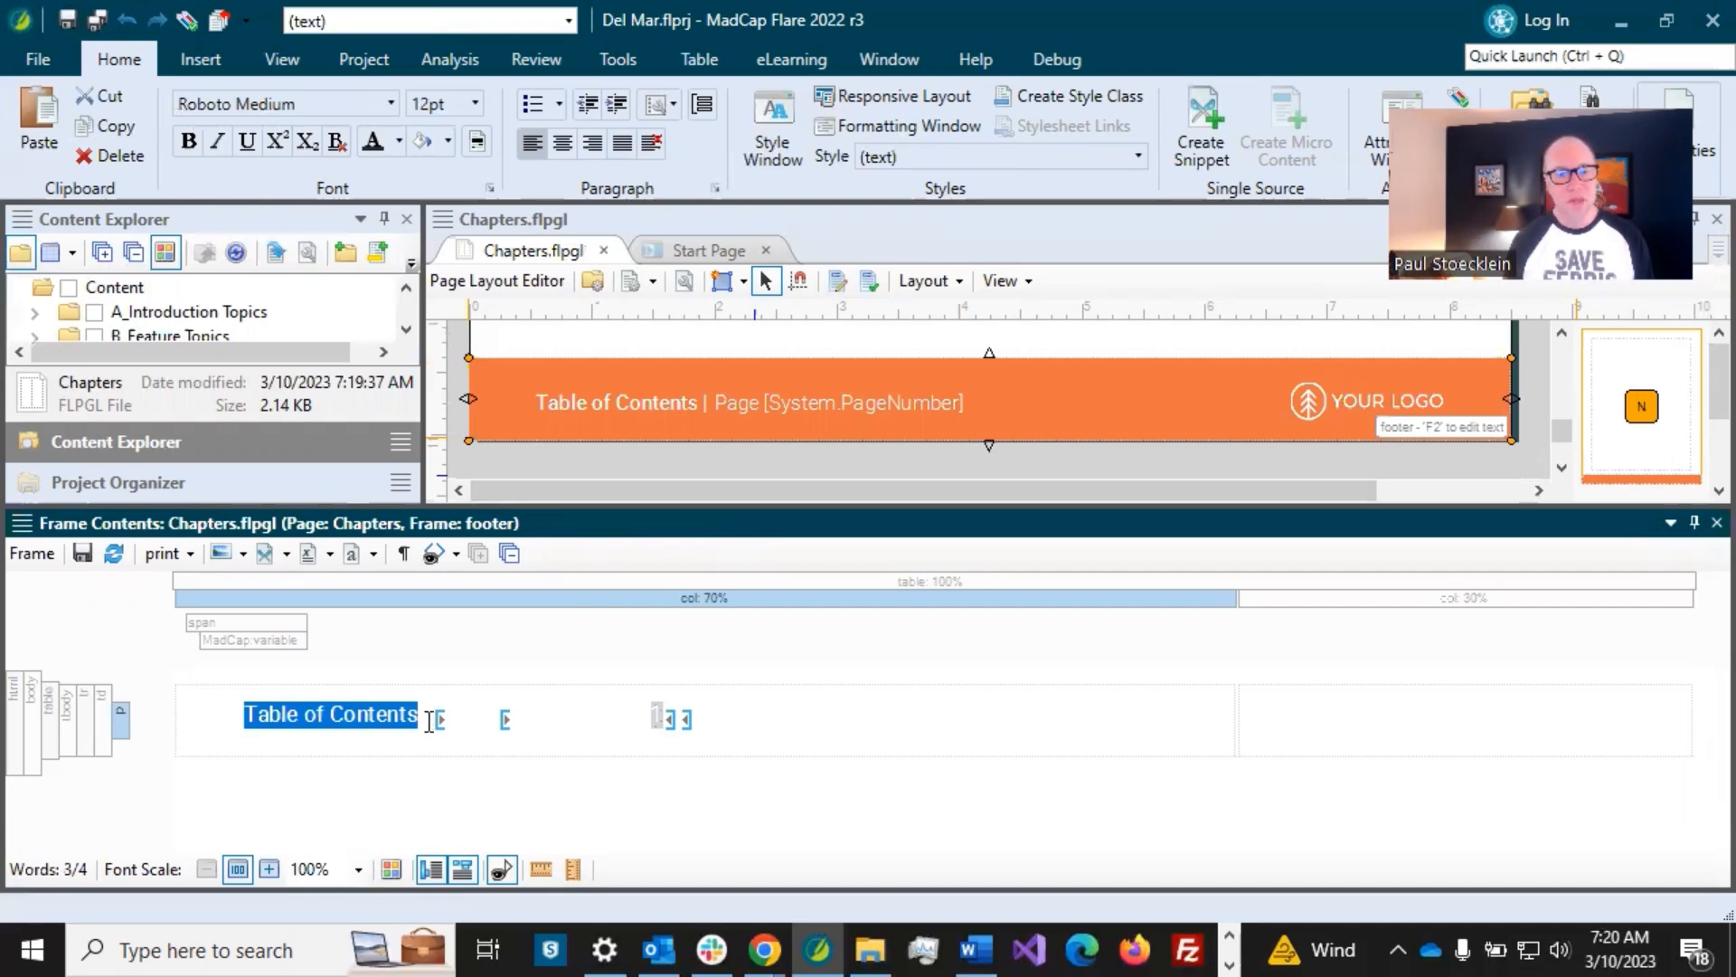
pyautogui.click(307, 553)
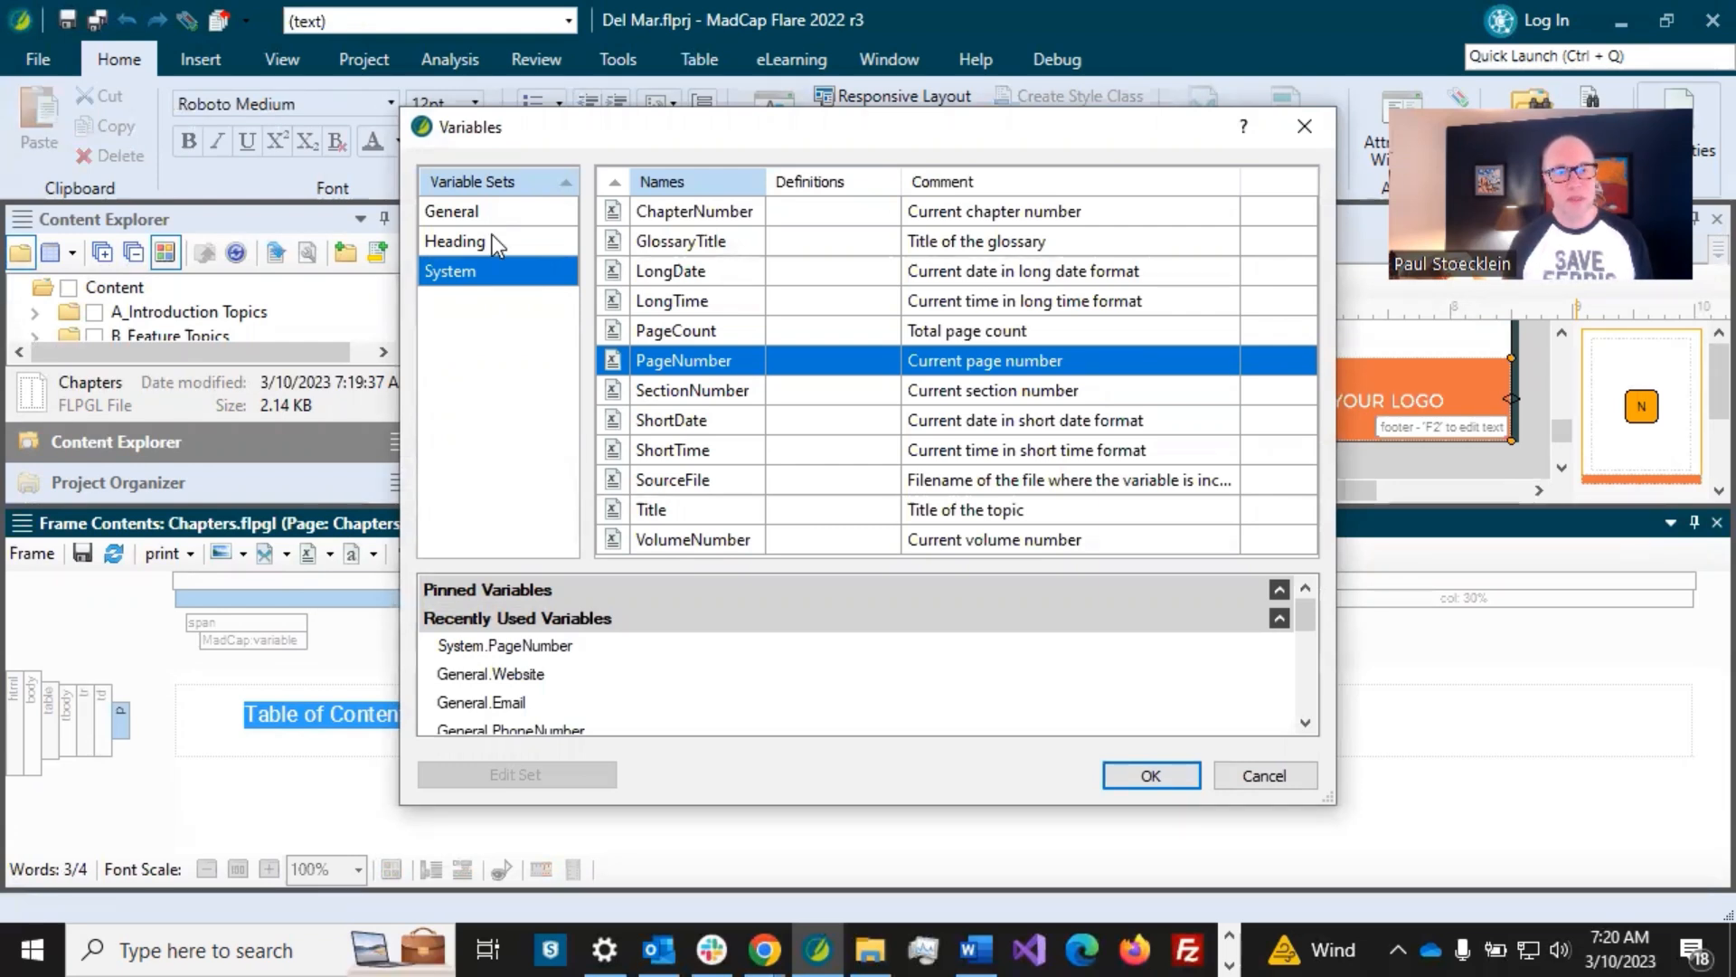
pyautogui.click(493, 238)
pyautogui.click(499, 273)
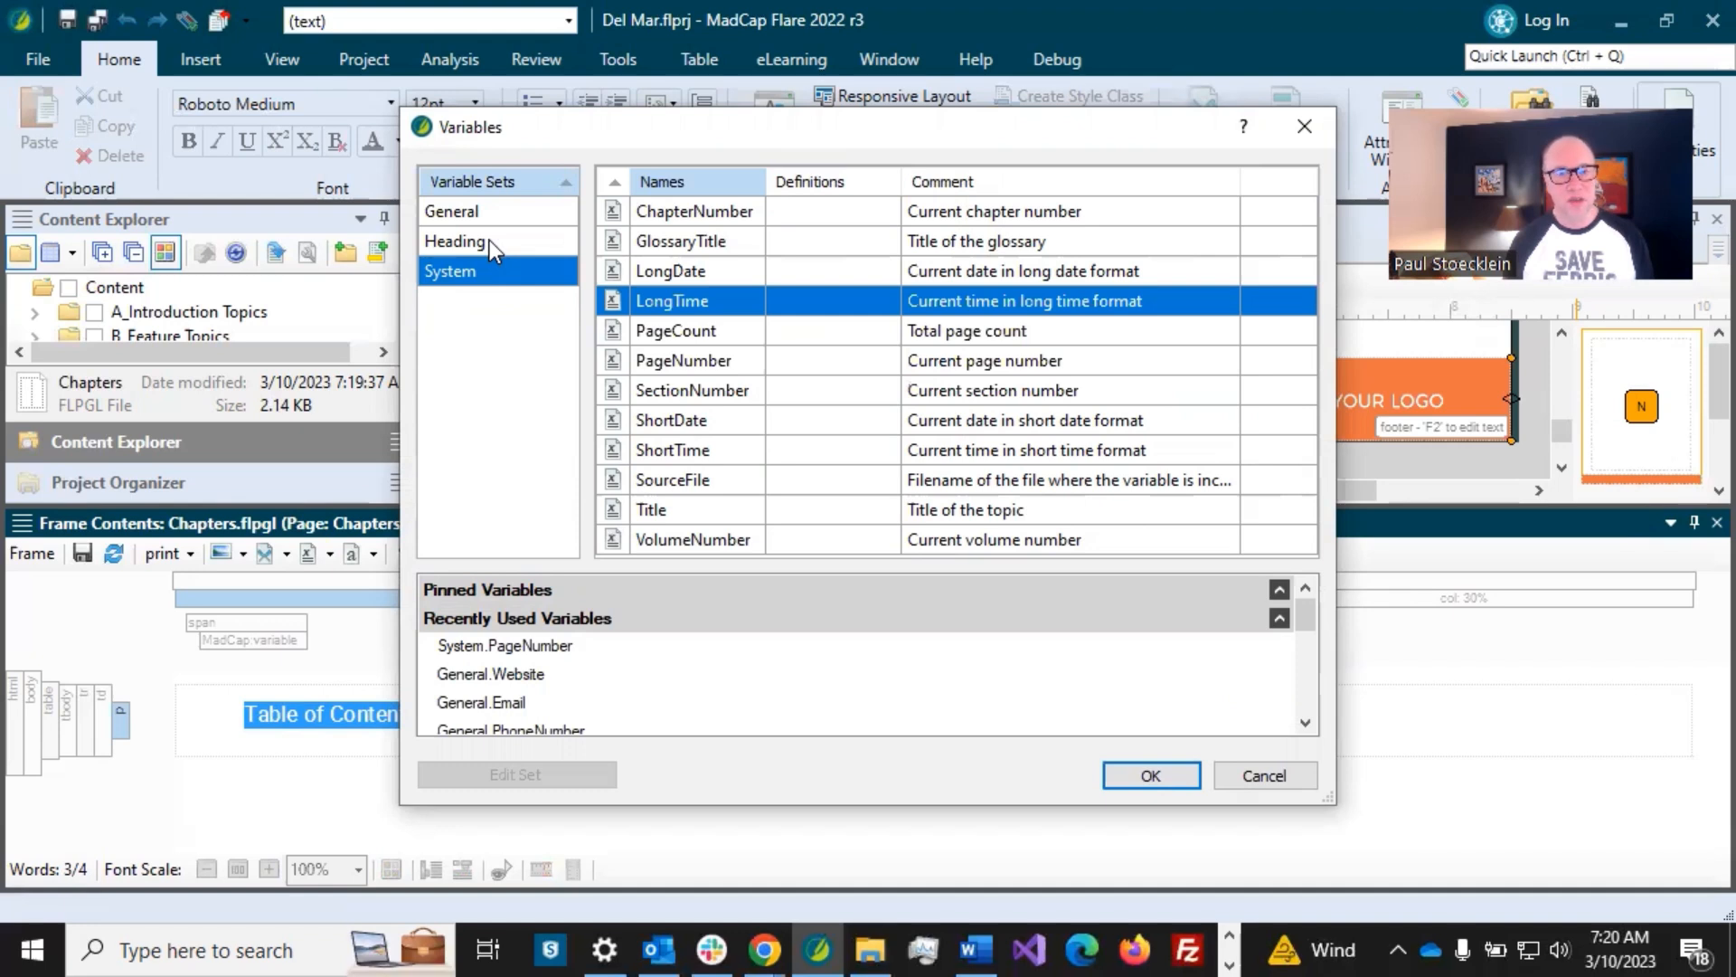
pyautogui.click(490, 240)
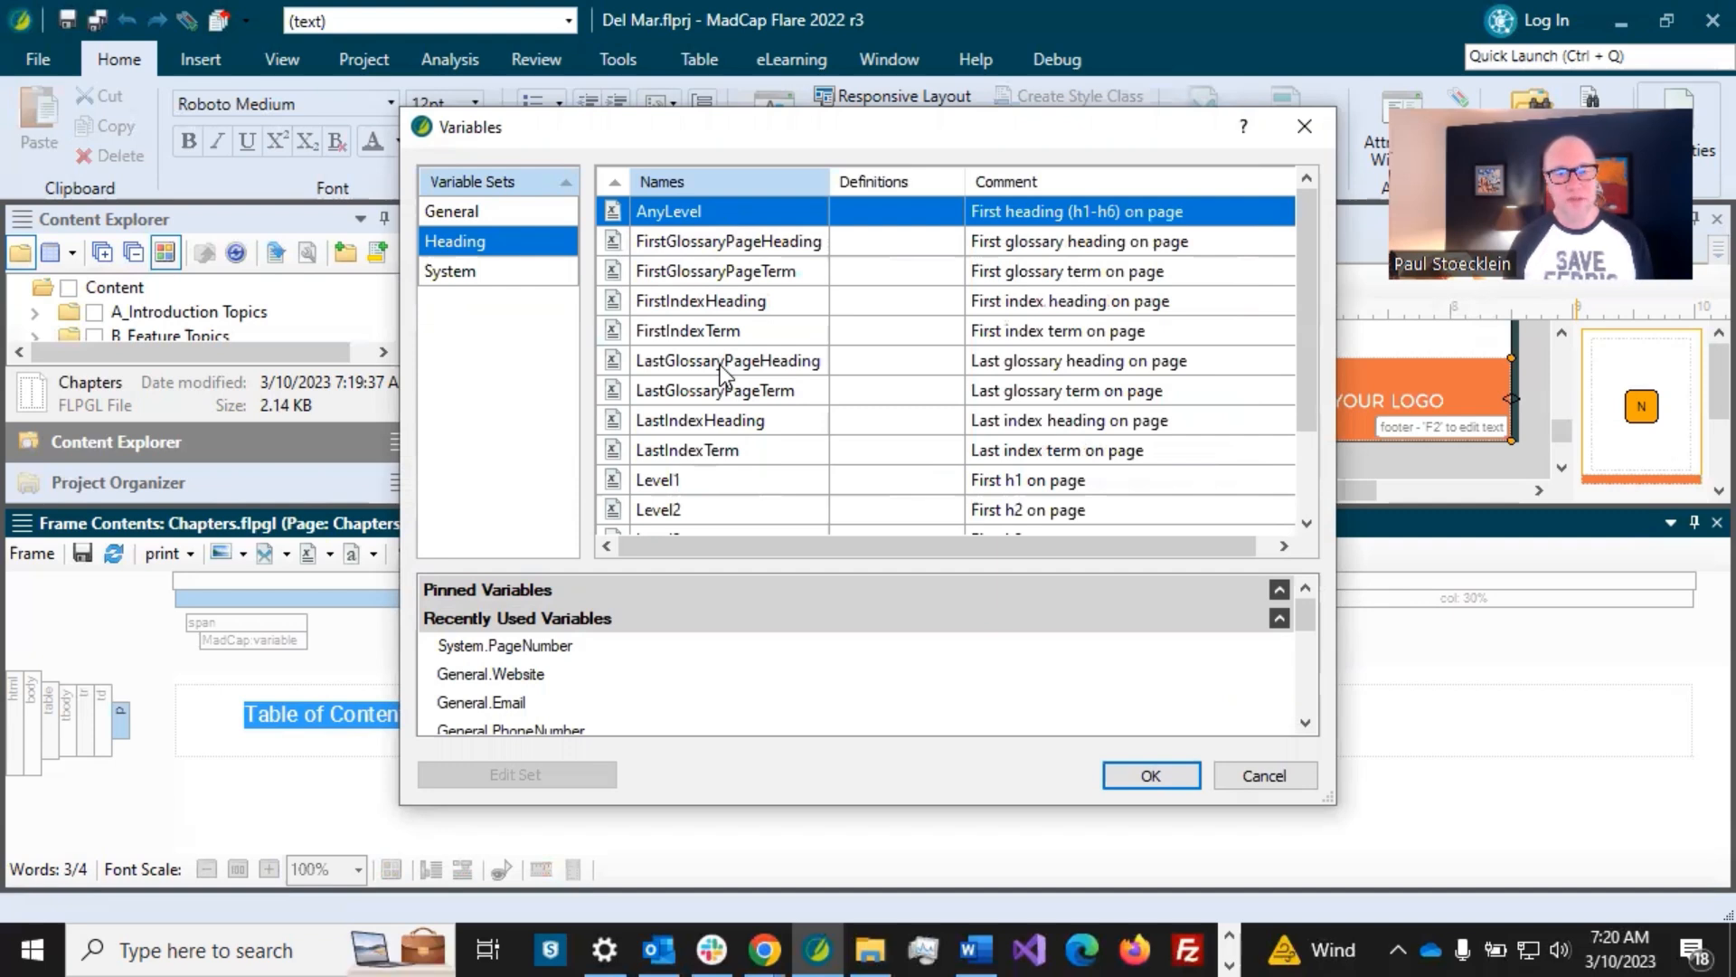
pyautogui.scroll(-1, 720, 365)
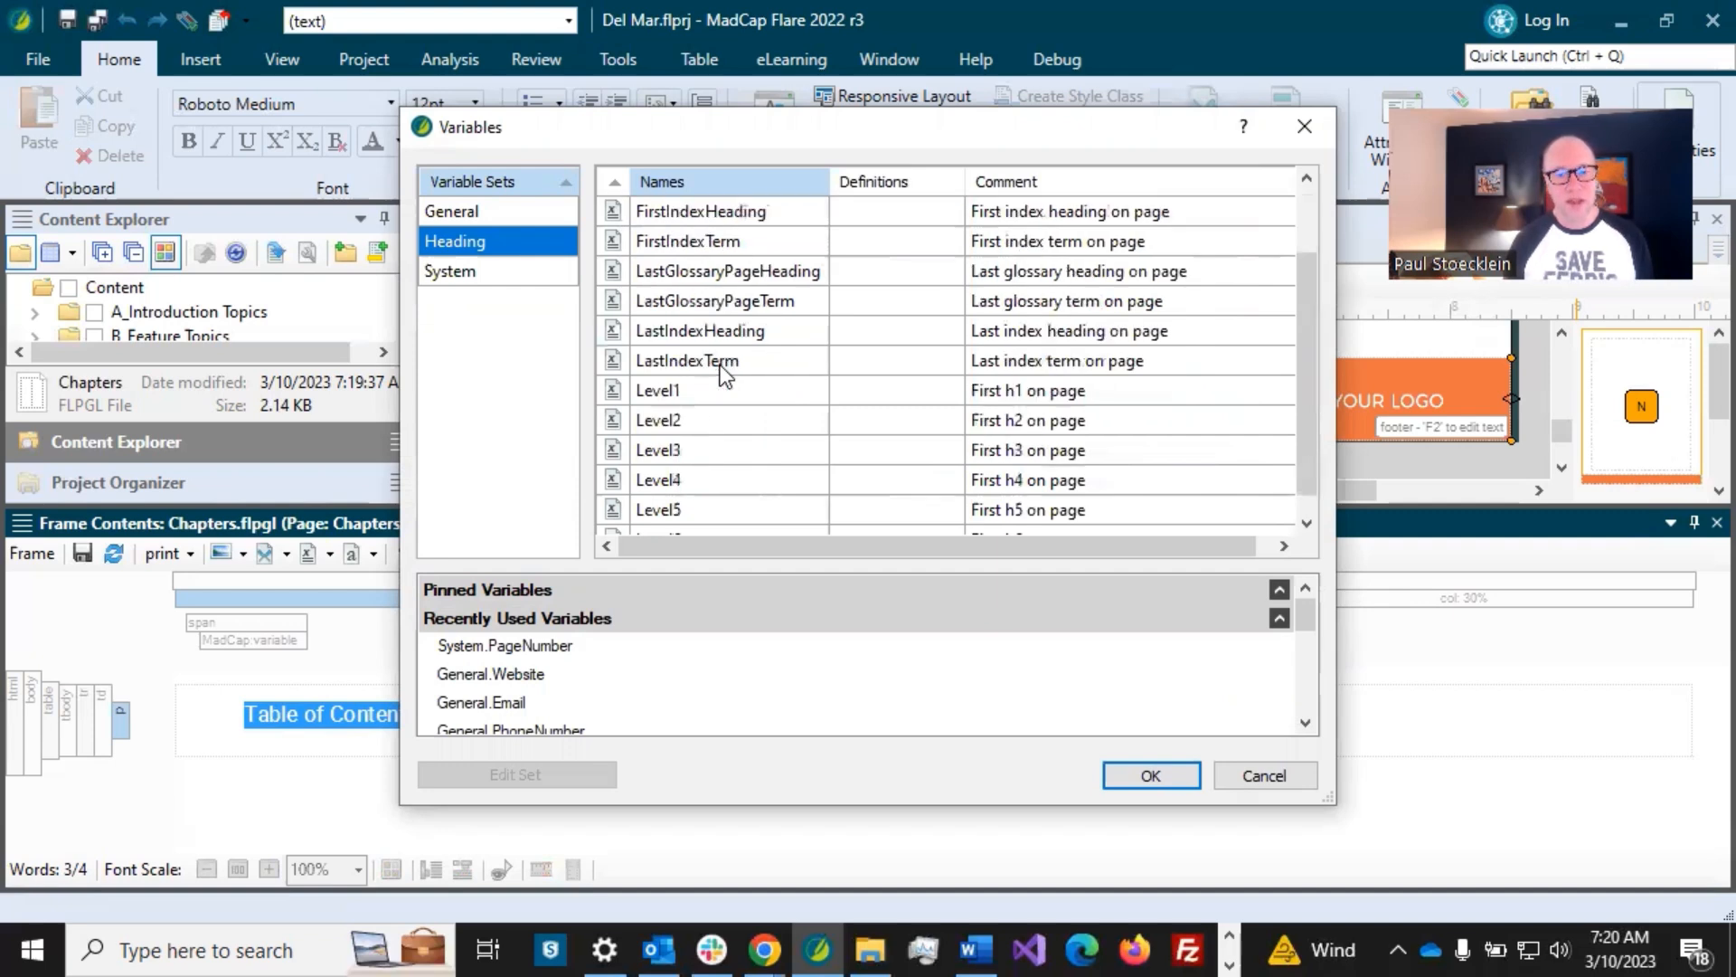
pyautogui.click(679, 396)
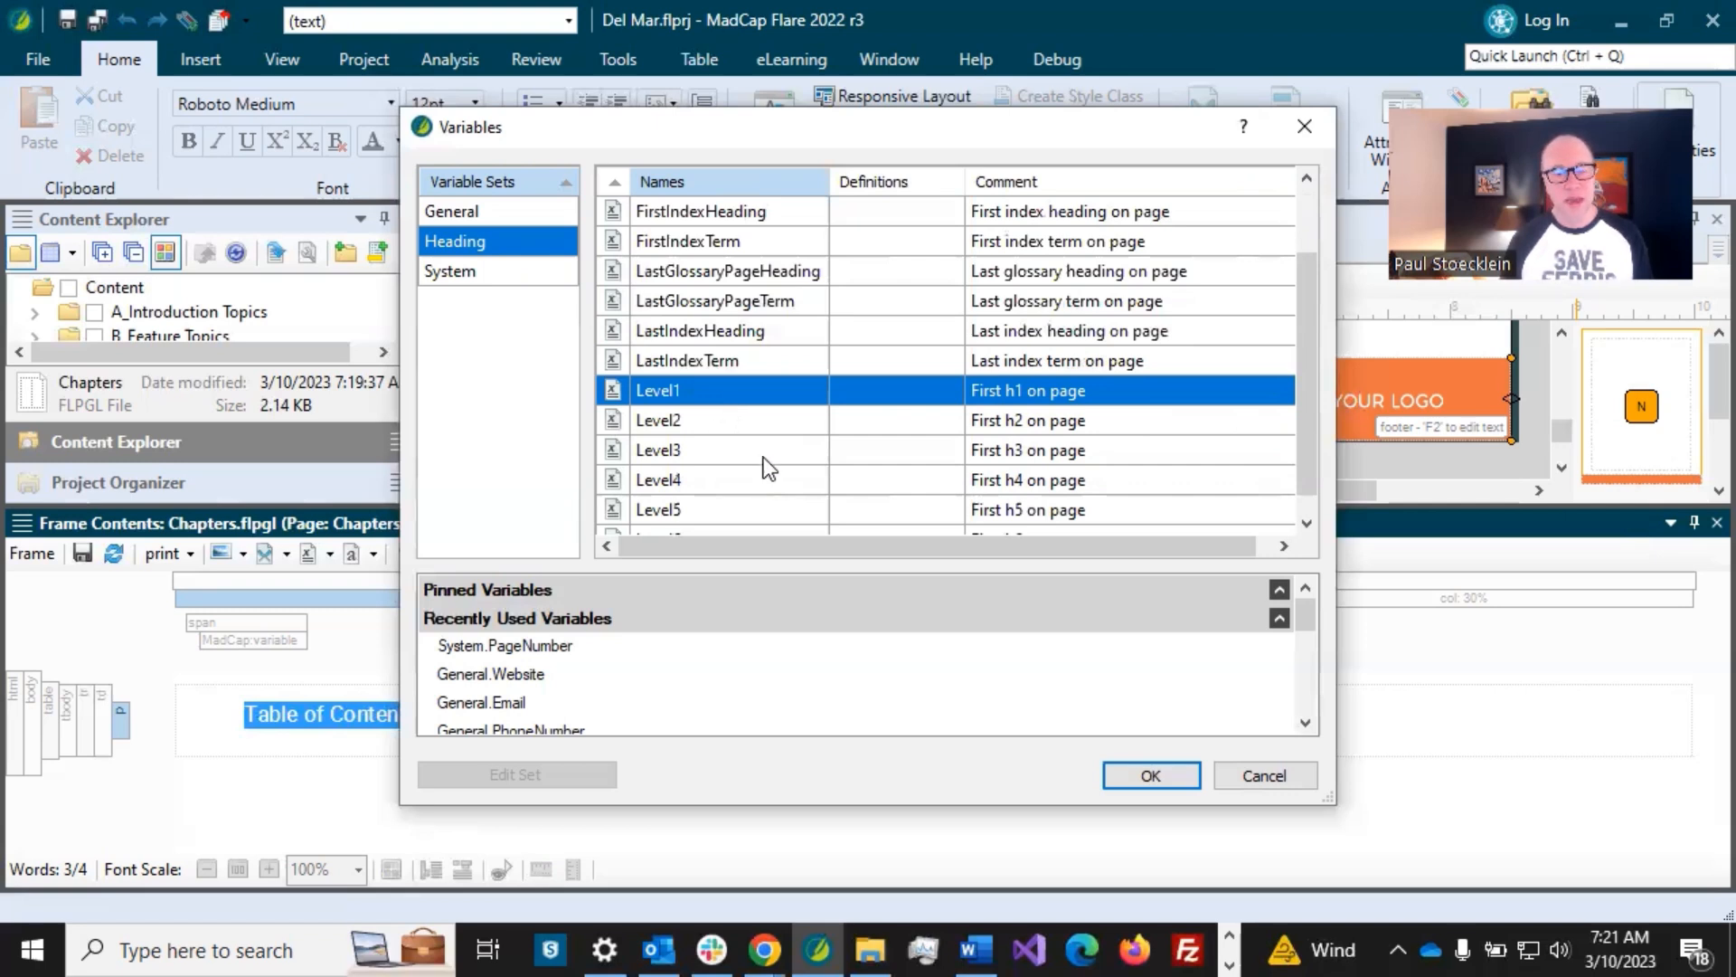
pyautogui.click(1147, 776)
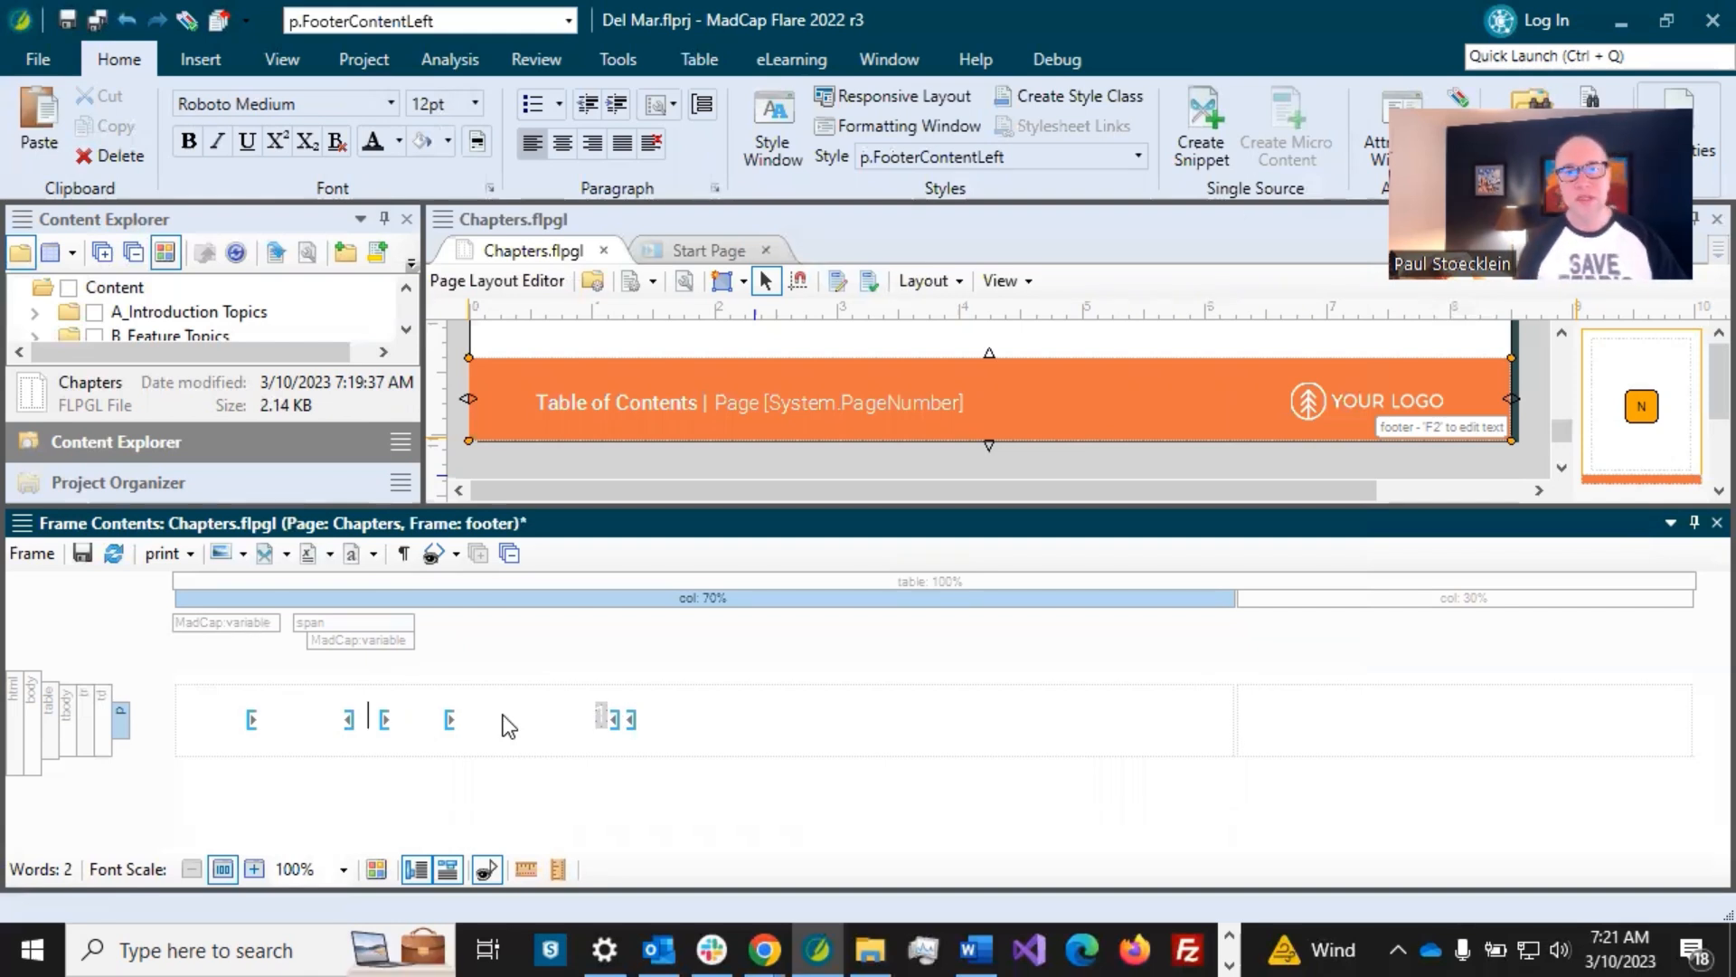
# - Insert the Heading.Level2 variable after the colon in the footer text
pyautogui.click(303, 558)
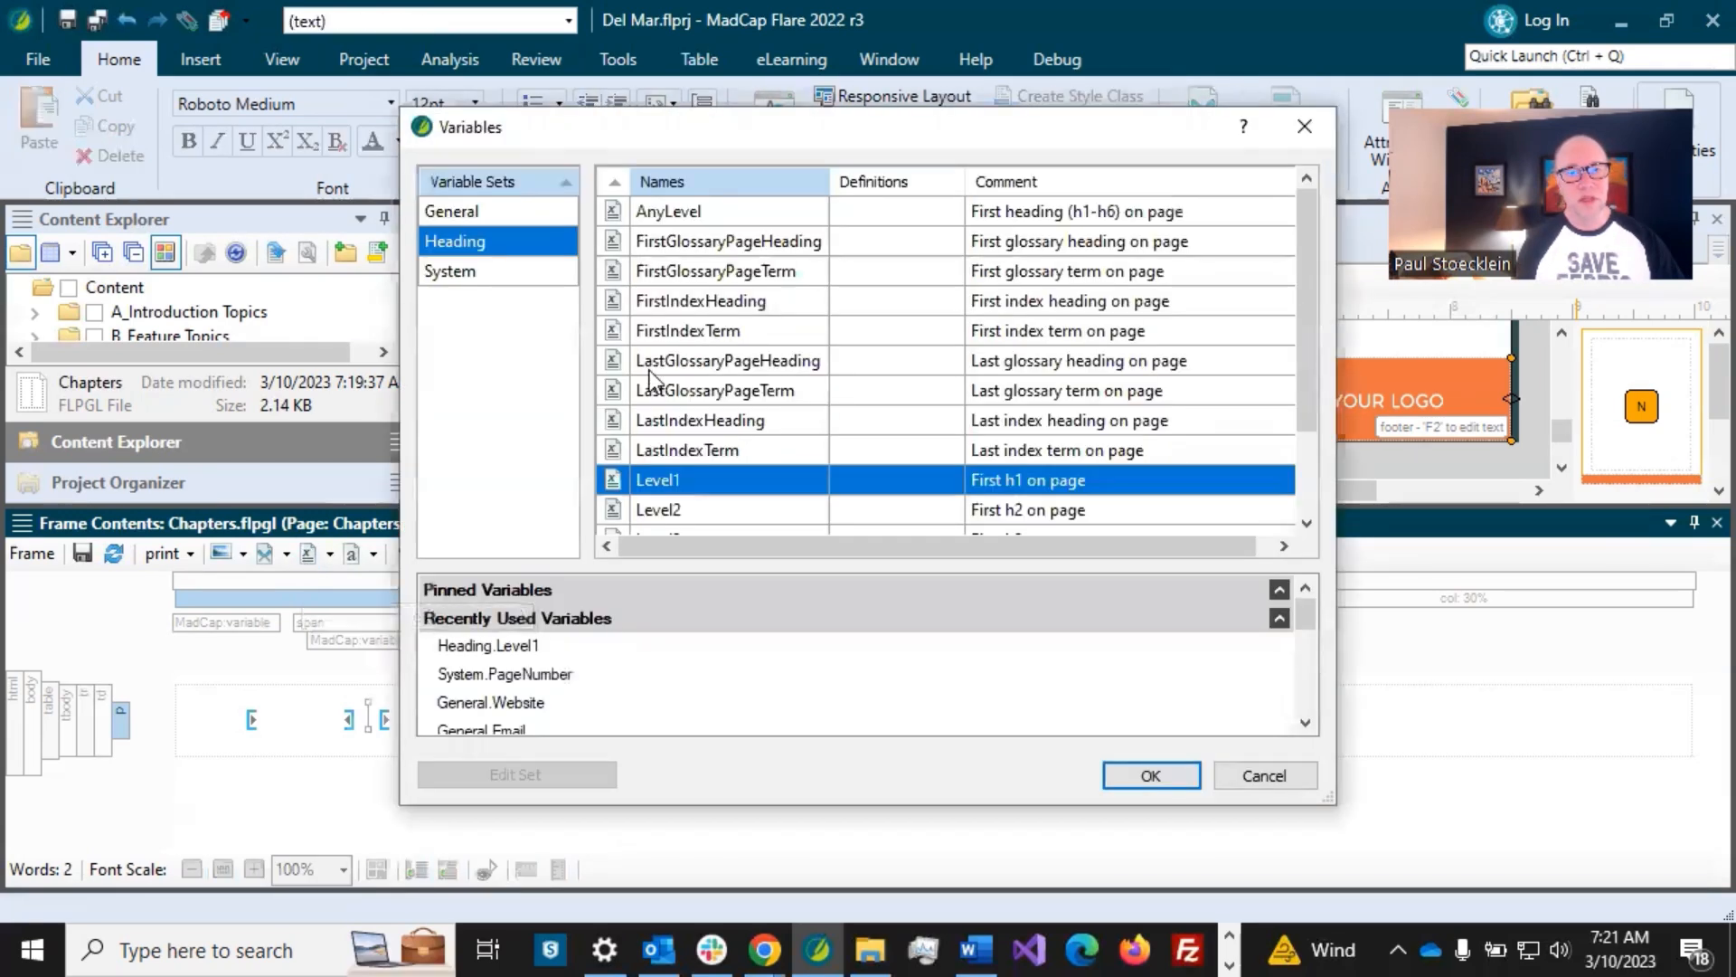
pyautogui.click(670, 509)
pyautogui.doubleClick(670, 509)
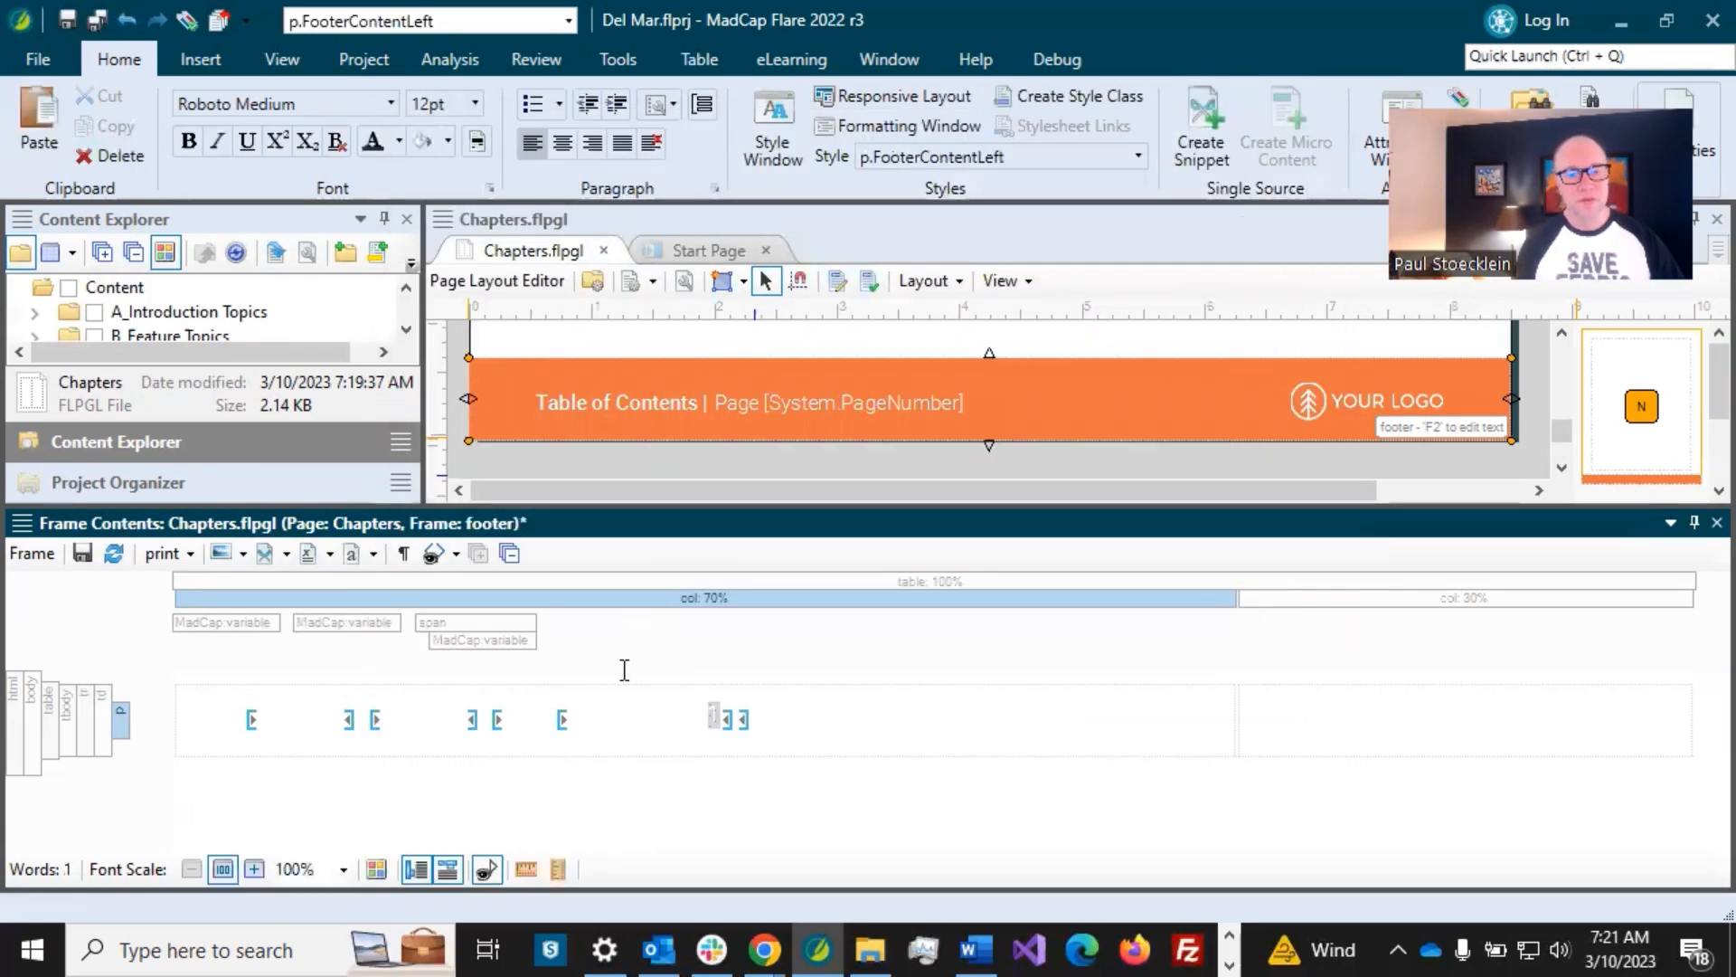
# - Add a space before the vertical bar in the footer text, save the layout and close the frame contents
pyautogui.moveTo(802, 721); pyautogui.dragTo(222, 719)
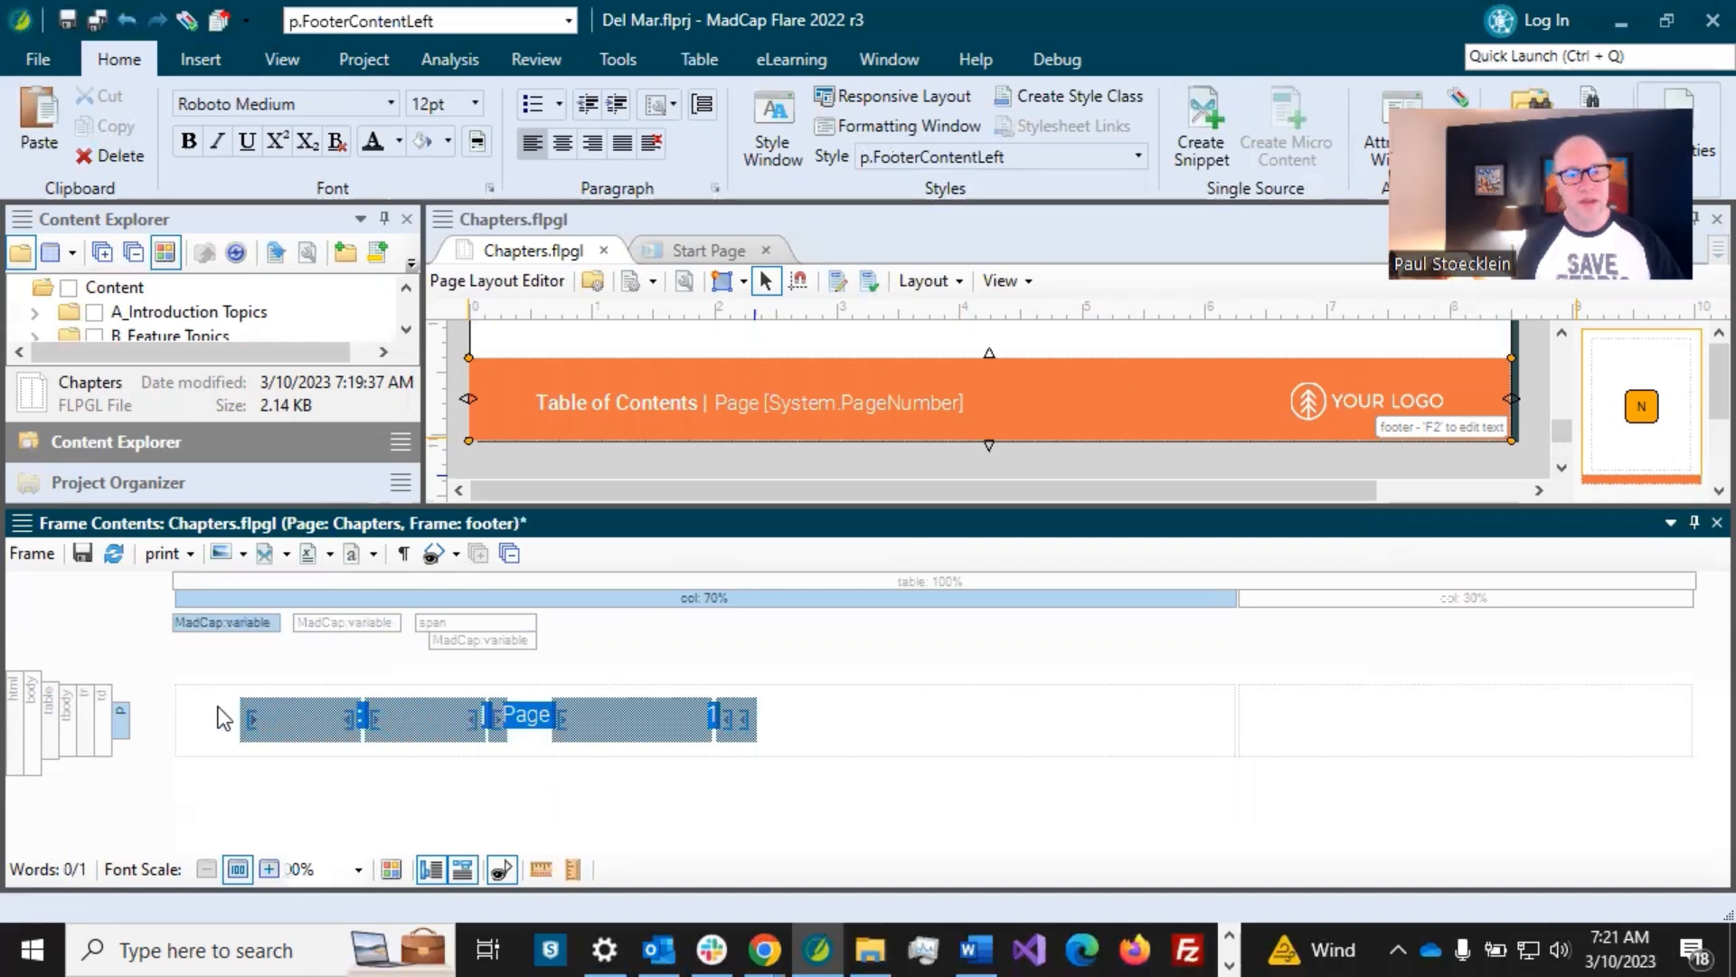
pyautogui.click(482, 714)
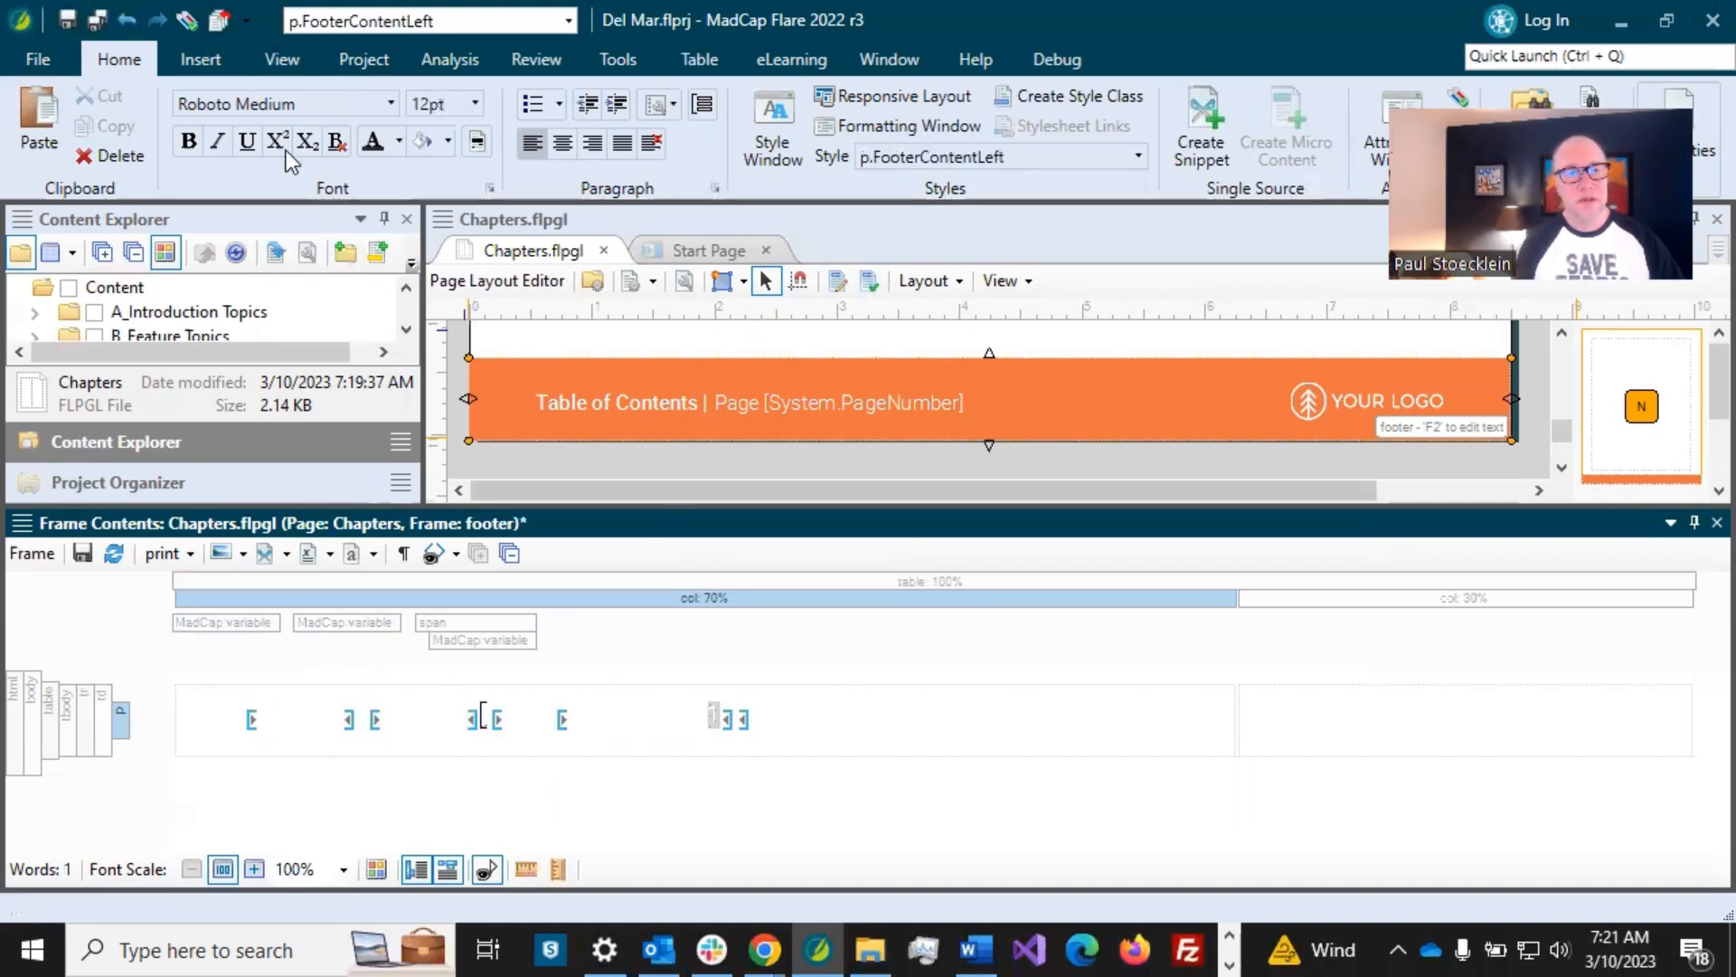
pyautogui.click(96, 22)
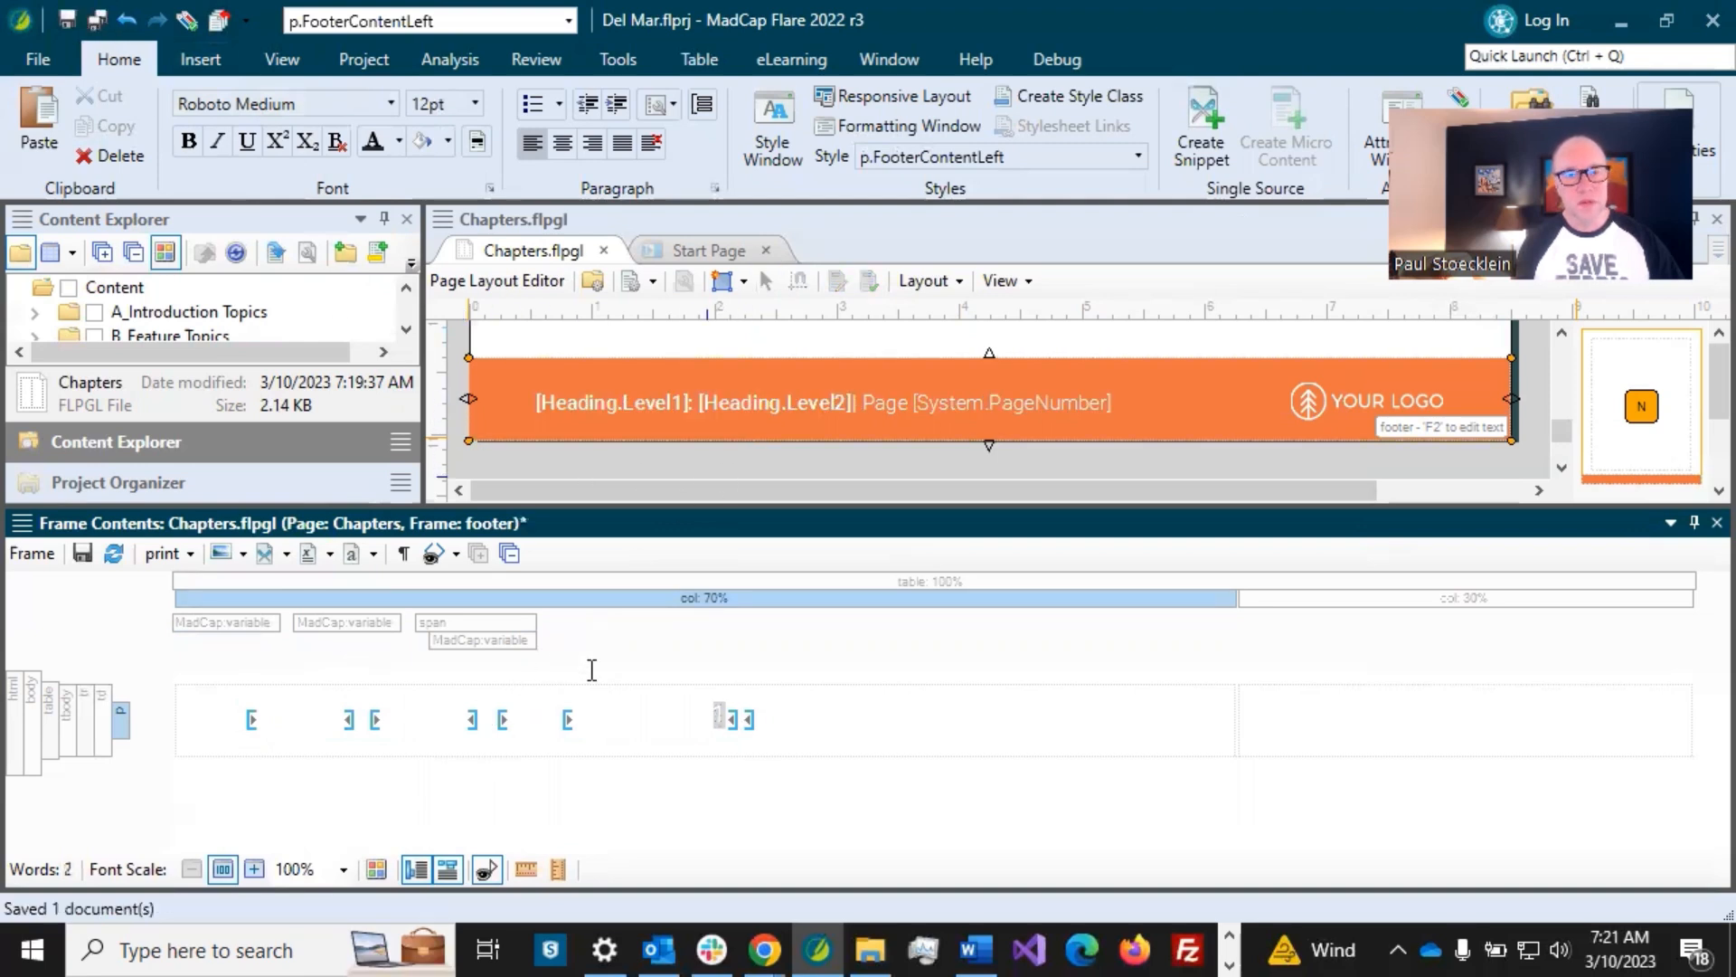
pyautogui.click(67, 24)
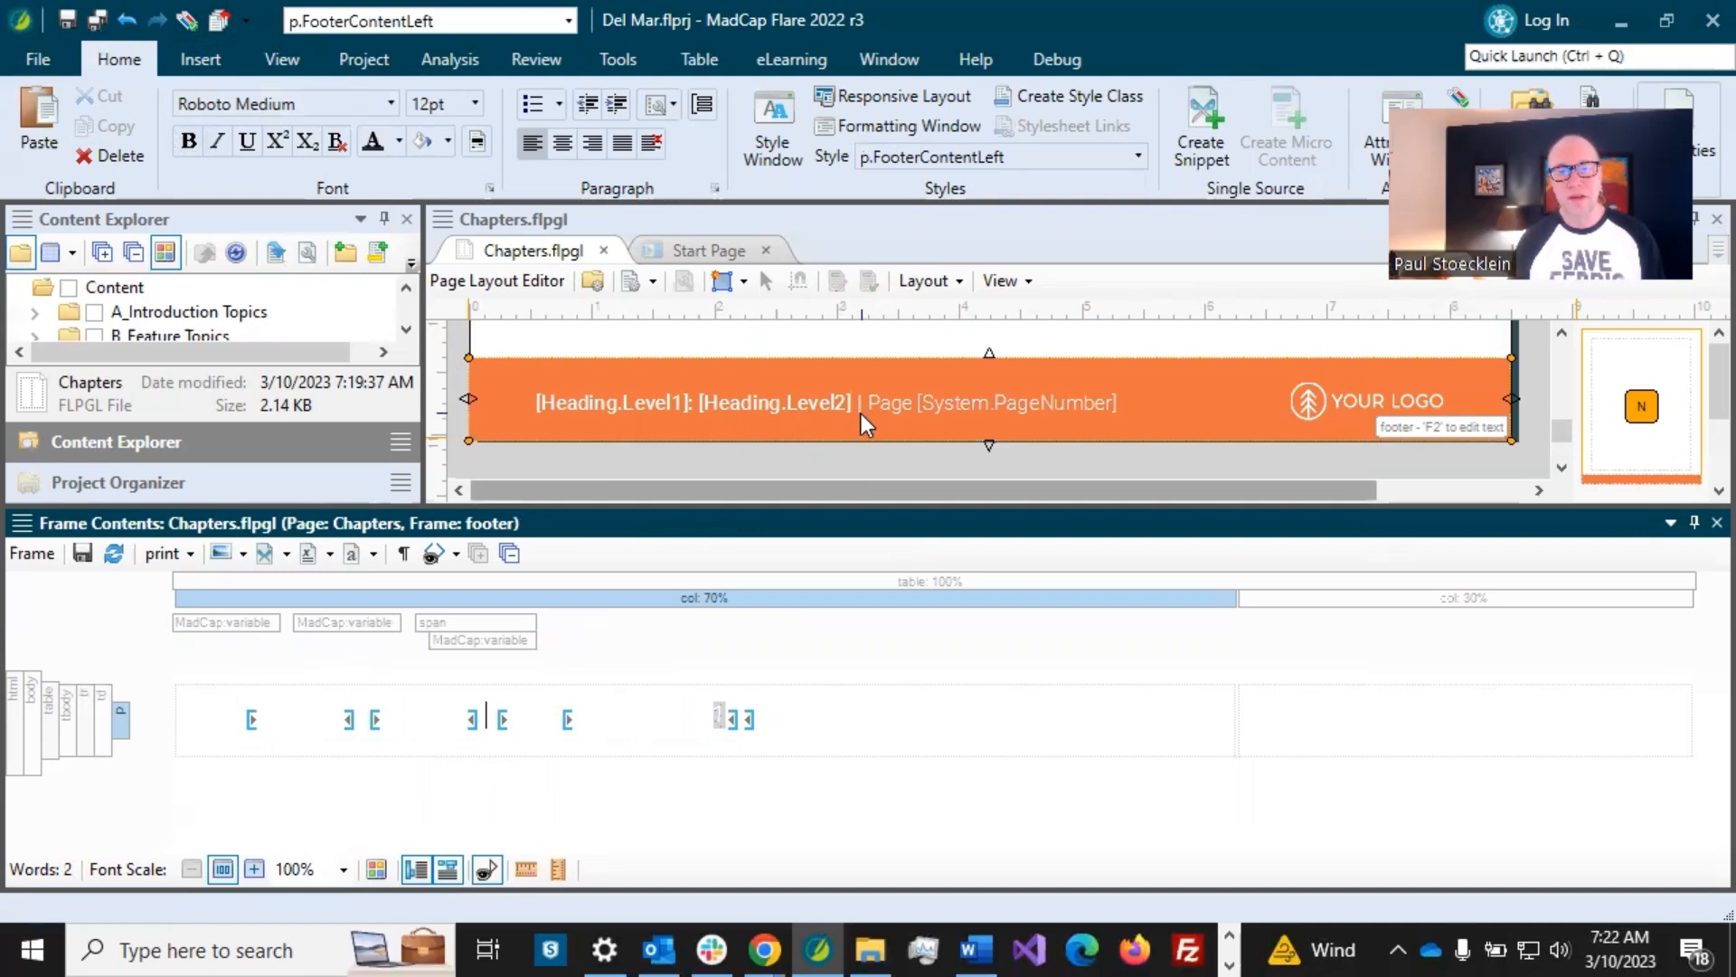
pyautogui.click(1717, 523)
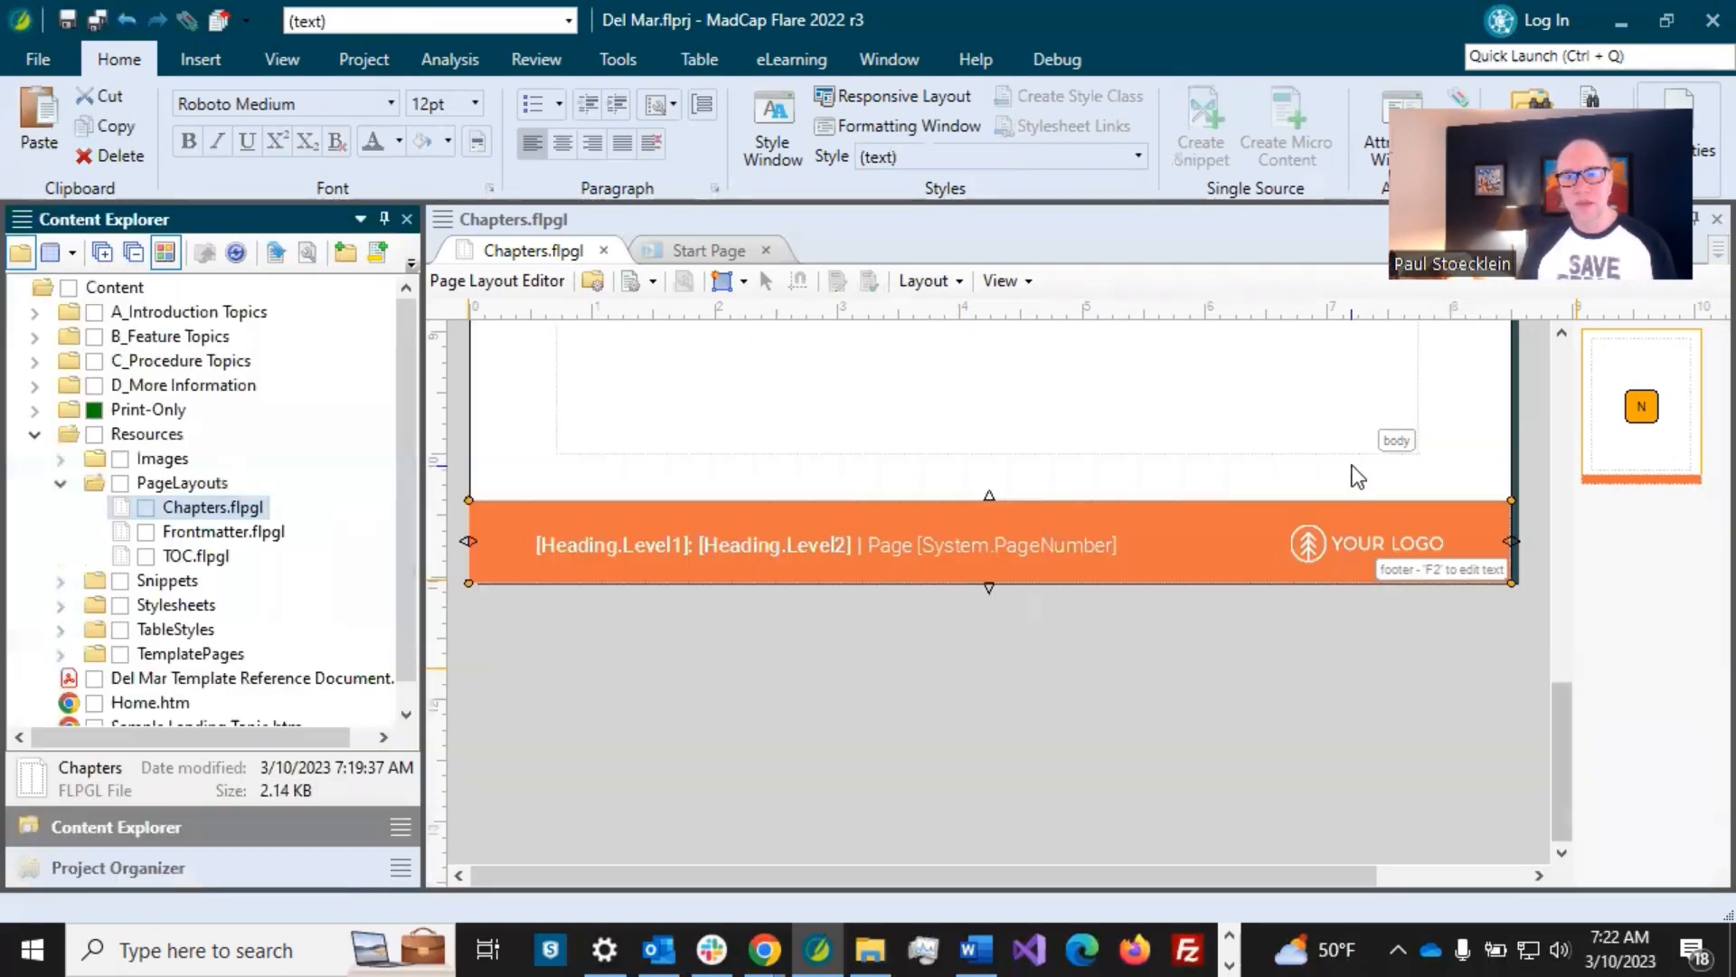
pyautogui.scroll(5, 1353, 473)
pyautogui.scroll(3, 1539, 449)
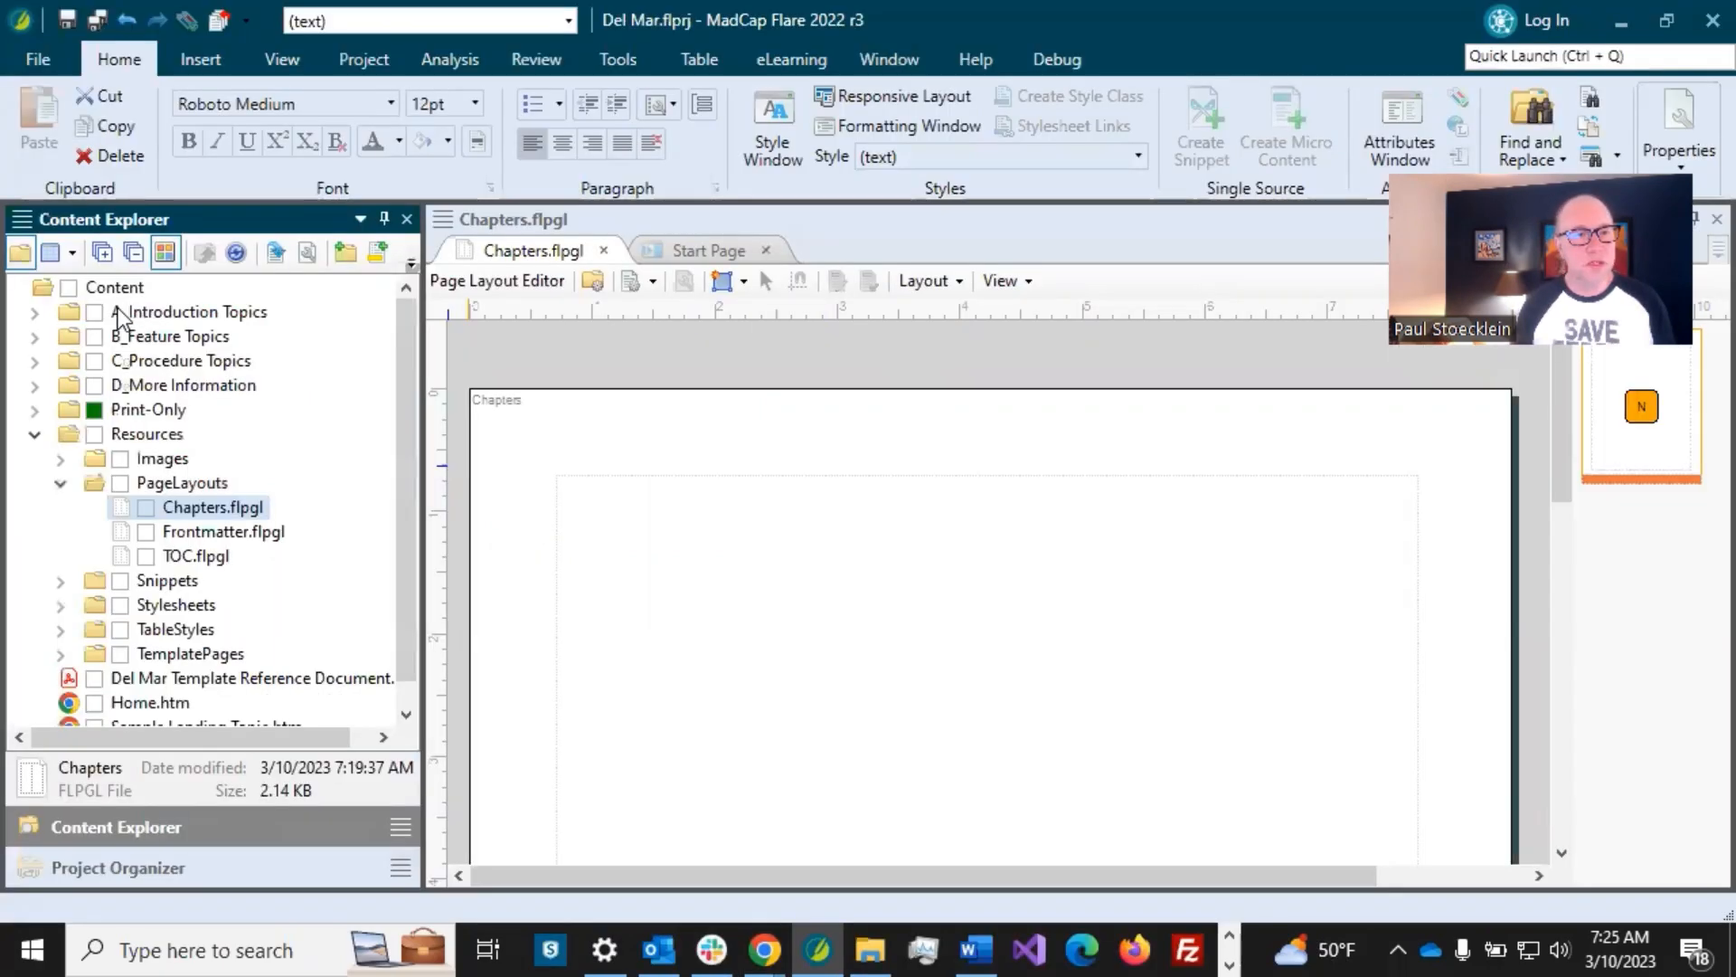
# - Open the Getting Started.htm topic from A_Introduction Topics and add an empty paragraph below its heading
pyautogui.click(34, 313)
pyautogui.doubleClick(236, 363)
pyautogui.click(660, 516)
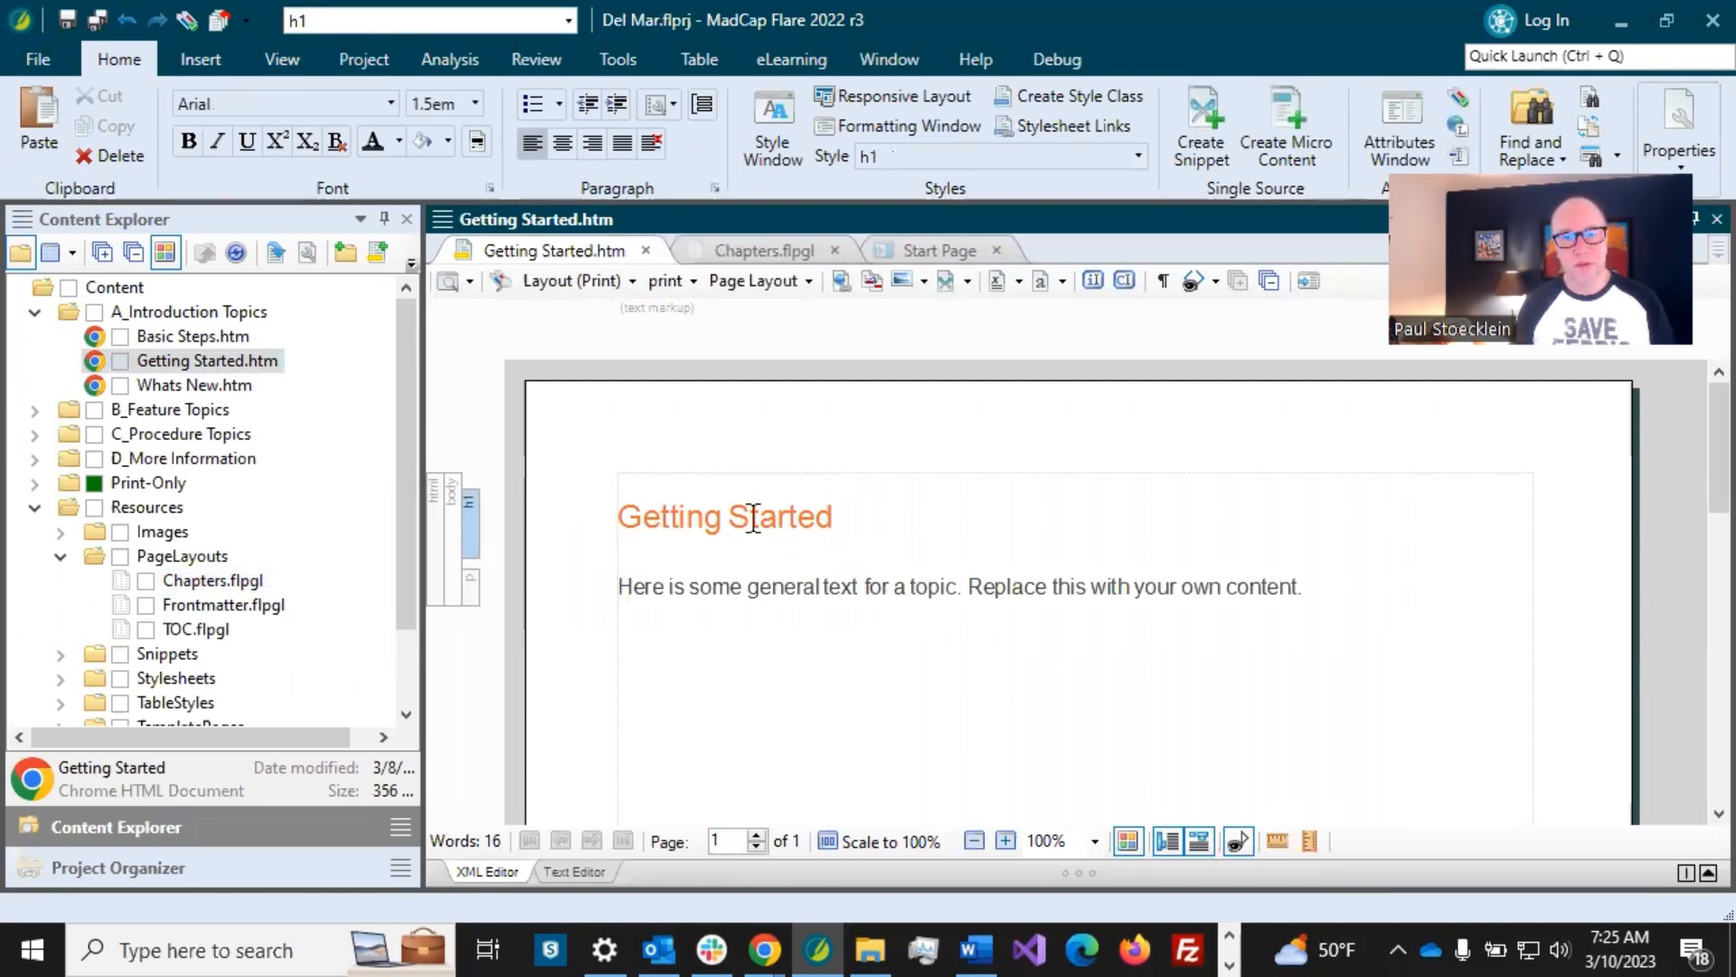
pyautogui.click(835, 523)
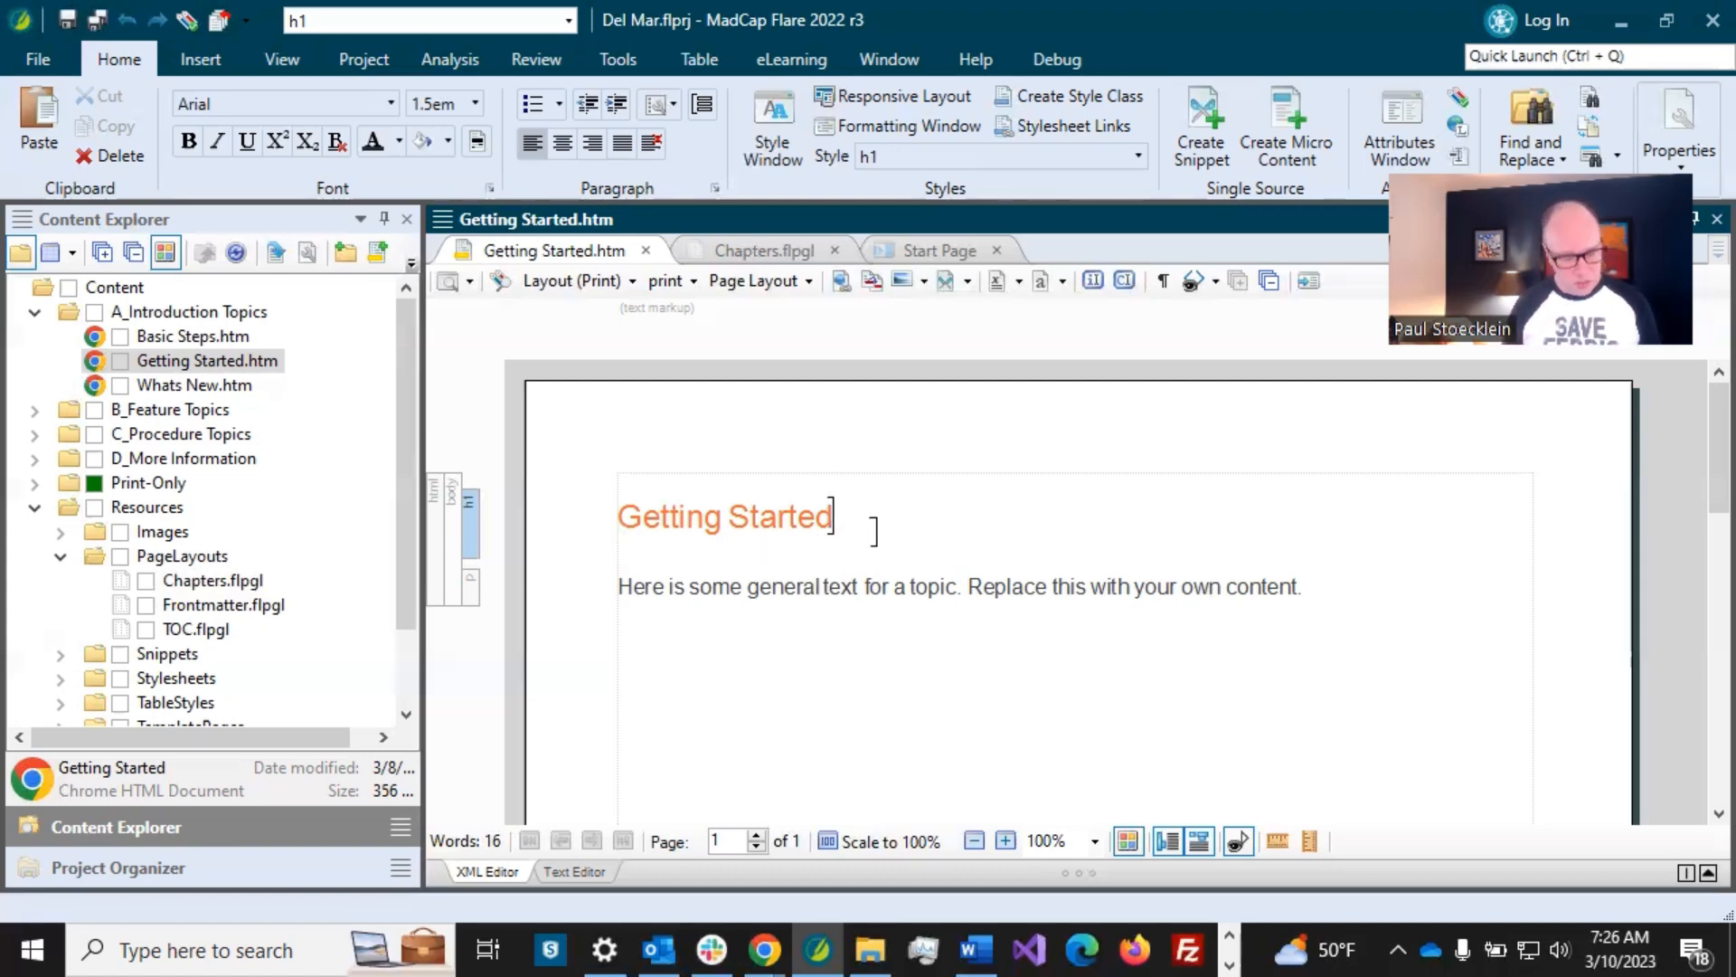
pyautogui.press('Return')
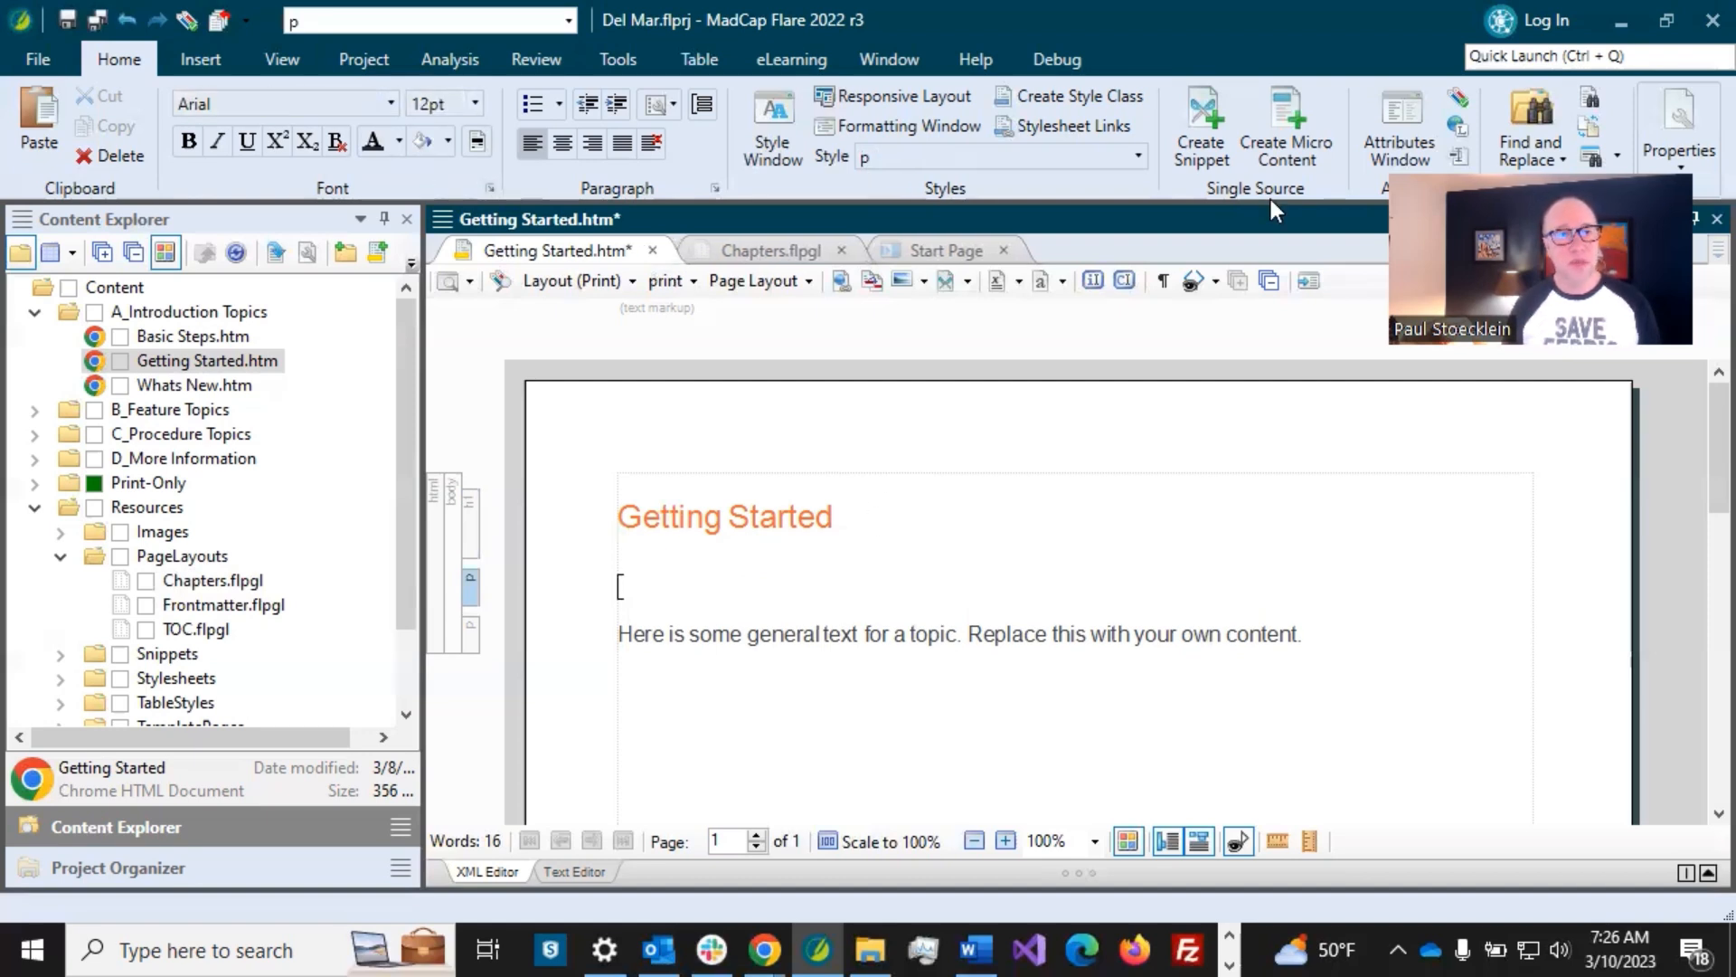
# - Insert a Mini-TOC proxy with default TOC depth in the empty paragraph below the heading and save the topic
pyautogui.click(201, 59)
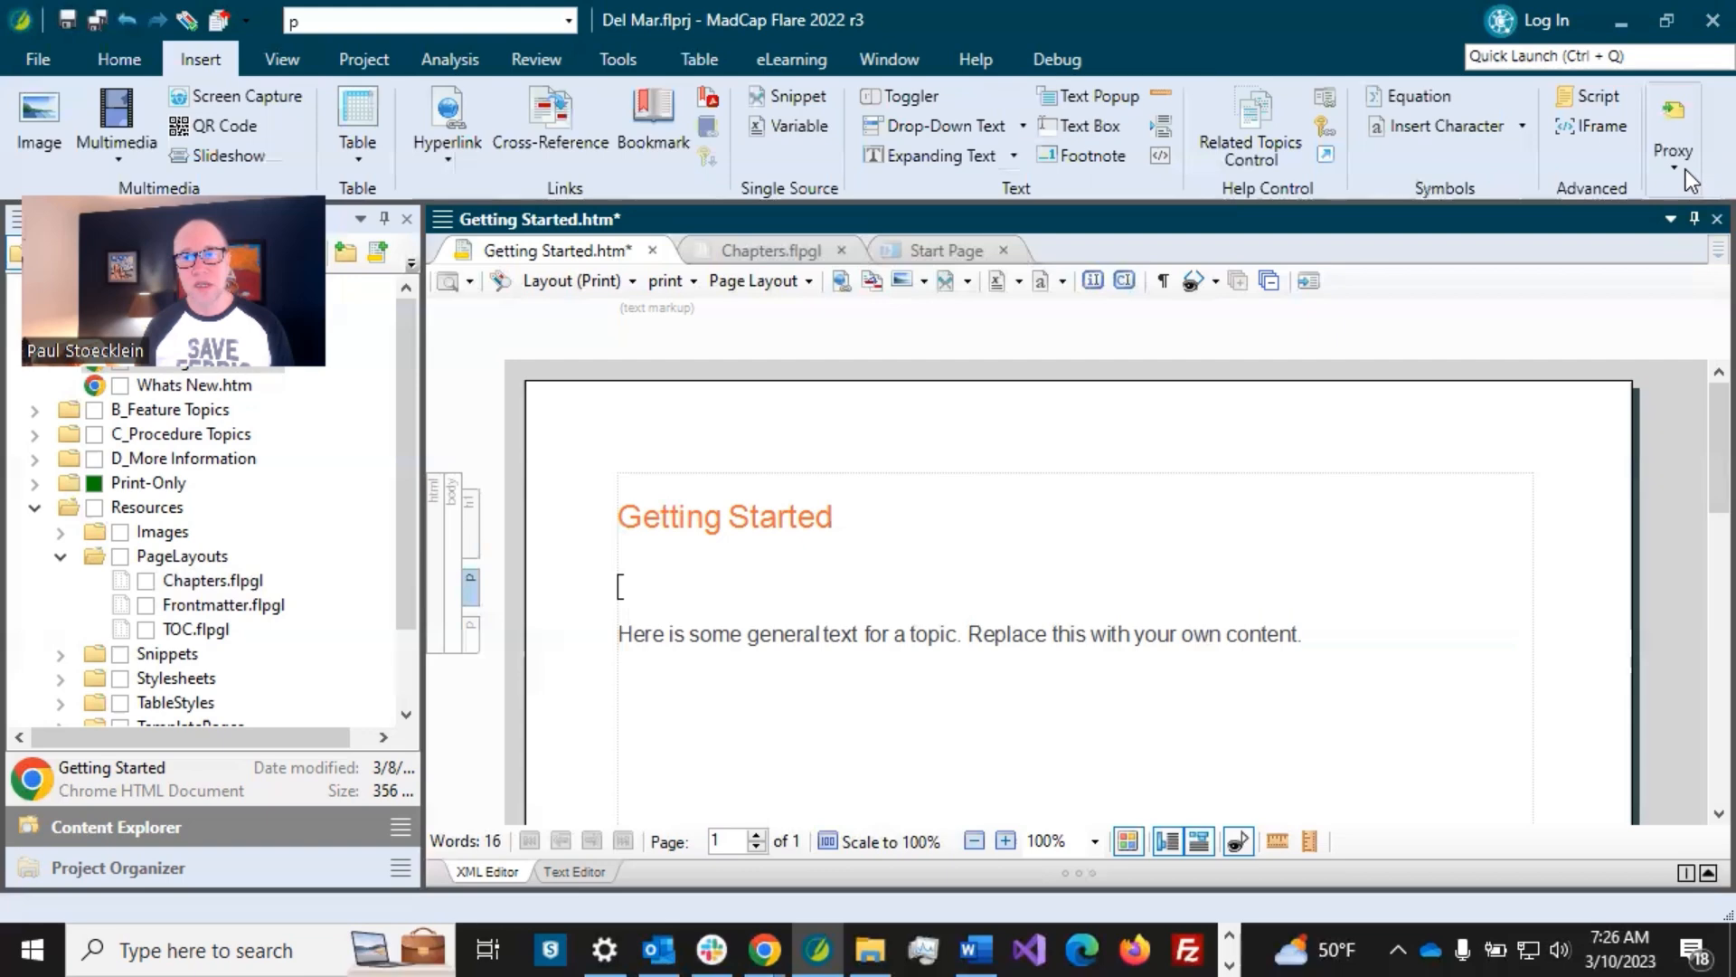
pyautogui.click(1680, 170)
pyautogui.click(1678, 215)
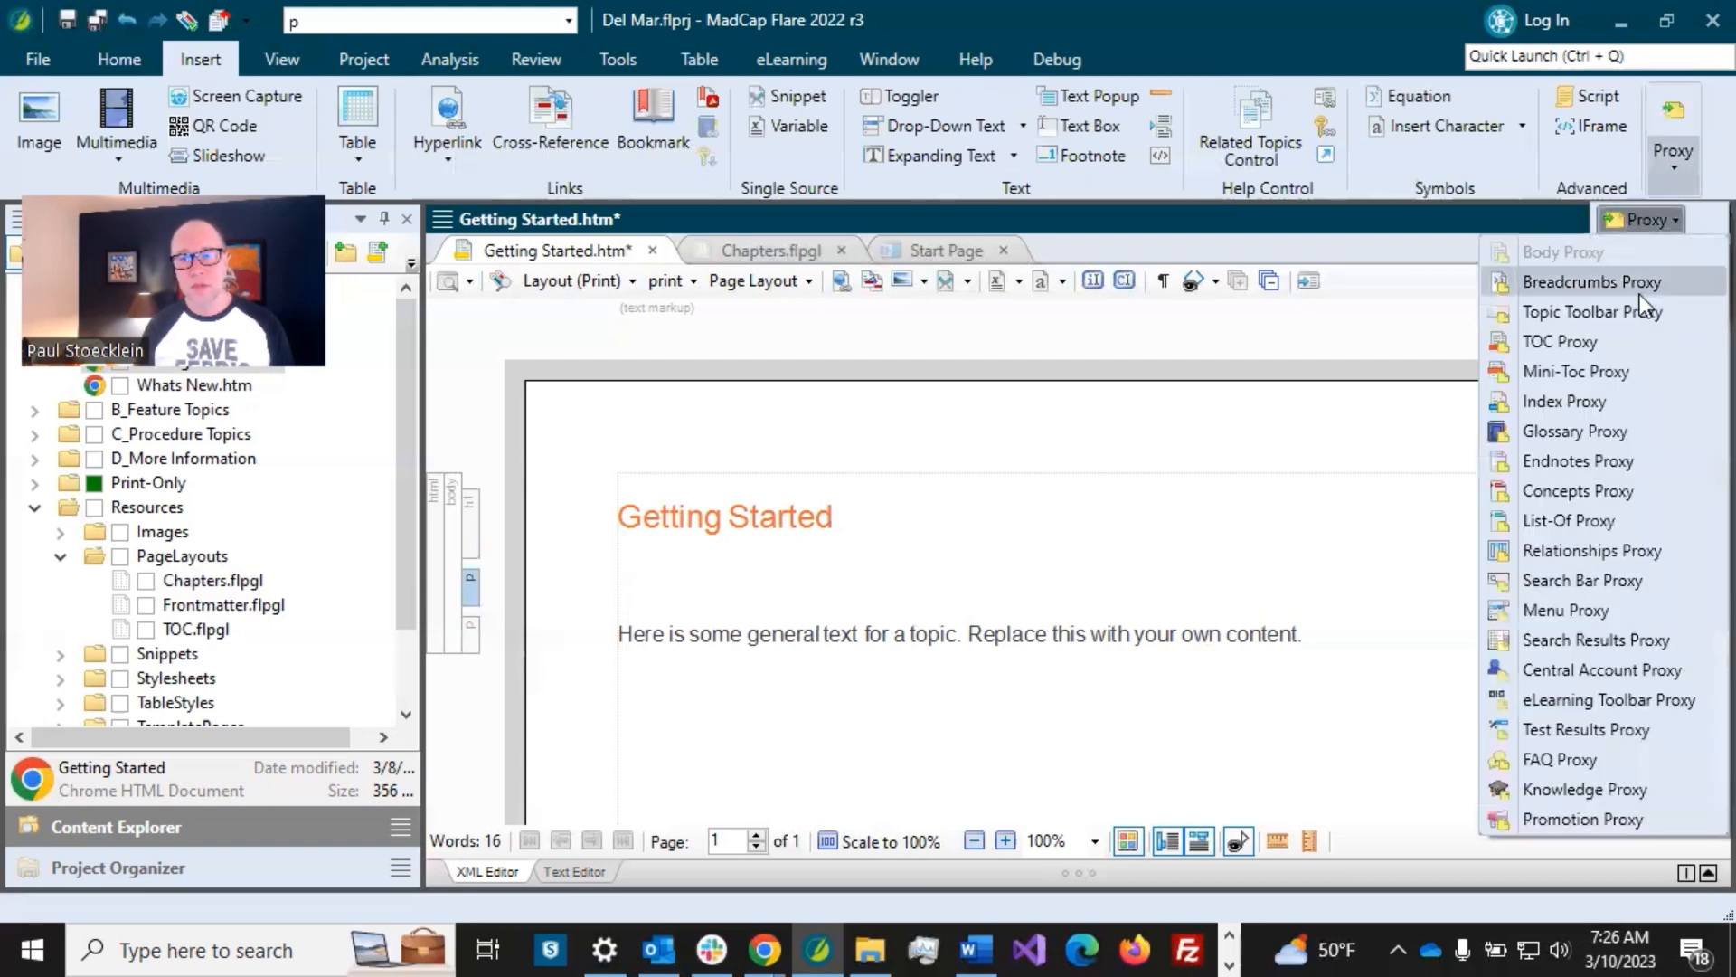
pyautogui.click(1606, 370)
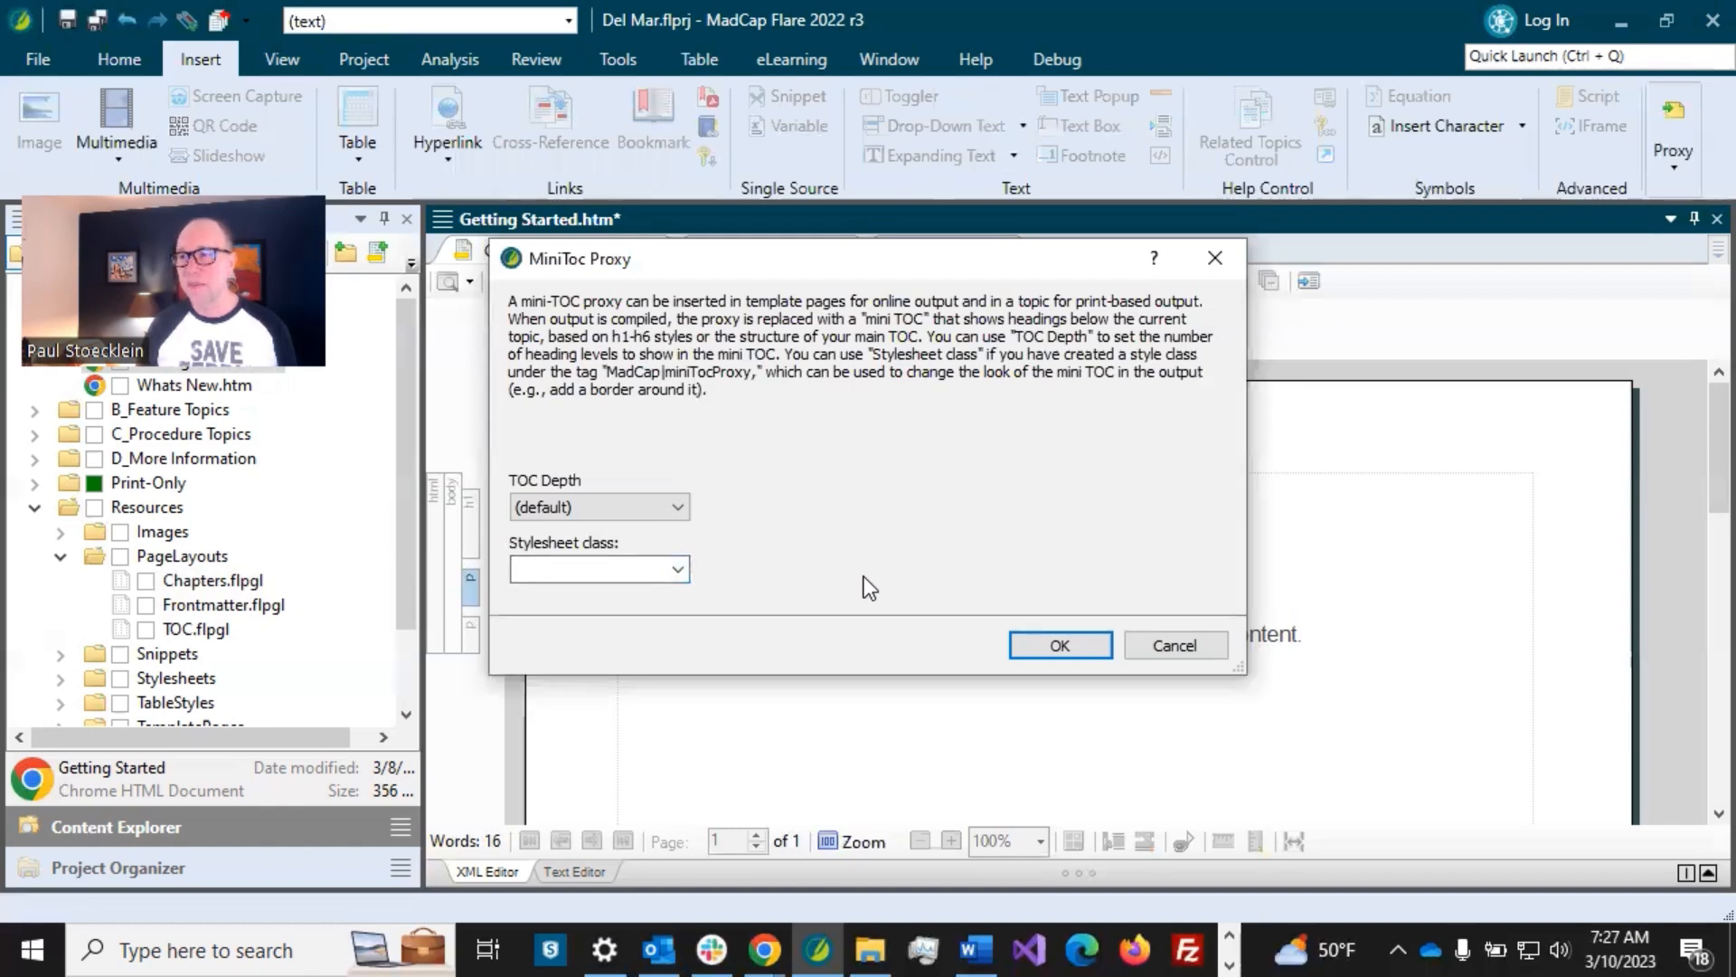
pyautogui.click(1040, 647)
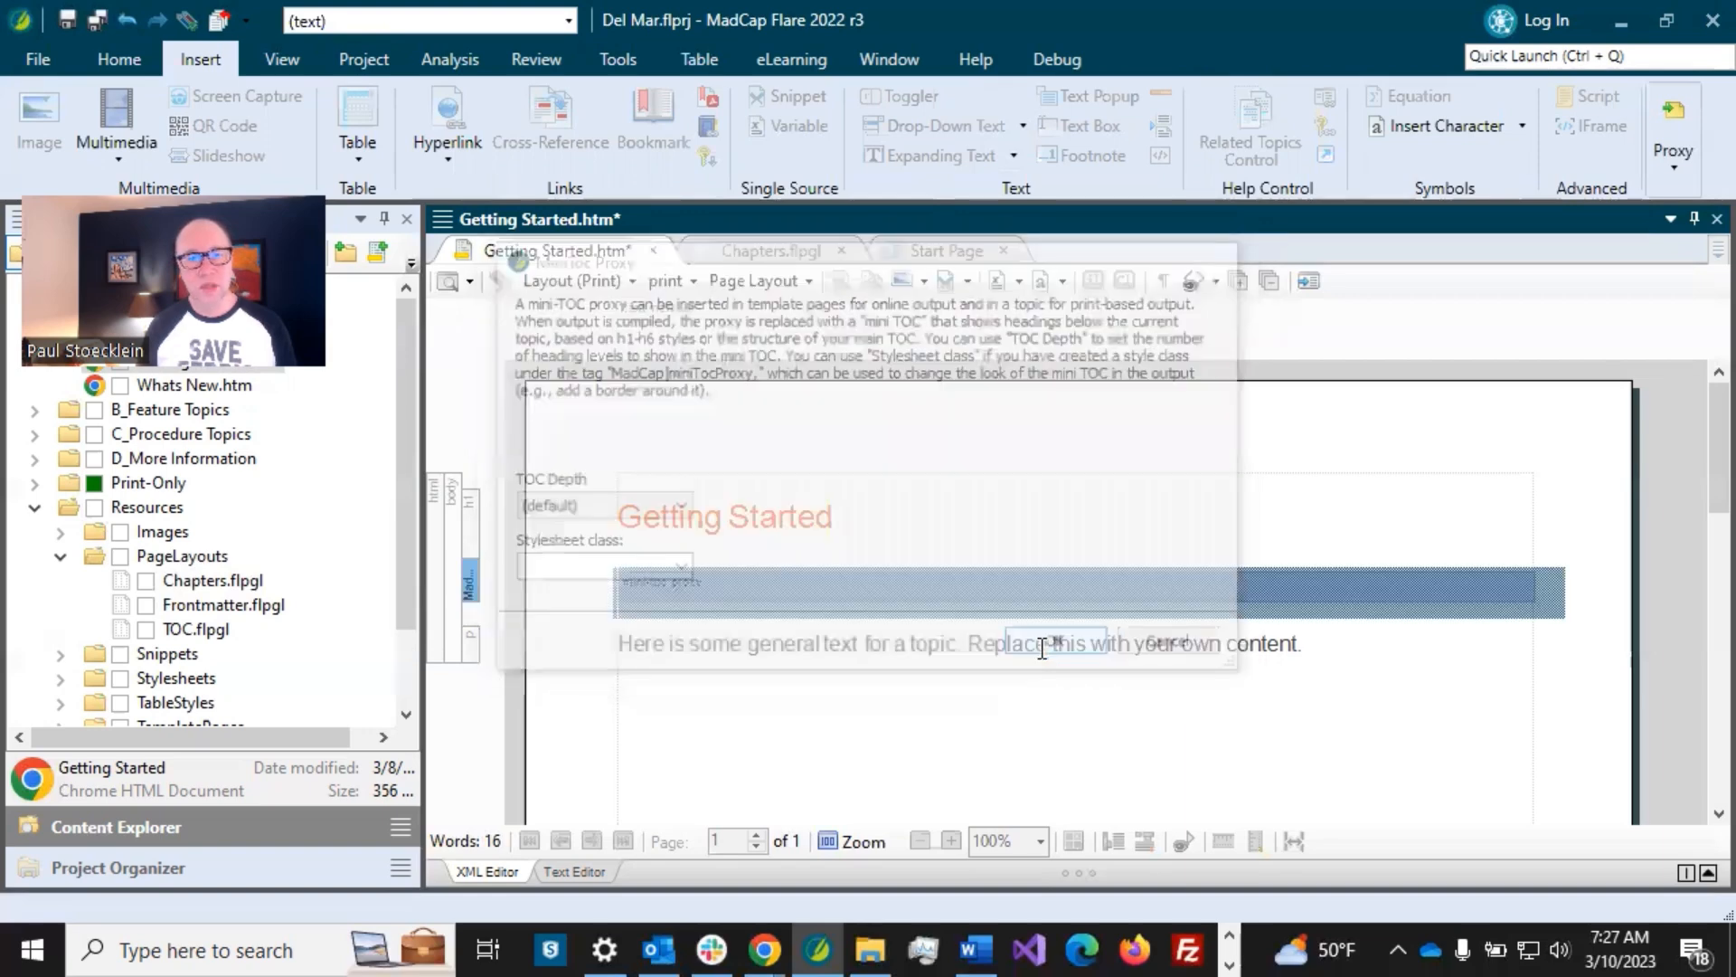
pyautogui.click(834, 518)
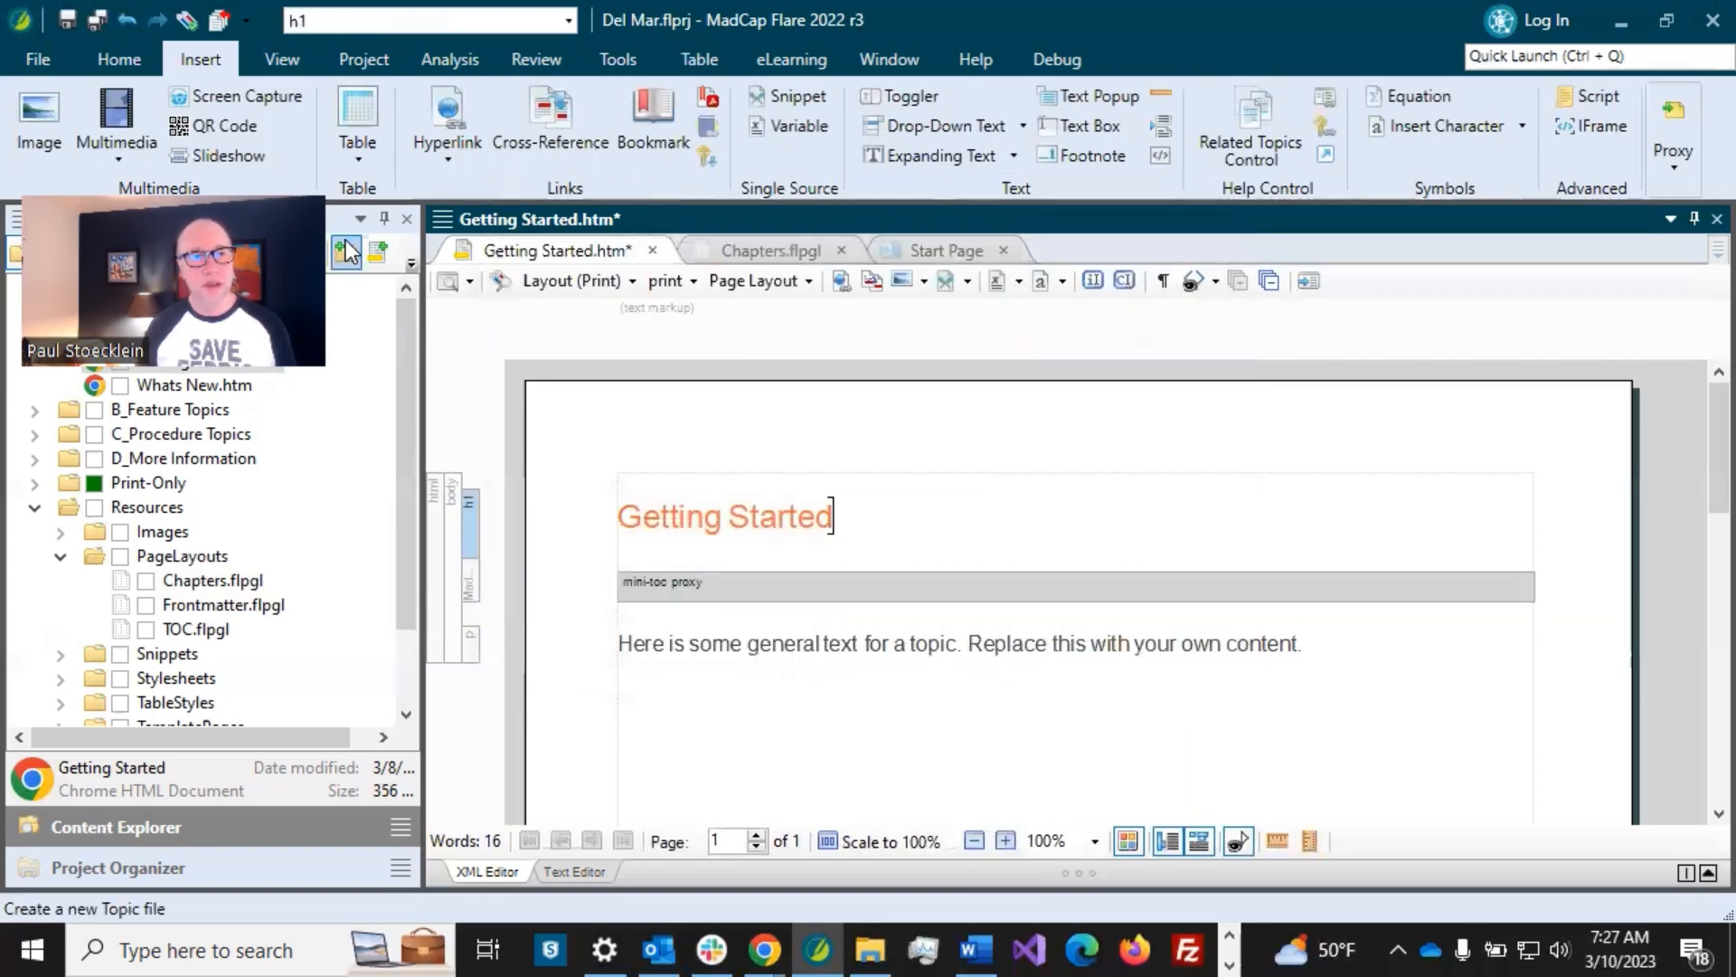
pyautogui.click(100, 25)
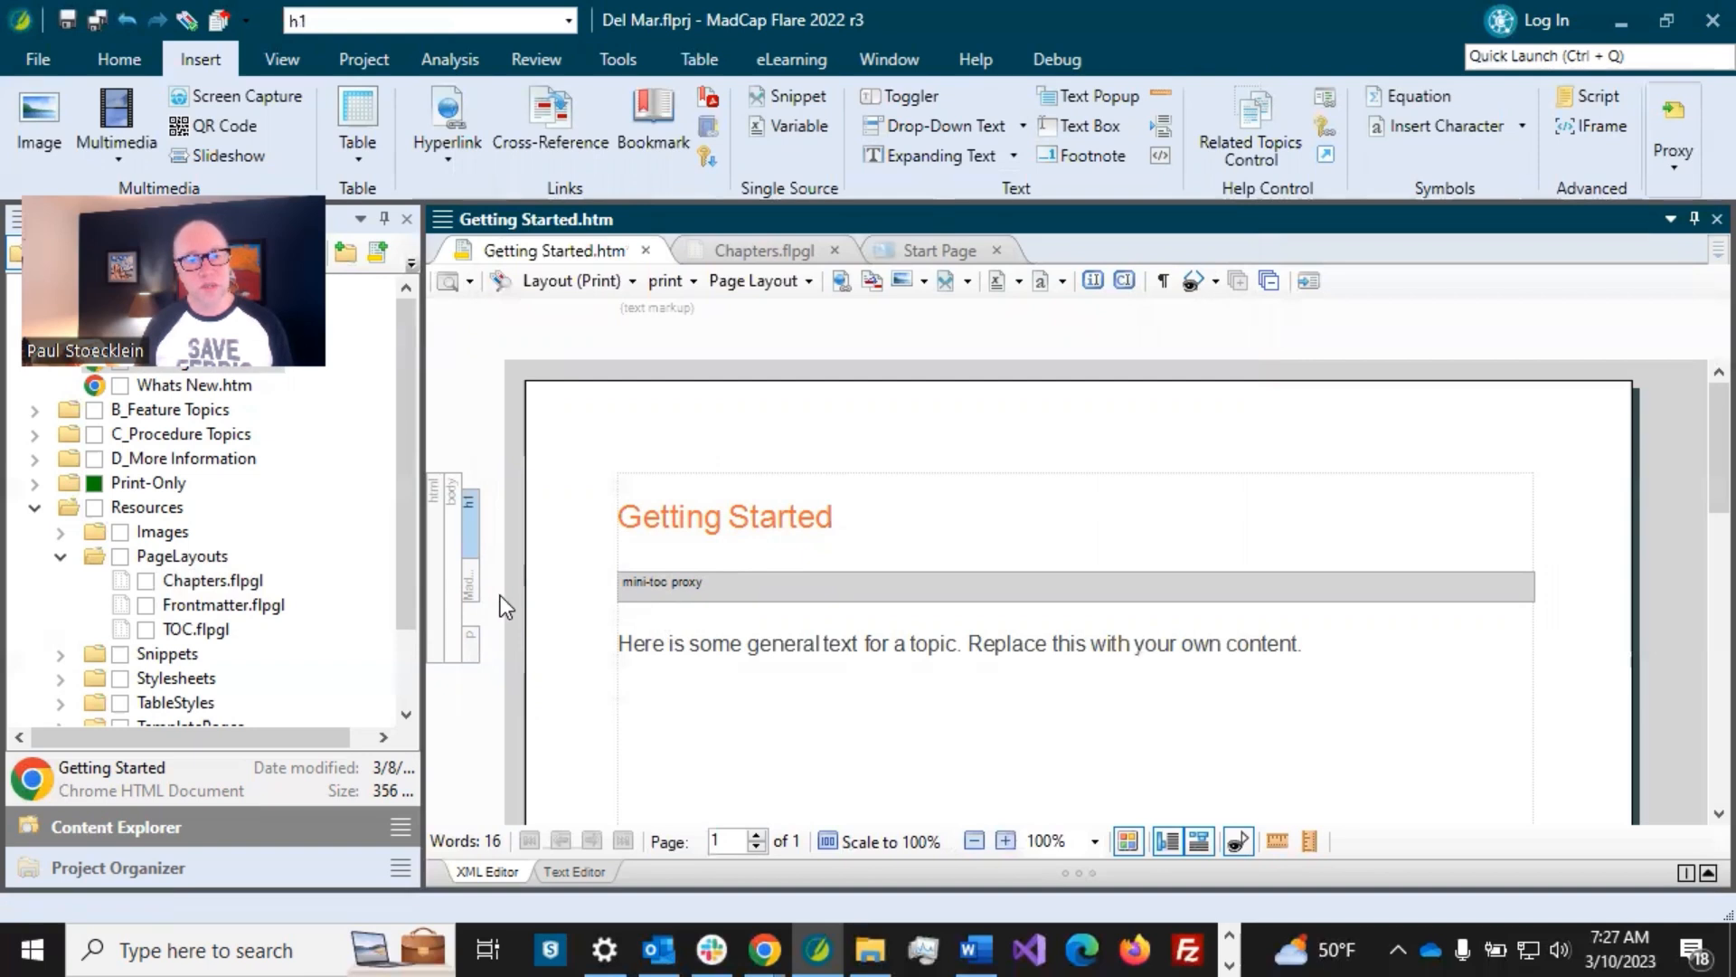
# - Open the mini-TOC proxy's MadCap|miniTocProxy style for editing in MainStyles.css
pyautogui.rightClick(469, 599)
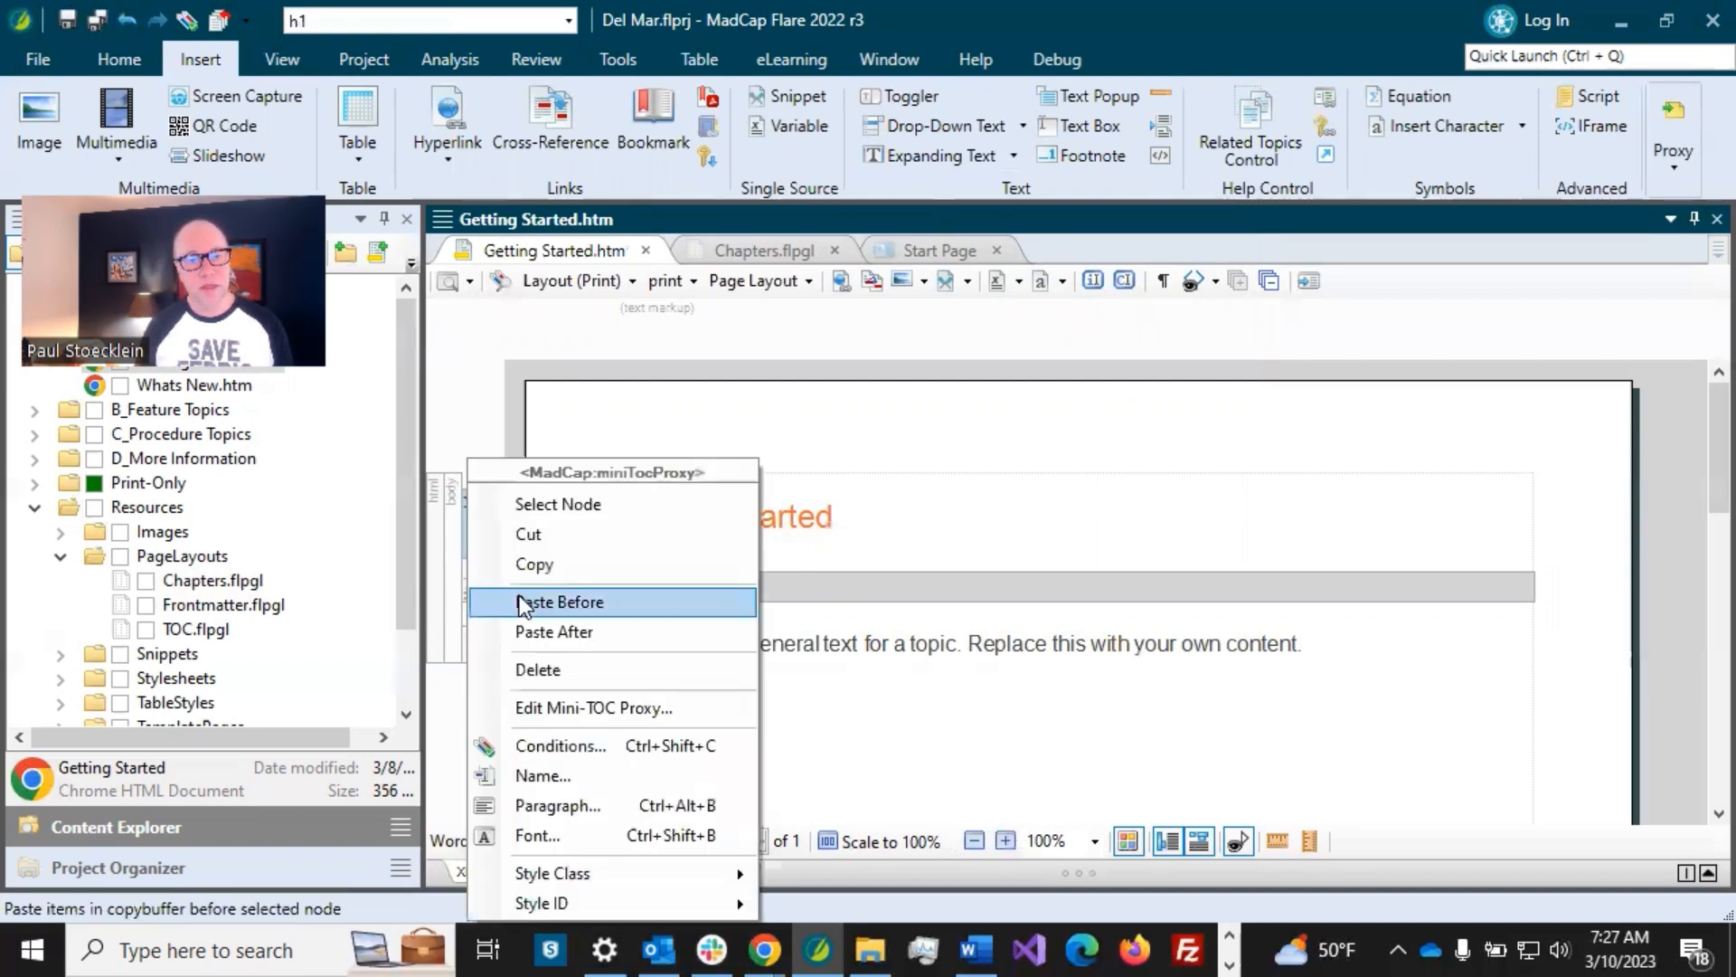
pyautogui.moveTo(615, 873)
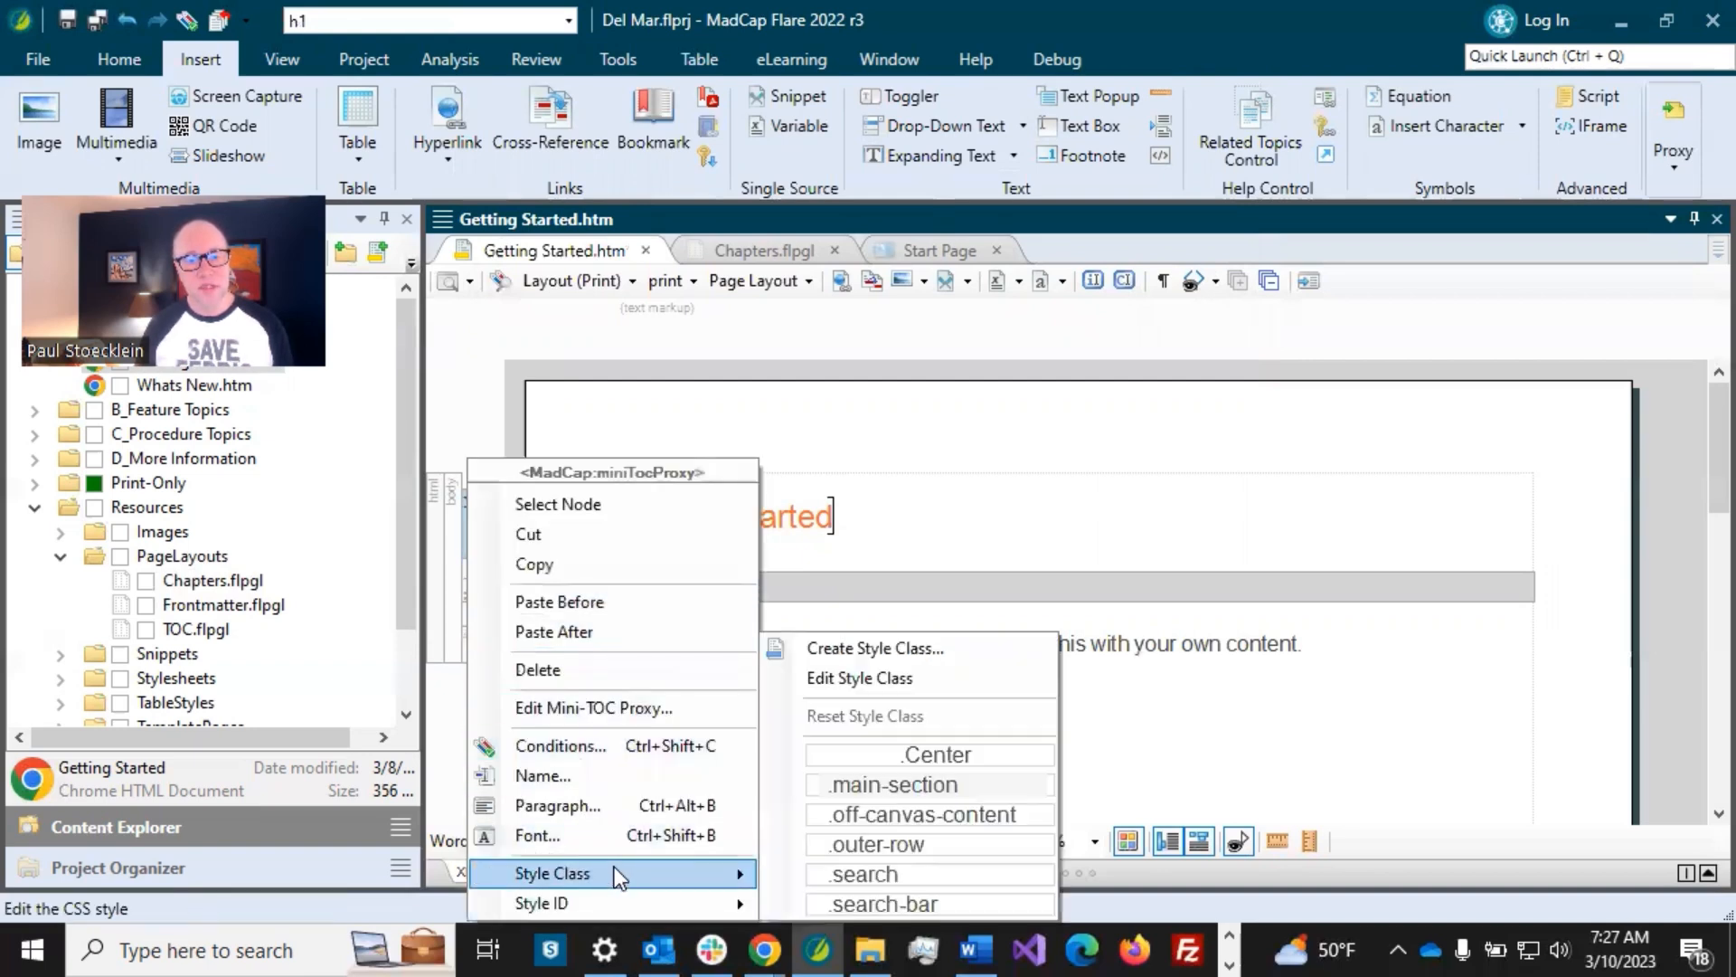
pyautogui.click(845, 678)
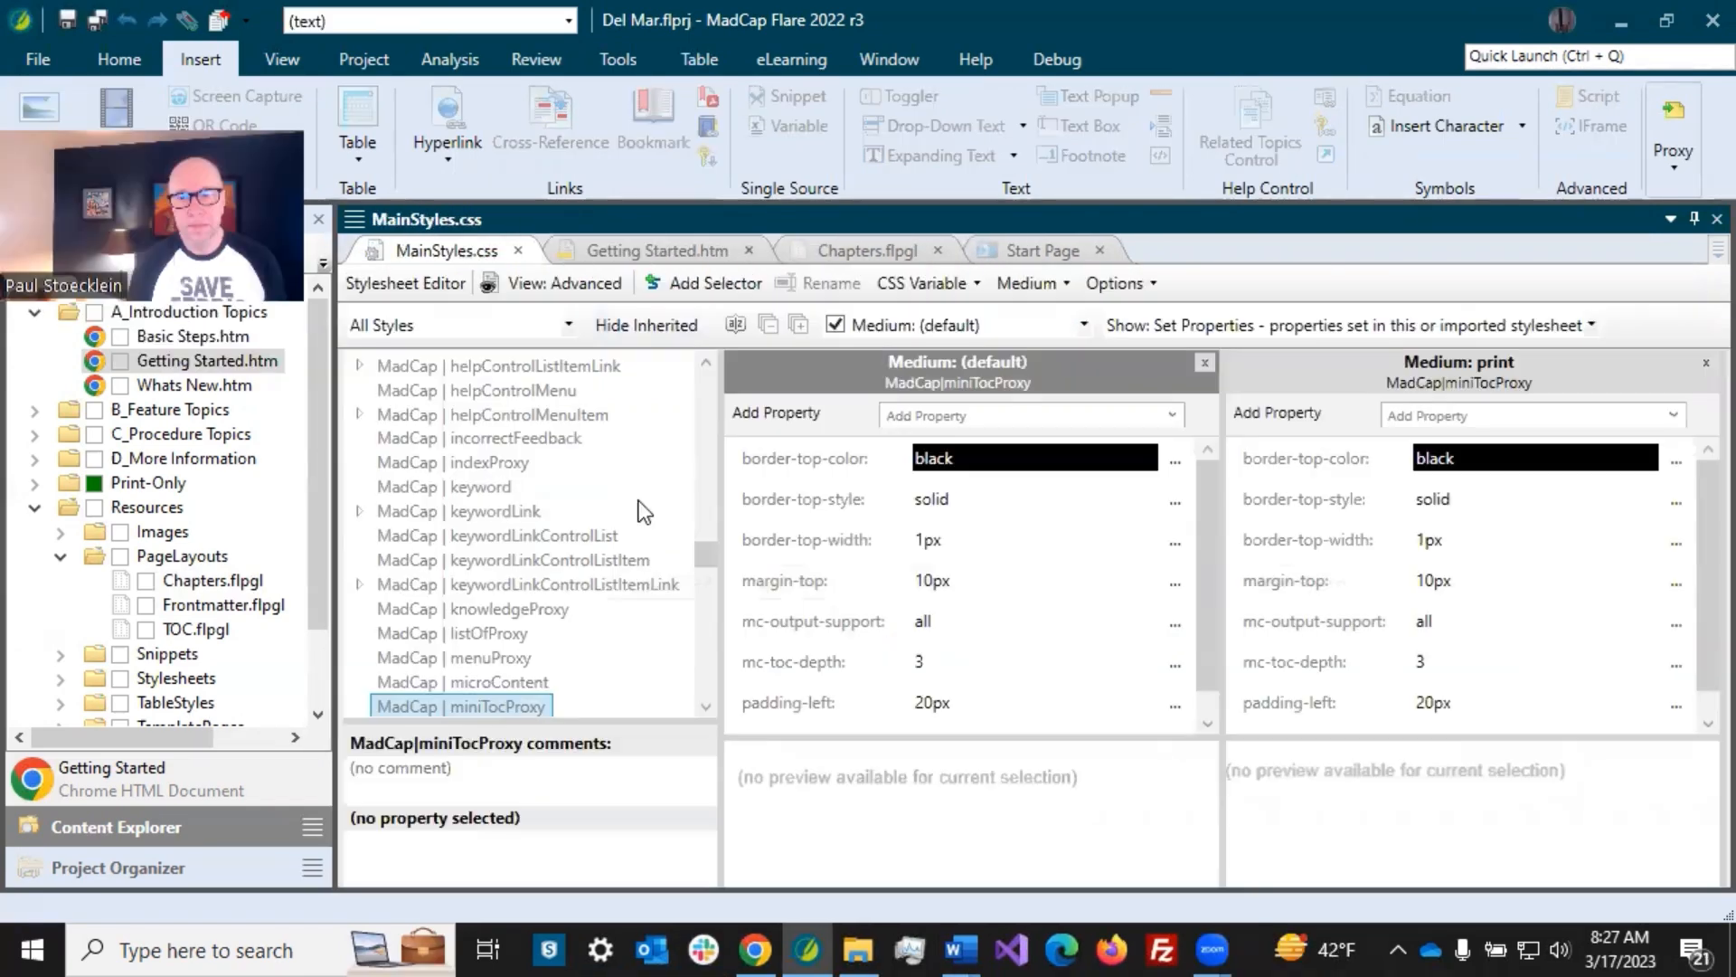
pyautogui.scroll(-2, 485, 638)
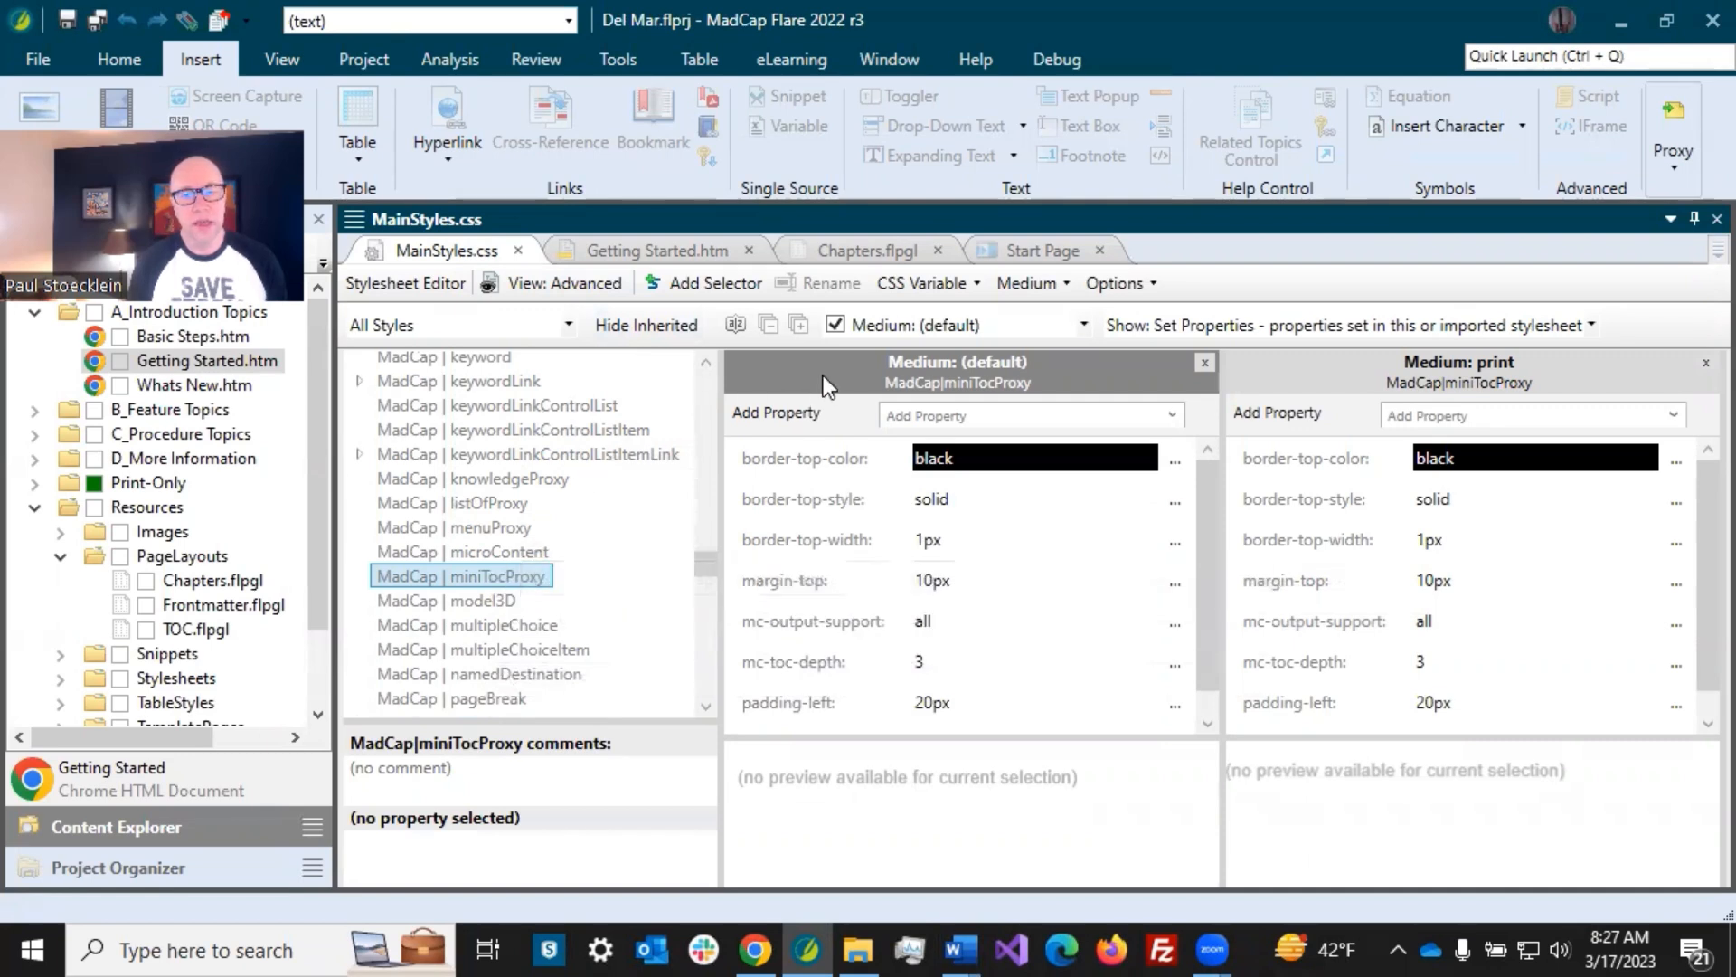
# - Add a new class named ChapterStart to the MadCap|miniTocProxy selector
pyautogui.click(715, 284)
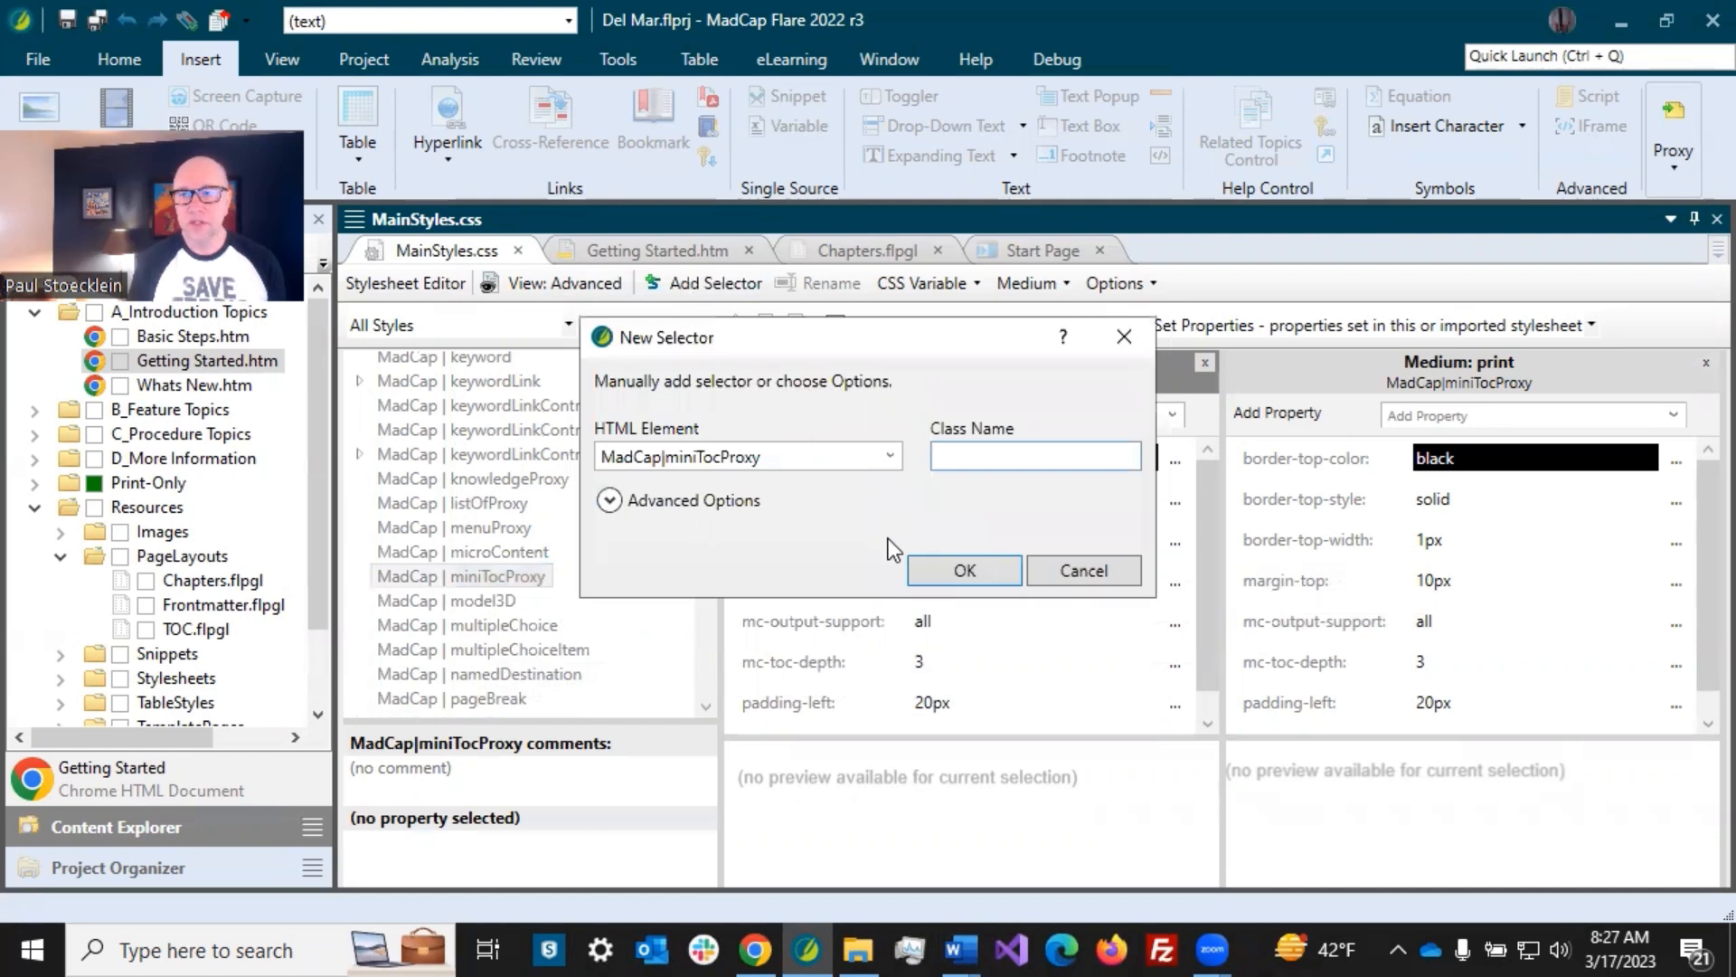
pyautogui.write('Chapter St')
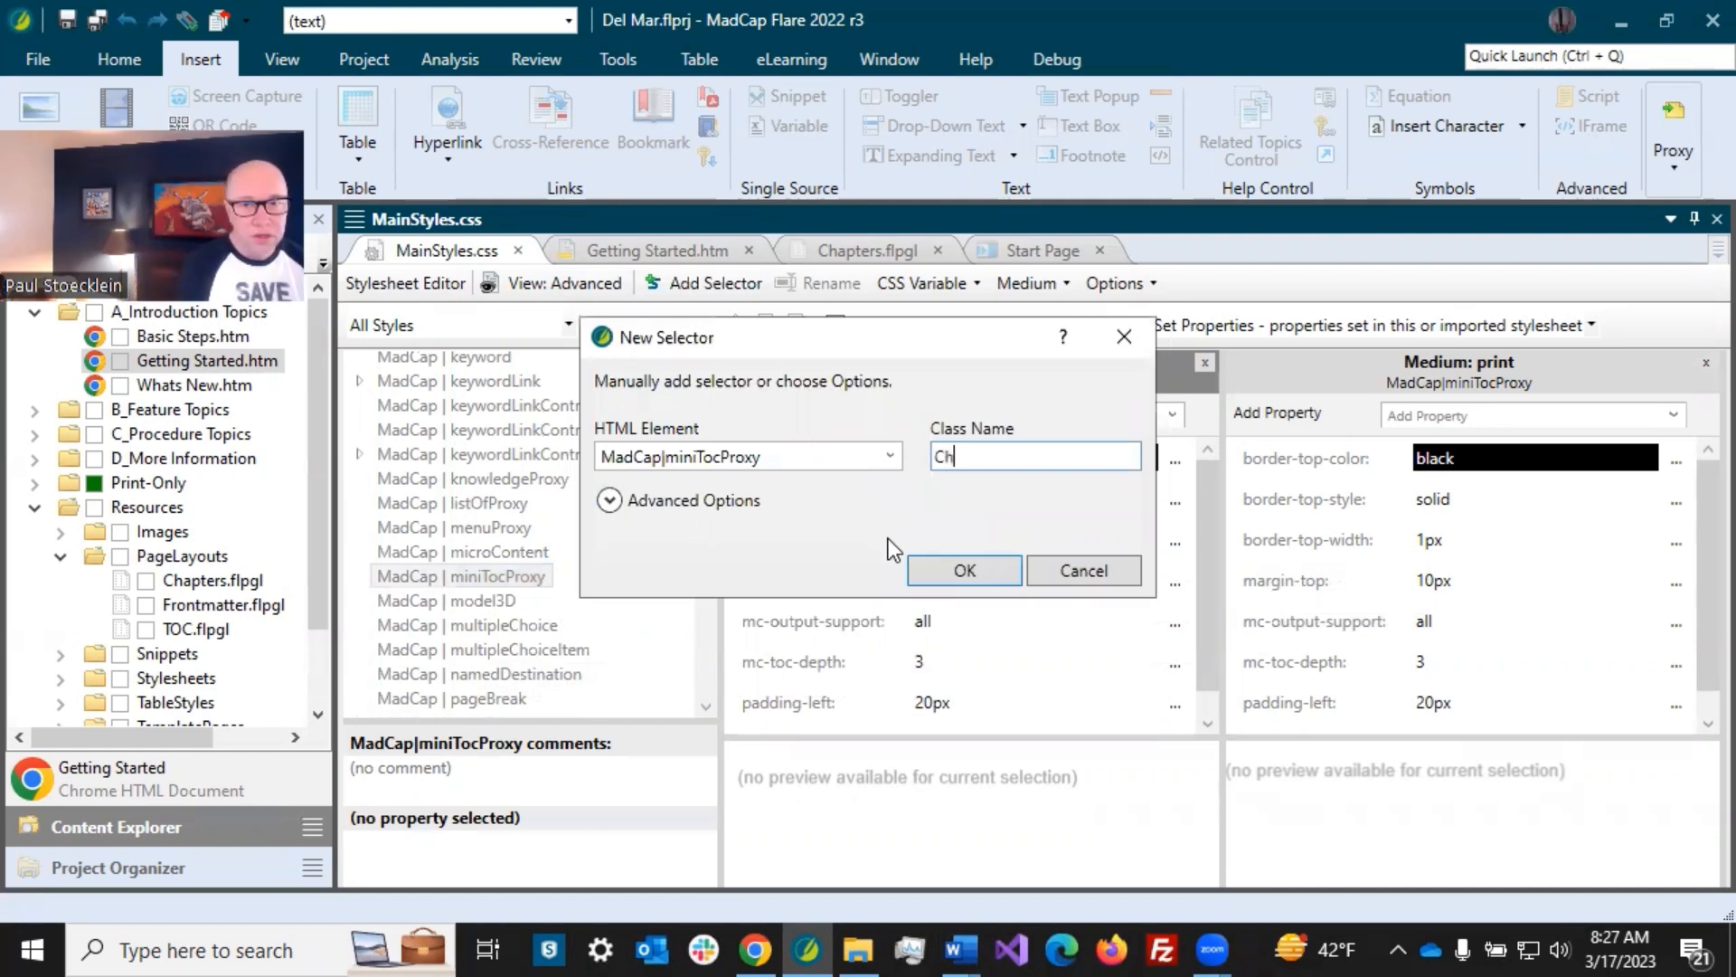
pyautogui.press('BackSpace')
pyautogui.press('BackSpace')
pyautogui.press('BackSpace')
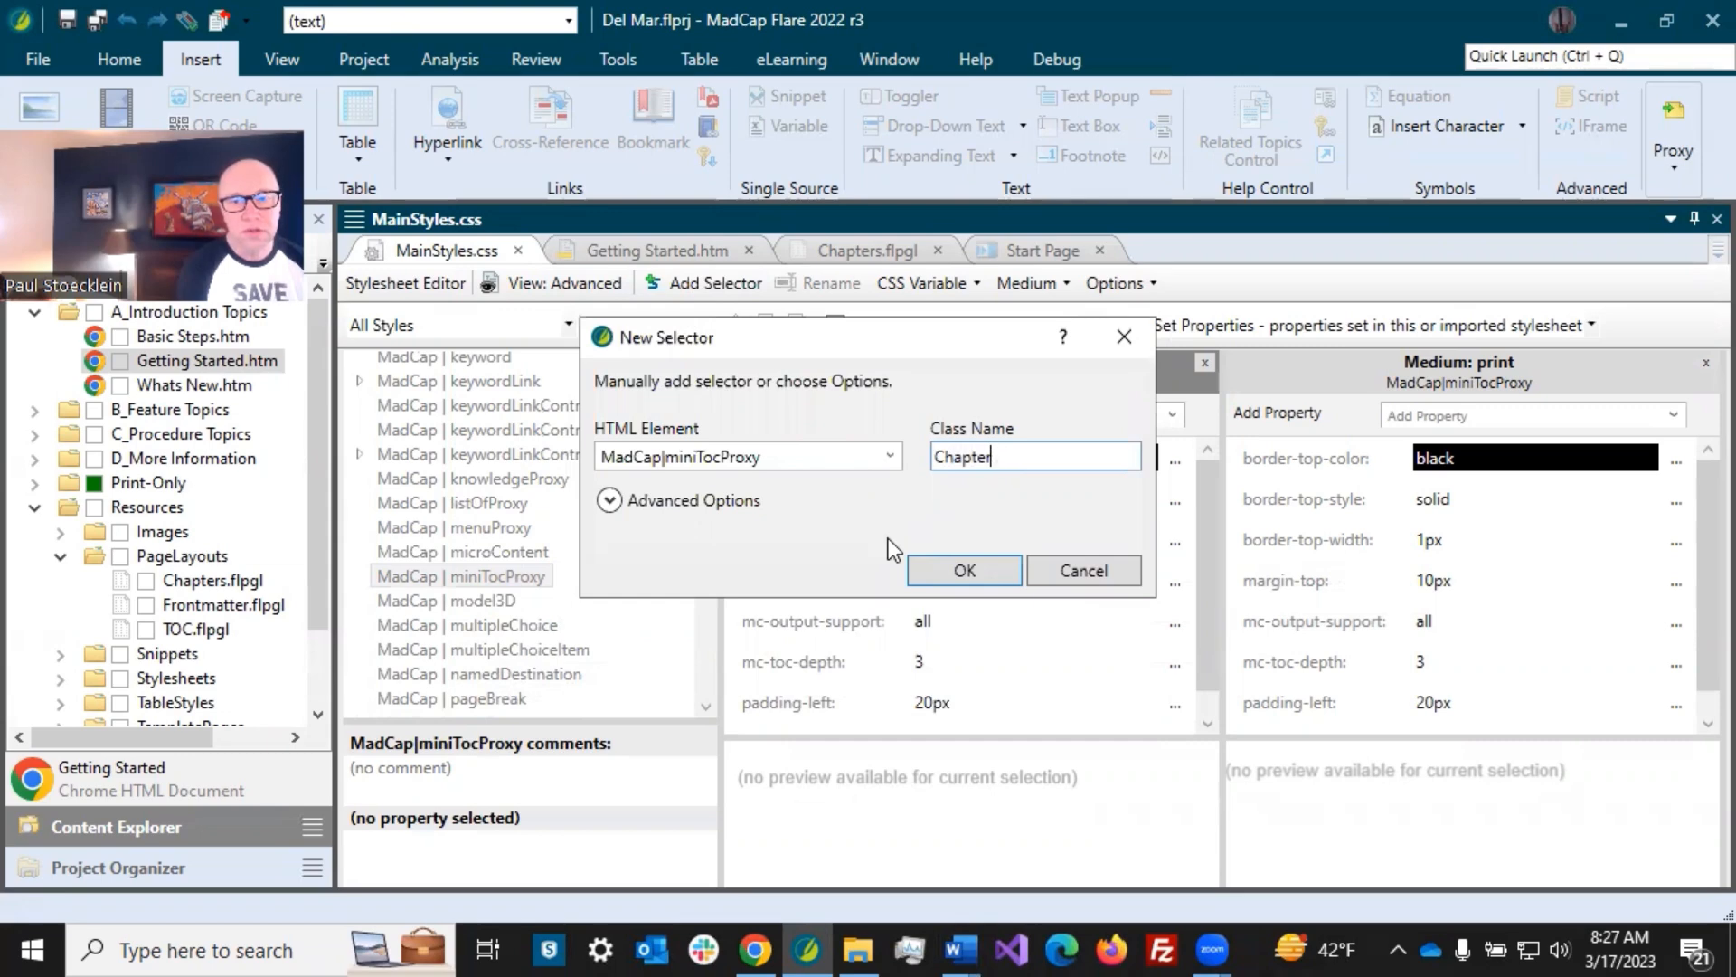
pyautogui.write('Start')
pyautogui.click(966, 571)
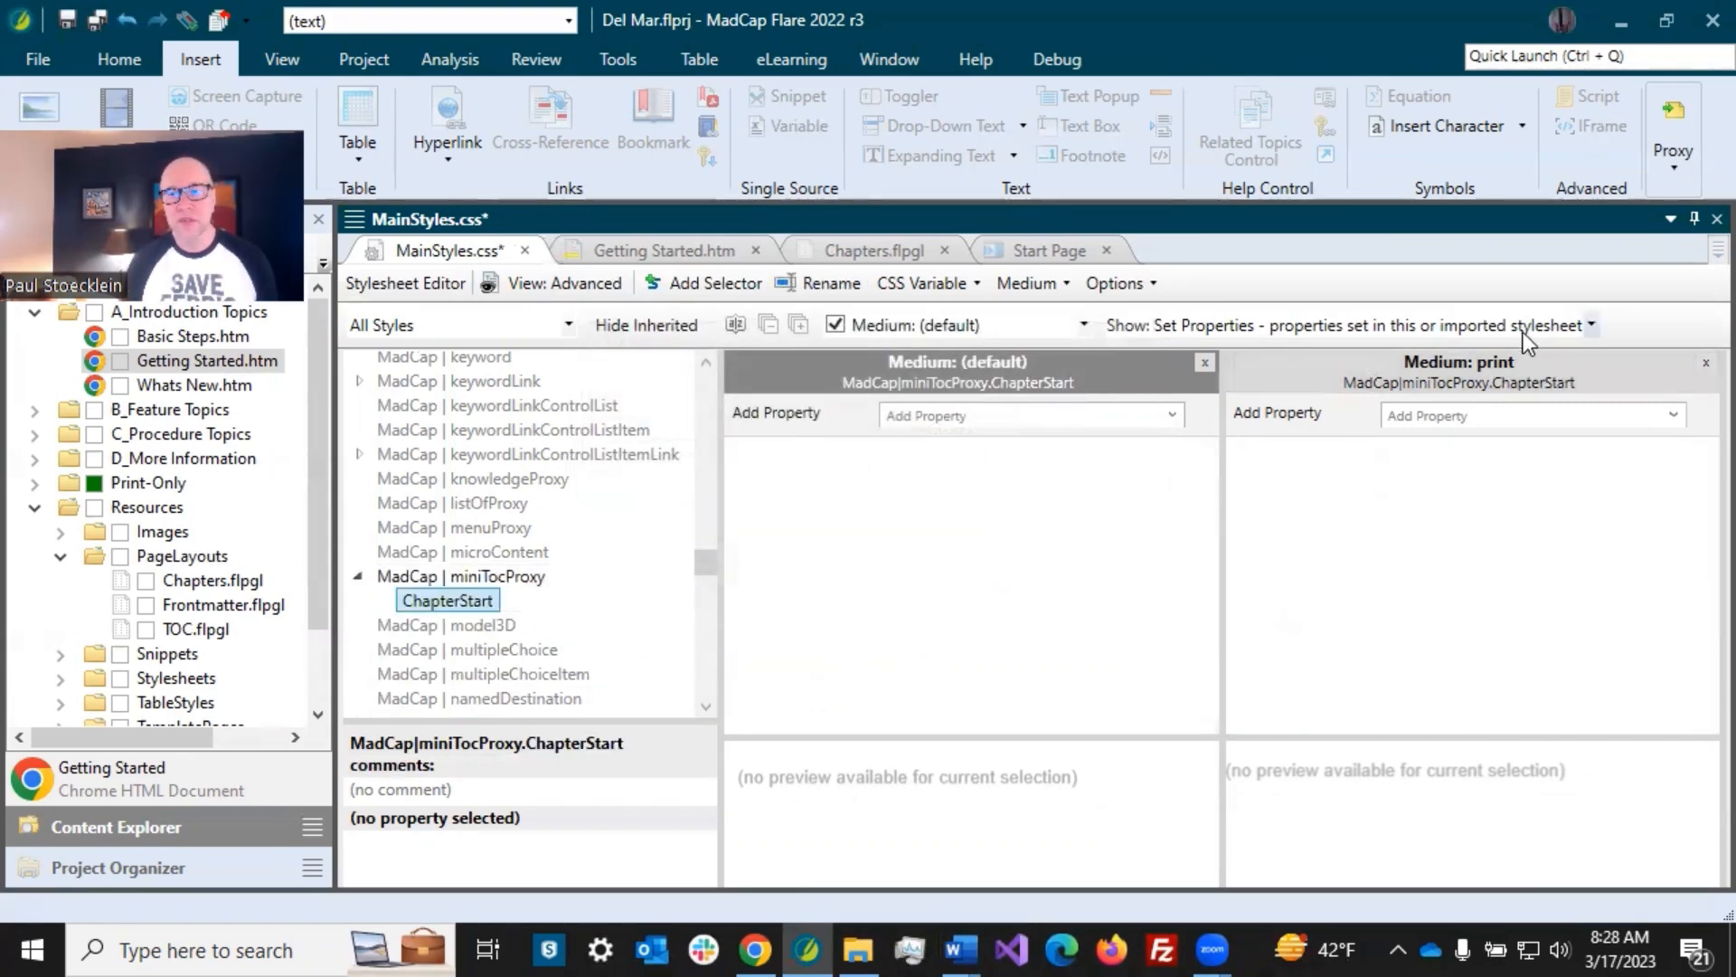
# - Show the assorted relevant properties of the ChapterStart class and set its border-top-width to 0 in the print medium
pyautogui.click(1590, 327)
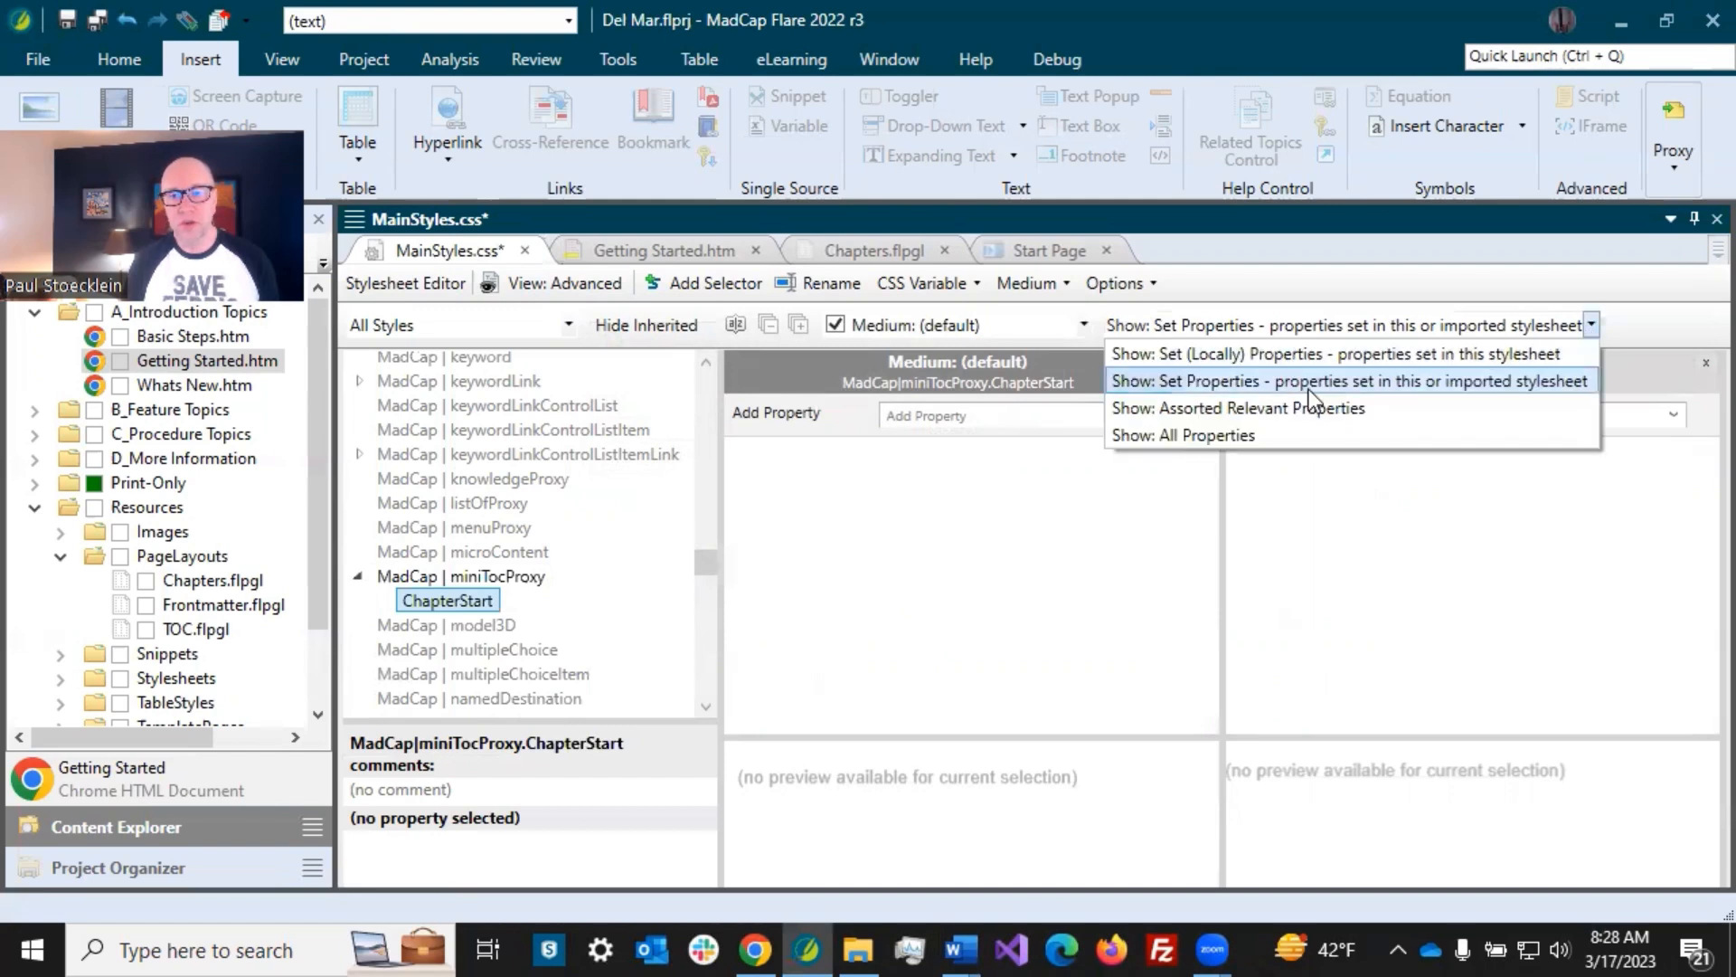
pyautogui.click(1273, 411)
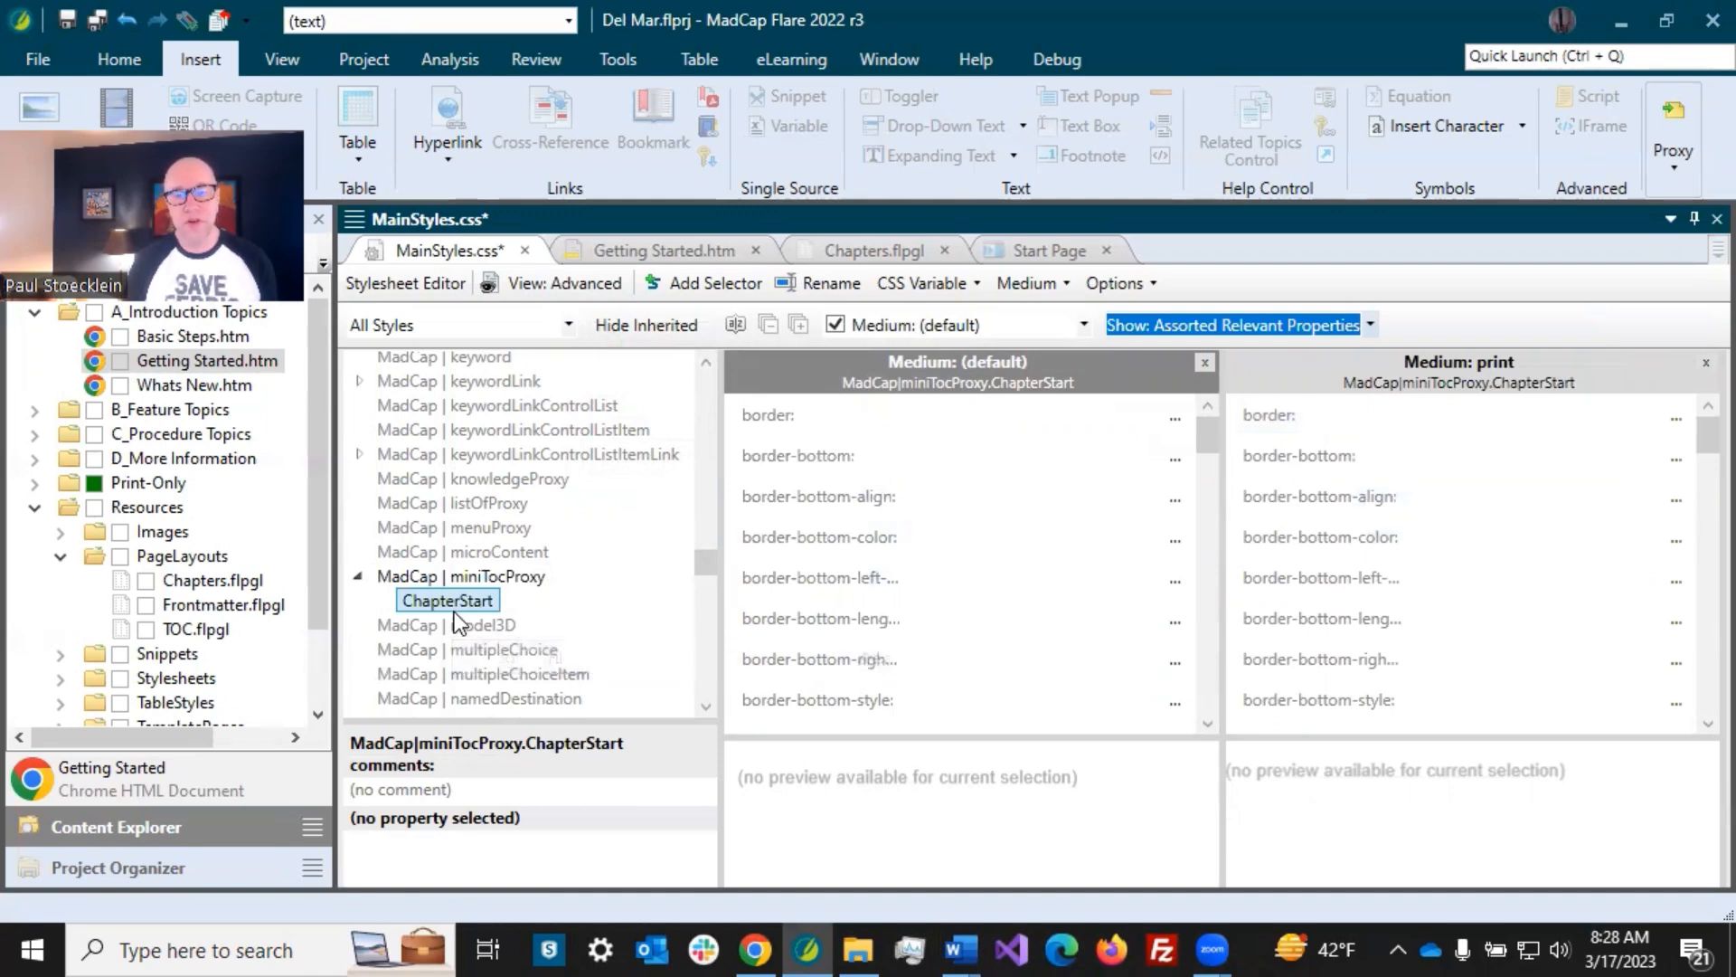
pyautogui.click(1479, 540)
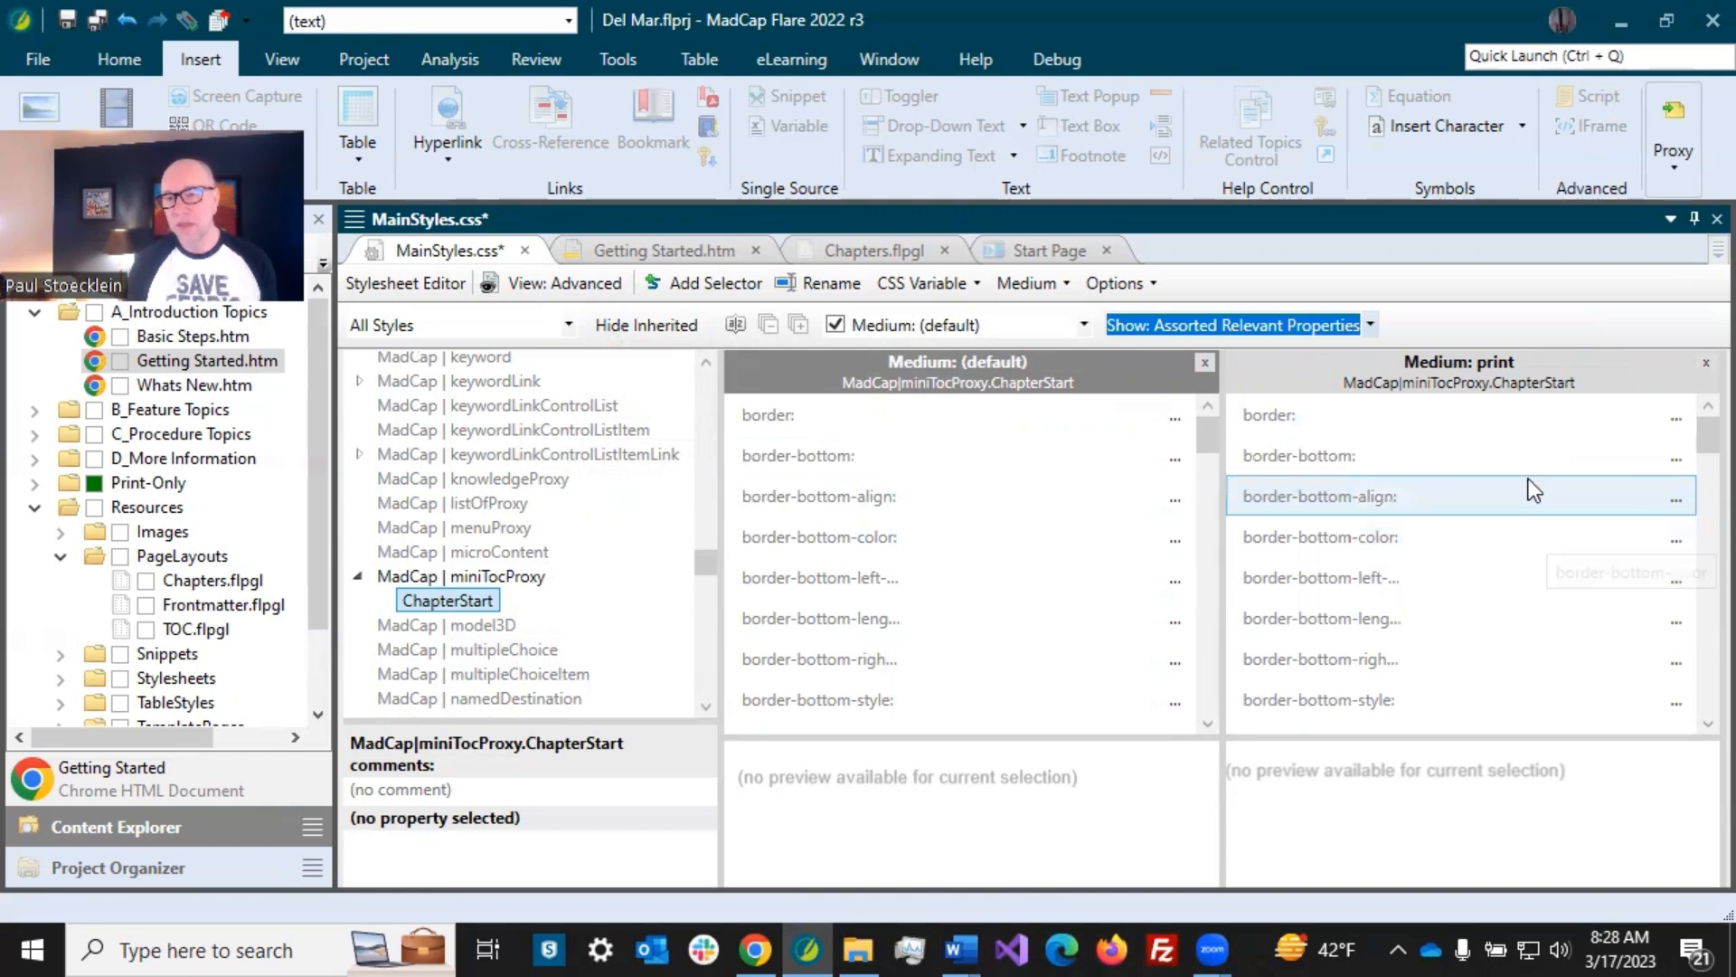
pyautogui.moveTo(1702, 435); pyautogui.dragTo(1700, 520)
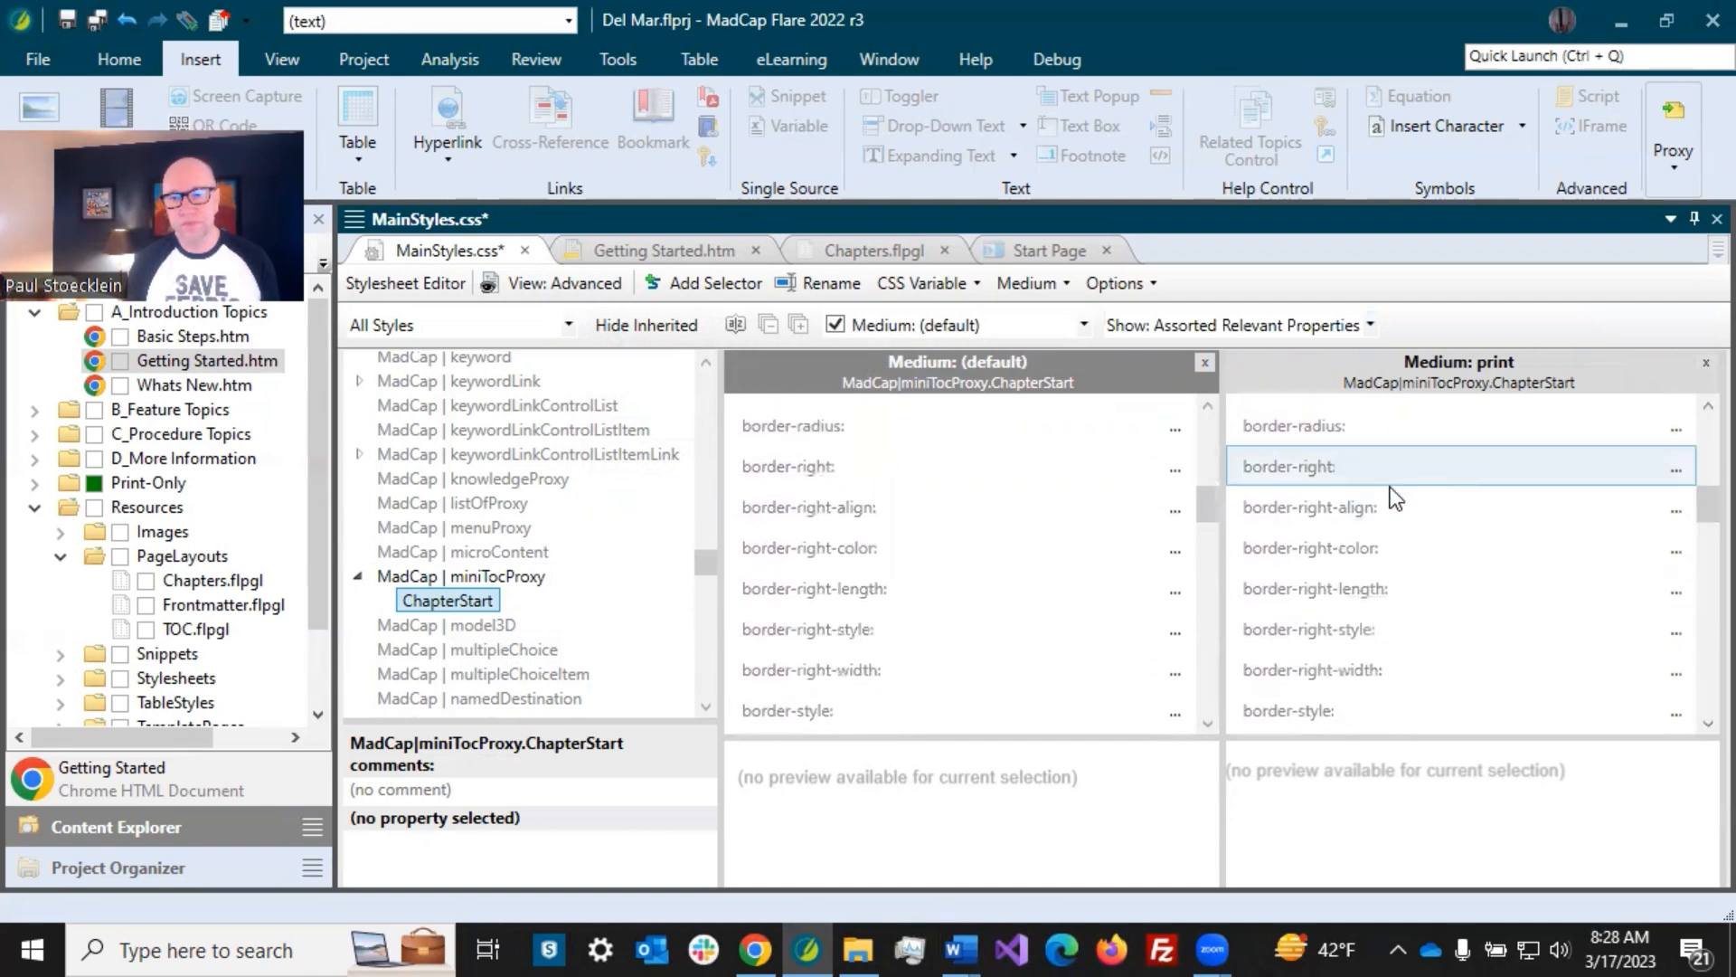
pyautogui.moveTo(1700, 511); pyautogui.dragTo(1700, 557)
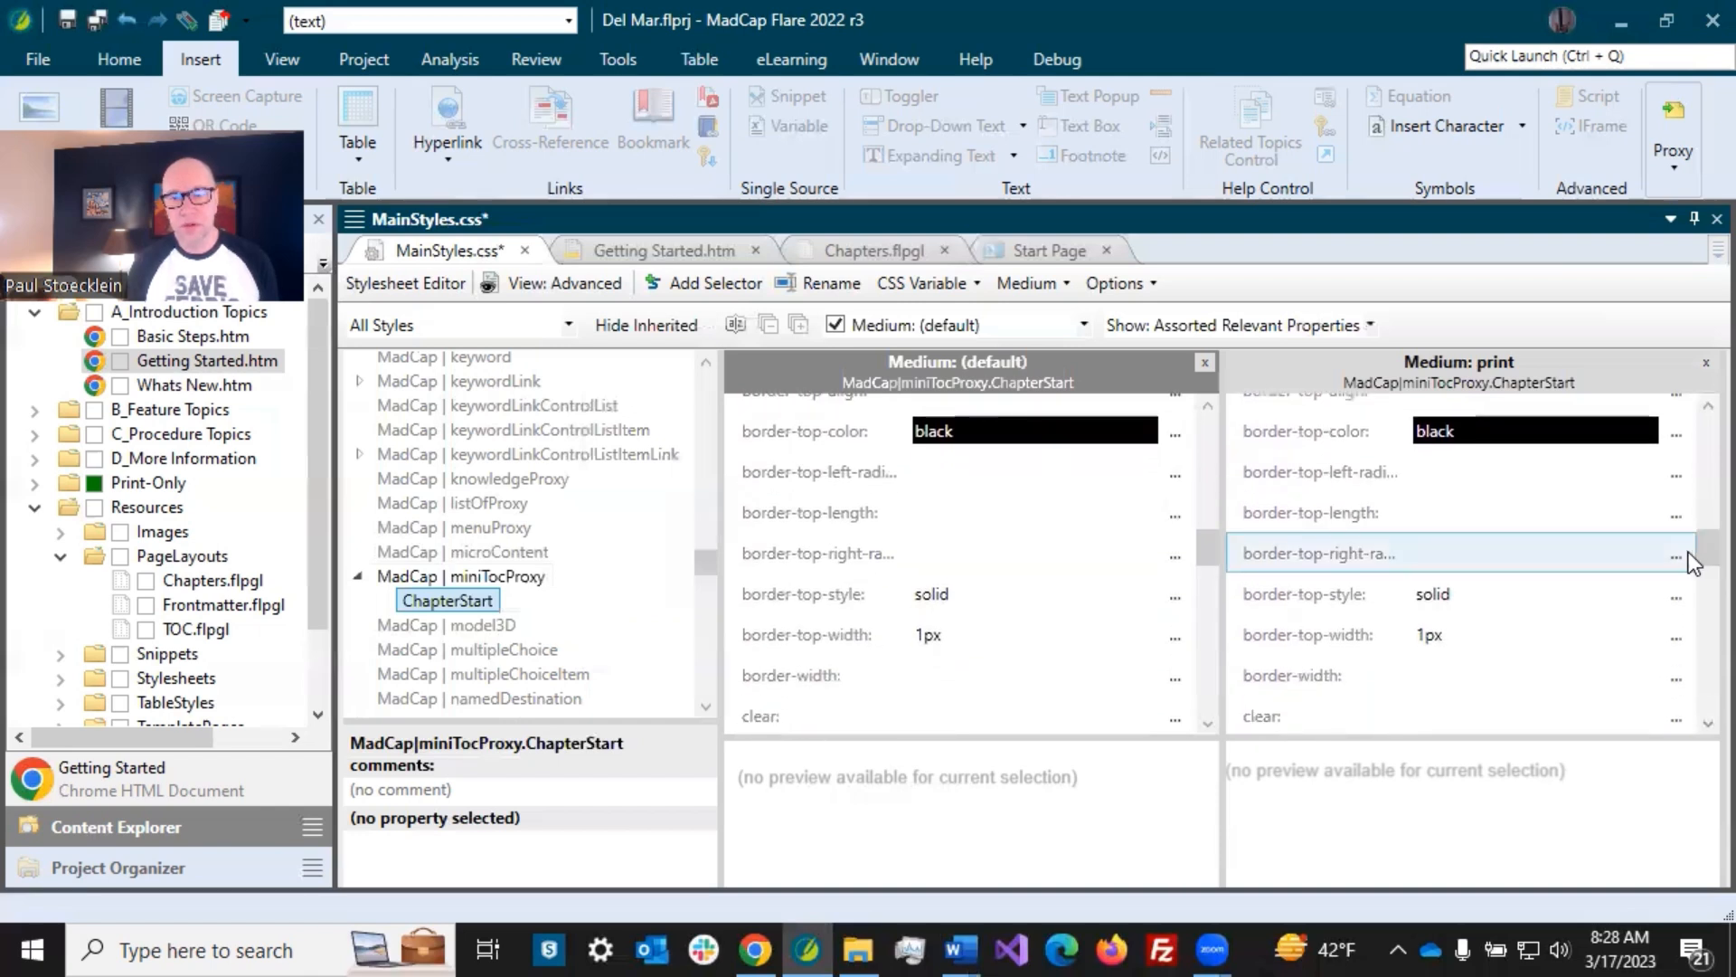
pyautogui.click(1455, 634)
pyautogui.write('0')
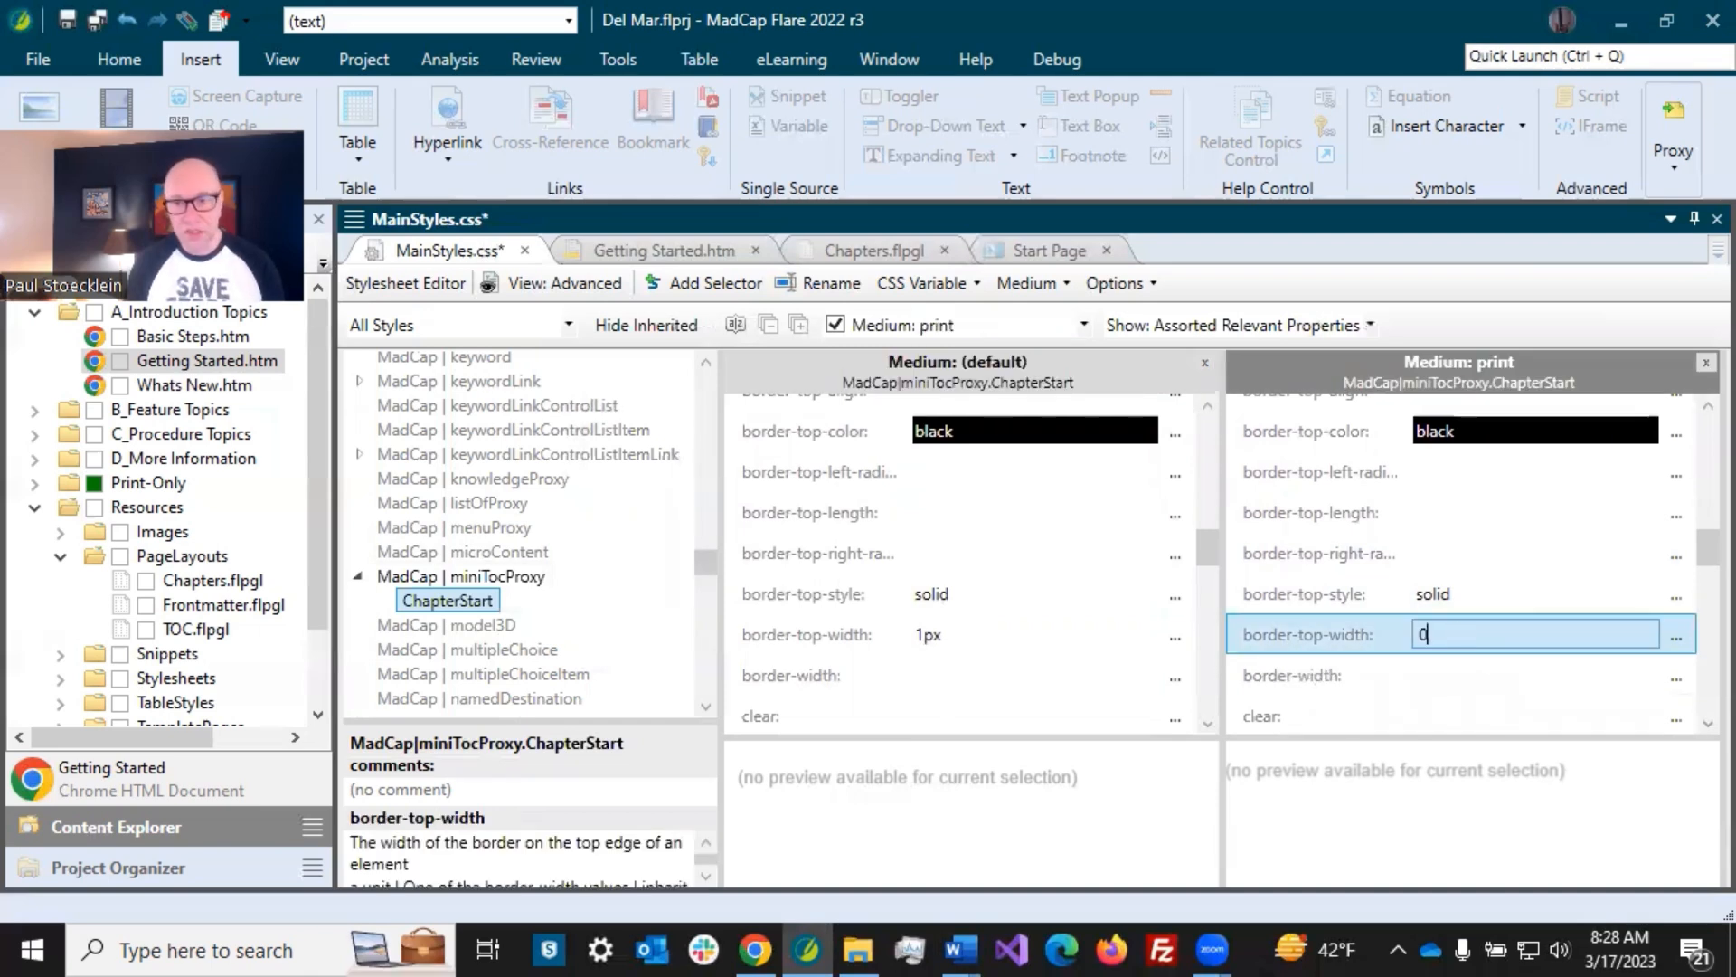
pyautogui.click(1438, 593)
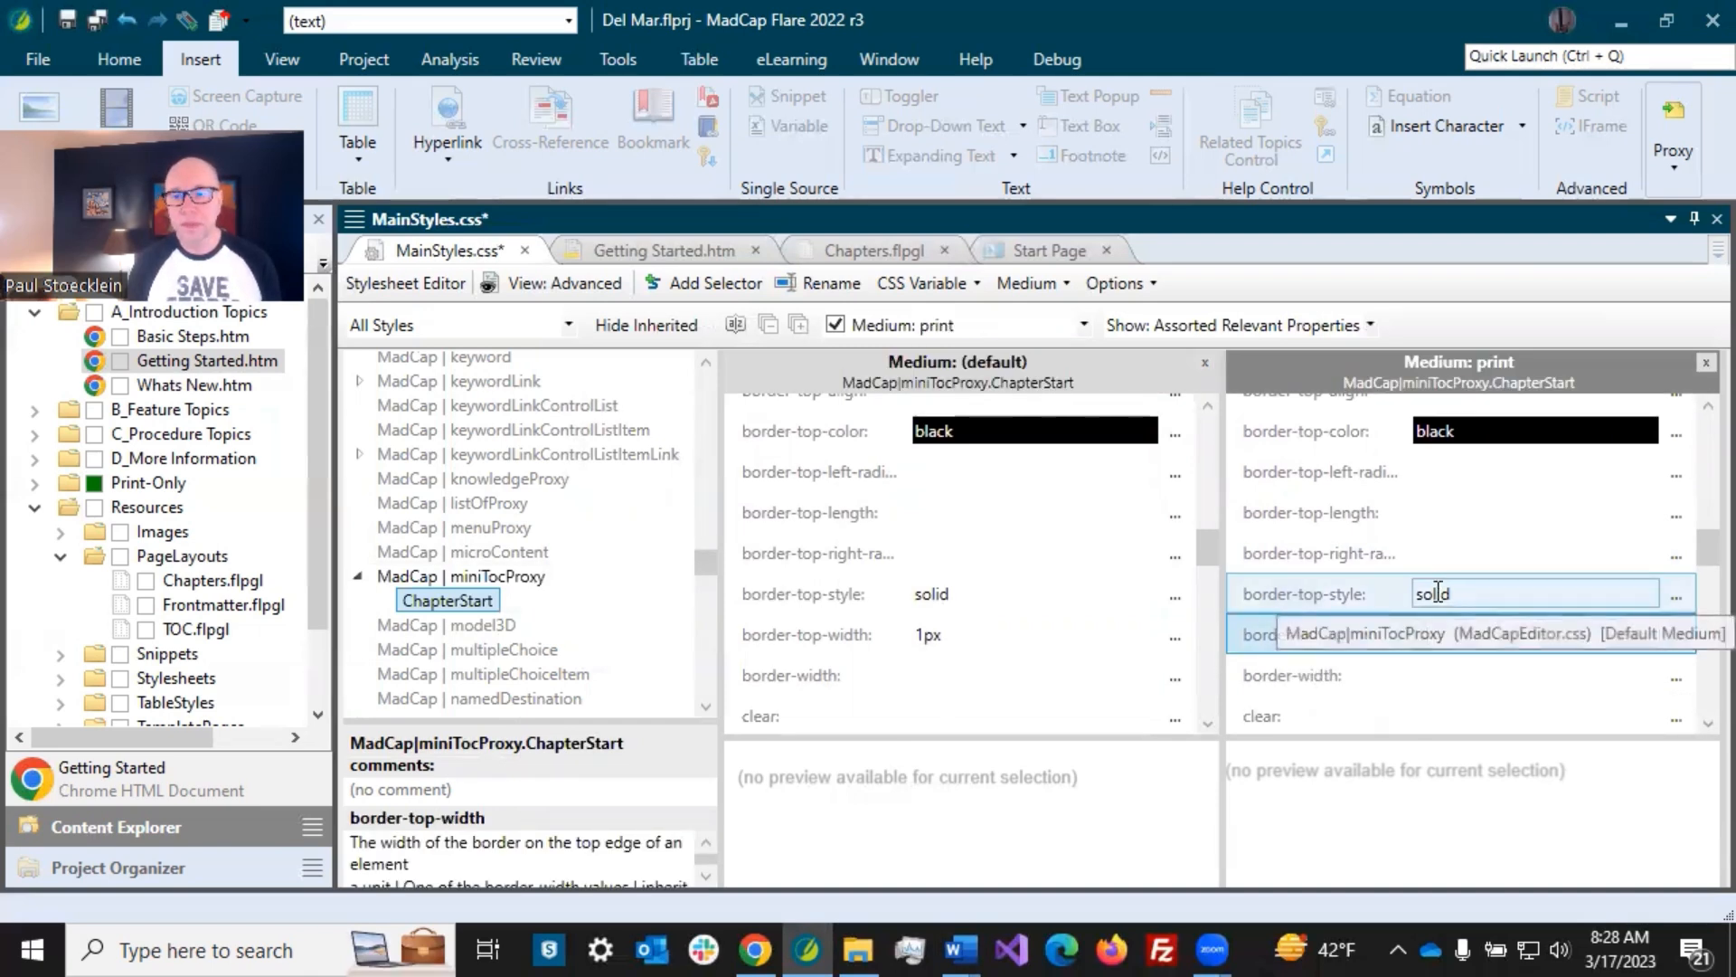
pyautogui.click(1438, 593)
# - Set the ChapterStart class's width to 3in in the print medium
pyautogui.moveTo(1700, 552); pyautogui.dragTo(1701, 661)
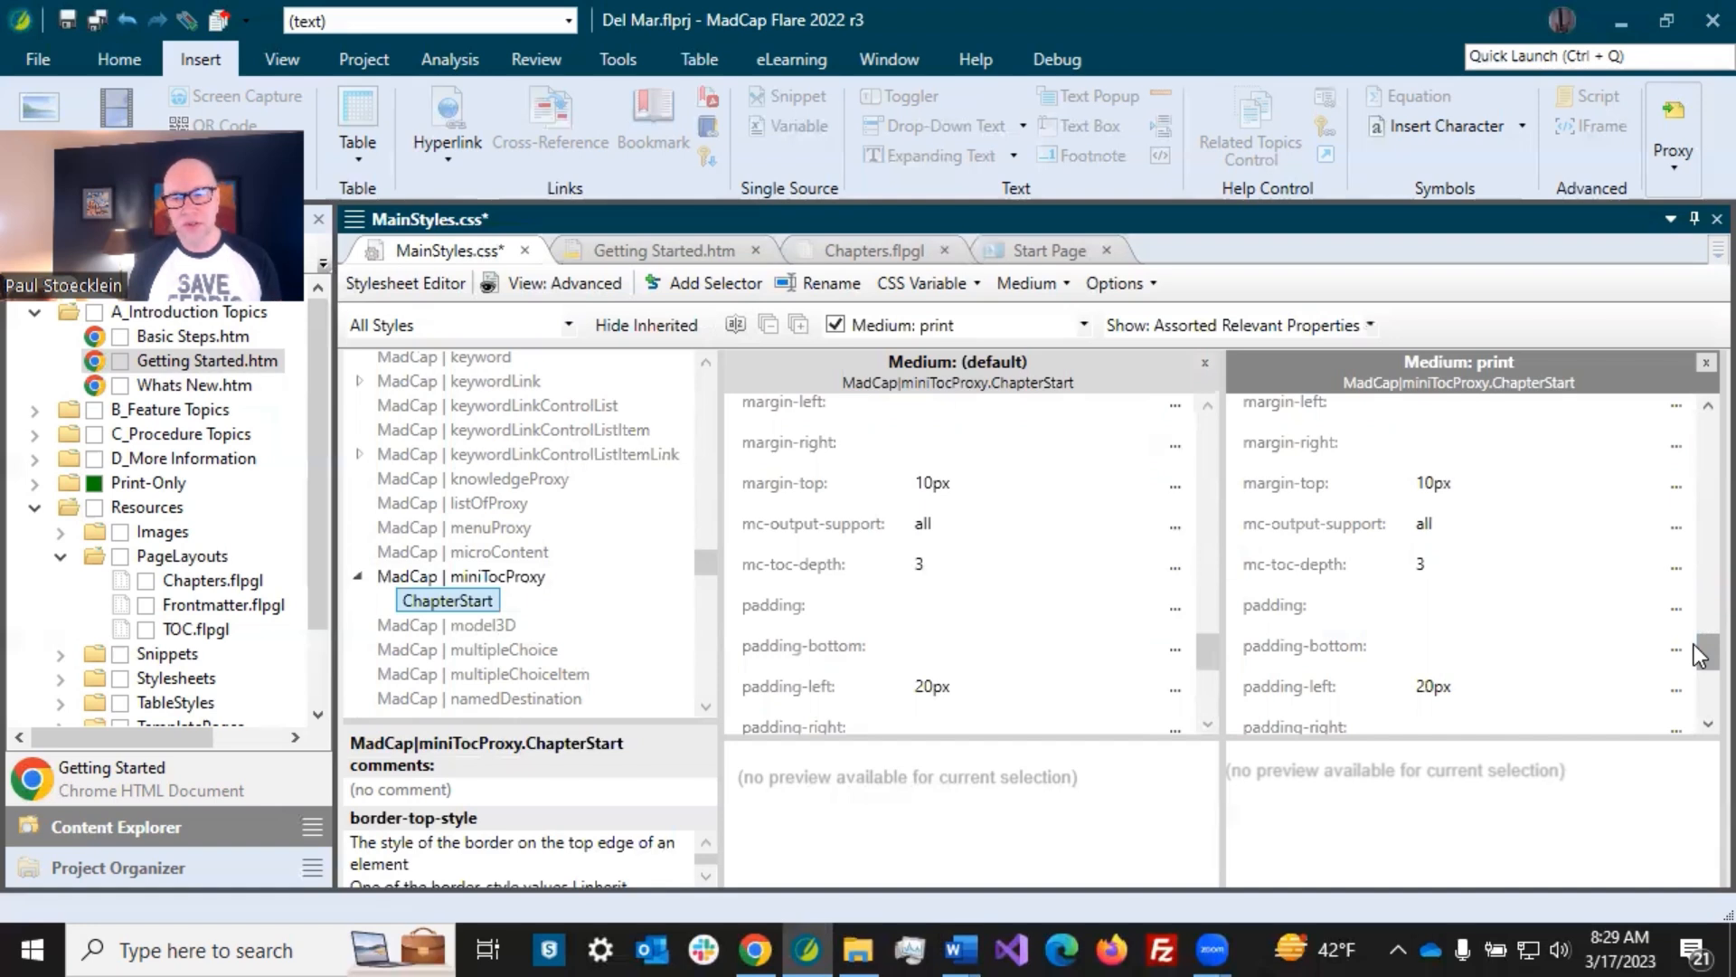
pyautogui.moveTo(1700, 653); pyautogui.dragTo(1705, 714)
pyautogui.click(1495, 671)
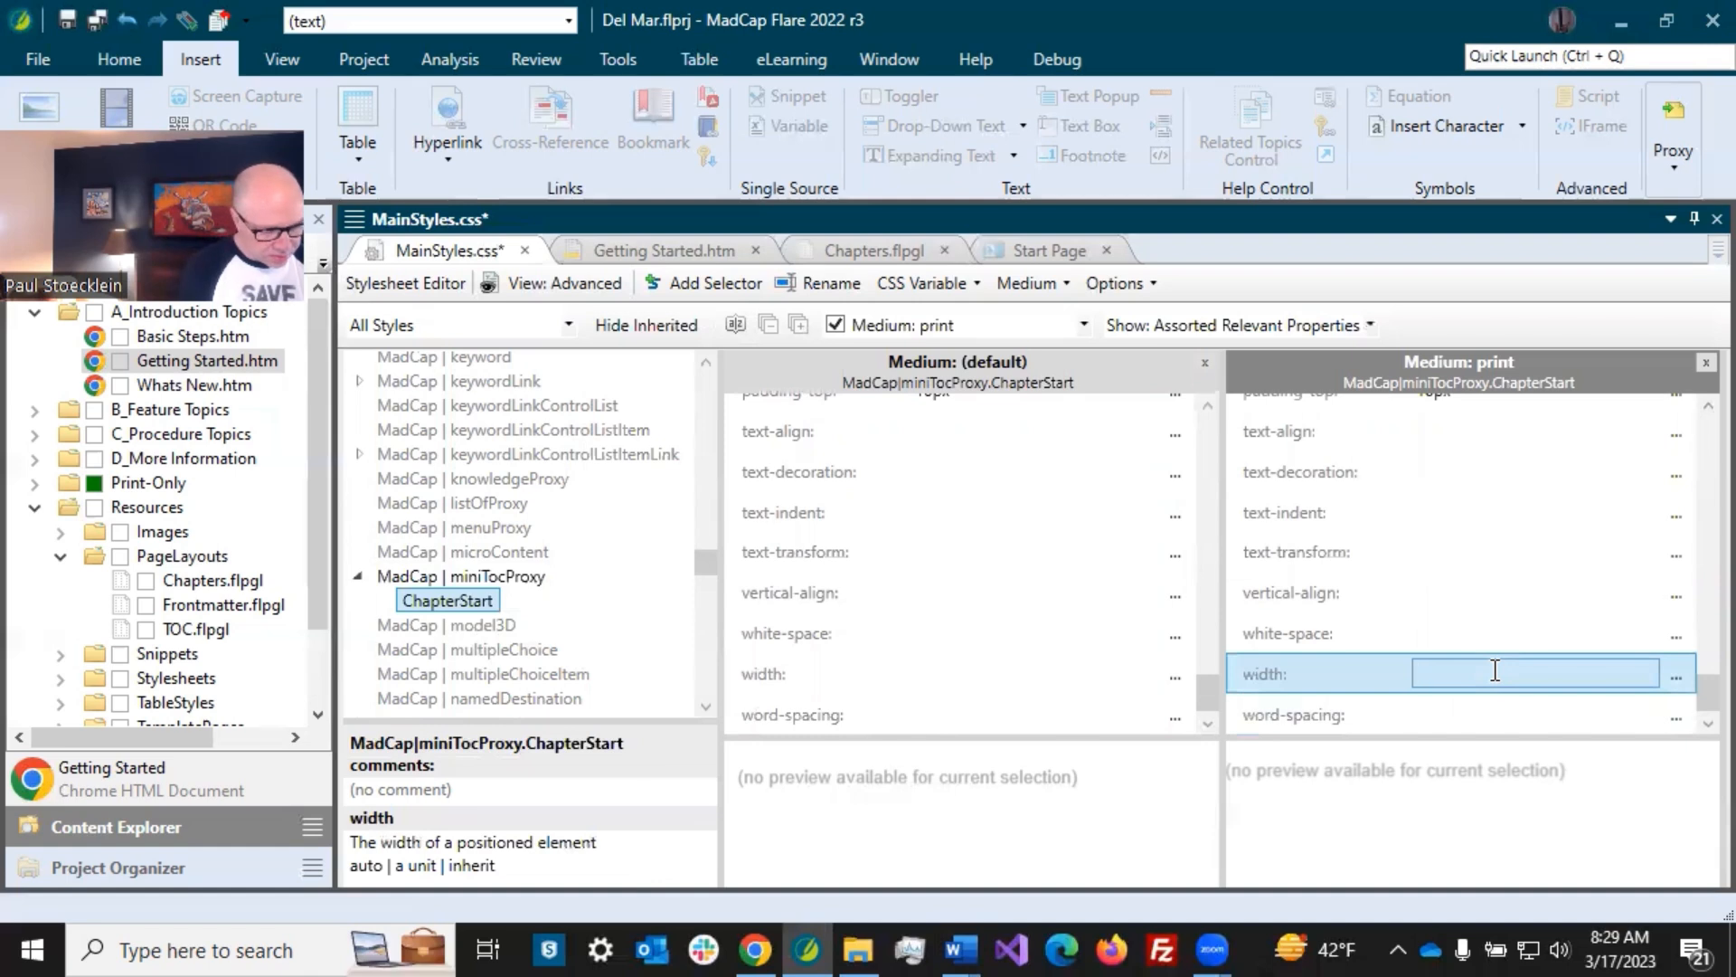
pyautogui.write('3in')
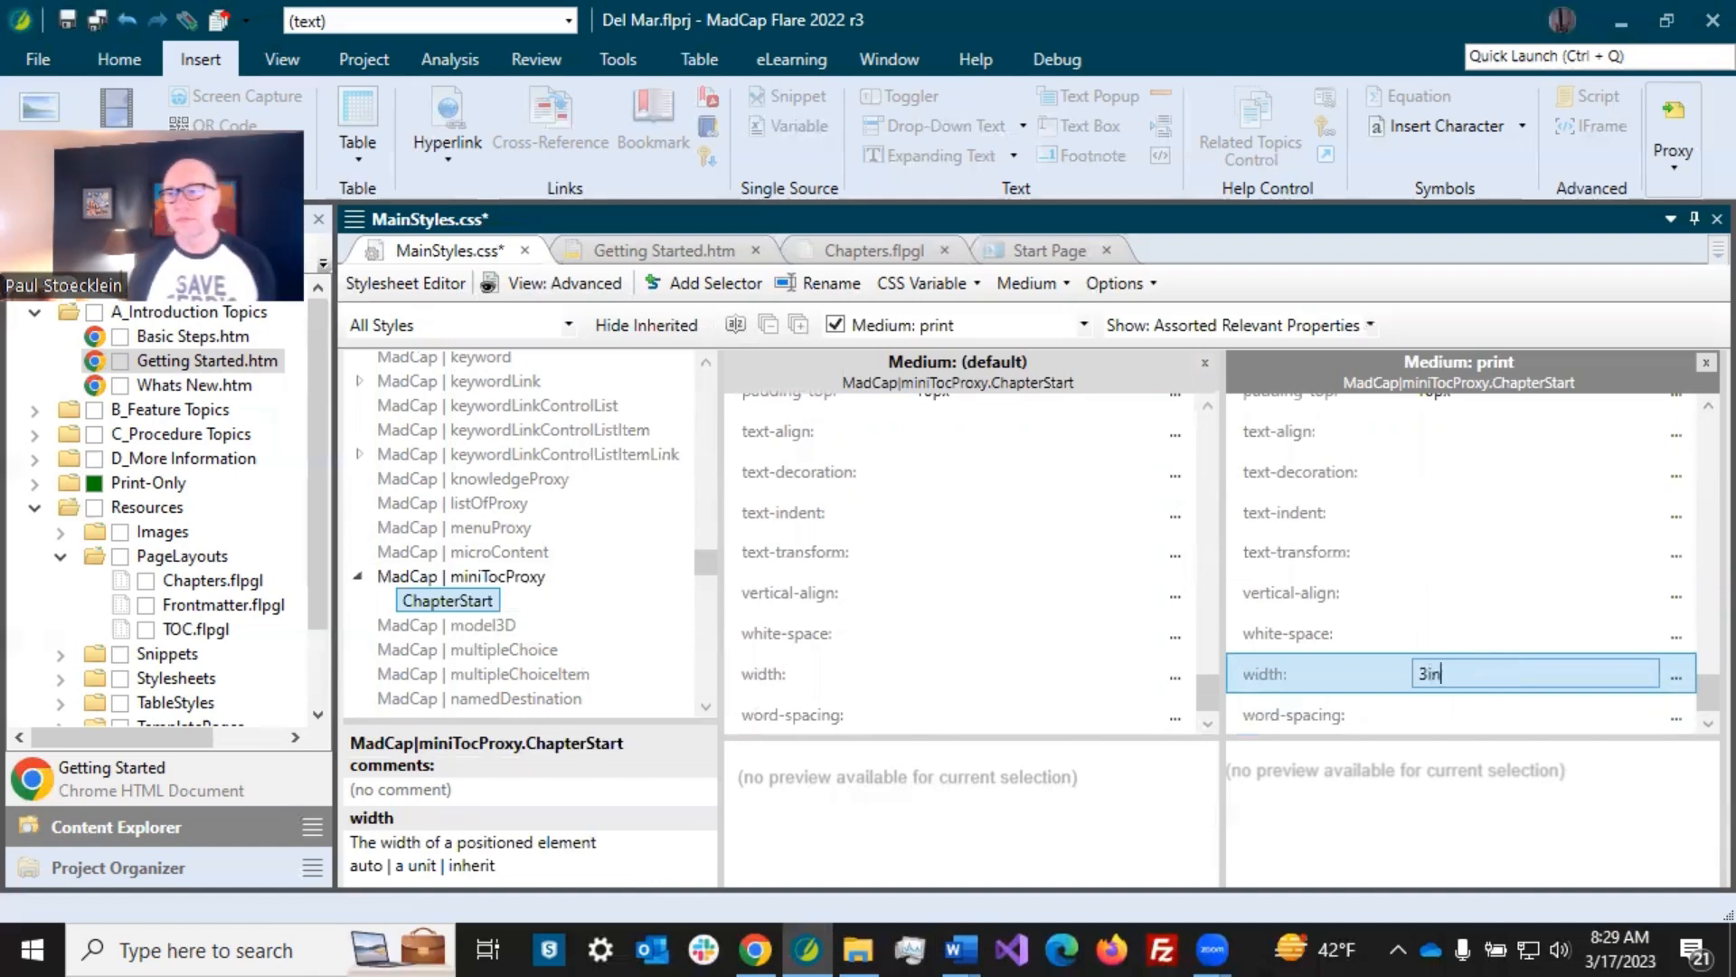
pyautogui.click(1399, 601)
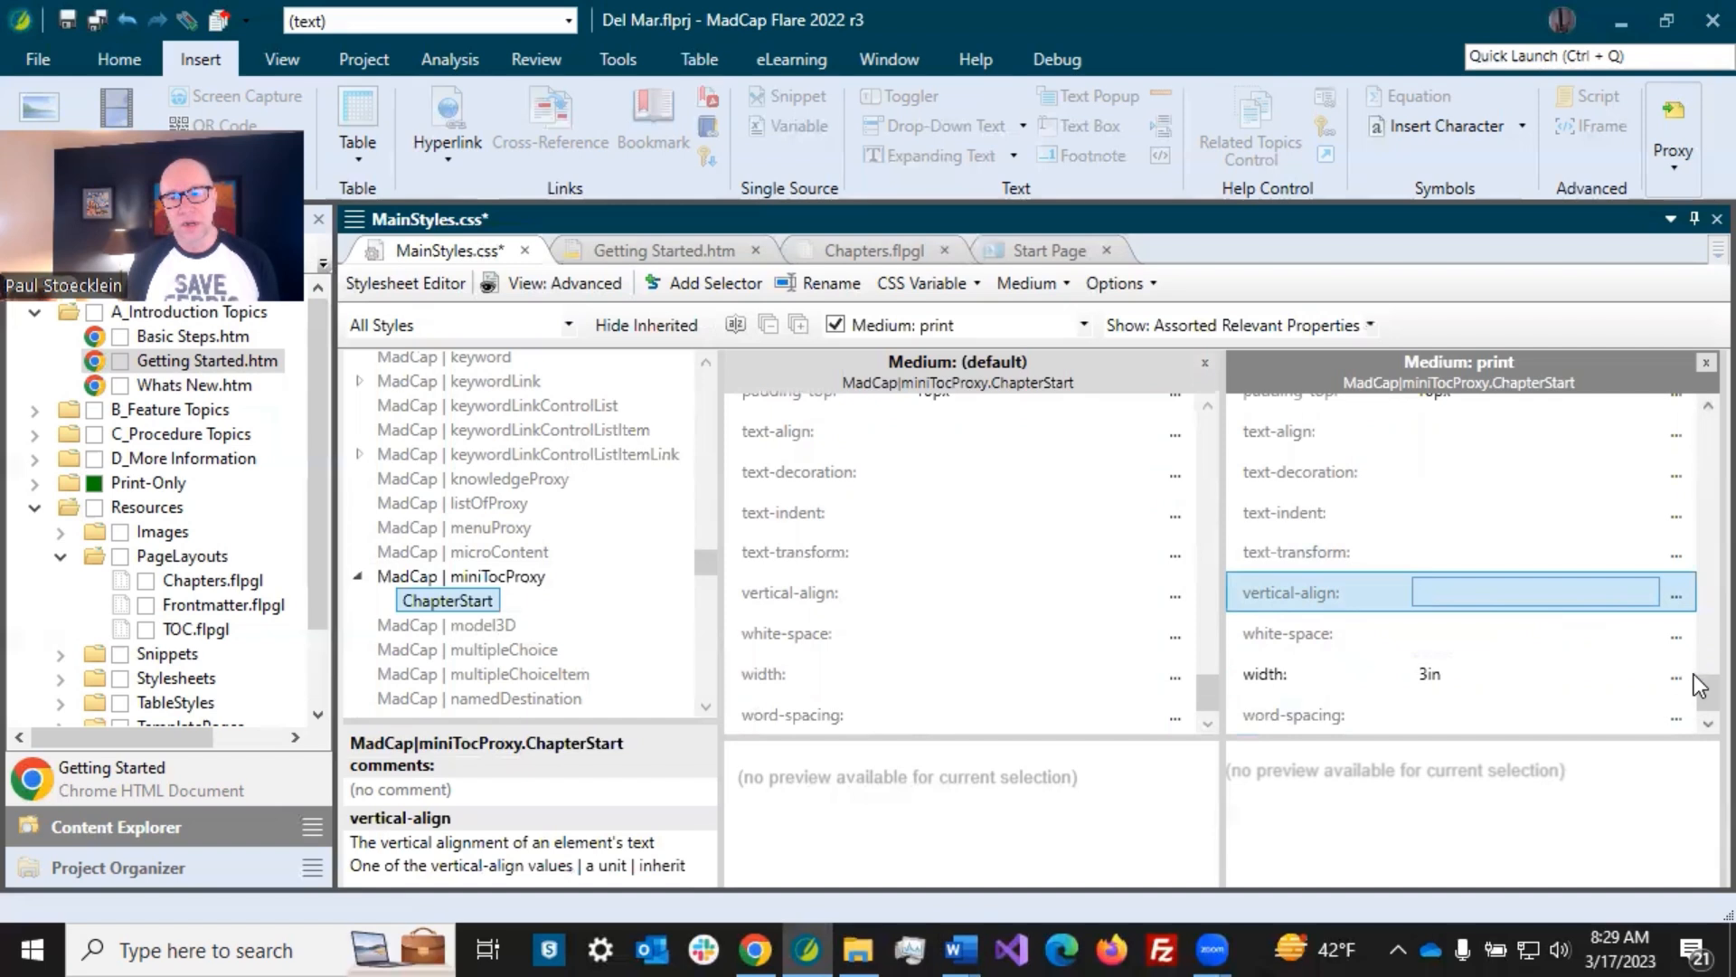
# - Show all properties in grouped view and set the ChapterStart class's position property to absolute in the print medium
pyautogui.moveTo(1700, 698); pyautogui.dragTo(1700, 653)
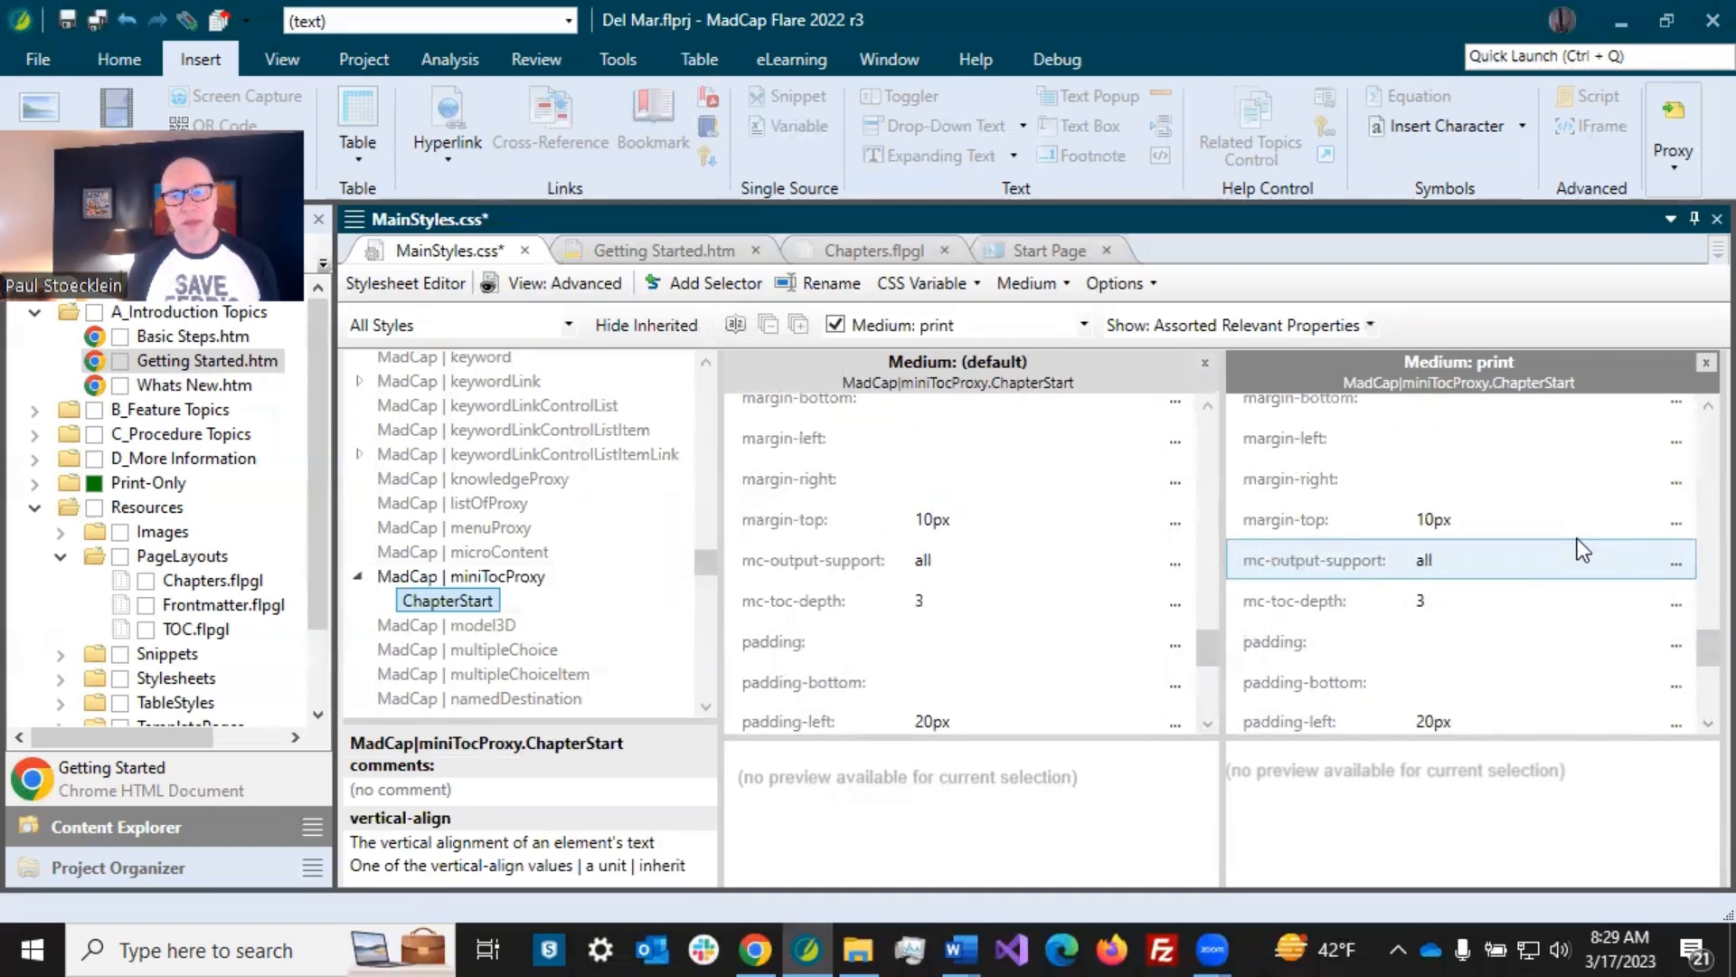
pyautogui.click(1537, 482)
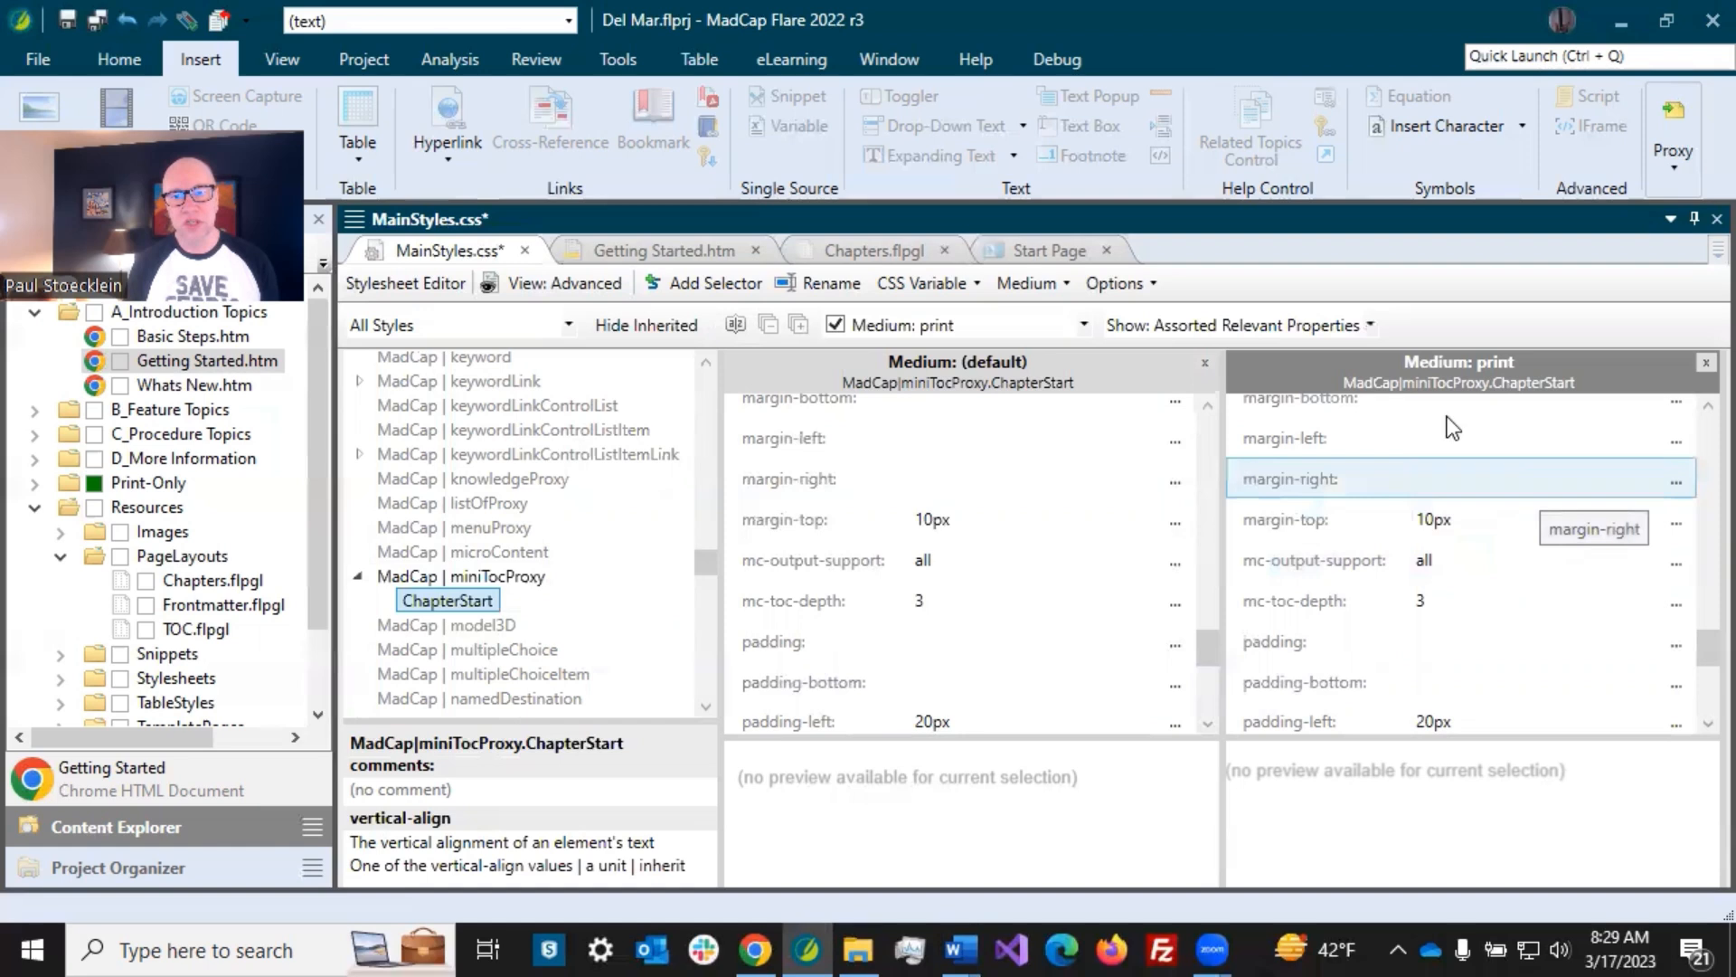
pyautogui.click(1371, 326)
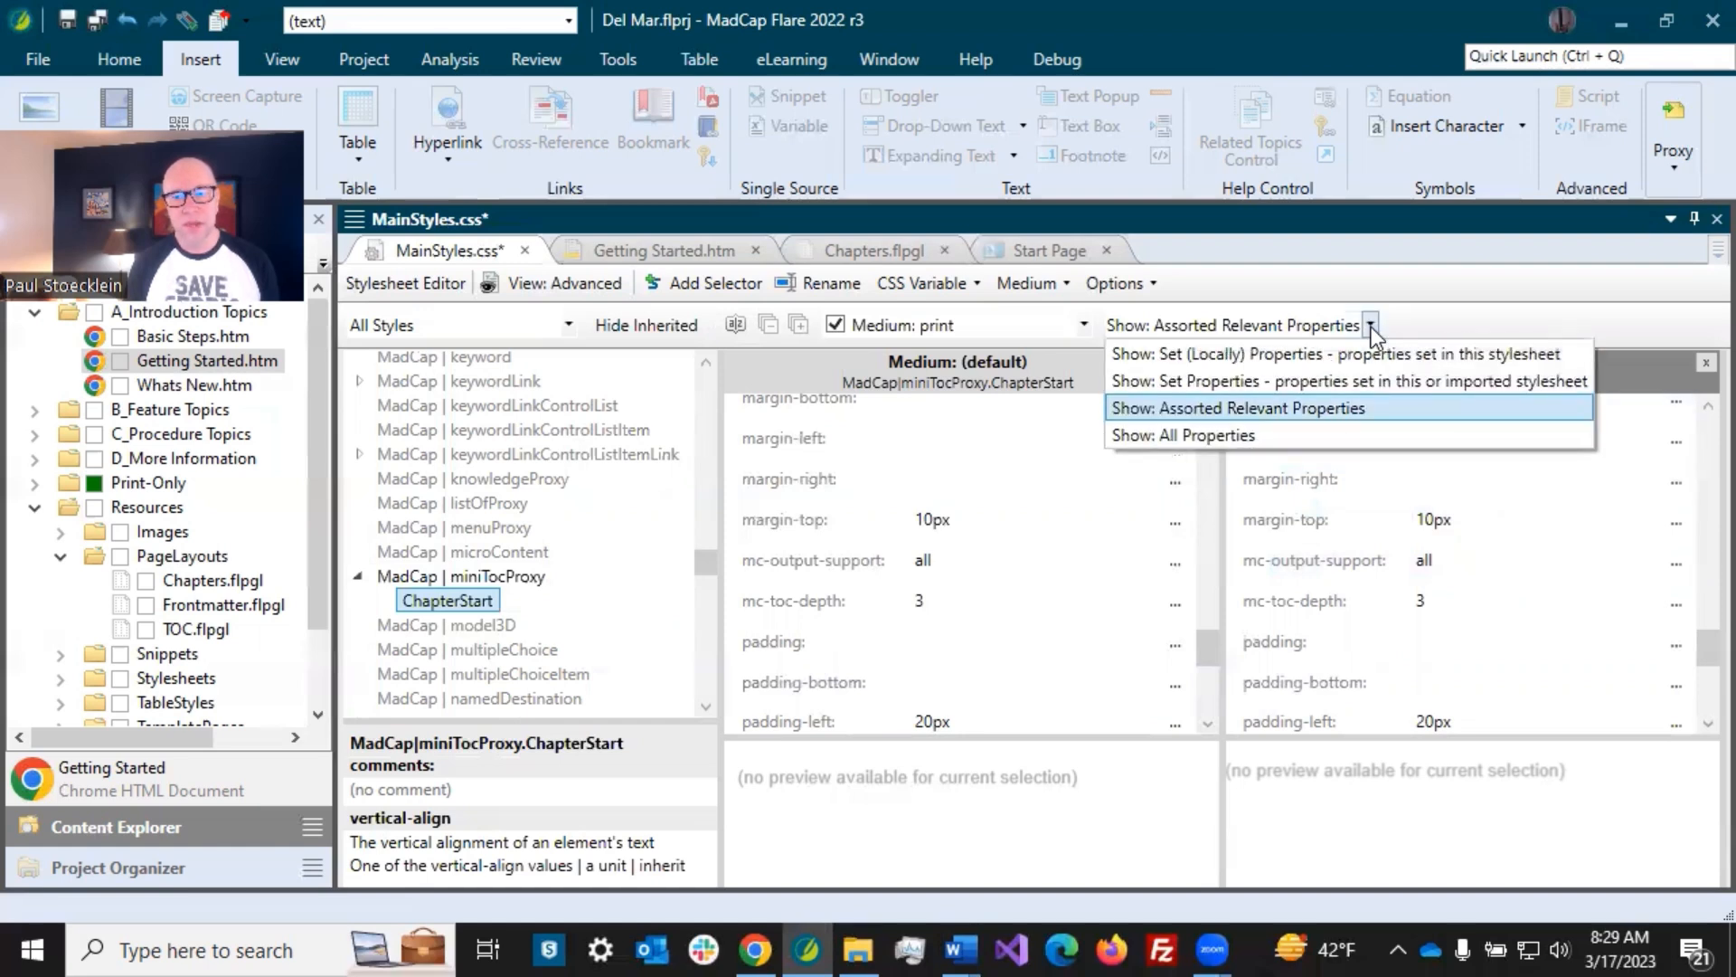
pyautogui.click(1218, 435)
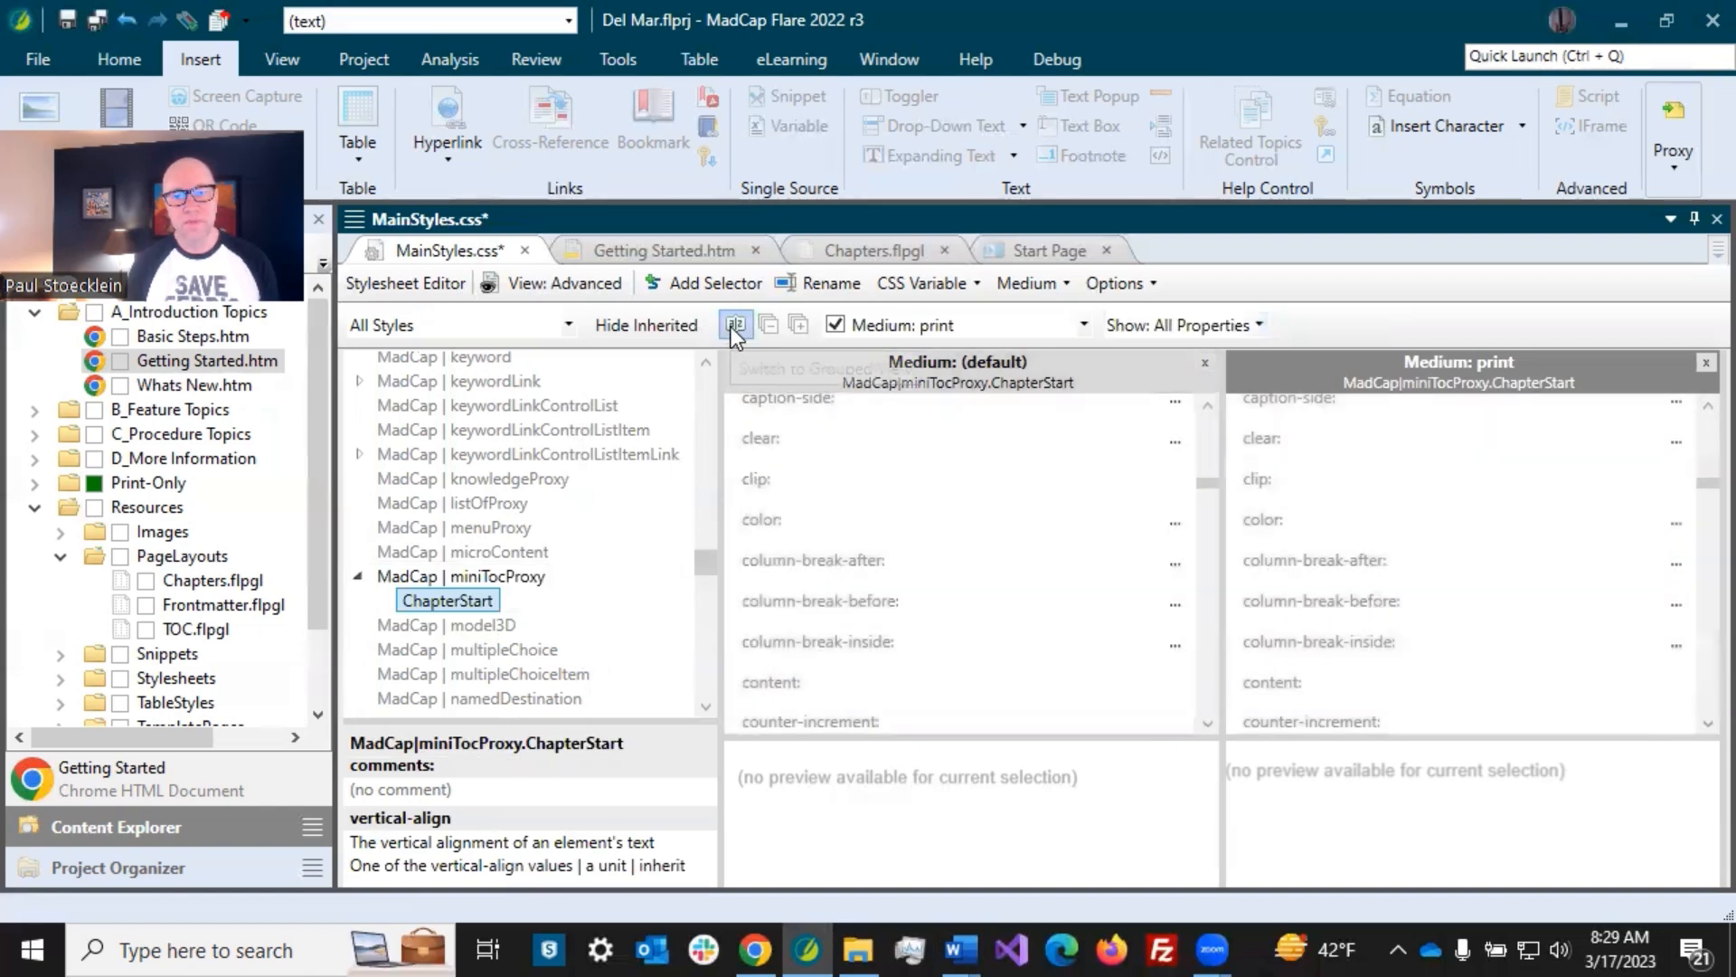
pyautogui.moveTo(1695, 447); pyautogui.dragTo(1695, 573)
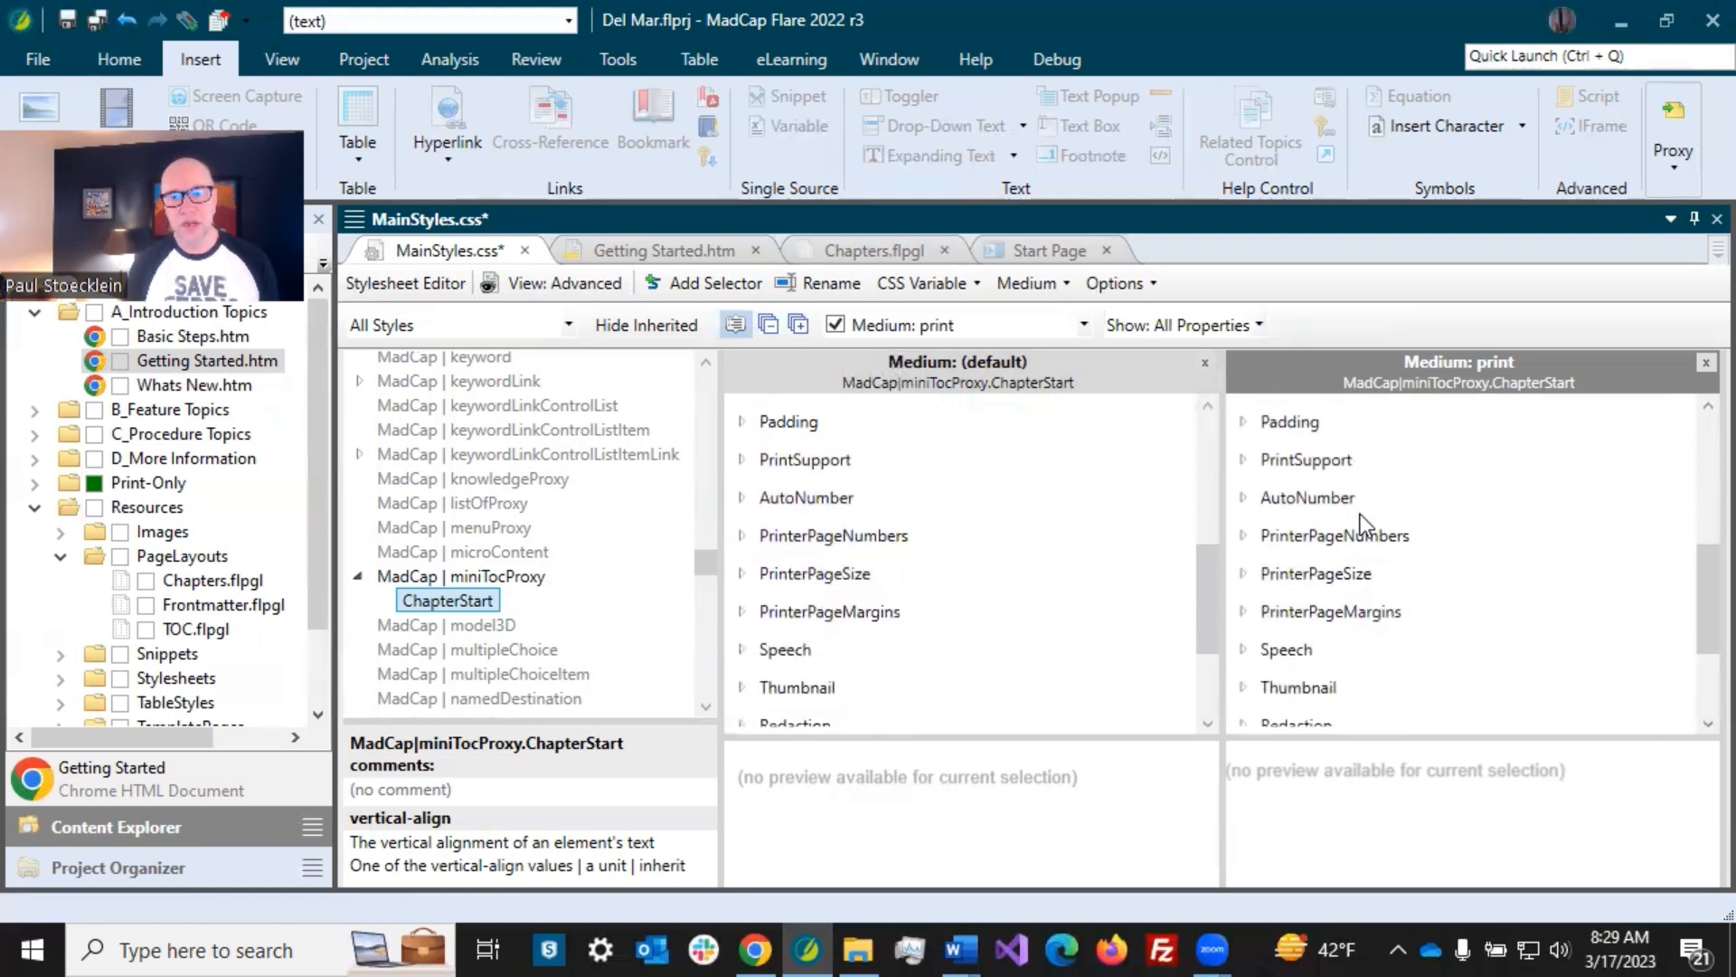
pyautogui.scroll(1, 1371, 522)
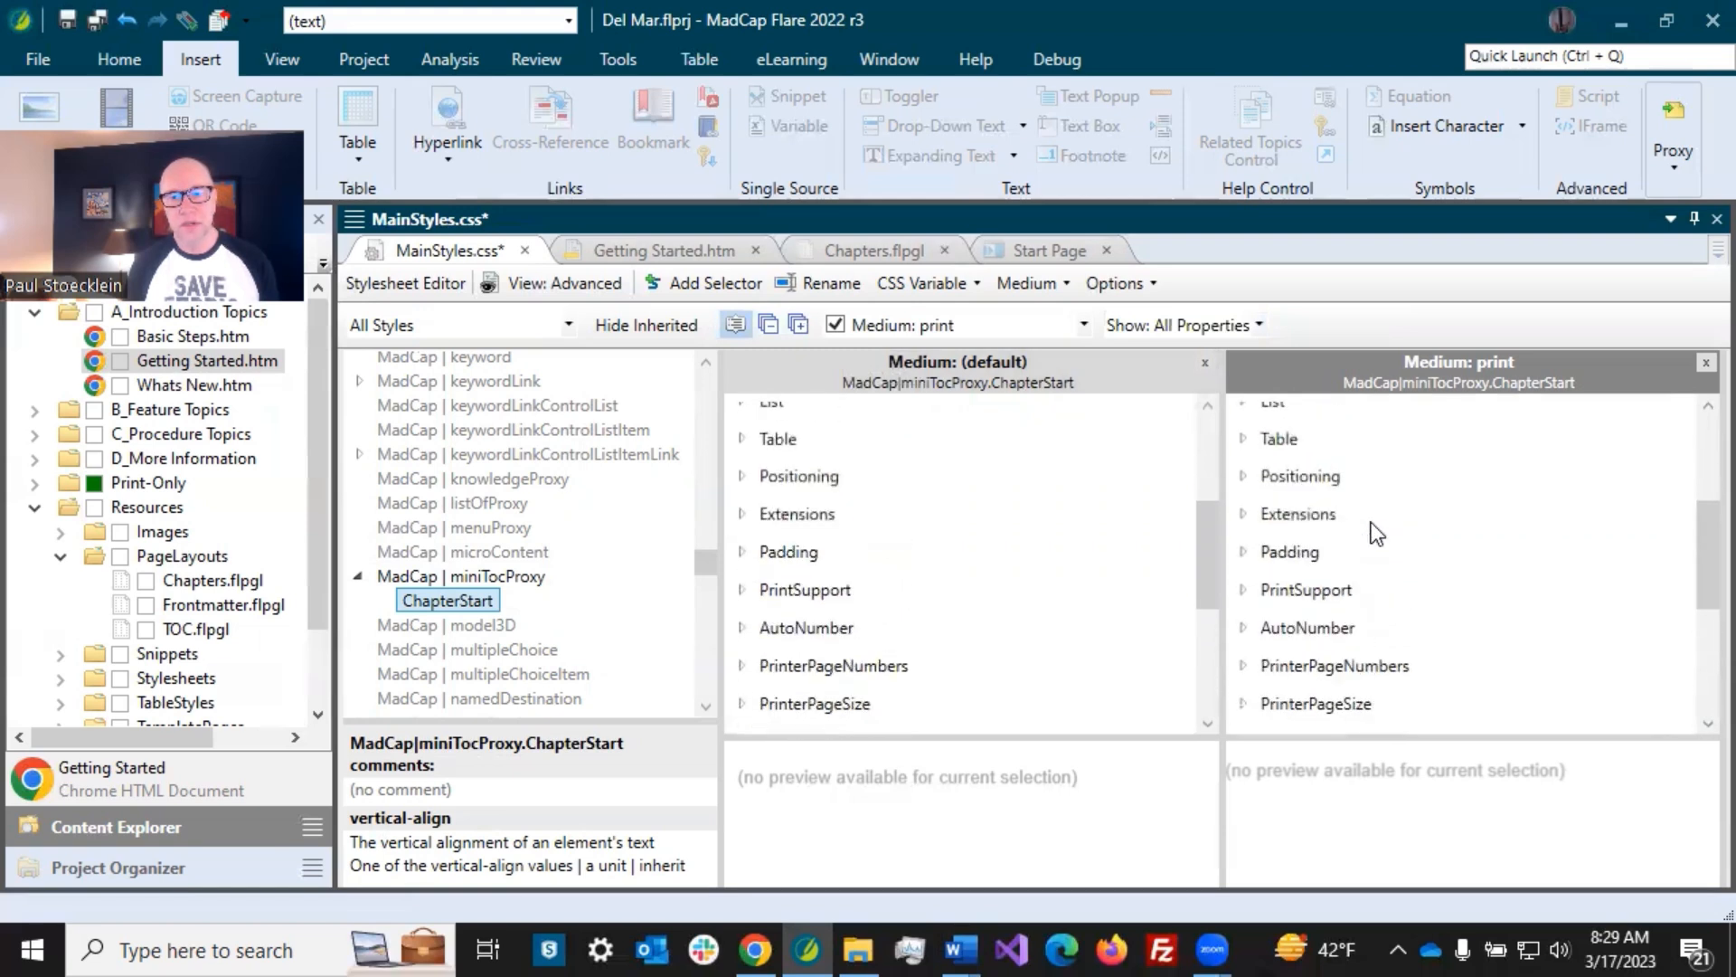
pyautogui.click(1242, 474)
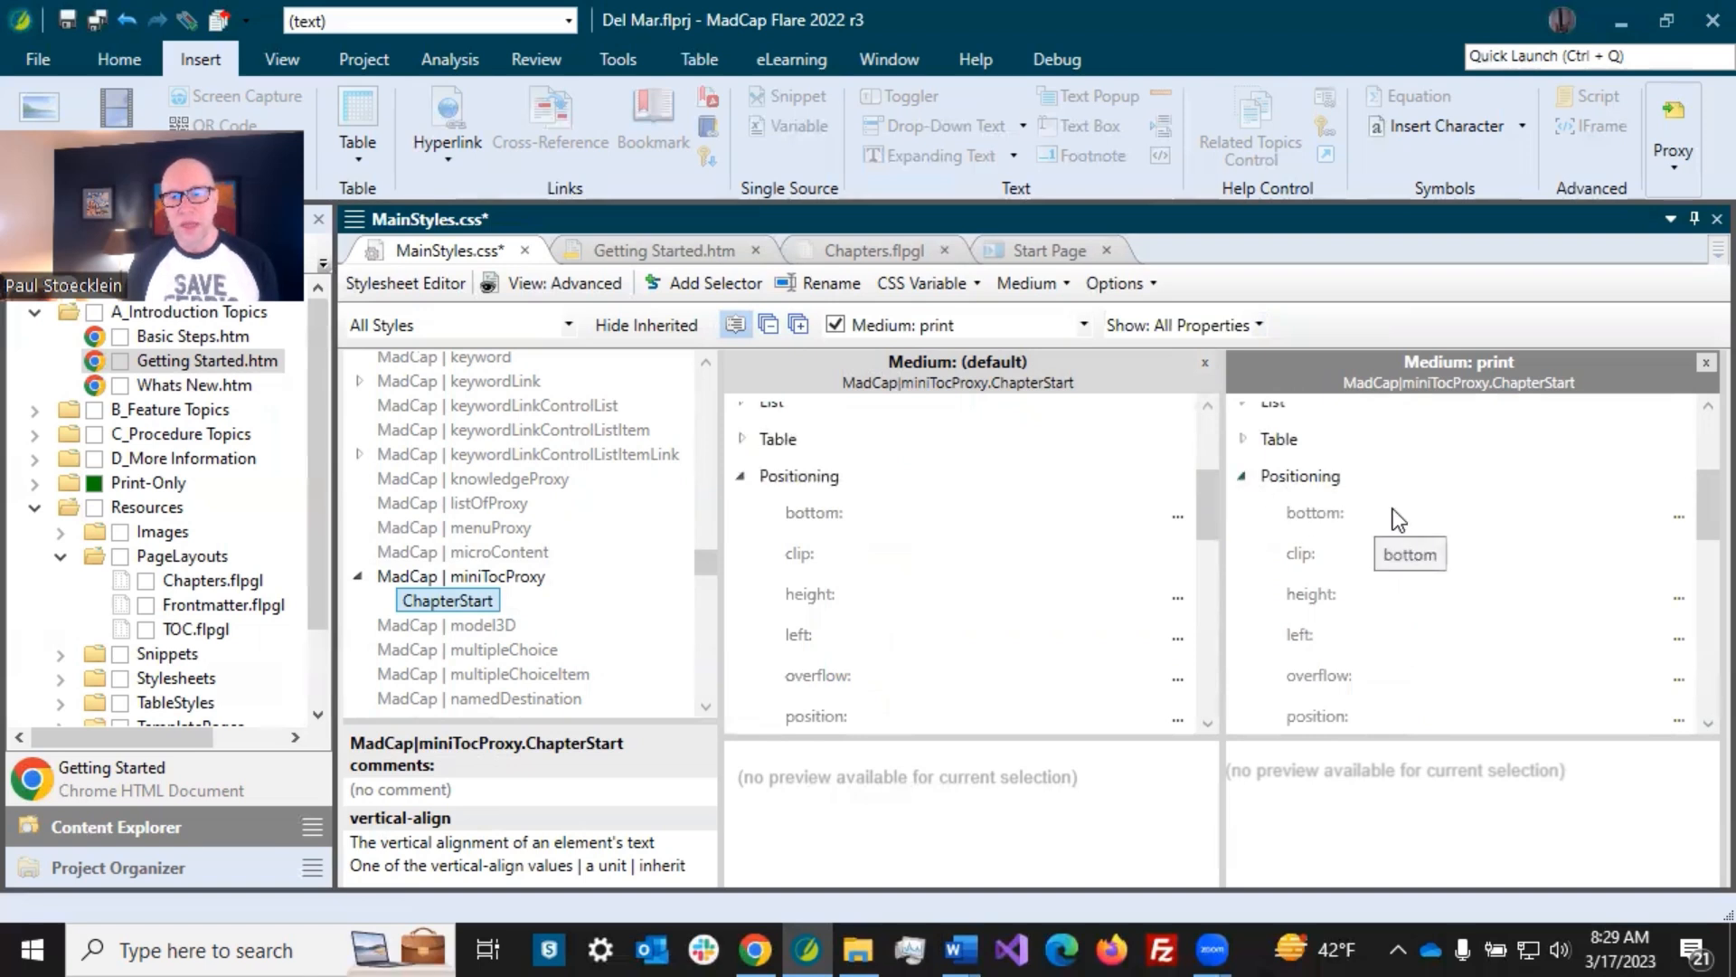
pyautogui.scroll(-1, 1393, 519)
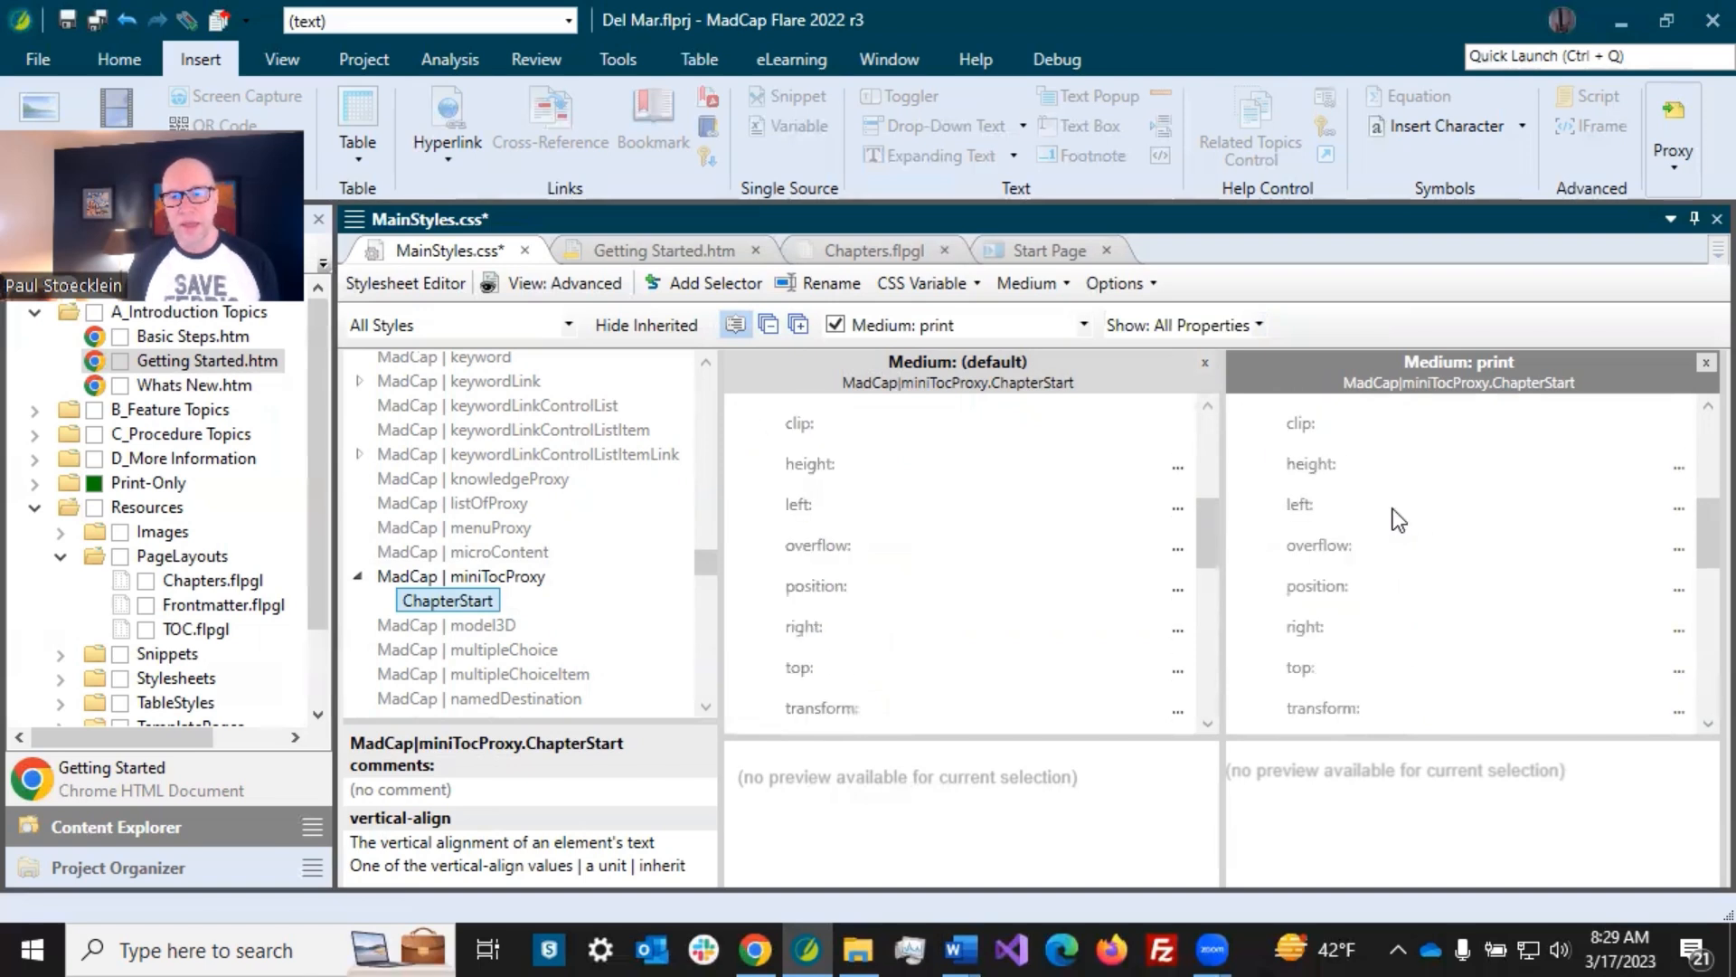
pyautogui.click(1677, 588)
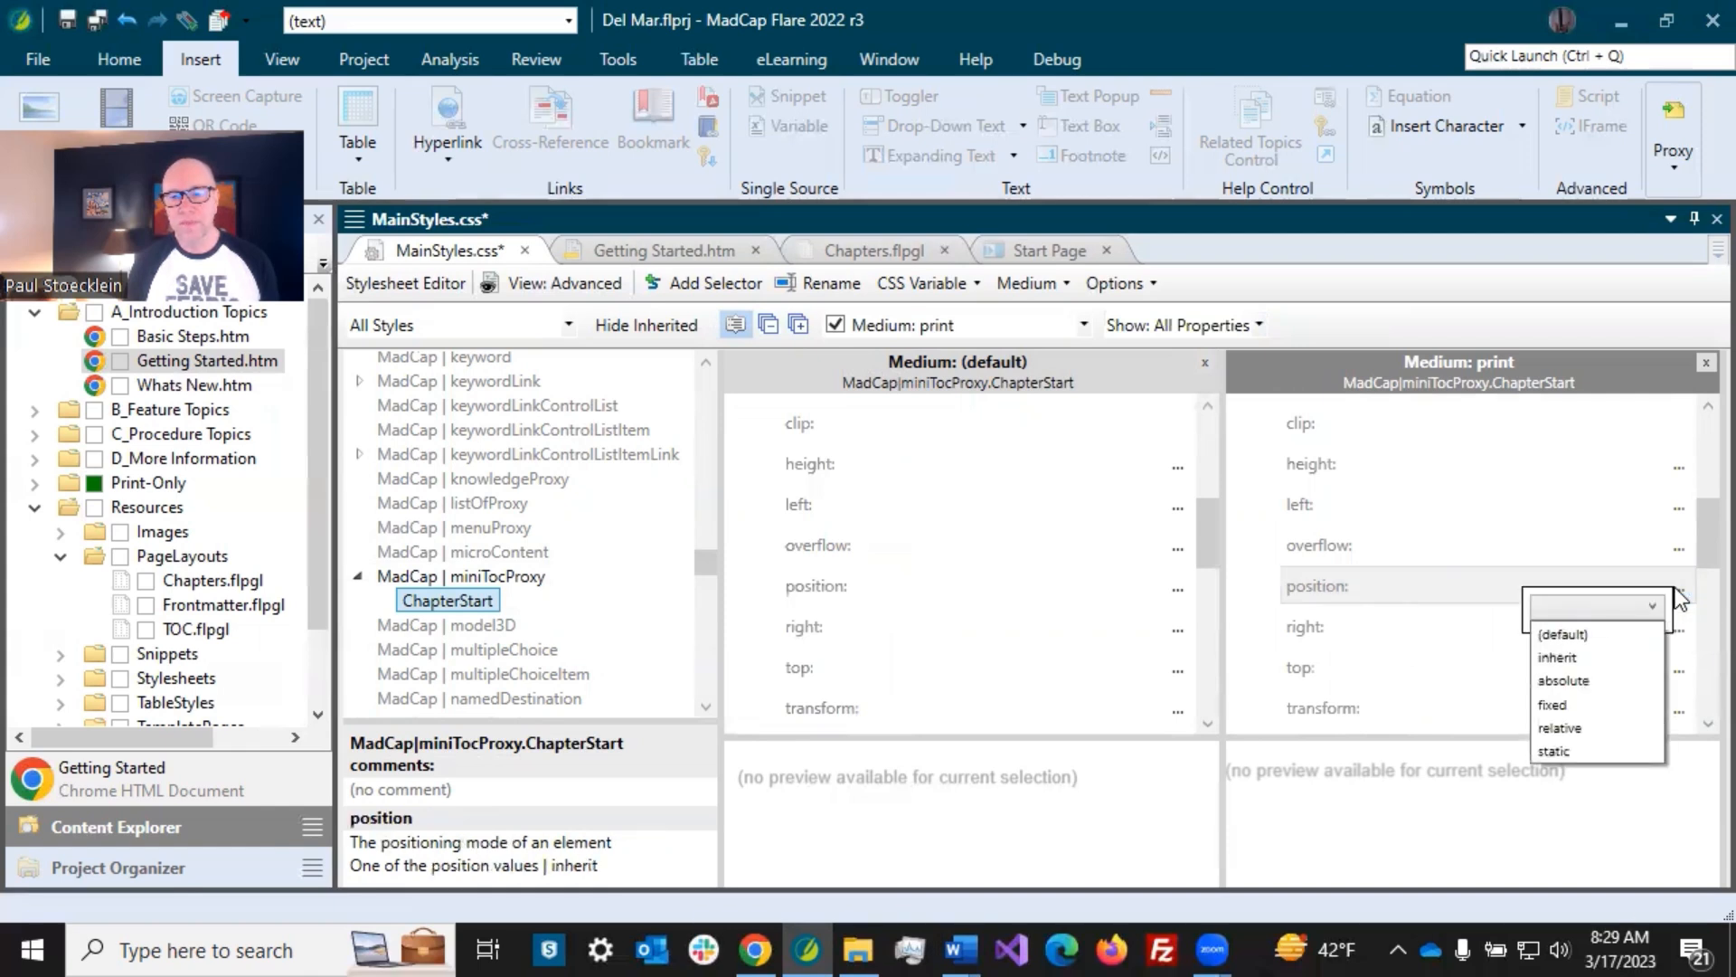
pyautogui.click(1586, 680)
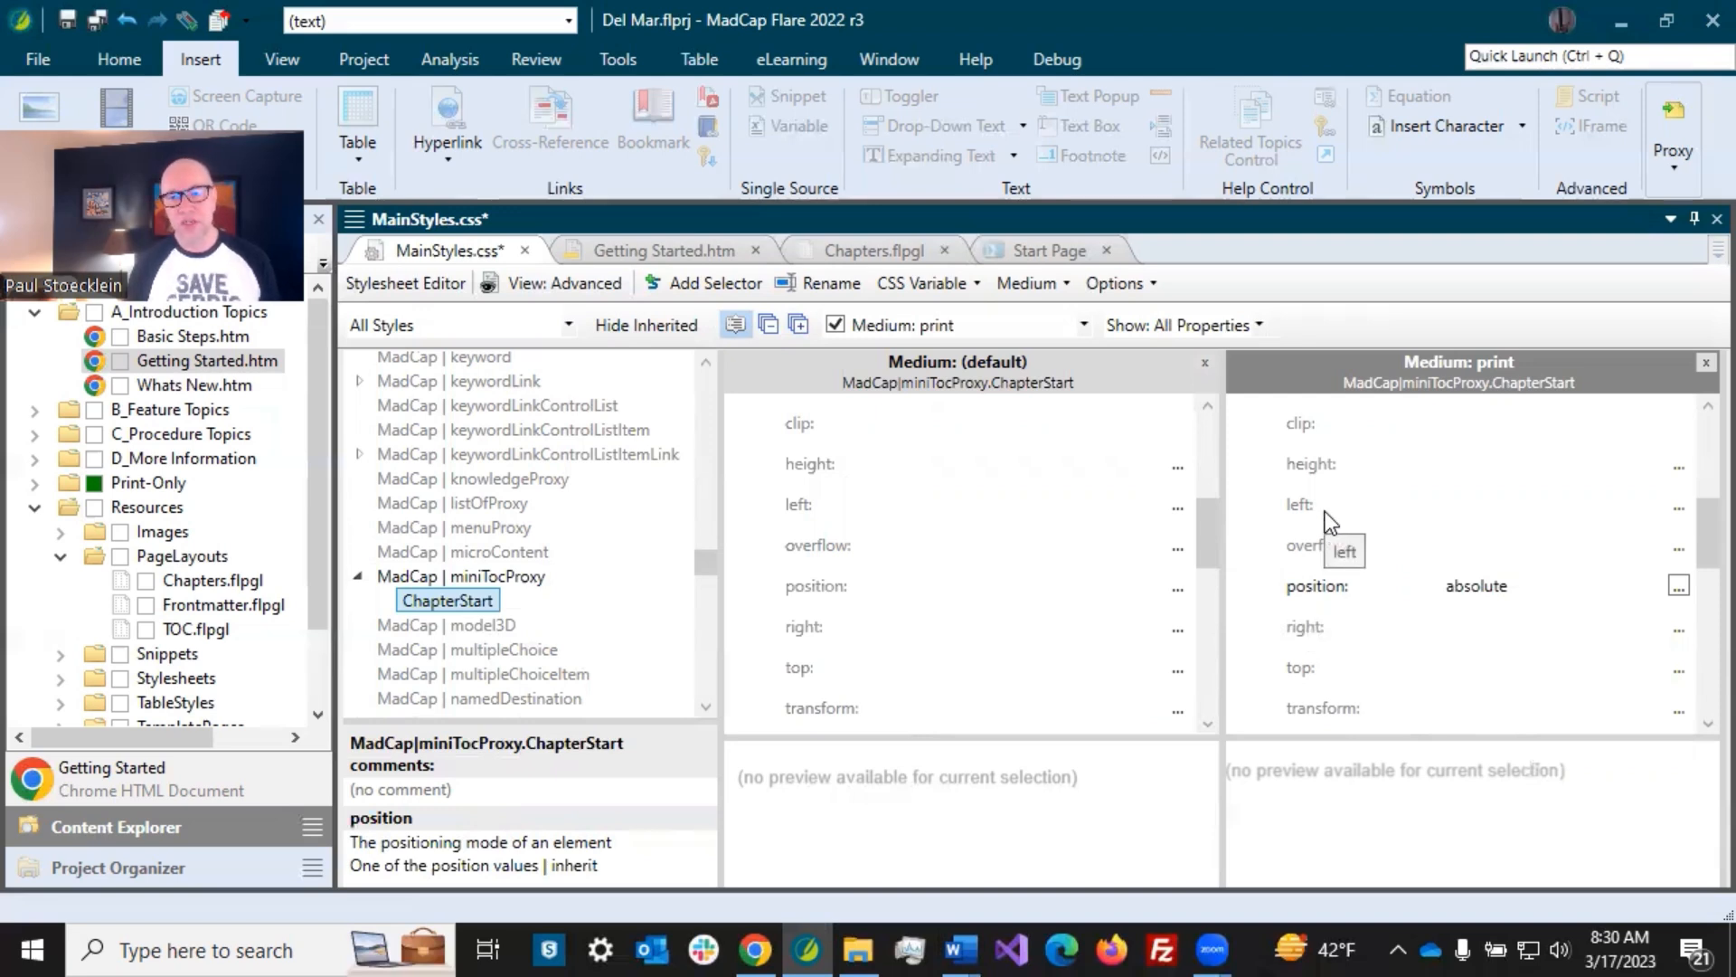
# - Set the print-medium Positioning properties of the ChapterStart class: left to 4in and top to 100px
pyautogui.click(1484, 502)
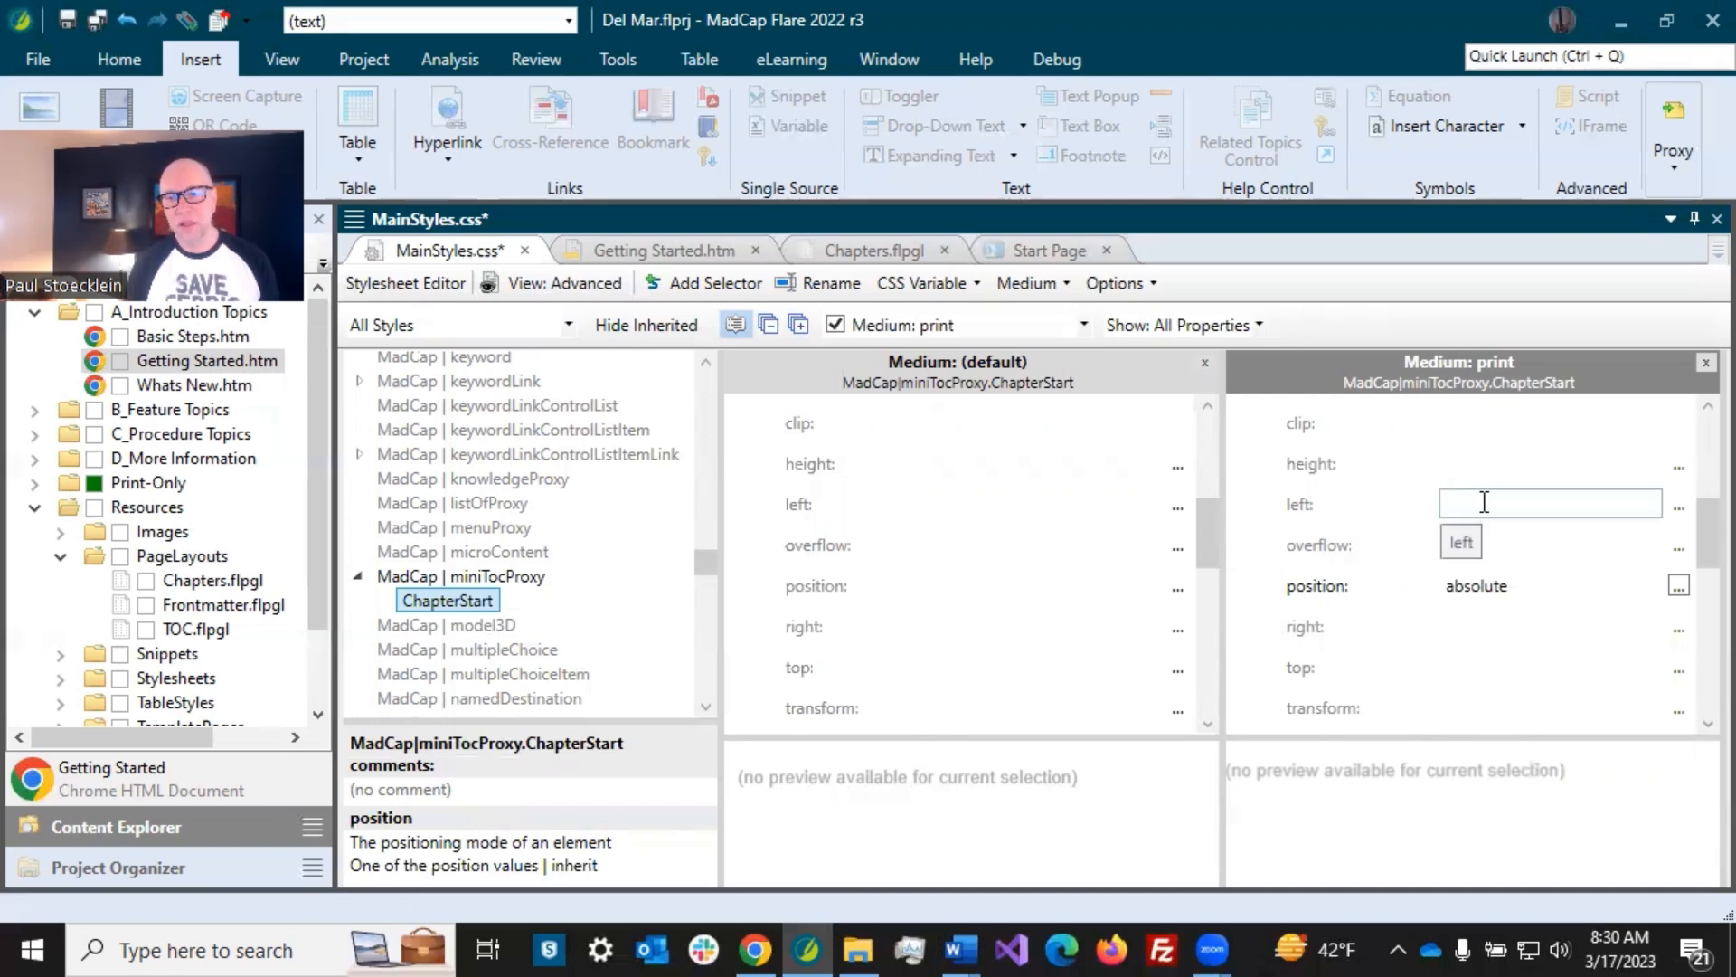
pyautogui.click(1578, 509)
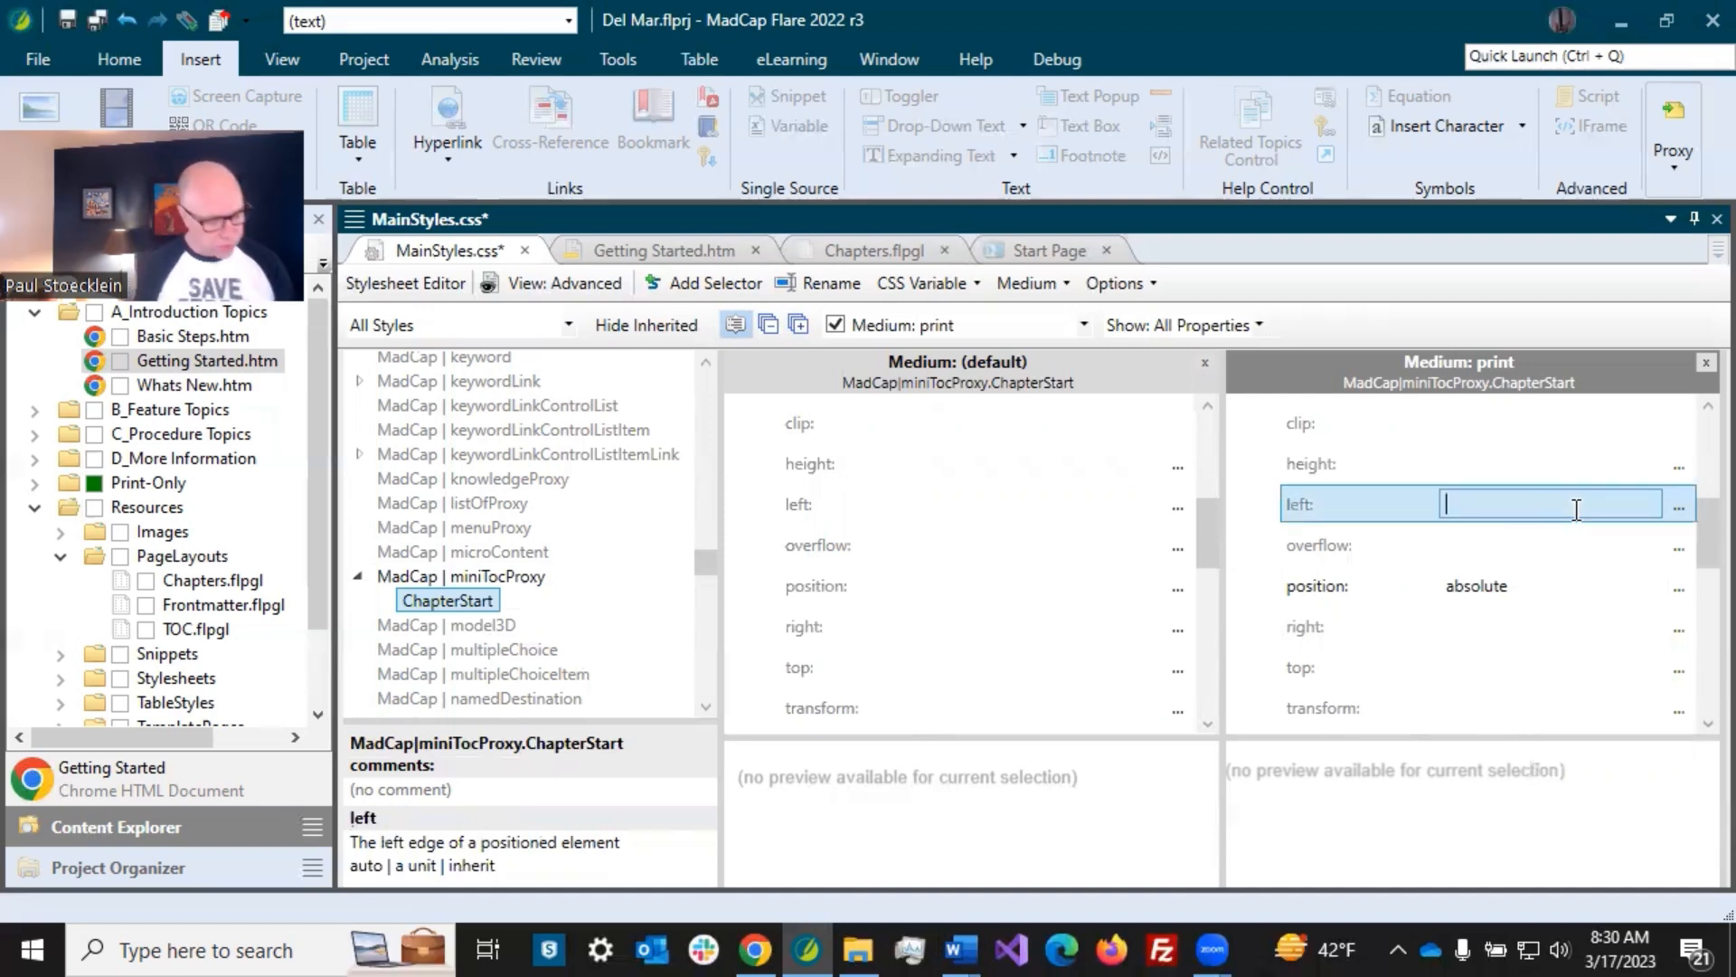
pyautogui.write('4in')
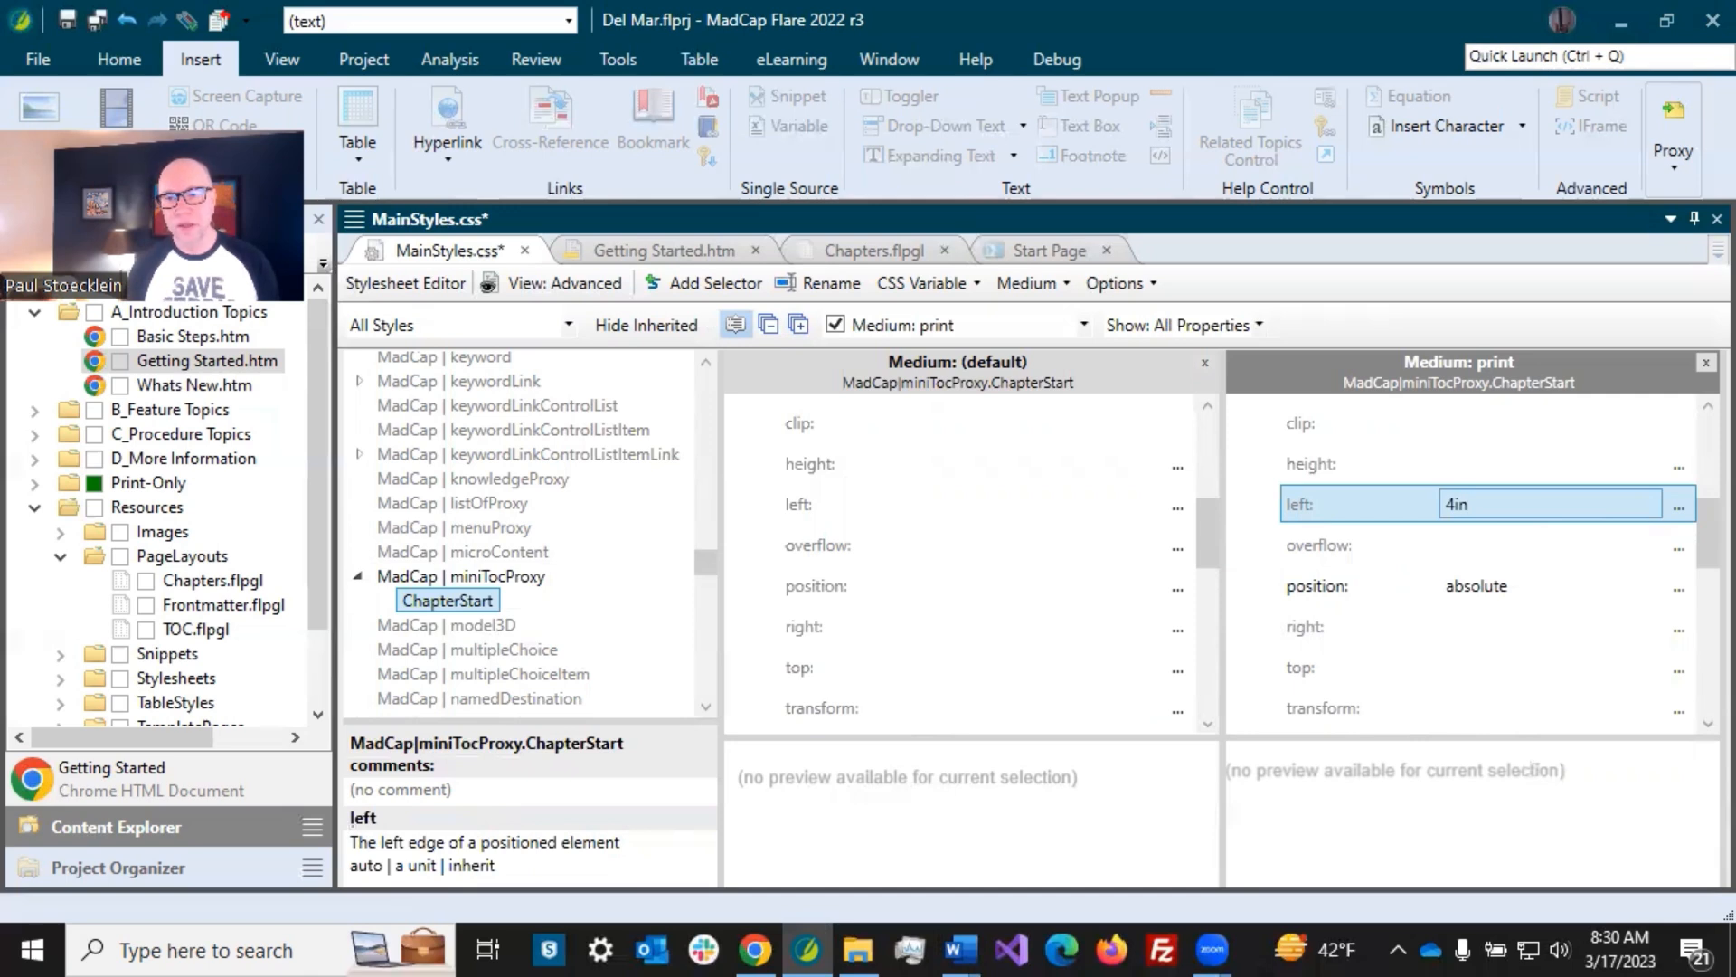
pyautogui.click(1339, 471)
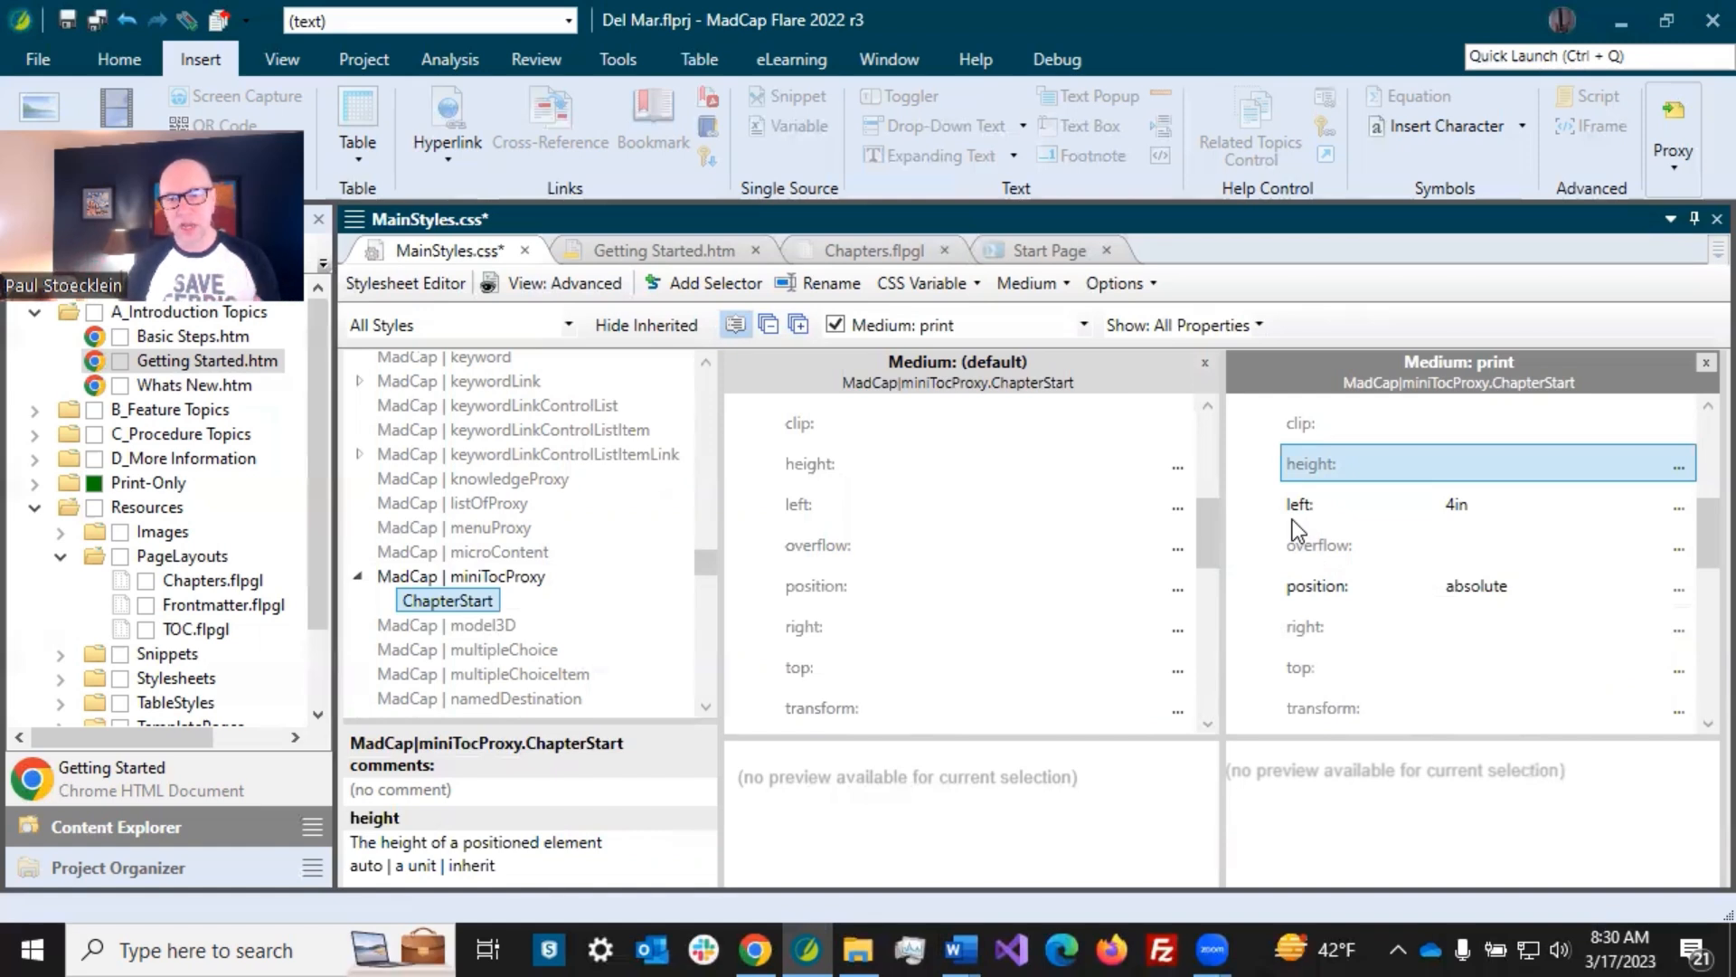
pyautogui.scroll(-1, 1356, 579)
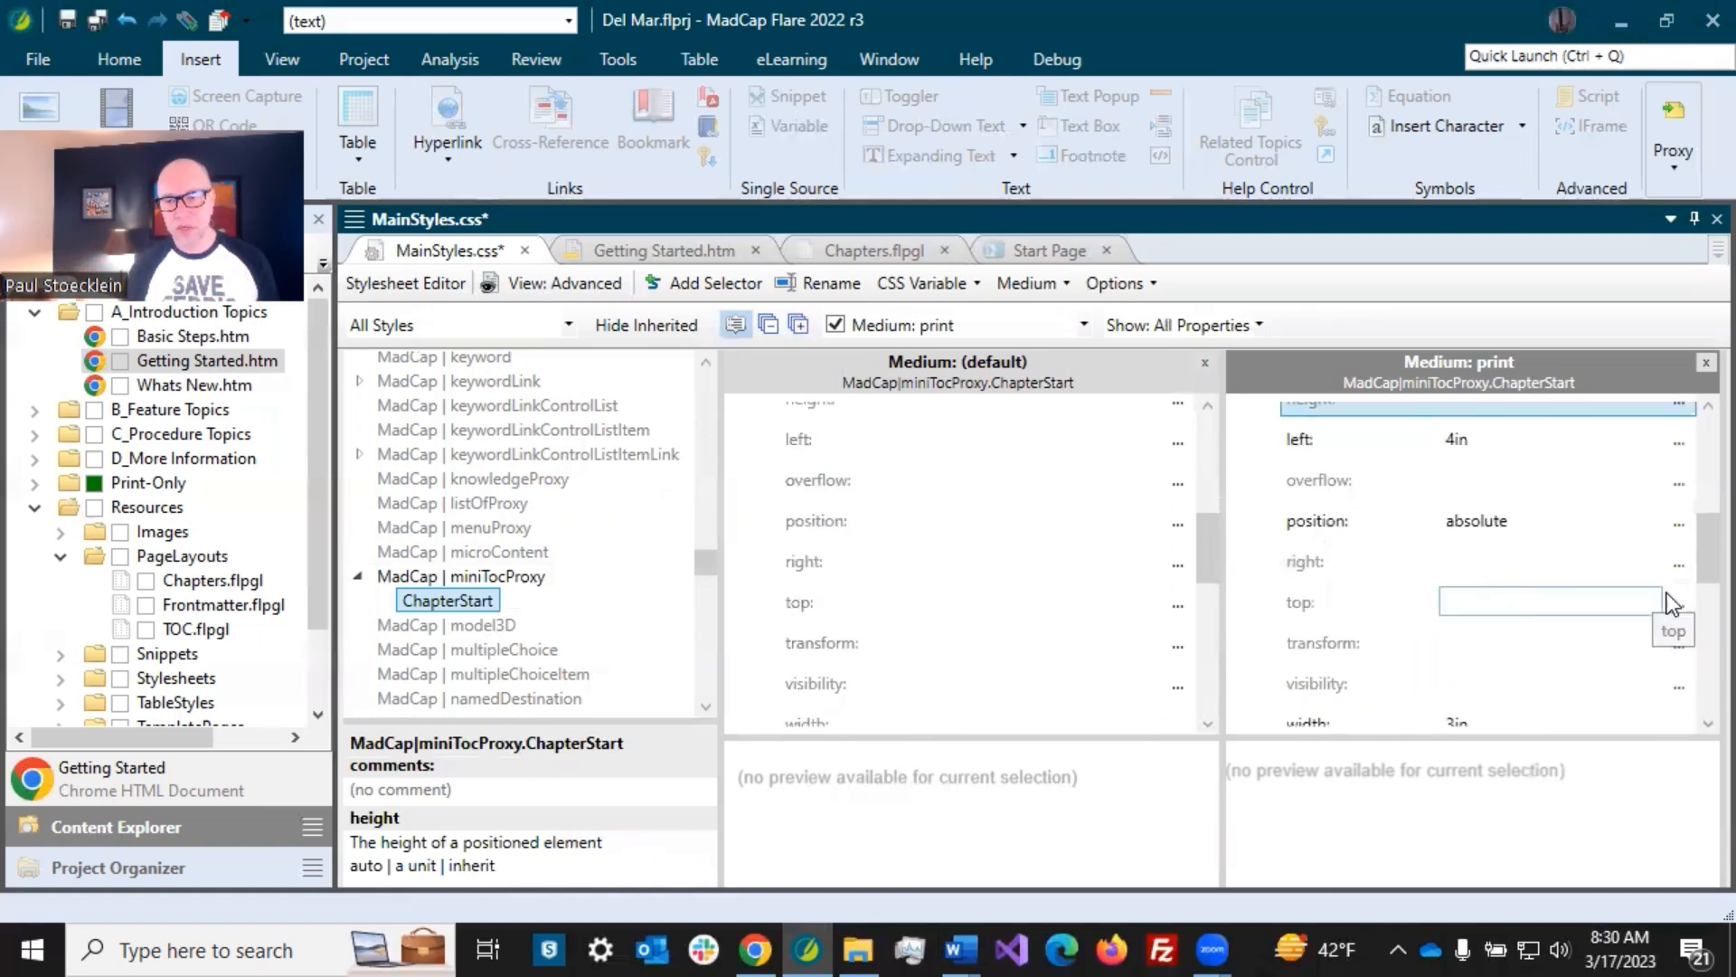
pyautogui.click(1521, 602)
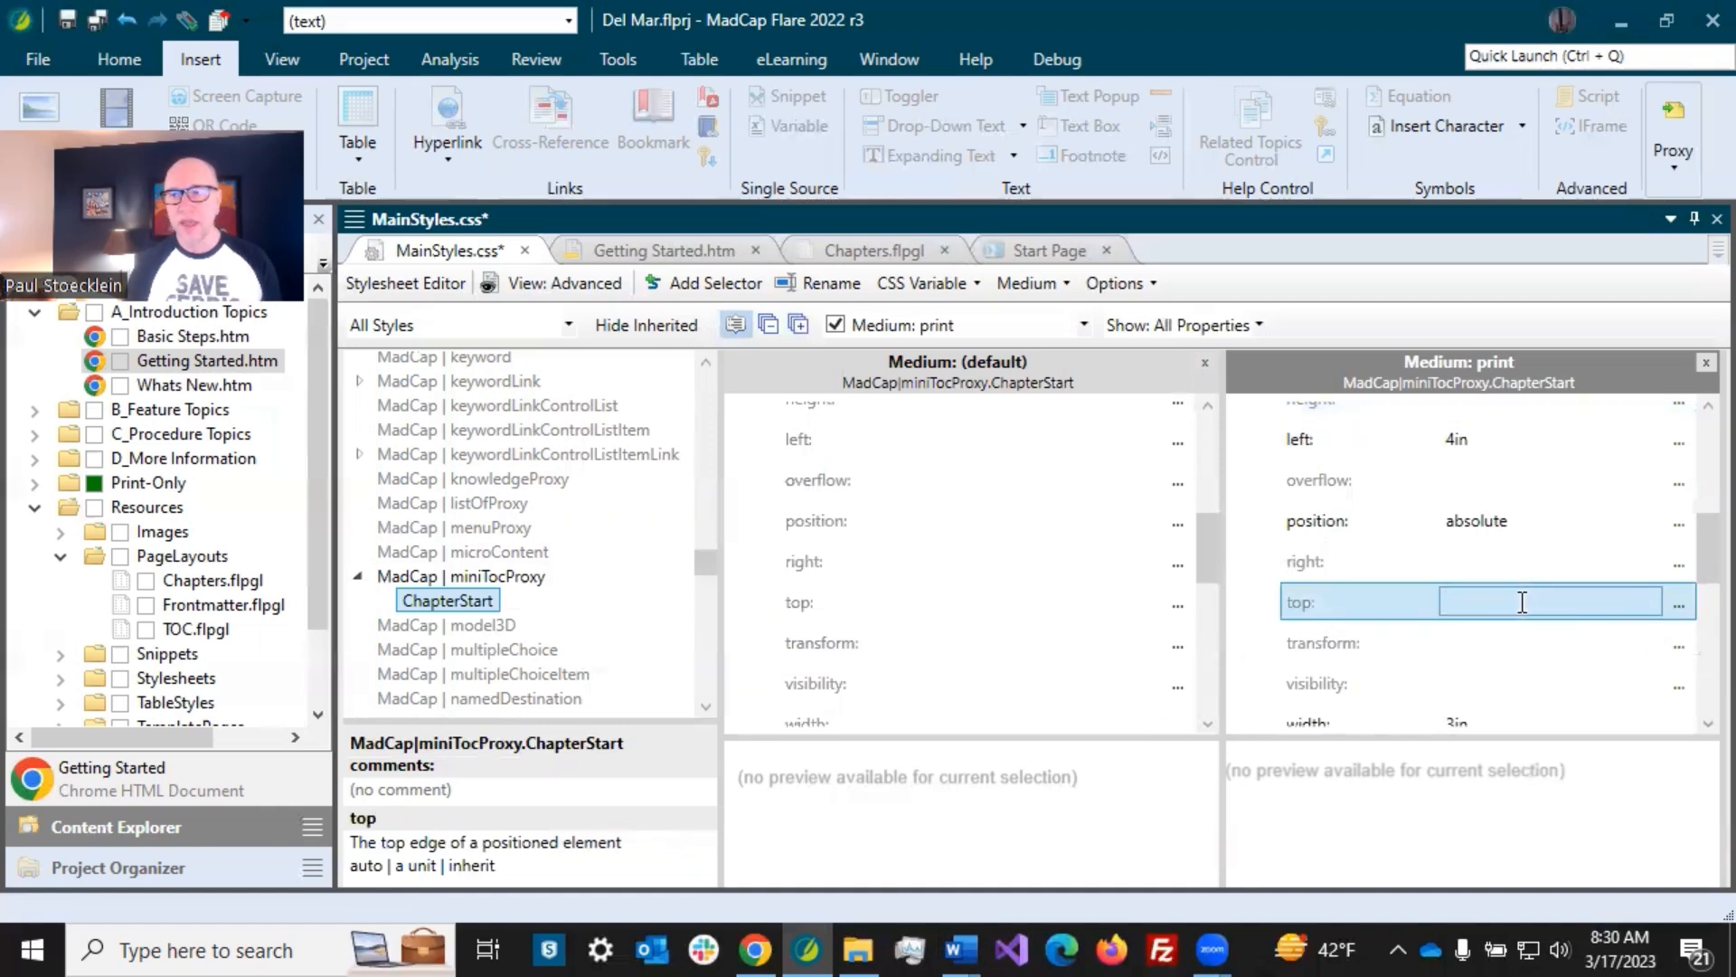
pyautogui.write('100px')
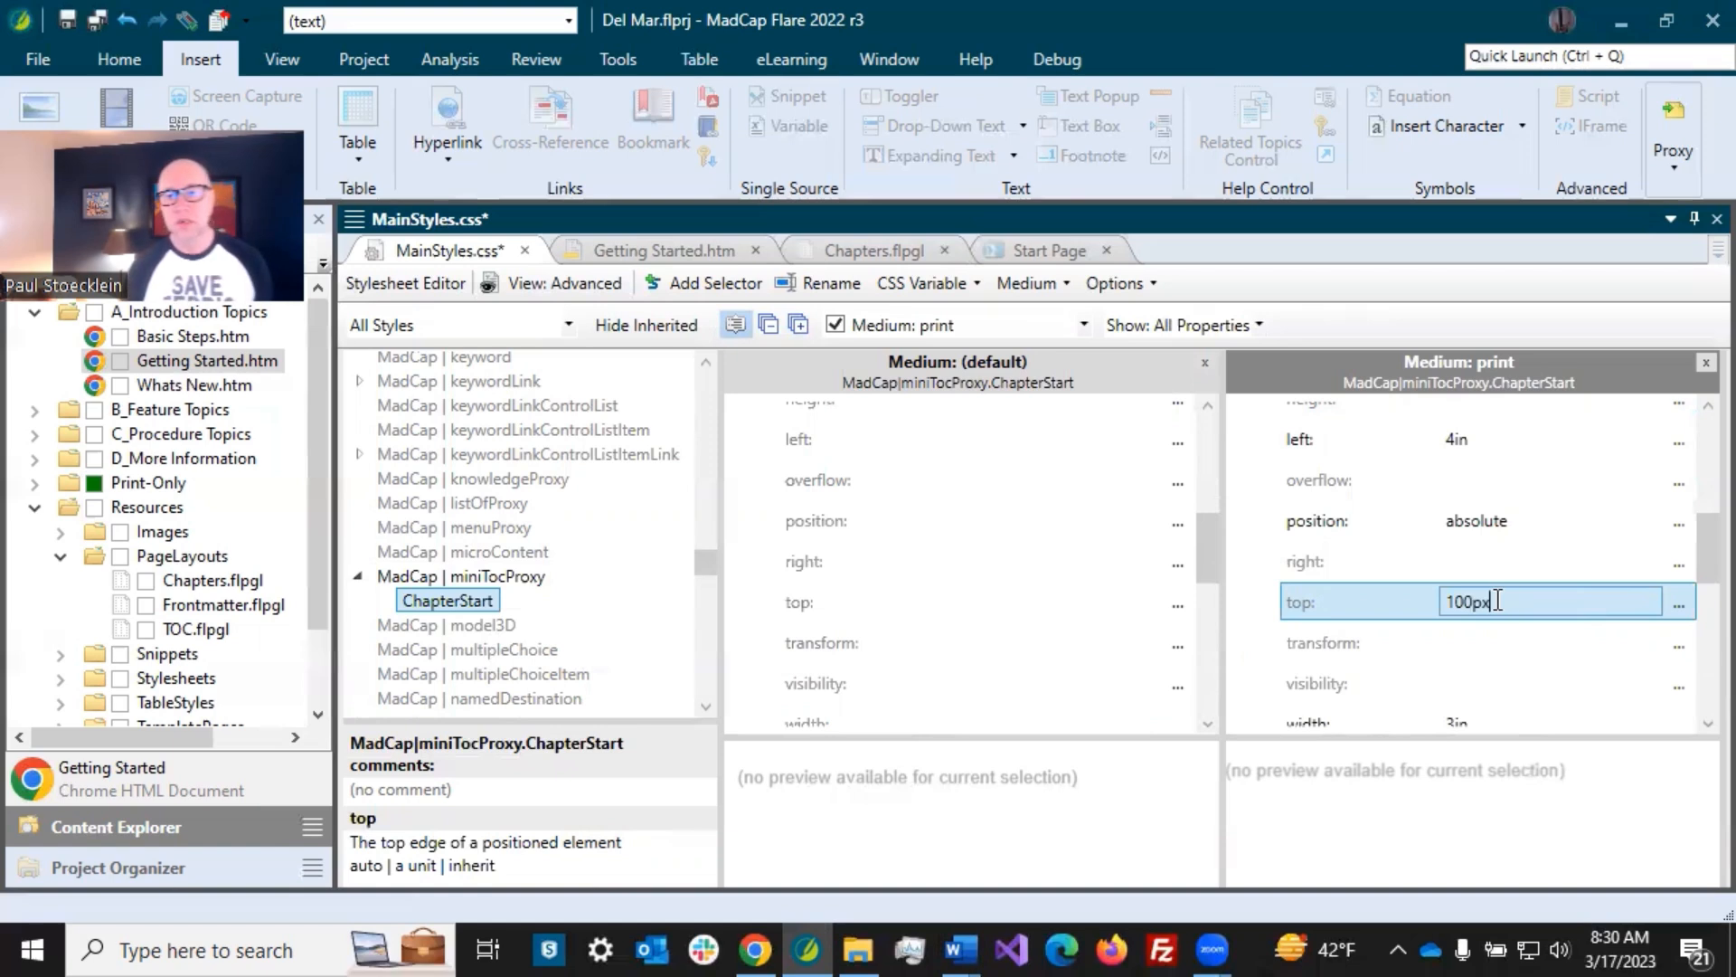
pyautogui.click(1366, 561)
pyautogui.click(1336, 523)
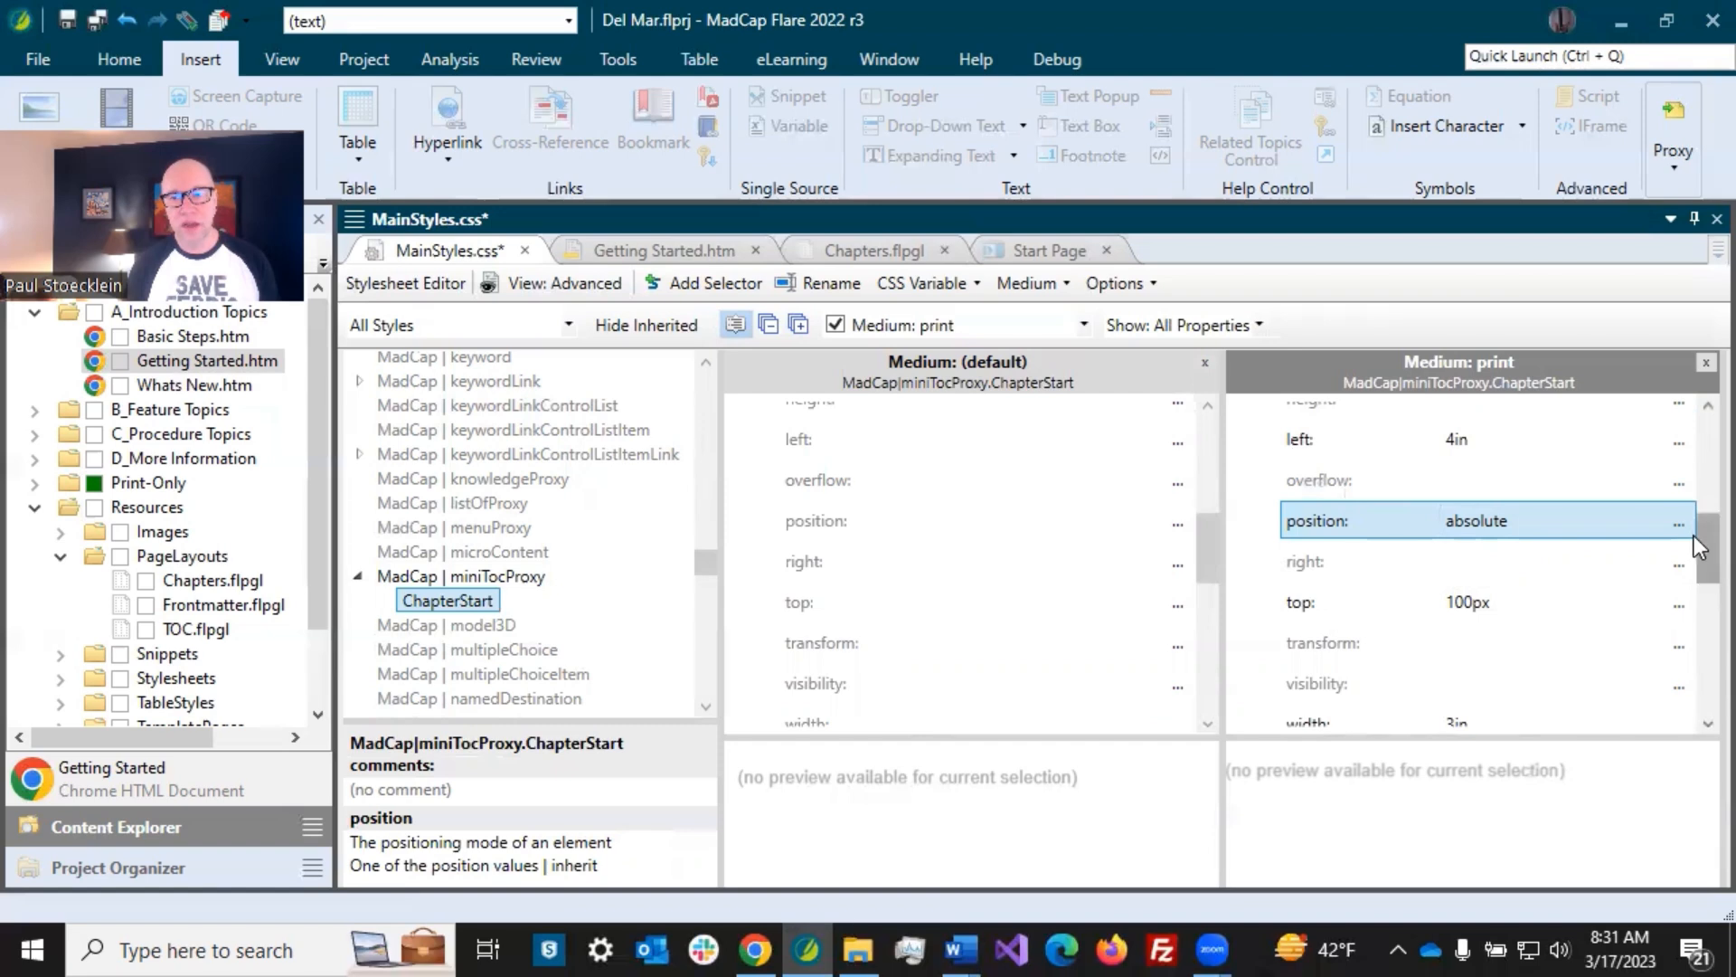
# - Show only the set properties, including imported ones, and add the mc-conditions property to the ChapterStart class in the default medium
pyautogui.click(1252, 328)
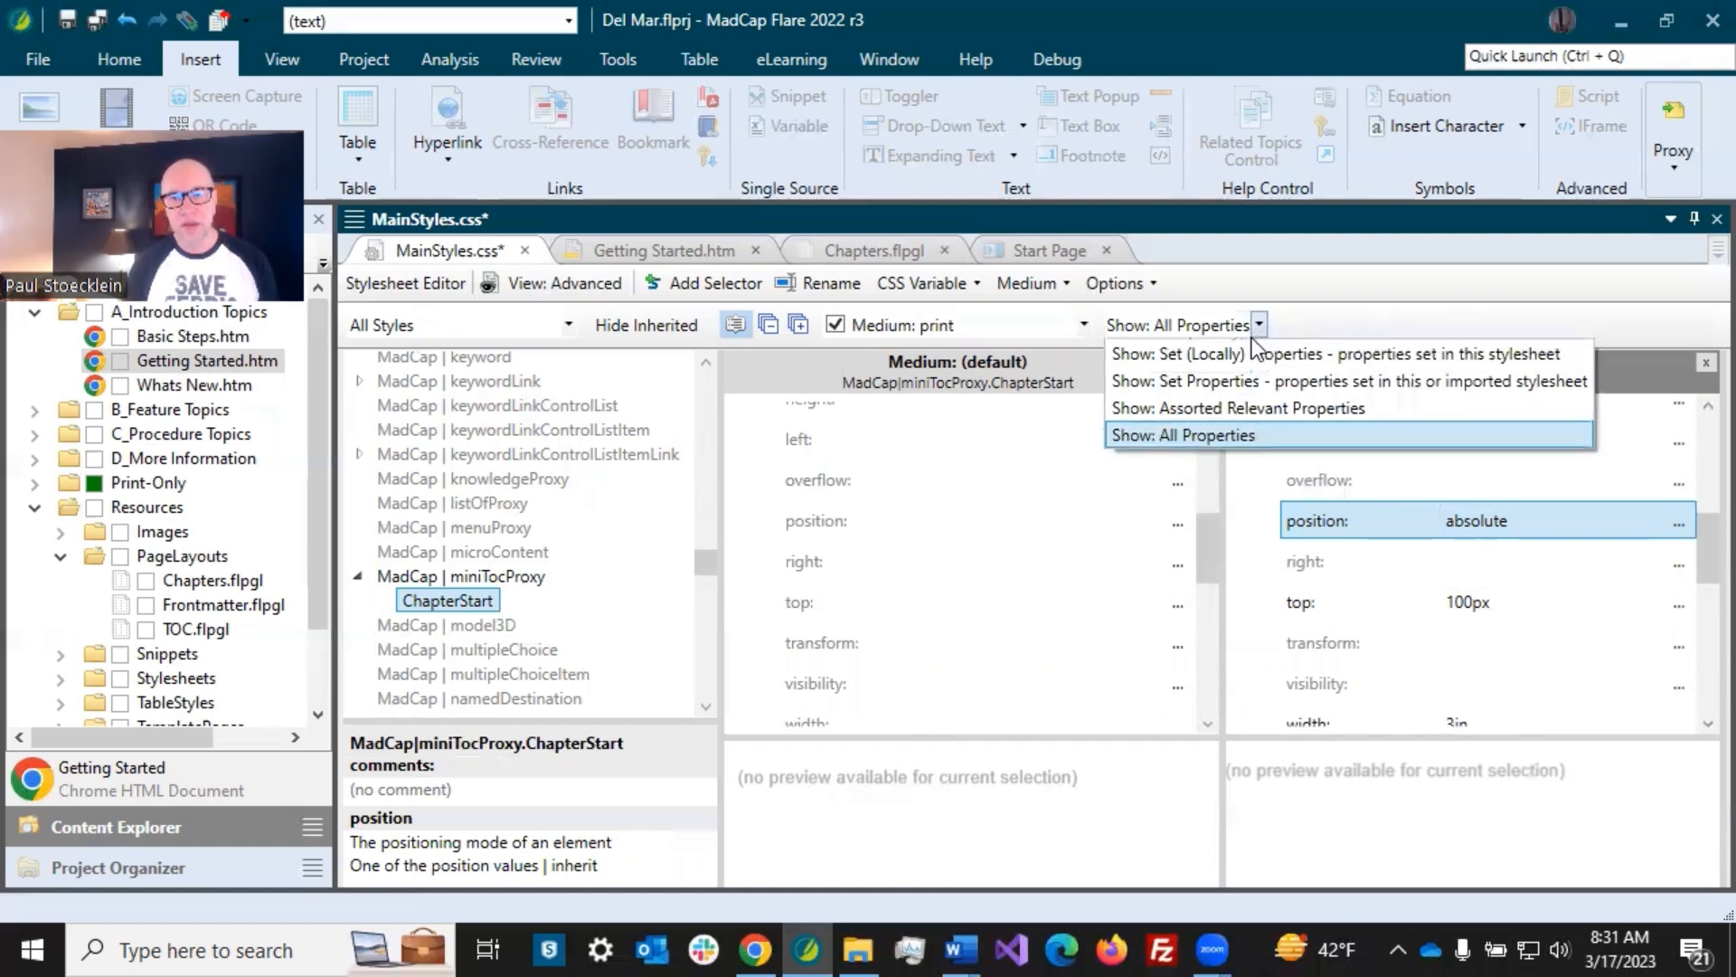
pyautogui.click(1228, 378)
pyautogui.click(1407, 408)
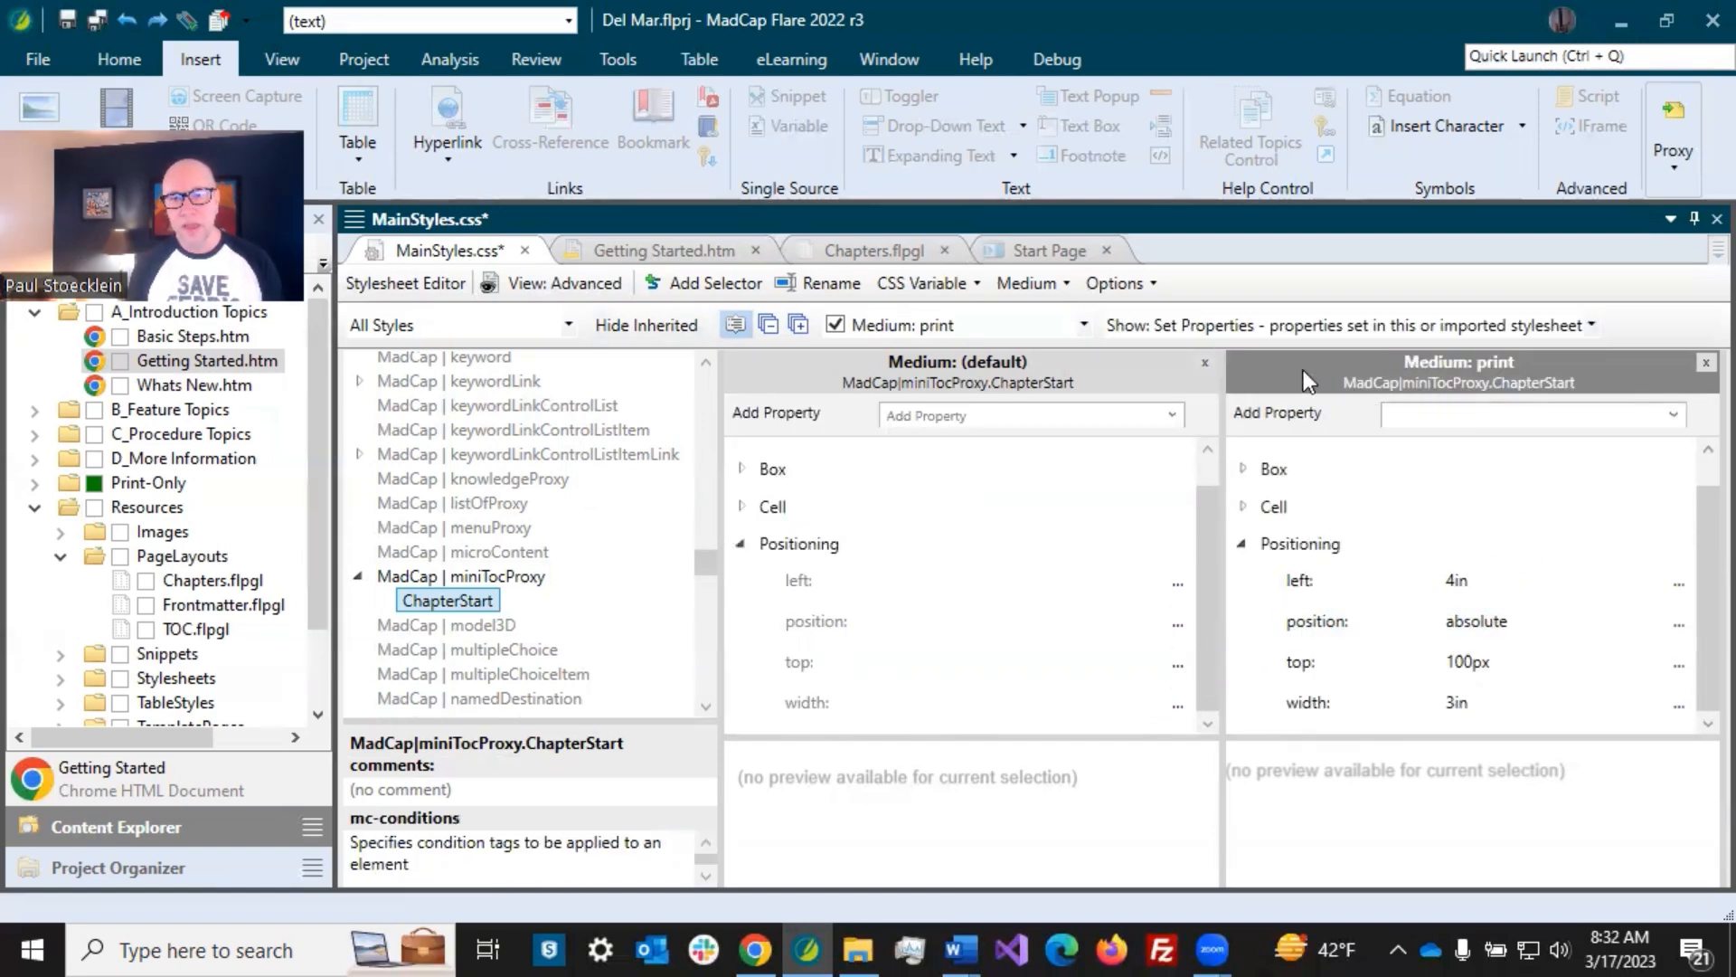
pyautogui.click(1019, 373)
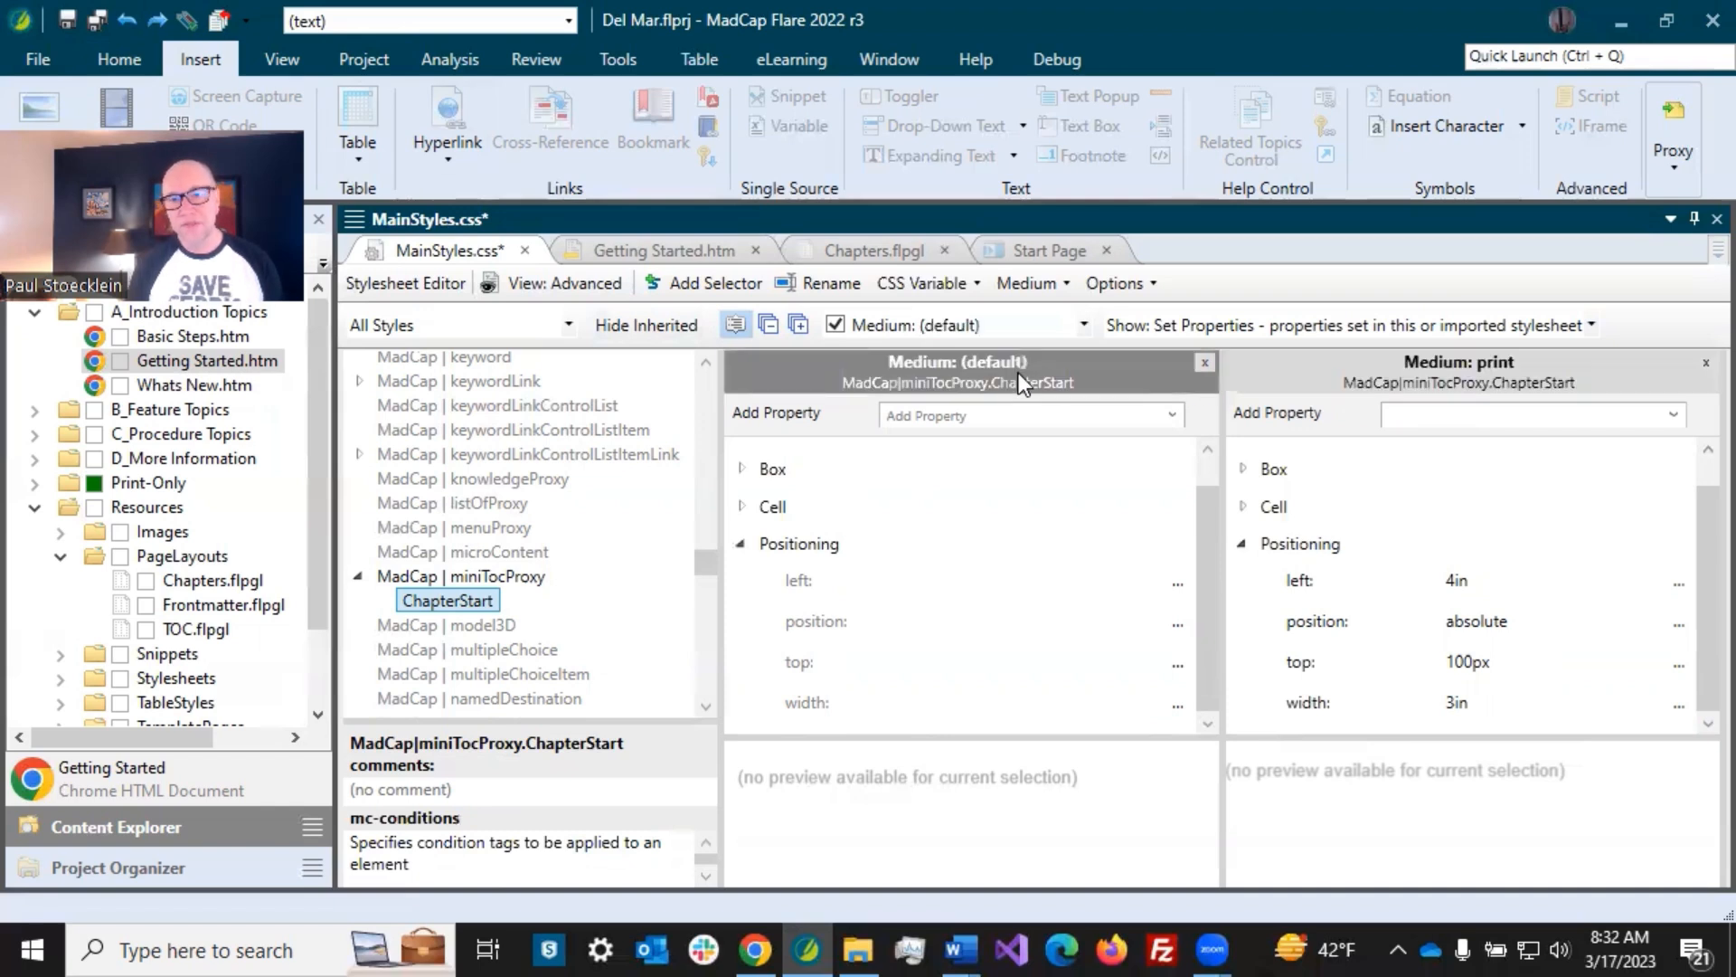
pyautogui.click(949, 413)
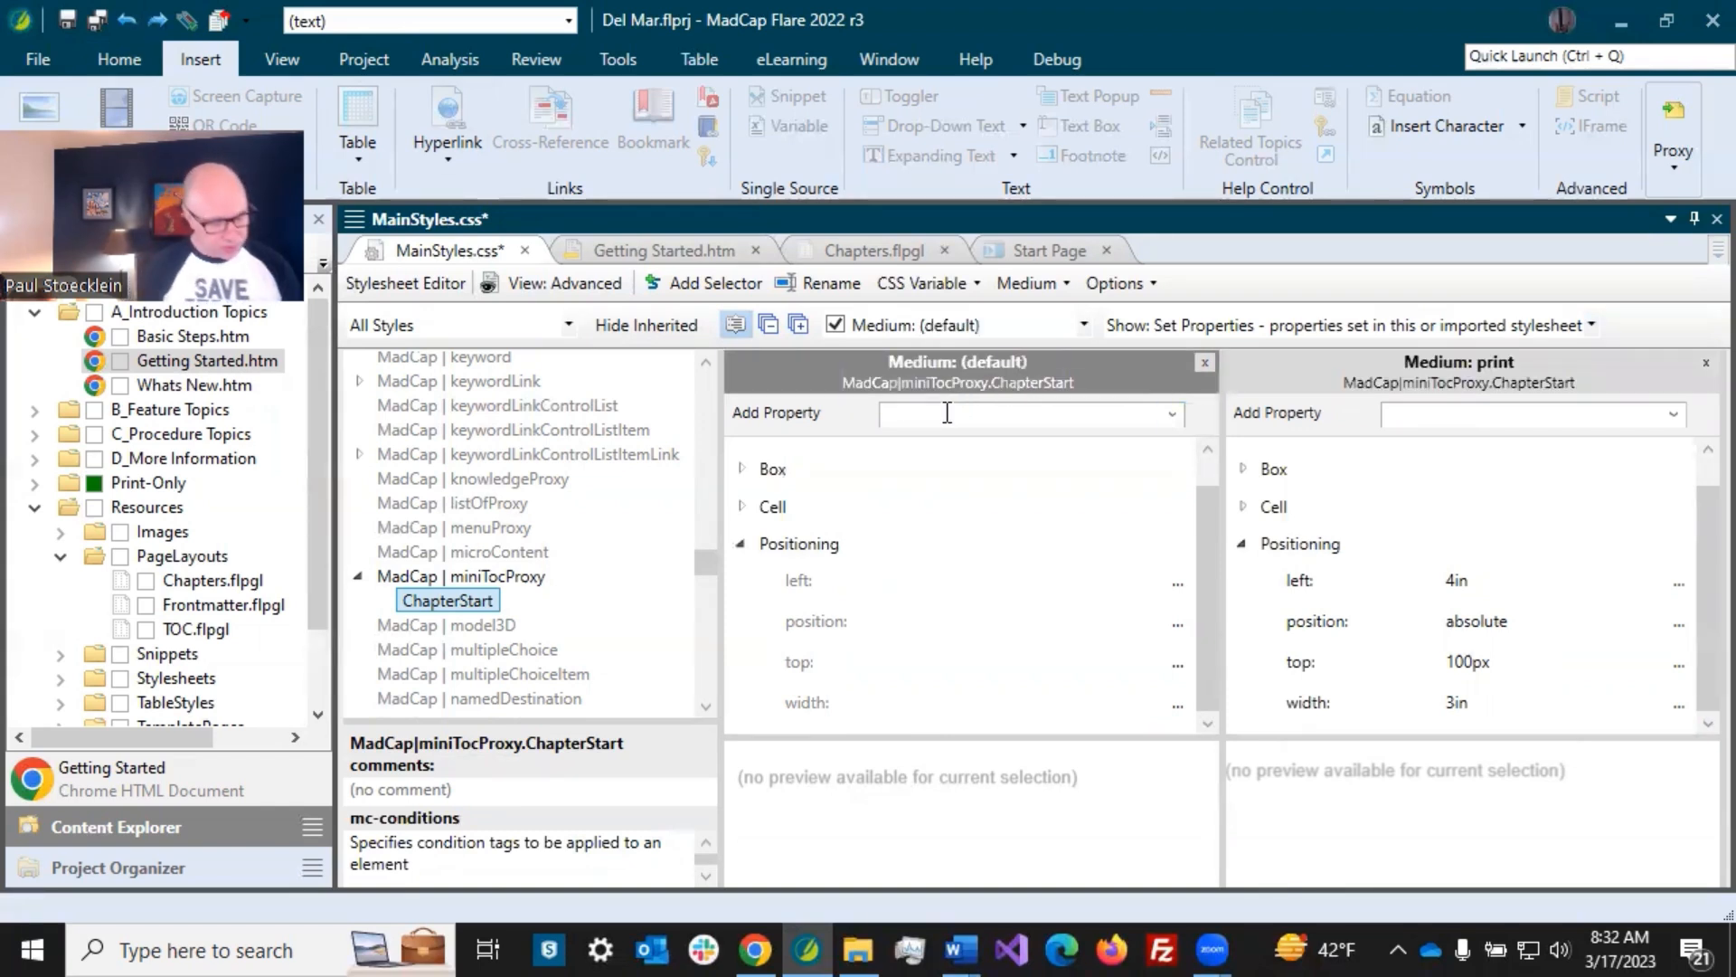
pyautogui.write('mc-condit')
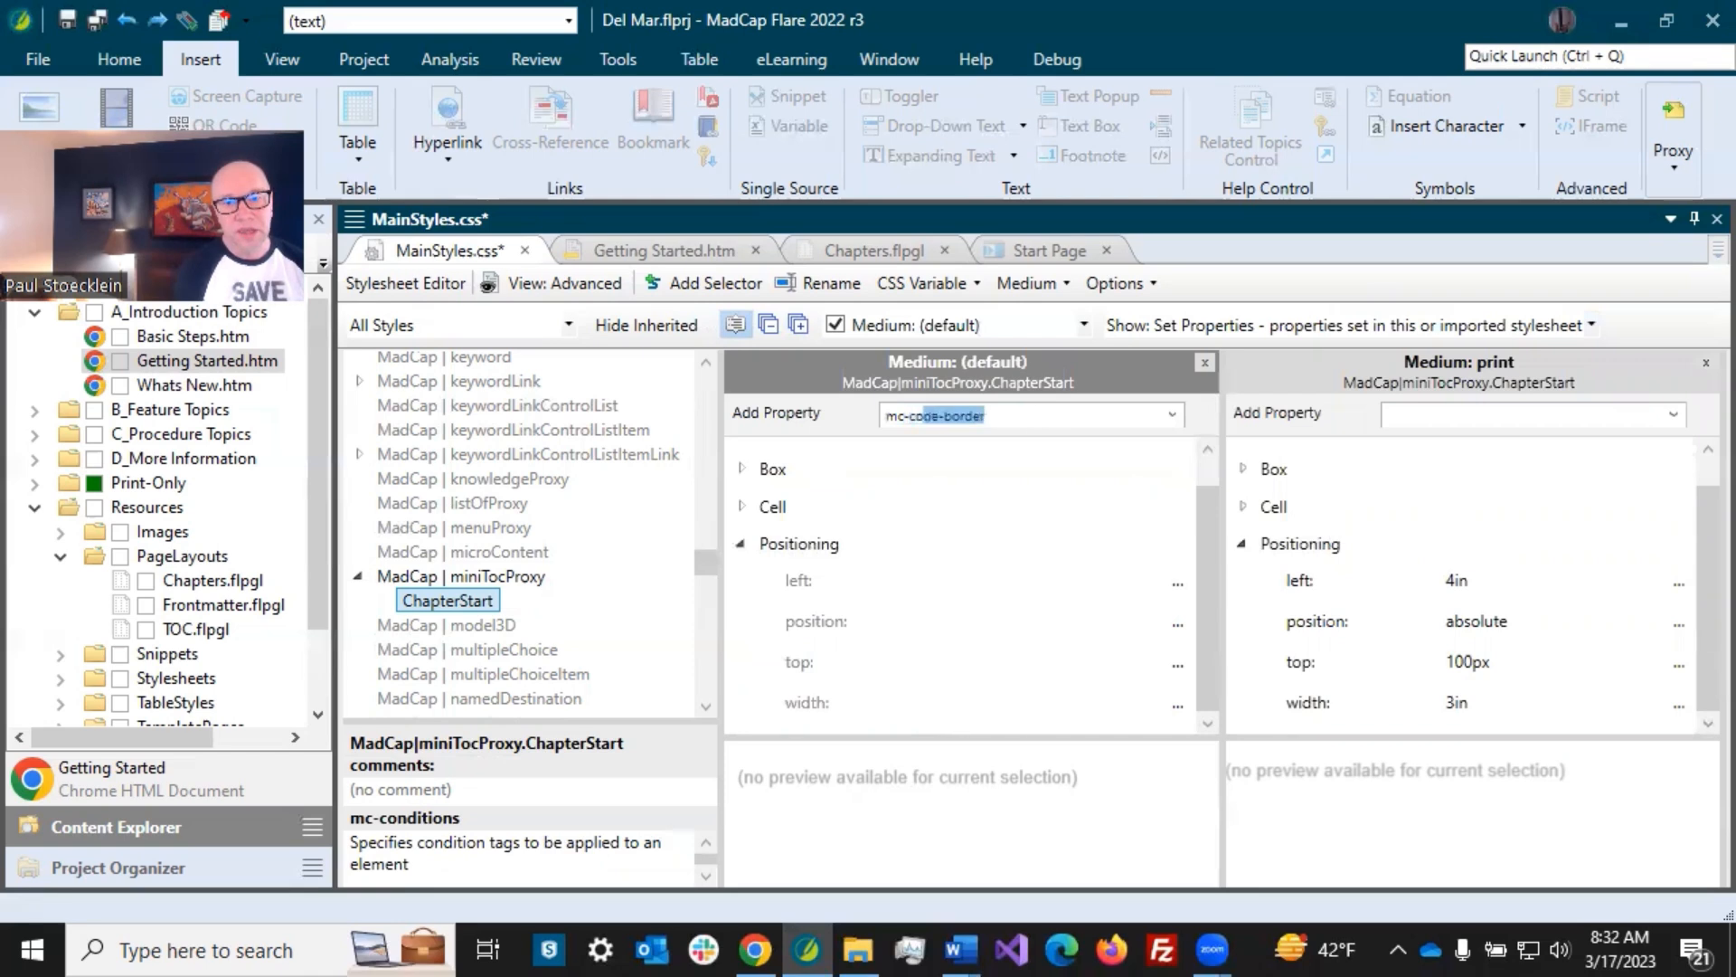
pyautogui.write('ions')
pyautogui.press('Return')
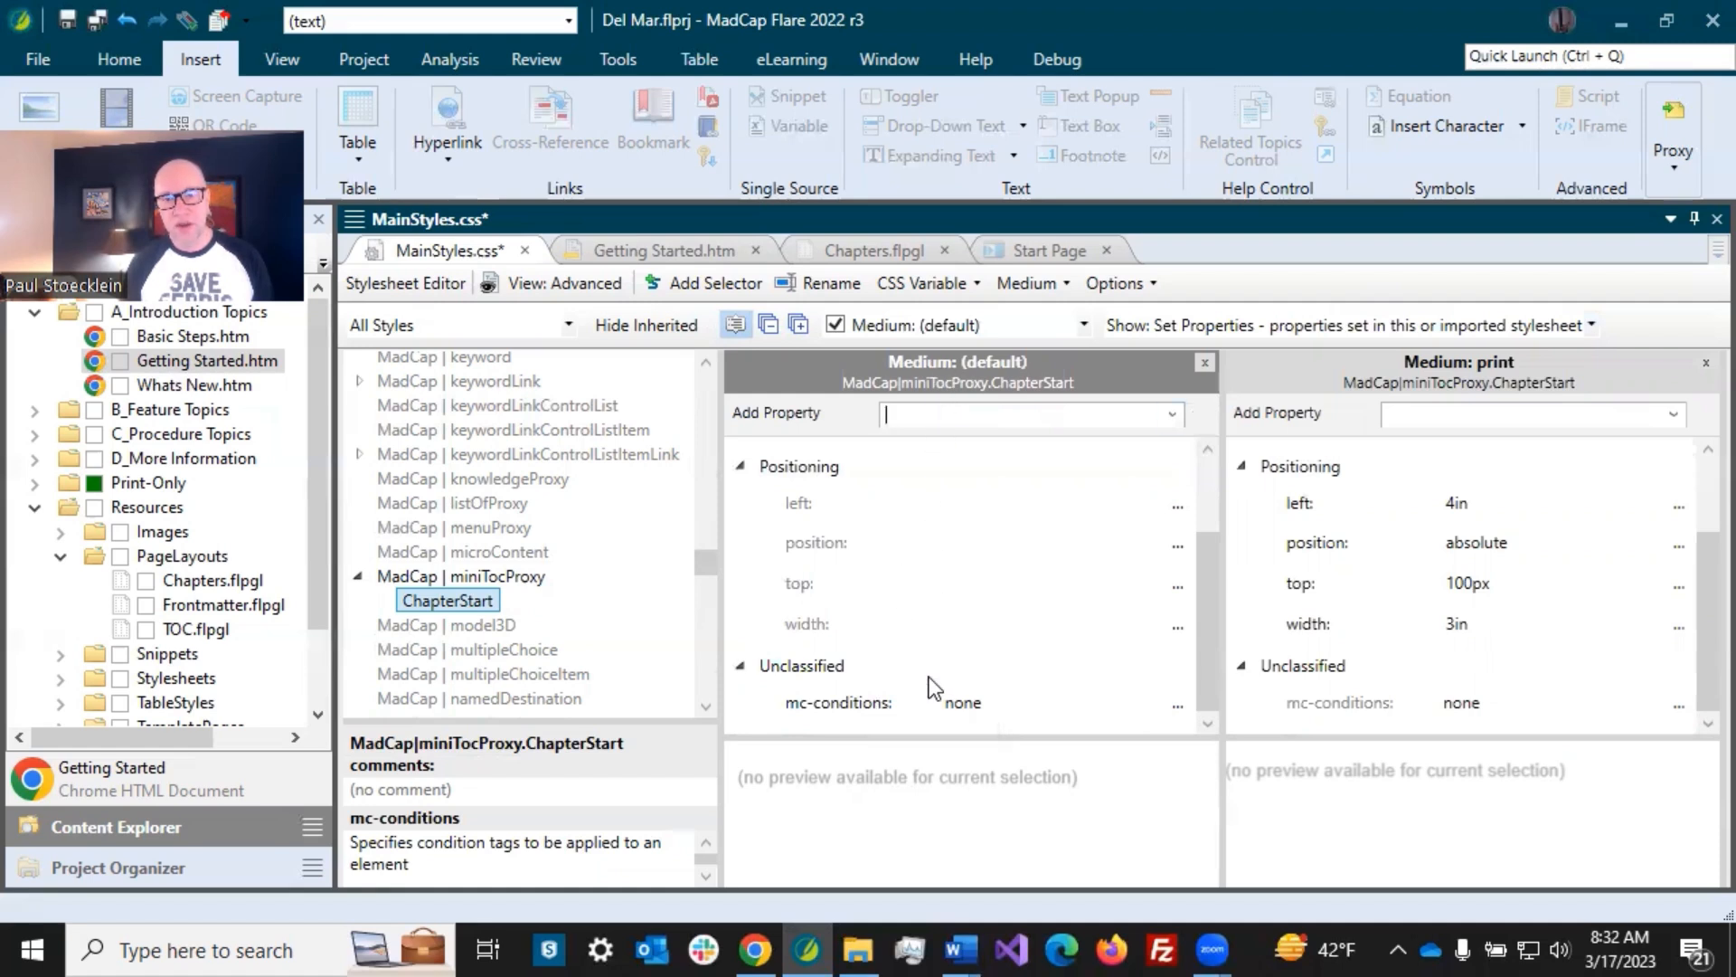
# - Set the ChapterStart class's mc-conditions property to the General.PrintOnly condition tag in the default medium and save the stylesheet
pyautogui.click(940, 704)
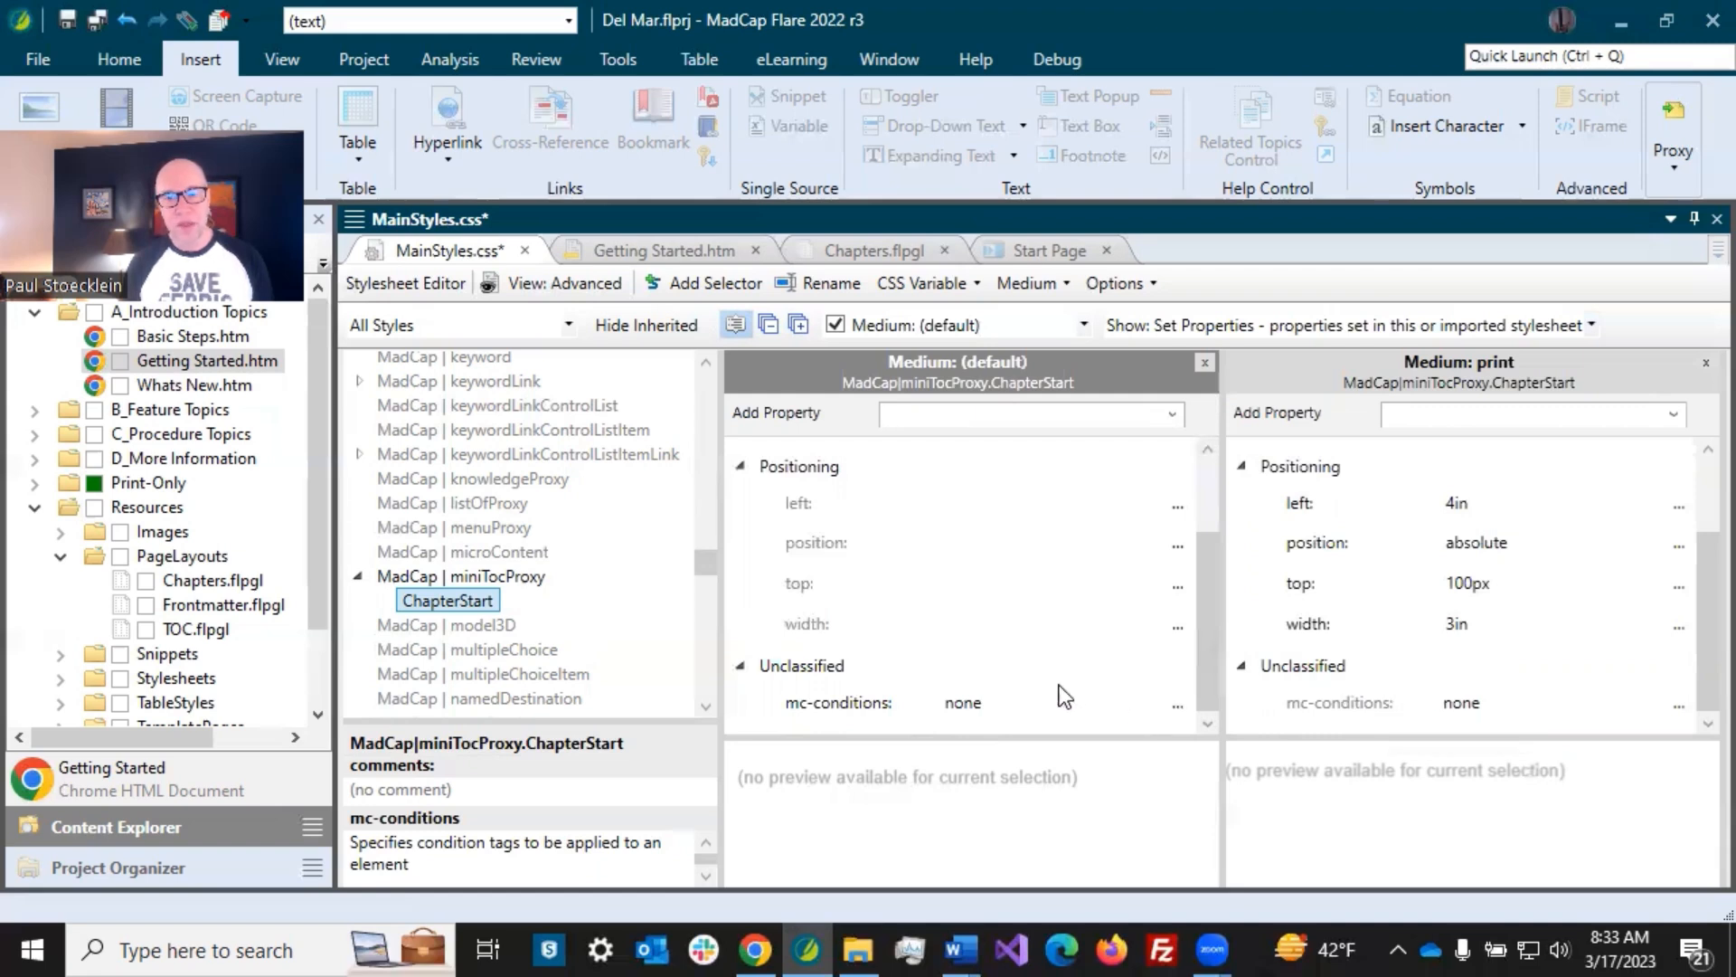
pyautogui.click(1177, 701)
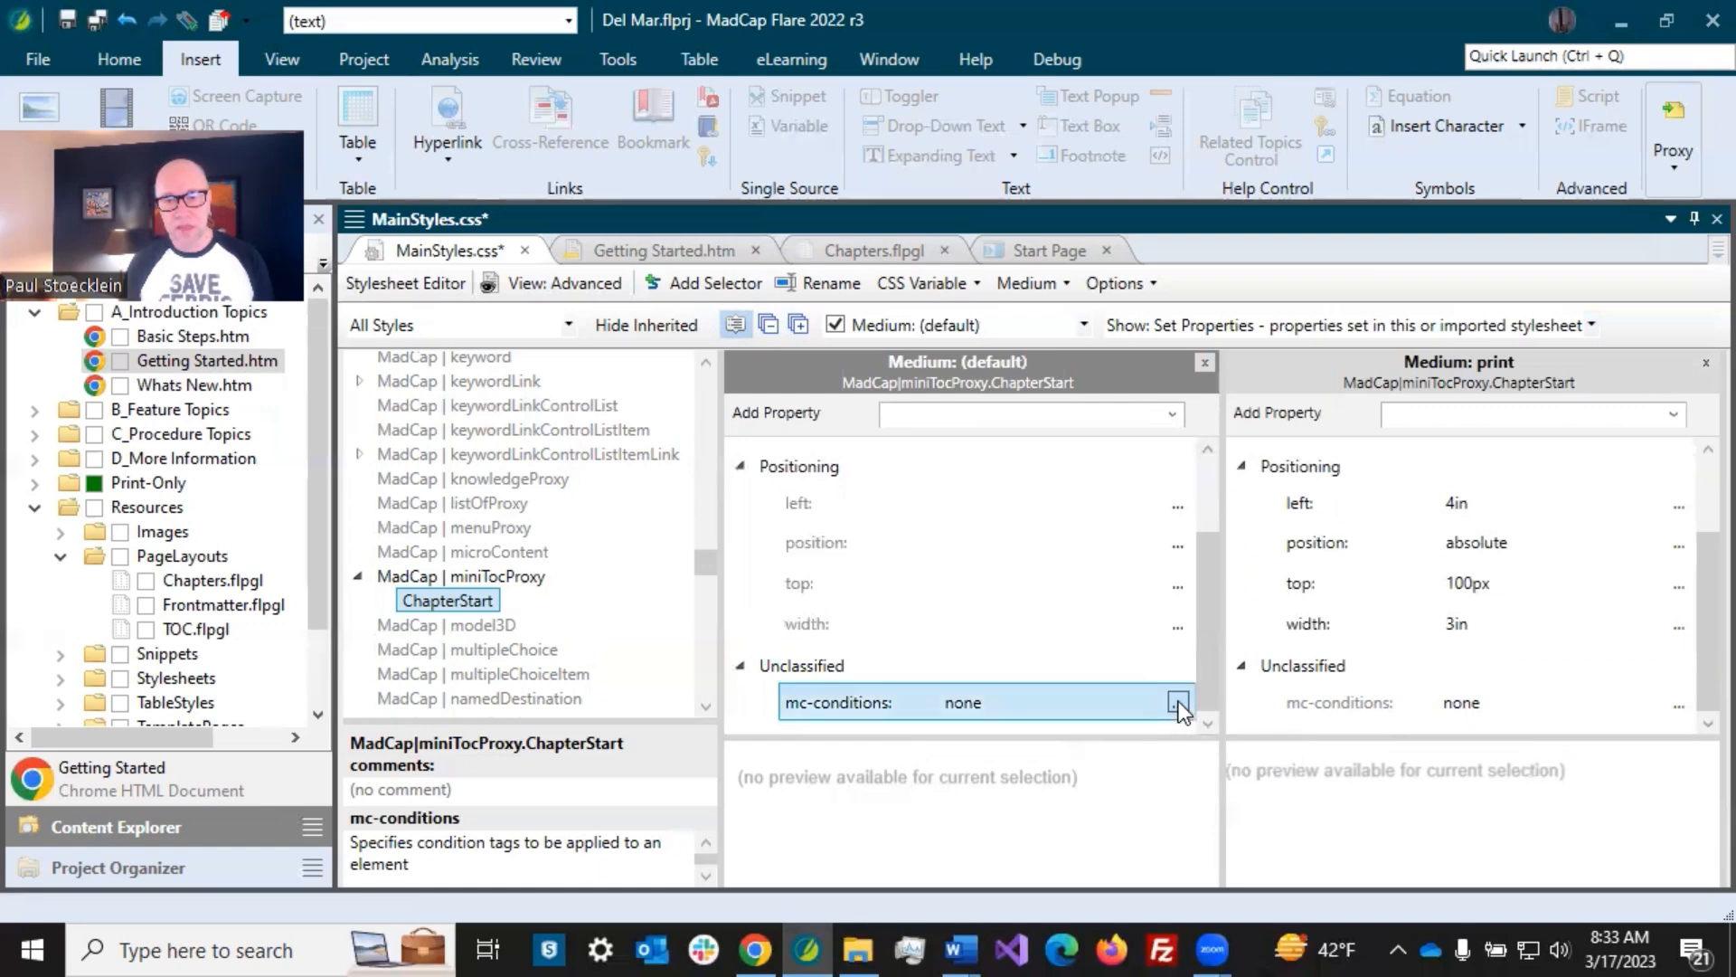
pyautogui.click(981, 378)
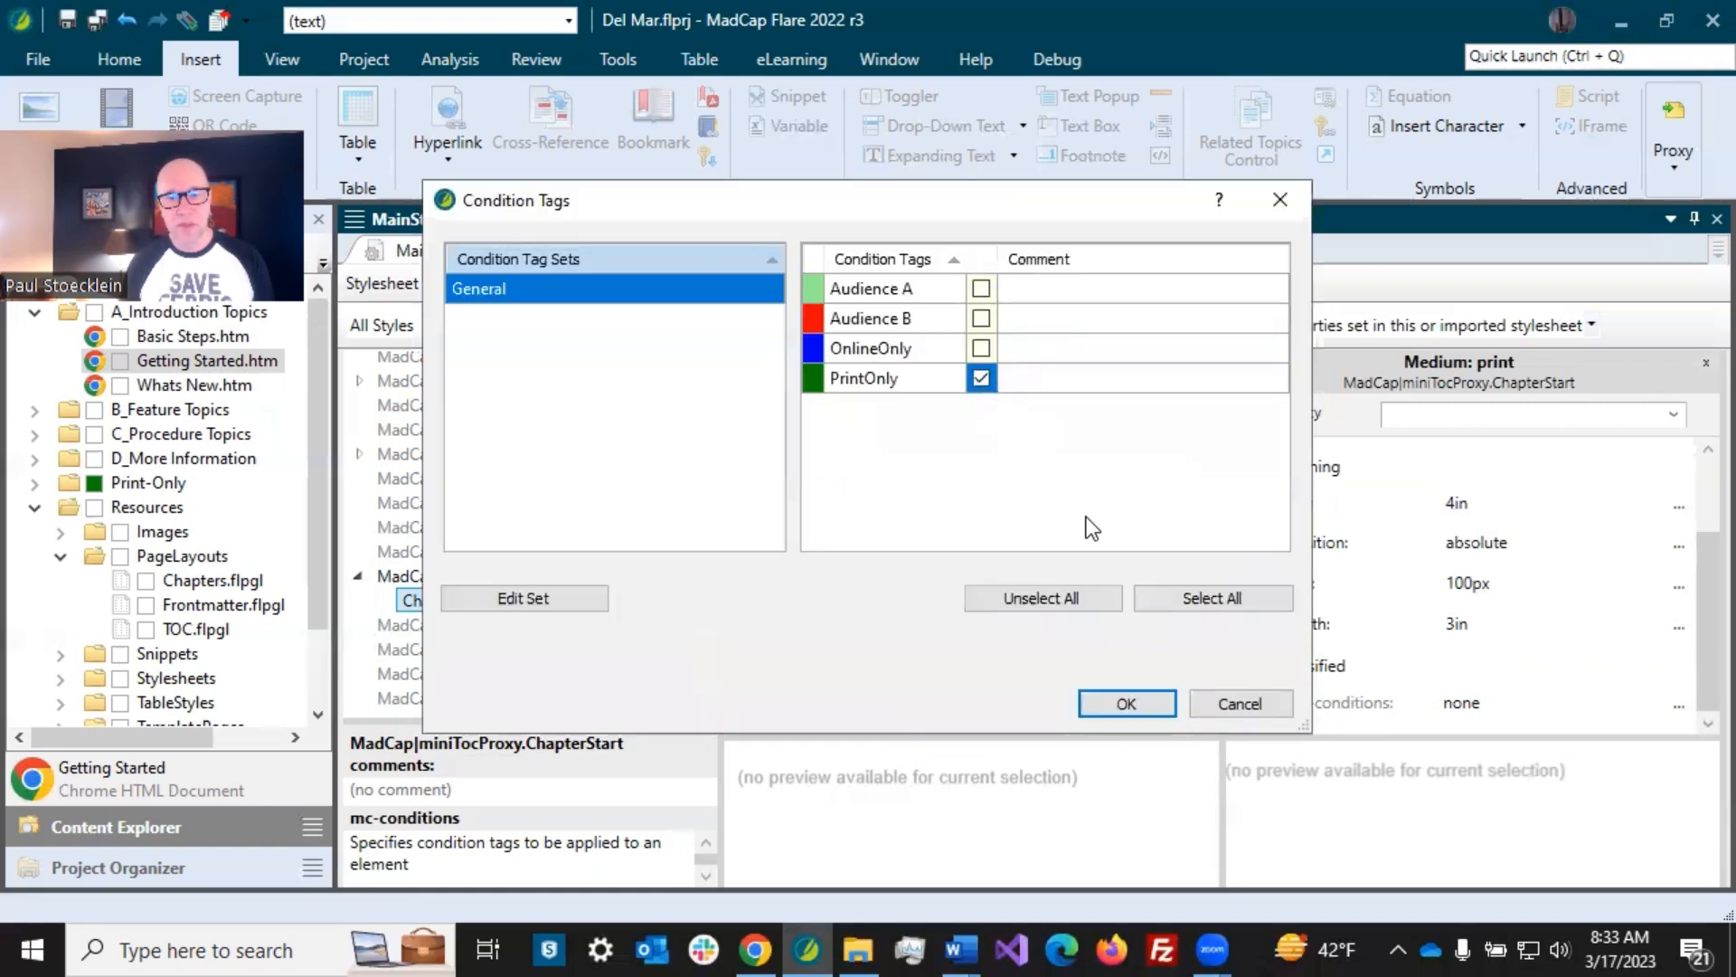
pyautogui.click(1127, 706)
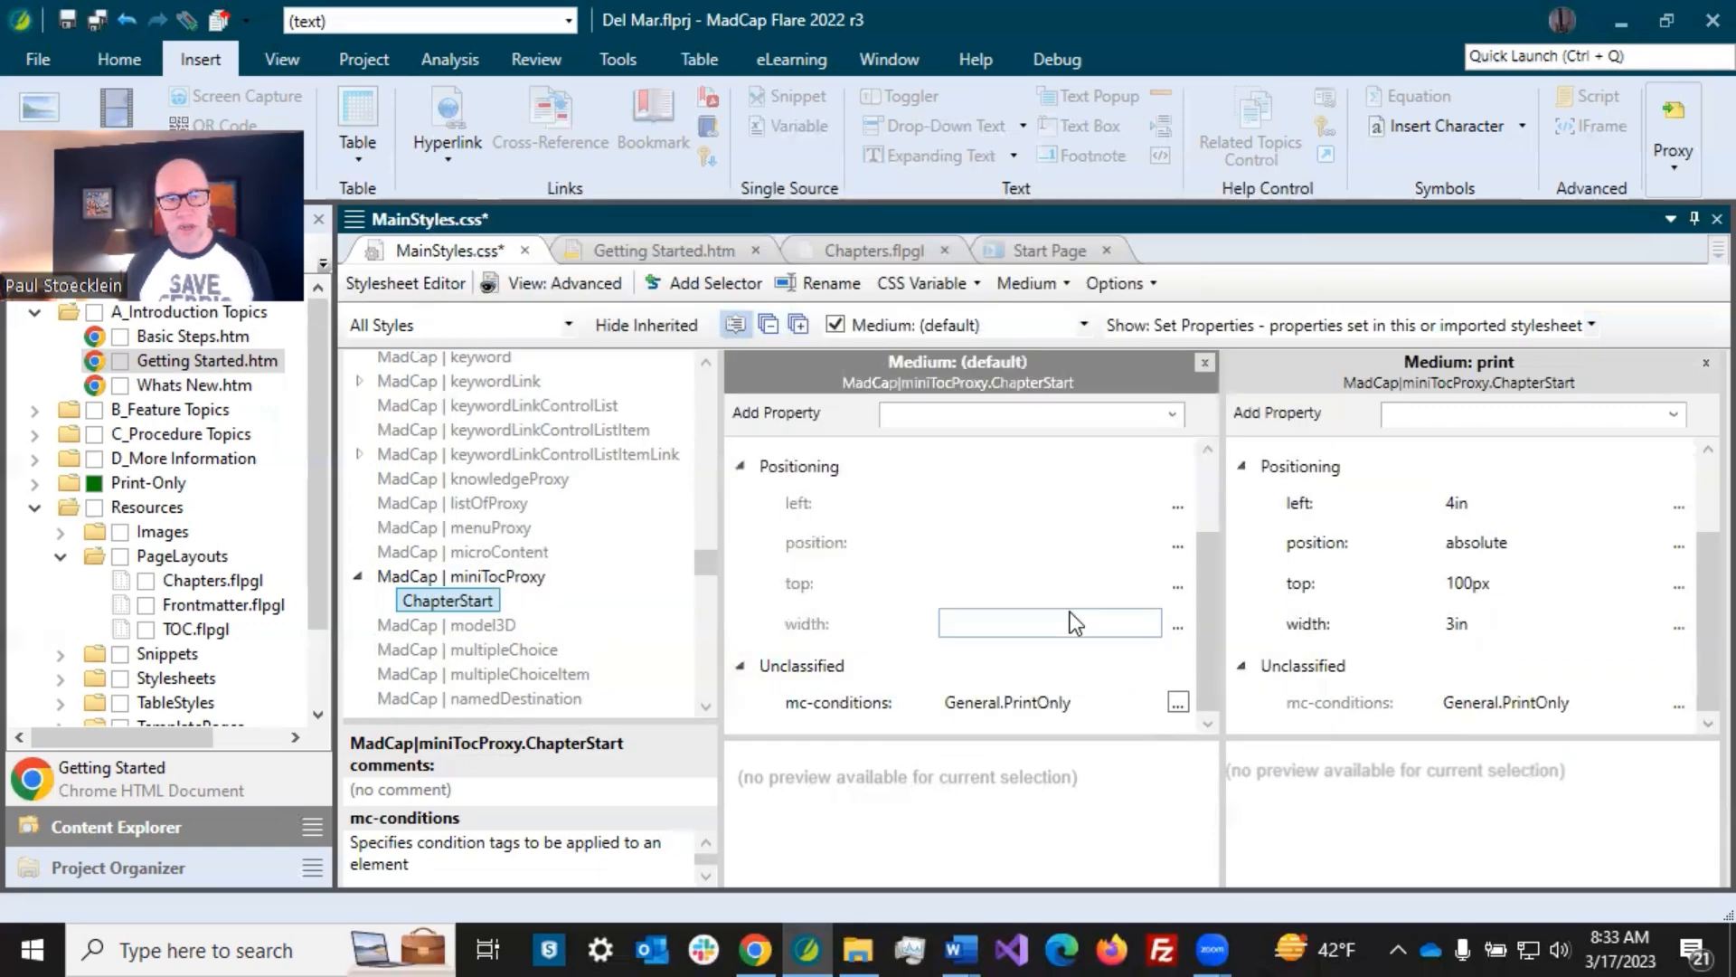
pyautogui.click(96, 19)
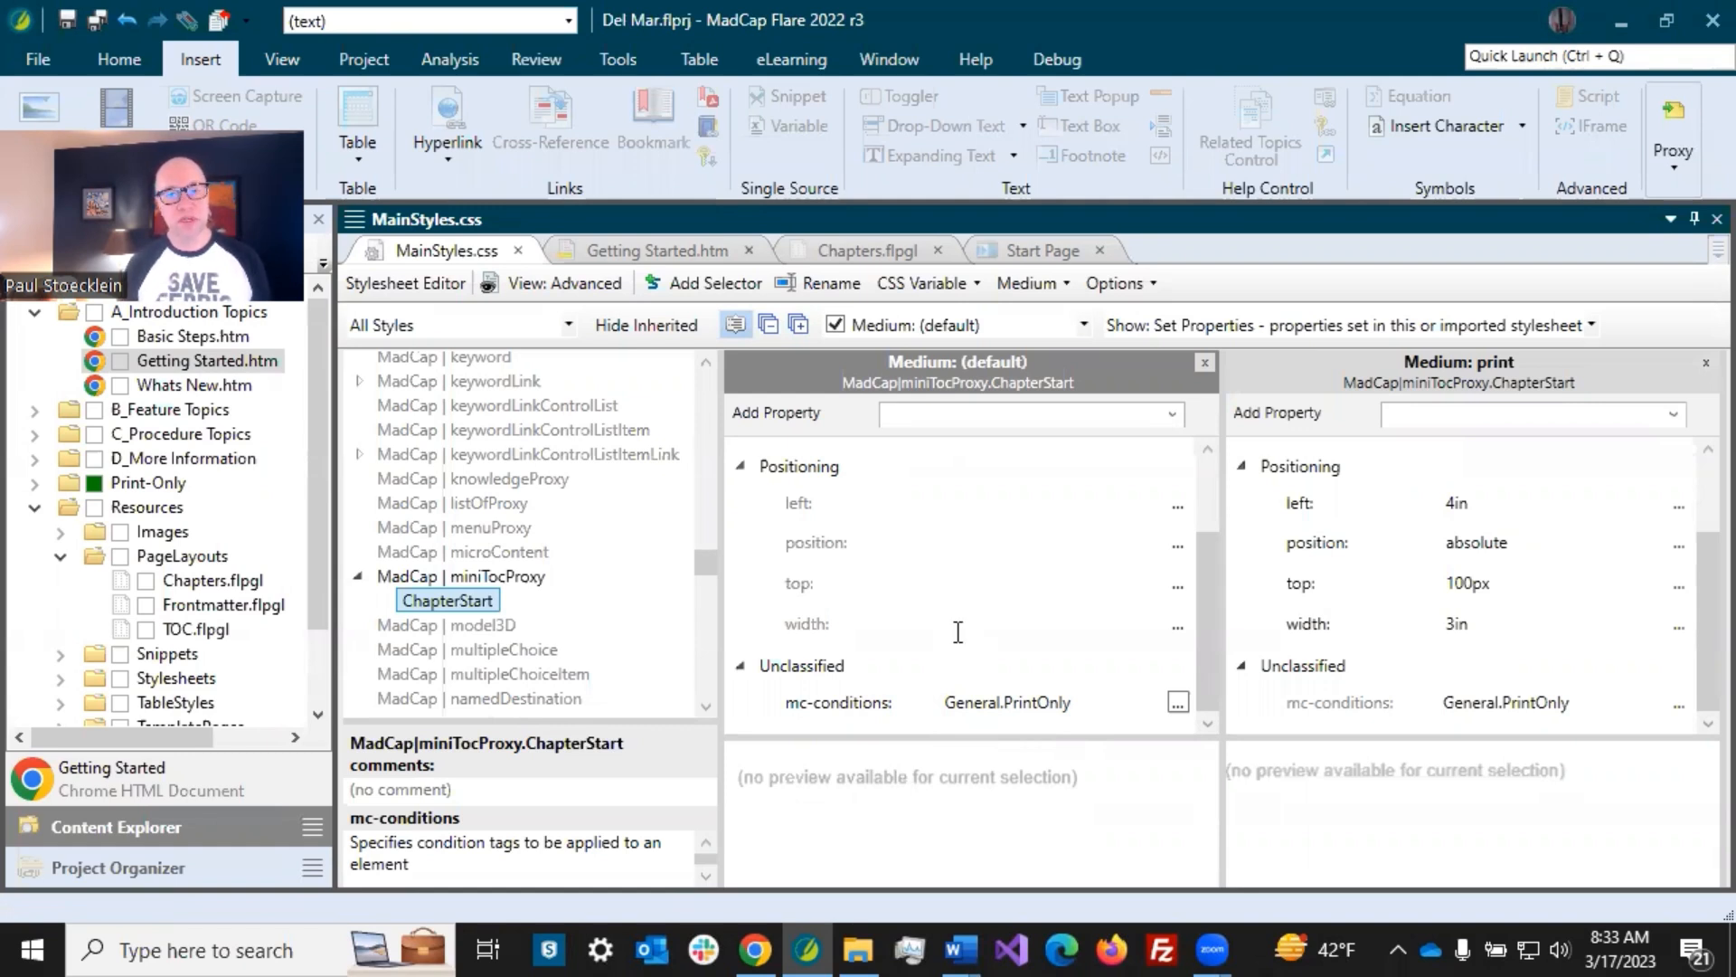
pyautogui.click(909, 541)
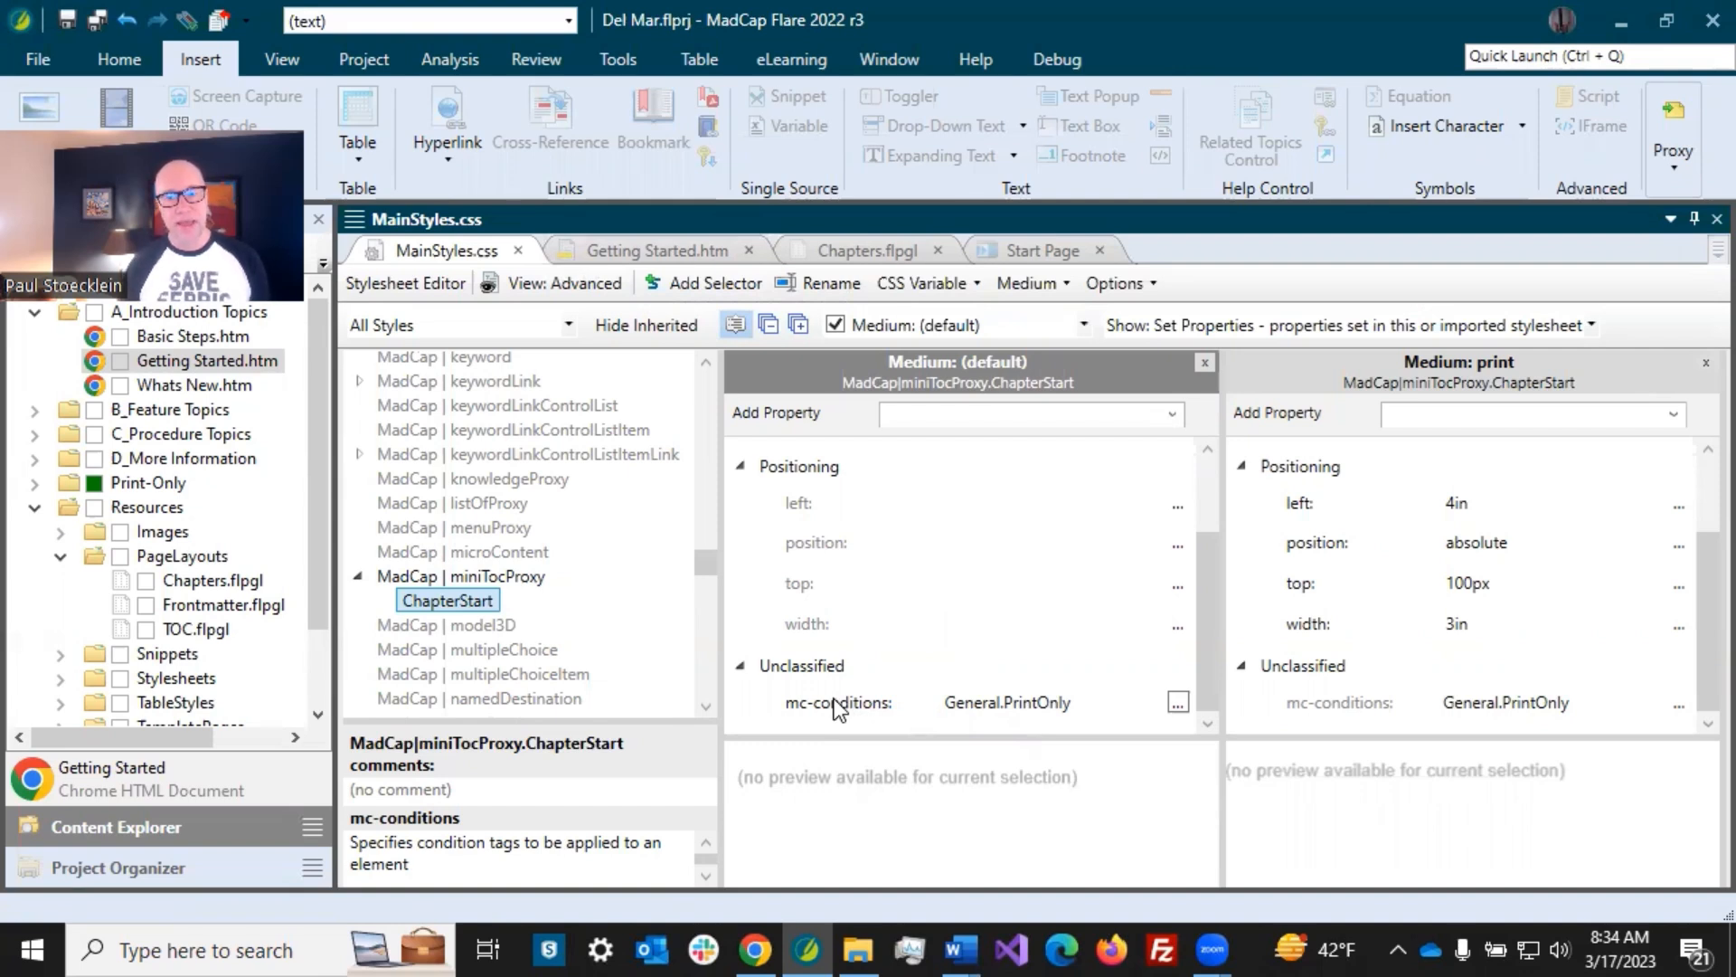
pyautogui.click(1049, 702)
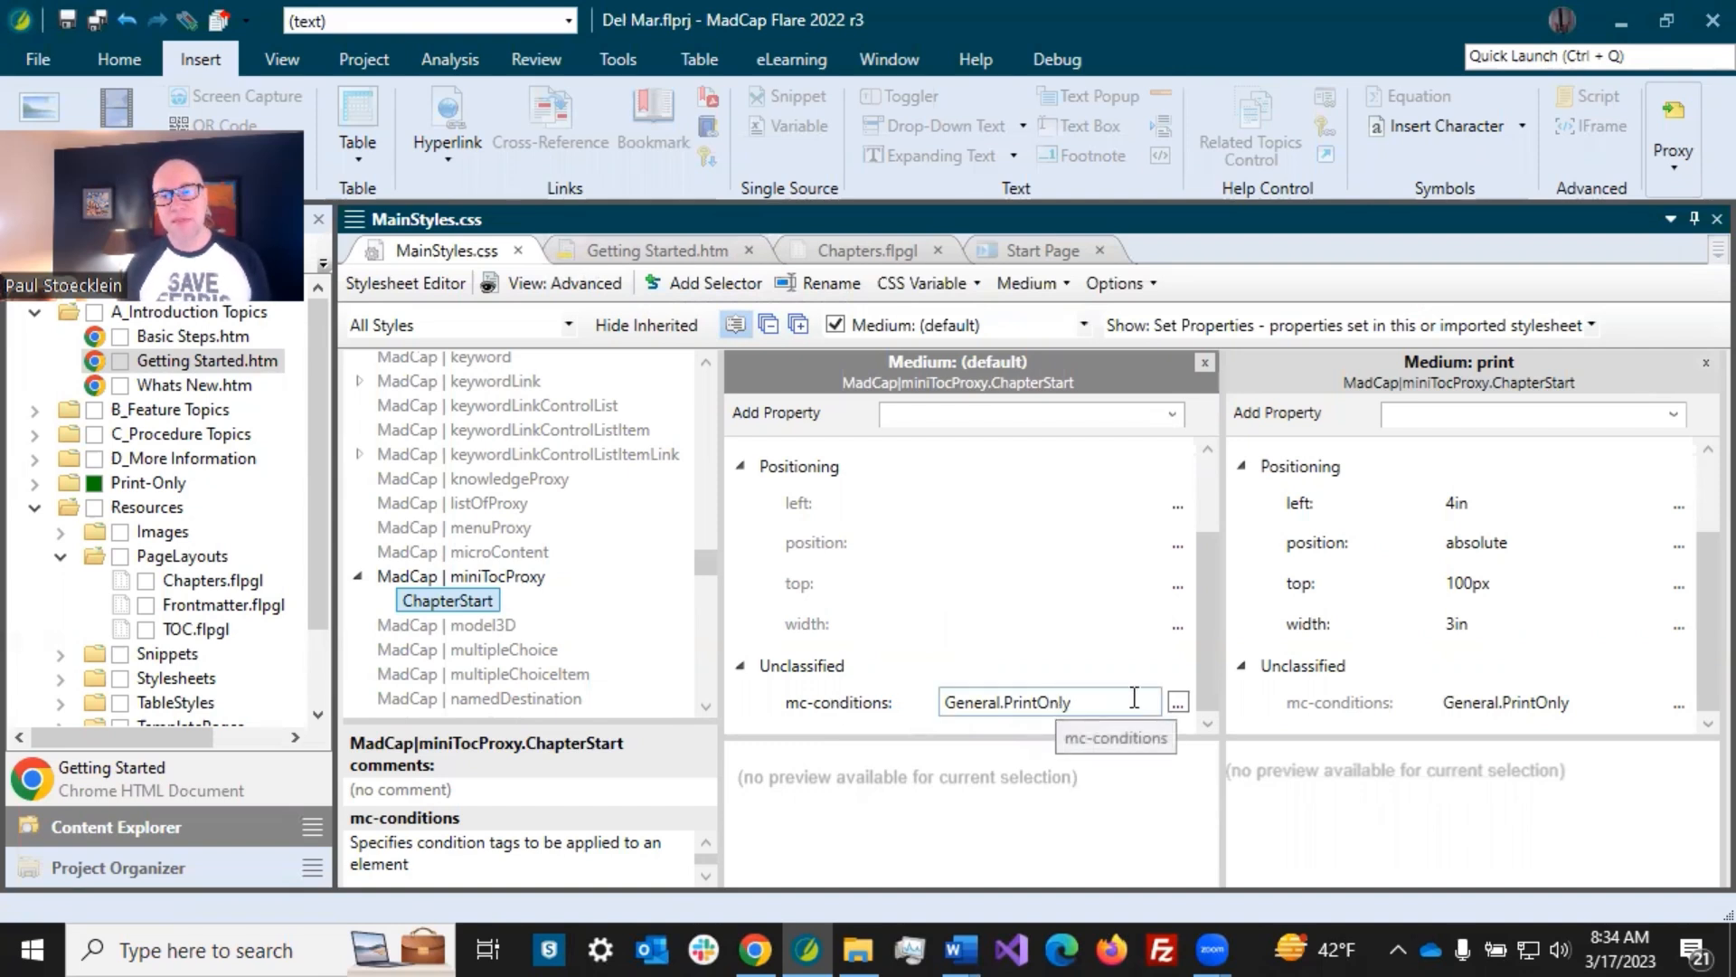
pyautogui.click(949, 546)
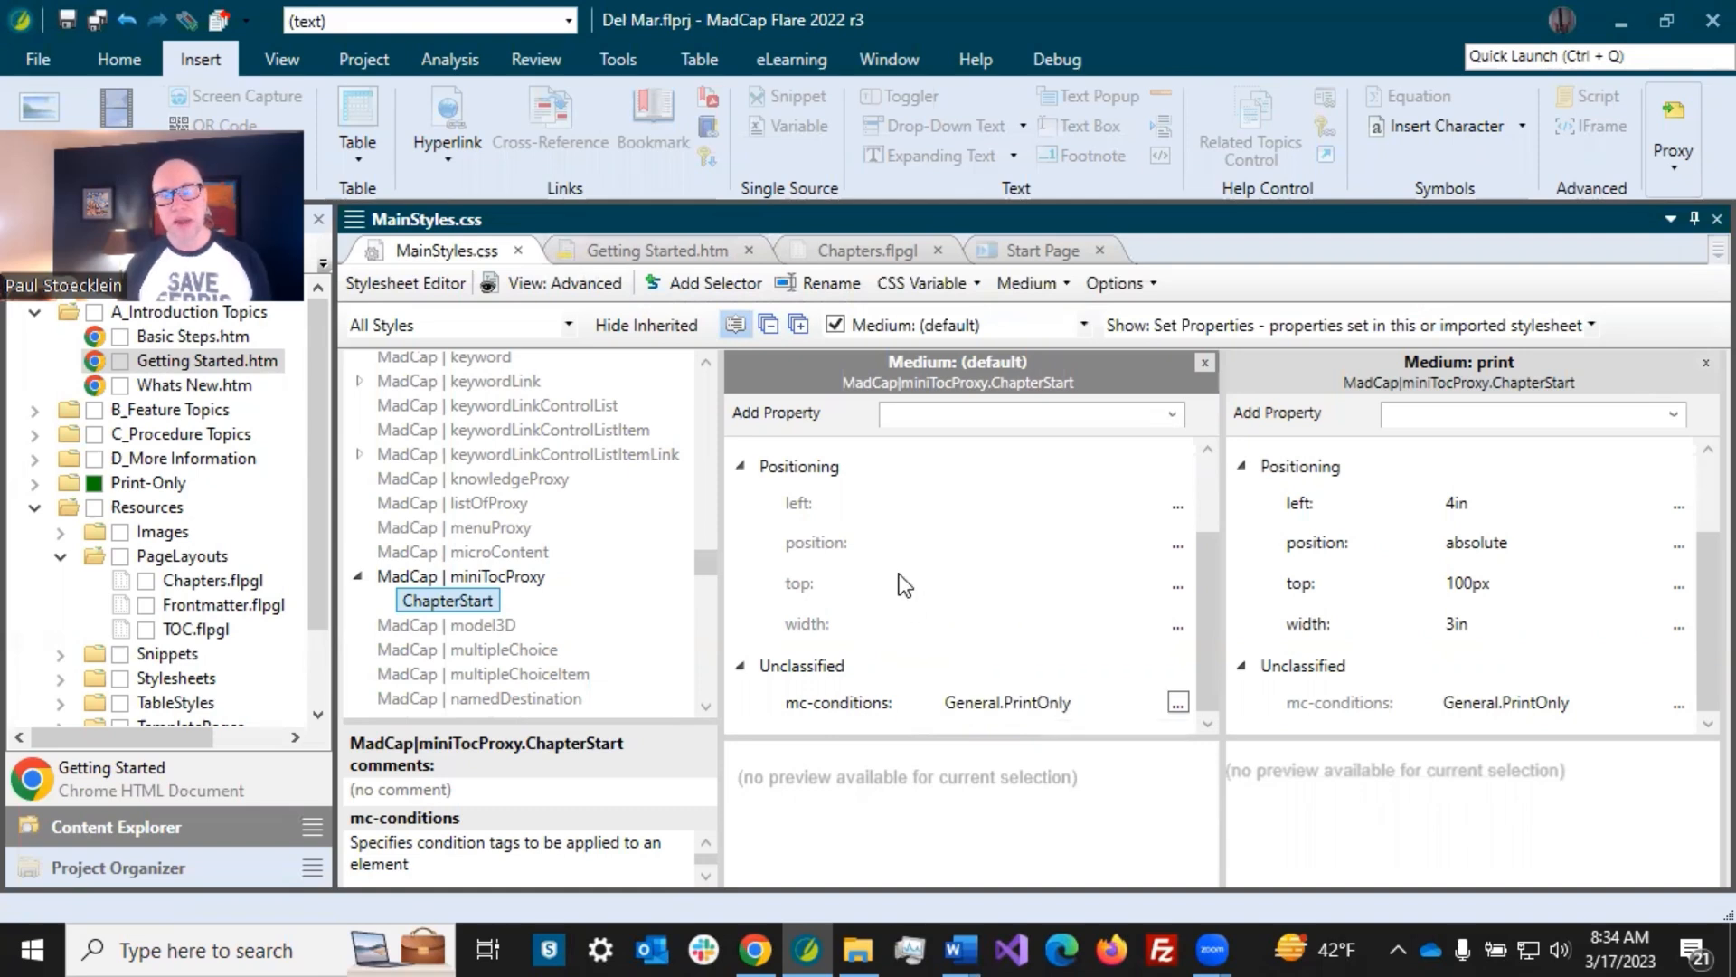
# - Assign the ChapterStart stylesheet class to the mini-TOC proxy in the Getting Started topic
pyautogui.click(649, 249)
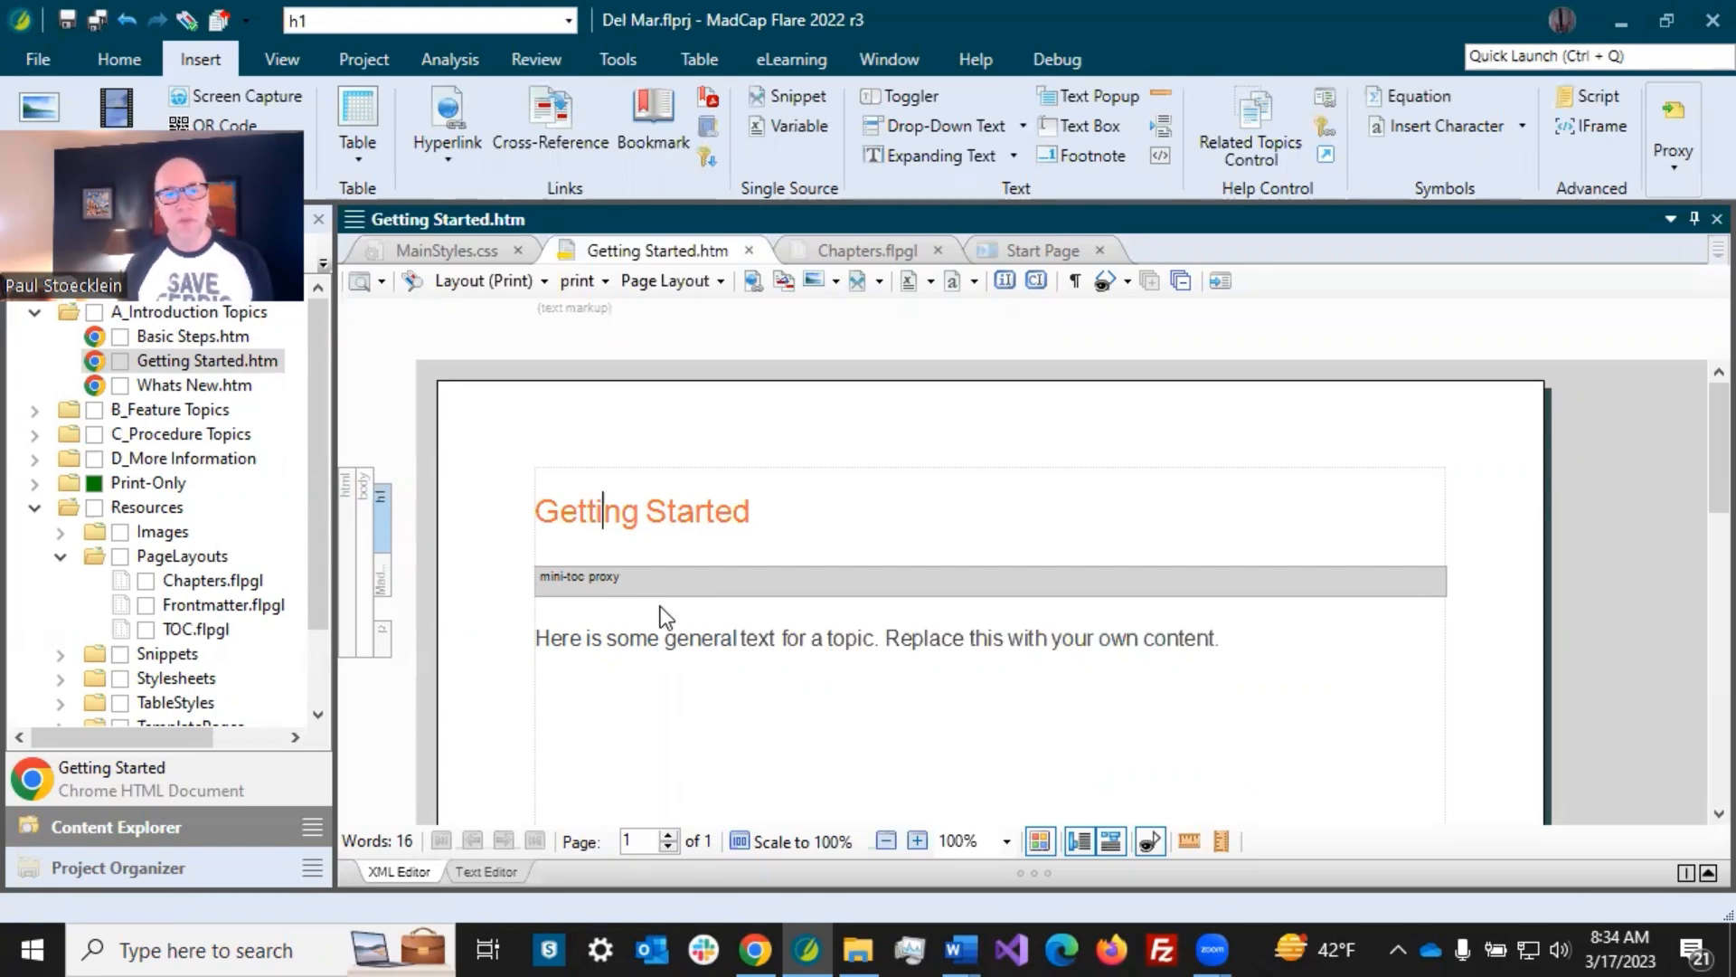
pyautogui.click(470, 248)
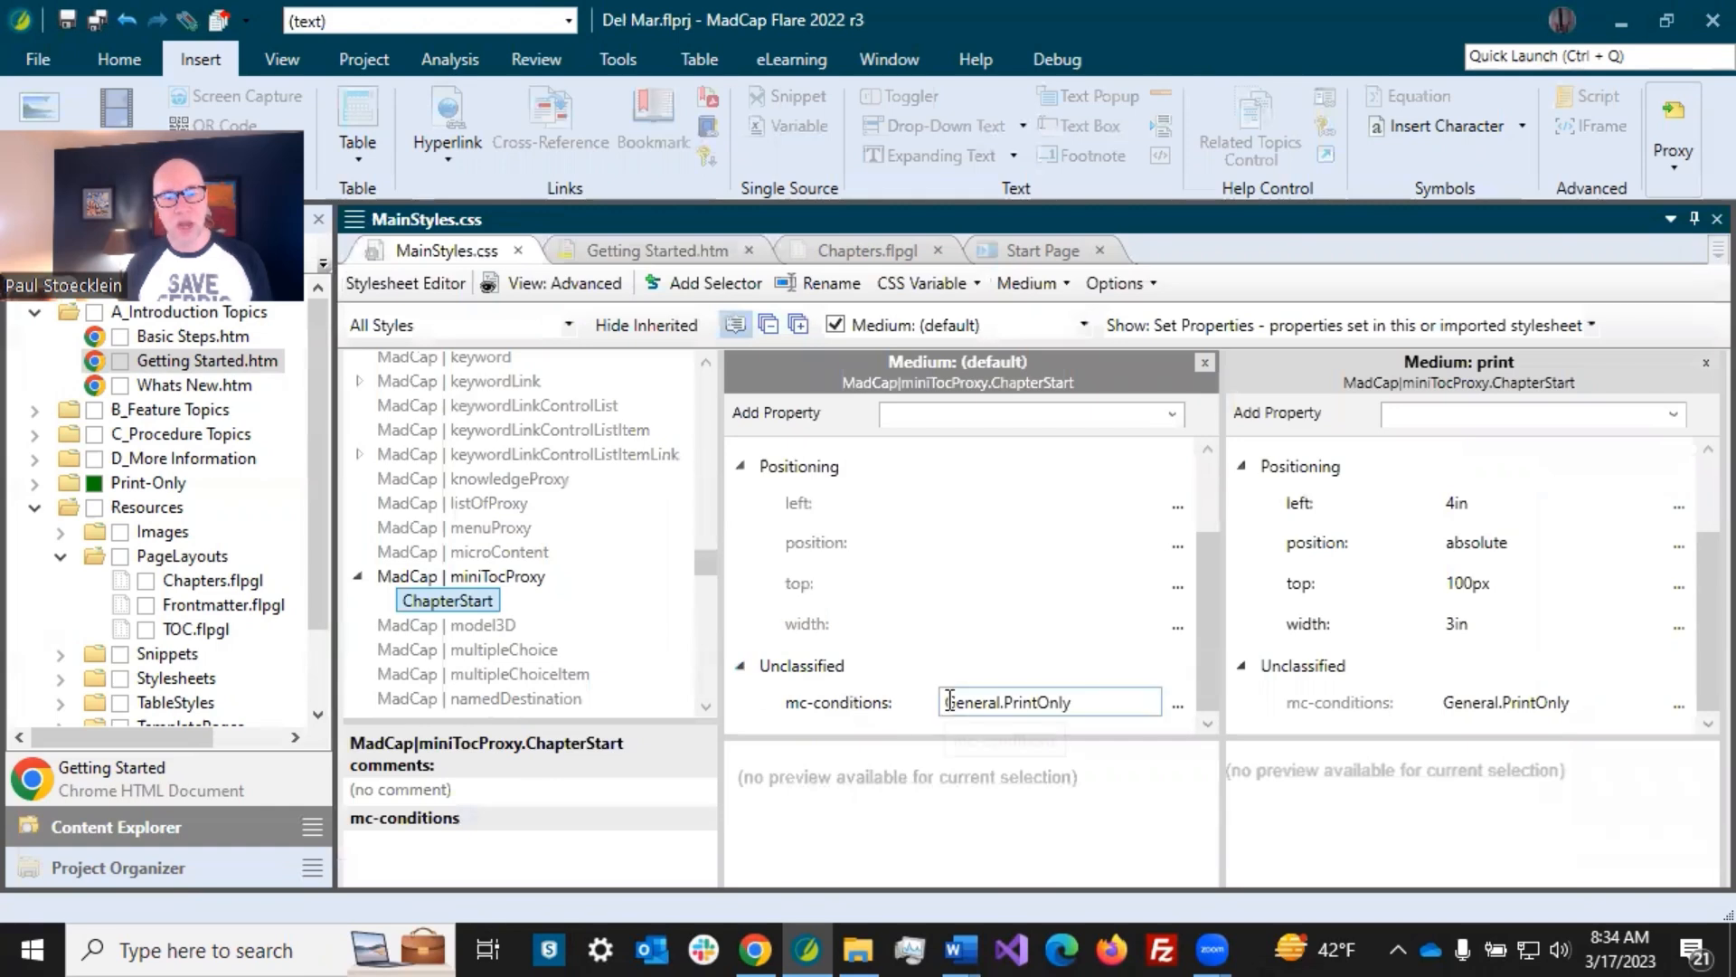
pyautogui.click(661, 248)
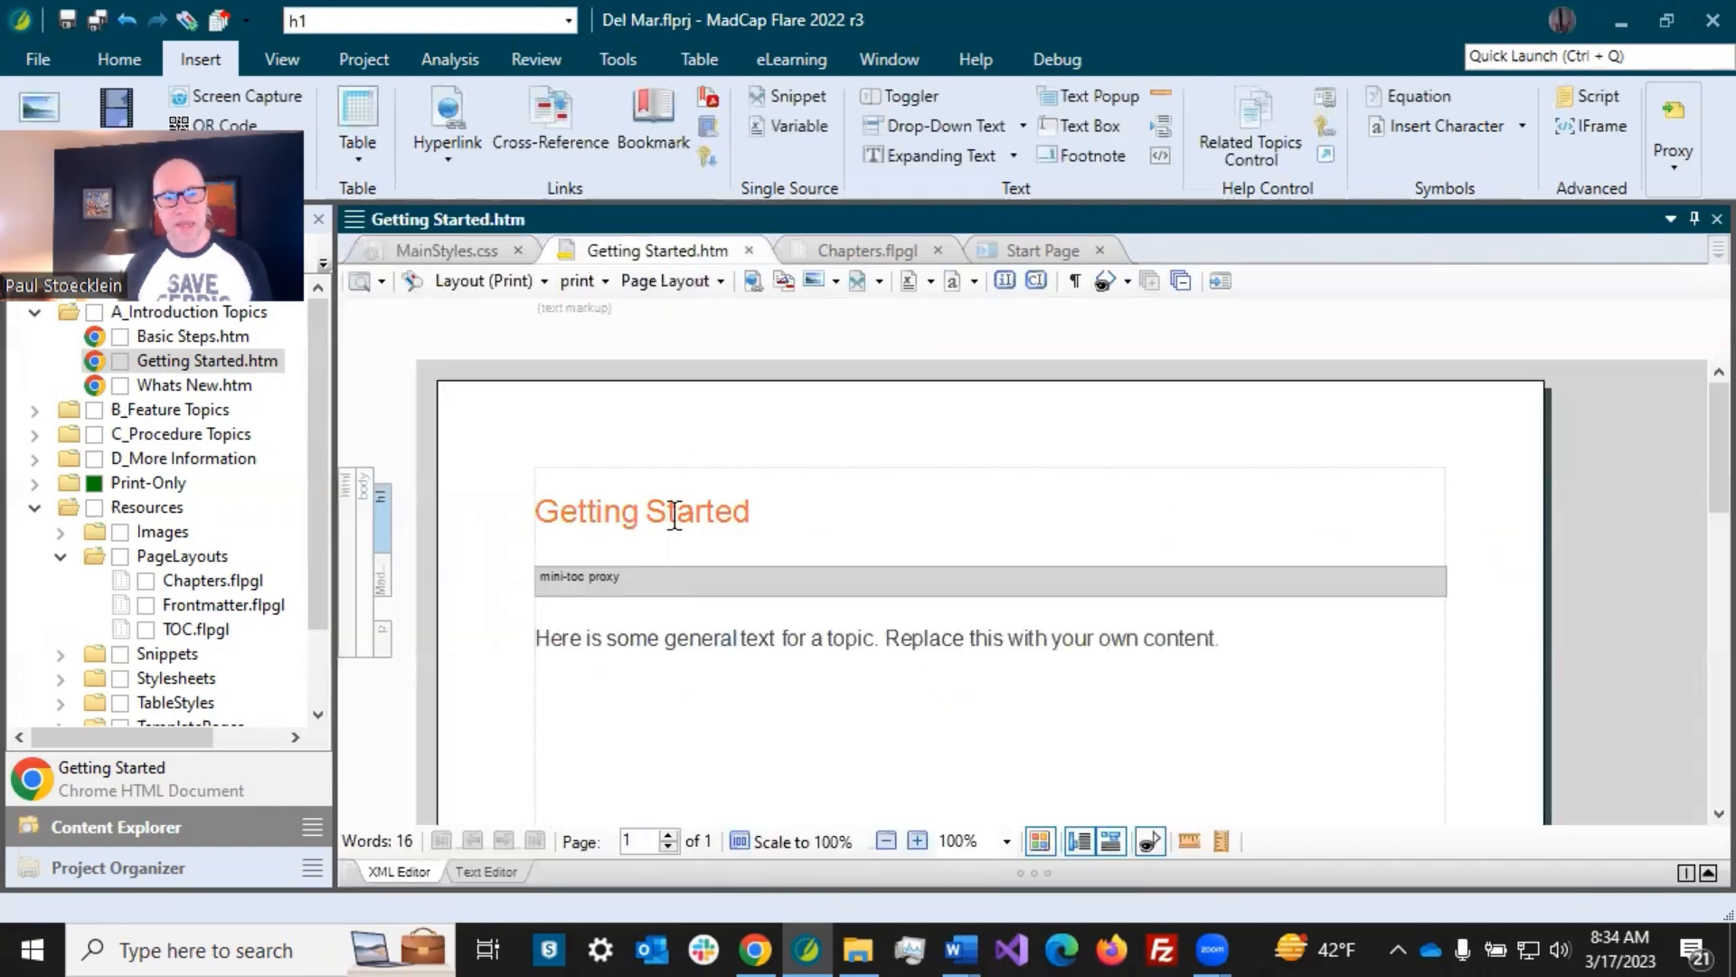
pyautogui.rightClick(660, 582)
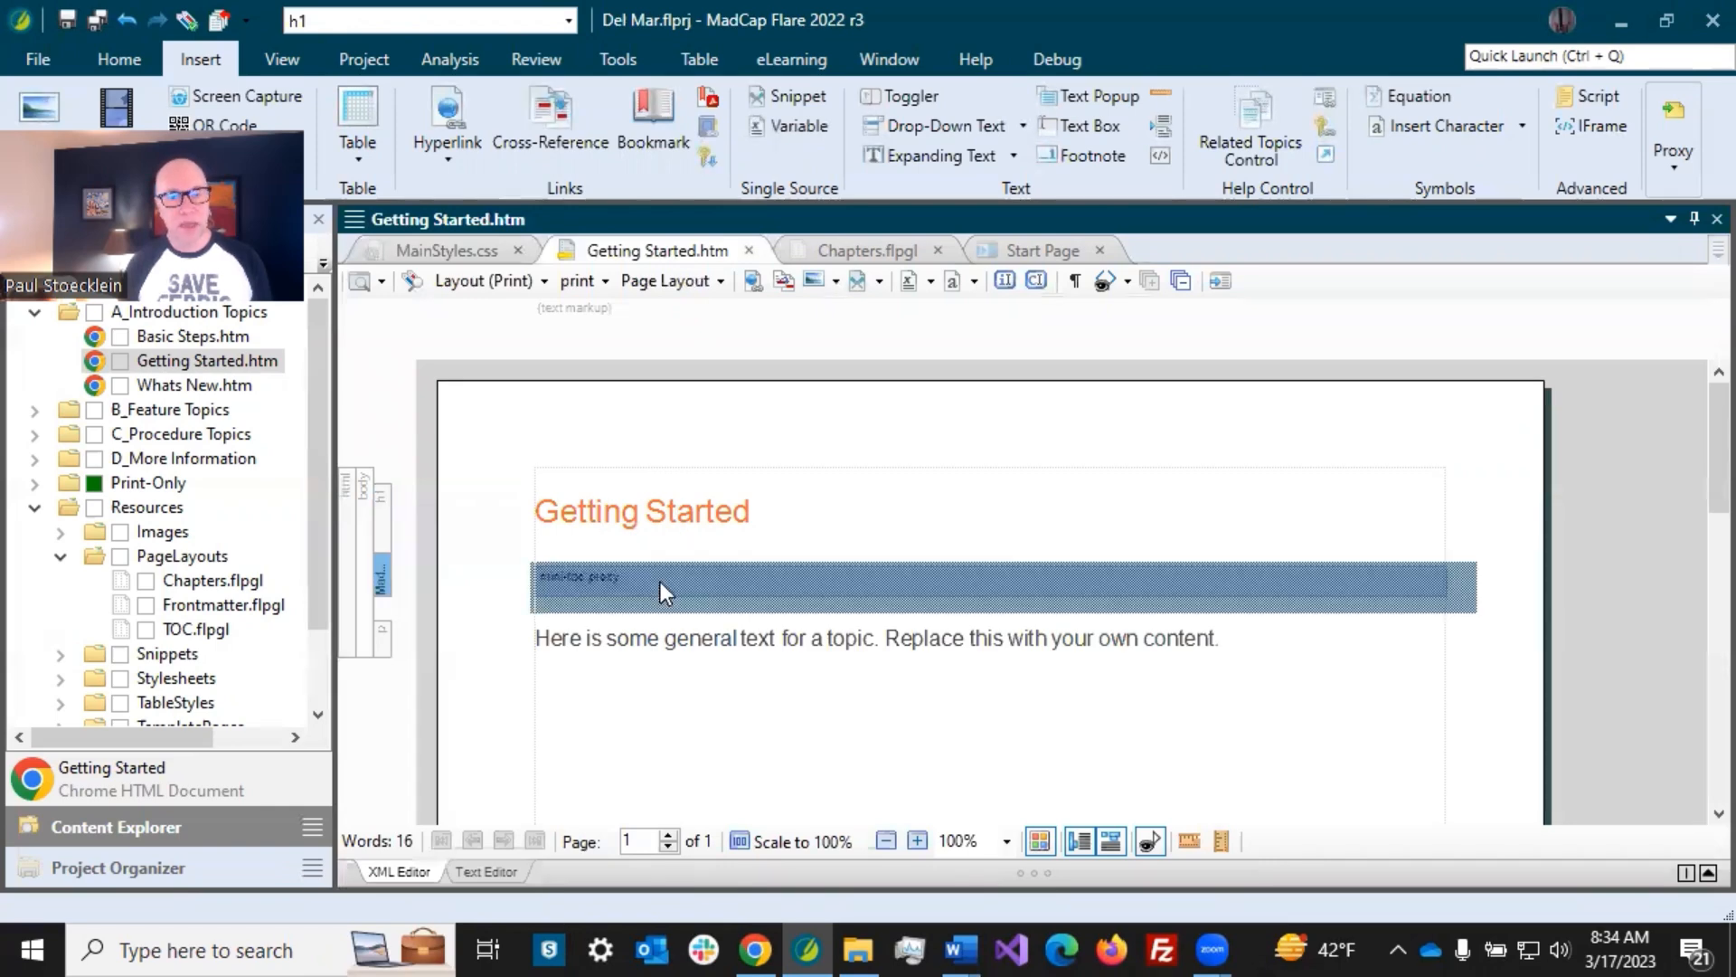
pyautogui.click(780, 707)
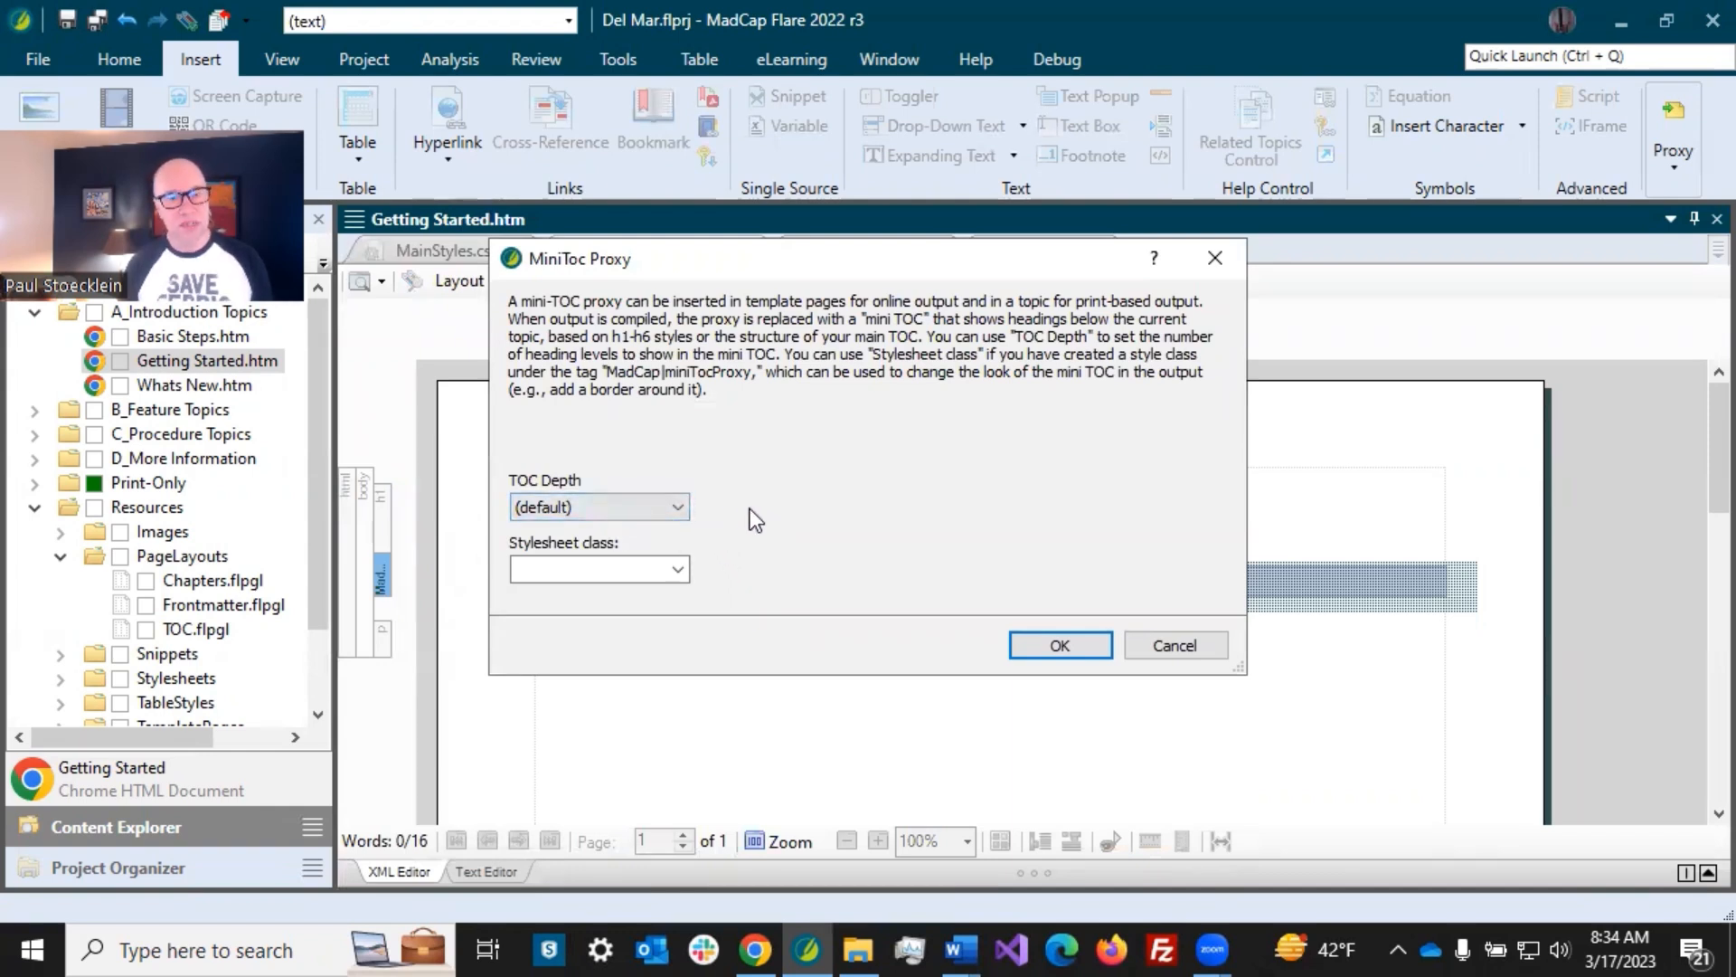
pyautogui.click(680, 566)
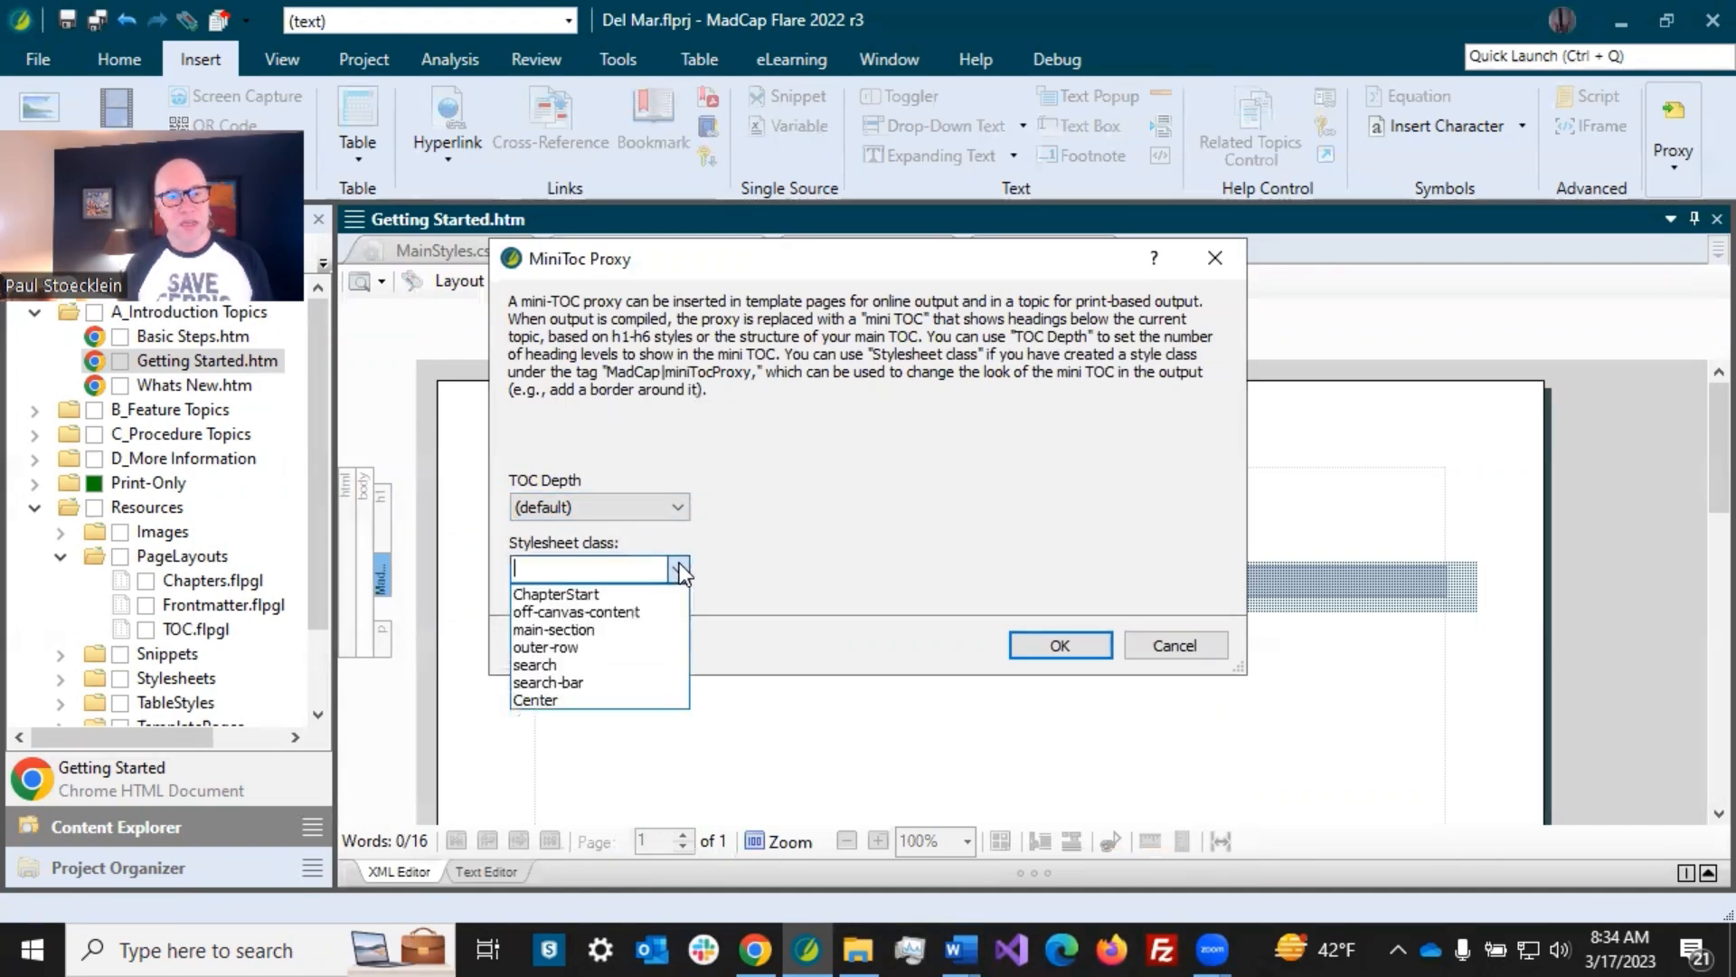
pyautogui.click(563, 591)
pyautogui.click(1049, 644)
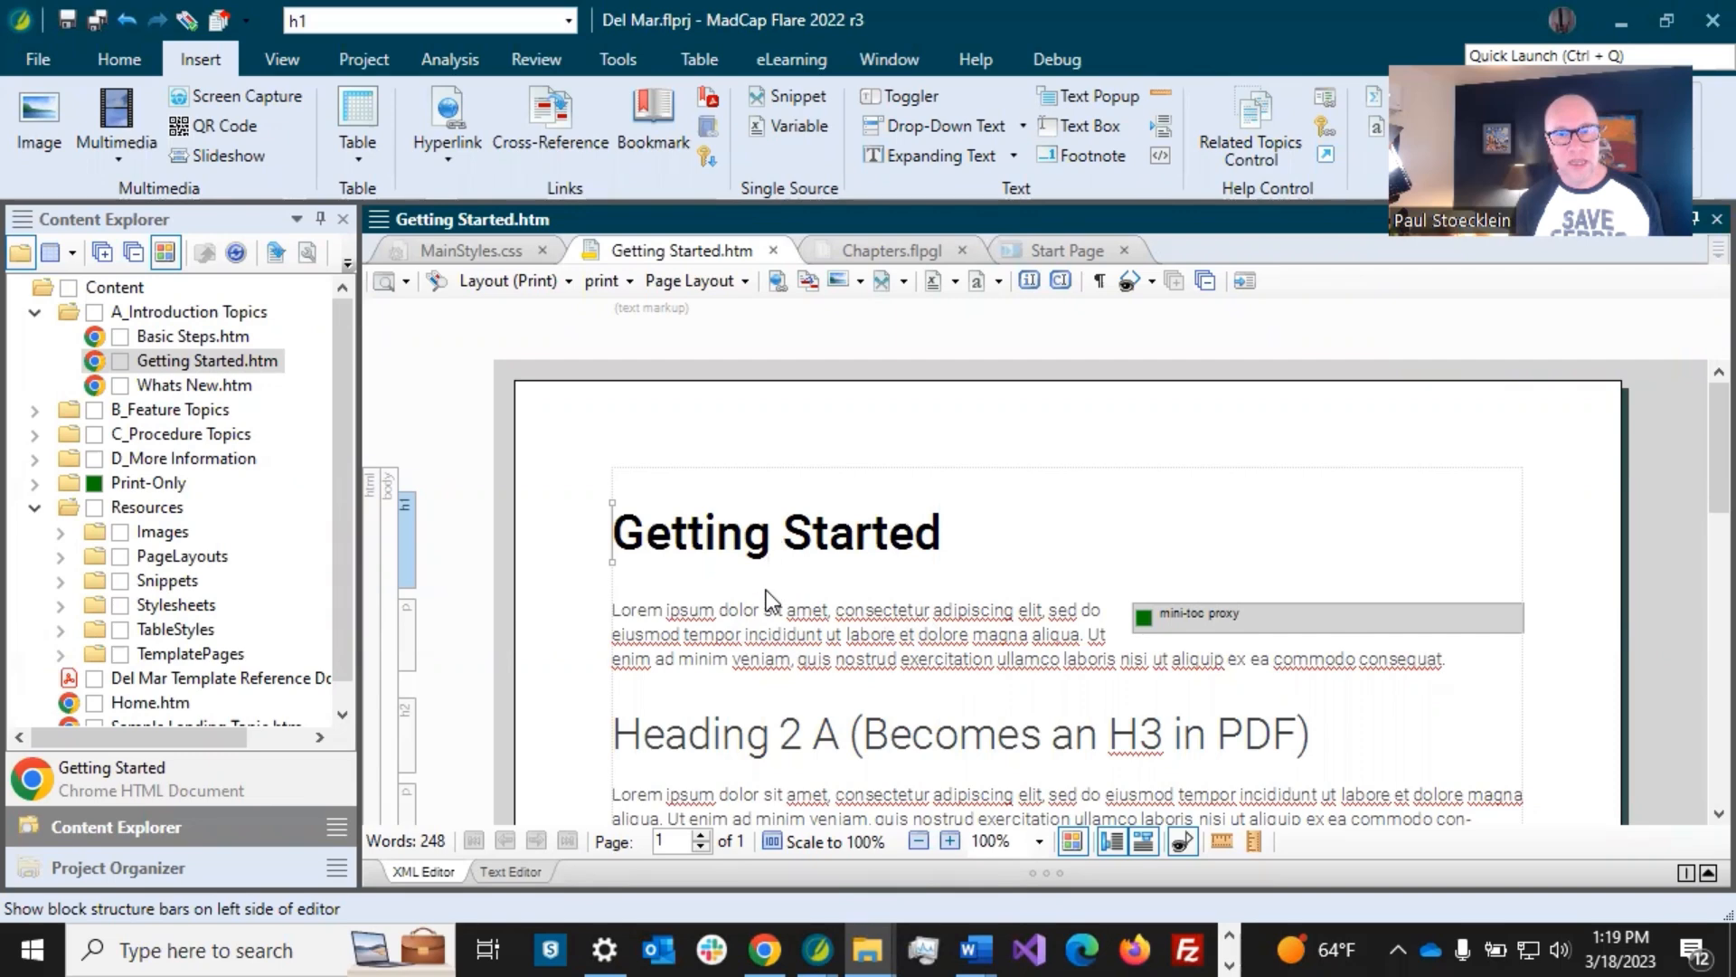
# - Look through the Getting Started topic's headings, paragraphs and bullet list in the print layout
pyautogui.click(759, 615)
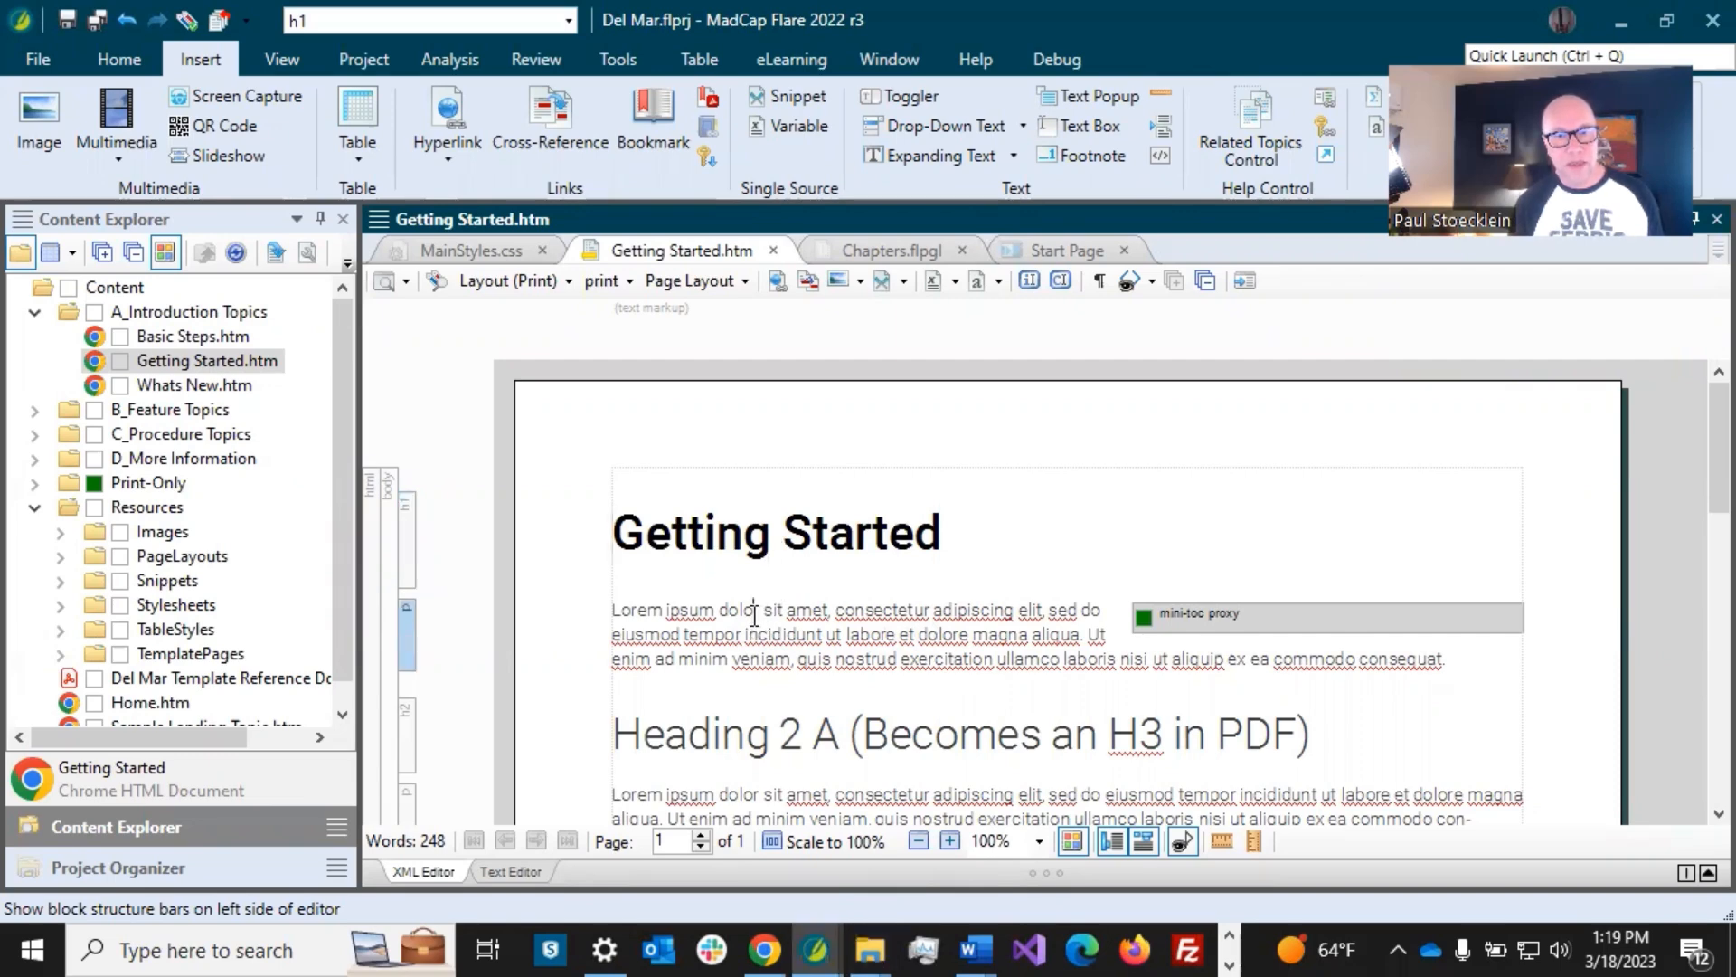
pyautogui.scroll(-3, 759, 615)
pyautogui.scroll(-3, 760, 615)
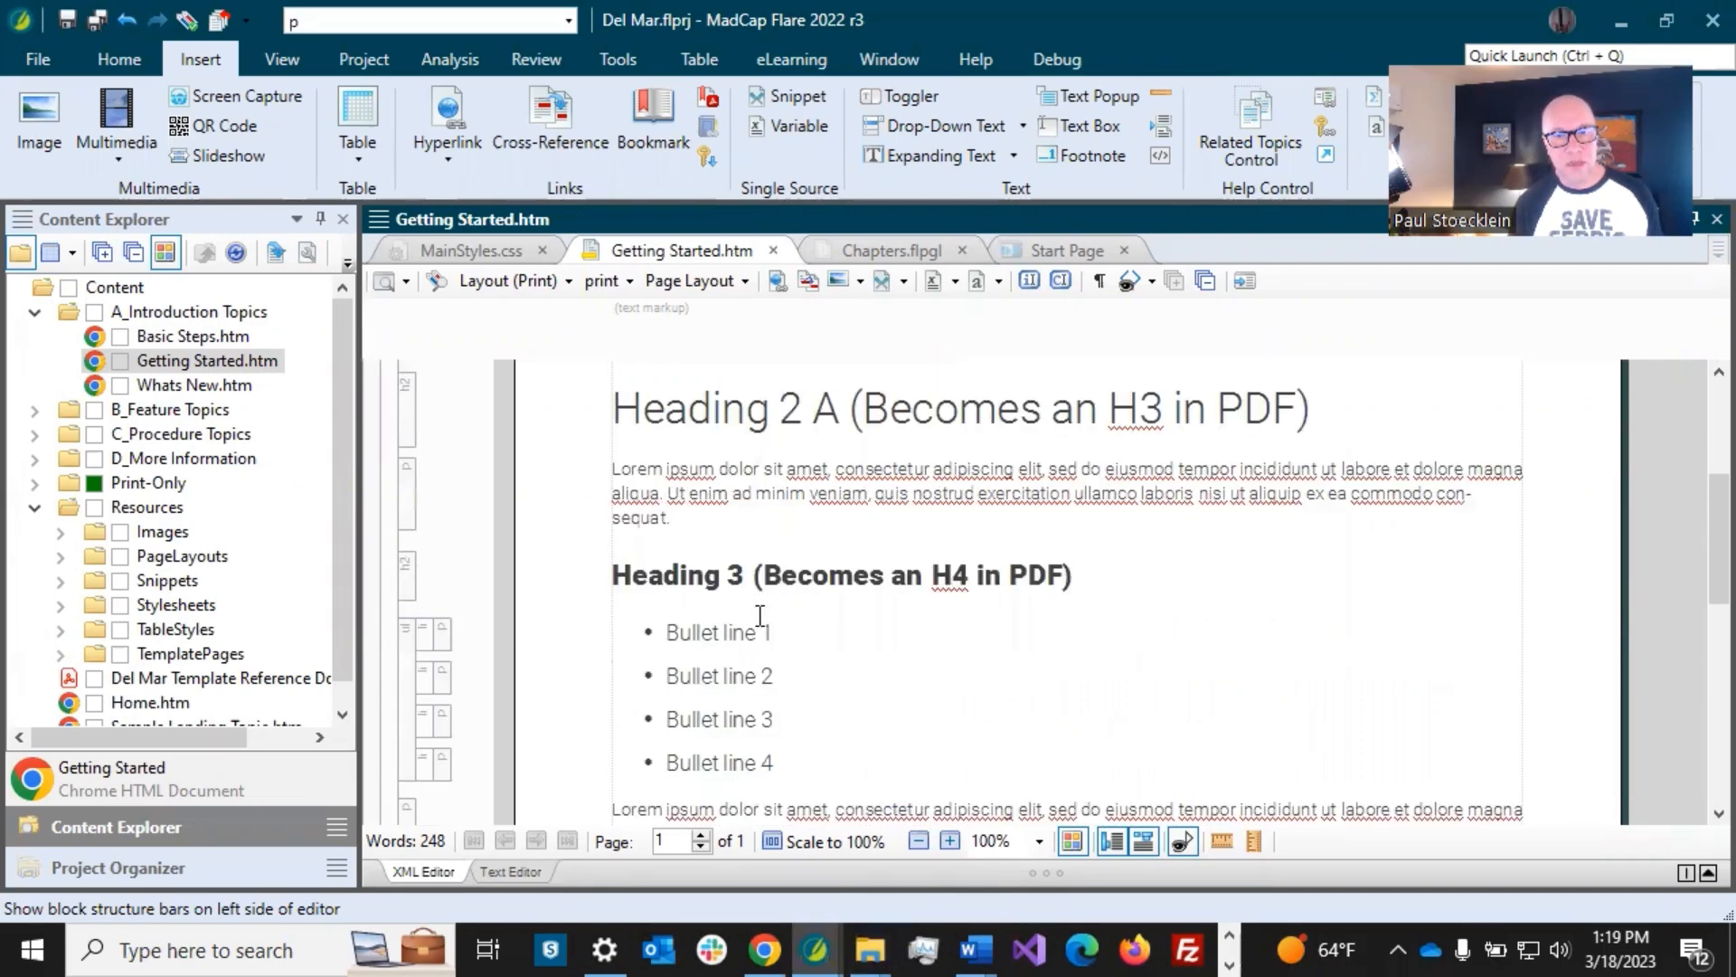
pyautogui.scroll(-9, 760, 615)
pyautogui.scroll(15, 760, 615)
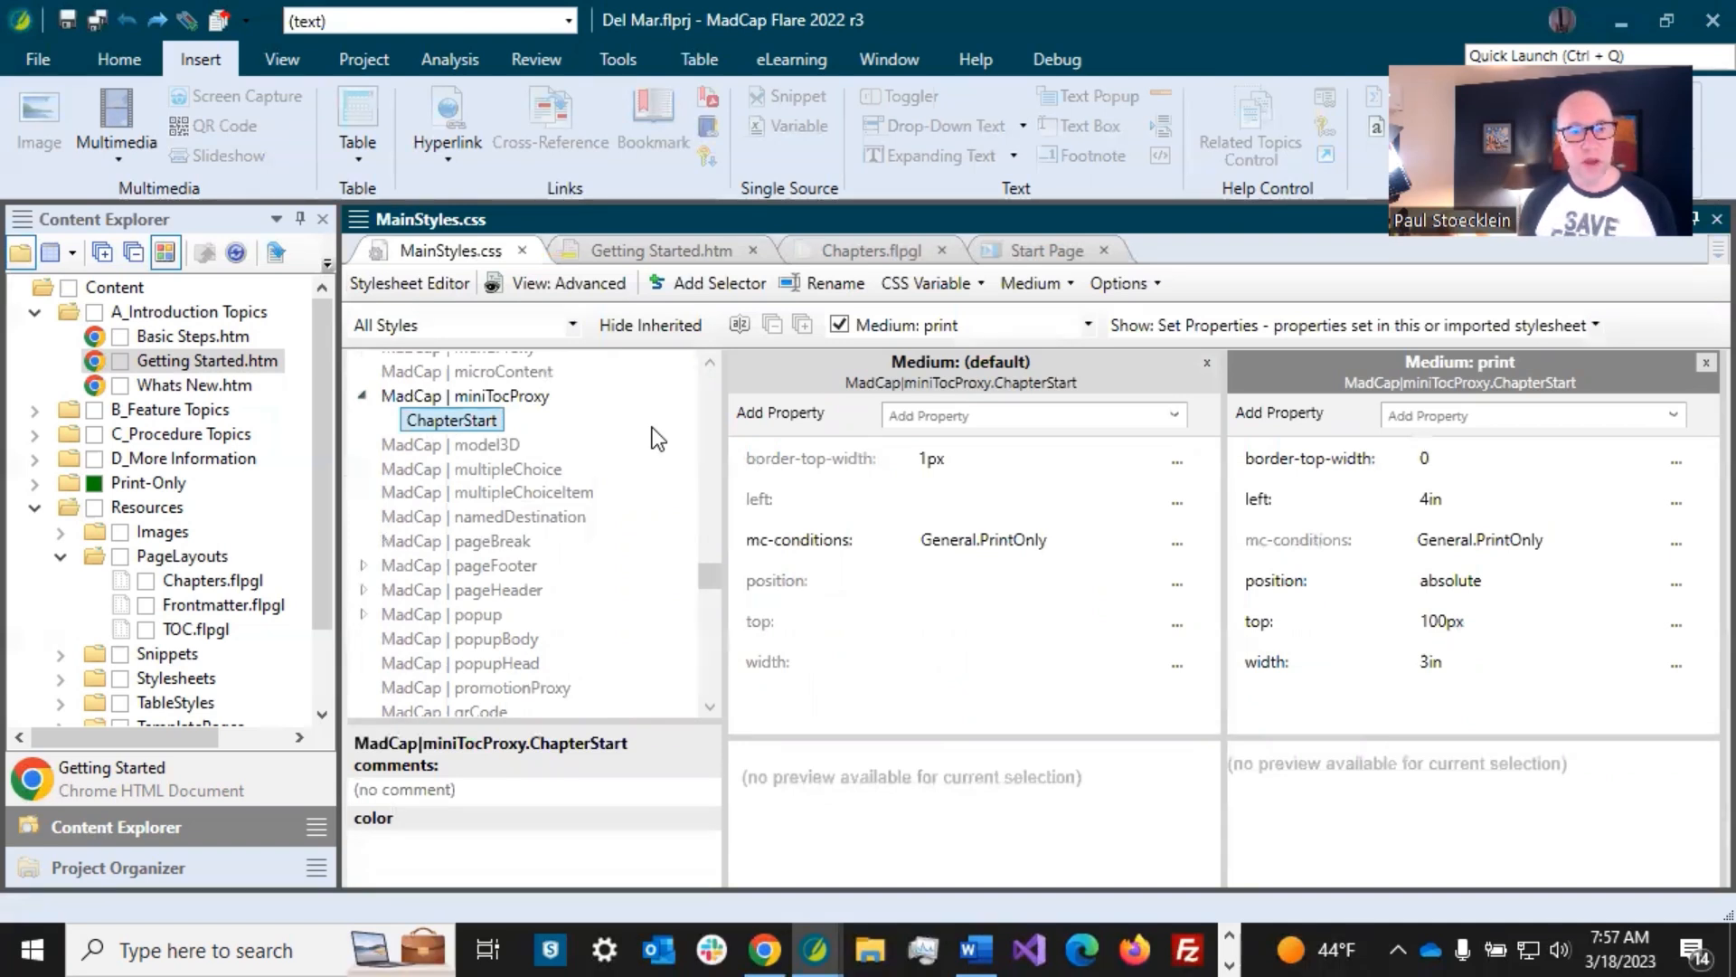
# - Examine the print-medium properties of the p.ChapterNumber class in the stylesheet, including auto-numbering, heading level, padding and width
pyautogui.moveTo(714, 579); pyautogui.dragTo(713, 648)
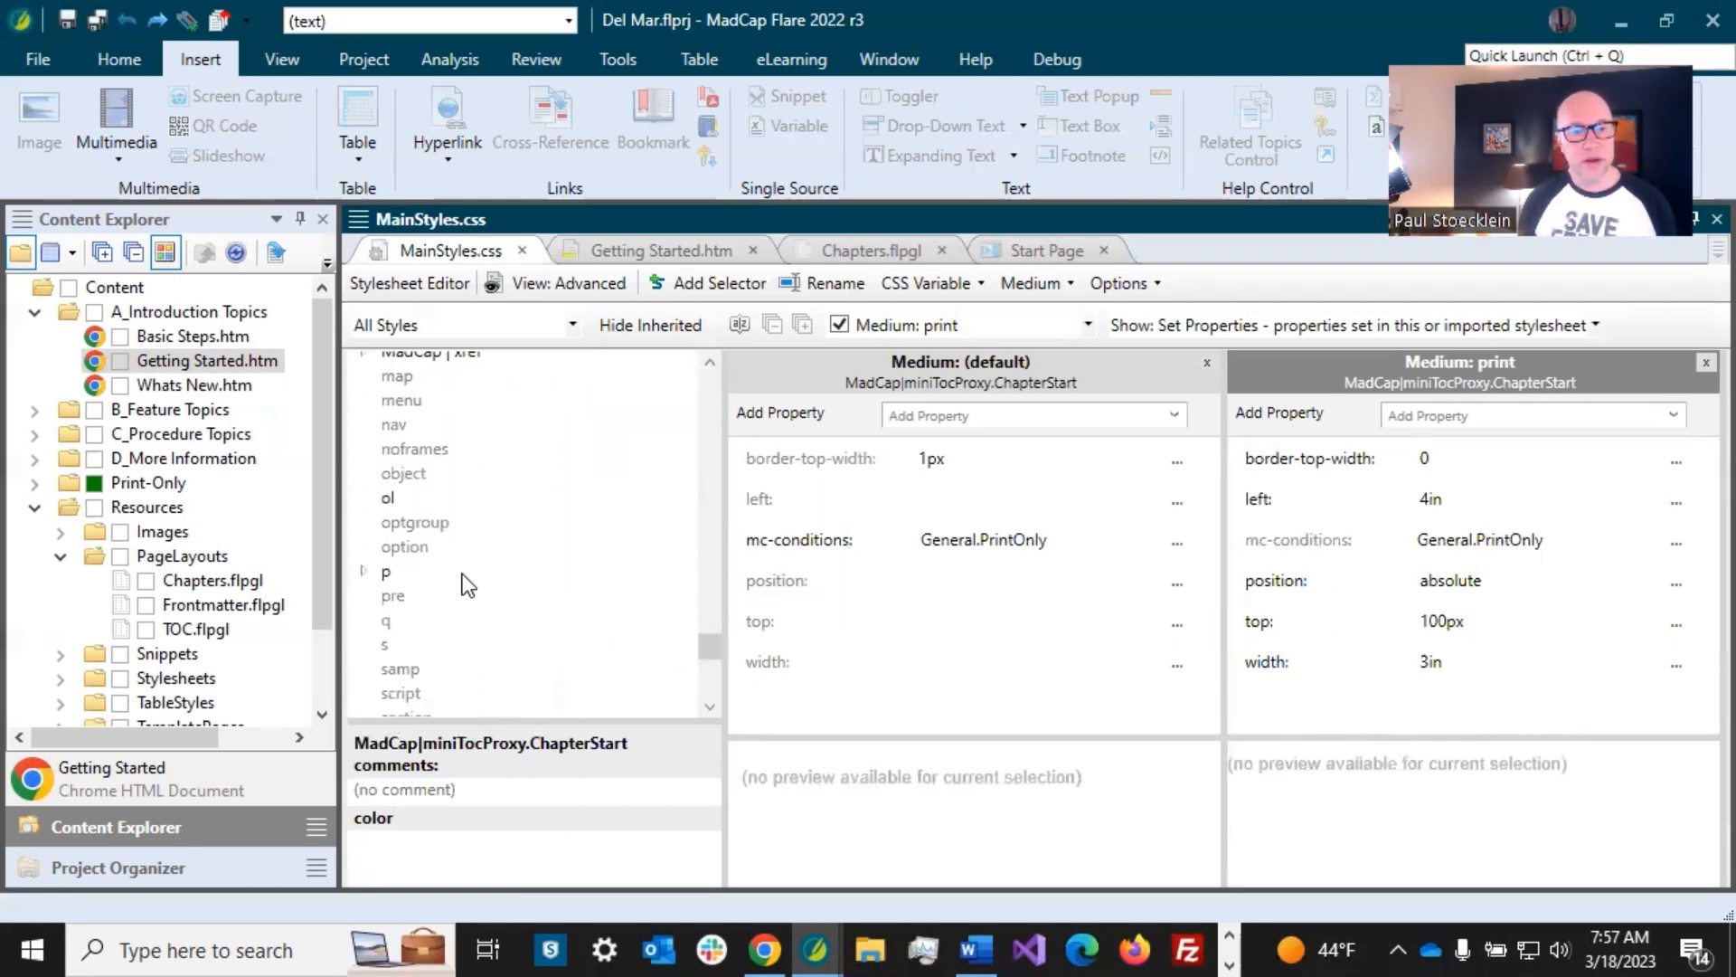
pyautogui.click(364, 572)
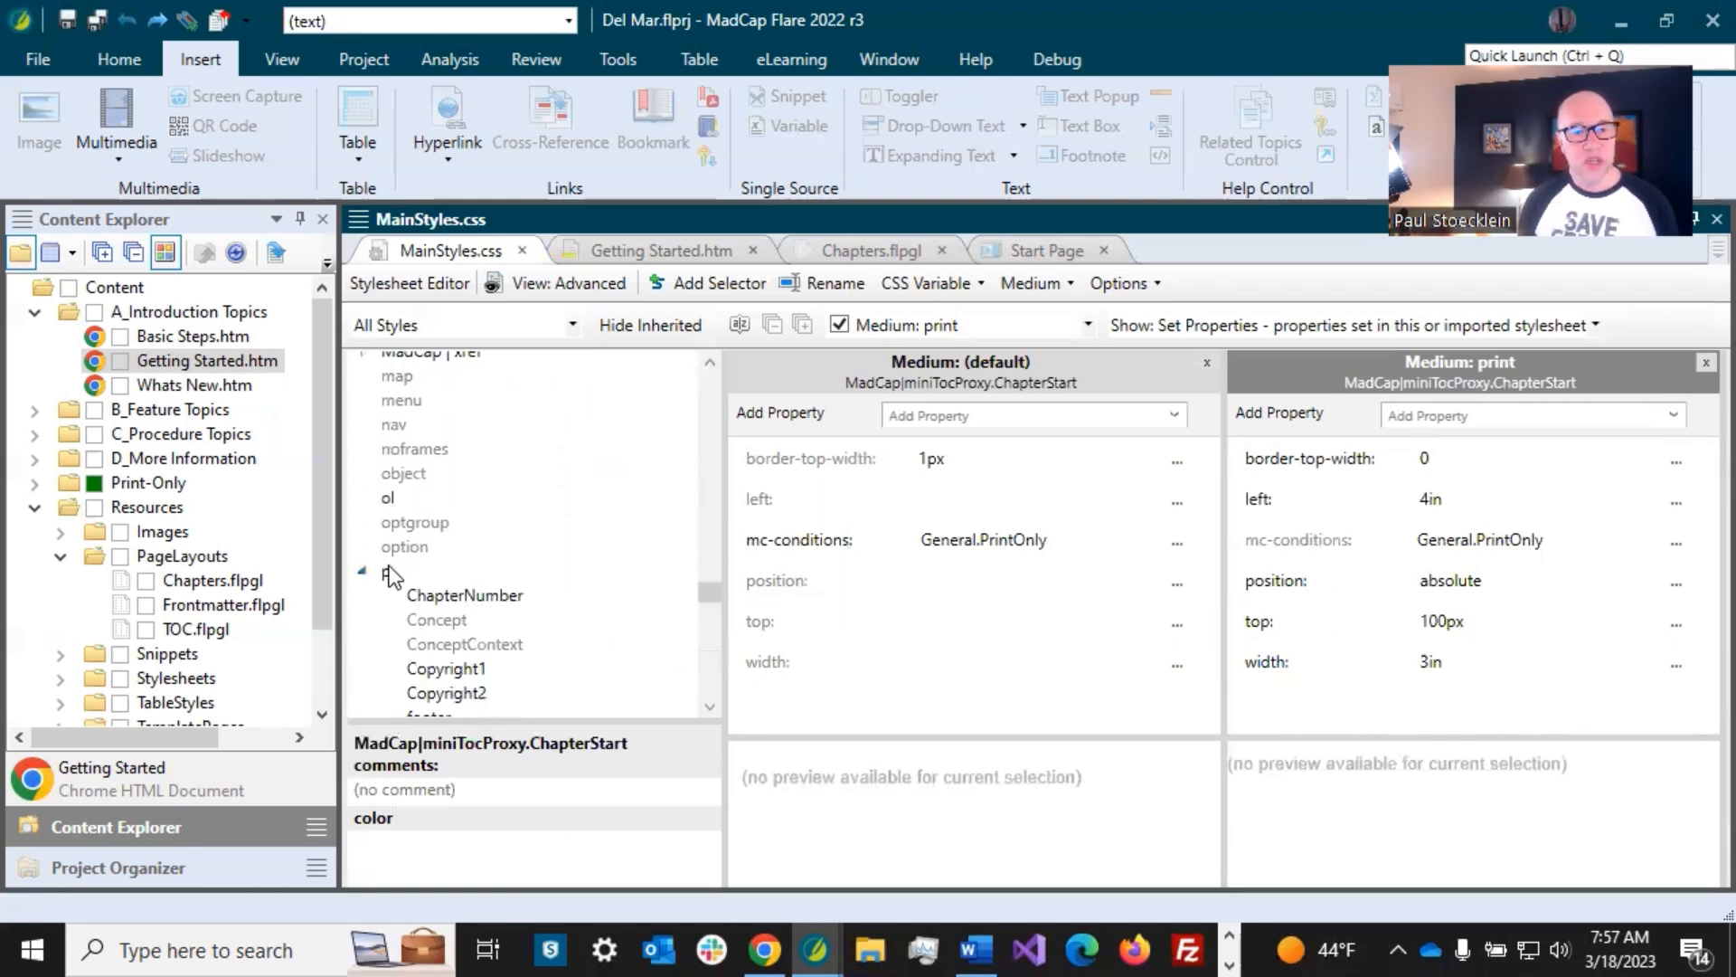
pyautogui.click(426, 597)
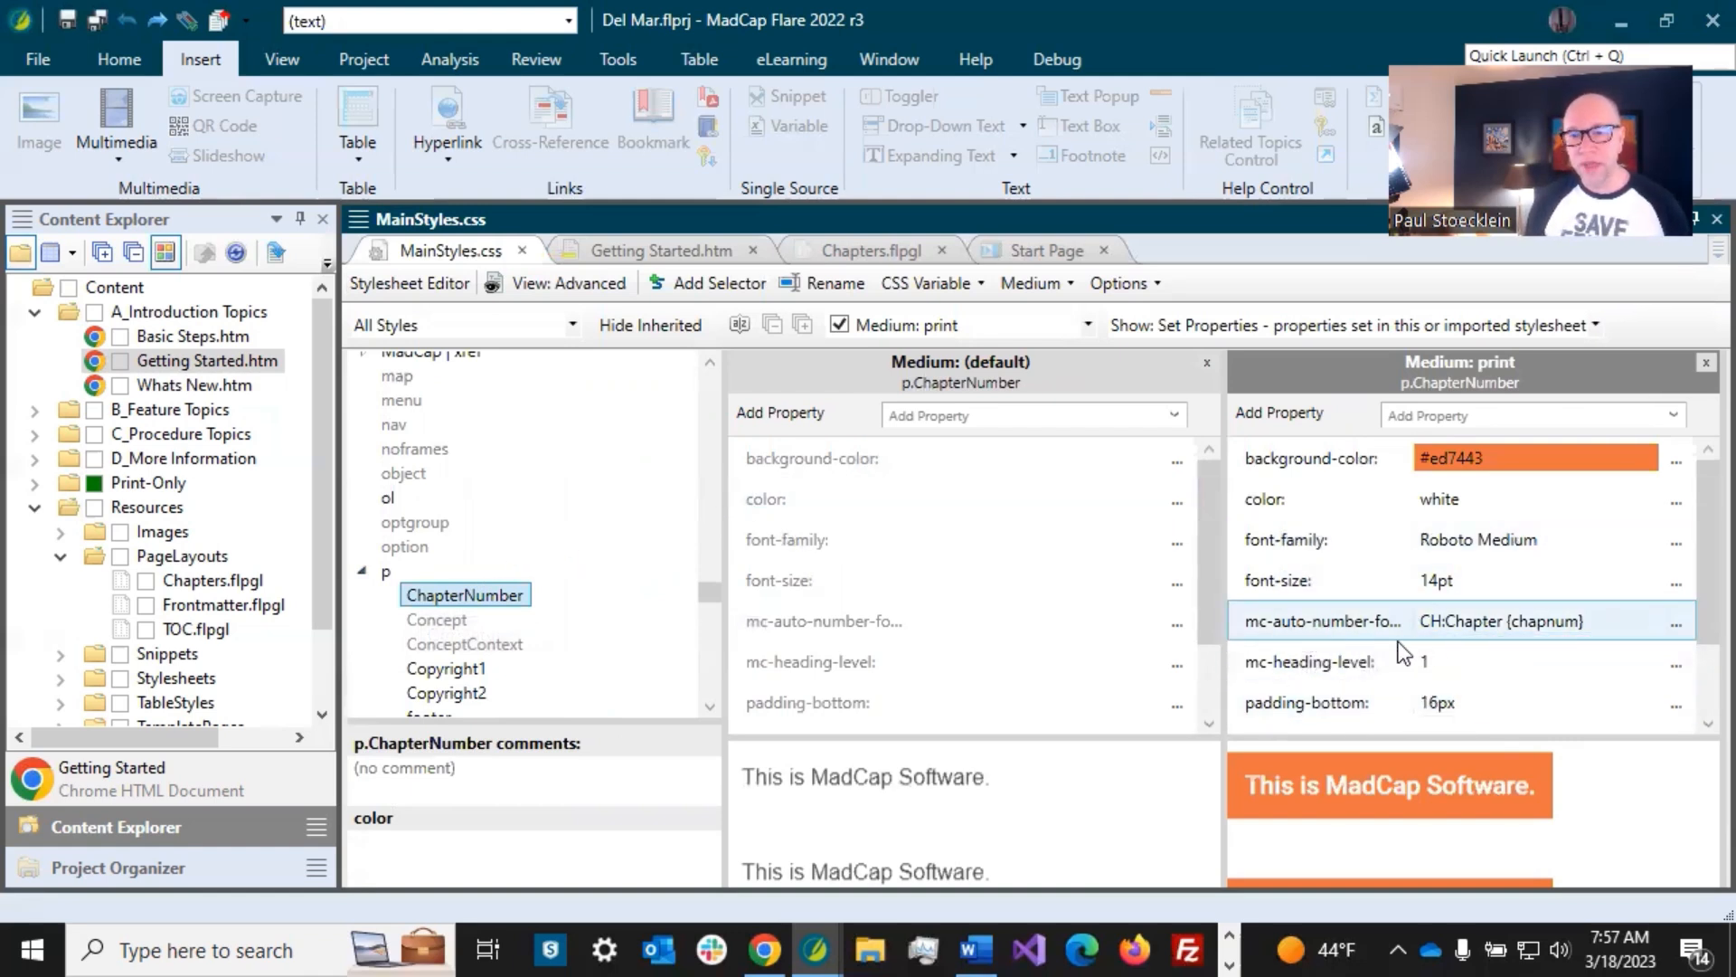
pyautogui.click(1429, 666)
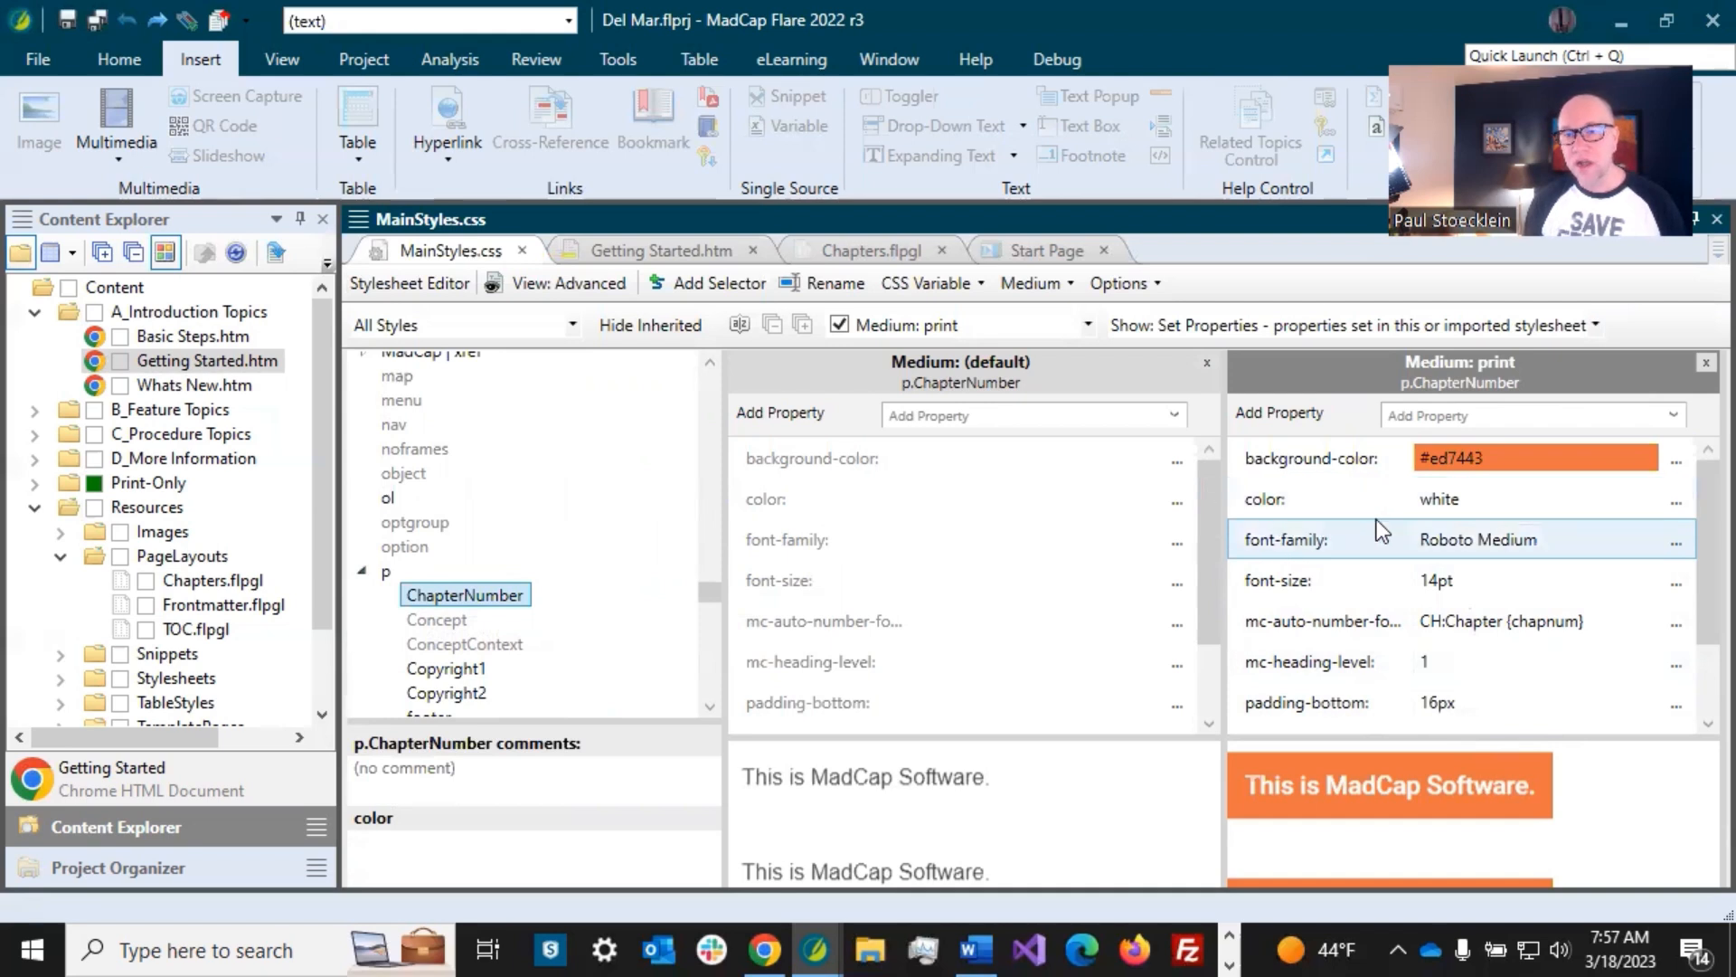
pyautogui.click(1449, 579)
pyautogui.press('Return')
pyautogui.scroll(-1, 1409, 709)
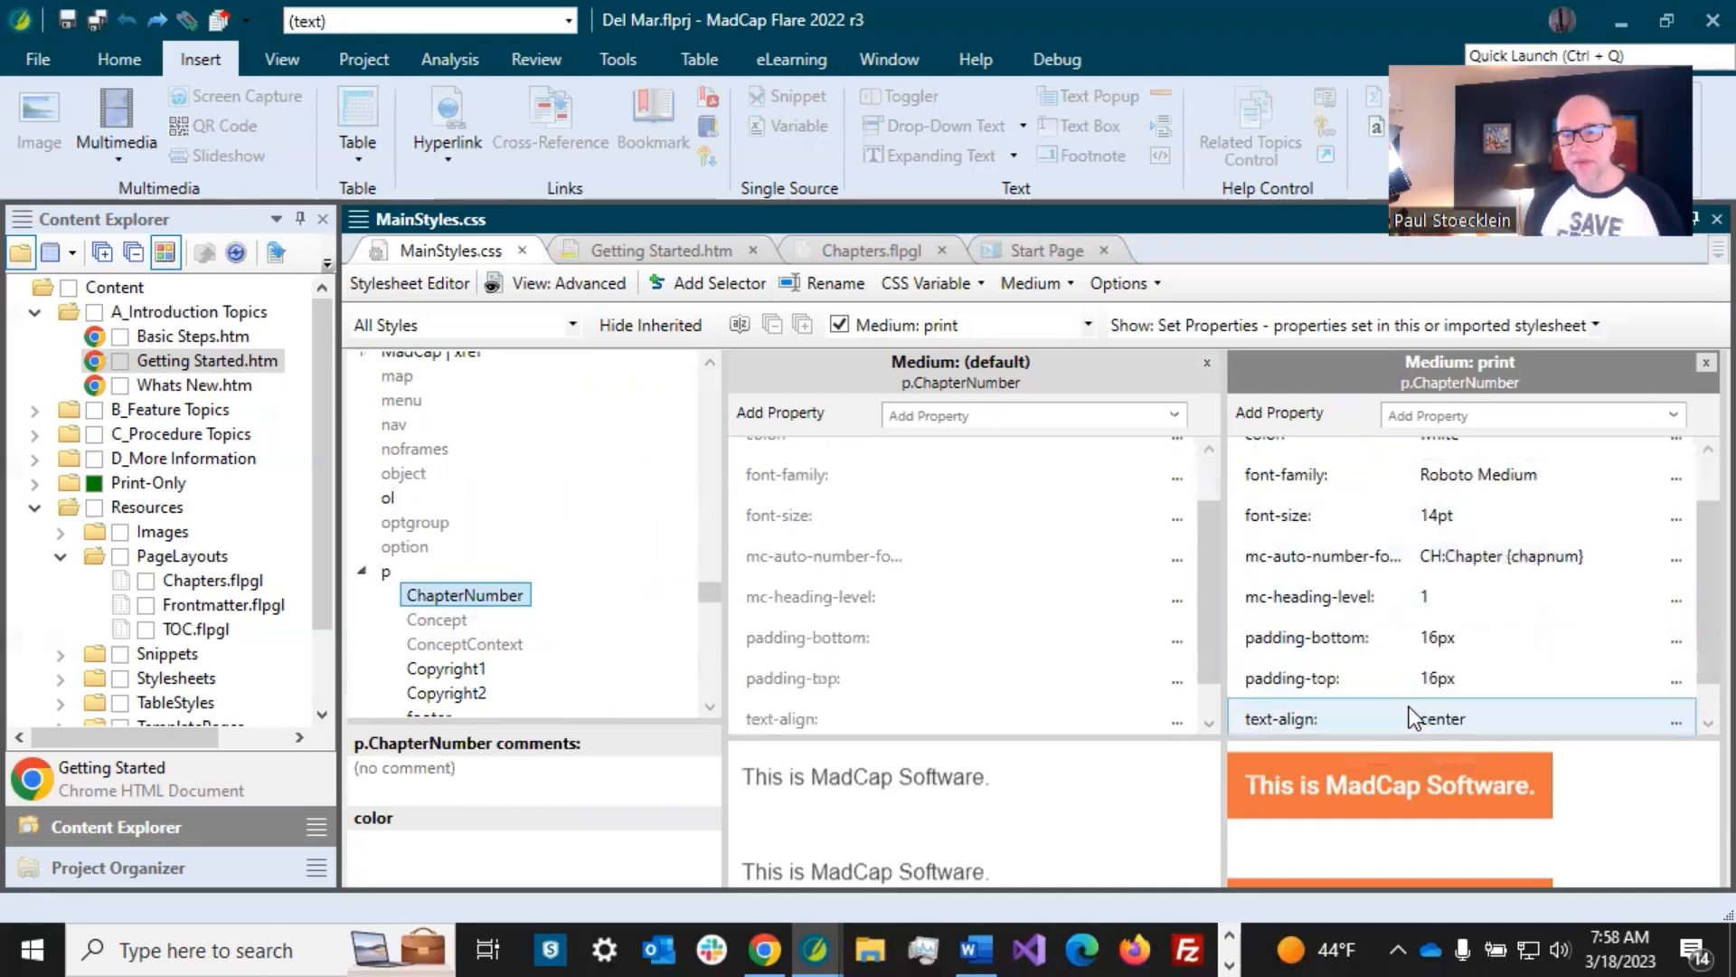
pyautogui.scroll(-1, 1409, 707)
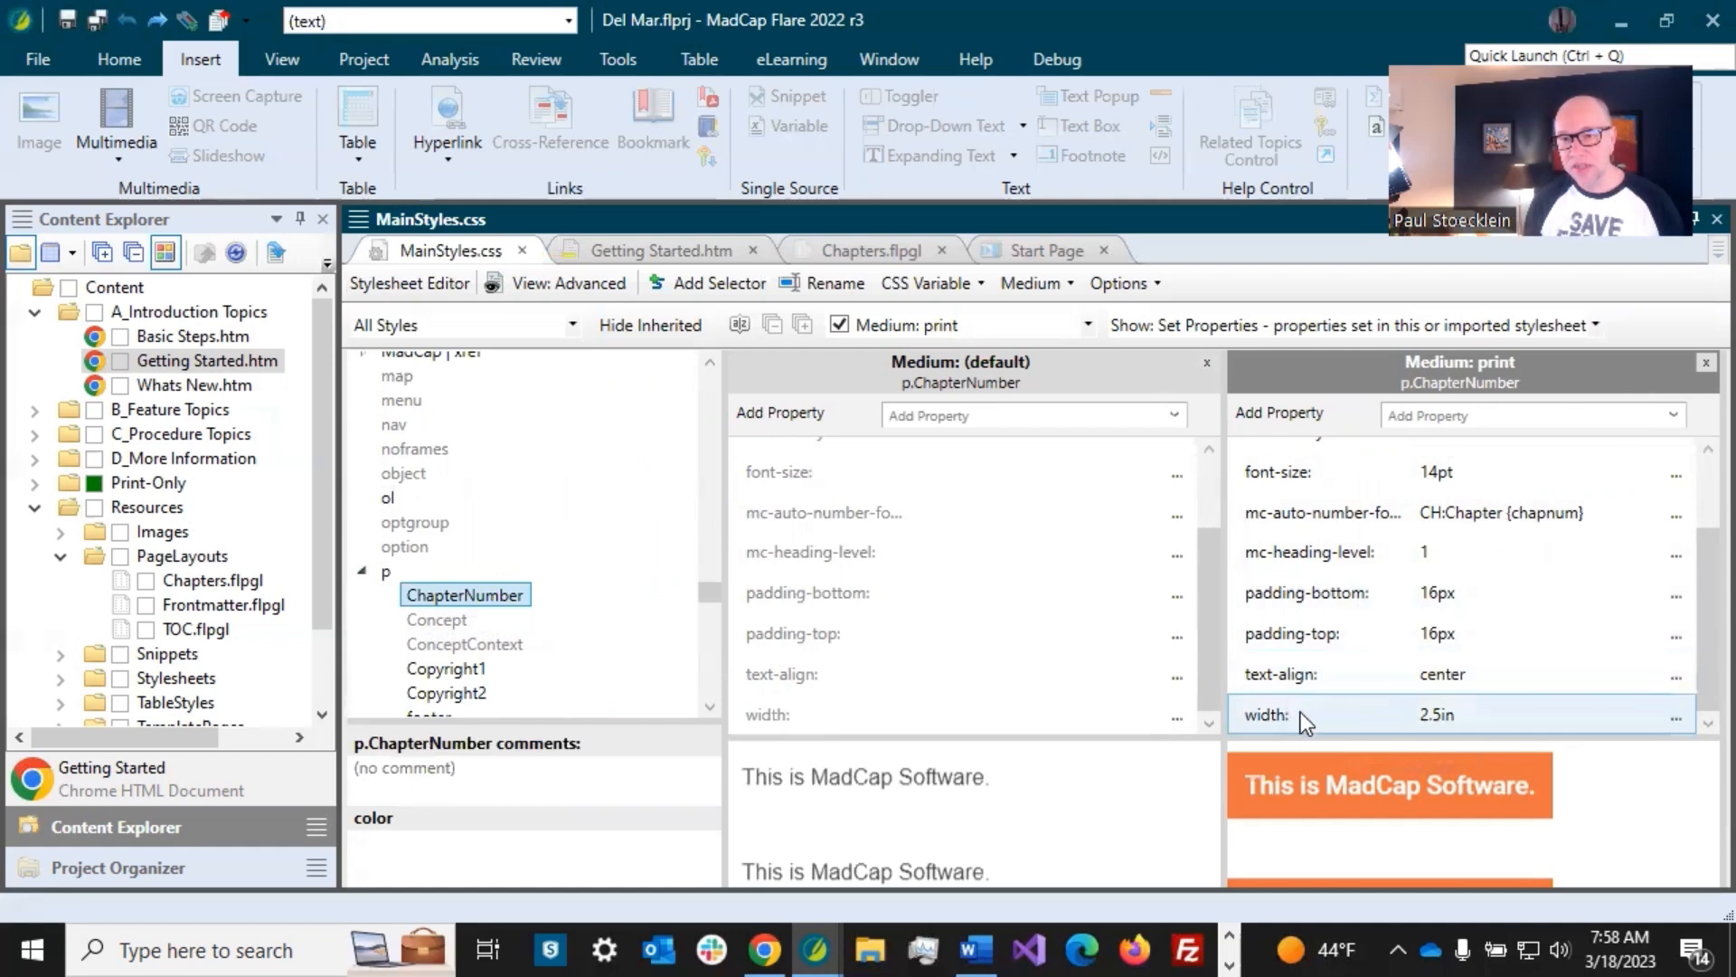
pyautogui.click(1432, 716)
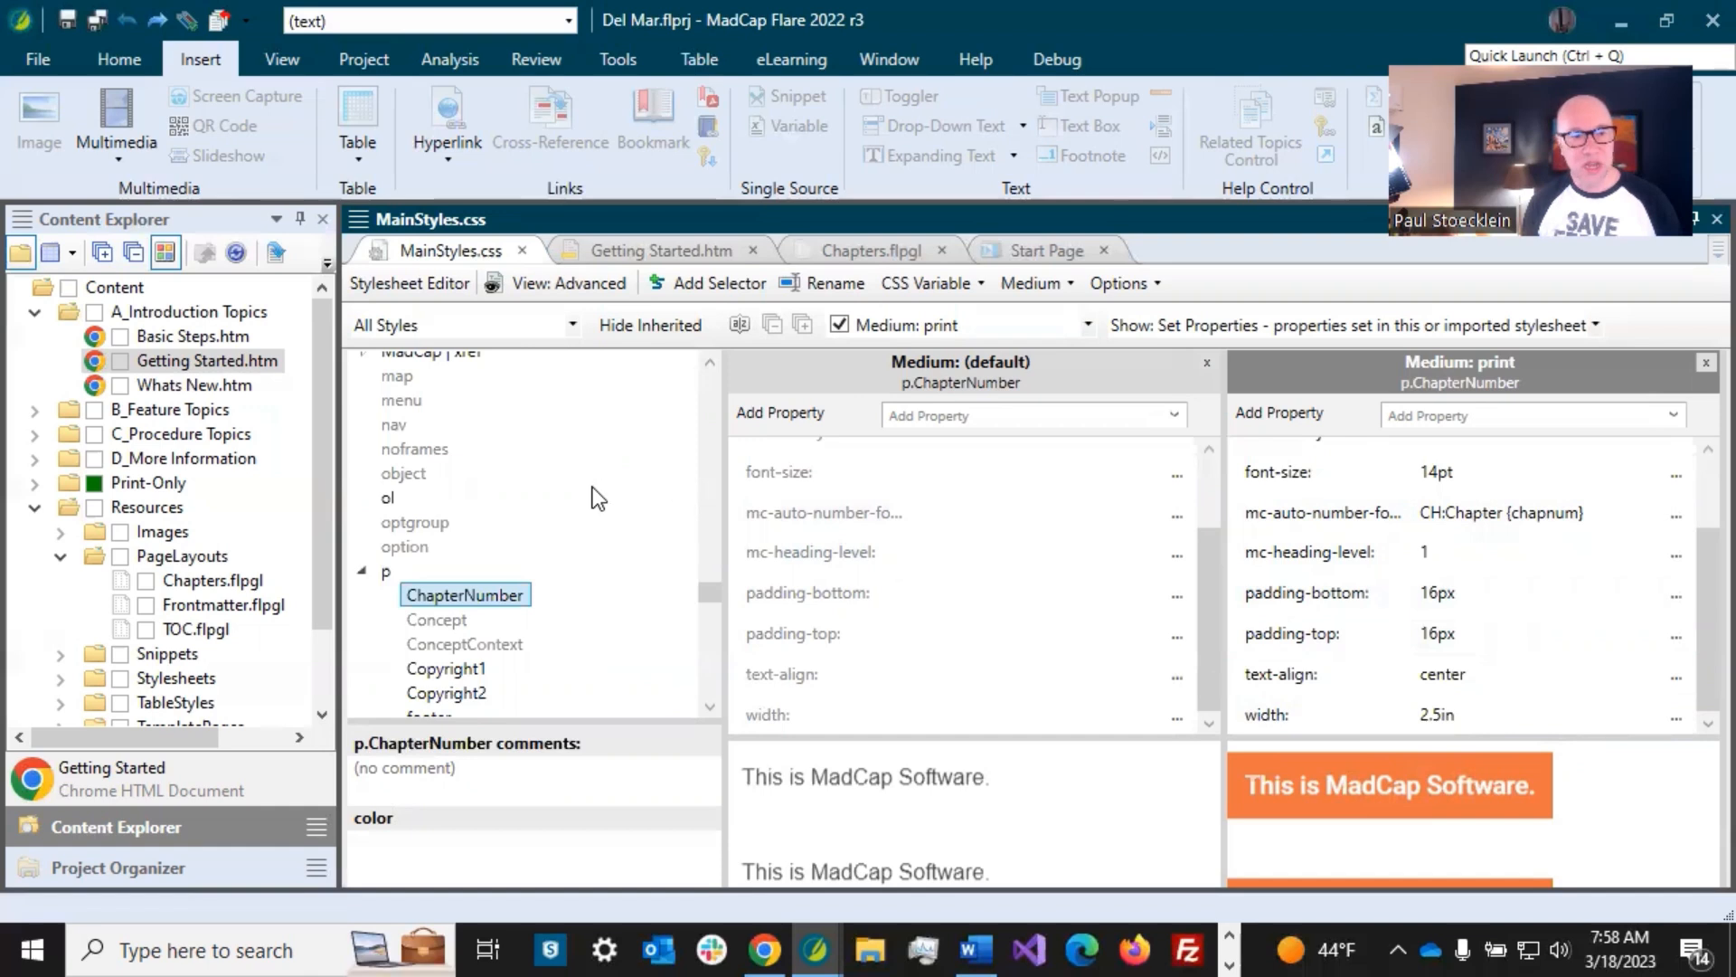
# - View the auto-numbered paragraph in the Print-Only folder's Chapter-Number topic and return to the MainStyles stylesheet
pyautogui.click(34, 483)
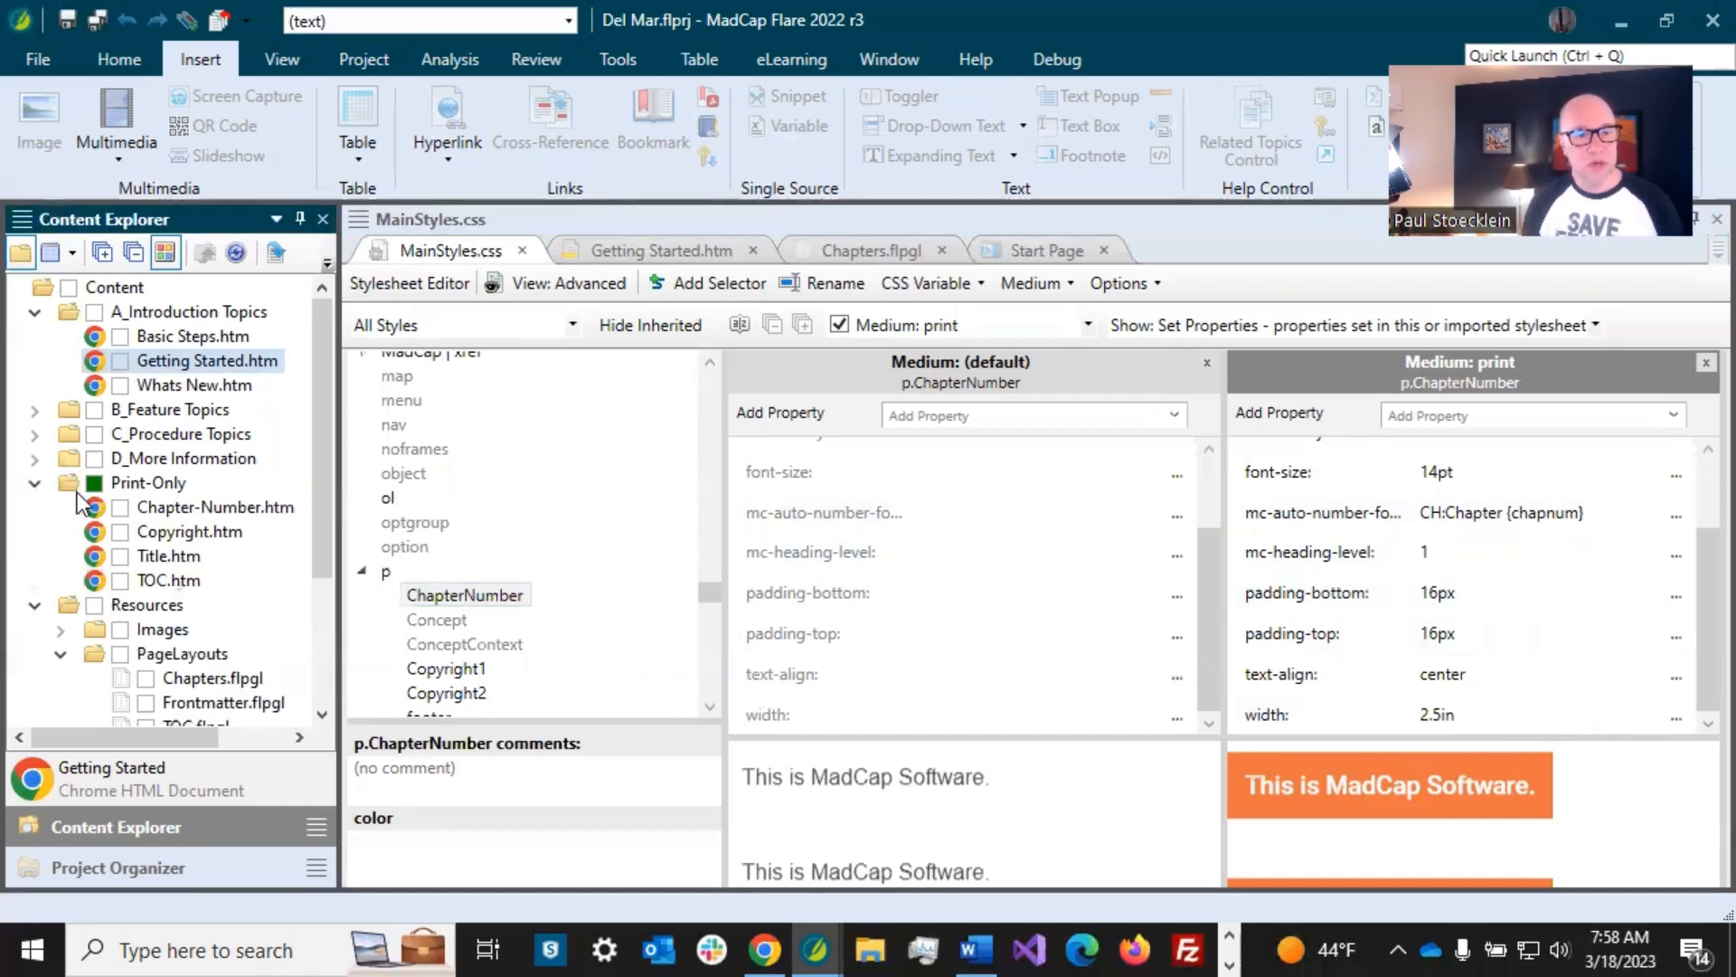
pyautogui.doubleClick(152, 509)
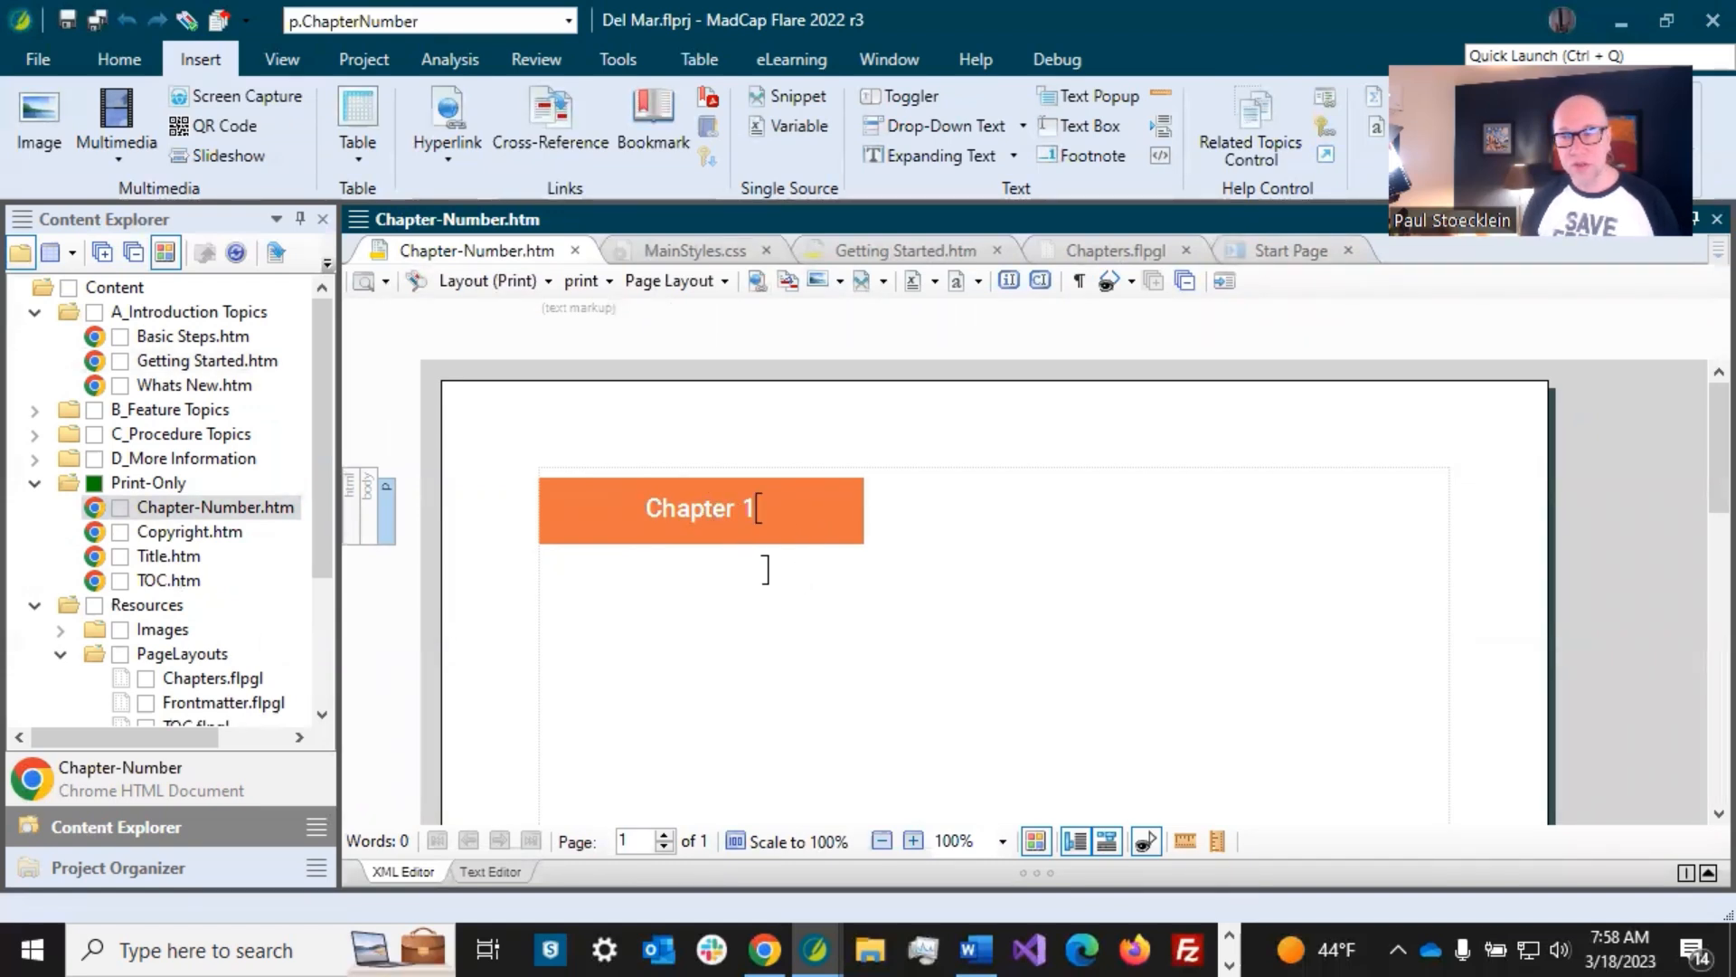
pyautogui.click(680, 247)
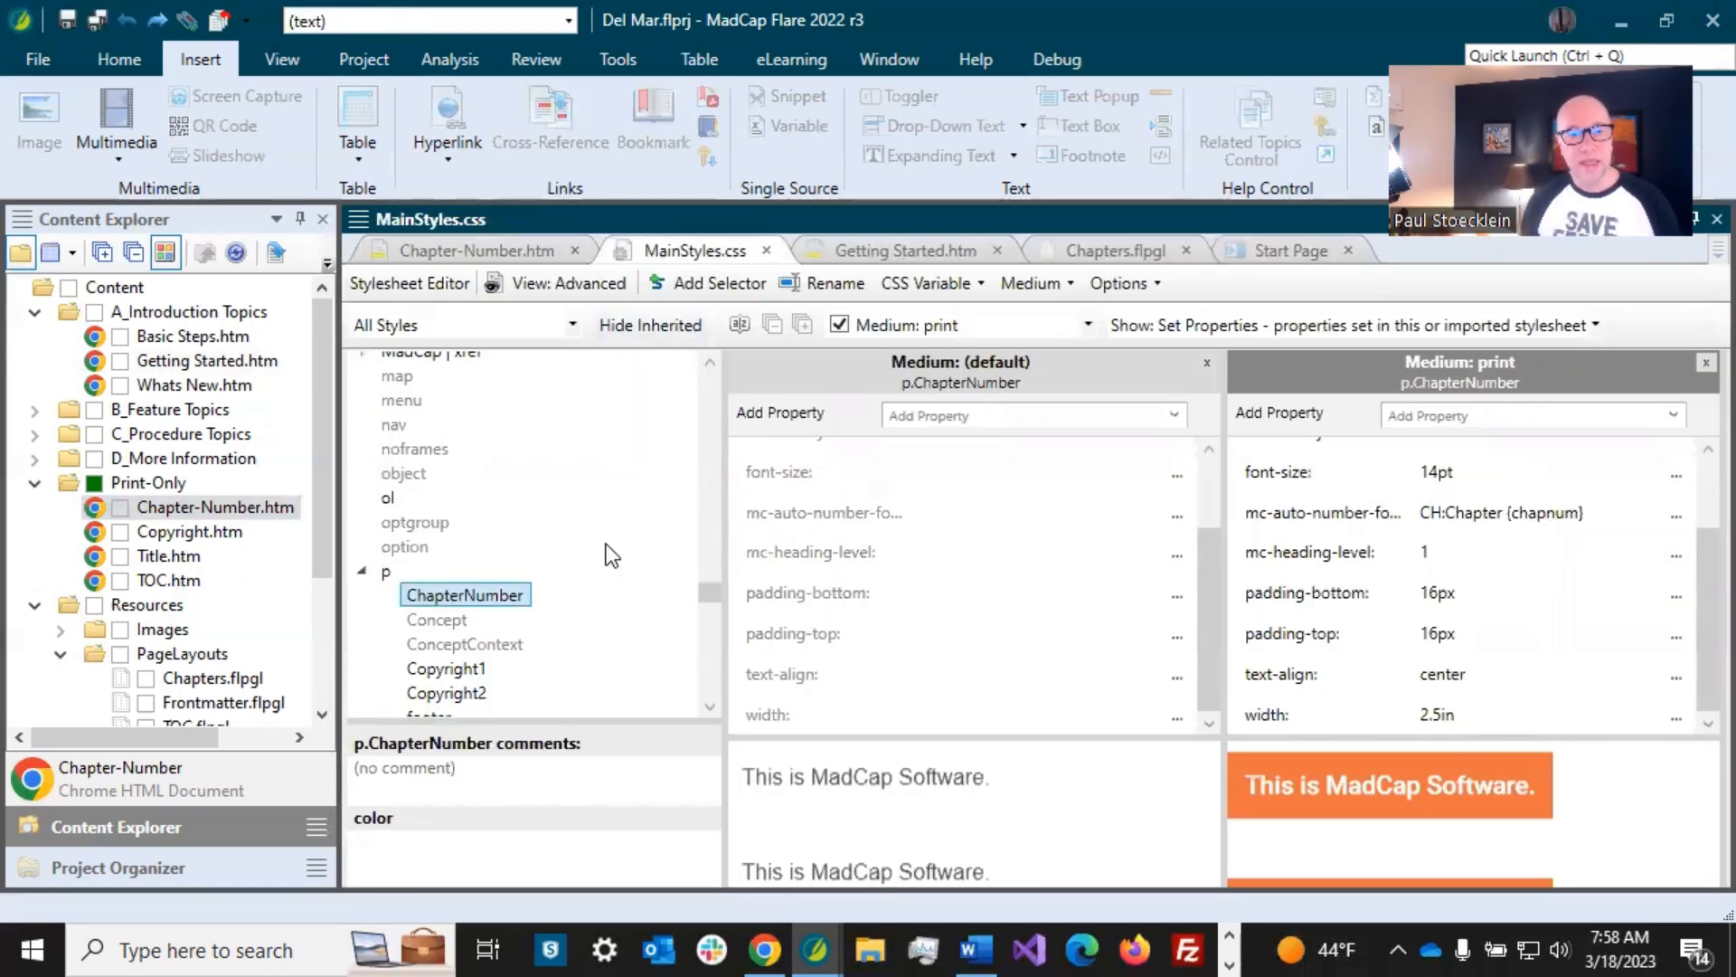
# - Examine the h1 style's default and print properties, including its font, heading level and page-break settings
pyautogui.scroll(10, 605, 545)
pyautogui.scroll(15, 606, 545)
pyautogui.scroll(15, 606, 545)
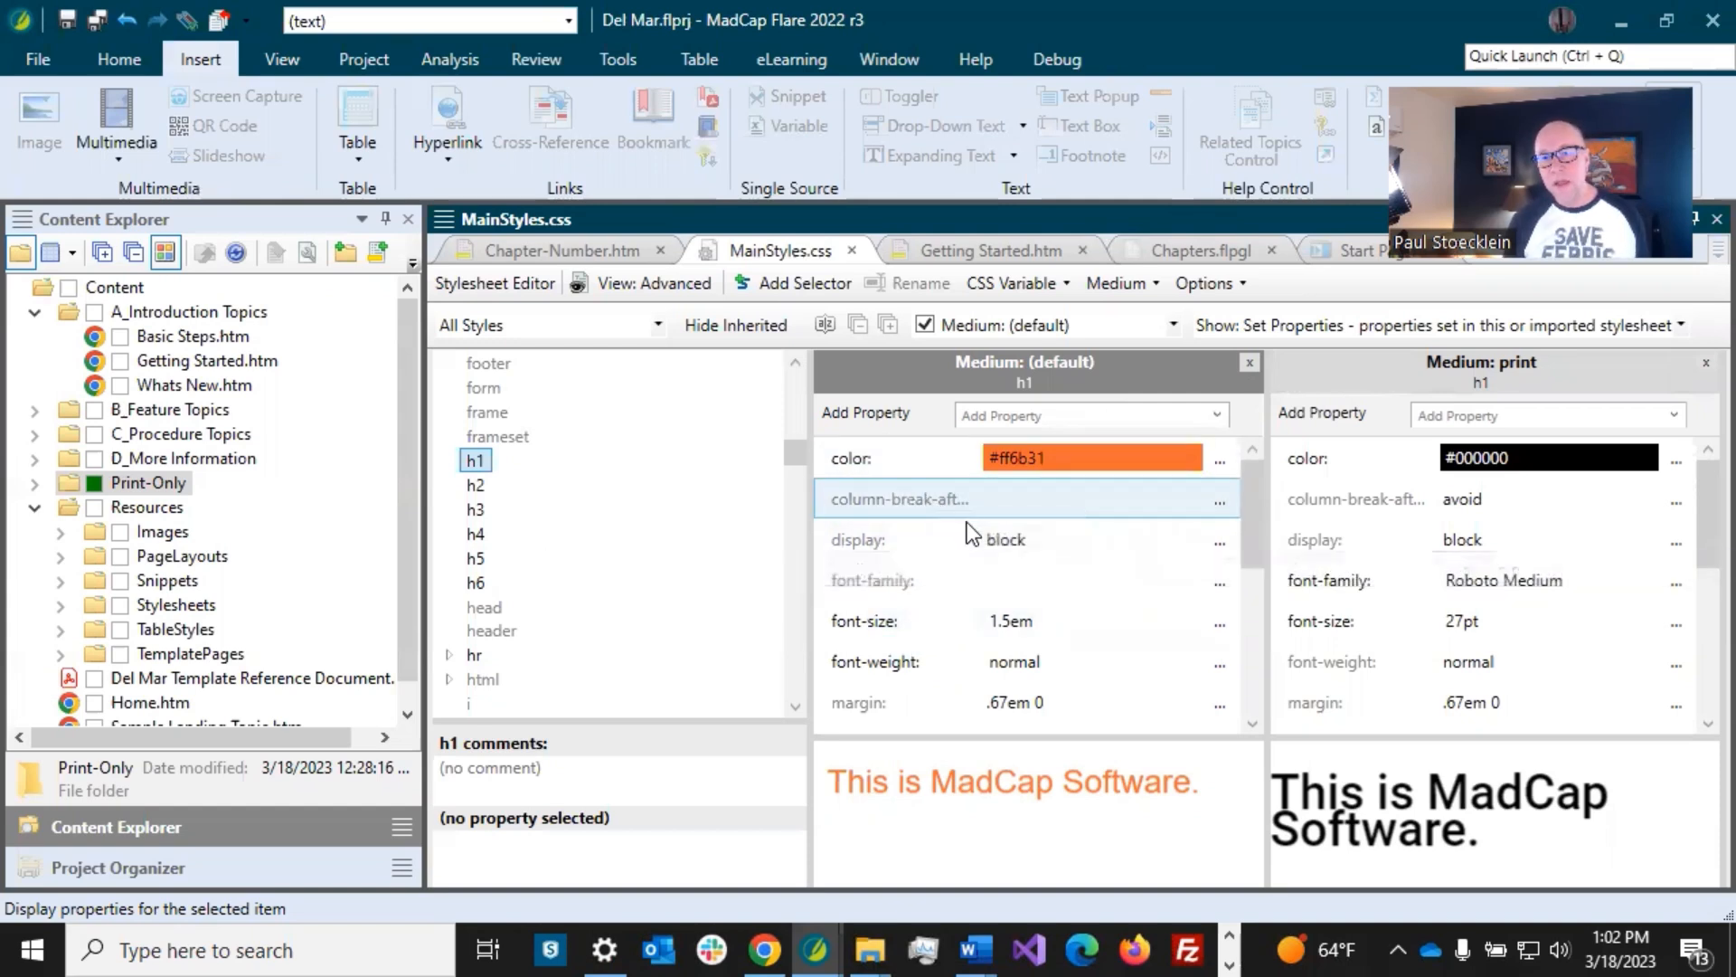
pyautogui.click(1013, 540)
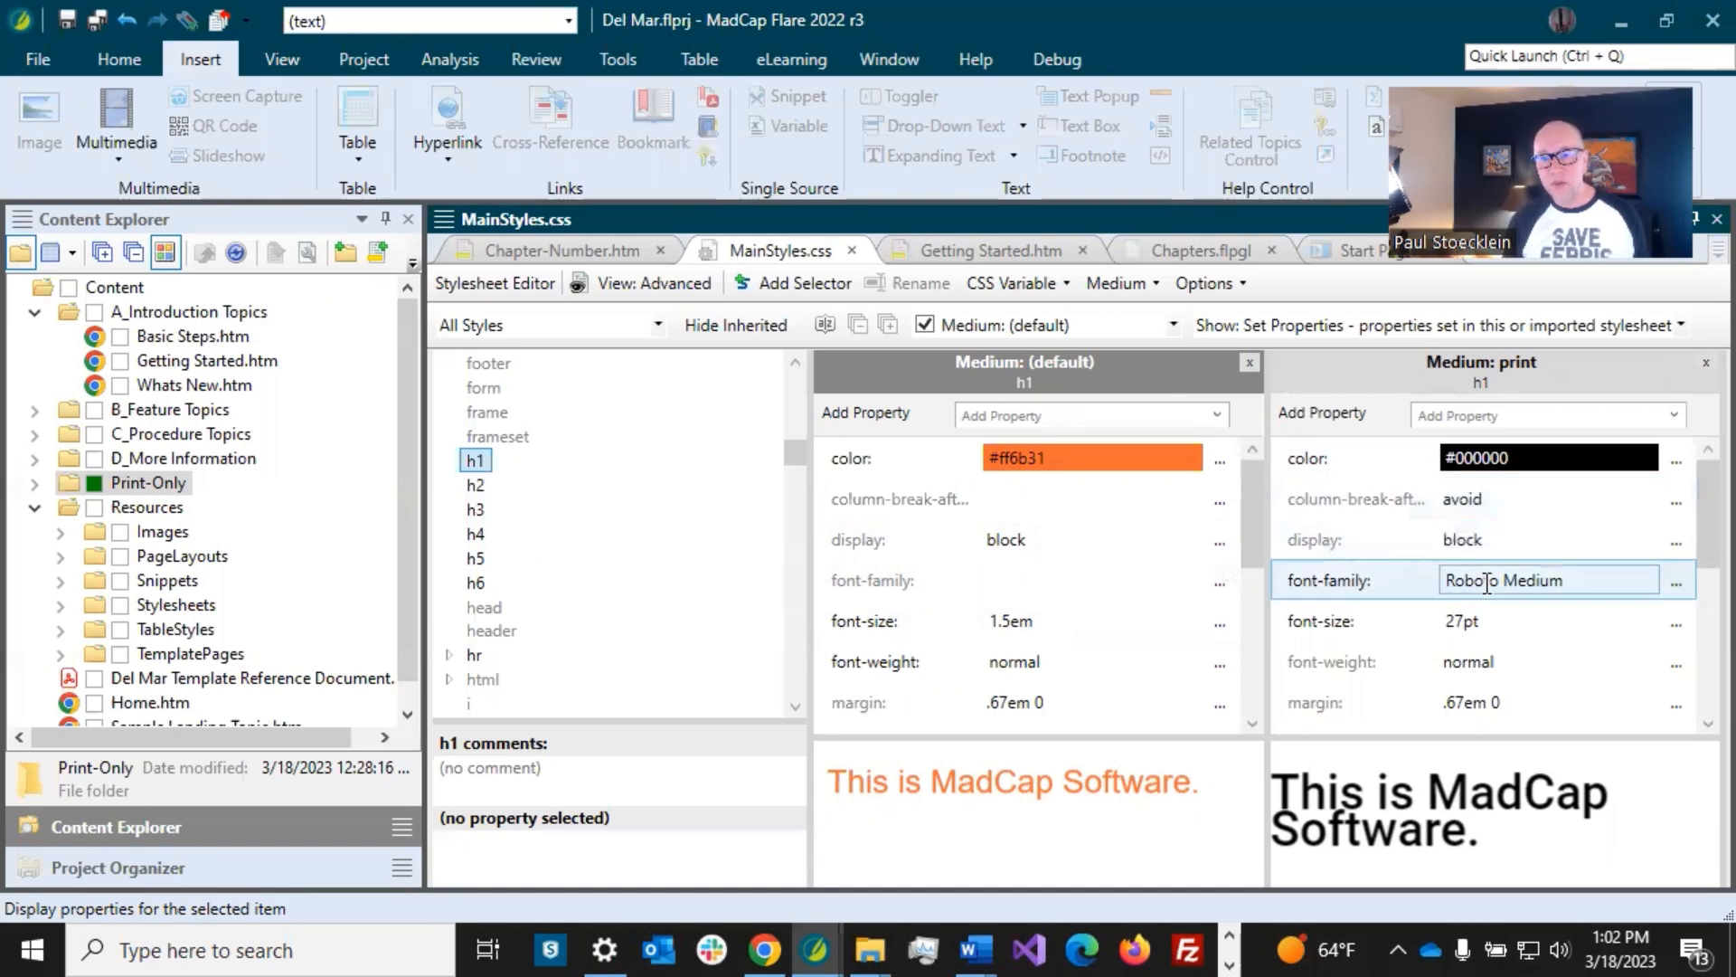
pyautogui.moveTo(1694, 535); pyautogui.dragTo(1679, 653)
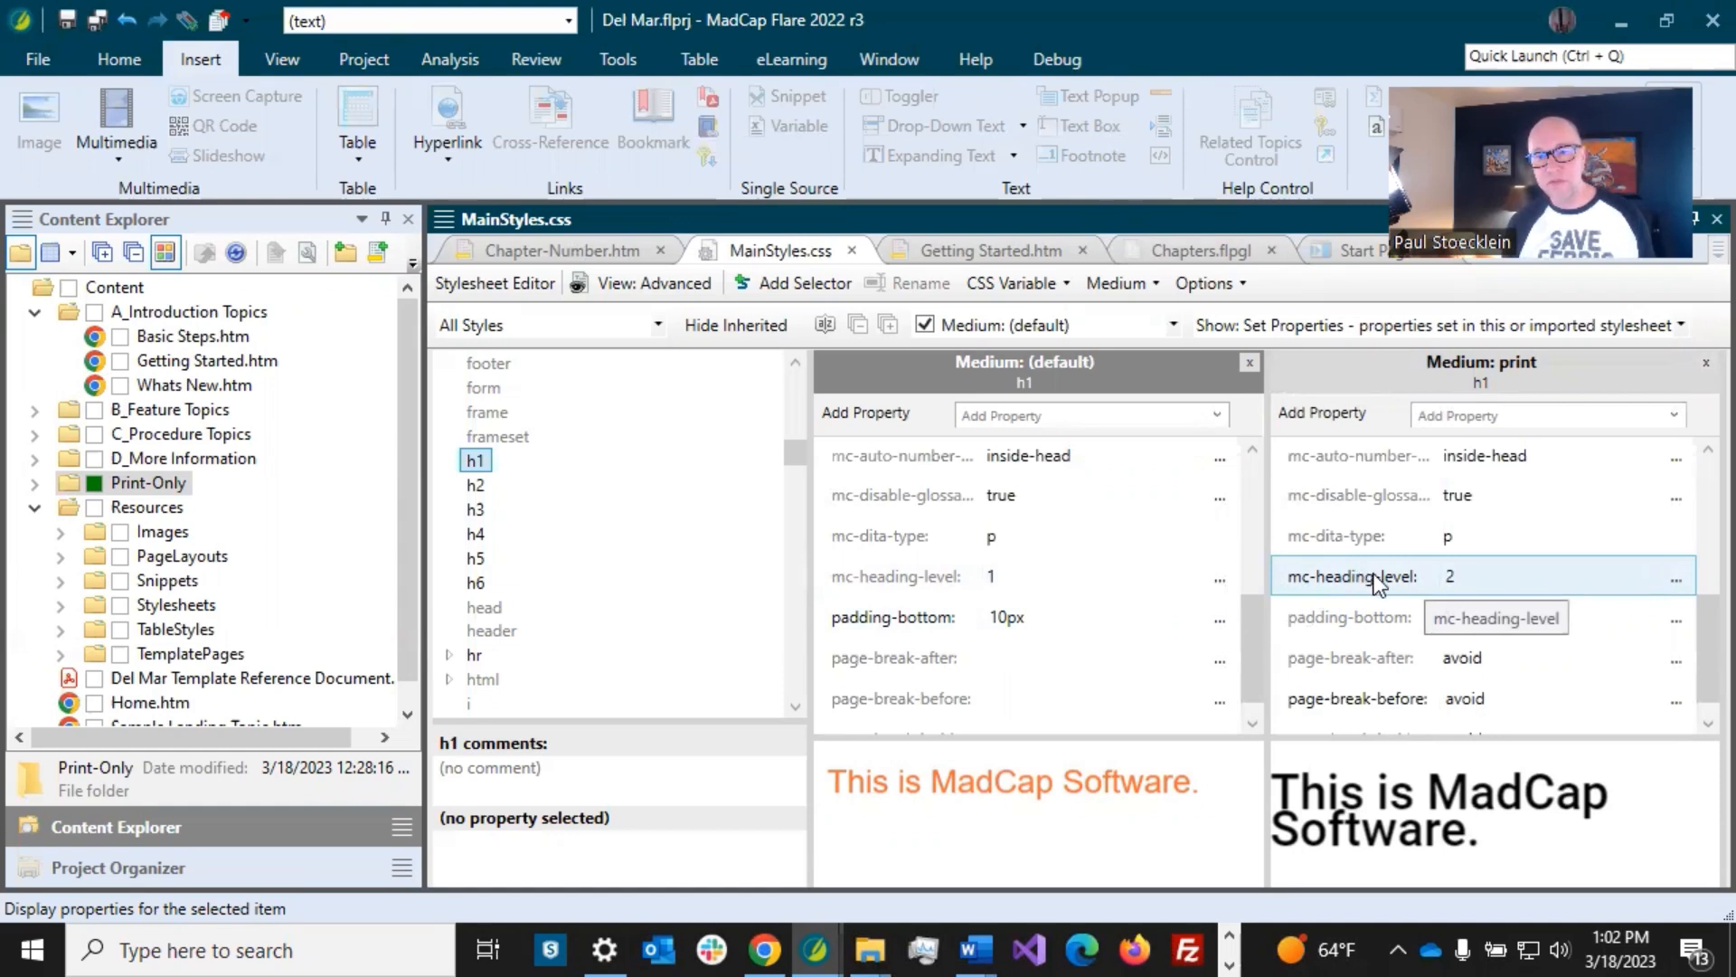
pyautogui.scroll(-1, 1366, 577)
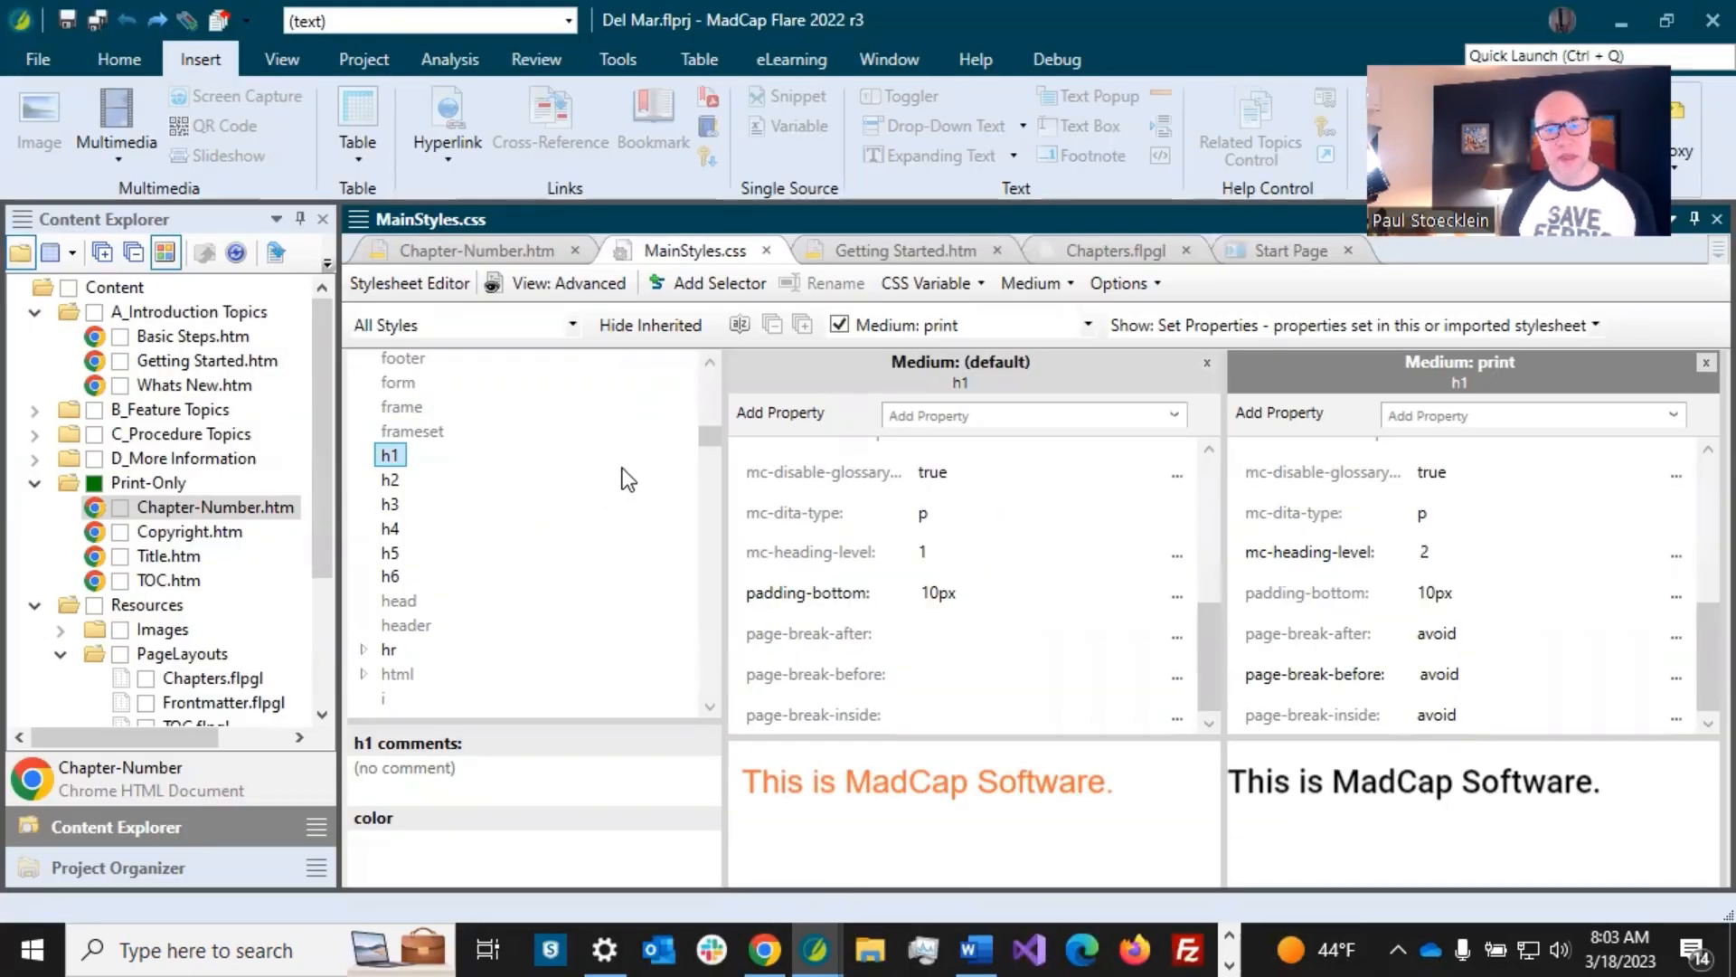
# - Review the hr.ChapterStart class's properties in the default and print mediums, including its colors, height, margins and conditions
pyautogui.moveTo(714, 438); pyautogui.dragTo(708, 448)
pyautogui.click(361, 460)
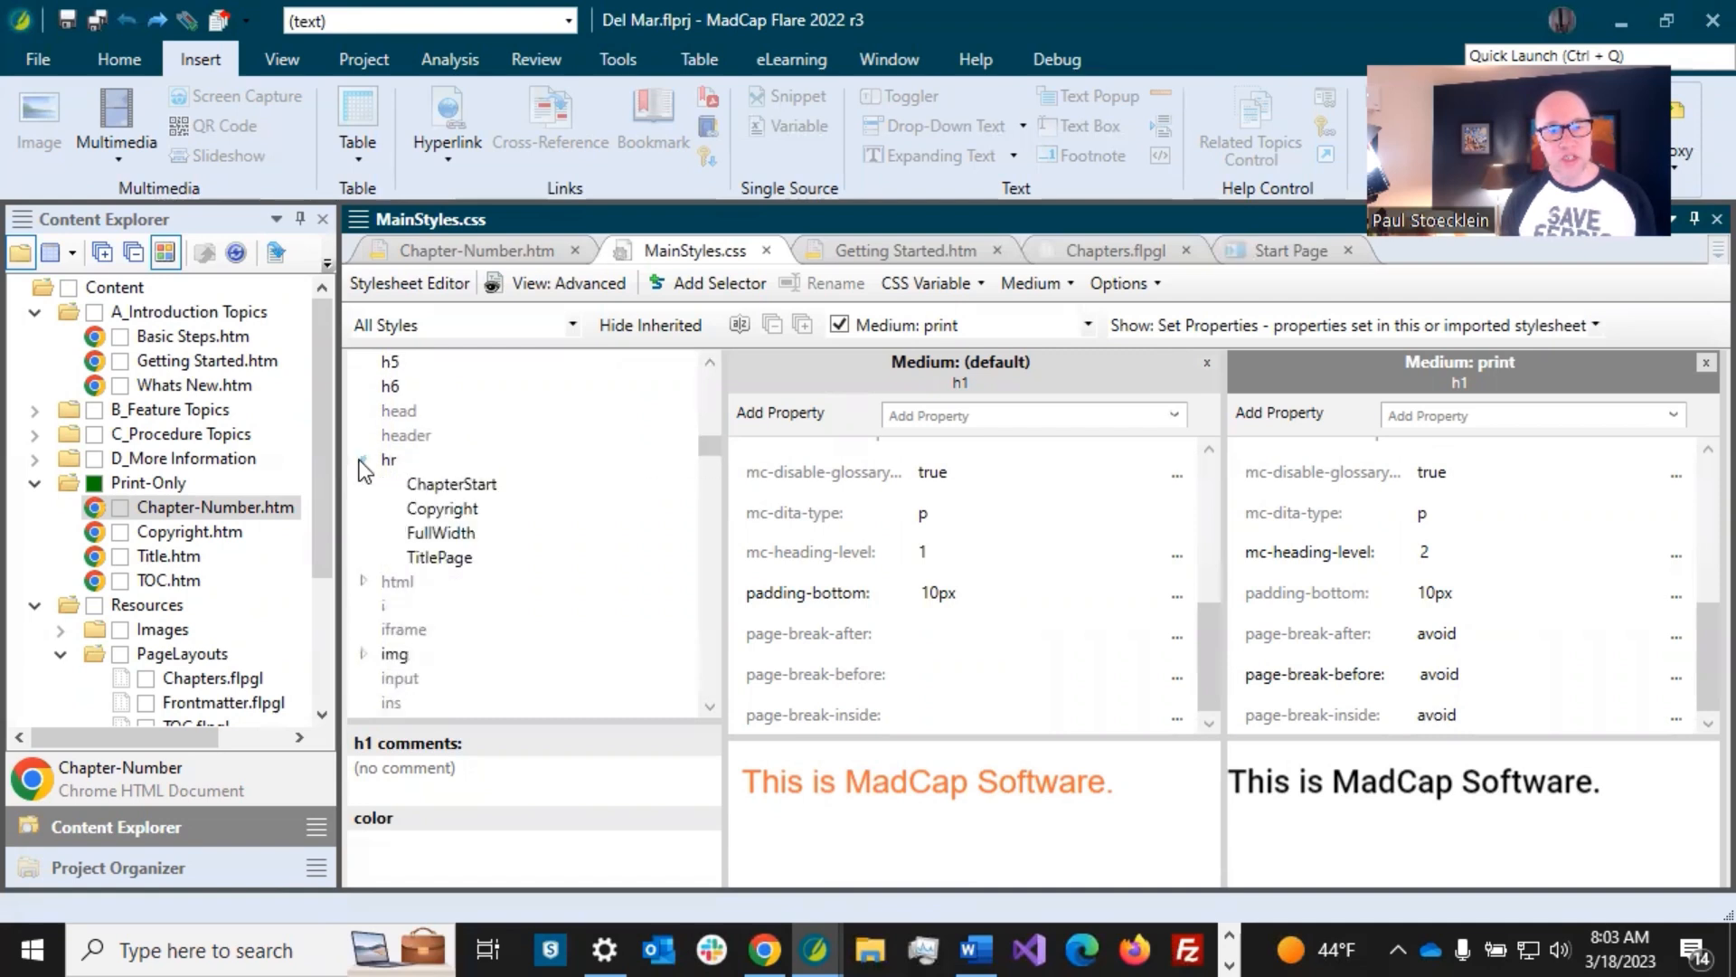
pyautogui.click(432, 485)
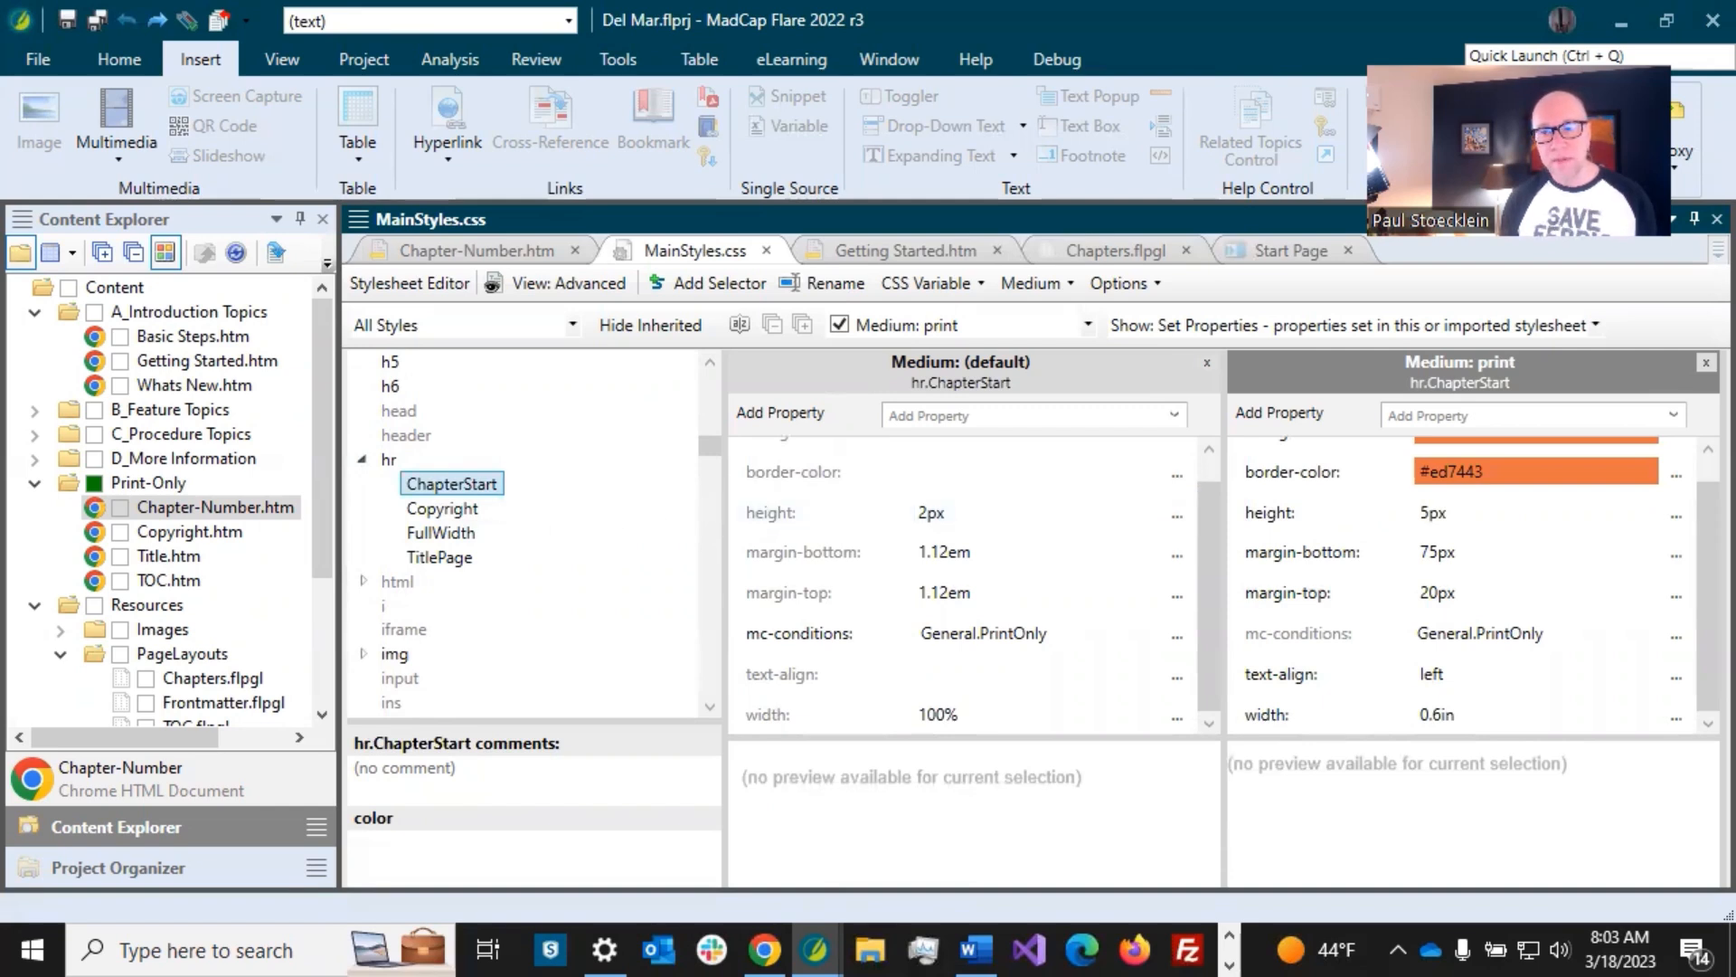
pyautogui.scroll(1, 1691, 578)
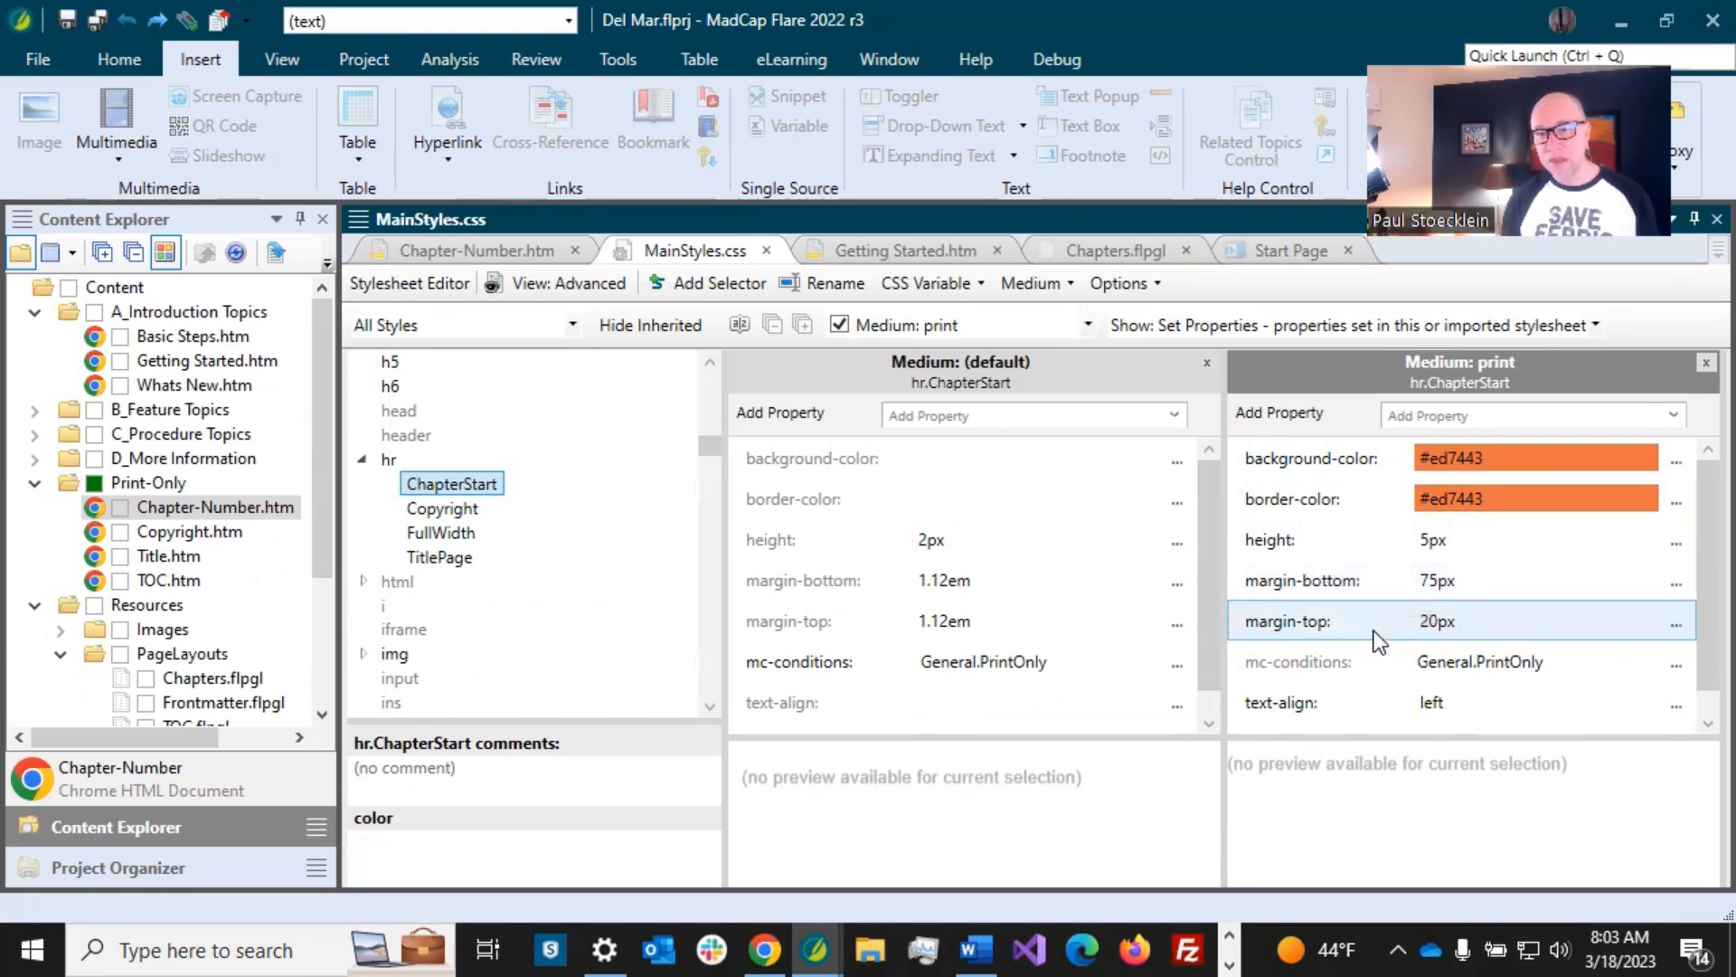
# - Insert a horizontal rule of class hr.ChapterStart on its own line below the Getting Started topic's main heading, and save the topic
pyautogui.scroll(-1, 1374, 631)
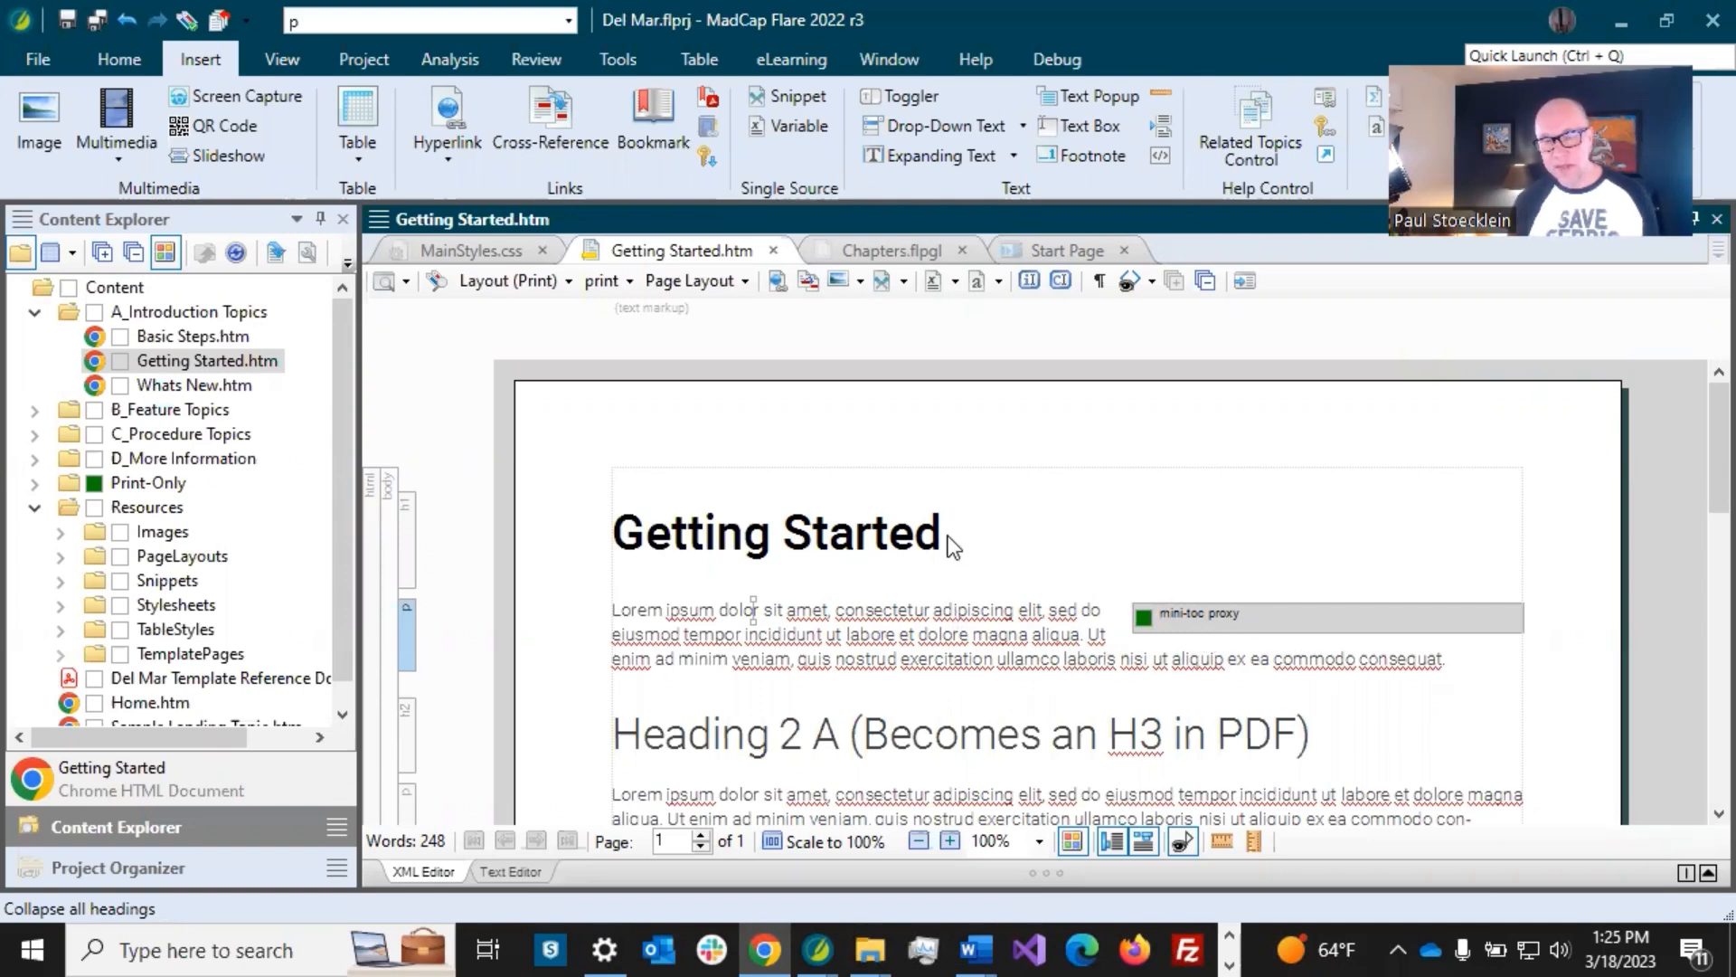
pyautogui.click(714, 634)
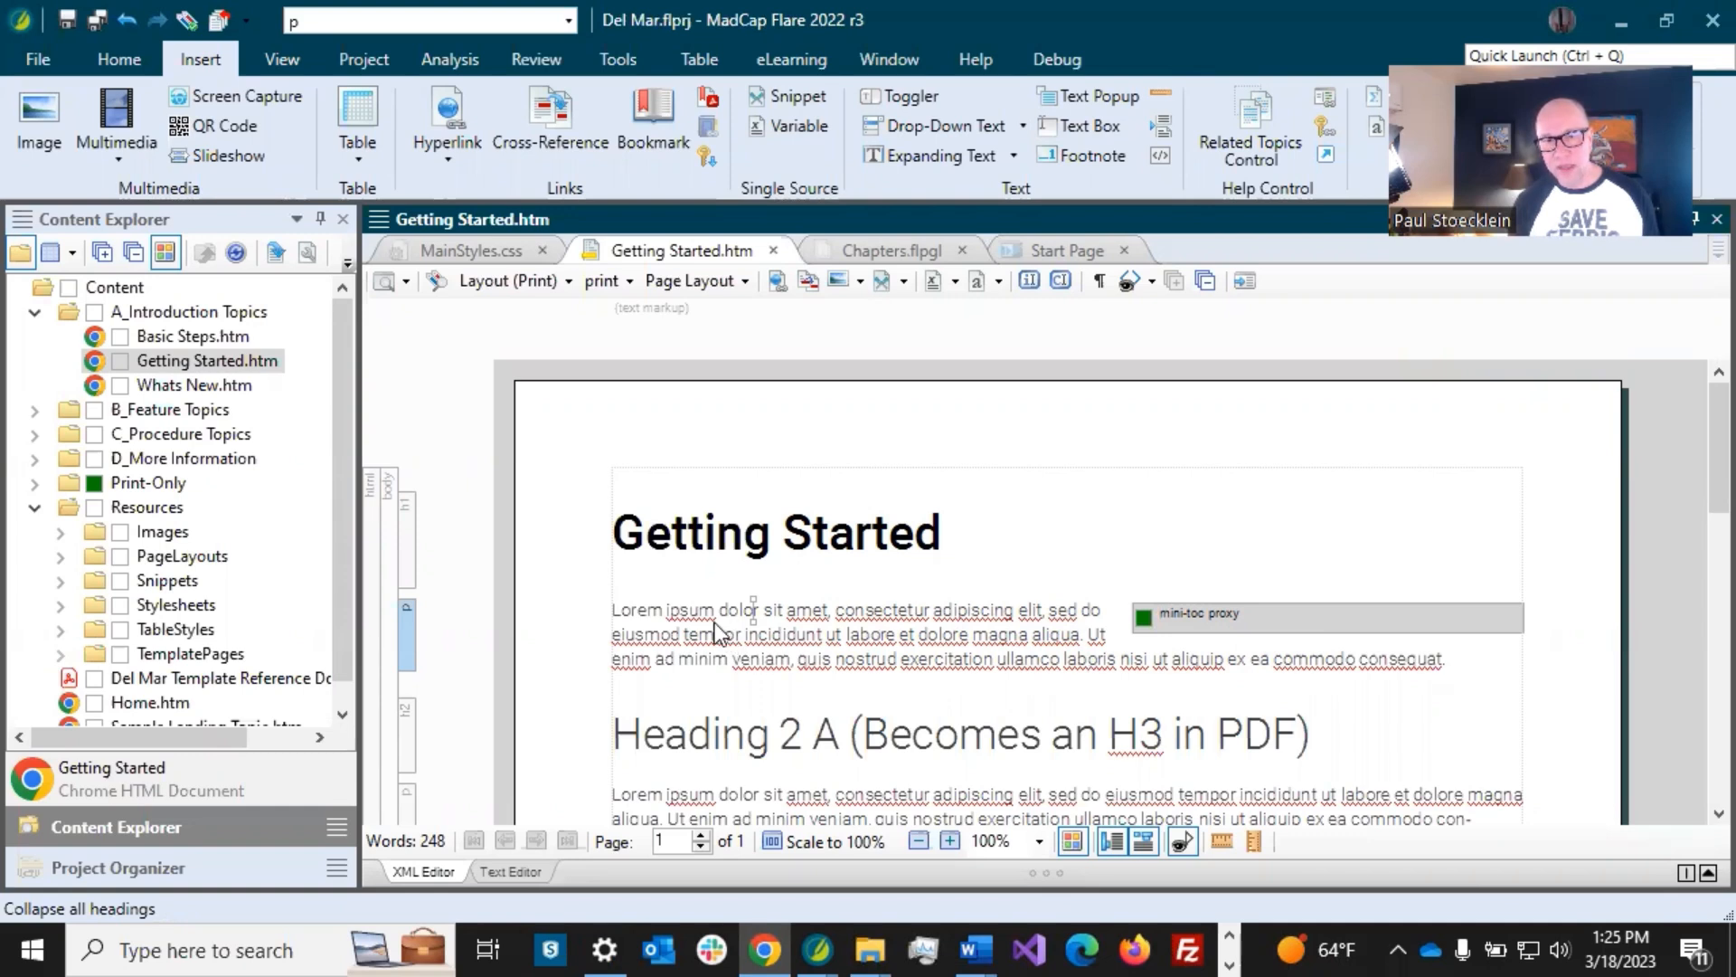
pyautogui.click(614, 609)
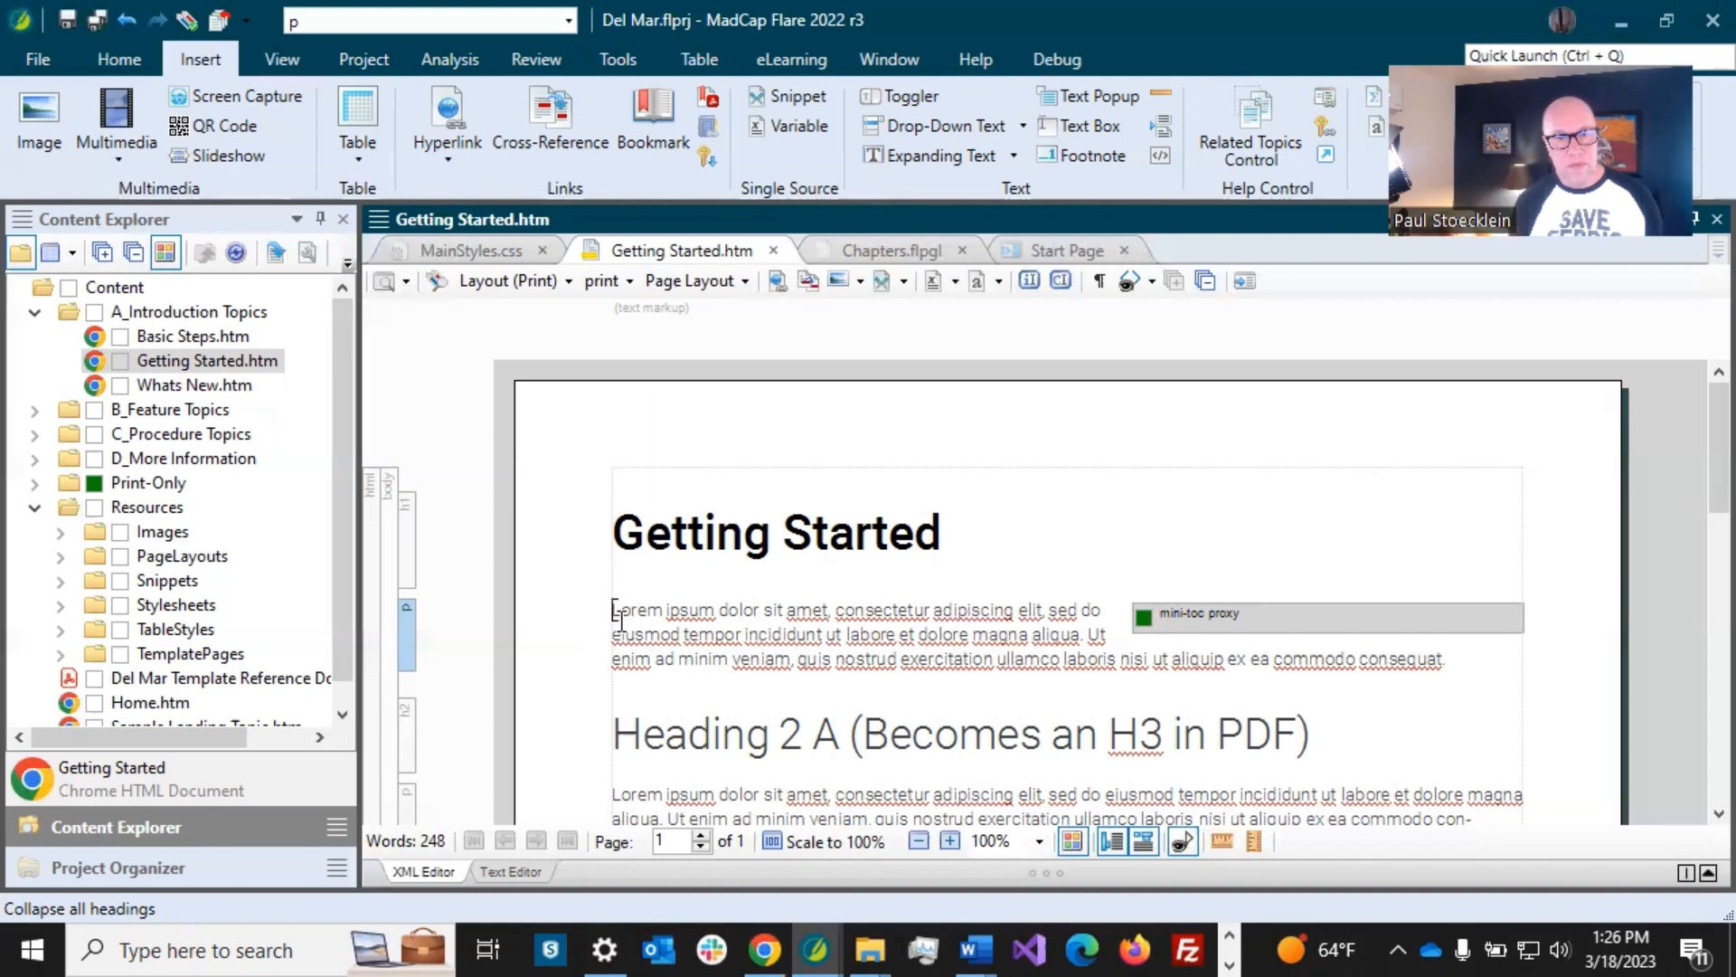
pyautogui.press('Return')
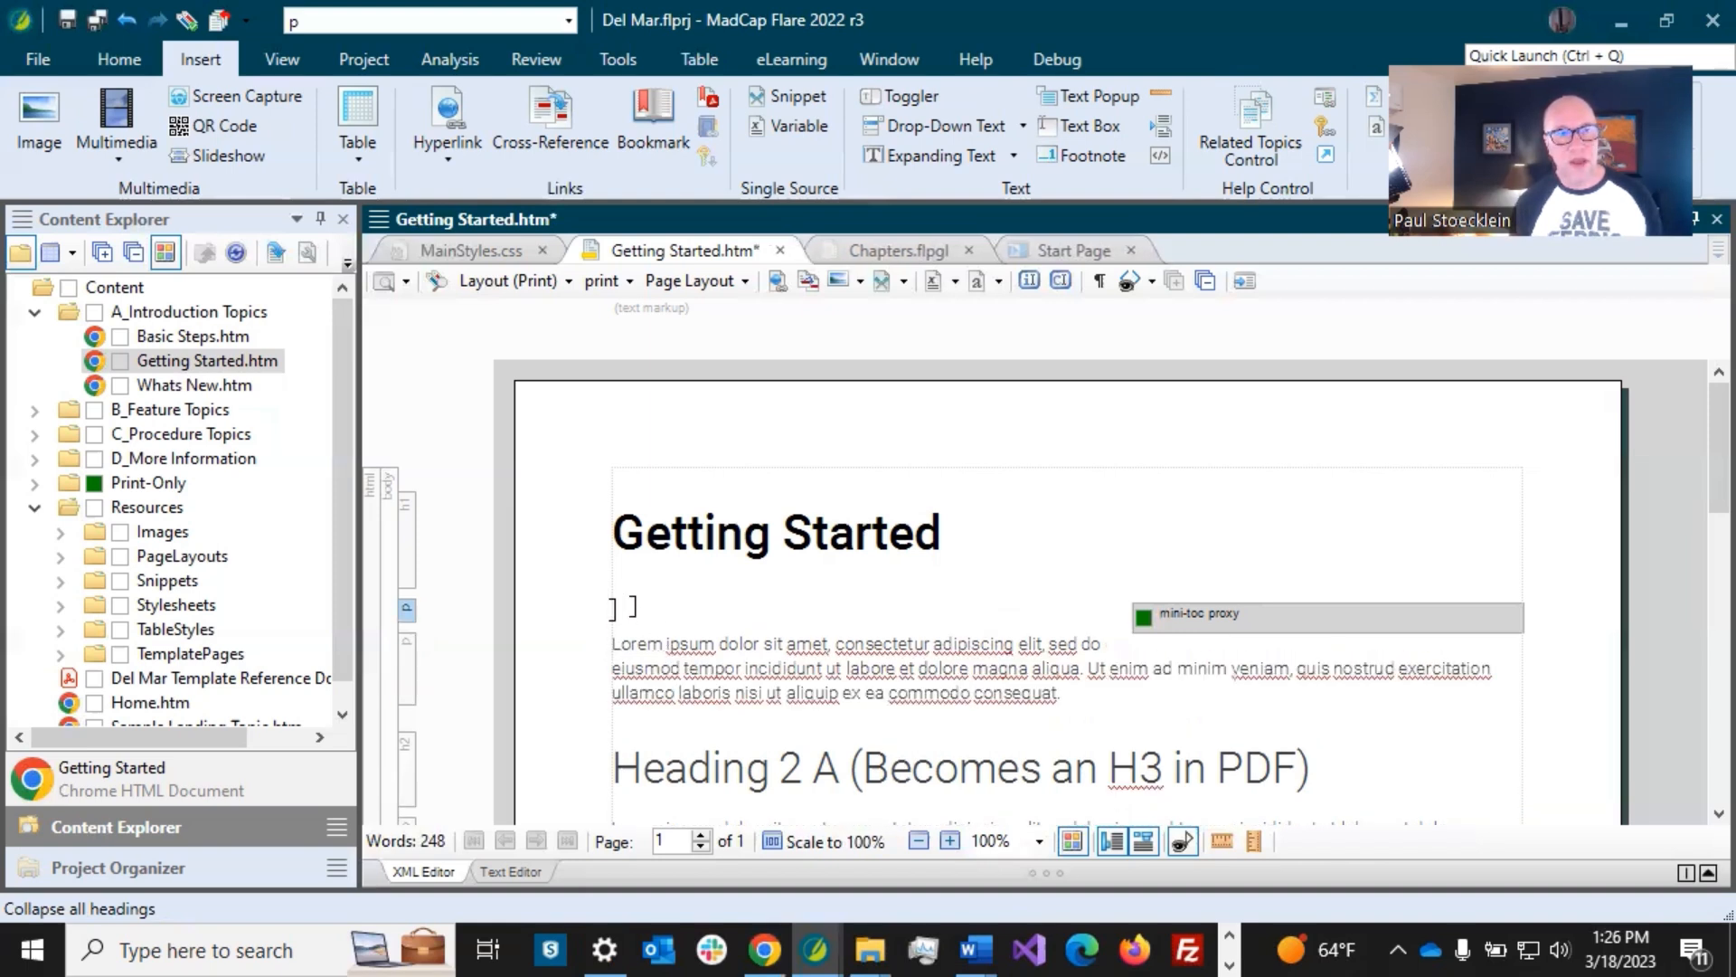
pyautogui.click(1159, 99)
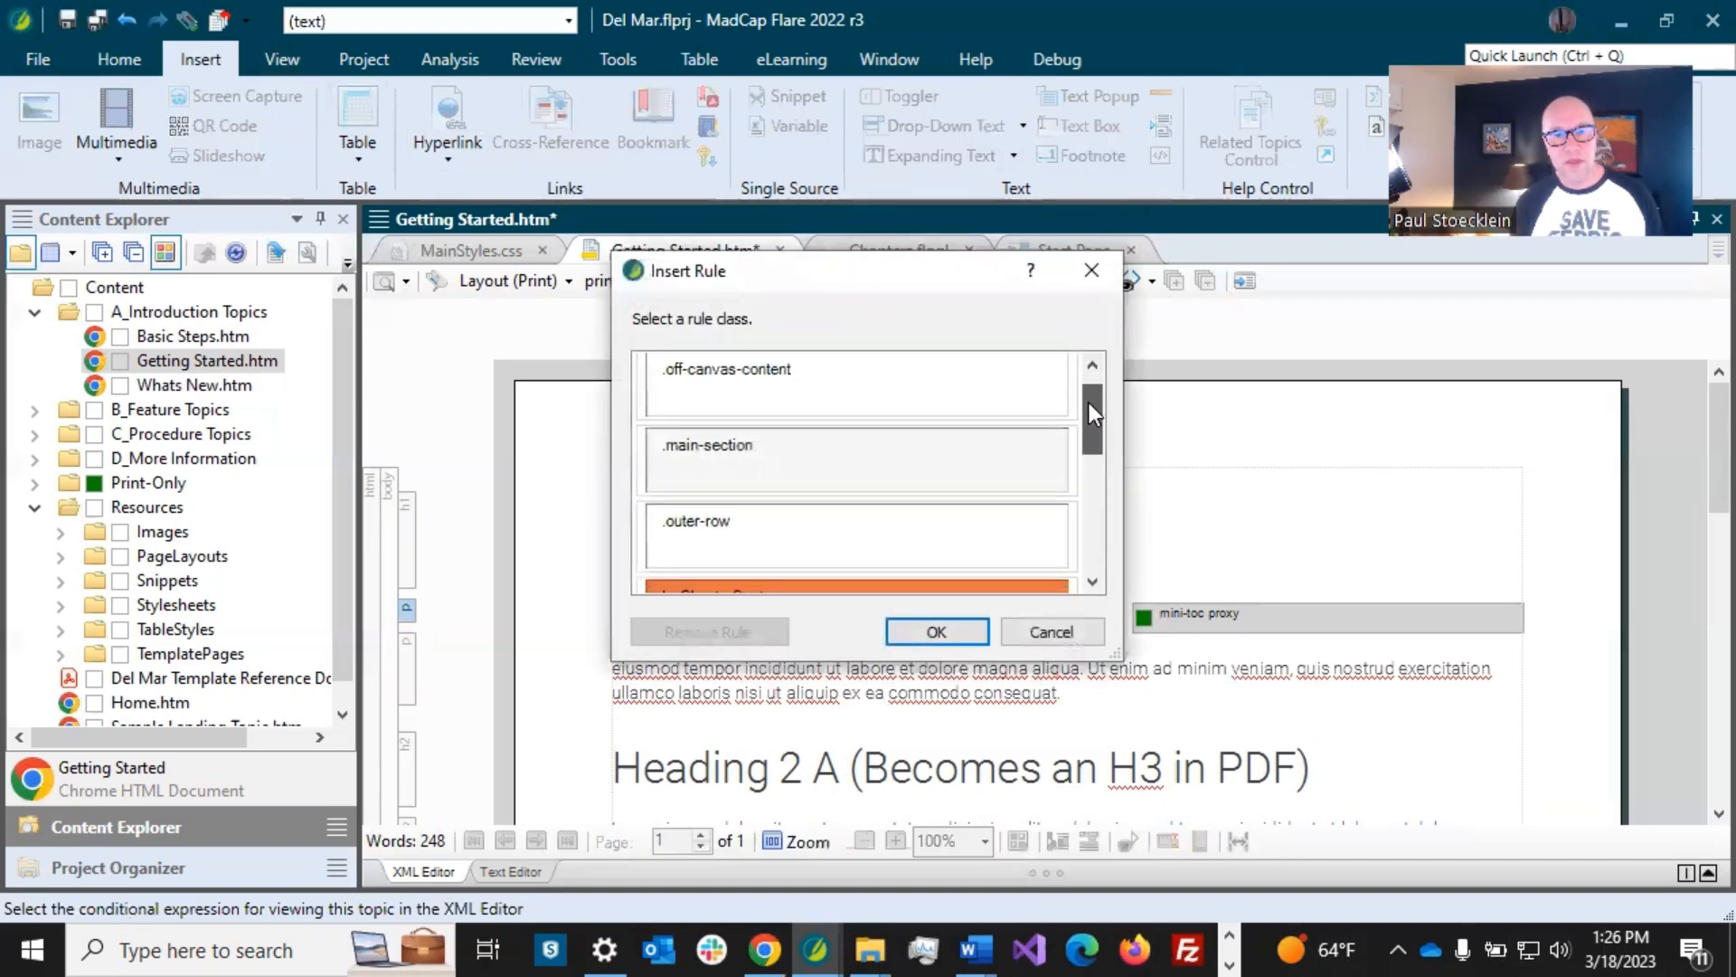
pyautogui.scroll(-1, 1089, 403)
pyautogui.click(881, 524)
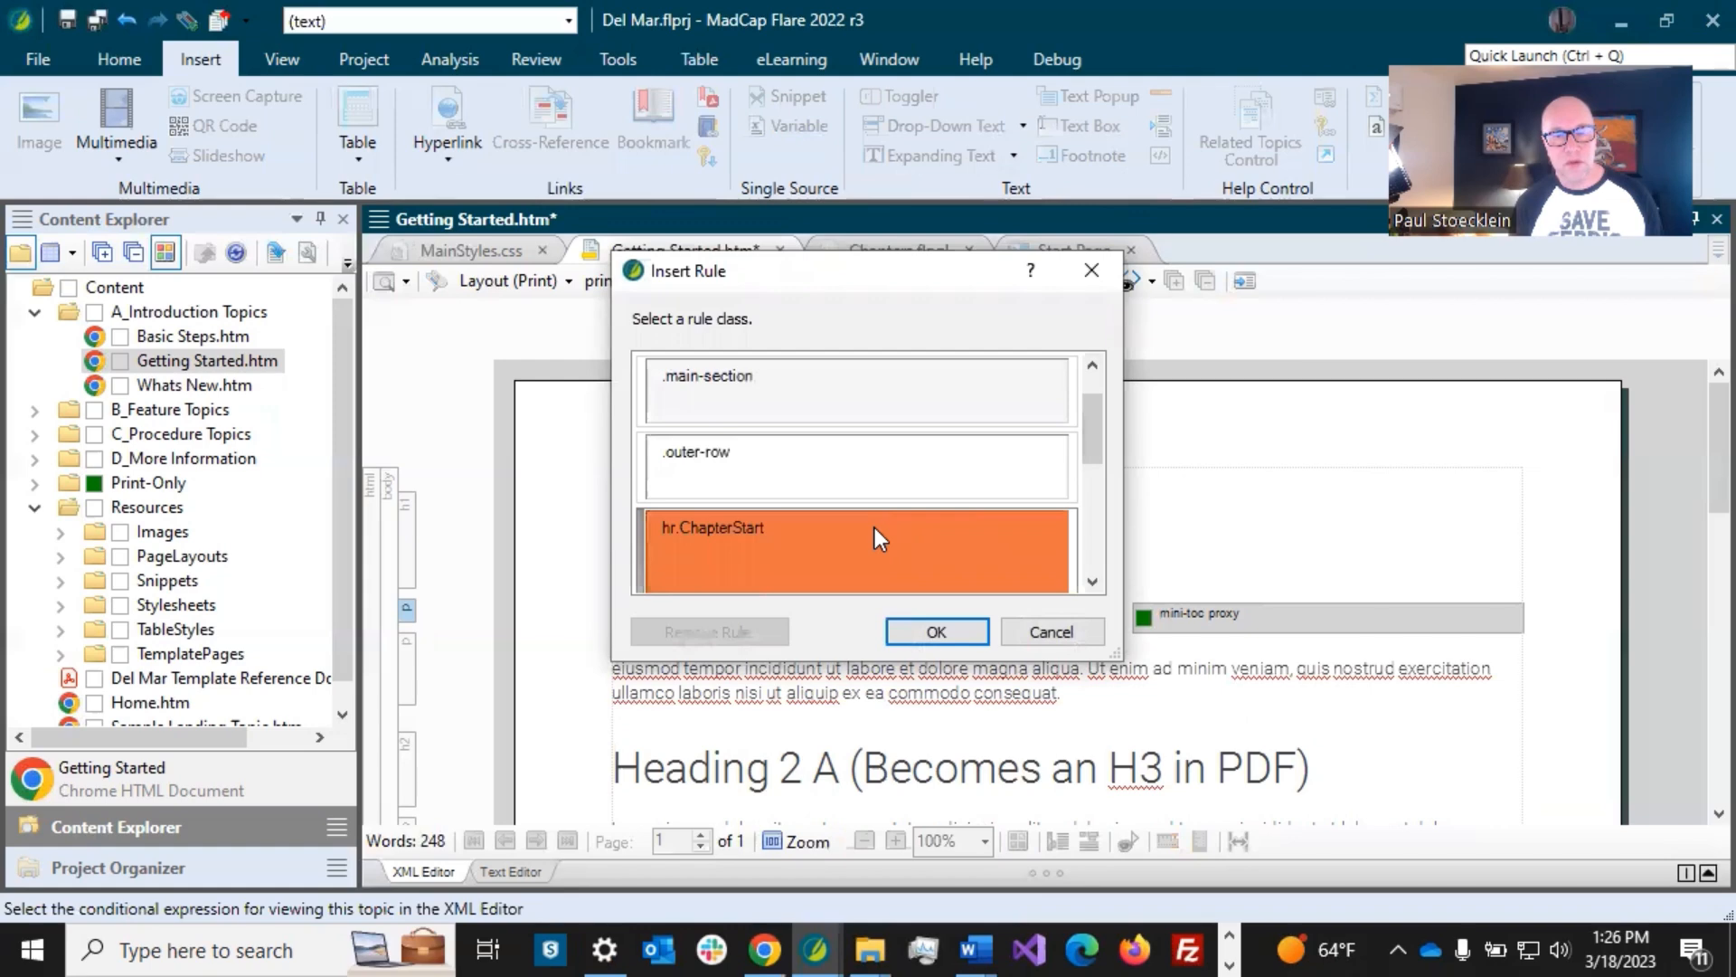
pyautogui.scroll(-1, 875, 528)
pyautogui.click(932, 630)
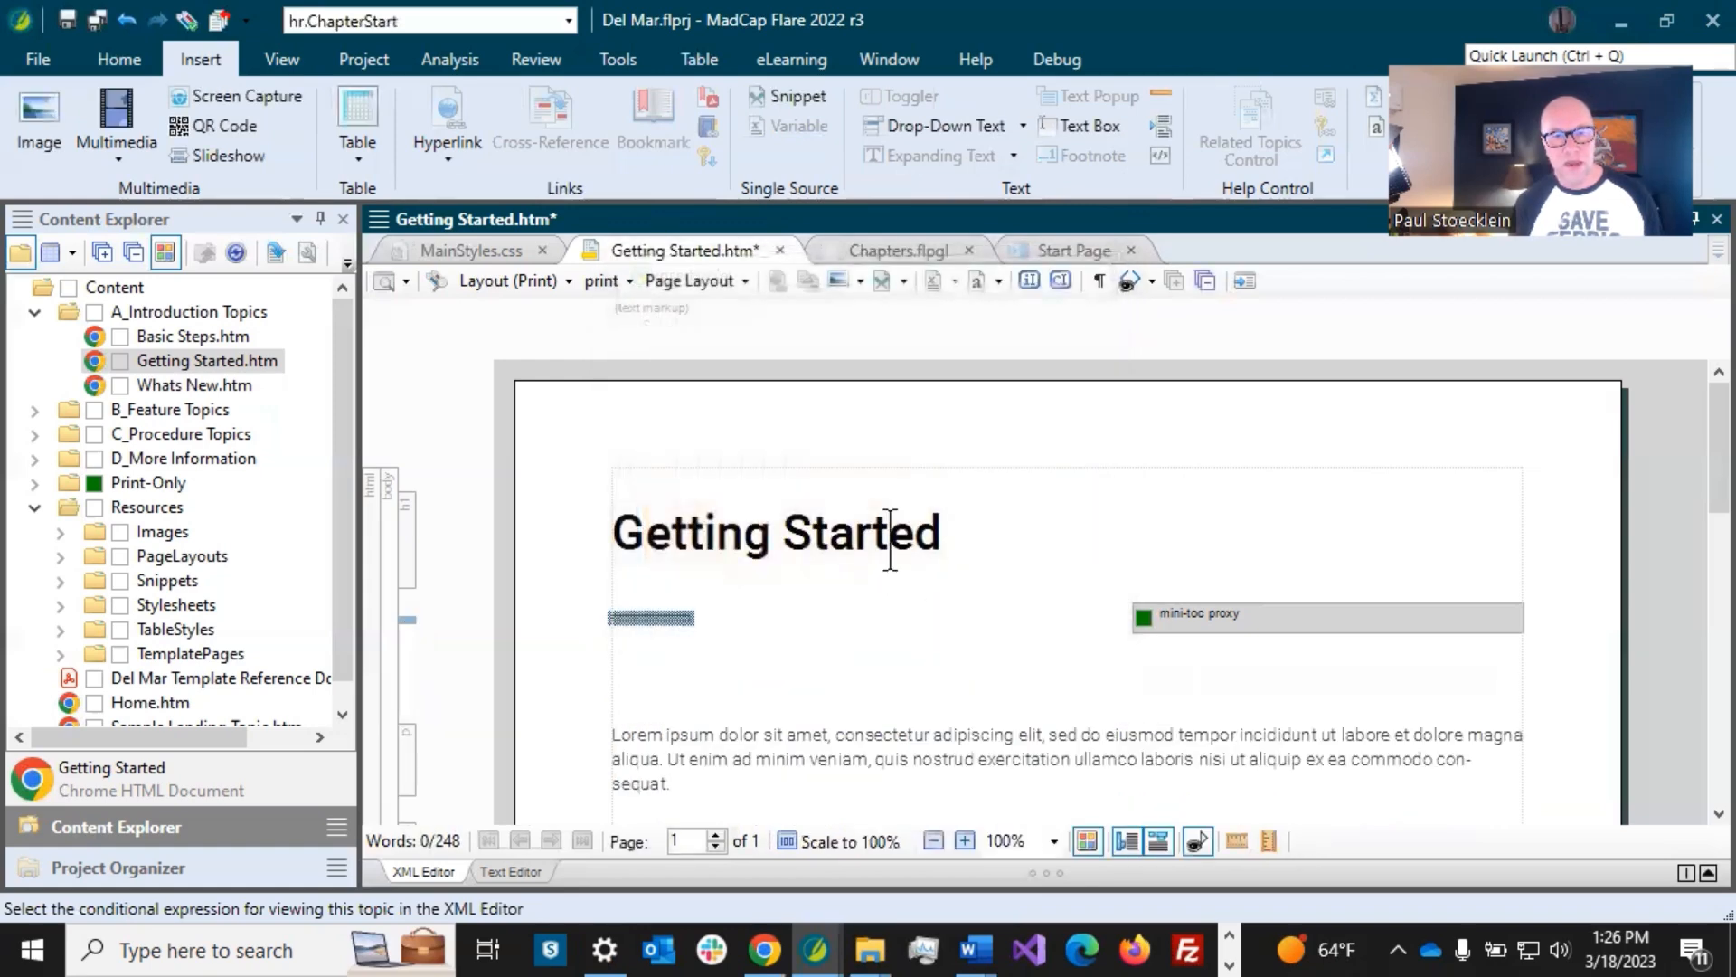
pyautogui.click(887, 534)
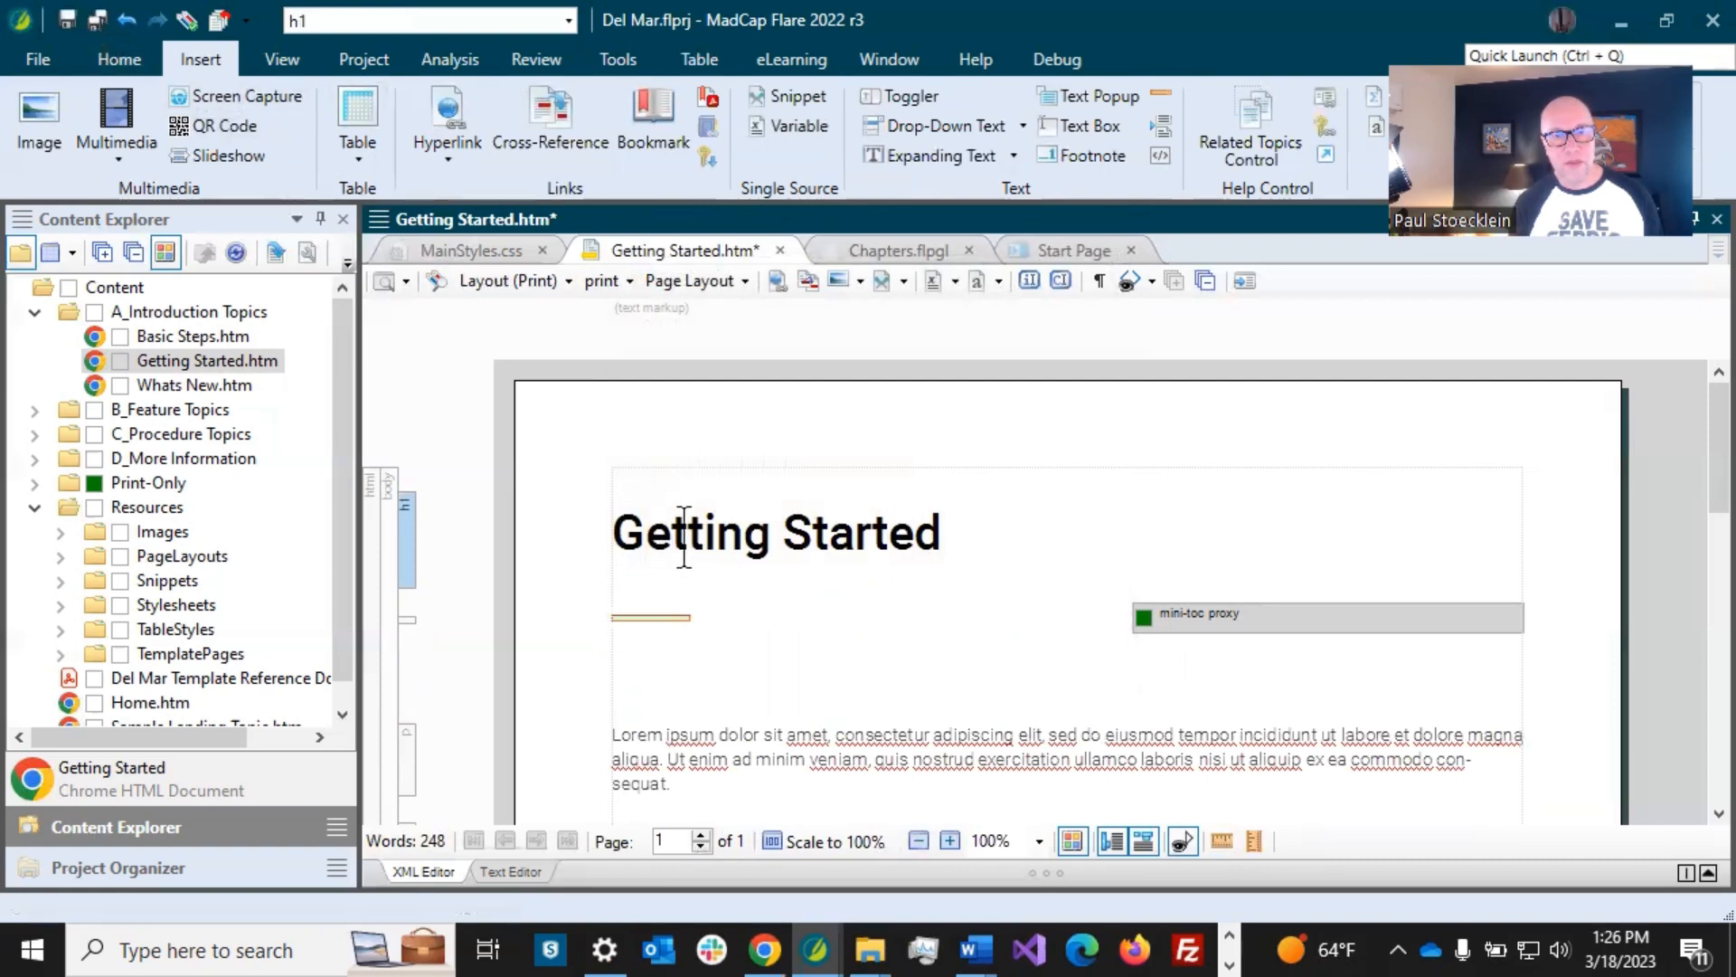
pyautogui.click(97, 20)
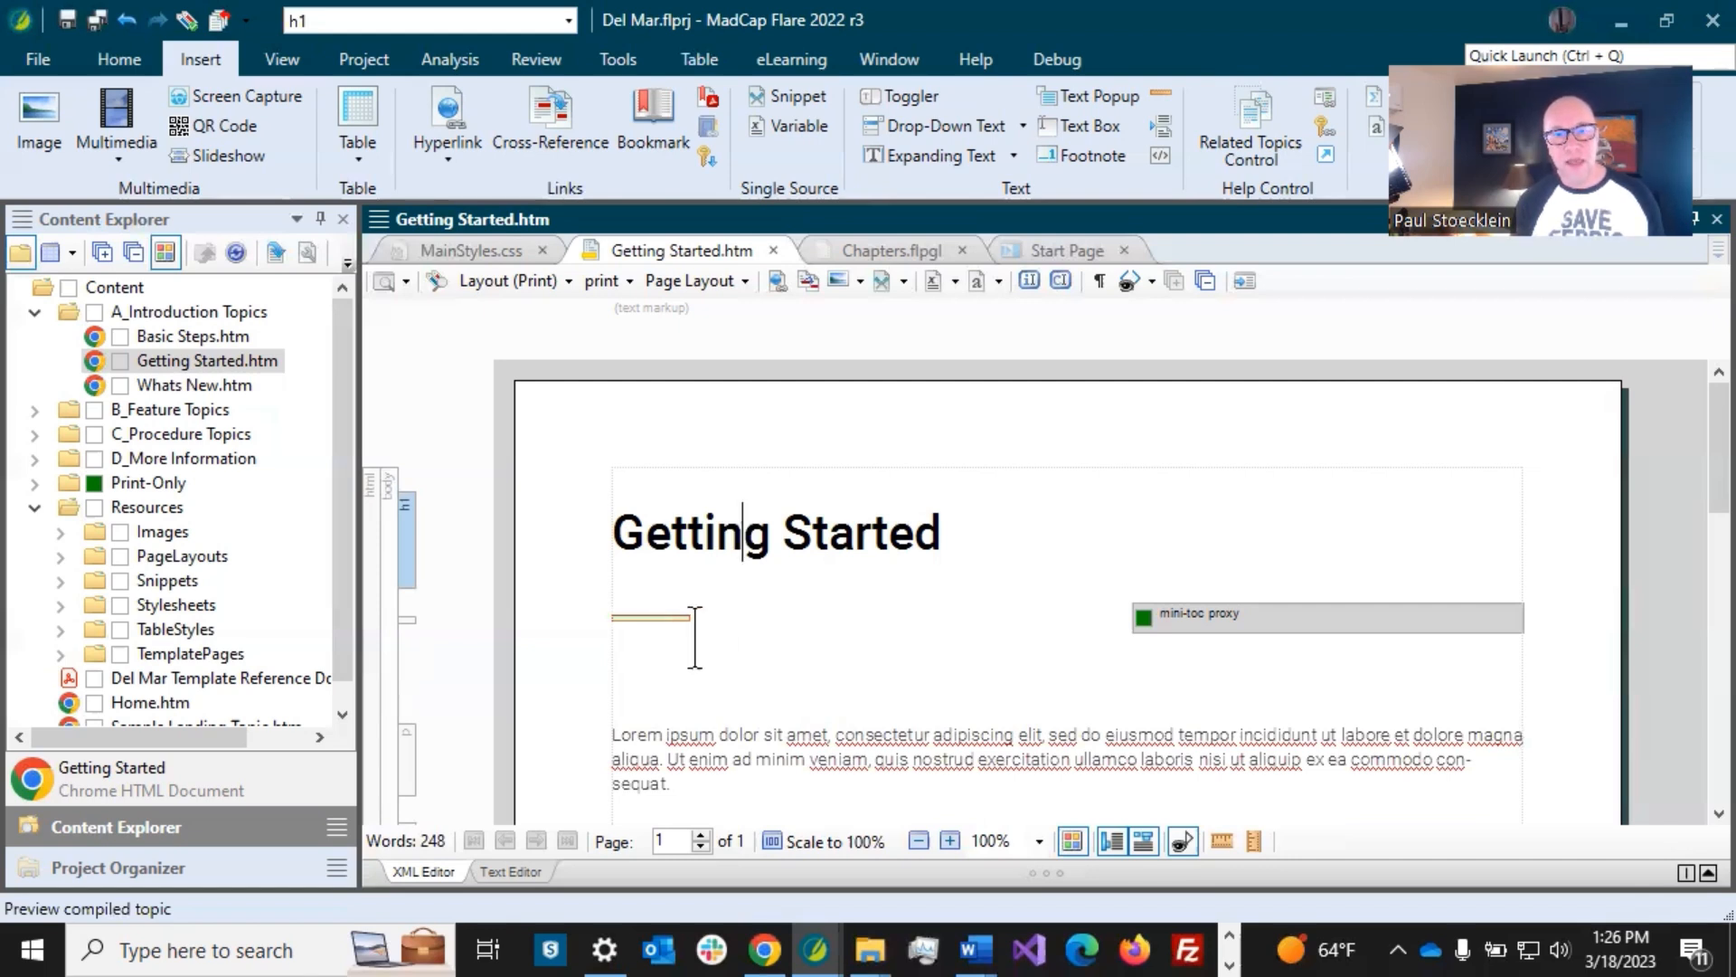
# - Toggle the topic's condition tag indicators off and on, and check the mc-conditions property of hr.ChapterStart in the default medium
pyautogui.click(1071, 843)
pyautogui.click(1071, 842)
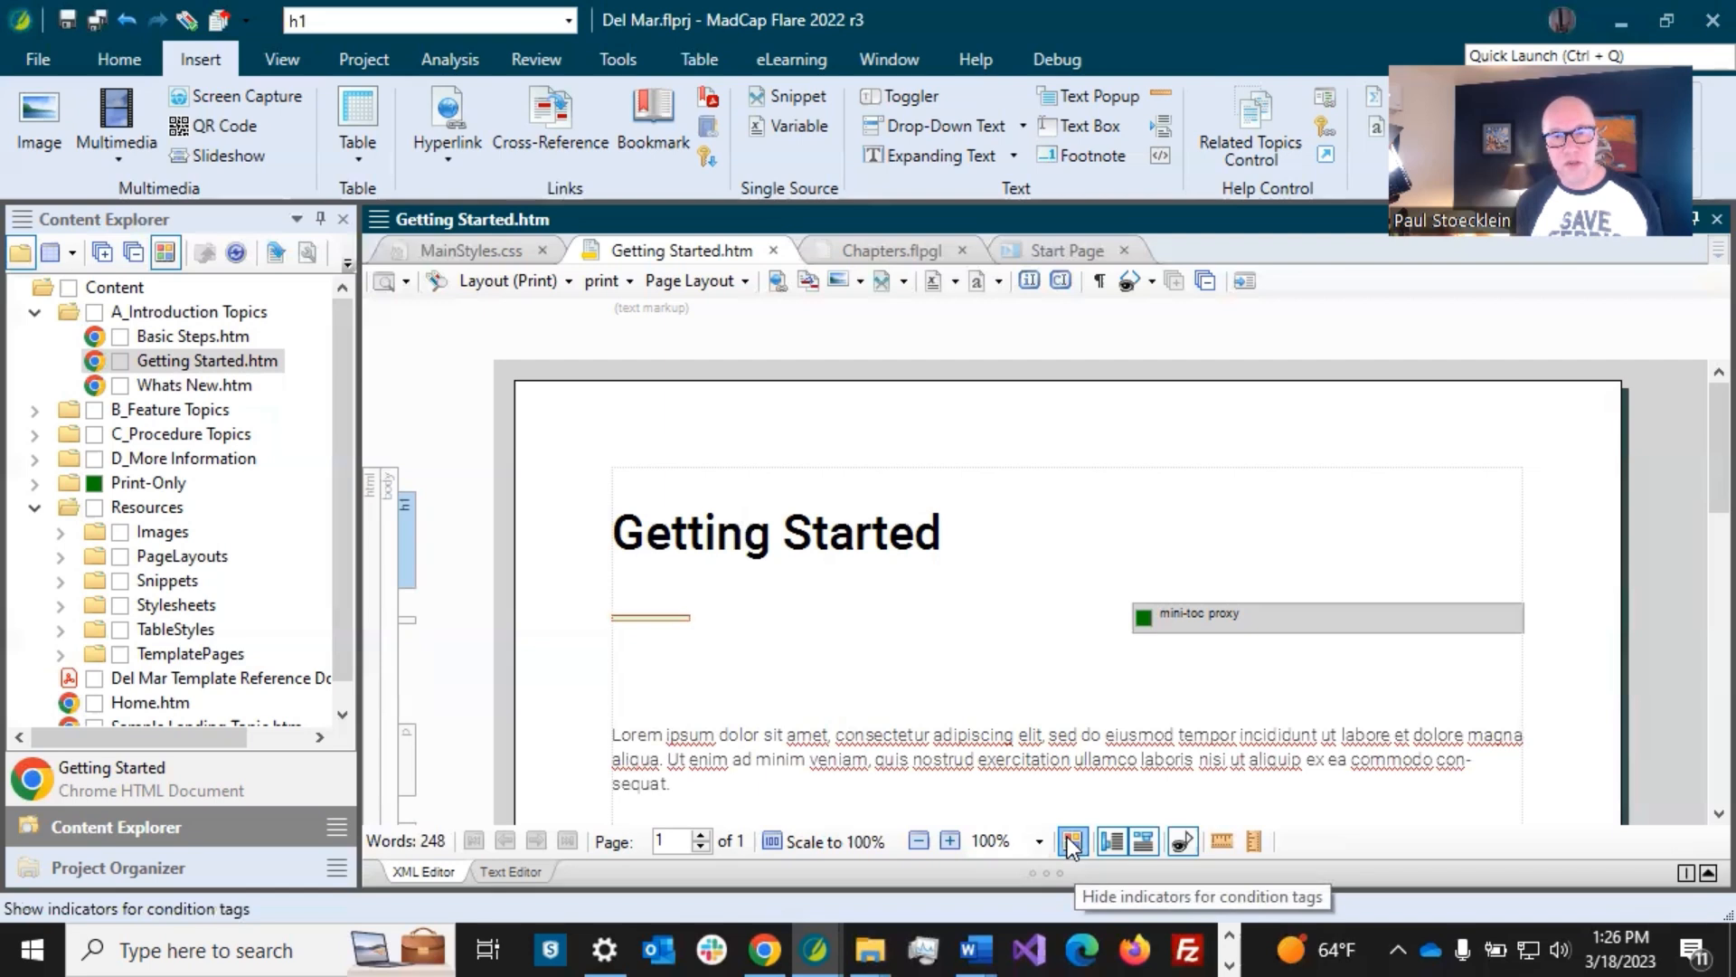
pyautogui.click(1072, 843)
pyautogui.click(1072, 843)
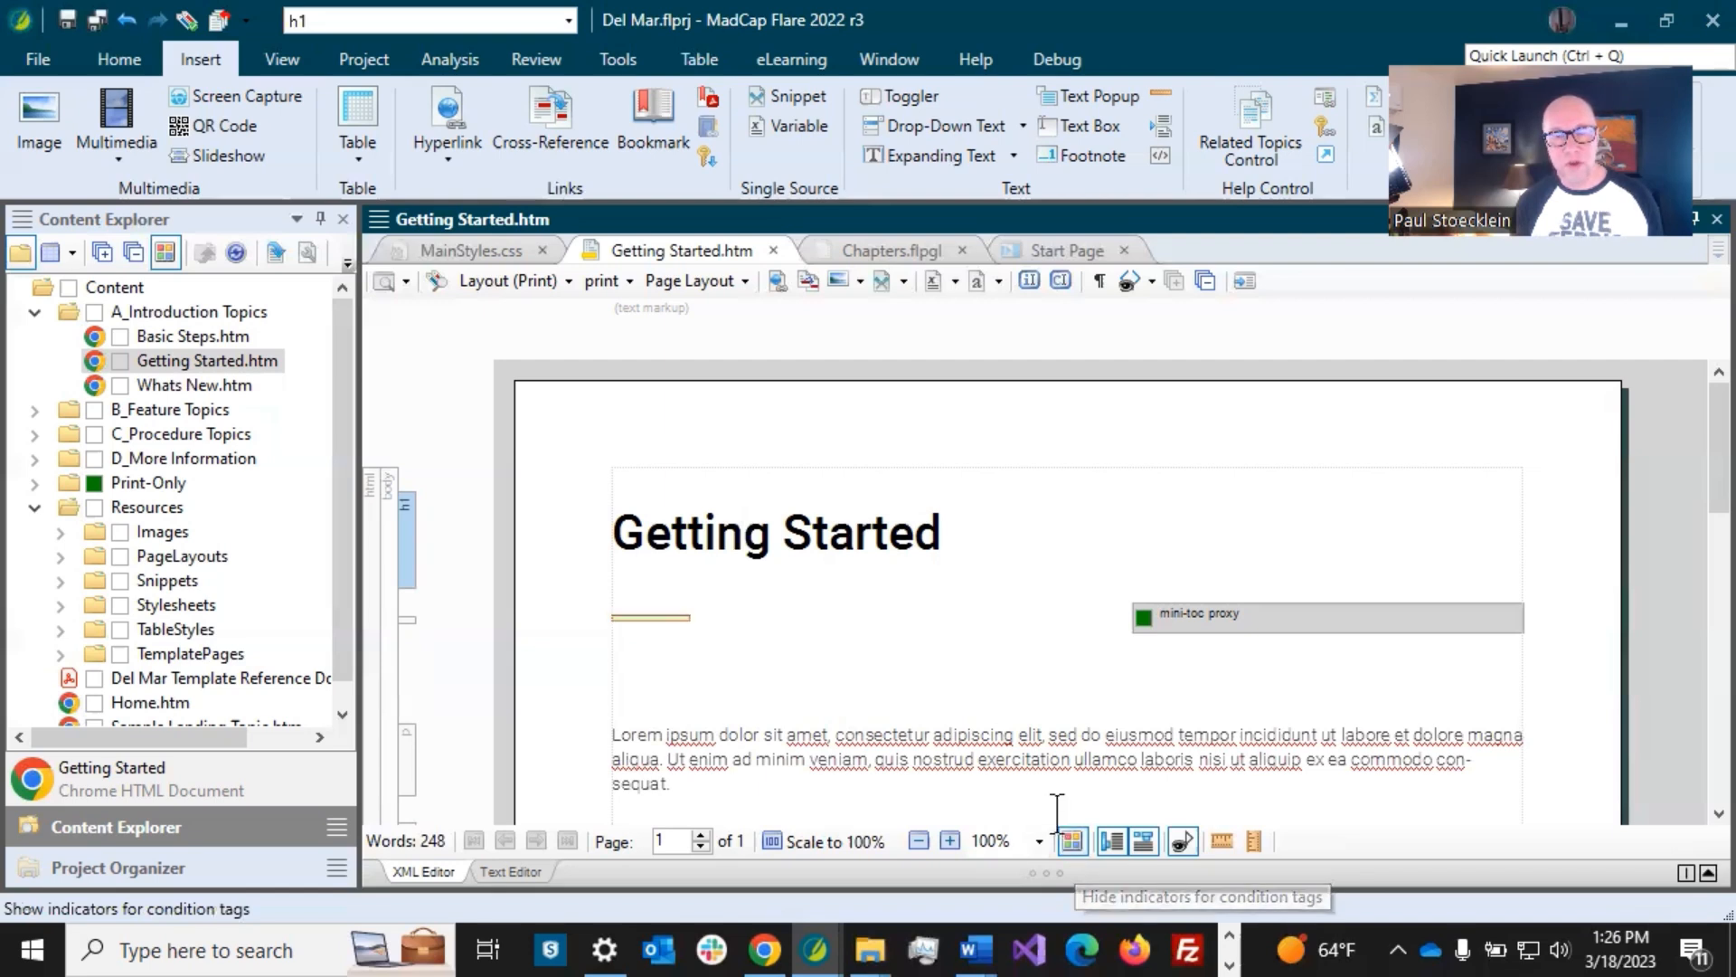
pyautogui.click(893, 547)
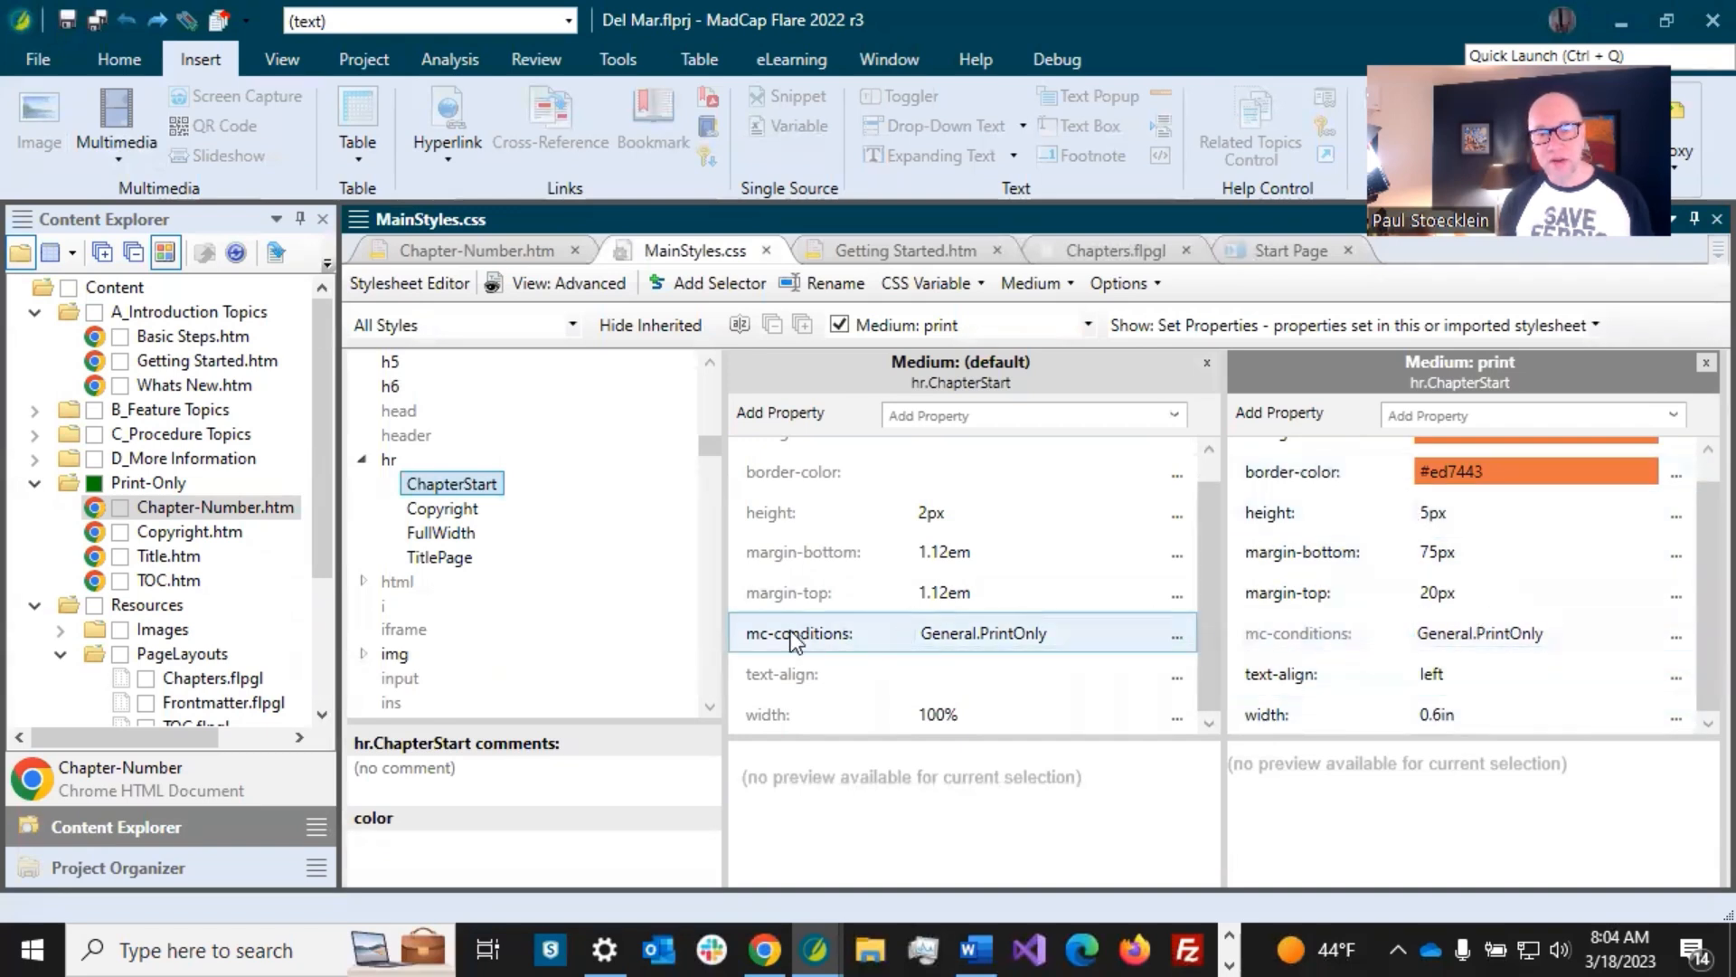
pyautogui.click(950, 633)
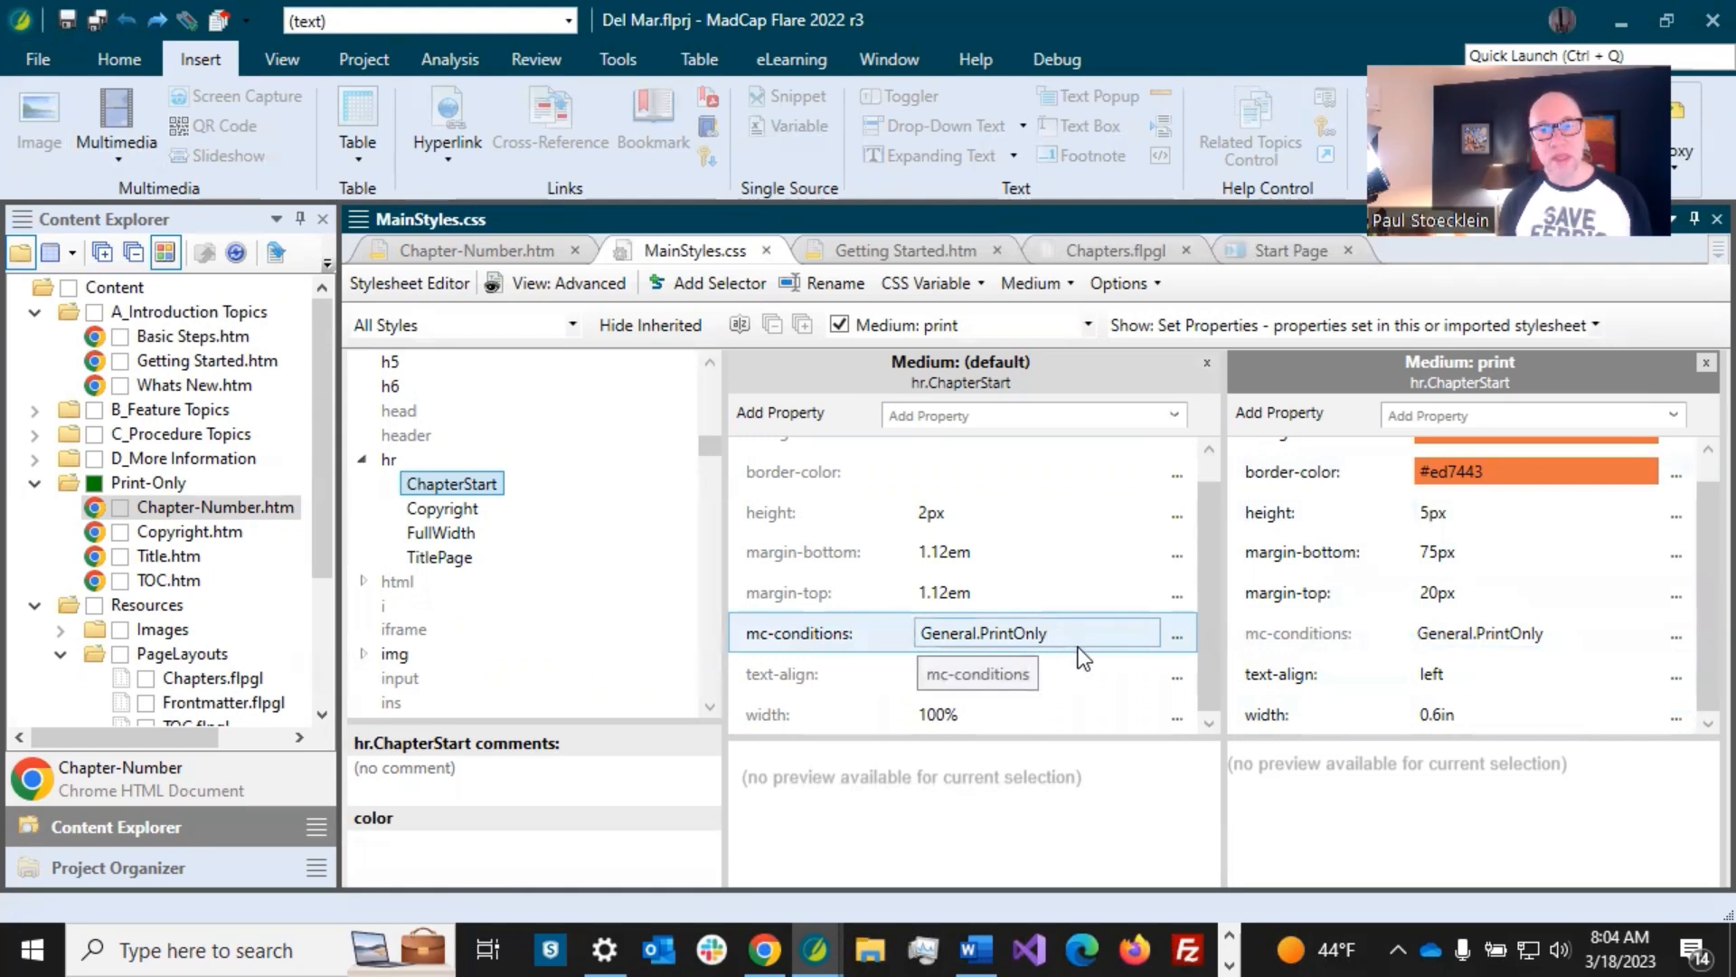
pyautogui.click(859, 642)
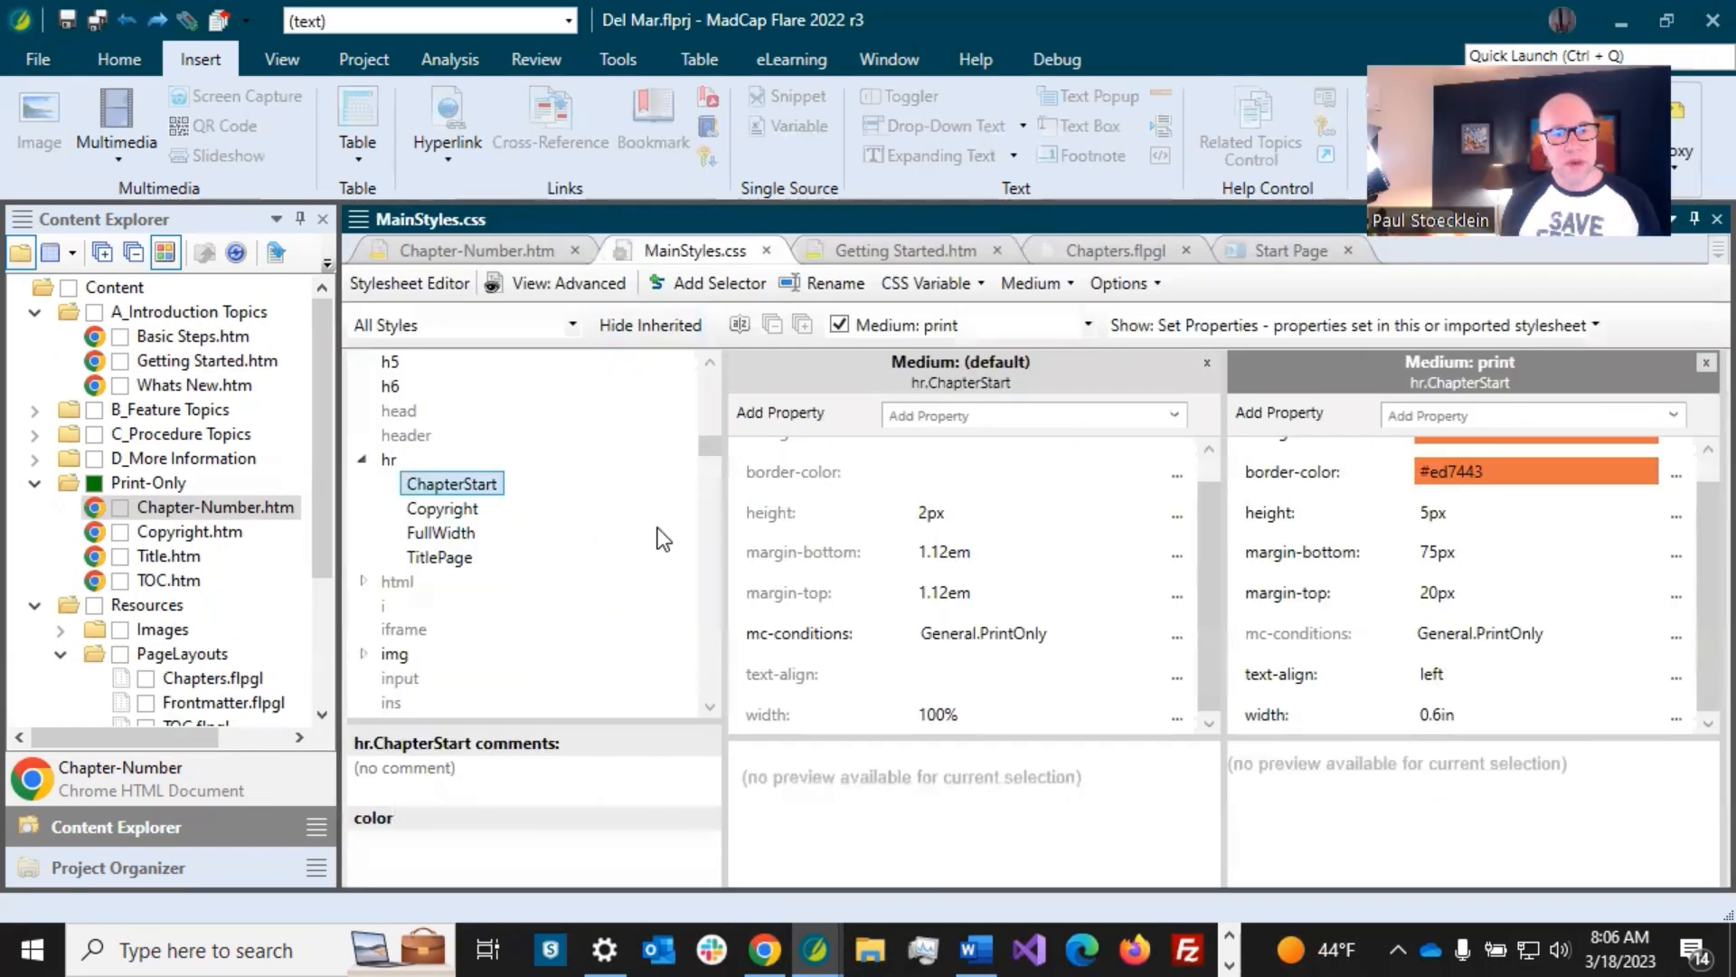
# - Compare the h2 style's default and print properties in the stylesheet, including its font family, font size and heading level
pyautogui.scroll(2, 658, 529)
pyautogui.scroll(1, 658, 528)
pyautogui.click(390, 484)
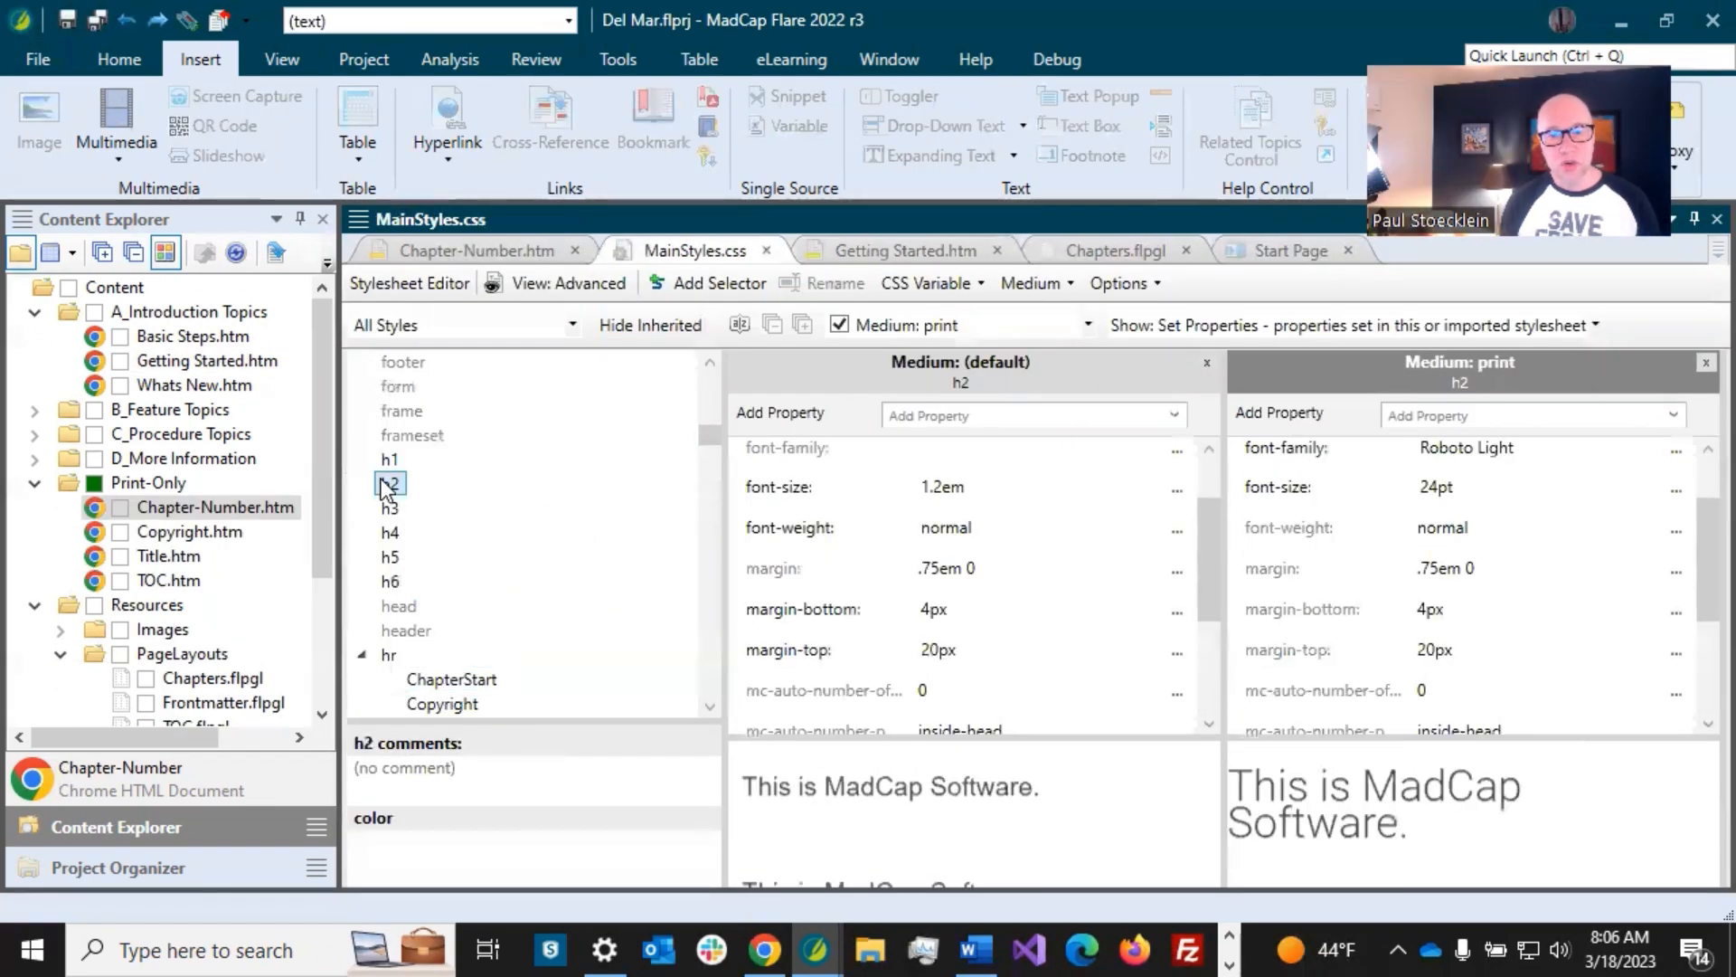
pyautogui.scroll(2, 1691, 481)
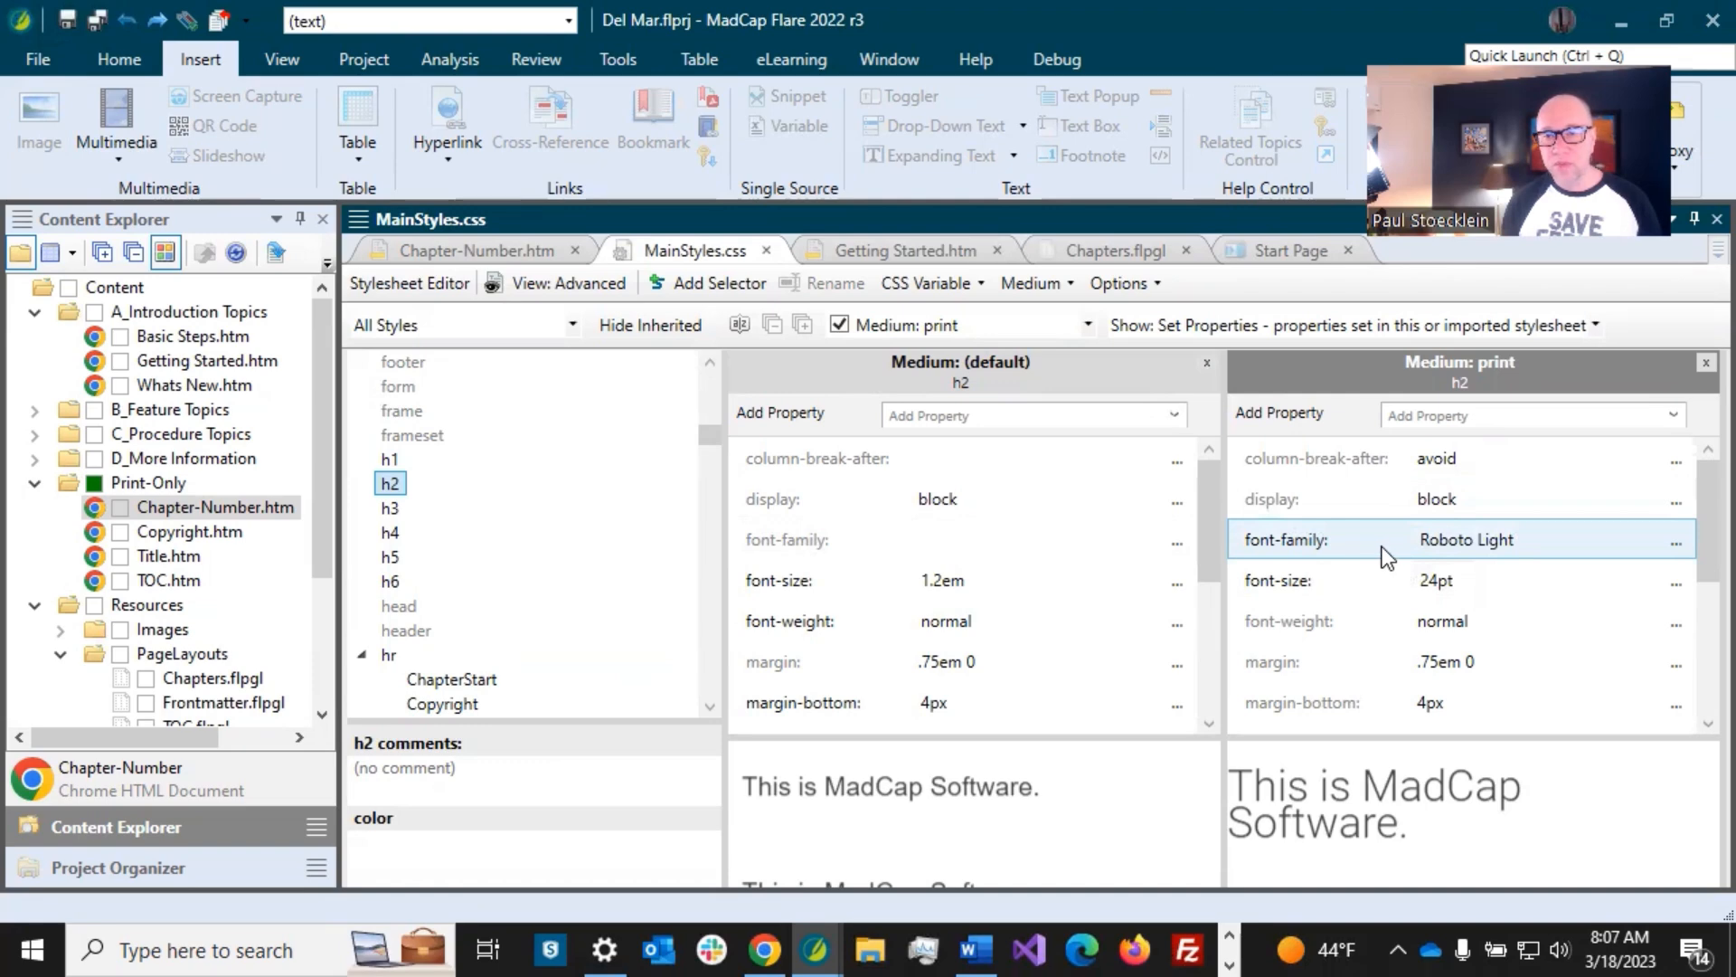
pyautogui.scroll(-1, 1391, 571)
pyautogui.scroll(-2, 1391, 572)
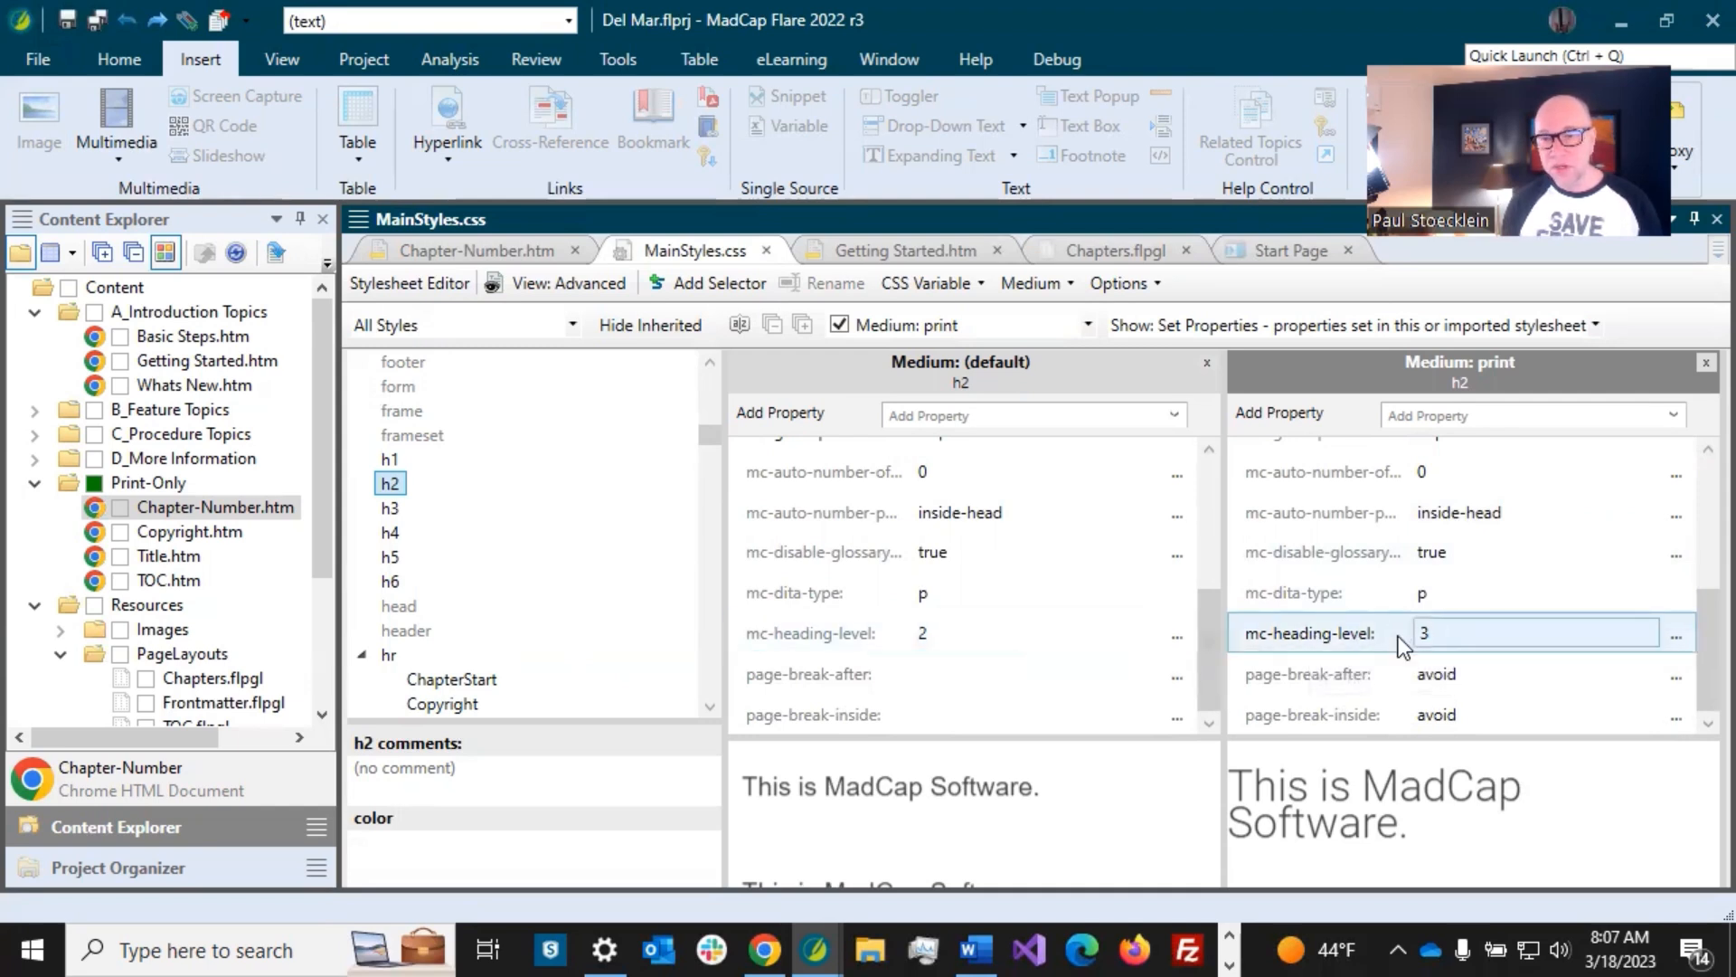
pyautogui.click(1046, 604)
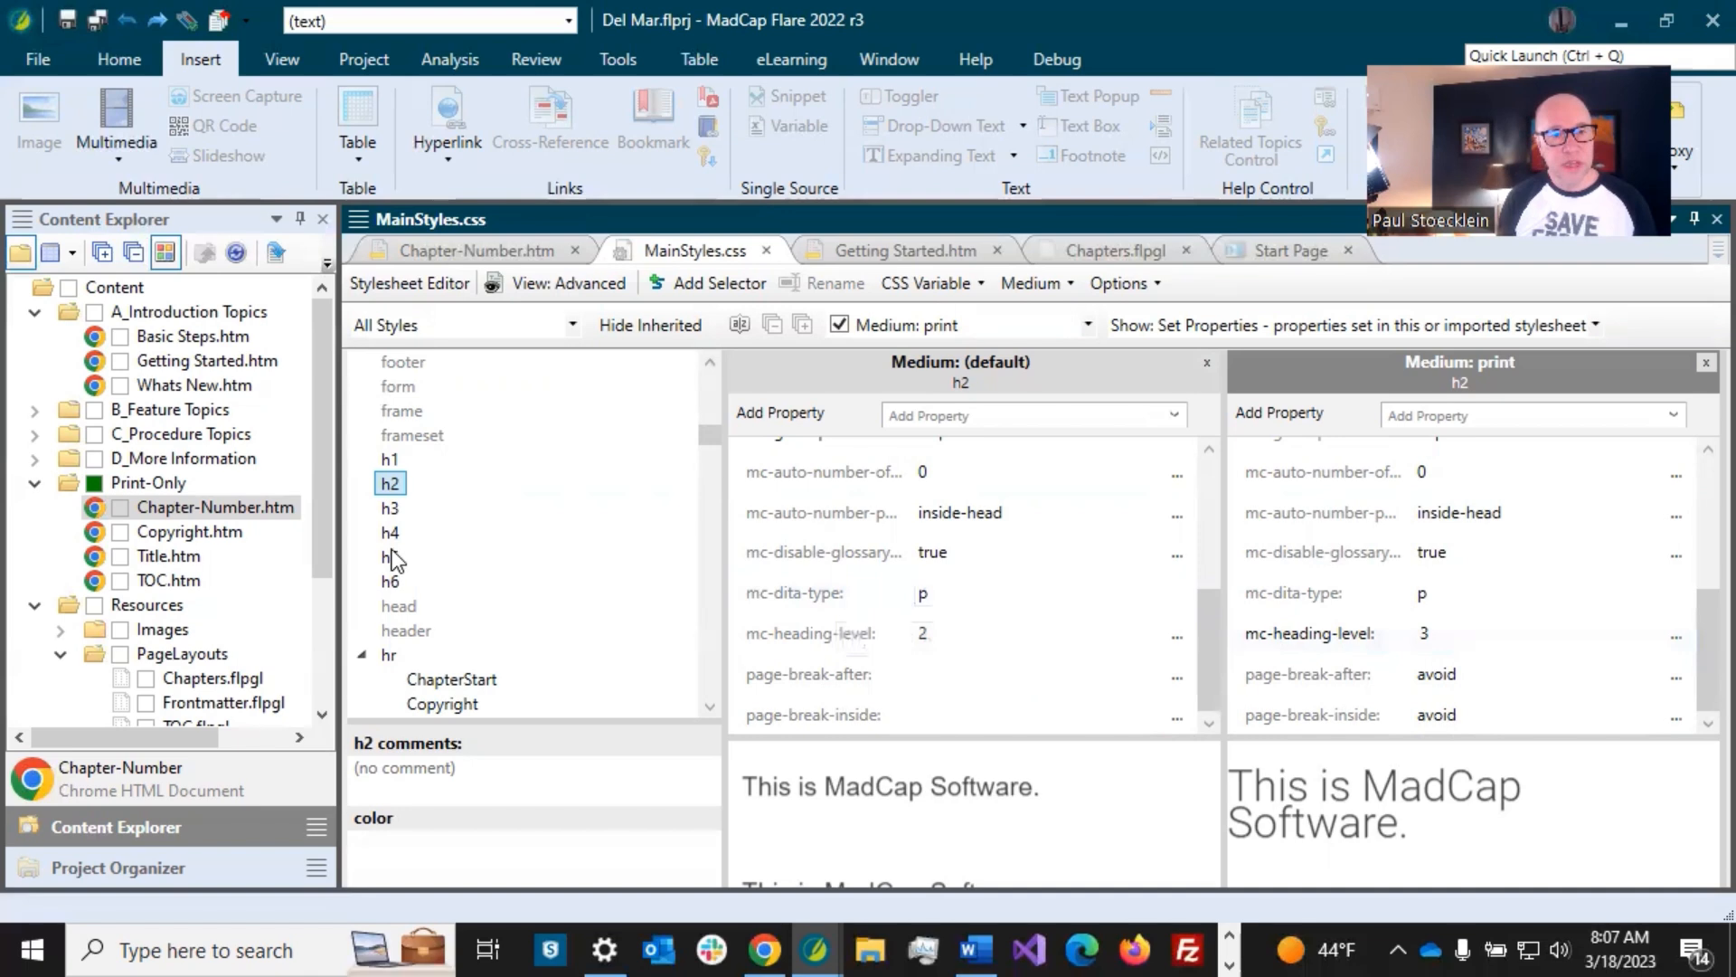
# - Compare the h3 style's default and print properties, including its font family, font size and mc-heading-level
pyautogui.click(389, 507)
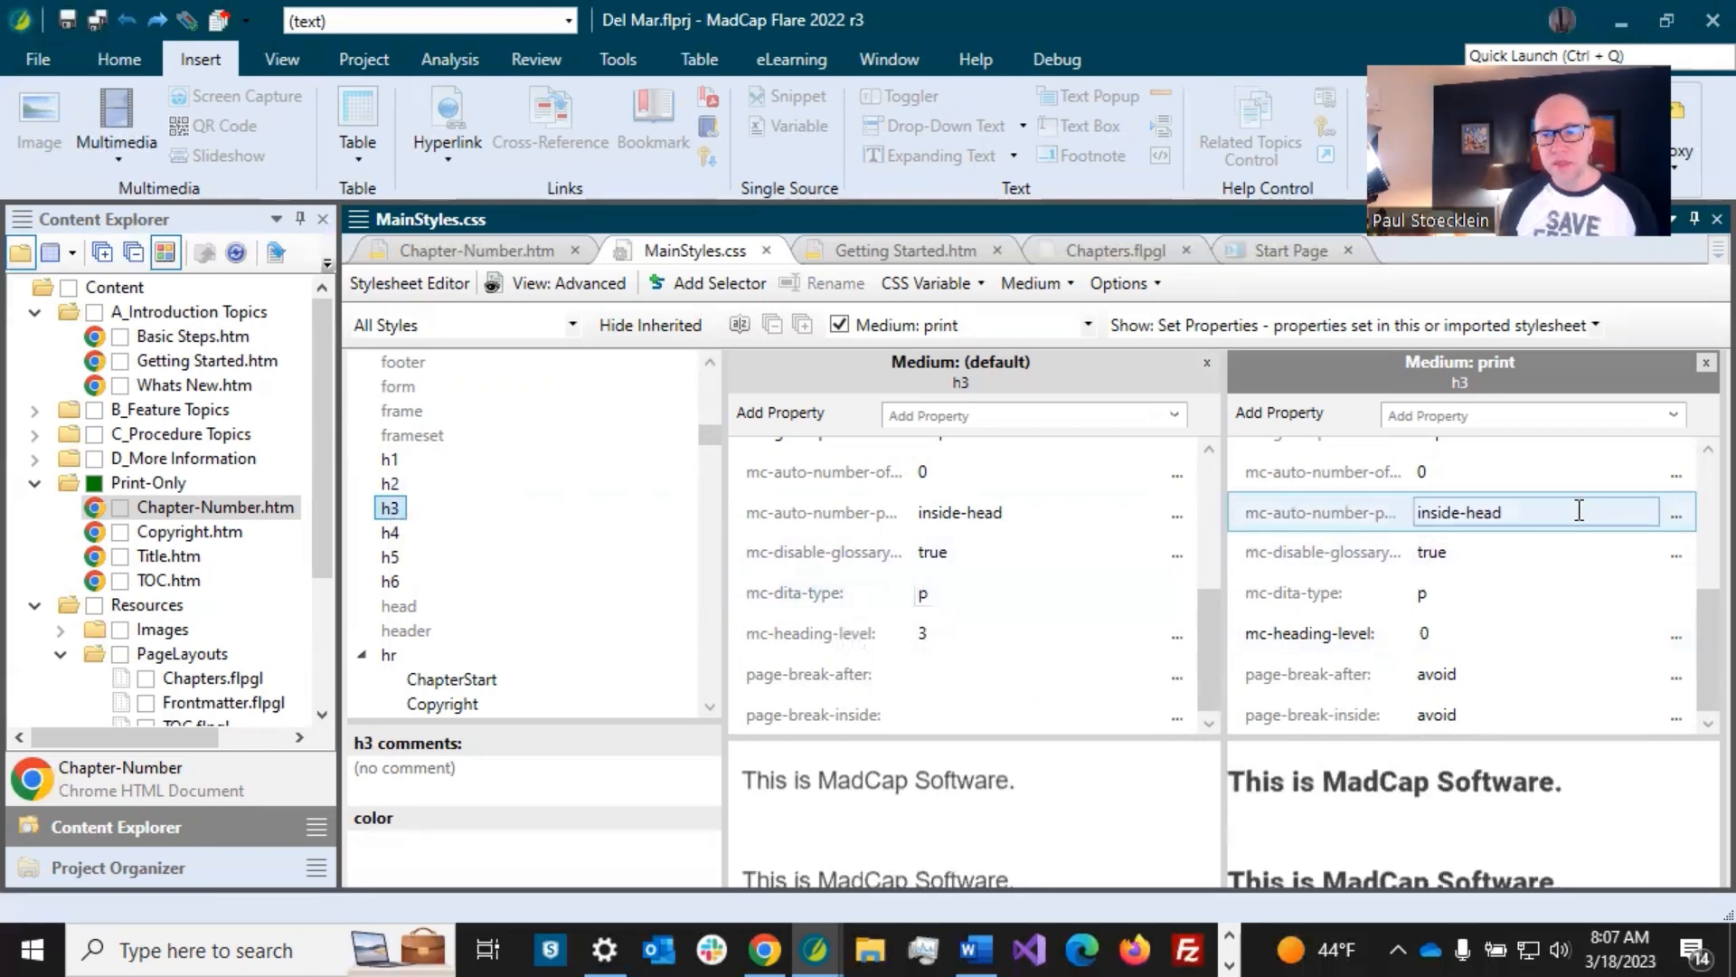
pyautogui.scroll(3, 1695, 490)
pyautogui.scroll(1, 1695, 490)
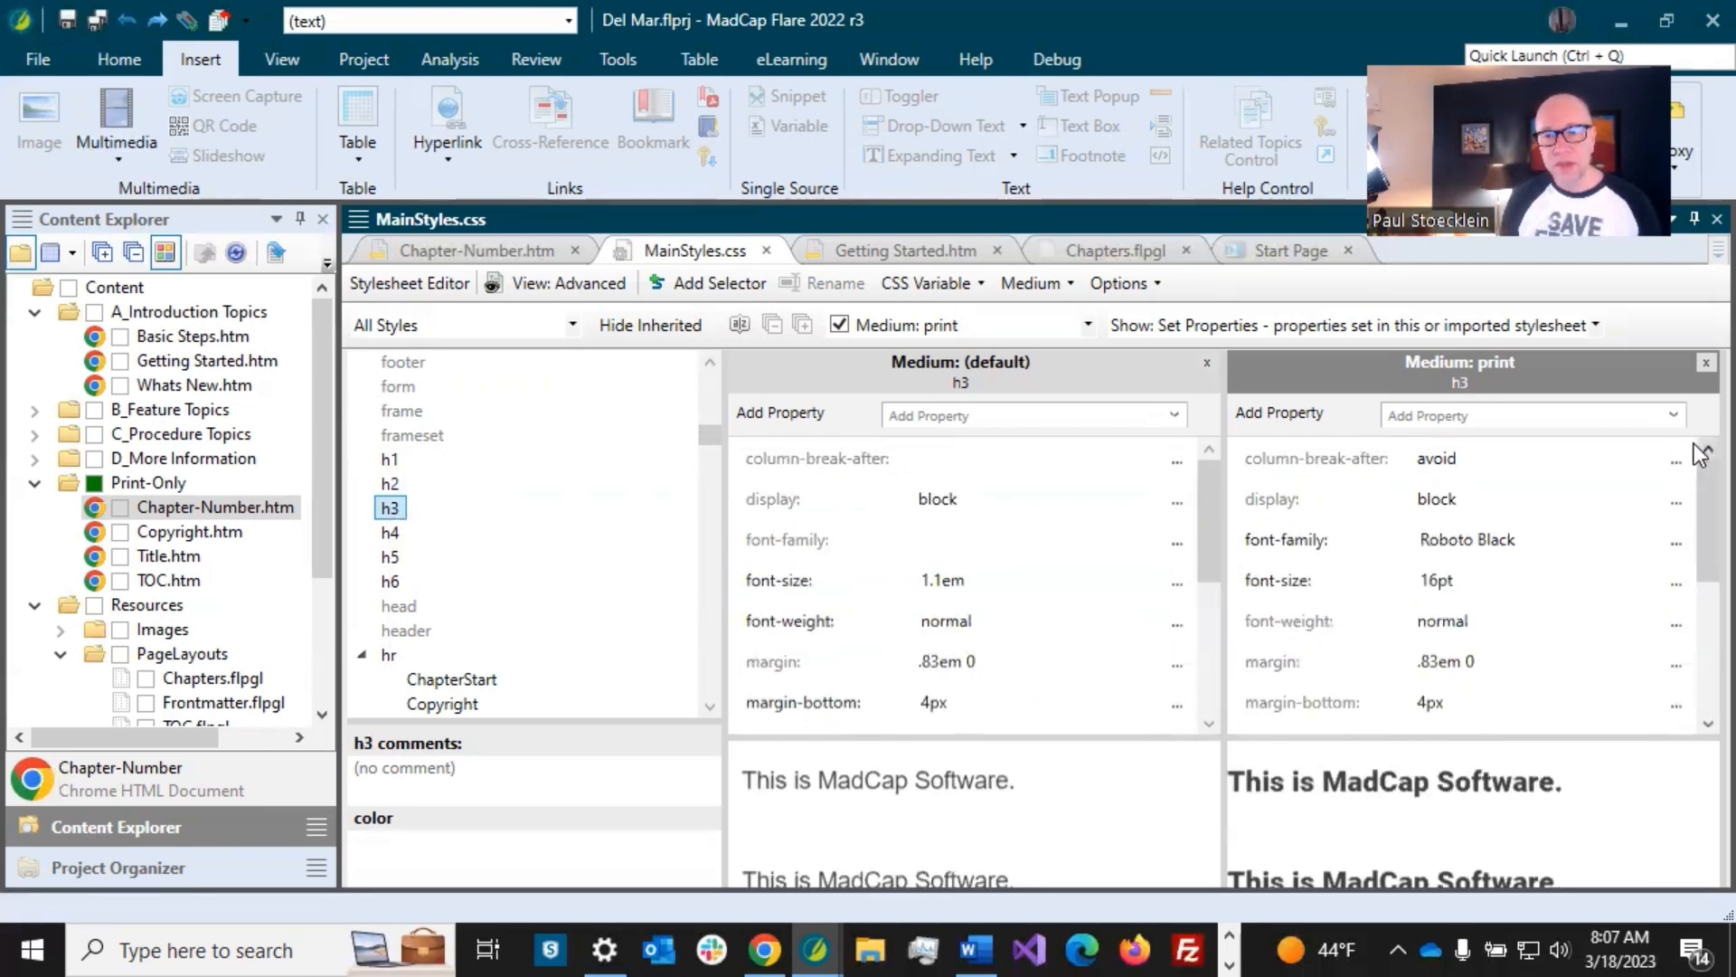
pyautogui.click(1137, 669)
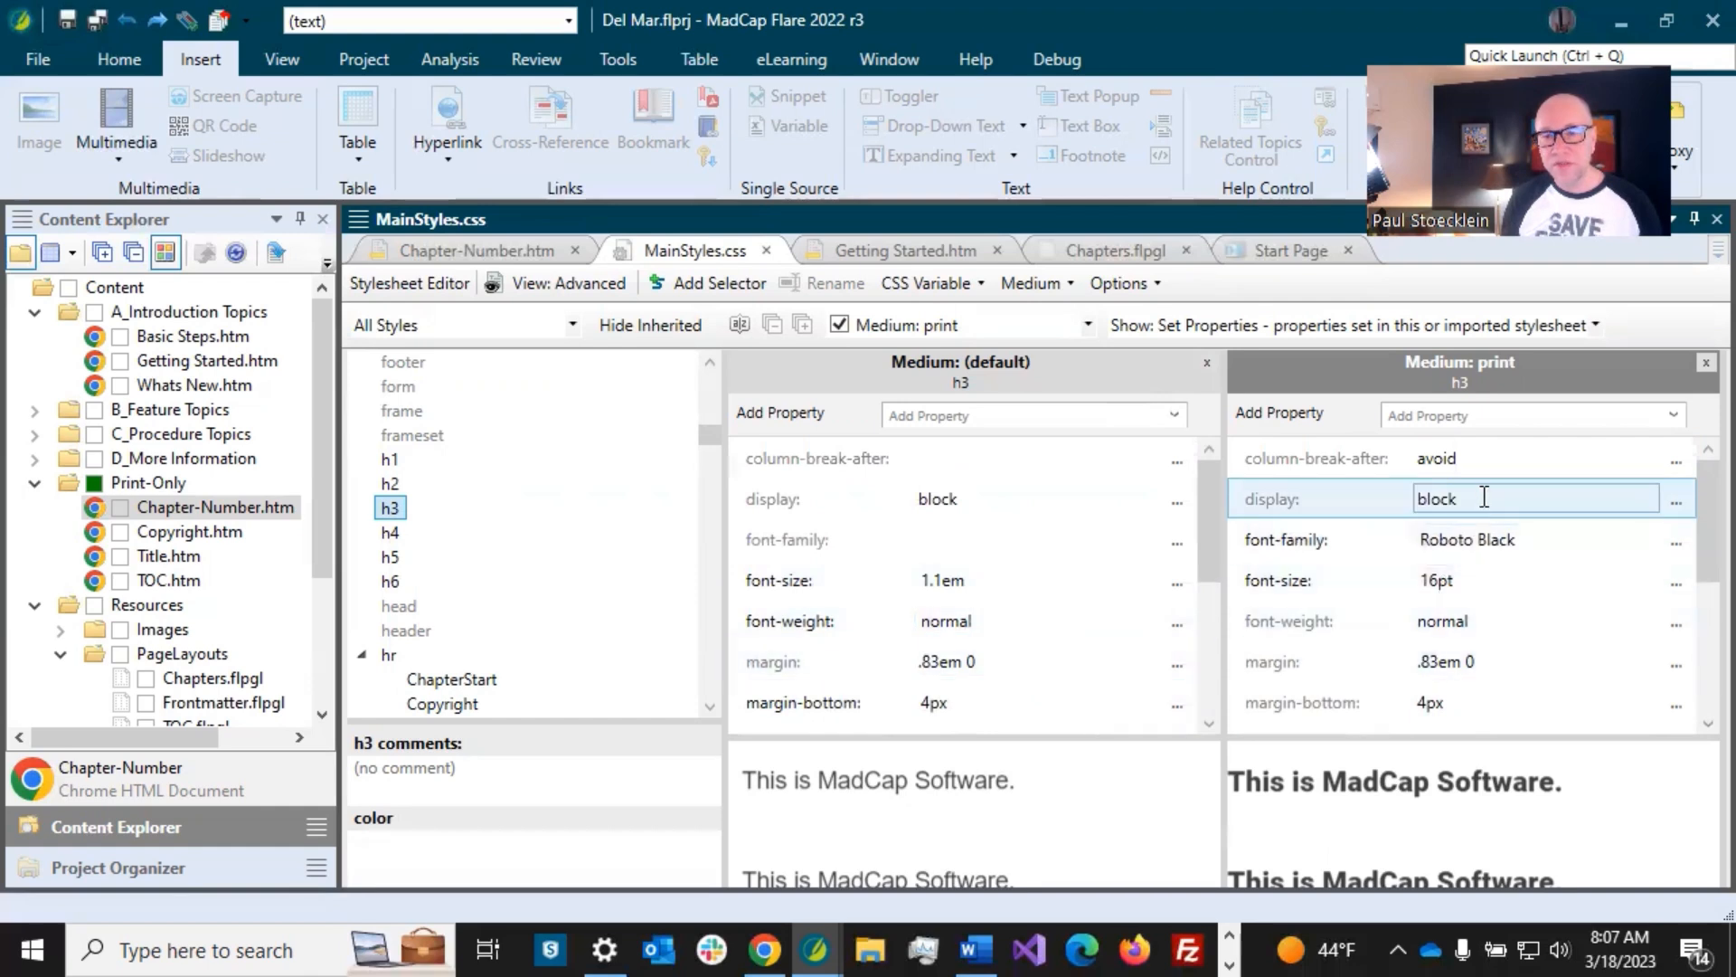
pyautogui.click(1451, 543)
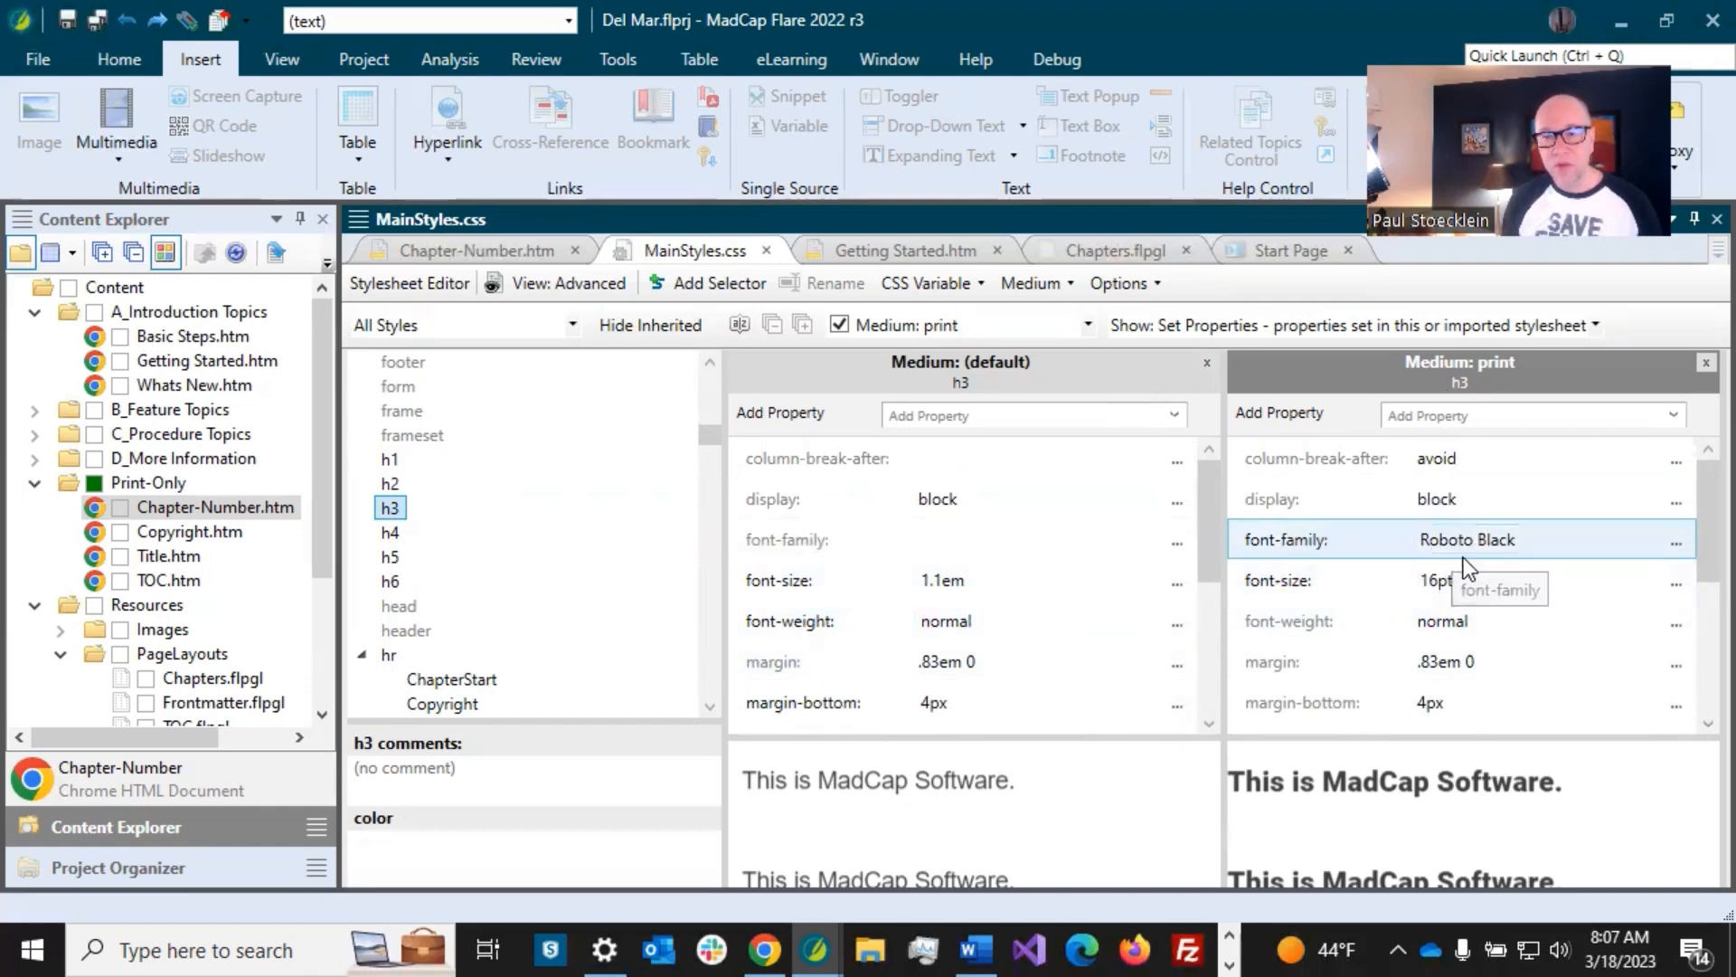
pyautogui.scroll(-4, 1436, 598)
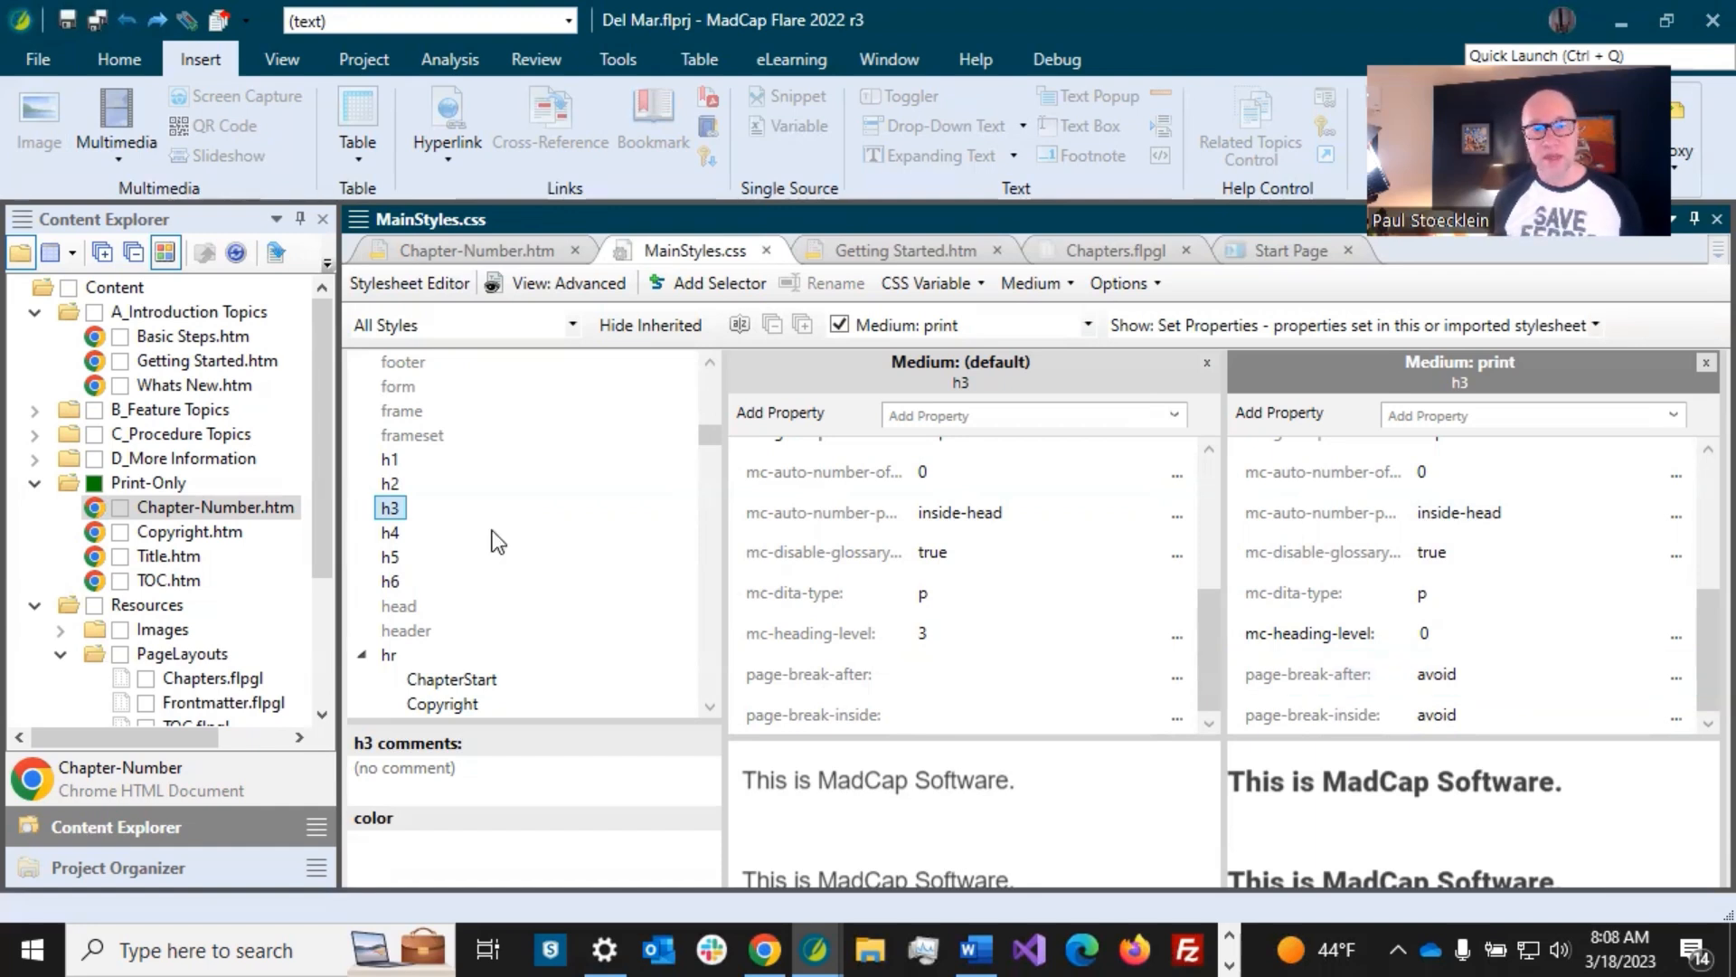
# - Check the print-medium mc-heading-level property of the h4, h5 and h6 styles
pyautogui.click(398, 535)
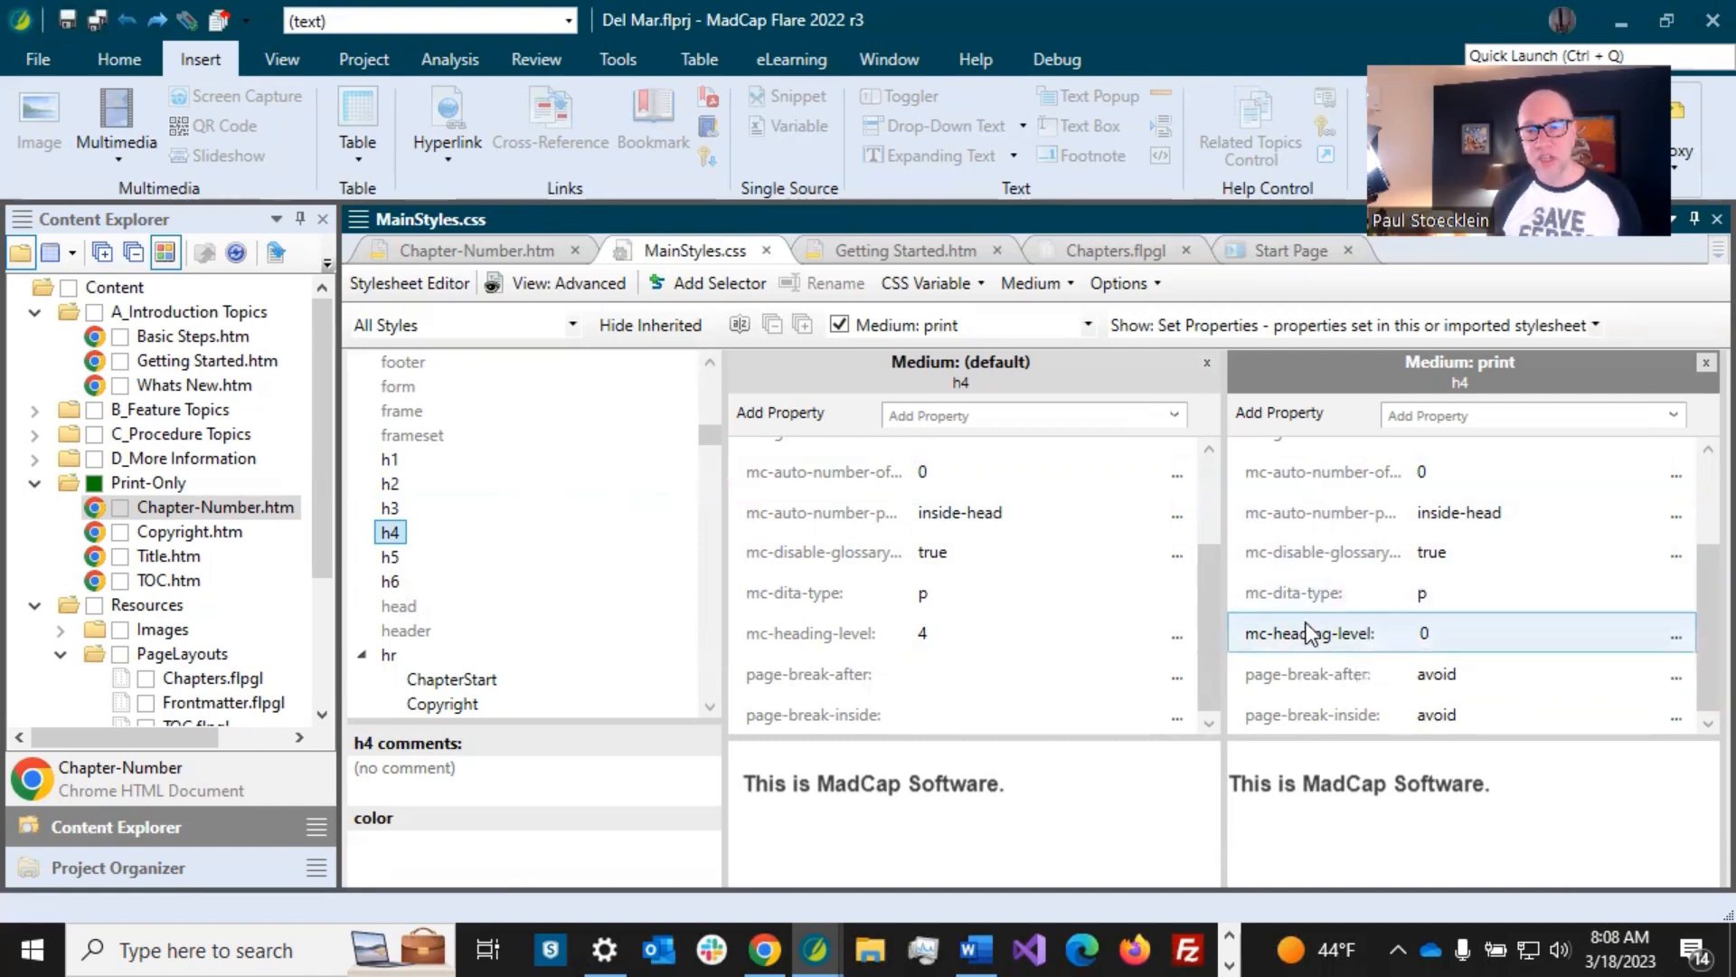
pyautogui.click(1429, 633)
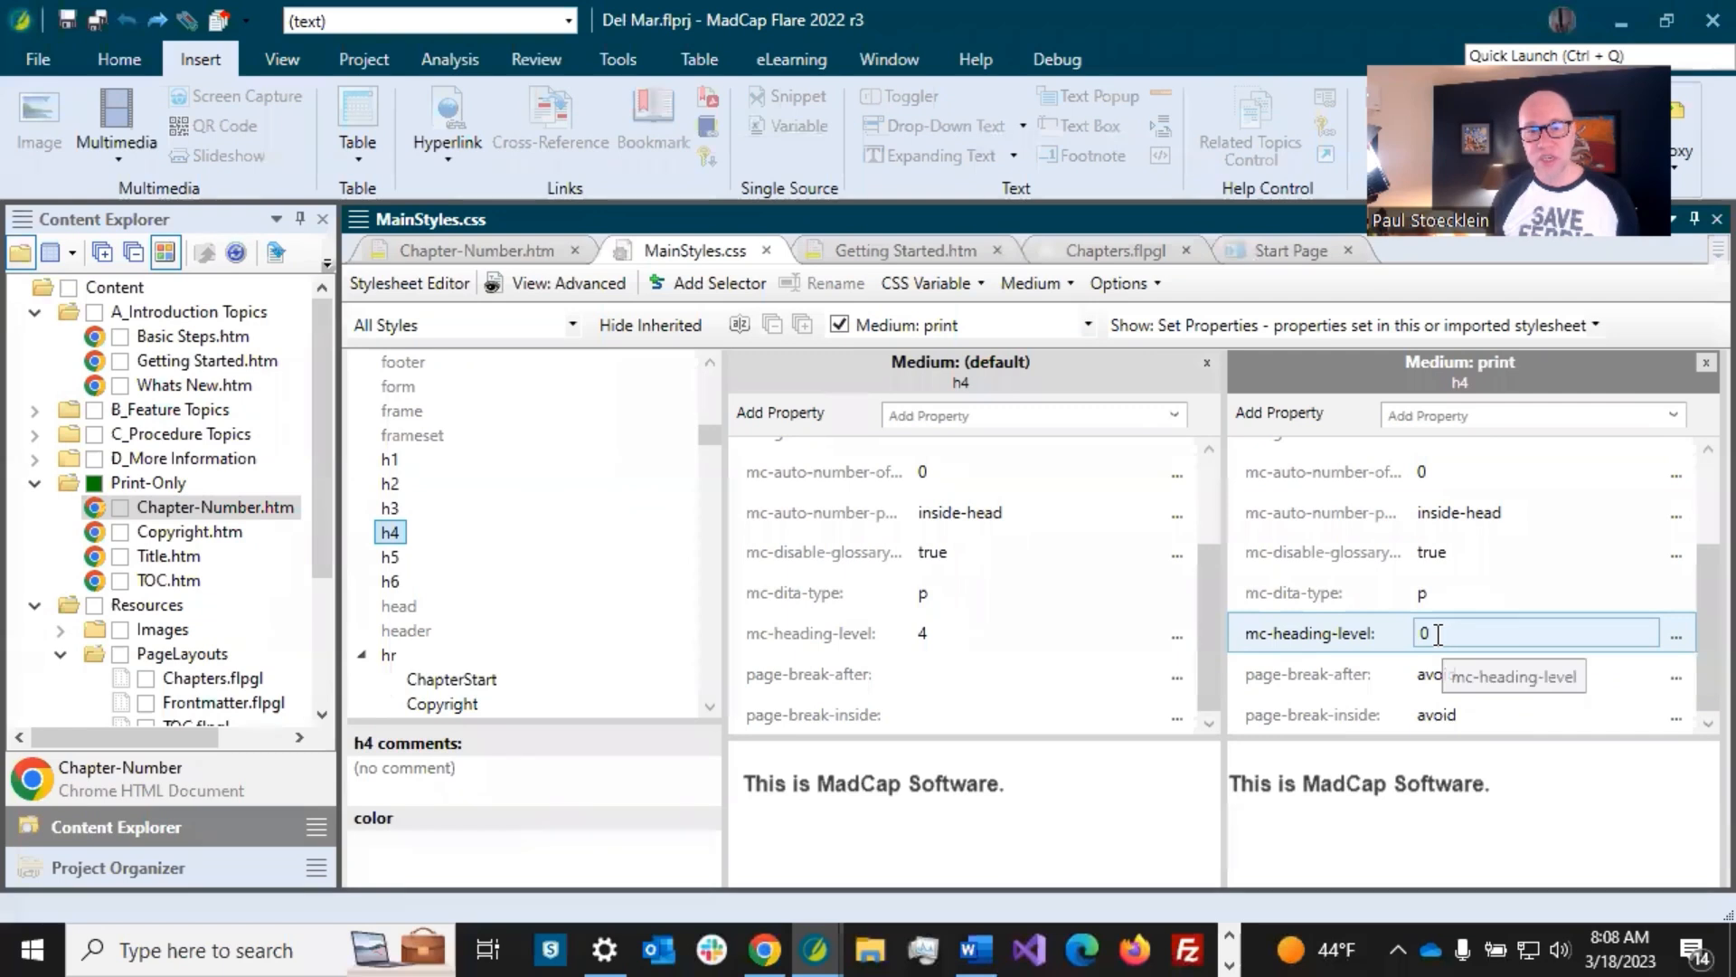
pyautogui.press('Return')
pyautogui.click(394, 559)
pyautogui.click(393, 580)
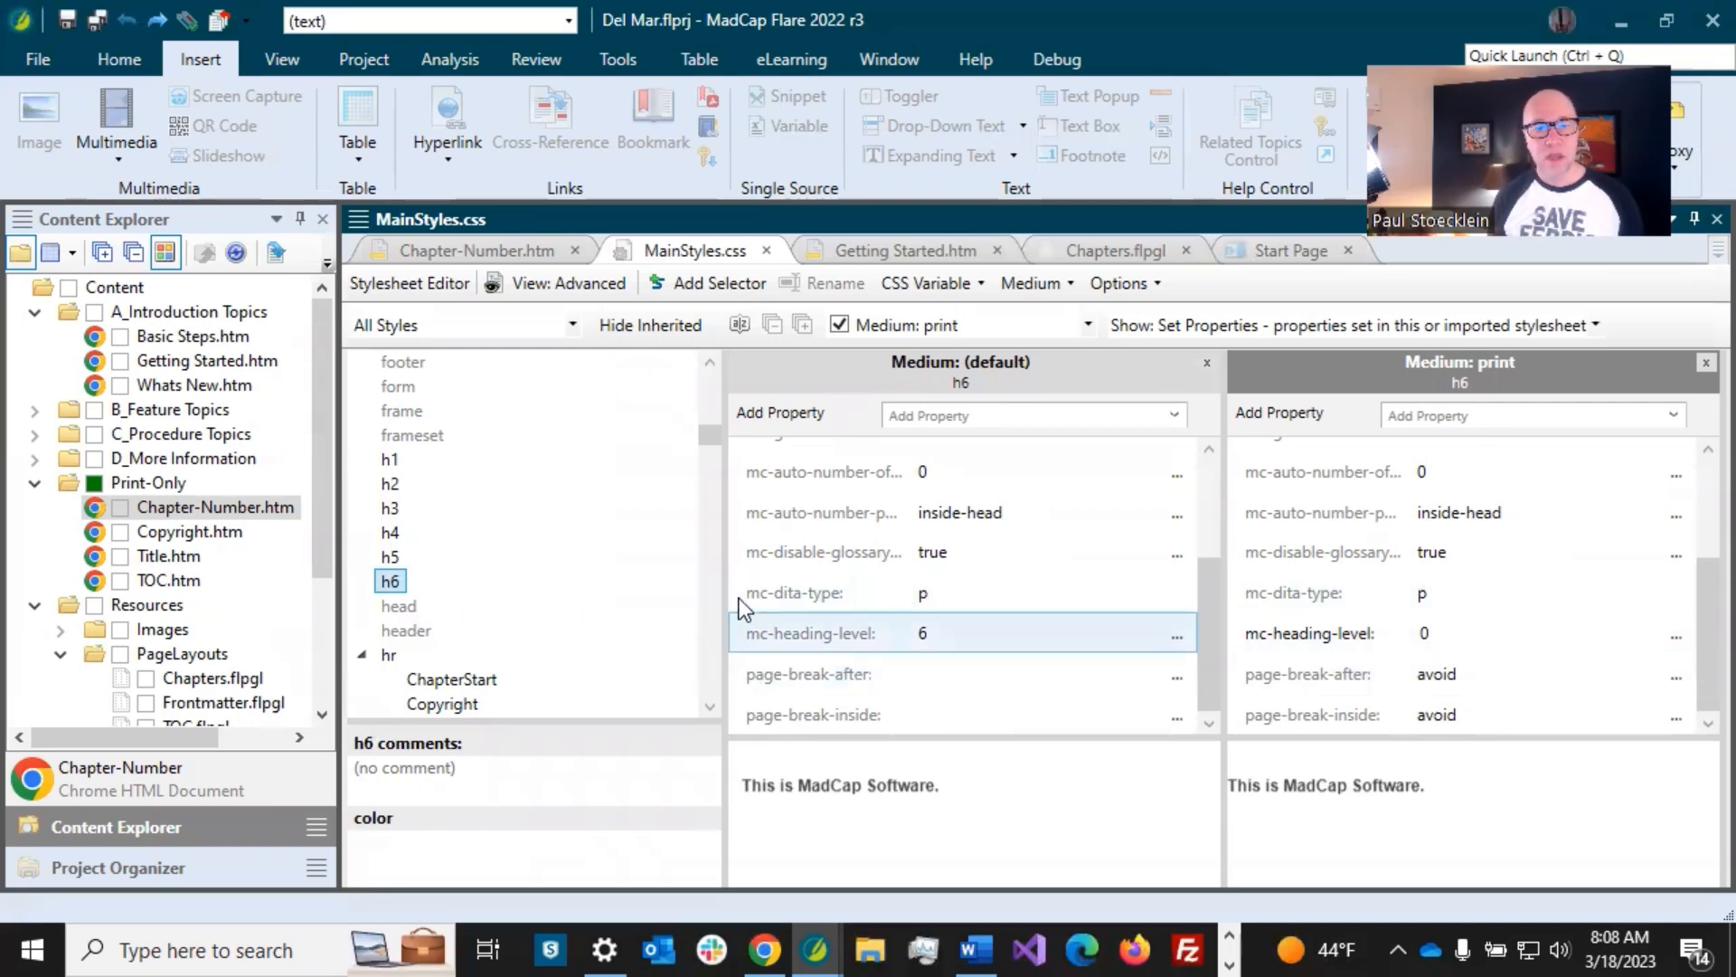
# - Examine the base p style's font family, font size and line height in the default and print mediums
pyautogui.scroll(-15, 637, 584)
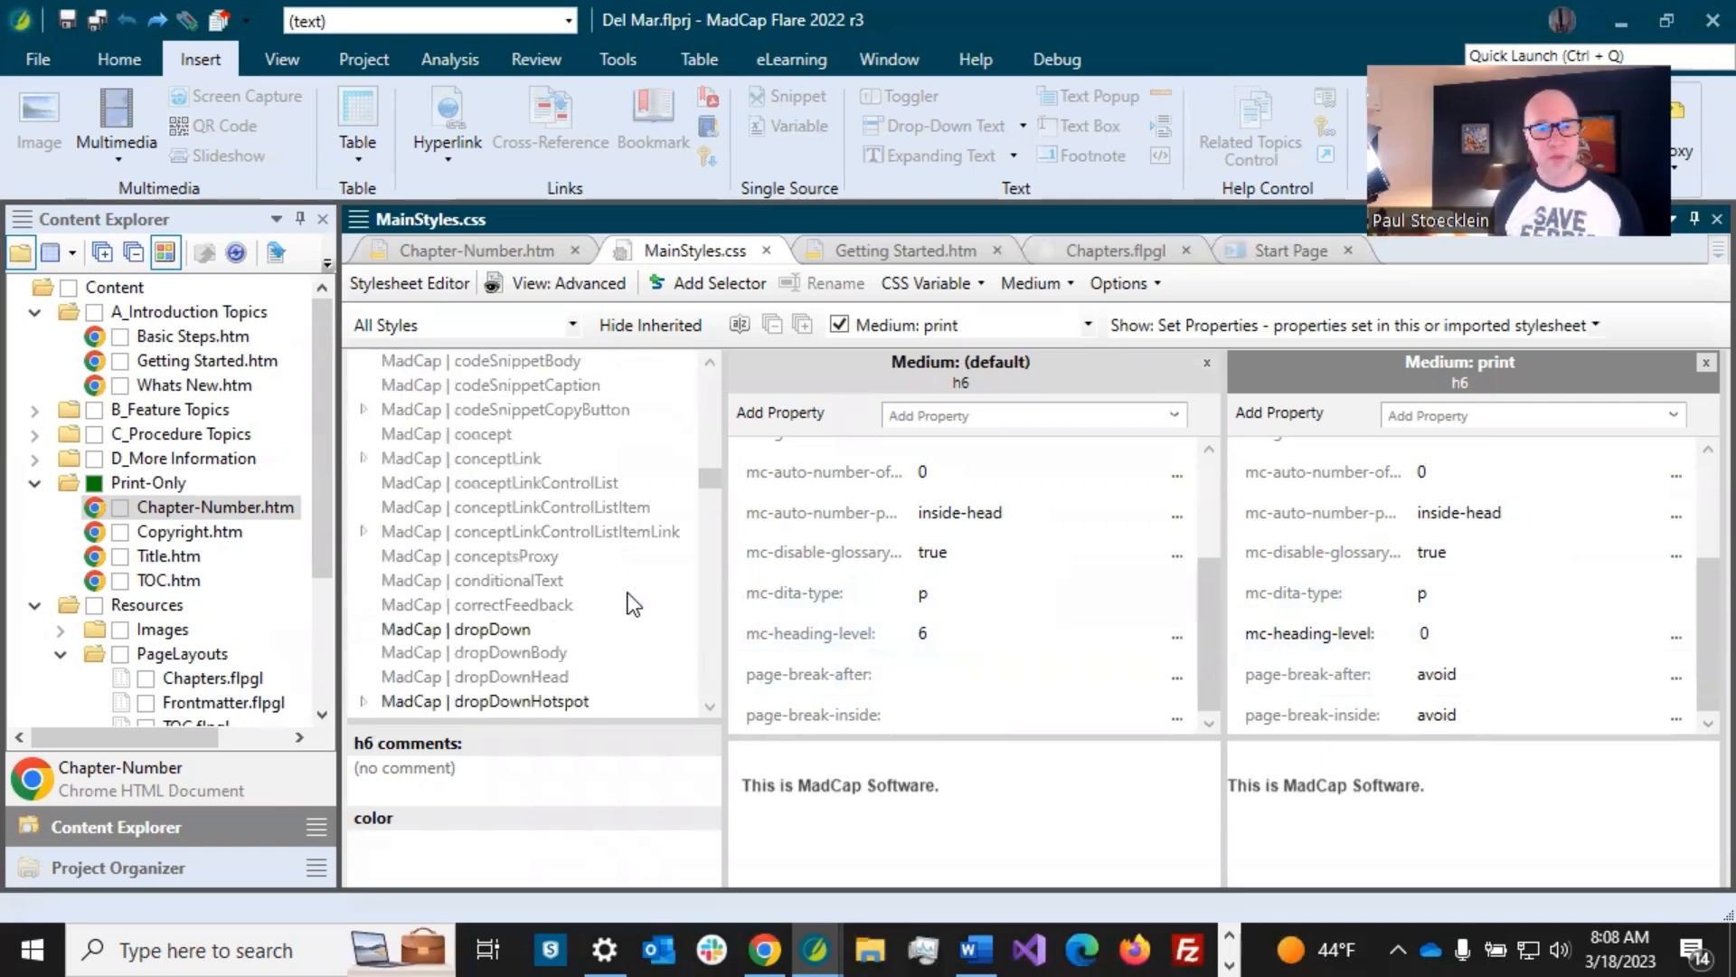
pyautogui.scroll(-20, 627, 594)
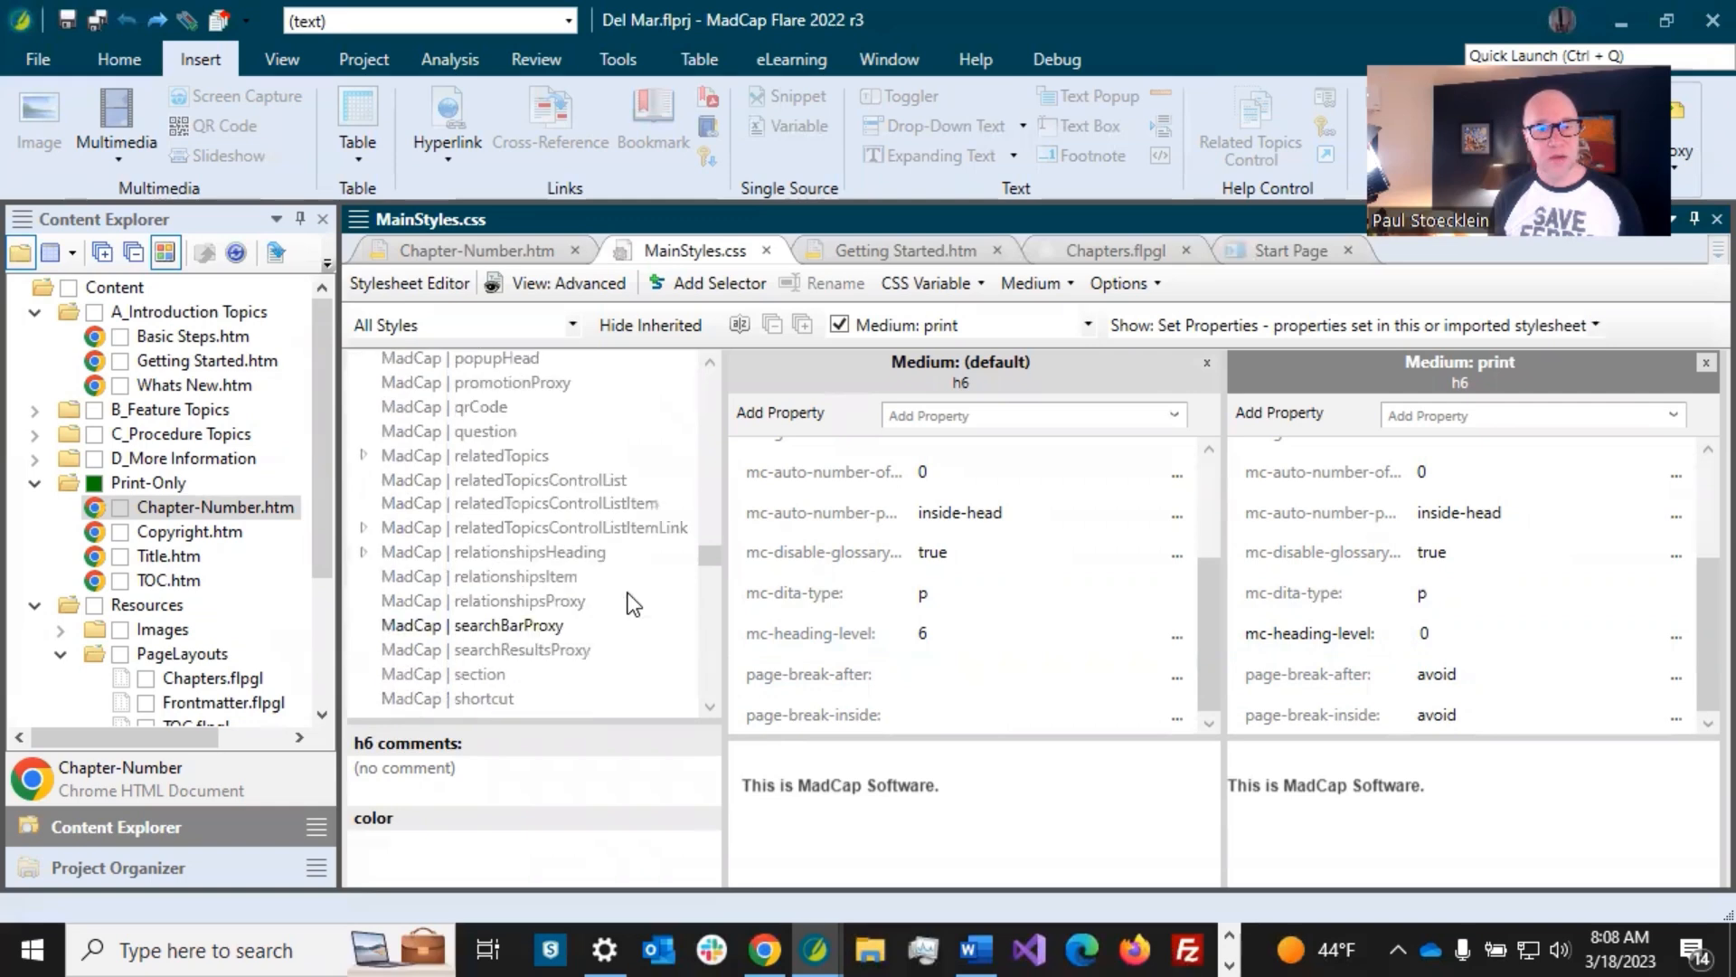
pyautogui.scroll(-5, 631, 594)
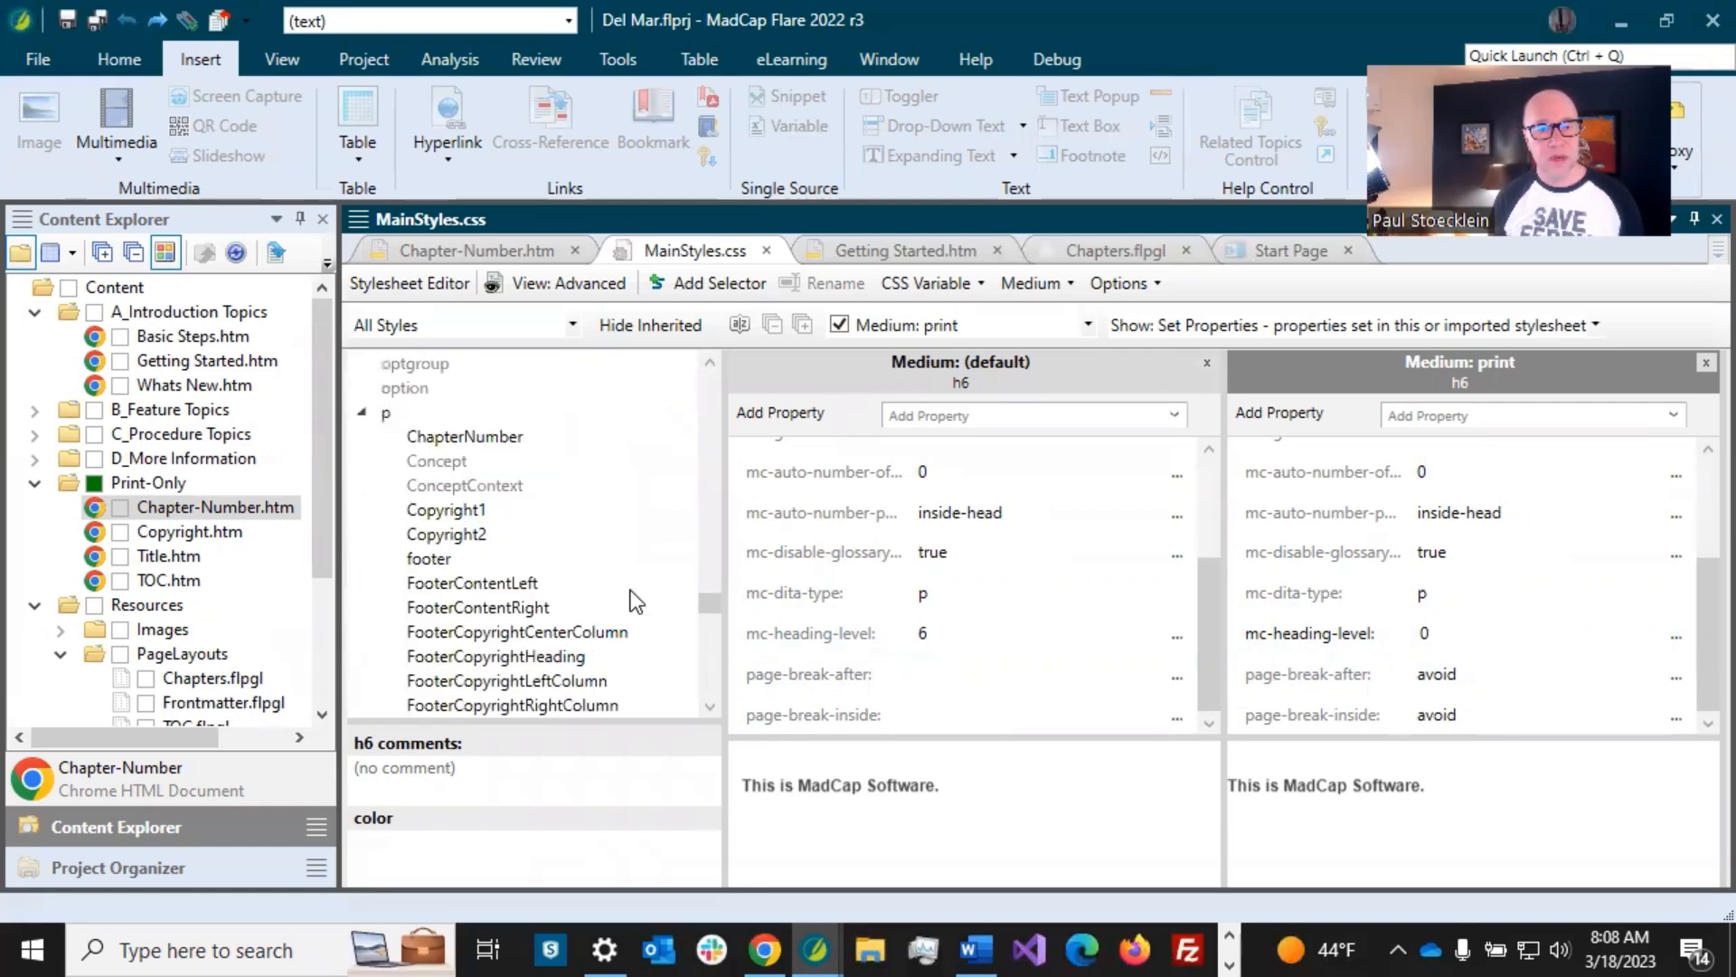
pyautogui.click(388, 413)
pyautogui.click(1214, 519)
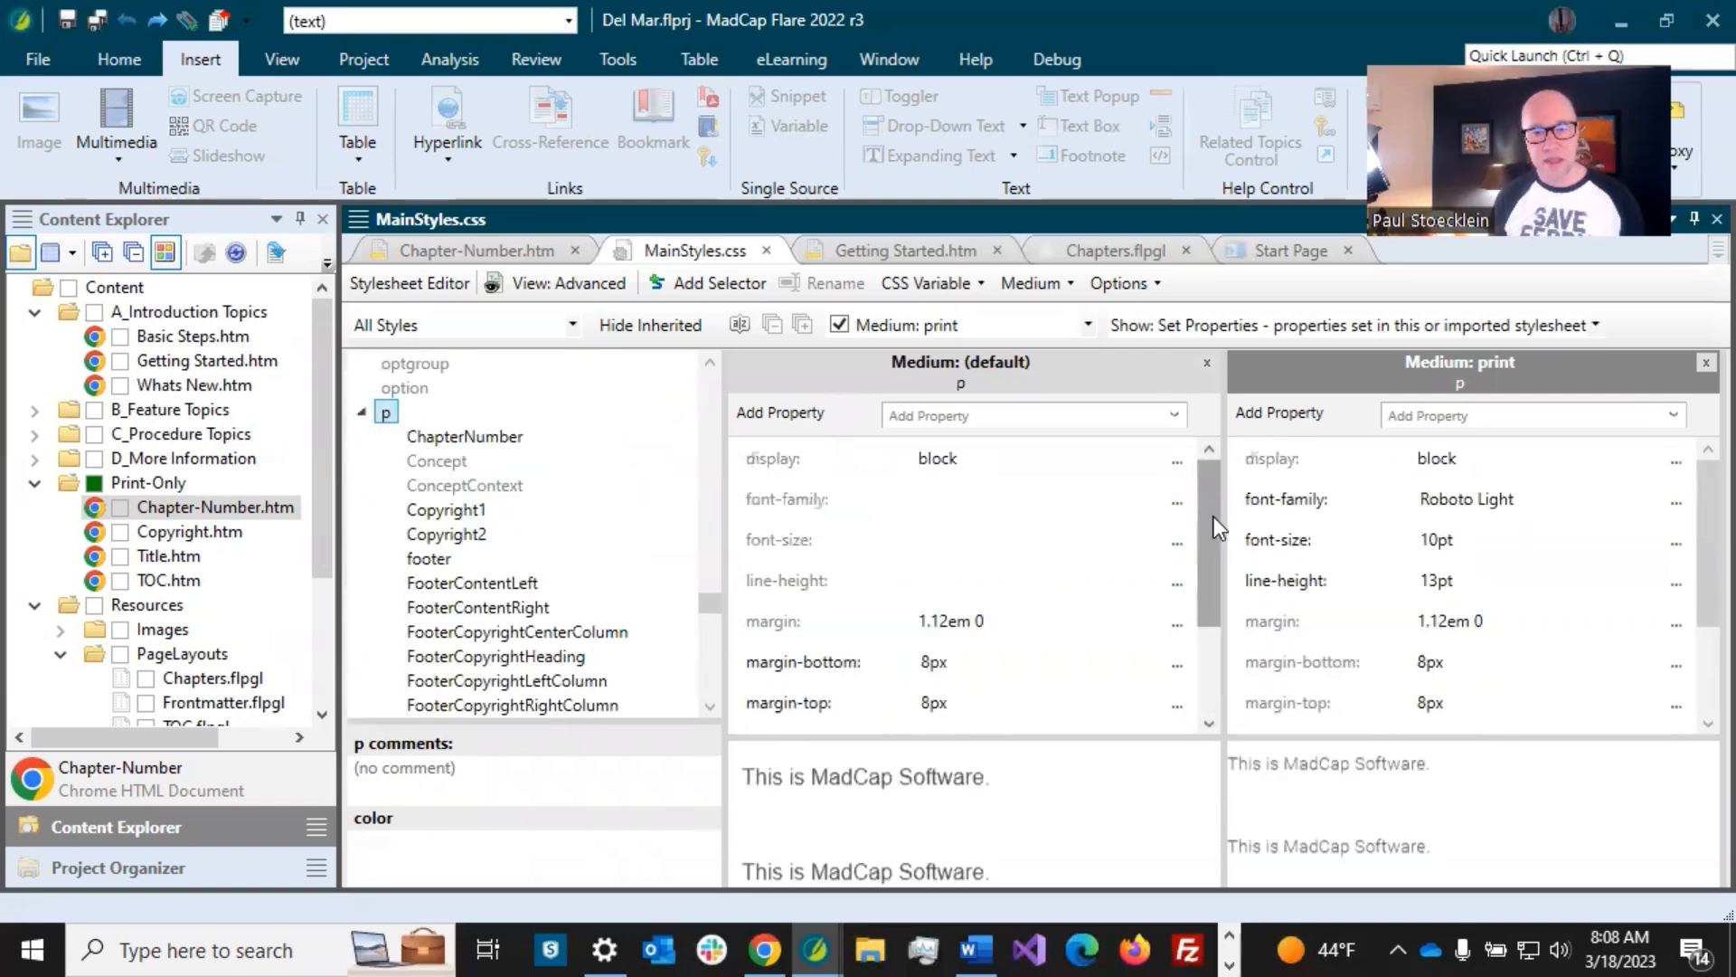
pyautogui.click(1026, 503)
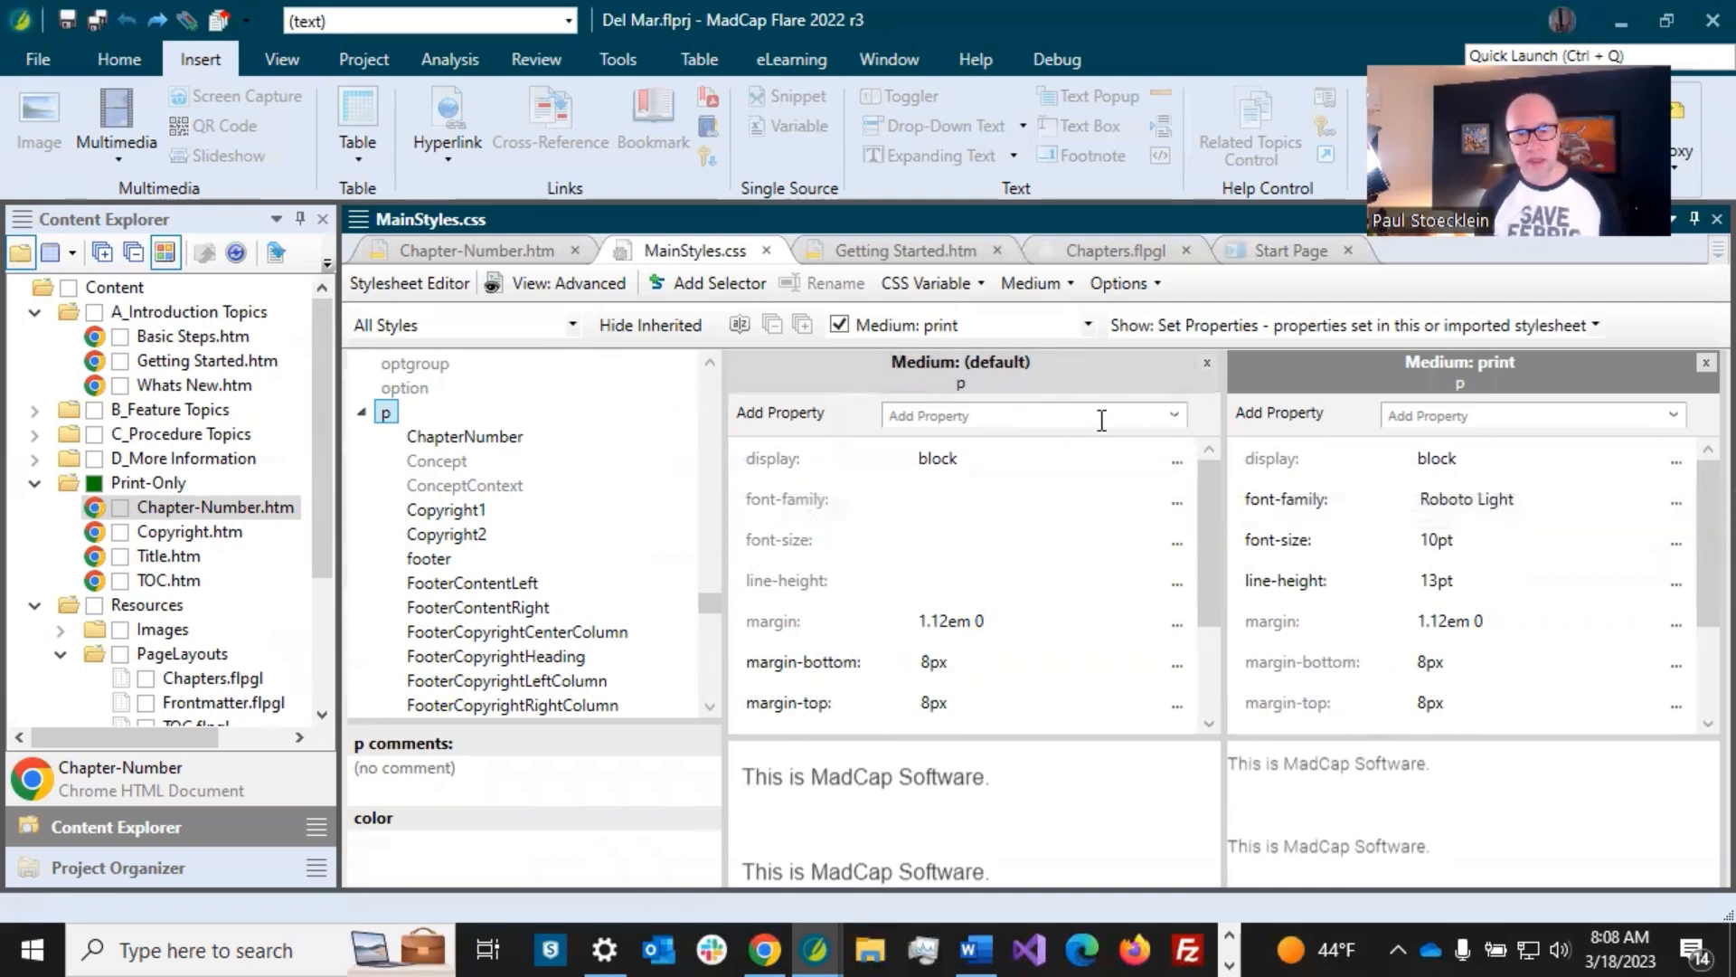
pyautogui.click(1049, 500)
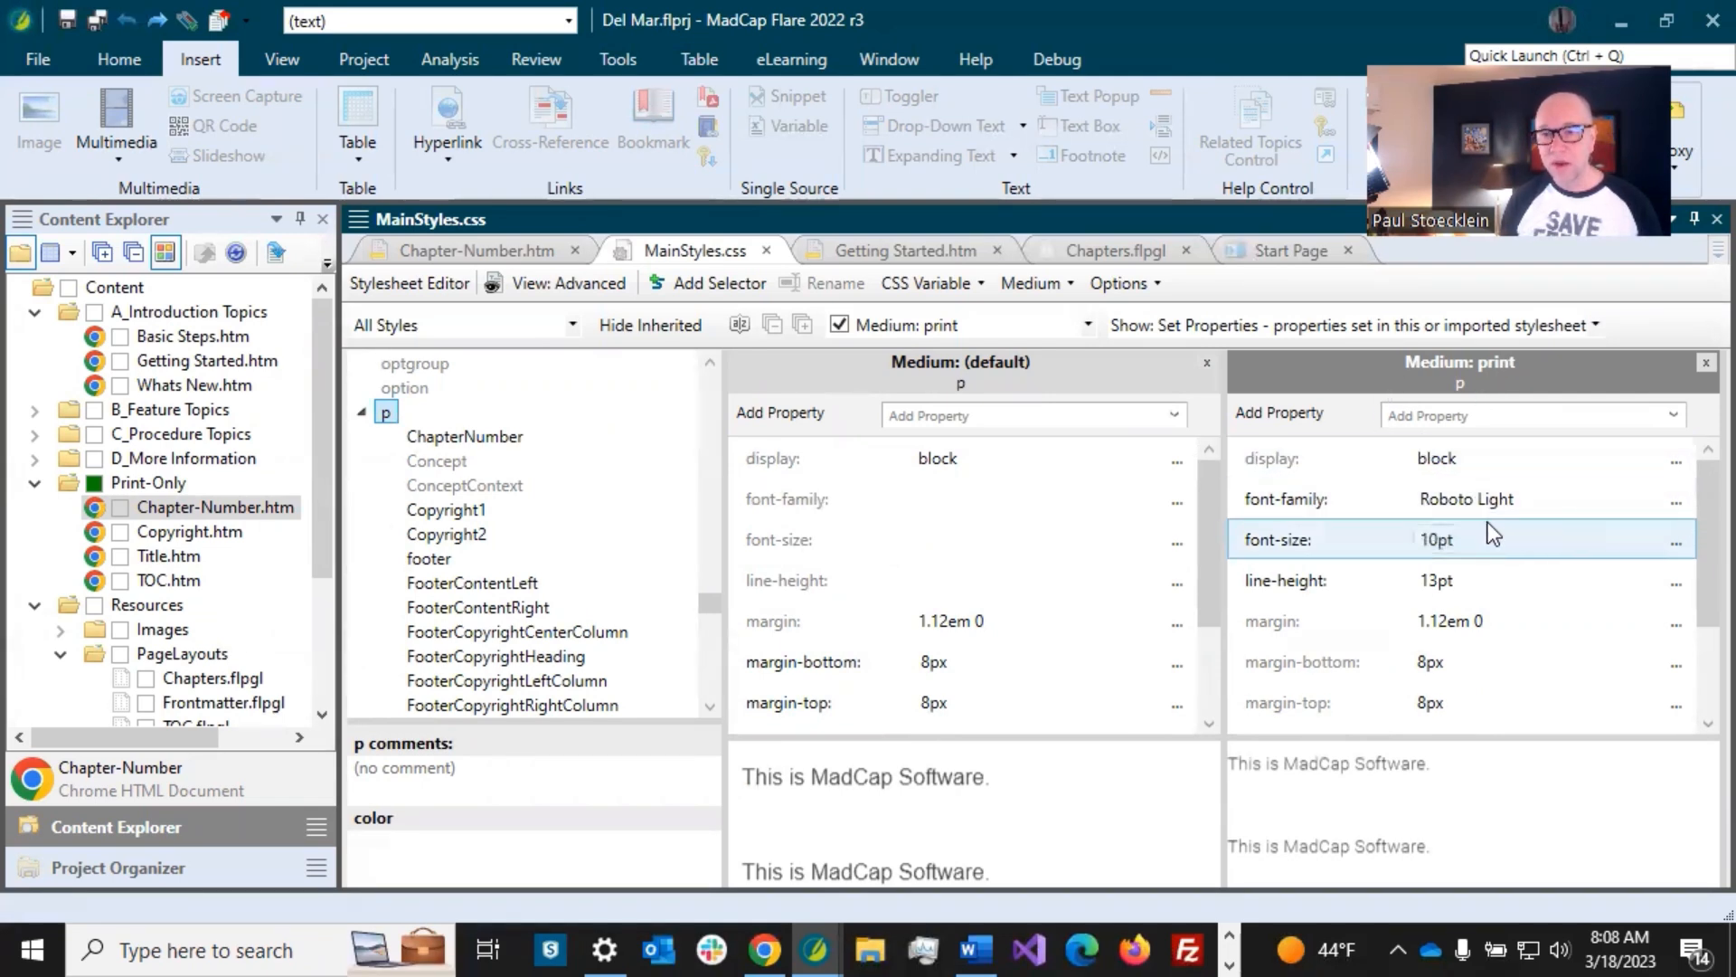
pyautogui.click(1478, 582)
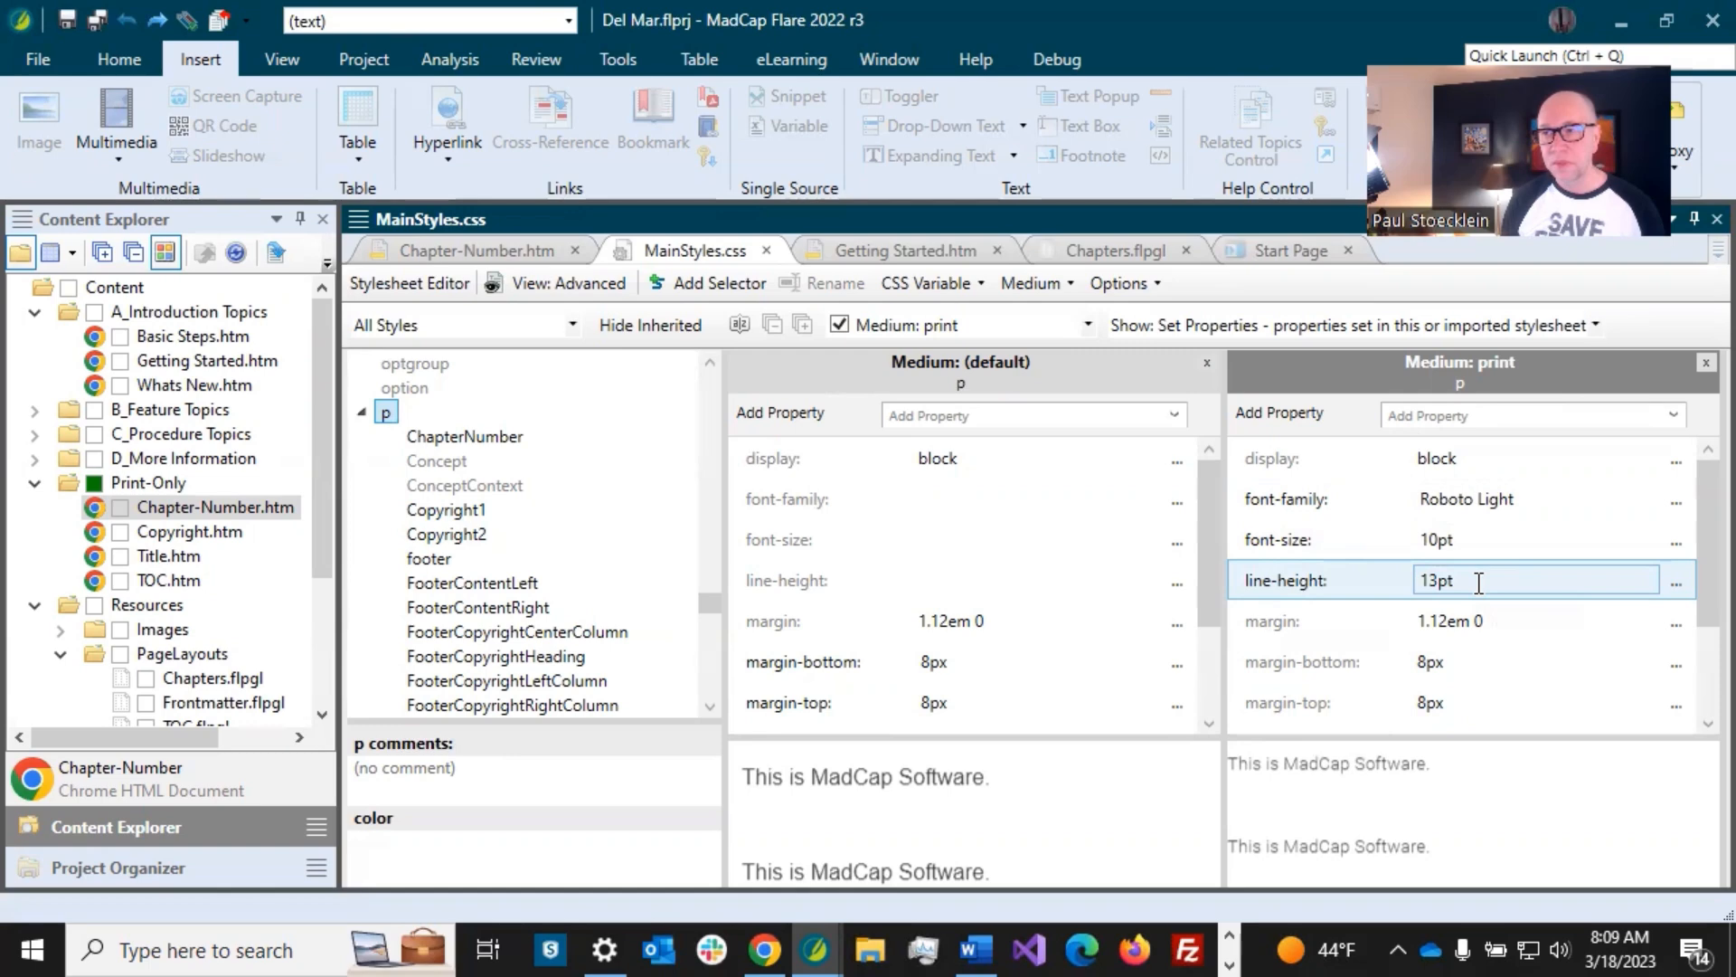
pyautogui.press('Return')
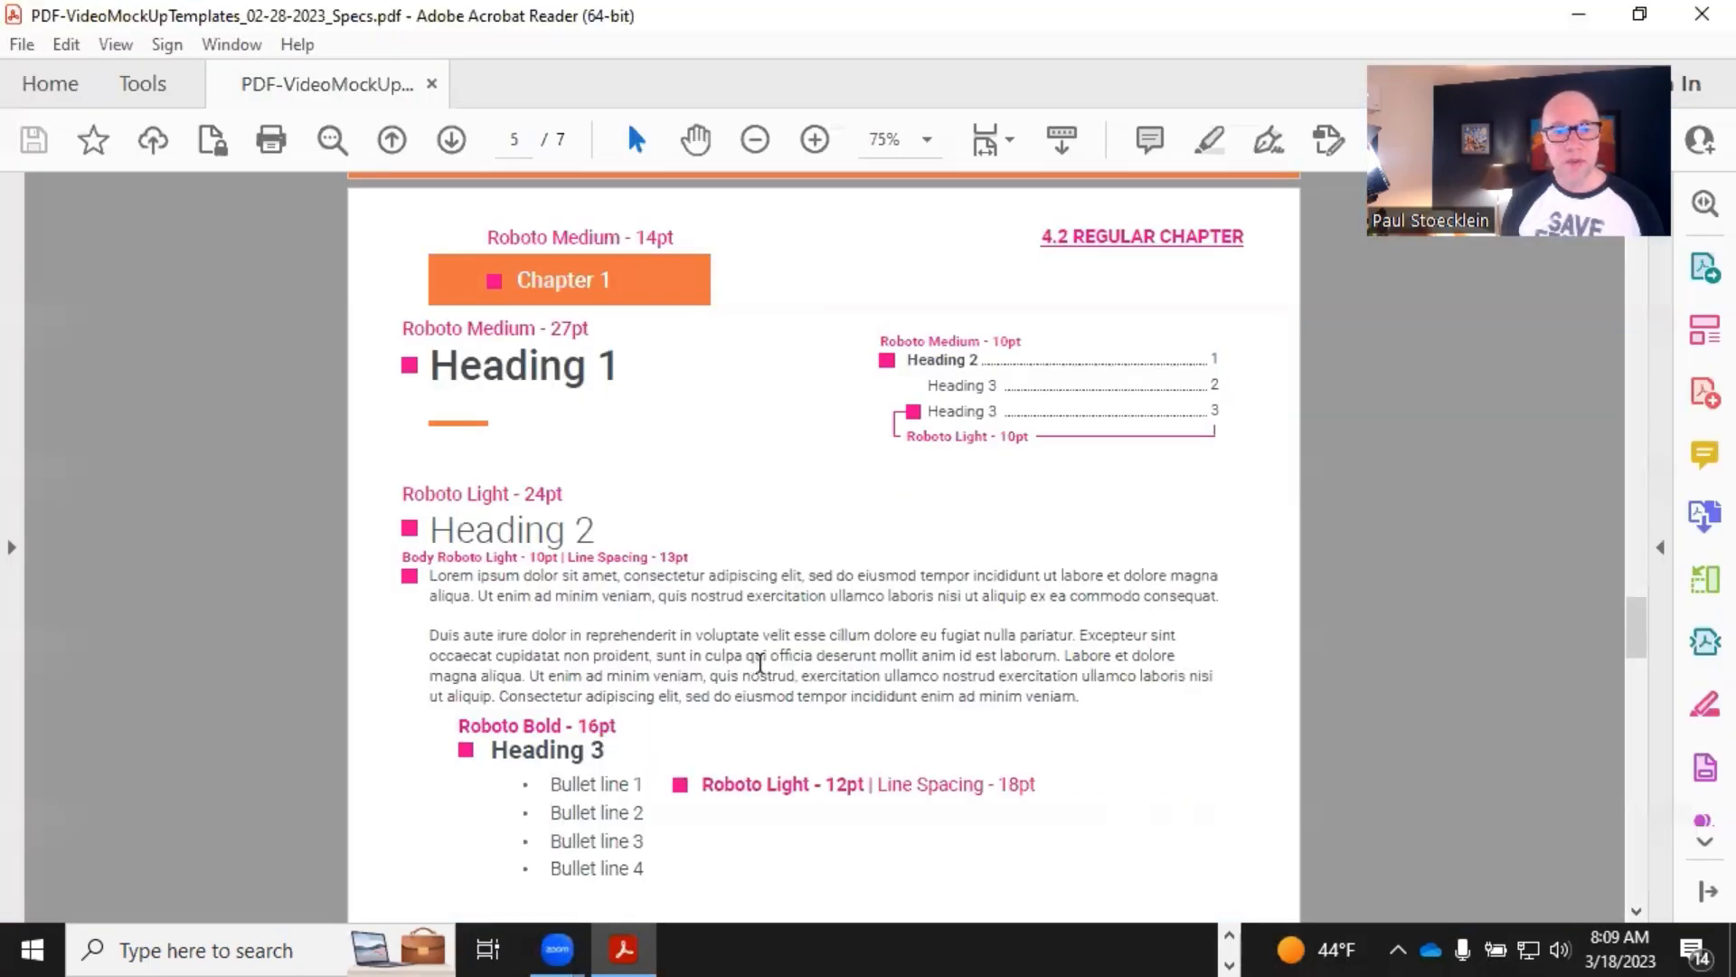
# - Review the Heading 3 and bullet list font and line-spacing specifications in the mockup PDF in Acrobat Reader
pyautogui.scroll(-3, 708, 630)
pyautogui.scroll(-2, 708, 630)
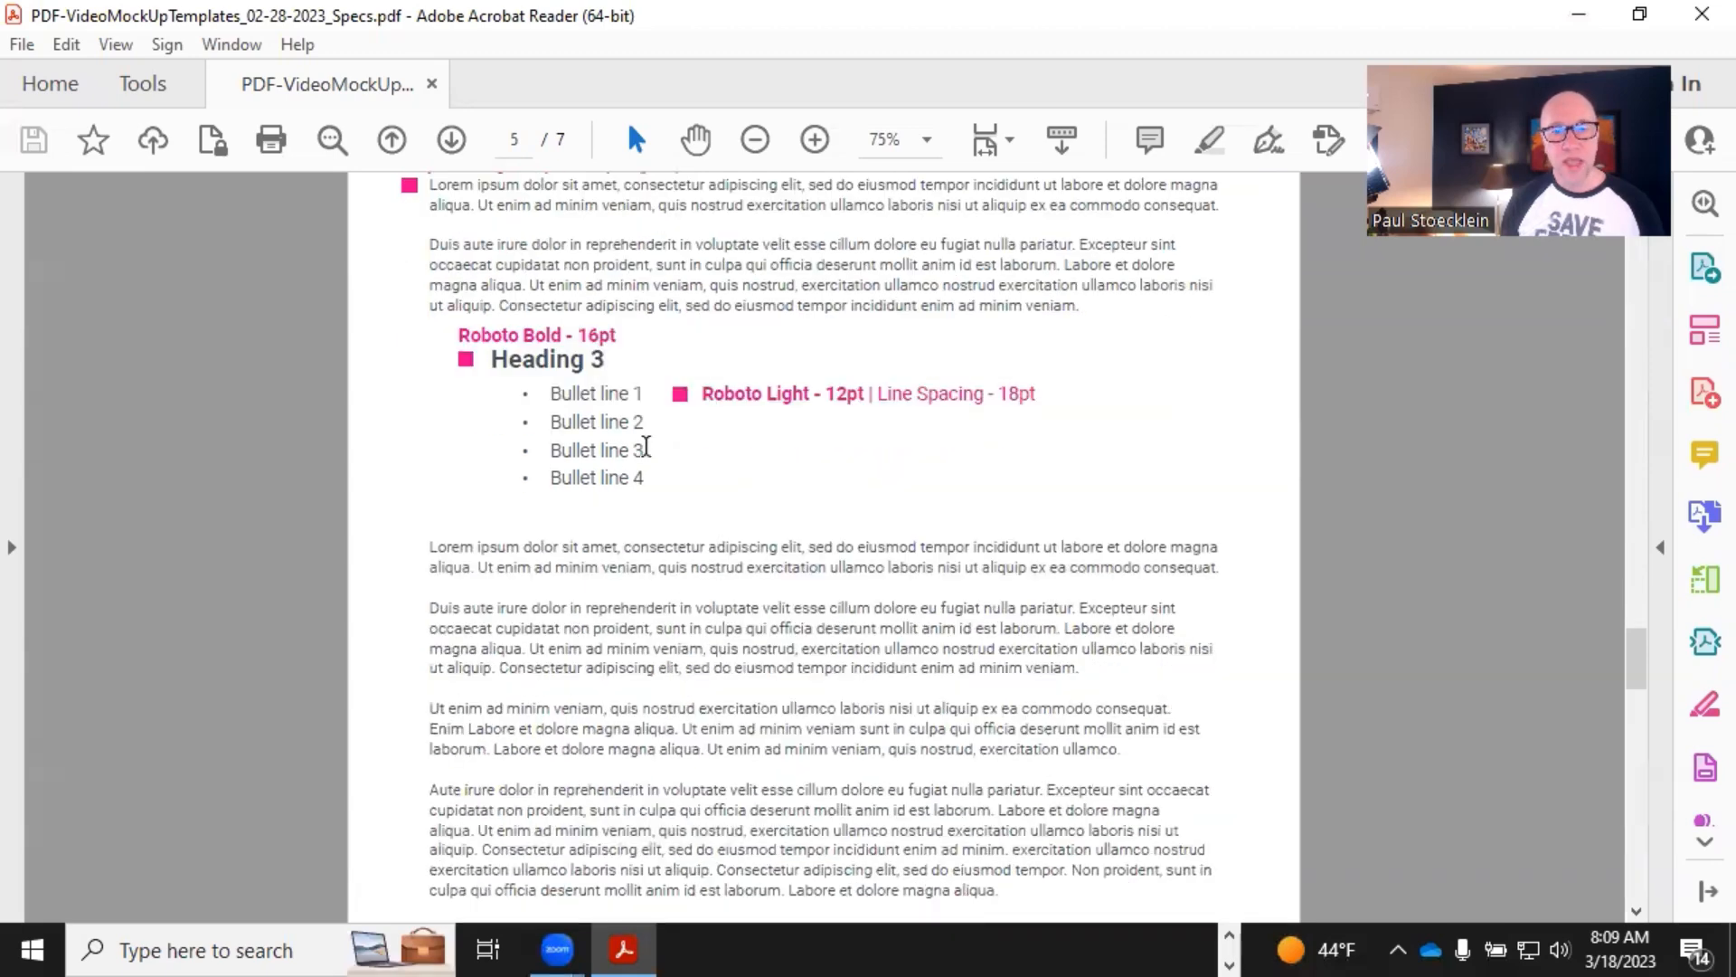
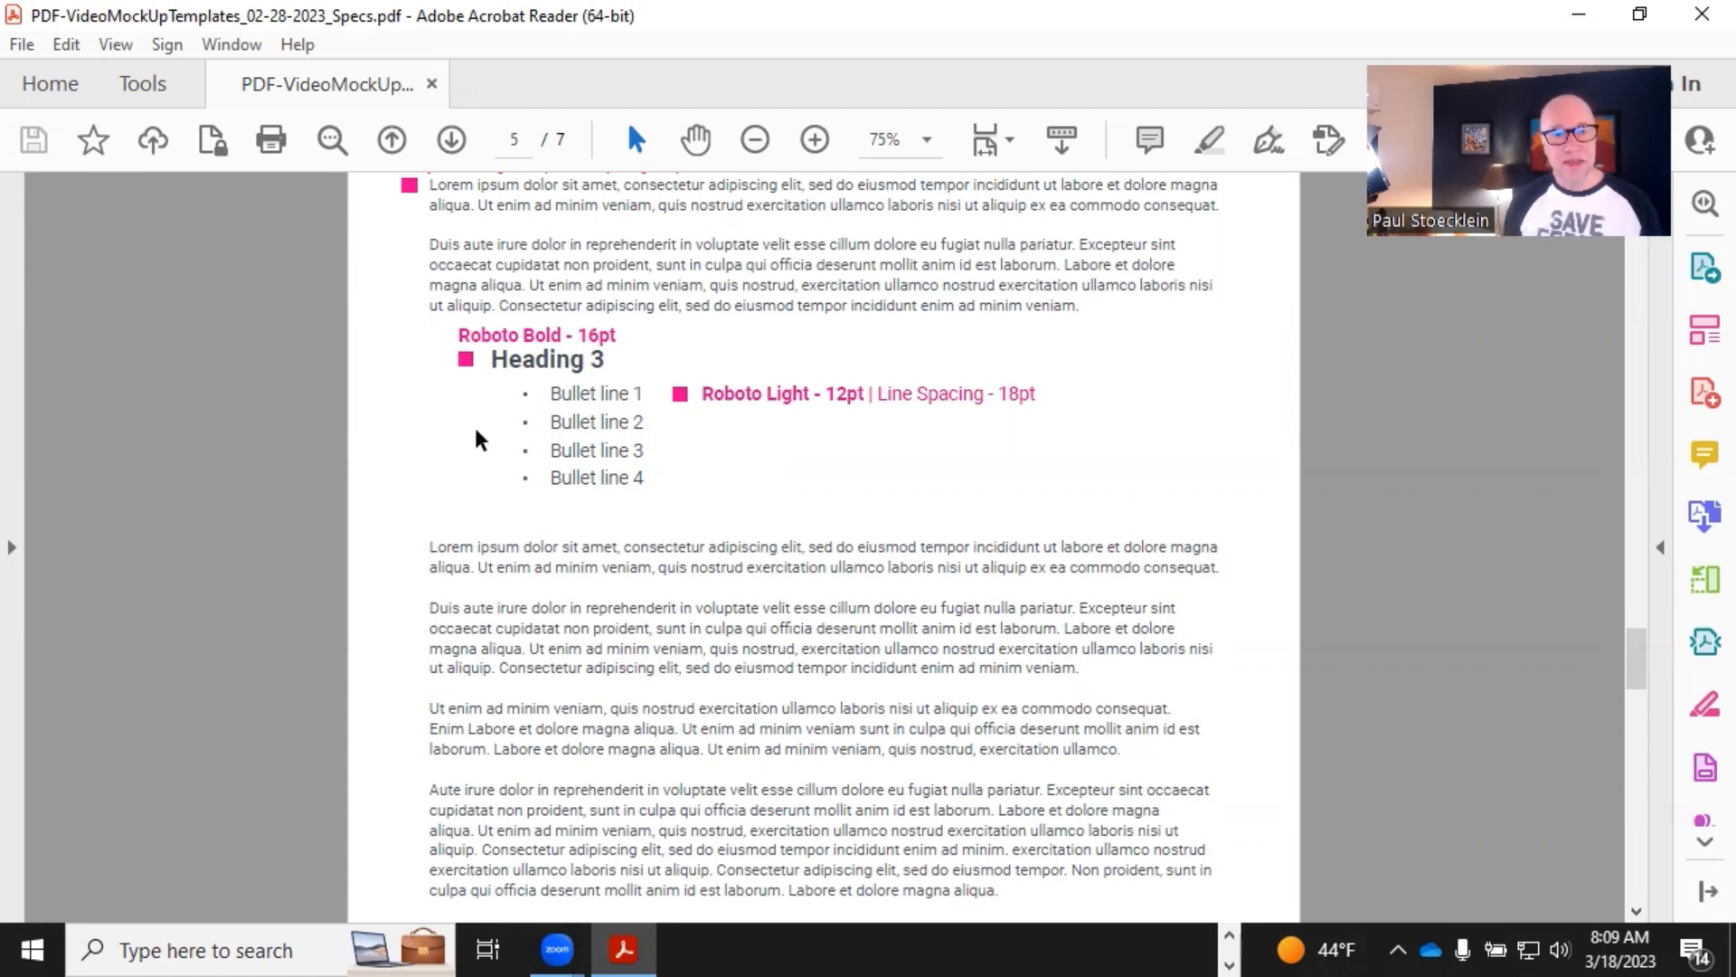
# - Return to Flare and examine the print-medium left margin of the div.Subsections style in MainStyles.css
pyautogui.click(1589, 21)
pyautogui.moveTo(702, 589); pyautogui.dragTo(689, 435)
pyautogui.click(363, 446)
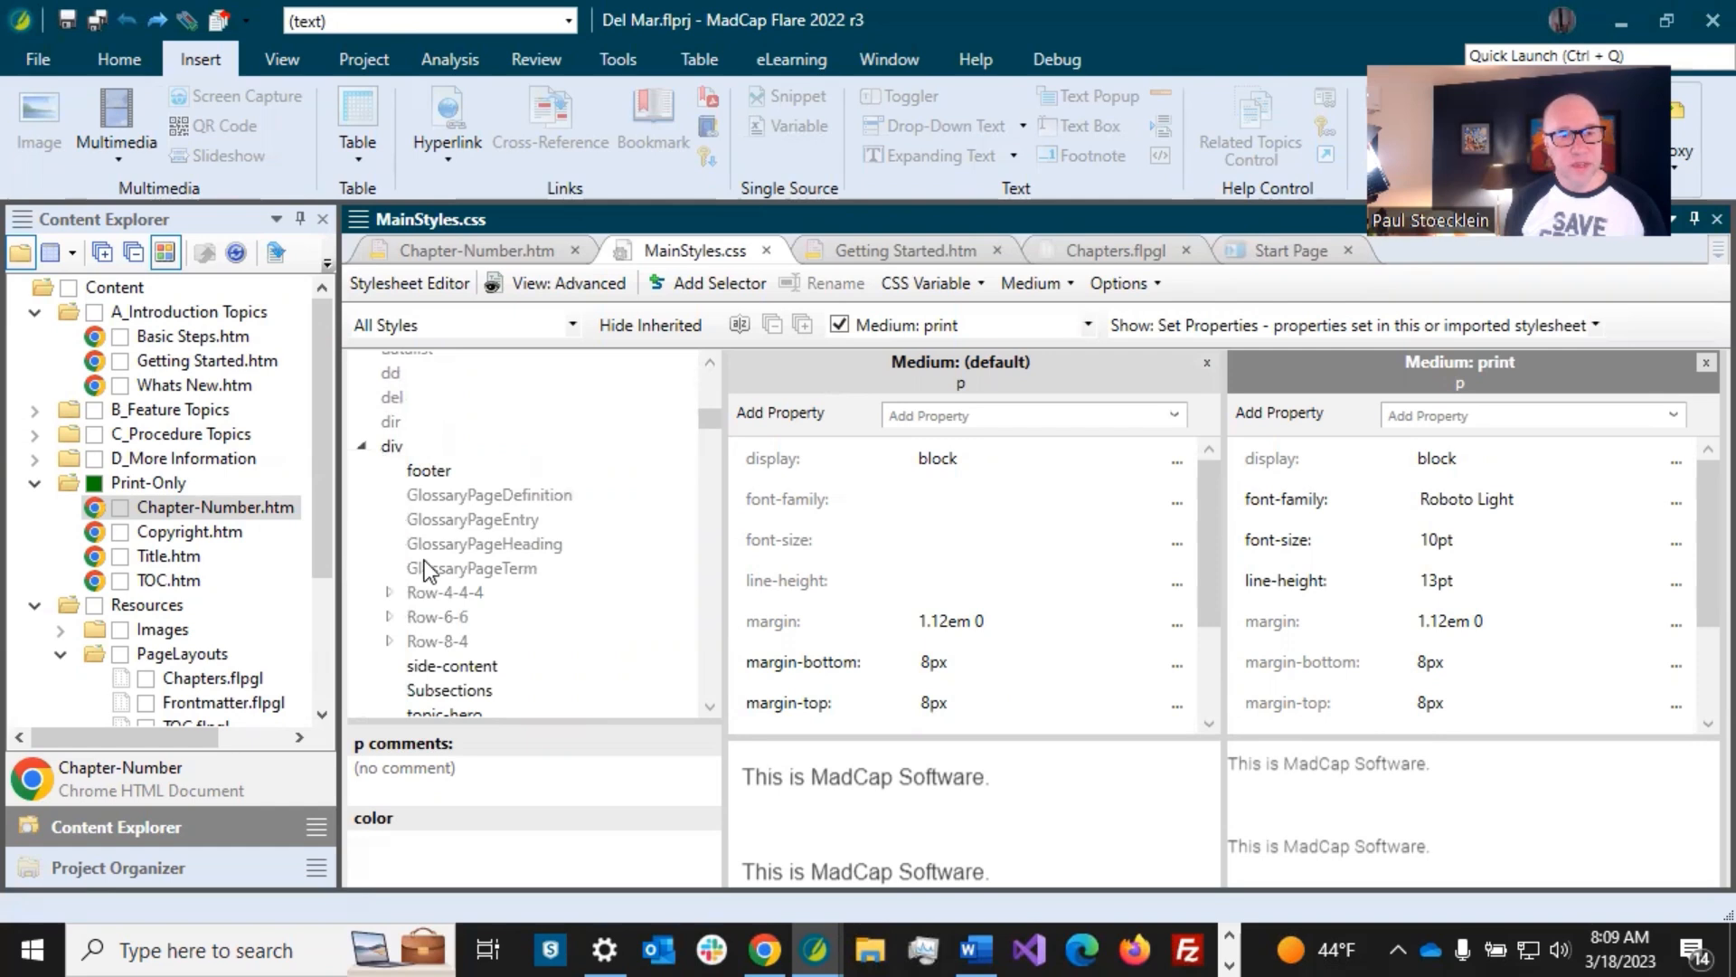
pyautogui.scroll(-1, 427, 567)
pyautogui.click(443, 622)
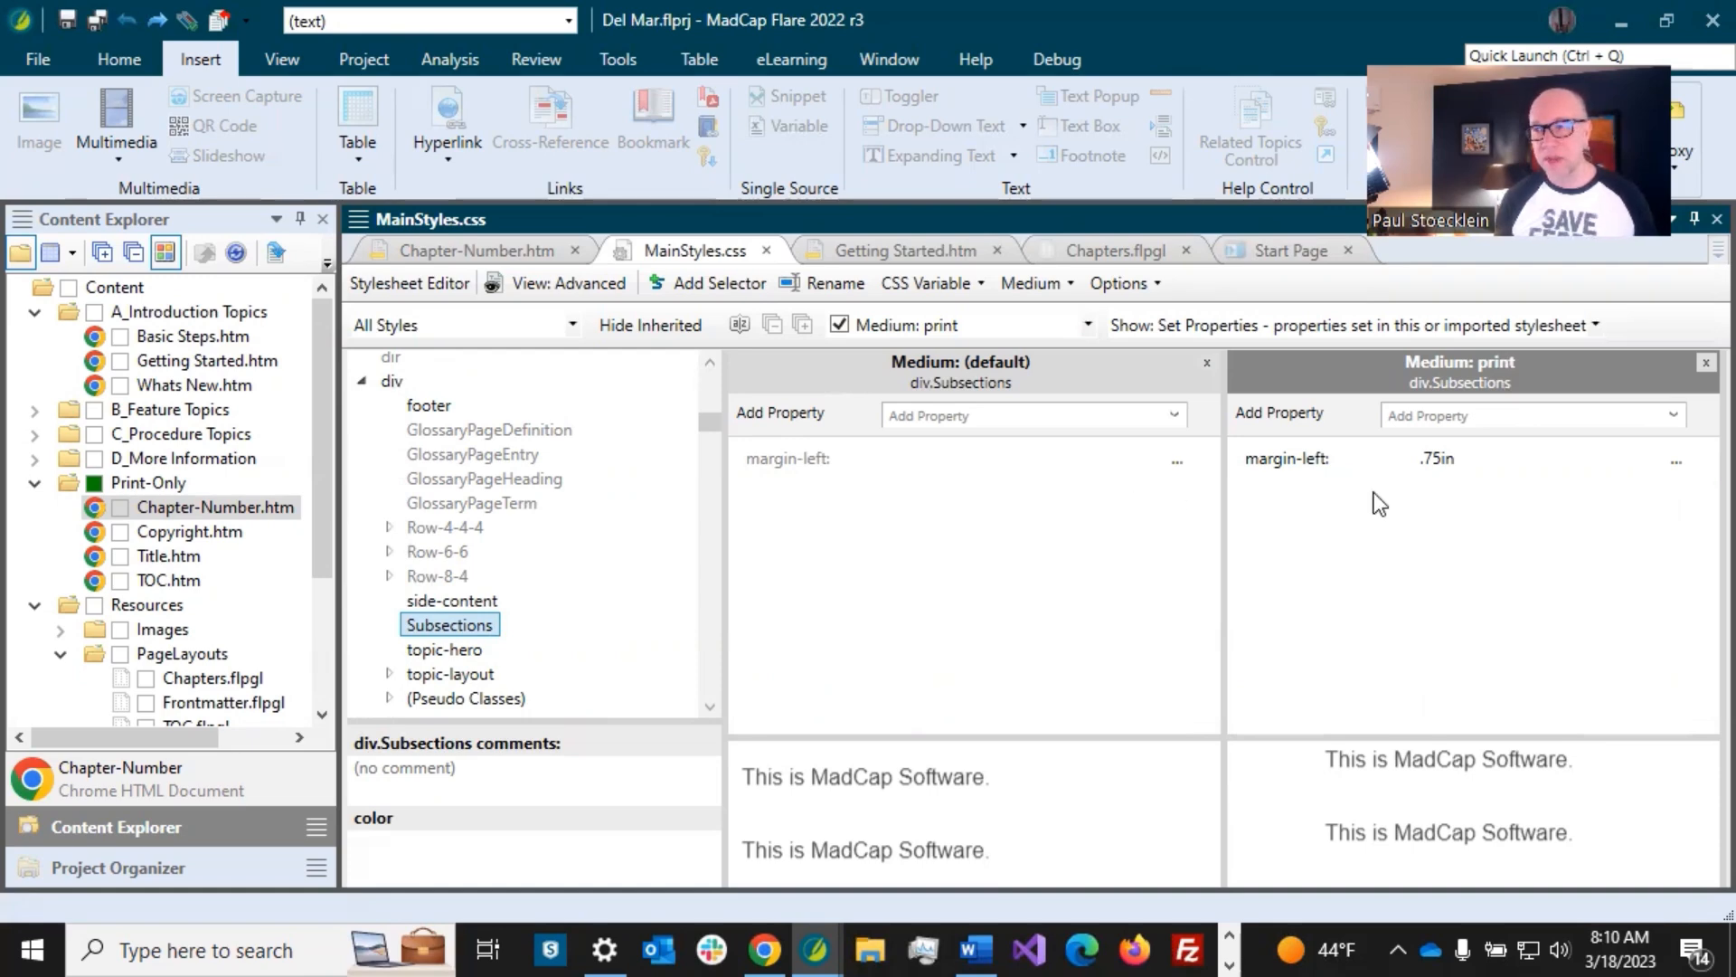
# - Review the Heading 2 A and Heading 3 sections in the Getting Started topic, including the Heading 3 paragraph's style
pyautogui.hotkey('ctrl', 'Tab')
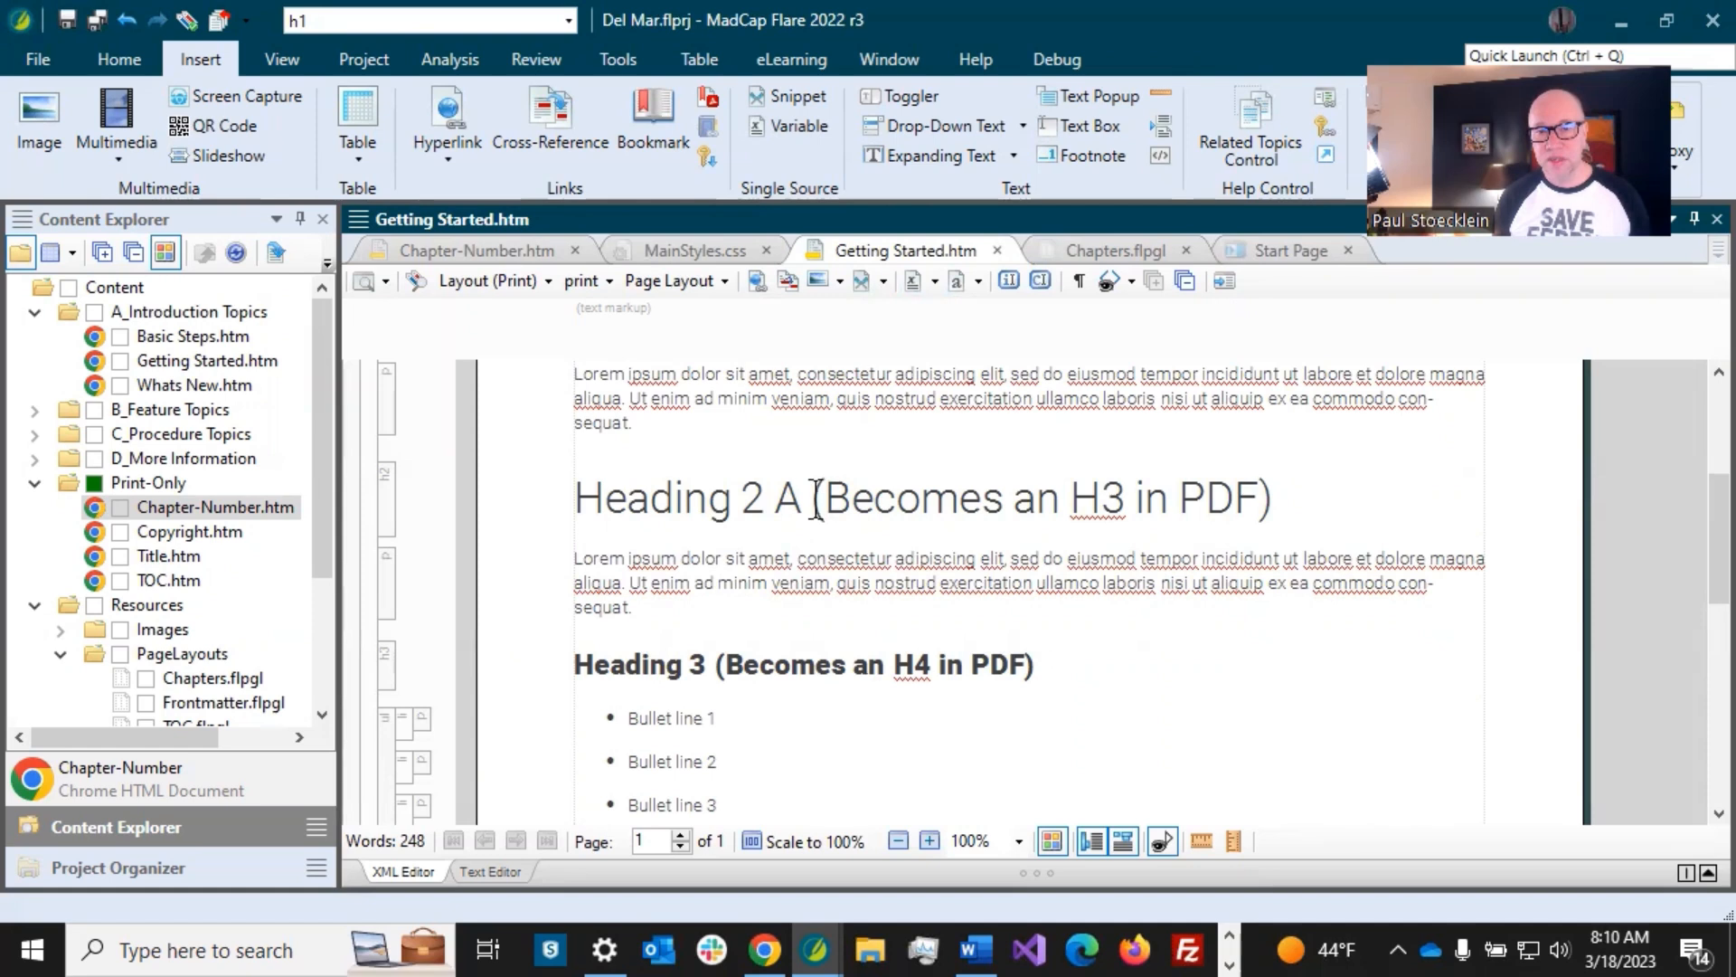
pyautogui.moveTo(814, 499); pyautogui.dragTo(1276, 516)
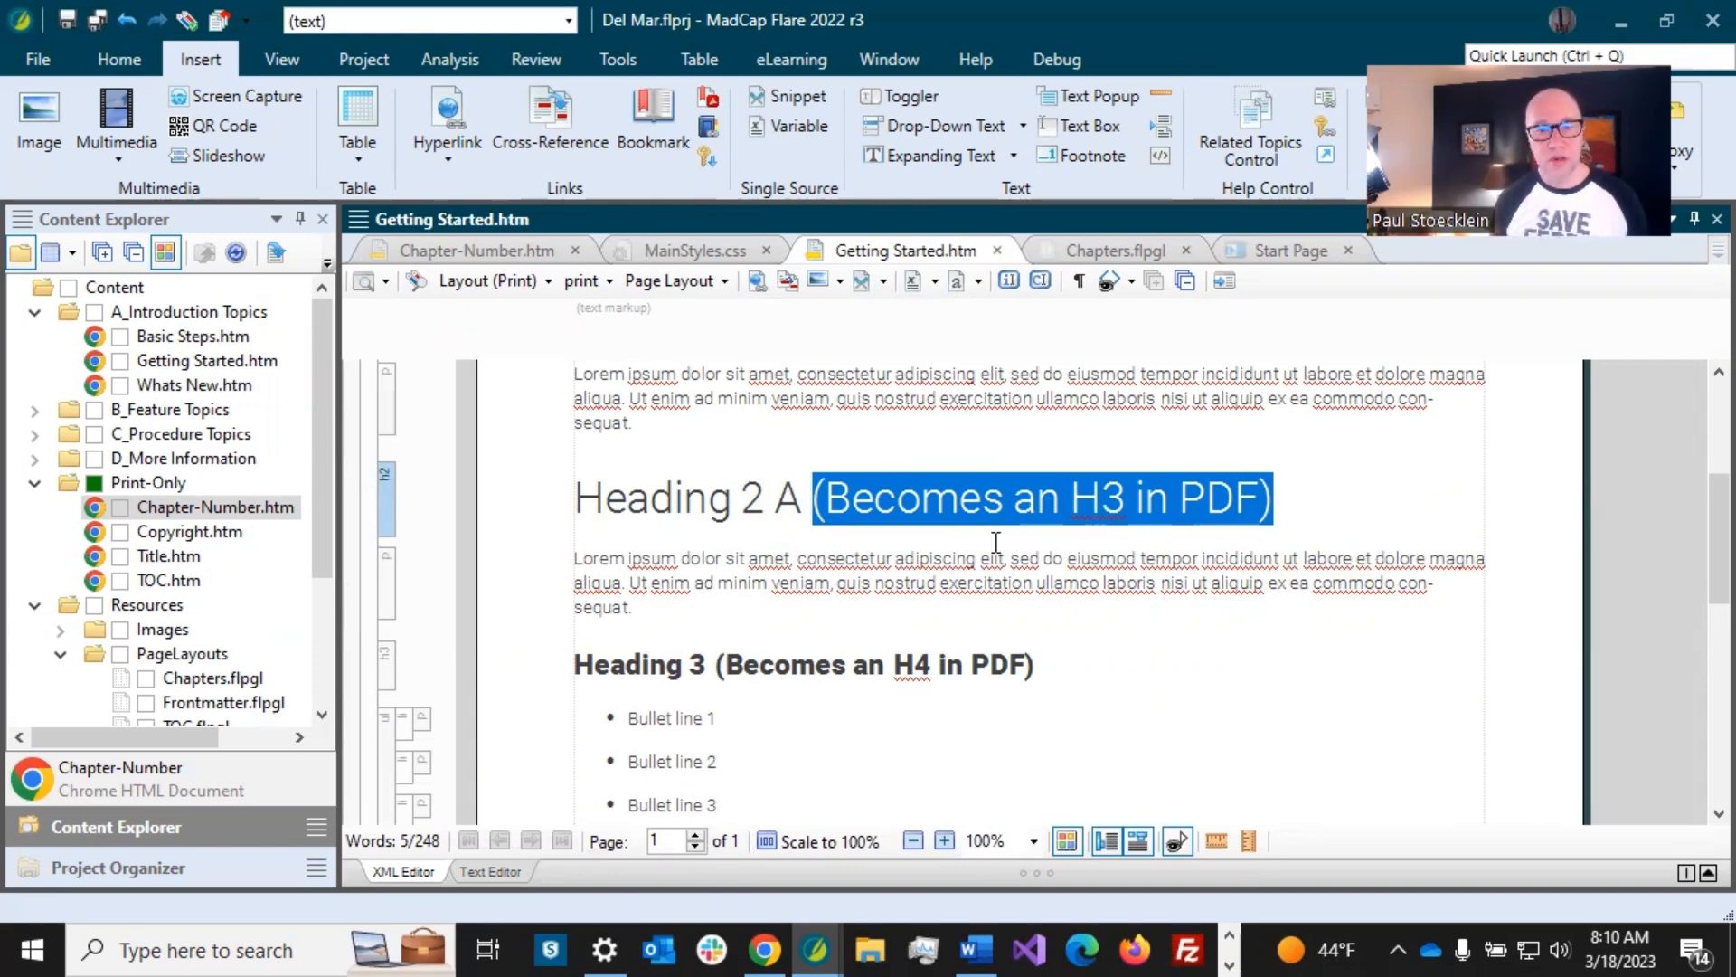
pyautogui.scroll(-3, 996, 533)
pyautogui.click(886, 516)
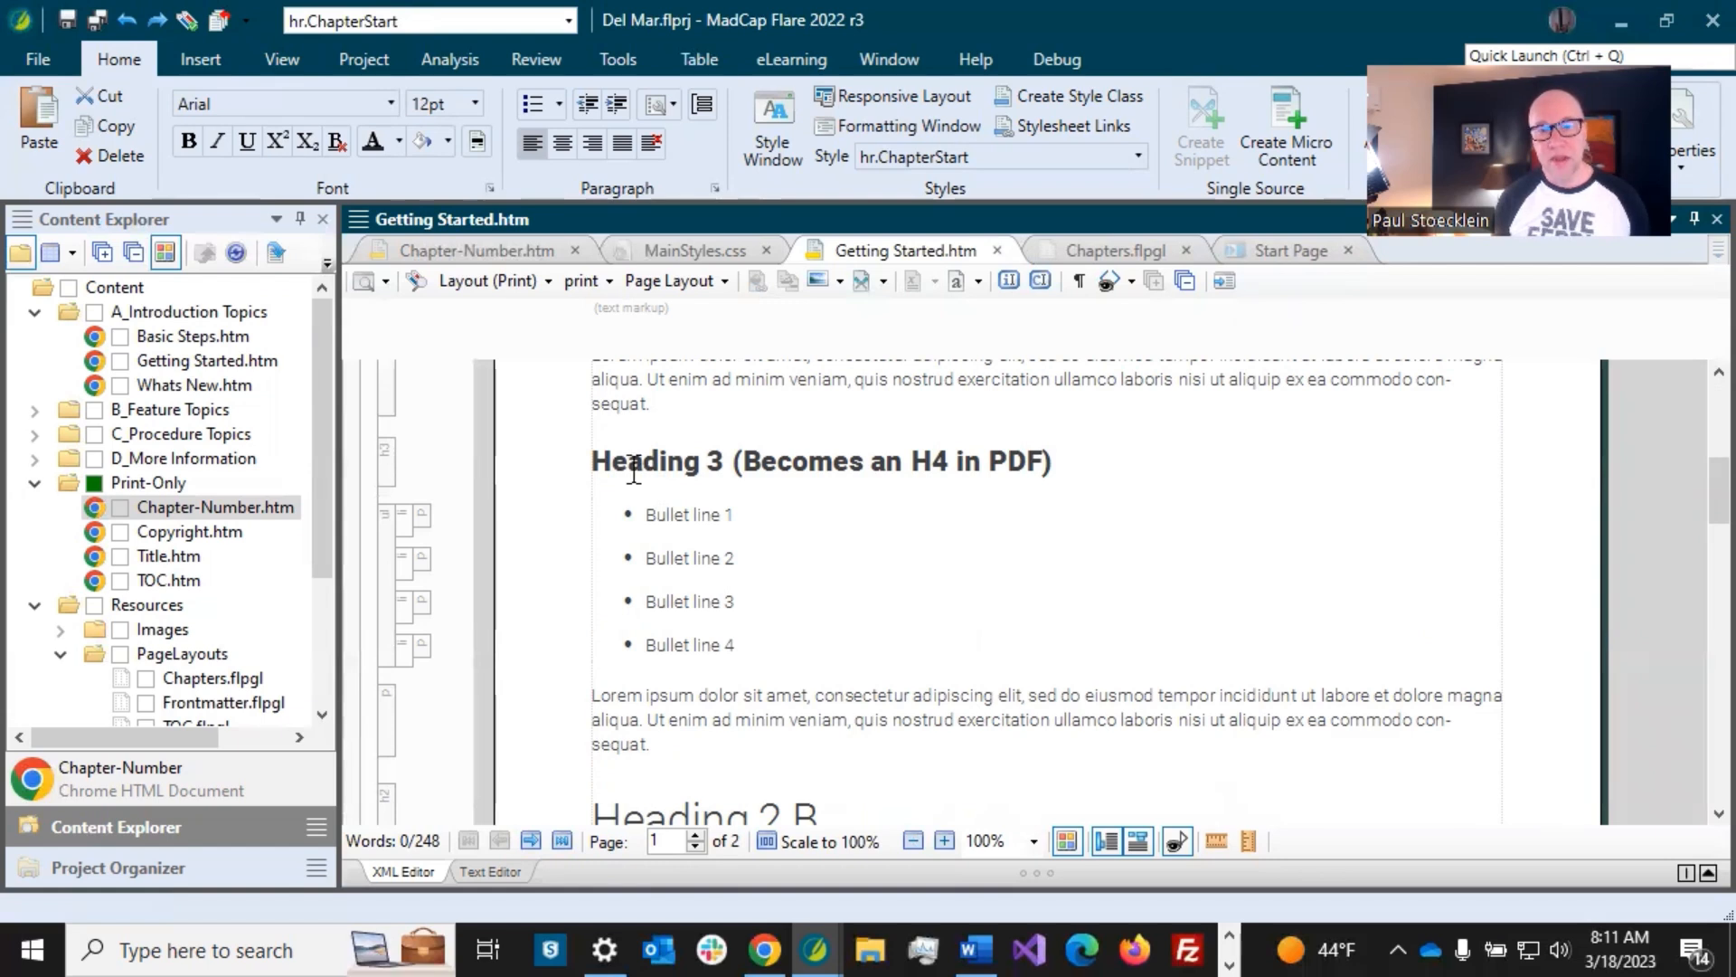
pyautogui.click(600, 462)
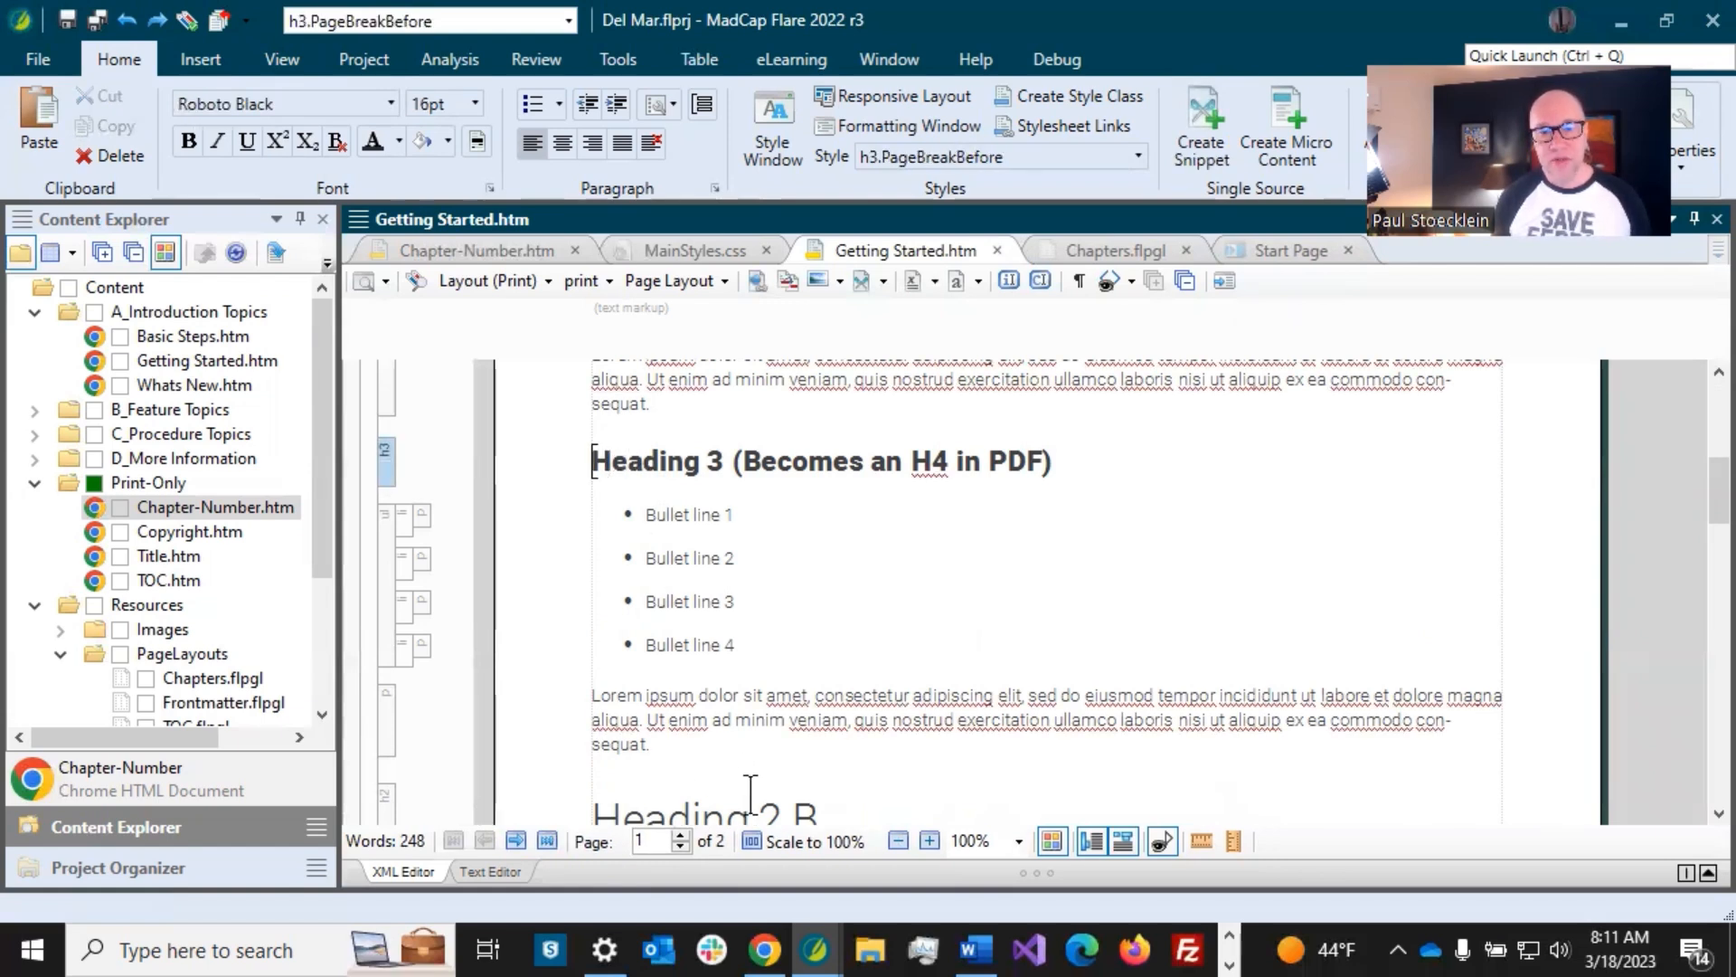
# - Group the Heading 3, its four bullets and the paragraph below them in a div.Subsections container
pyautogui.scroll(-3, 750, 710)
pyautogui.scroll(3, 750, 703)
pyautogui.moveTo(604, 467); pyautogui.dragTo(655, 744)
pyautogui.click(595, 463)
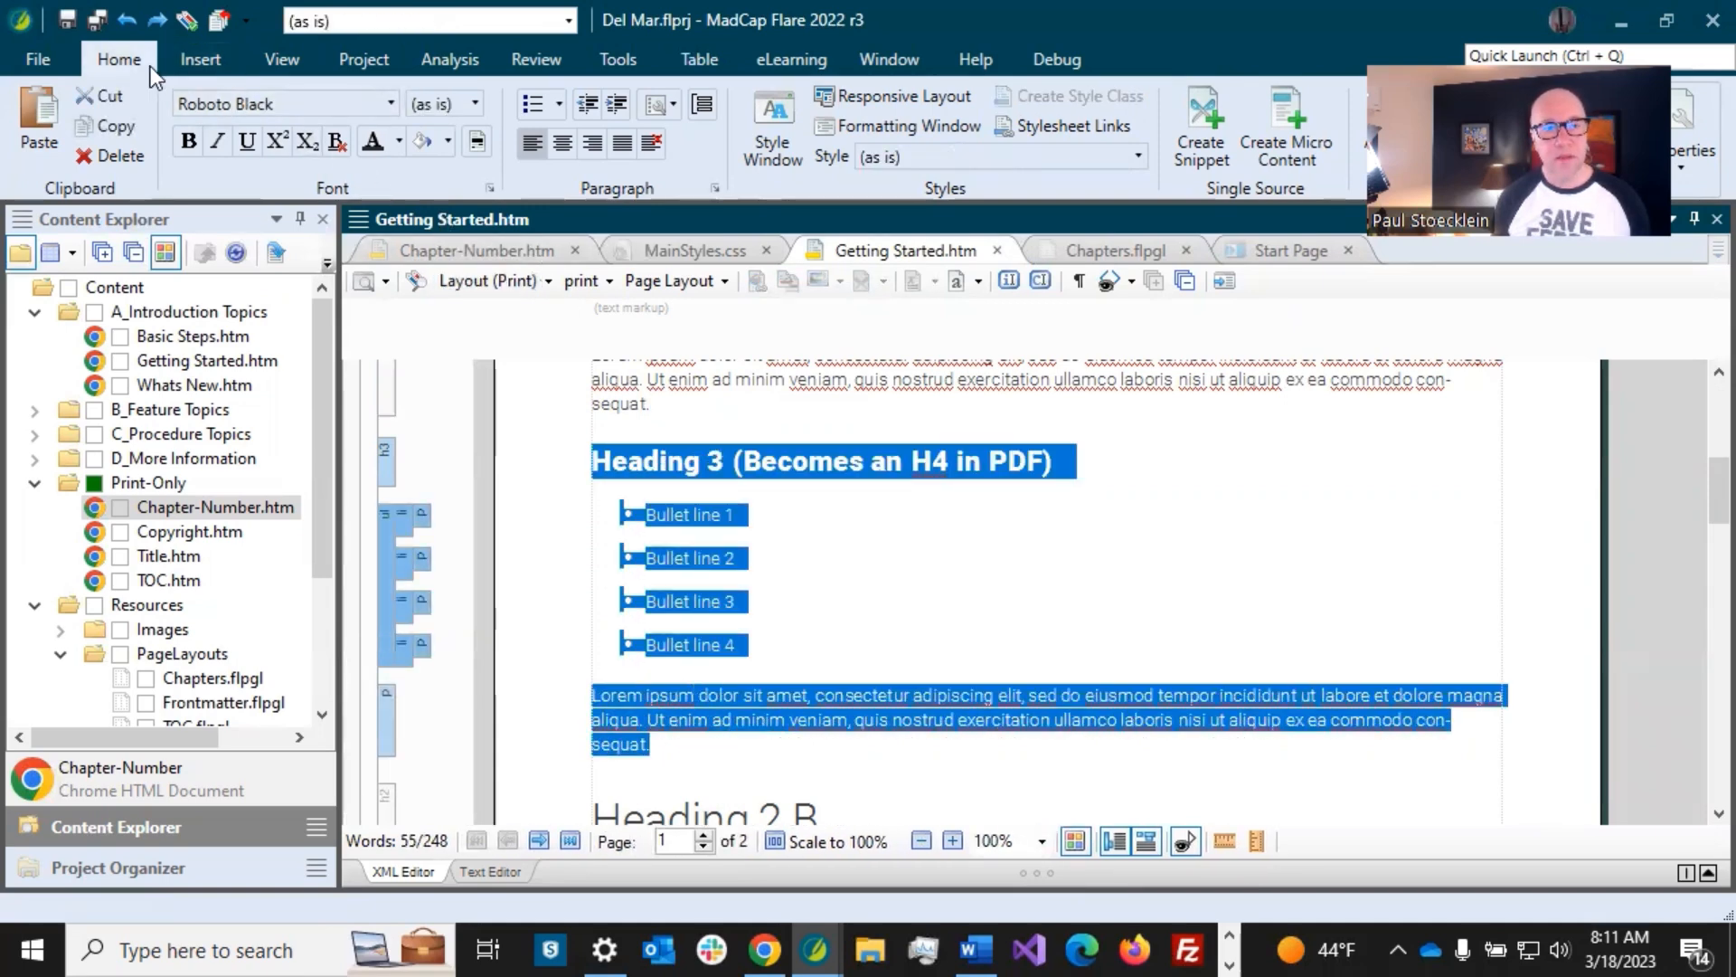
pyautogui.click(702, 104)
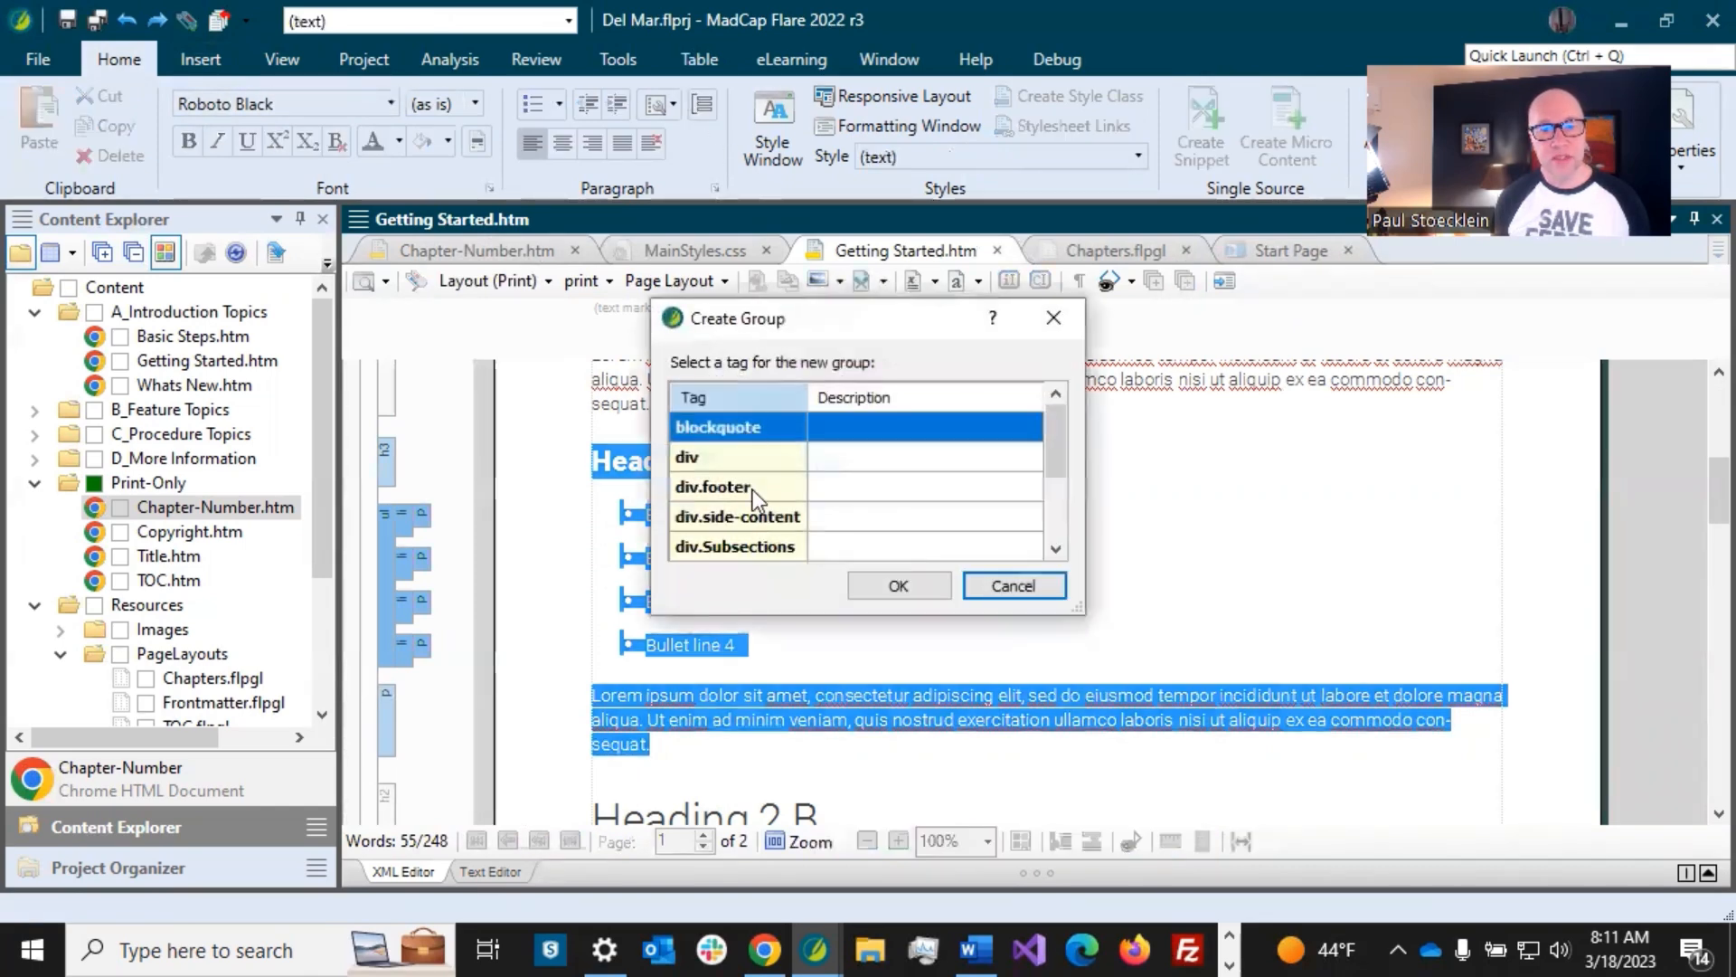
pyautogui.click(756, 546)
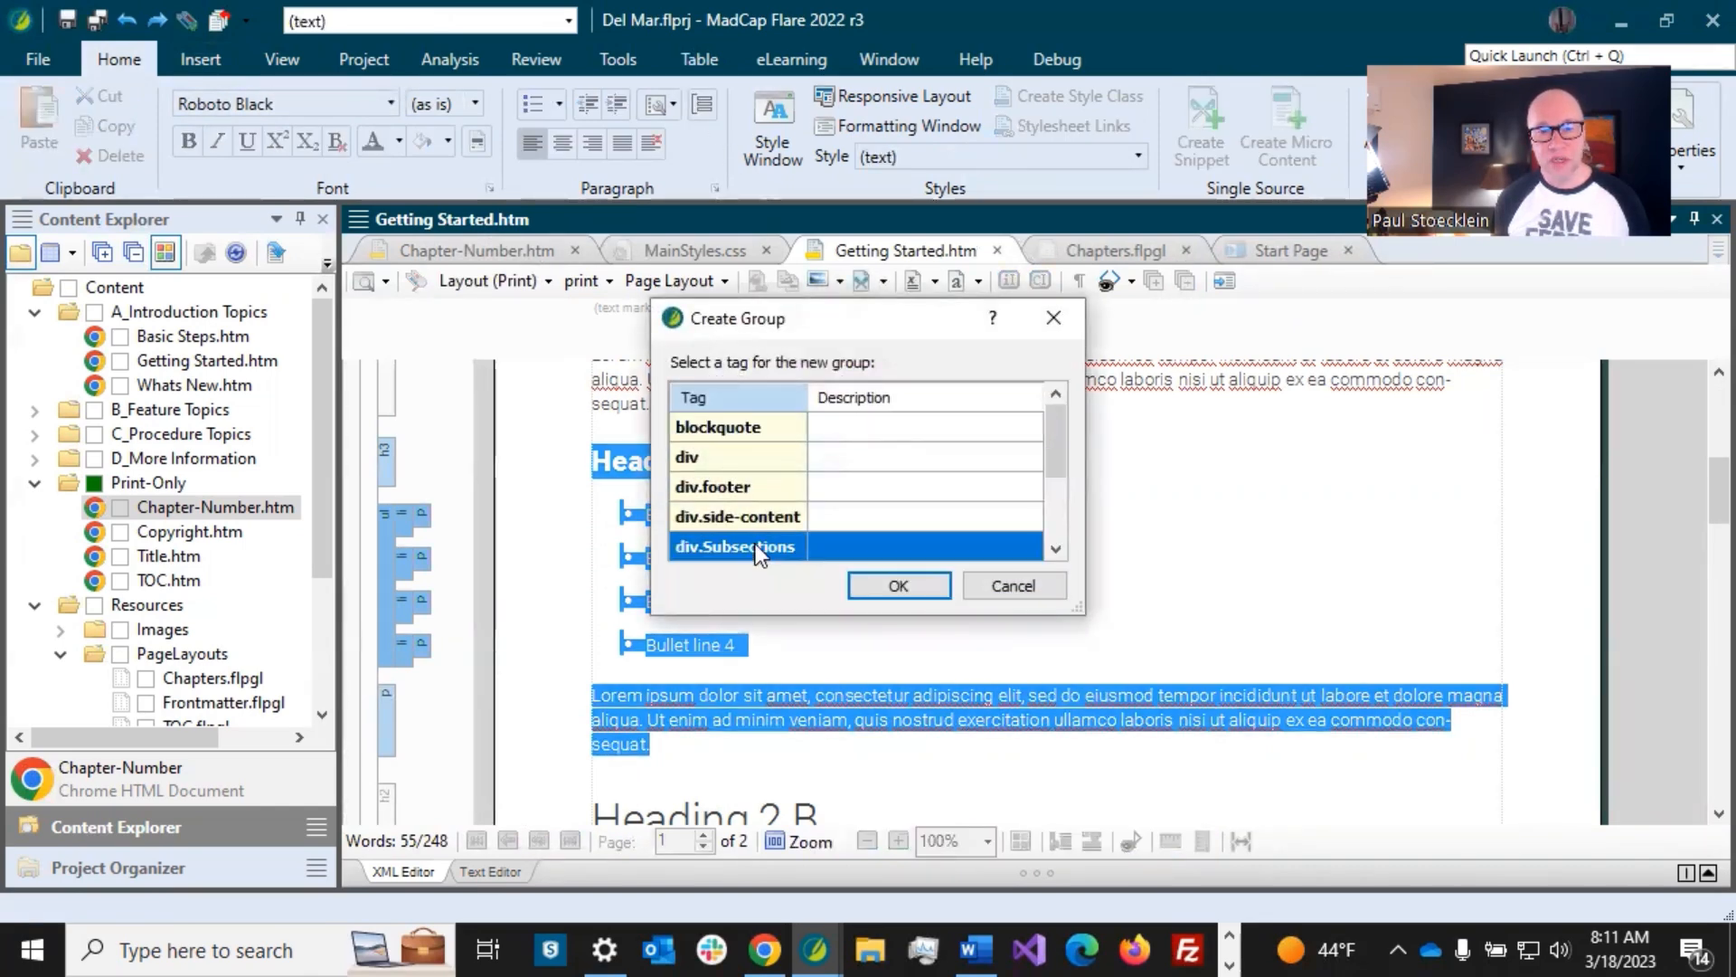
pyautogui.click(883, 584)
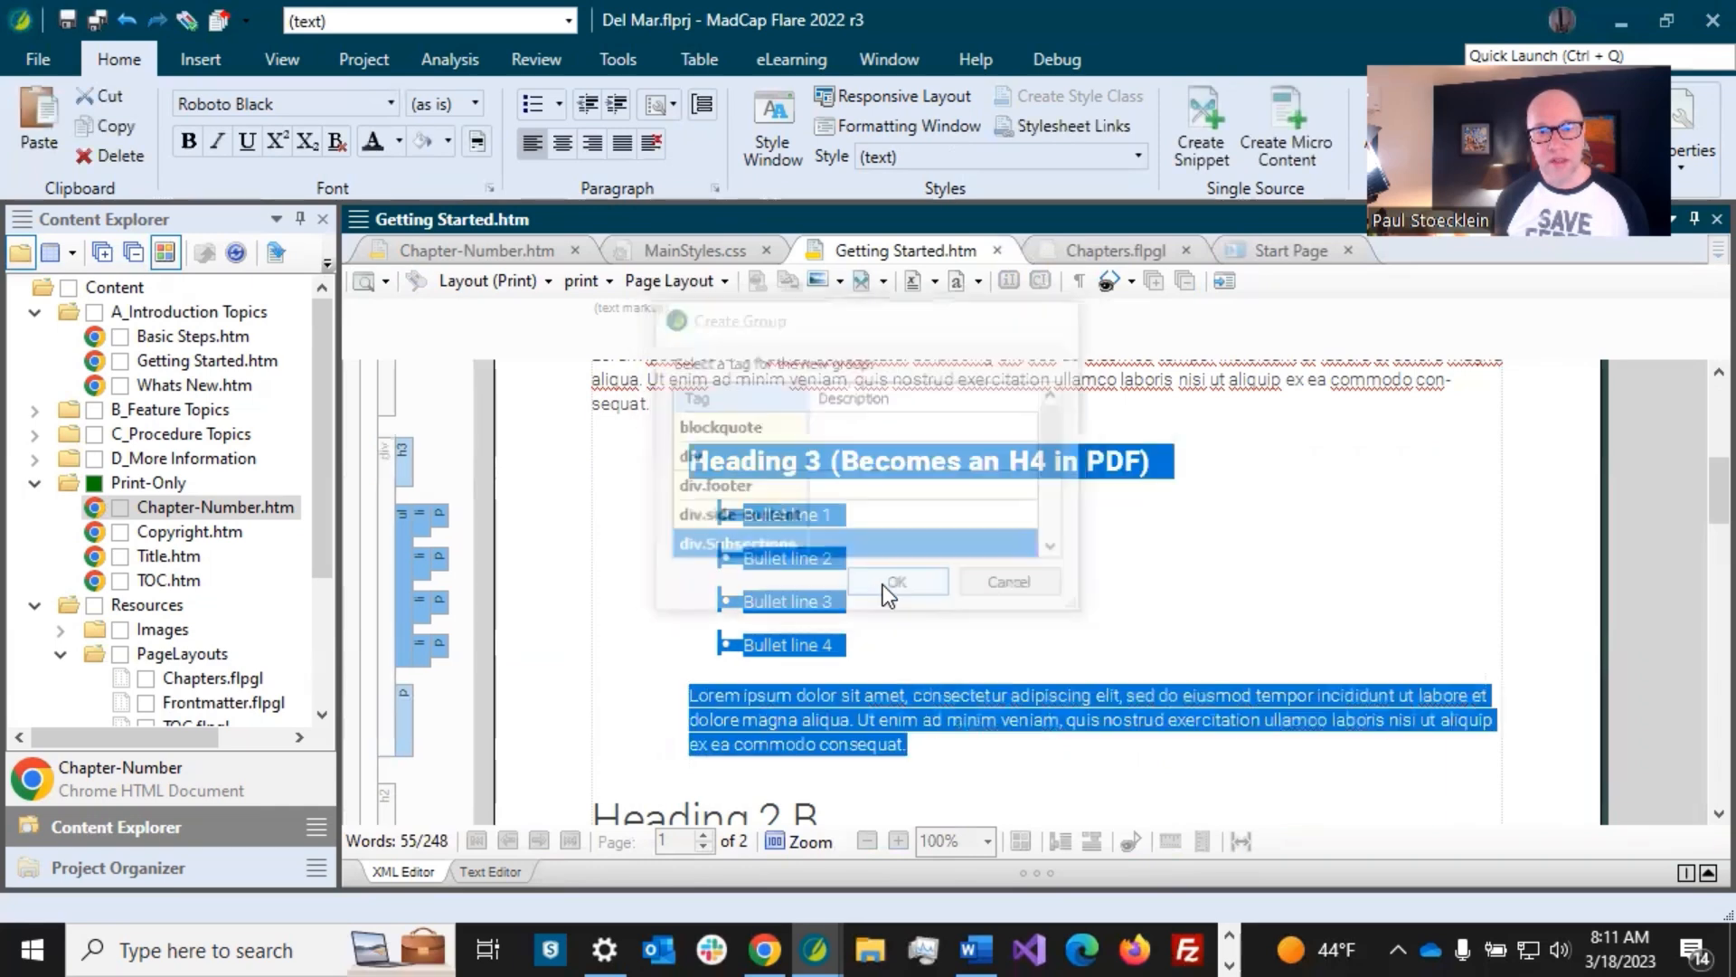
# - Check the grouped Heading 3 section's indentation against Heading 2 B, and save the Getting Started topic
pyautogui.click(767, 469)
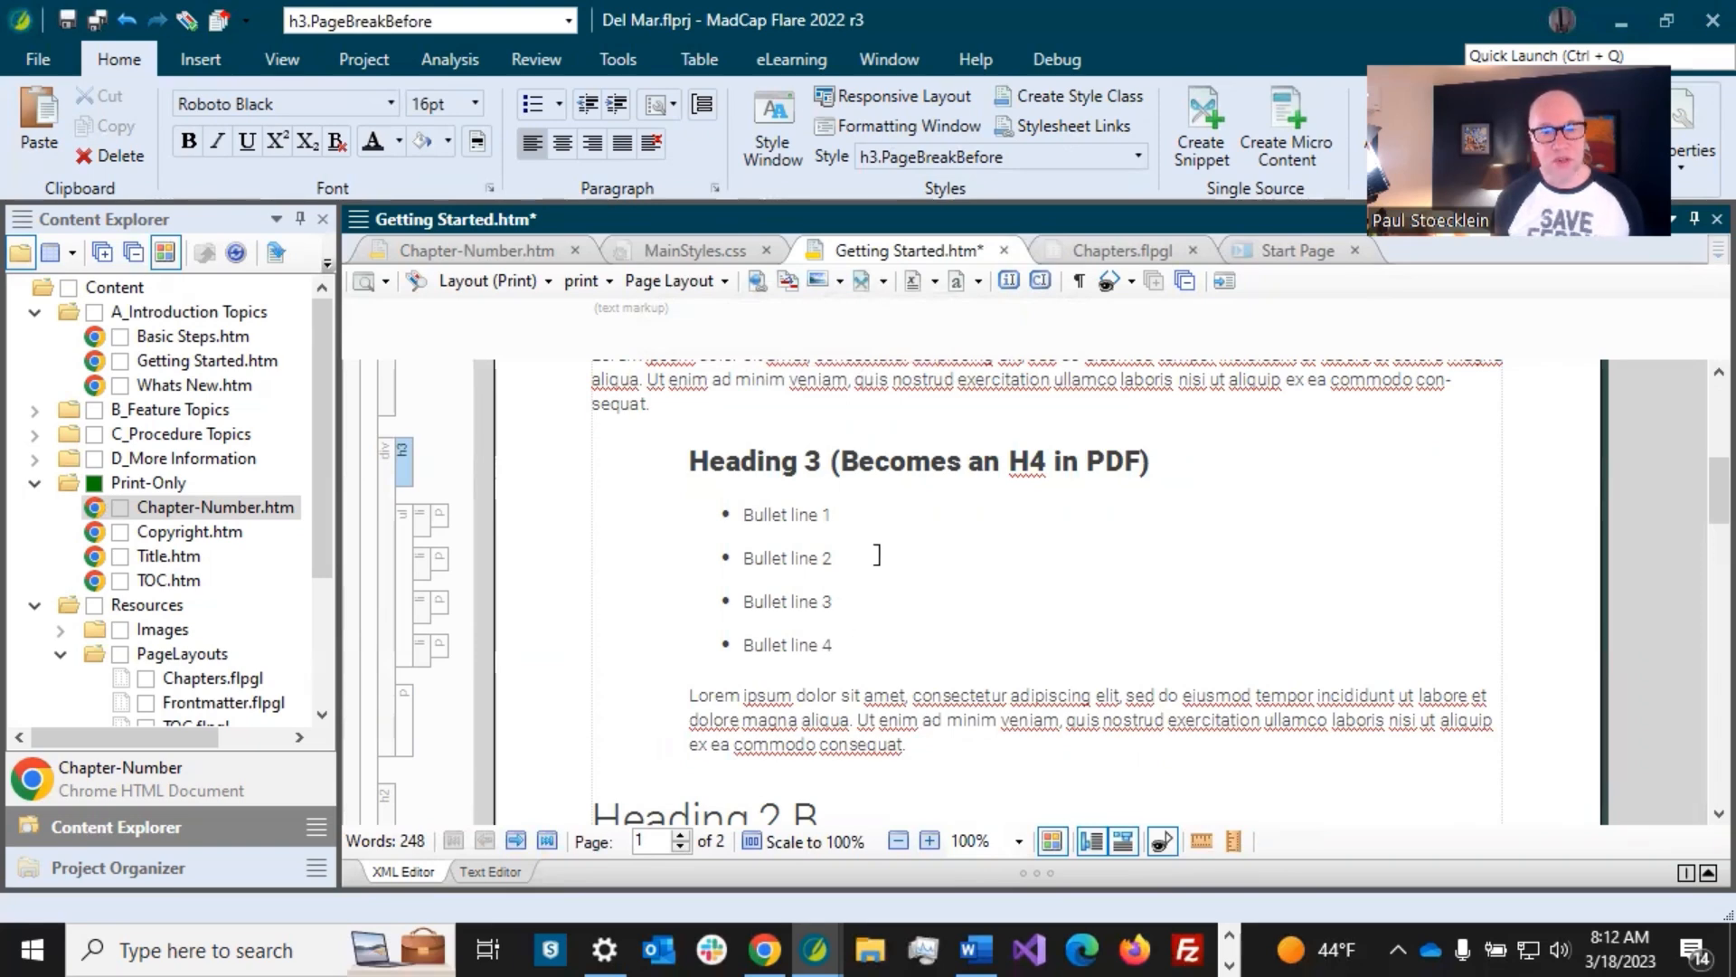
pyautogui.scroll(-3, 748, 622)
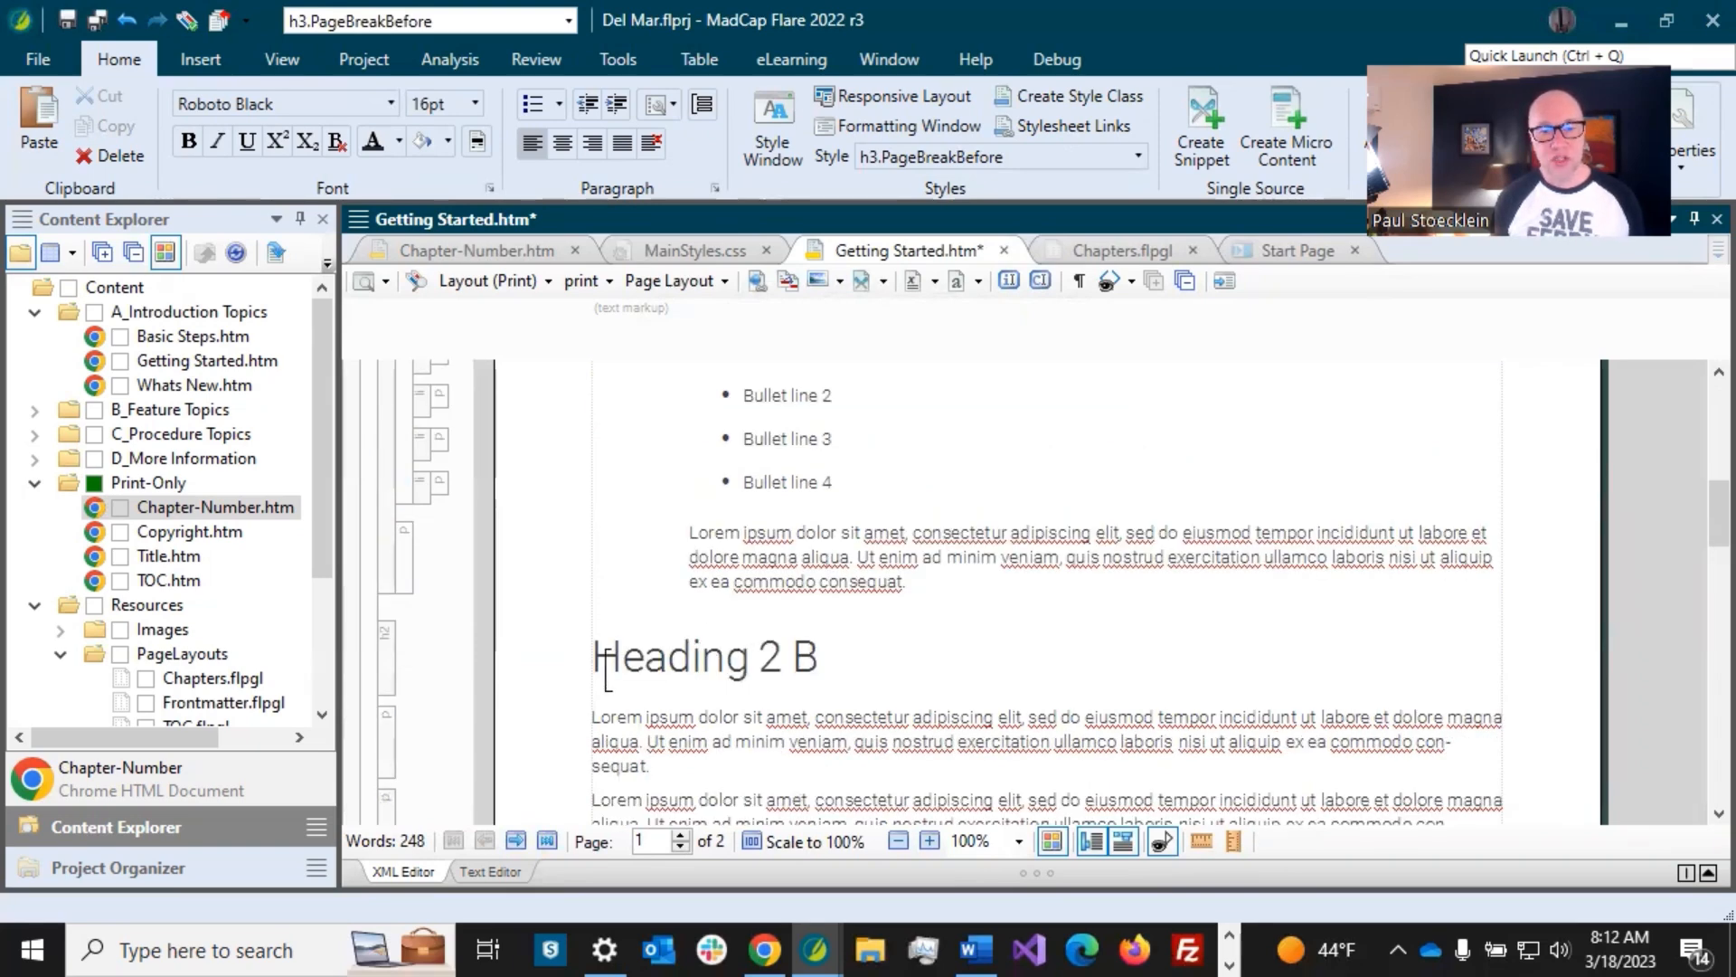
pyautogui.scroll(3, 687, 624)
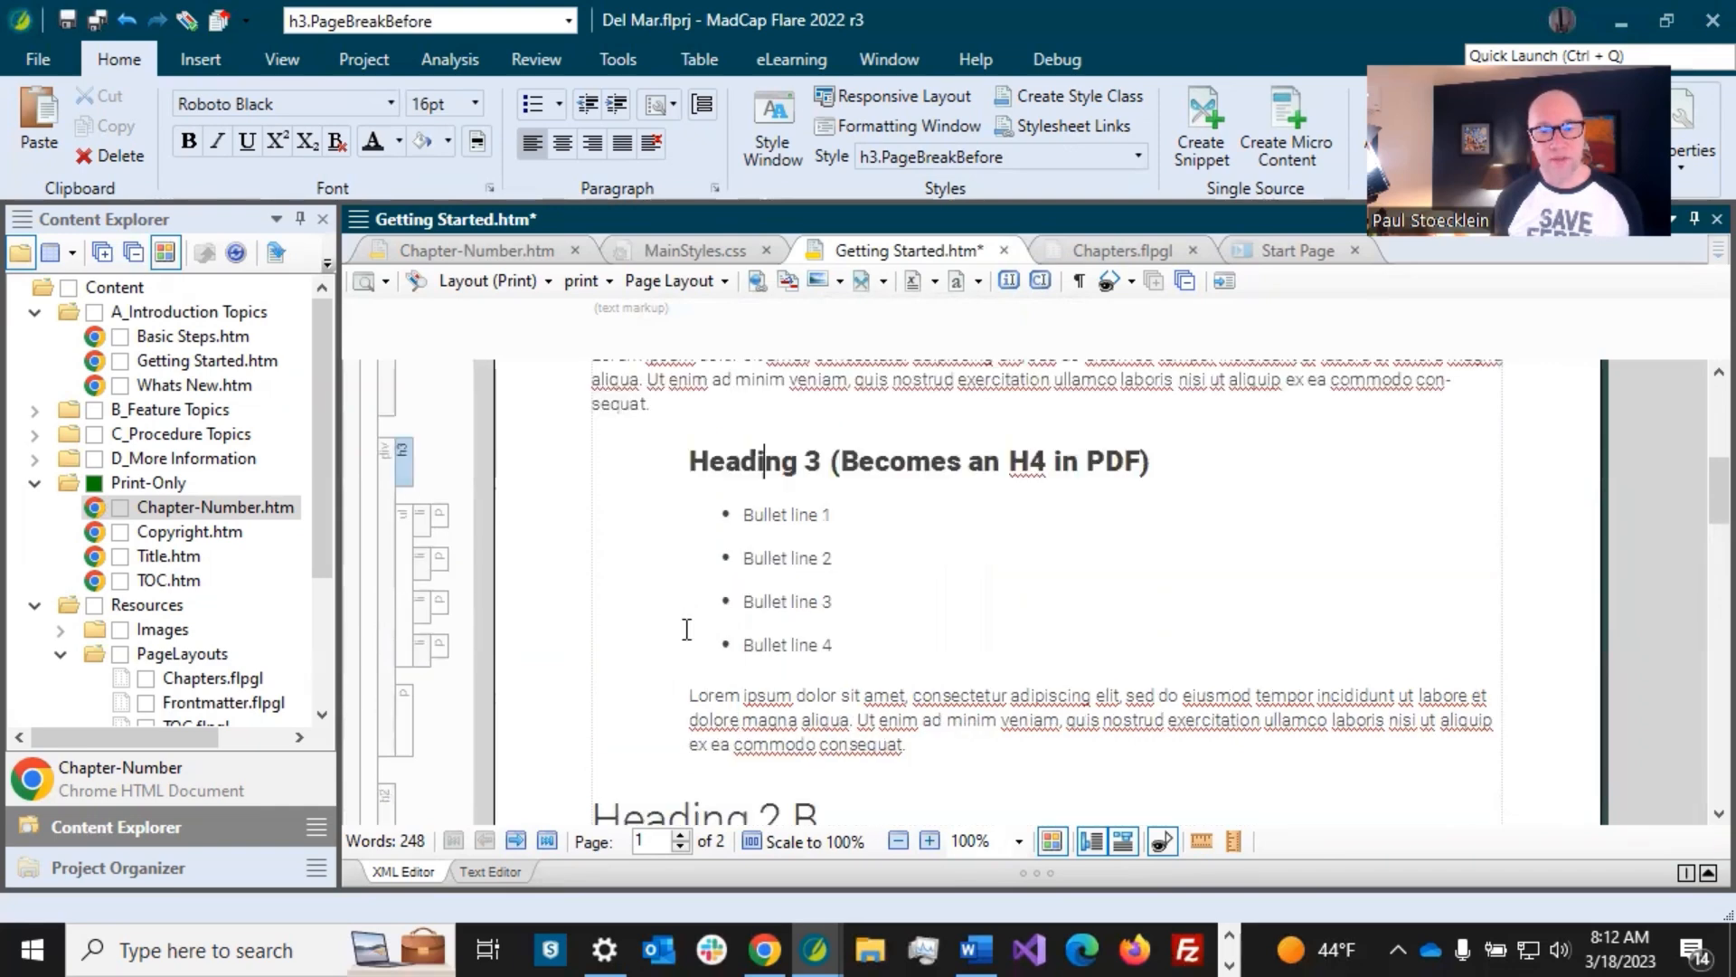
pyautogui.click(90, 32)
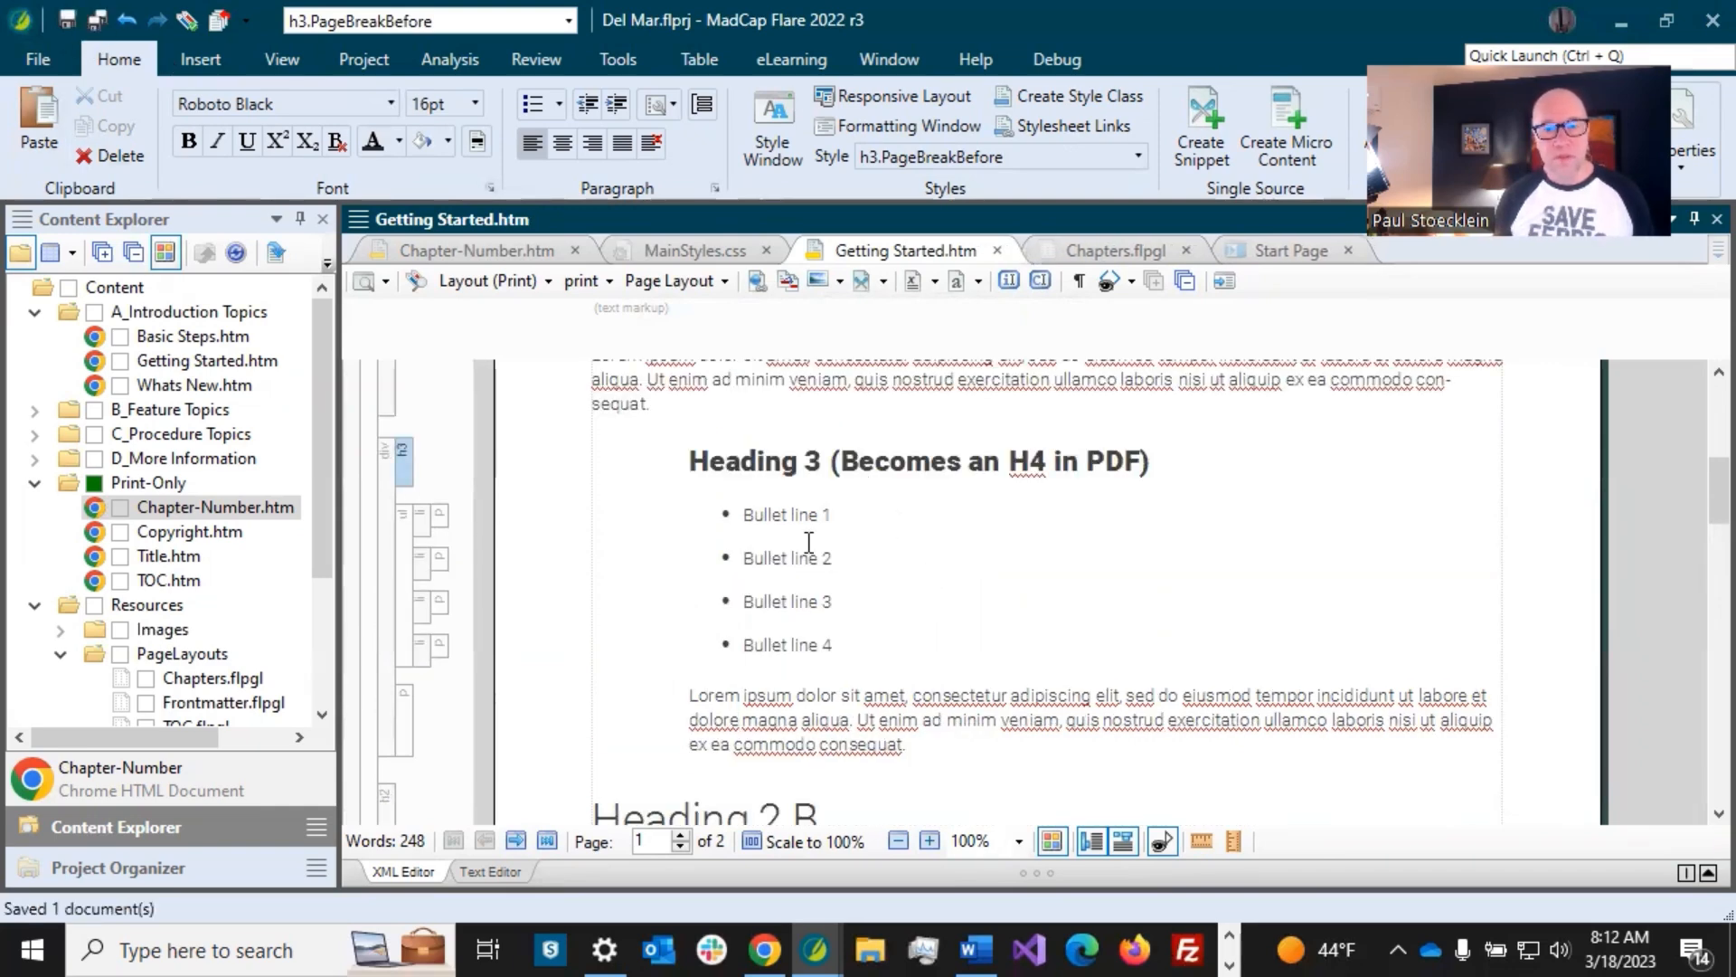
# - Compare the default and print font size and line height of the ol and ul list styles in MainStyles.css
pyautogui.click(813, 515)
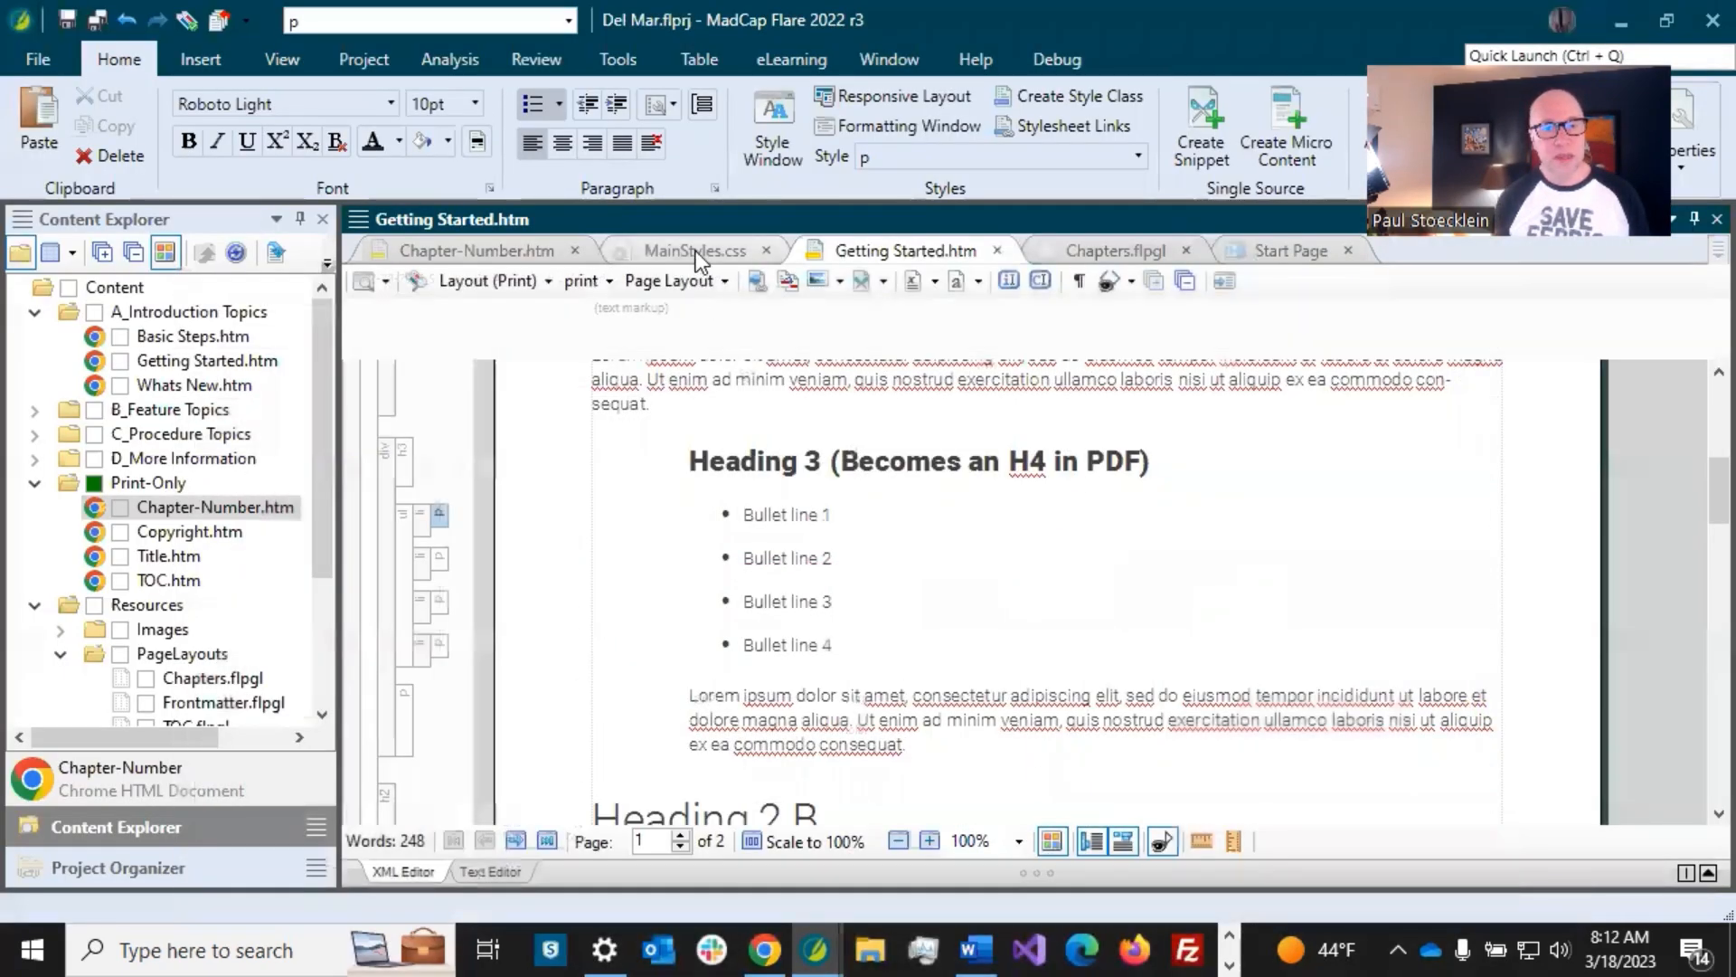
pyautogui.click(697, 253)
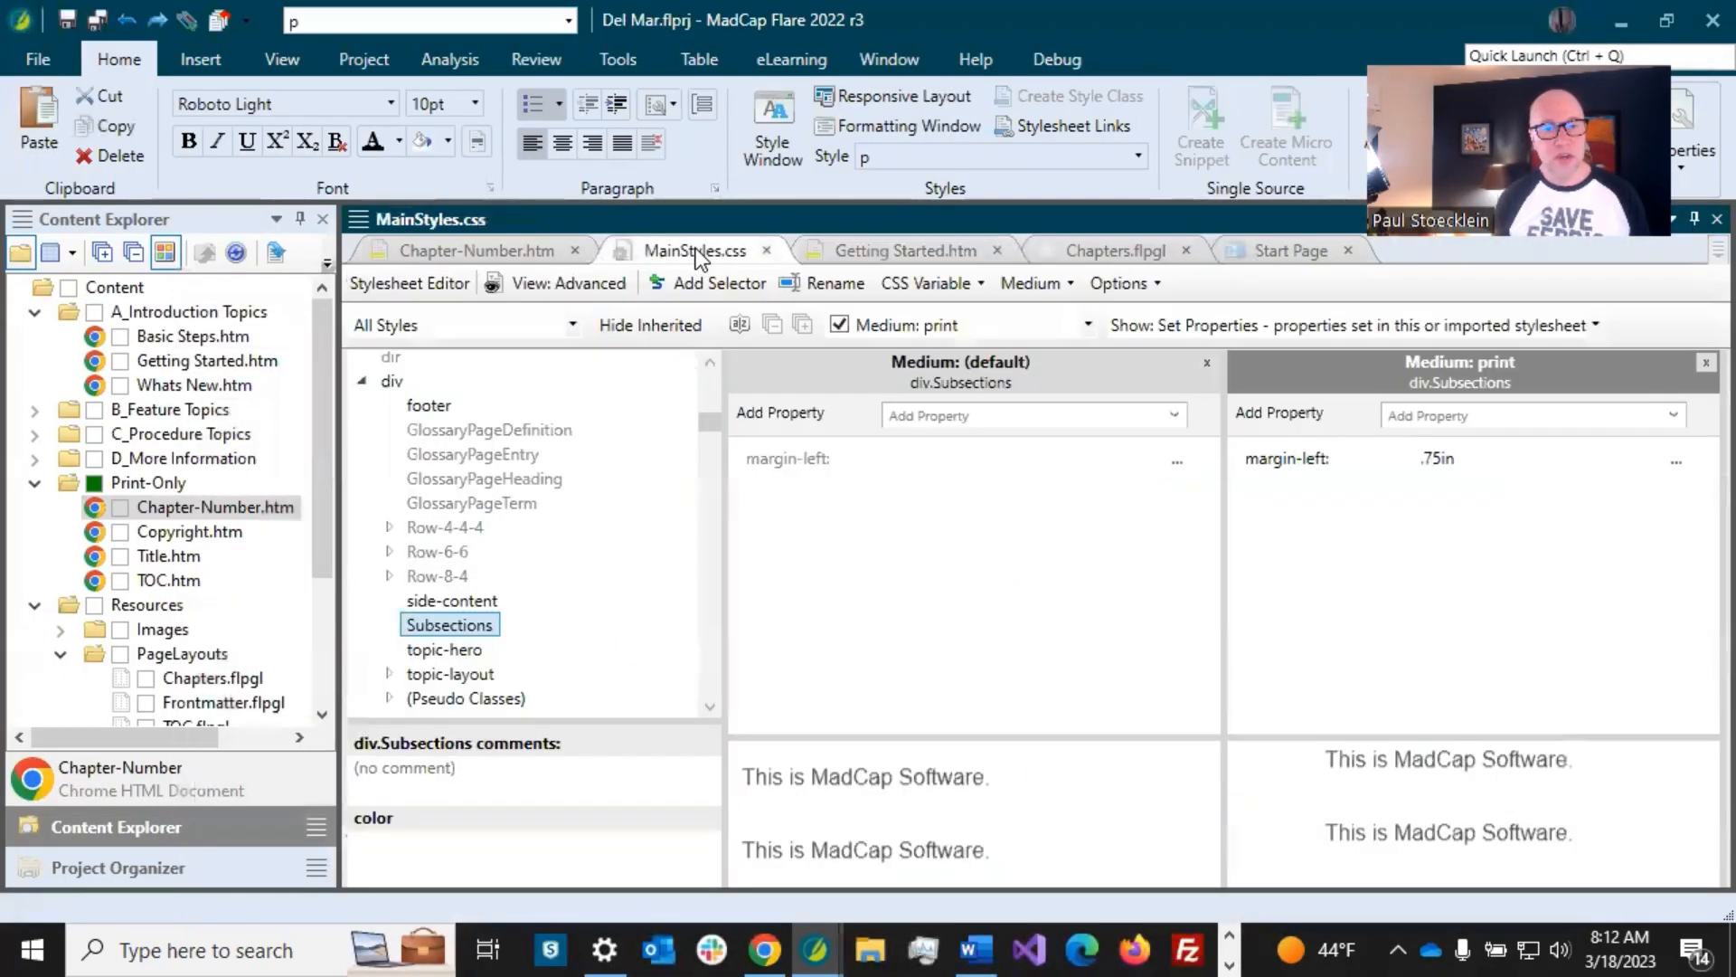
pyautogui.moveTo(703, 422); pyautogui.dragTo(712, 605)
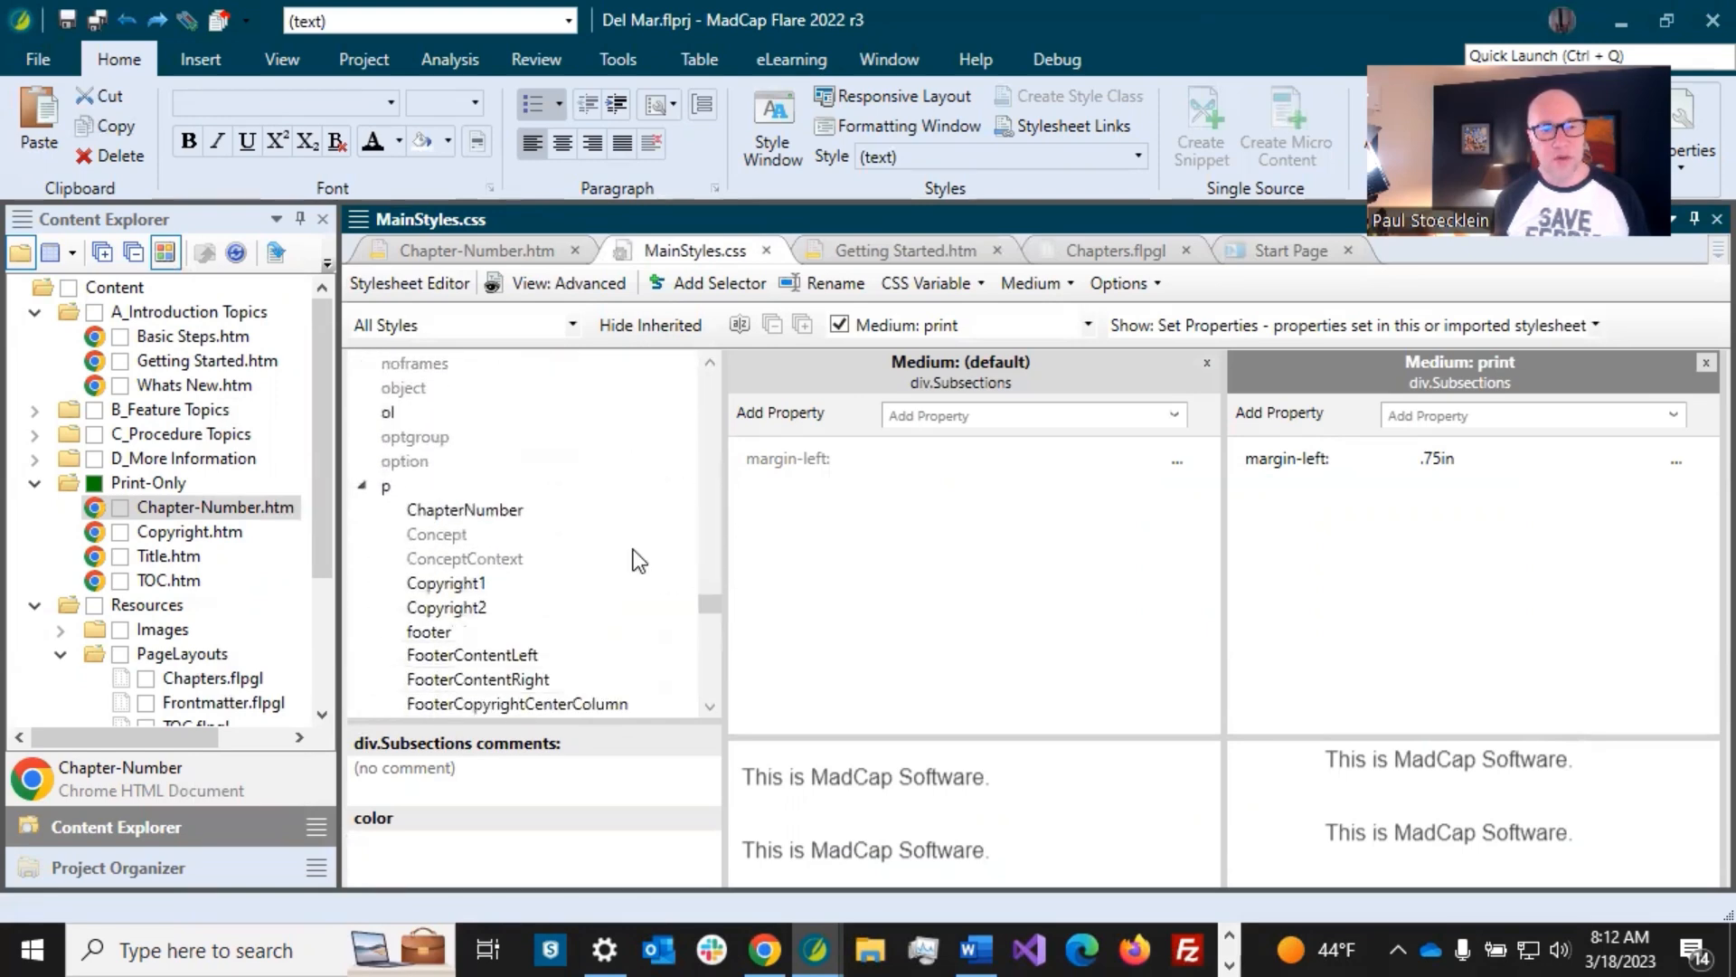
pyautogui.click(388, 414)
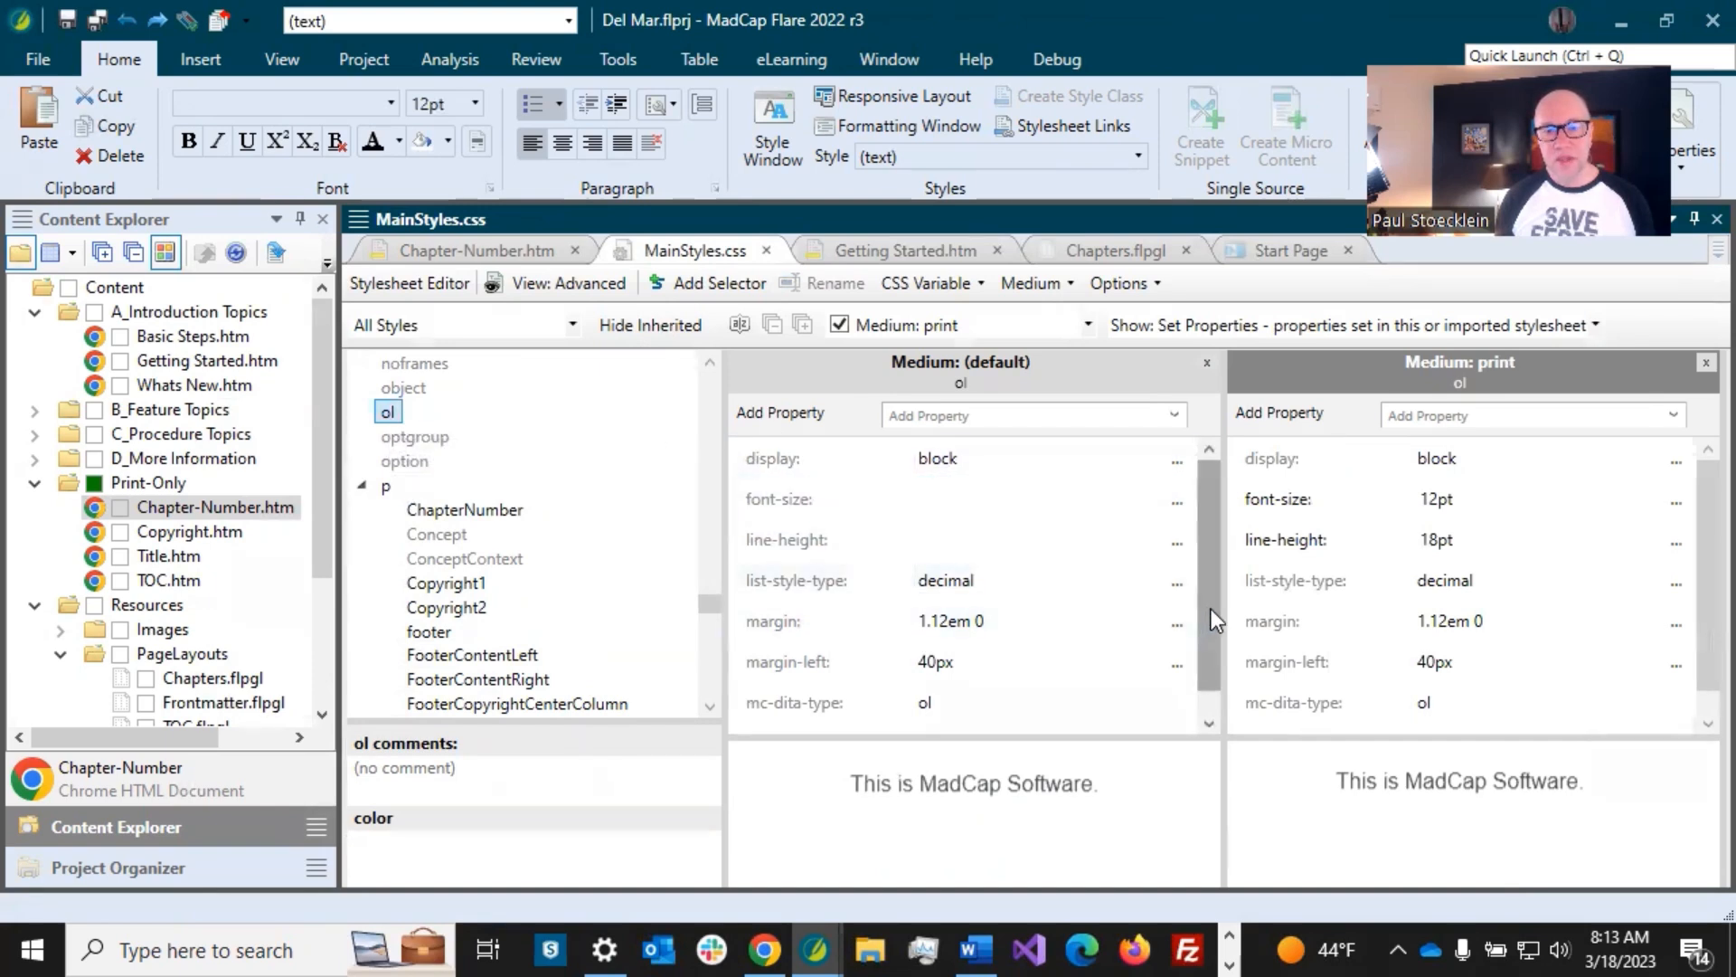
pyautogui.moveTo(1212, 609); pyautogui.dragTo(1219, 559)
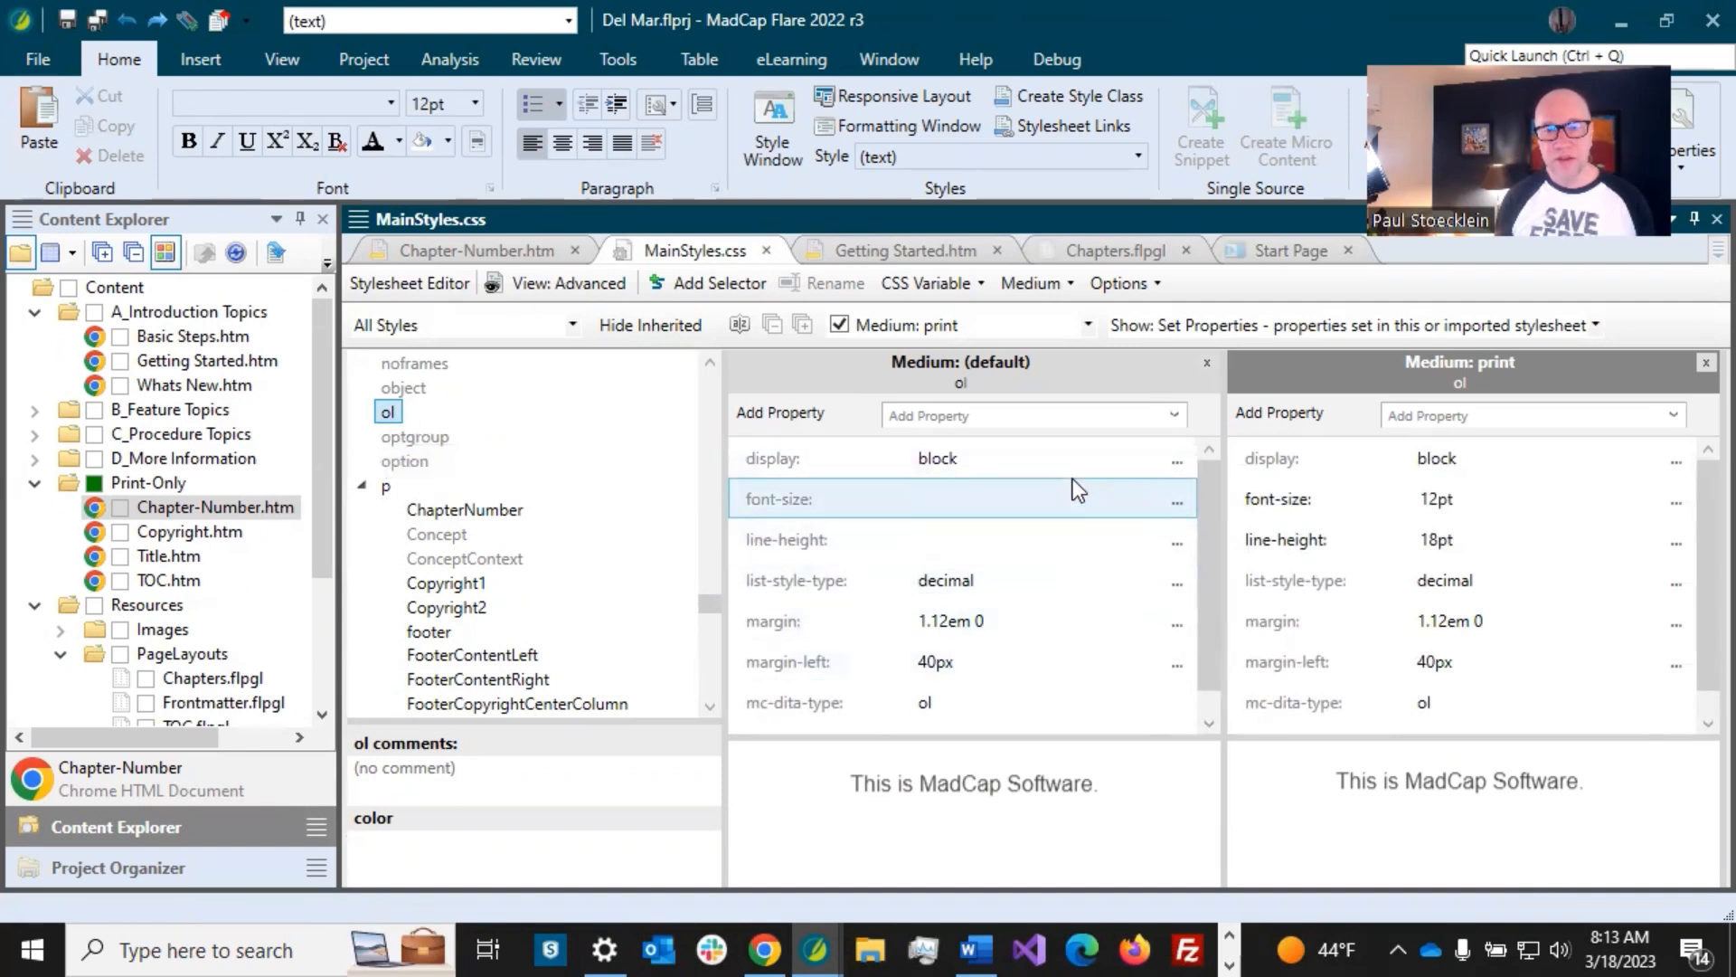
pyautogui.click(1471, 455)
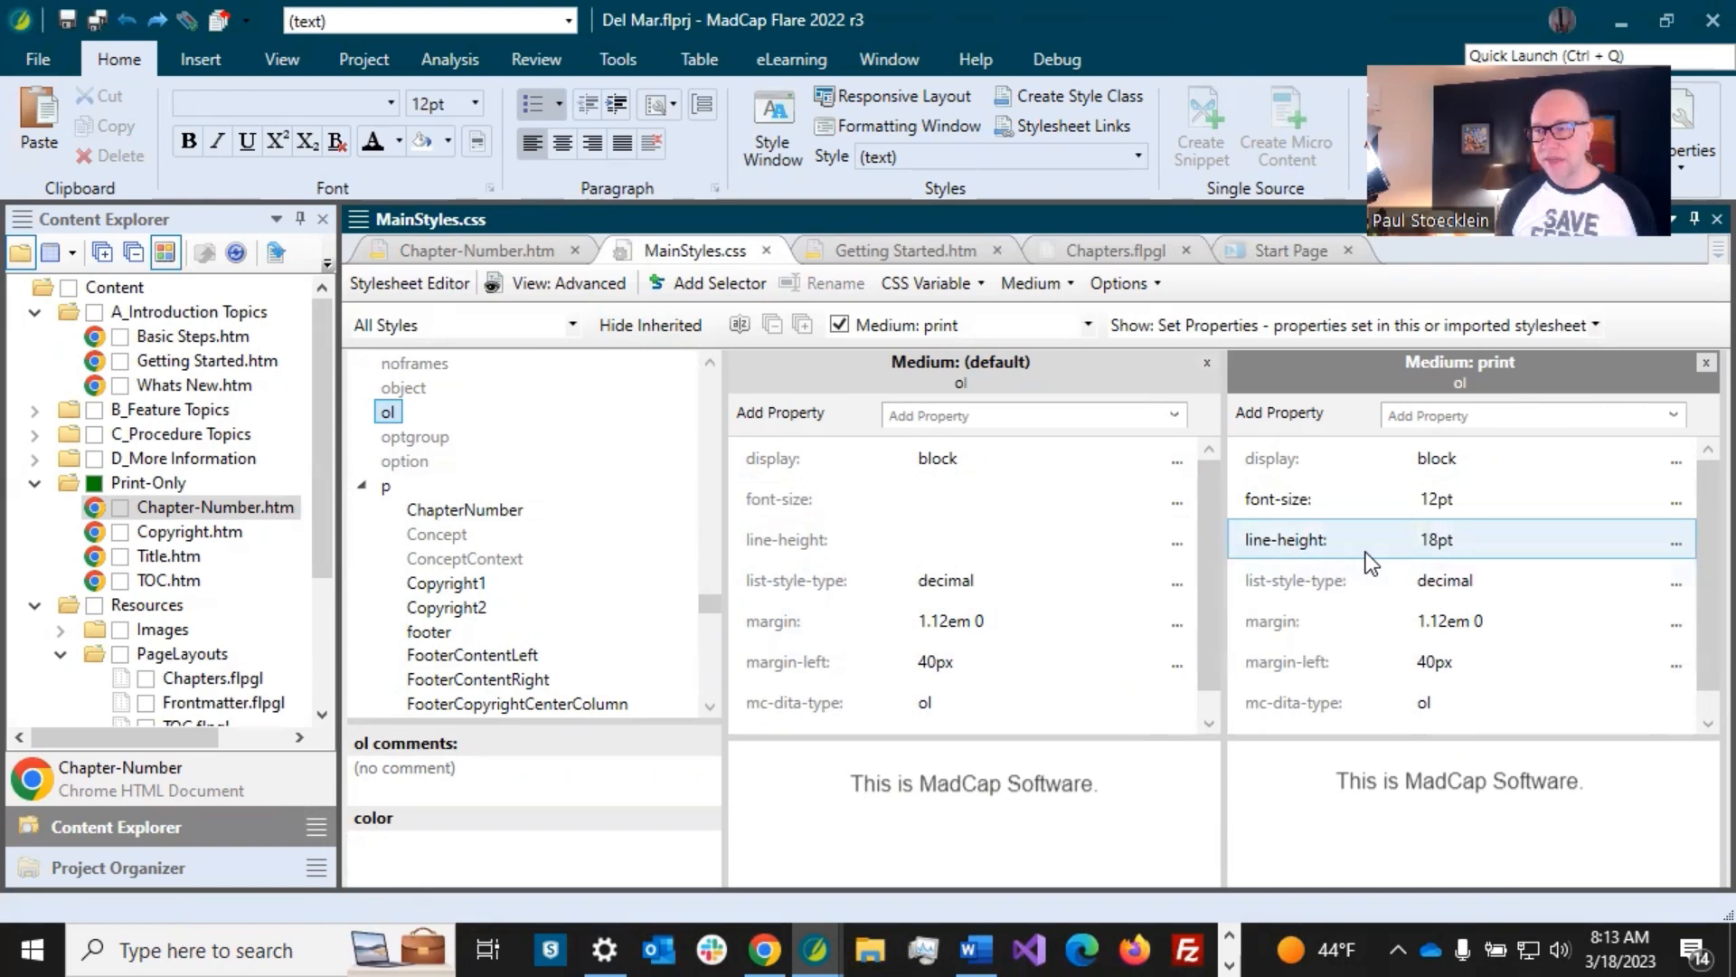
pyautogui.moveTo(713, 598); pyautogui.dragTo(685, 688)
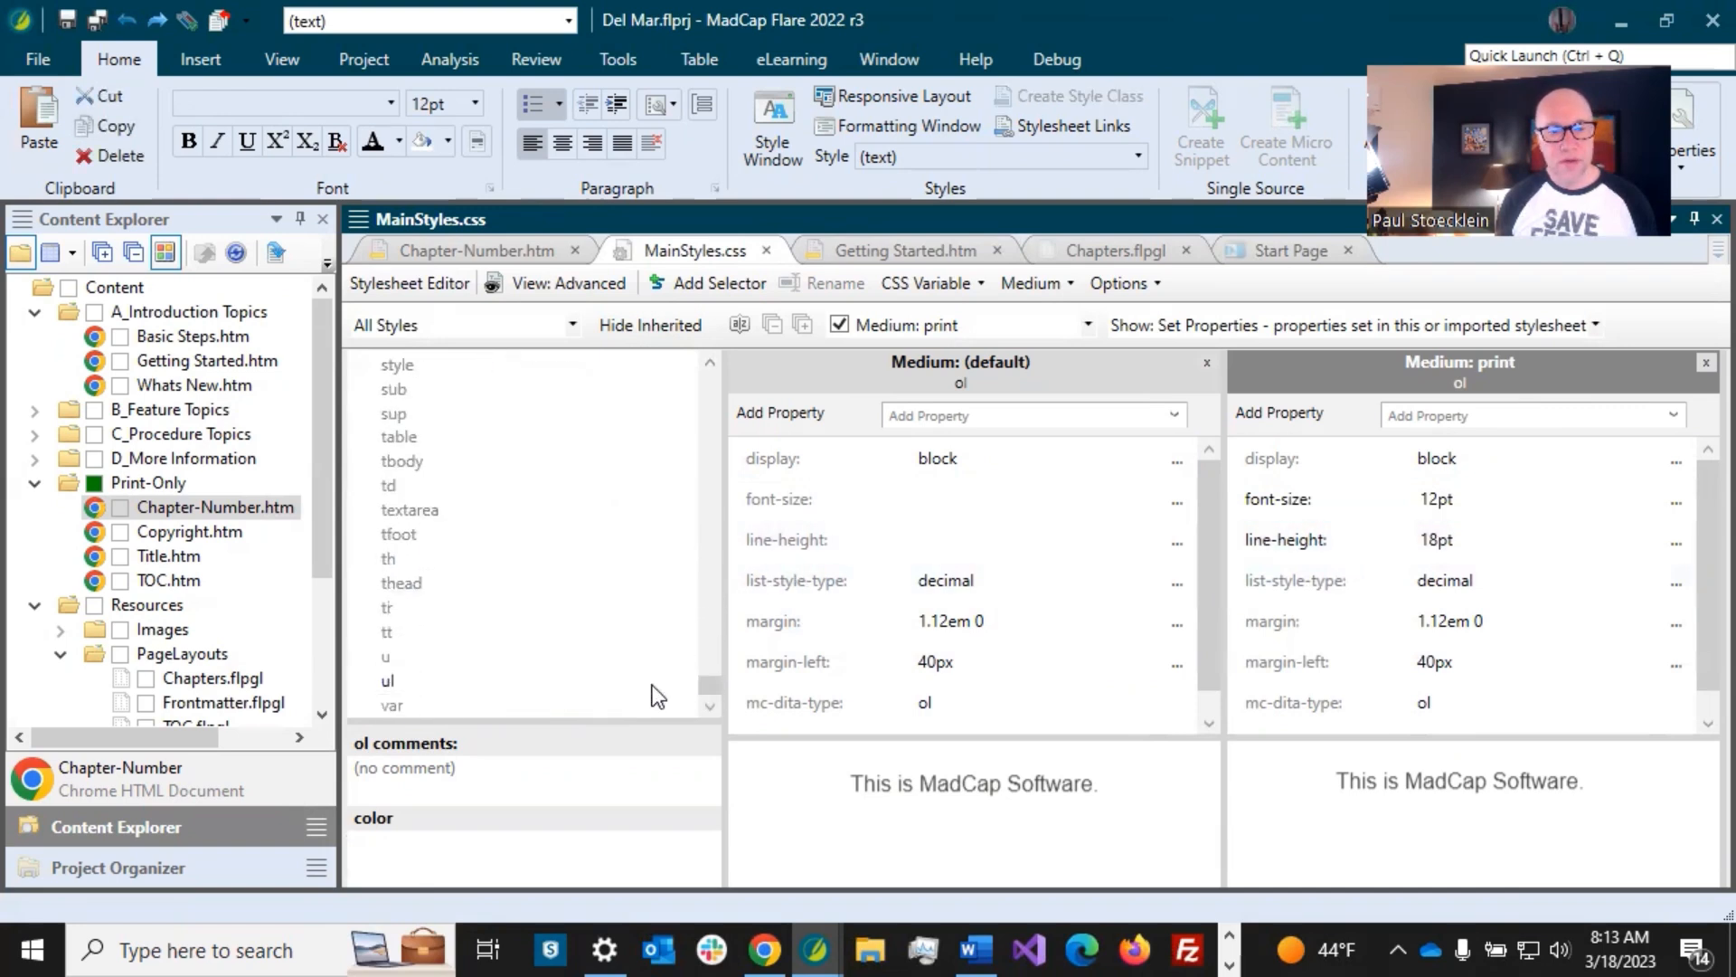
pyautogui.click(387, 680)
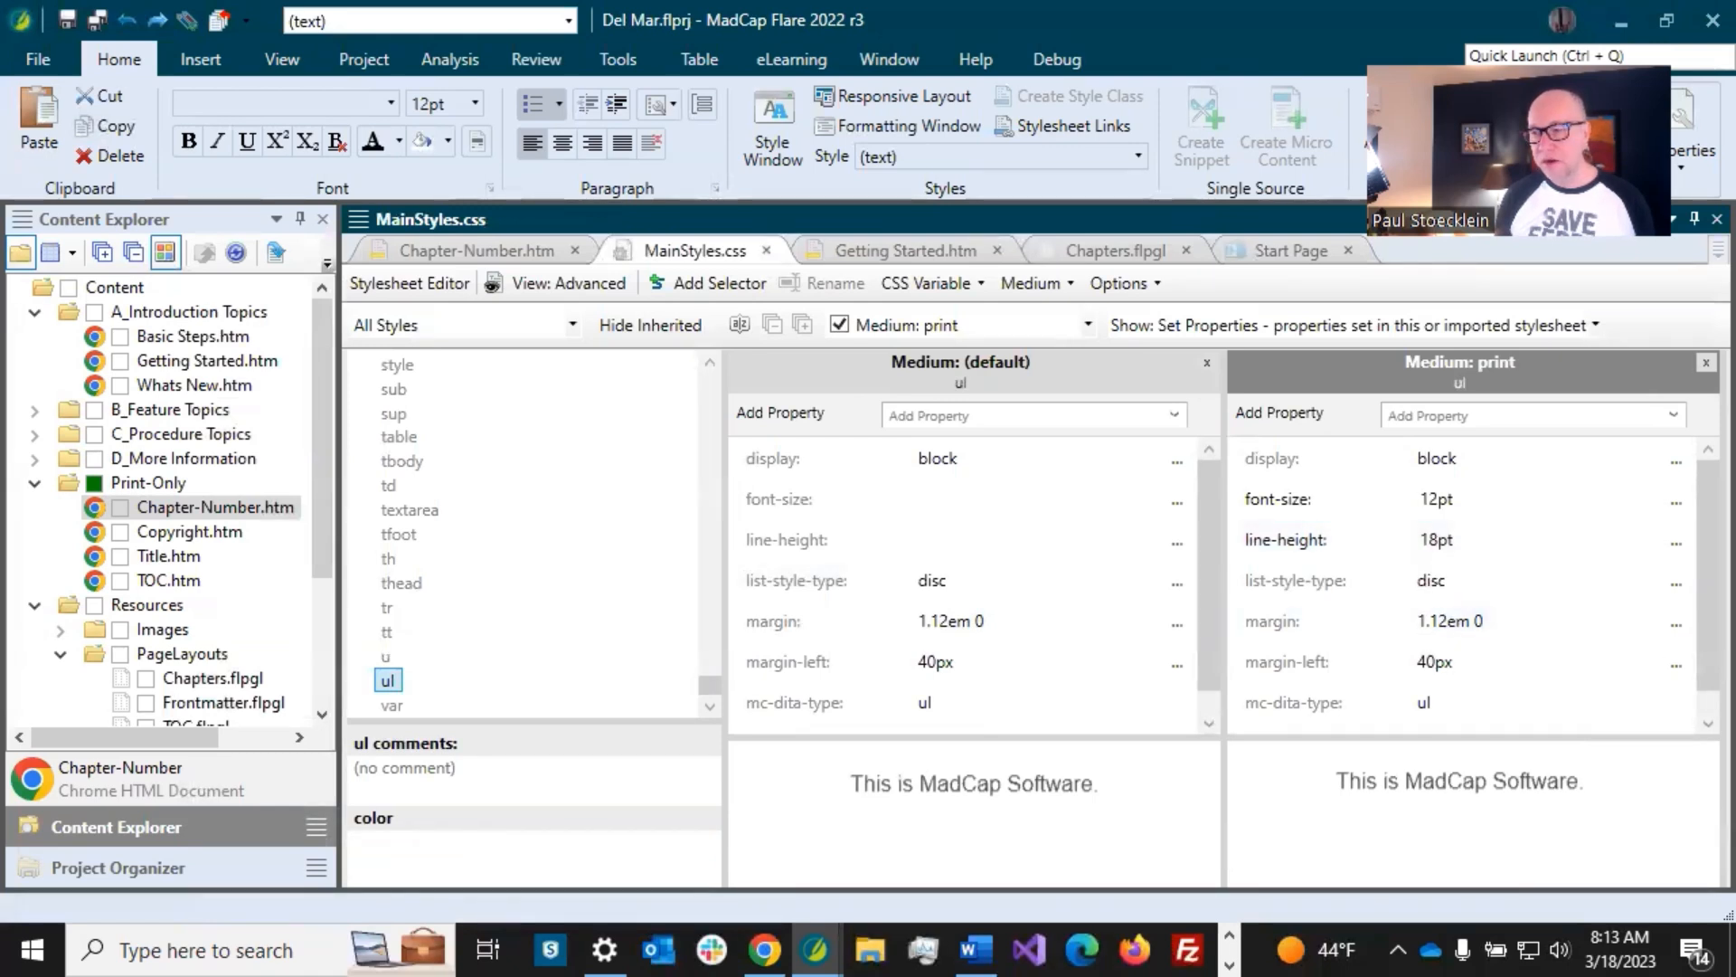
# - Review the mini-TOC font specifications for Heading 2 and Heading 3 entries in the mockup PDF in Acrobat Reader
pyautogui.hotkey('alt', 'Tab')
pyautogui.scroll(4, 1252, 631)
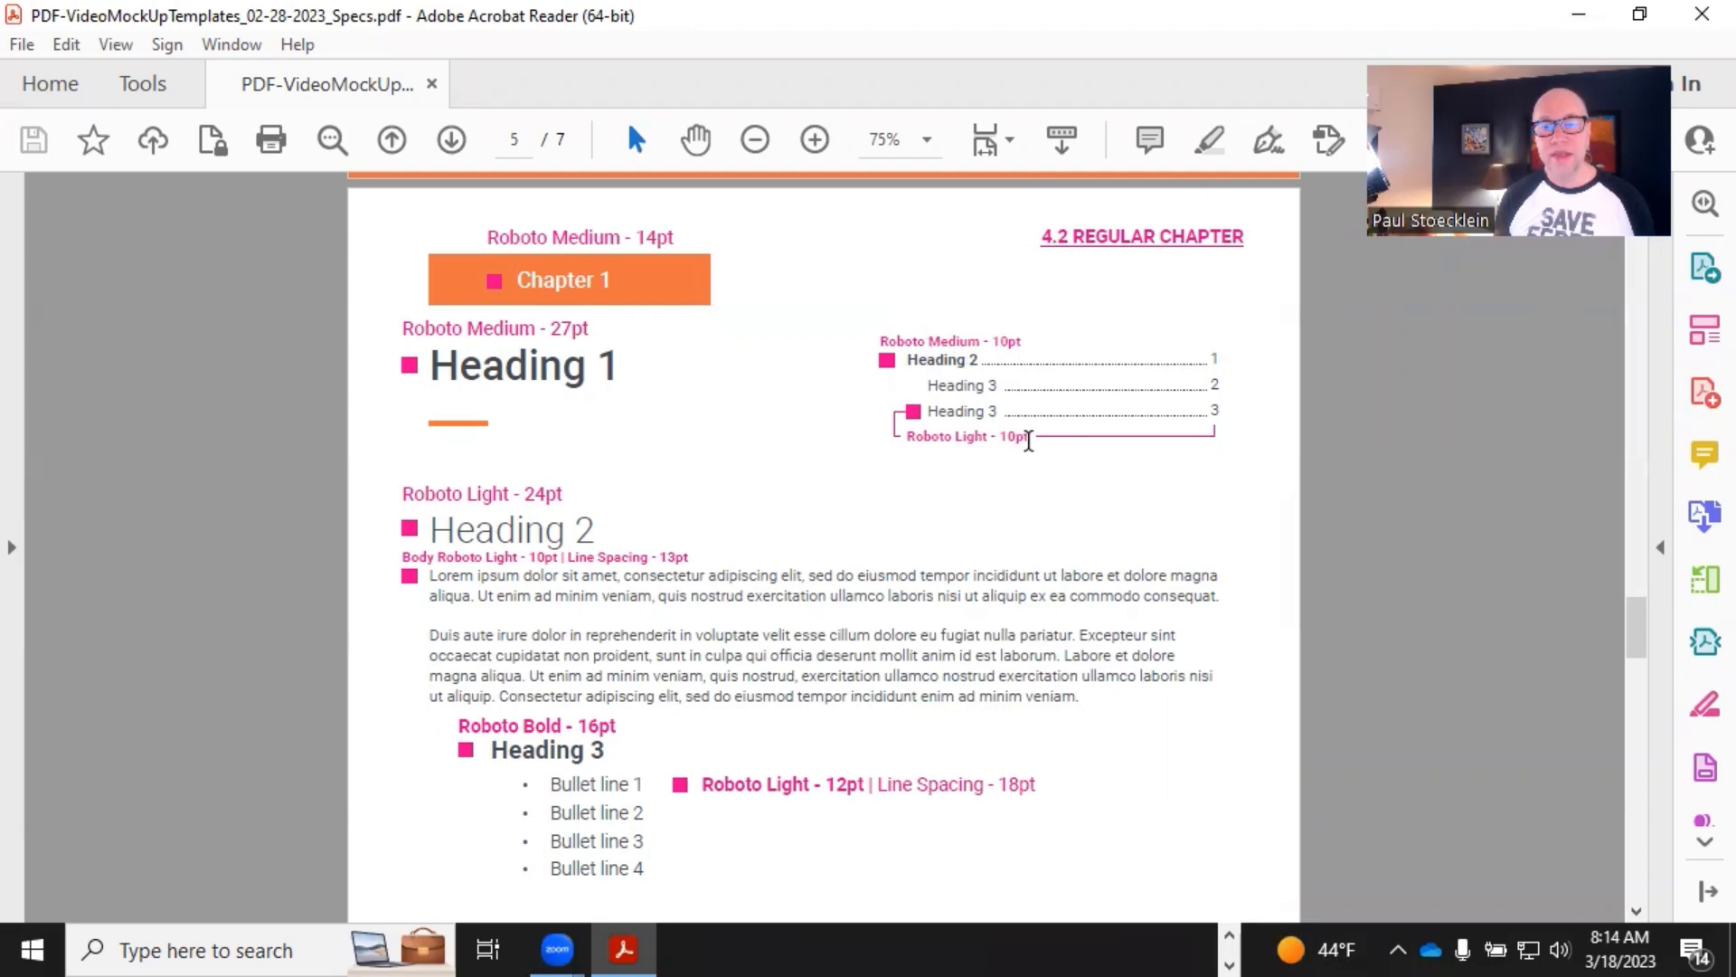
pyautogui.click(1590, 22)
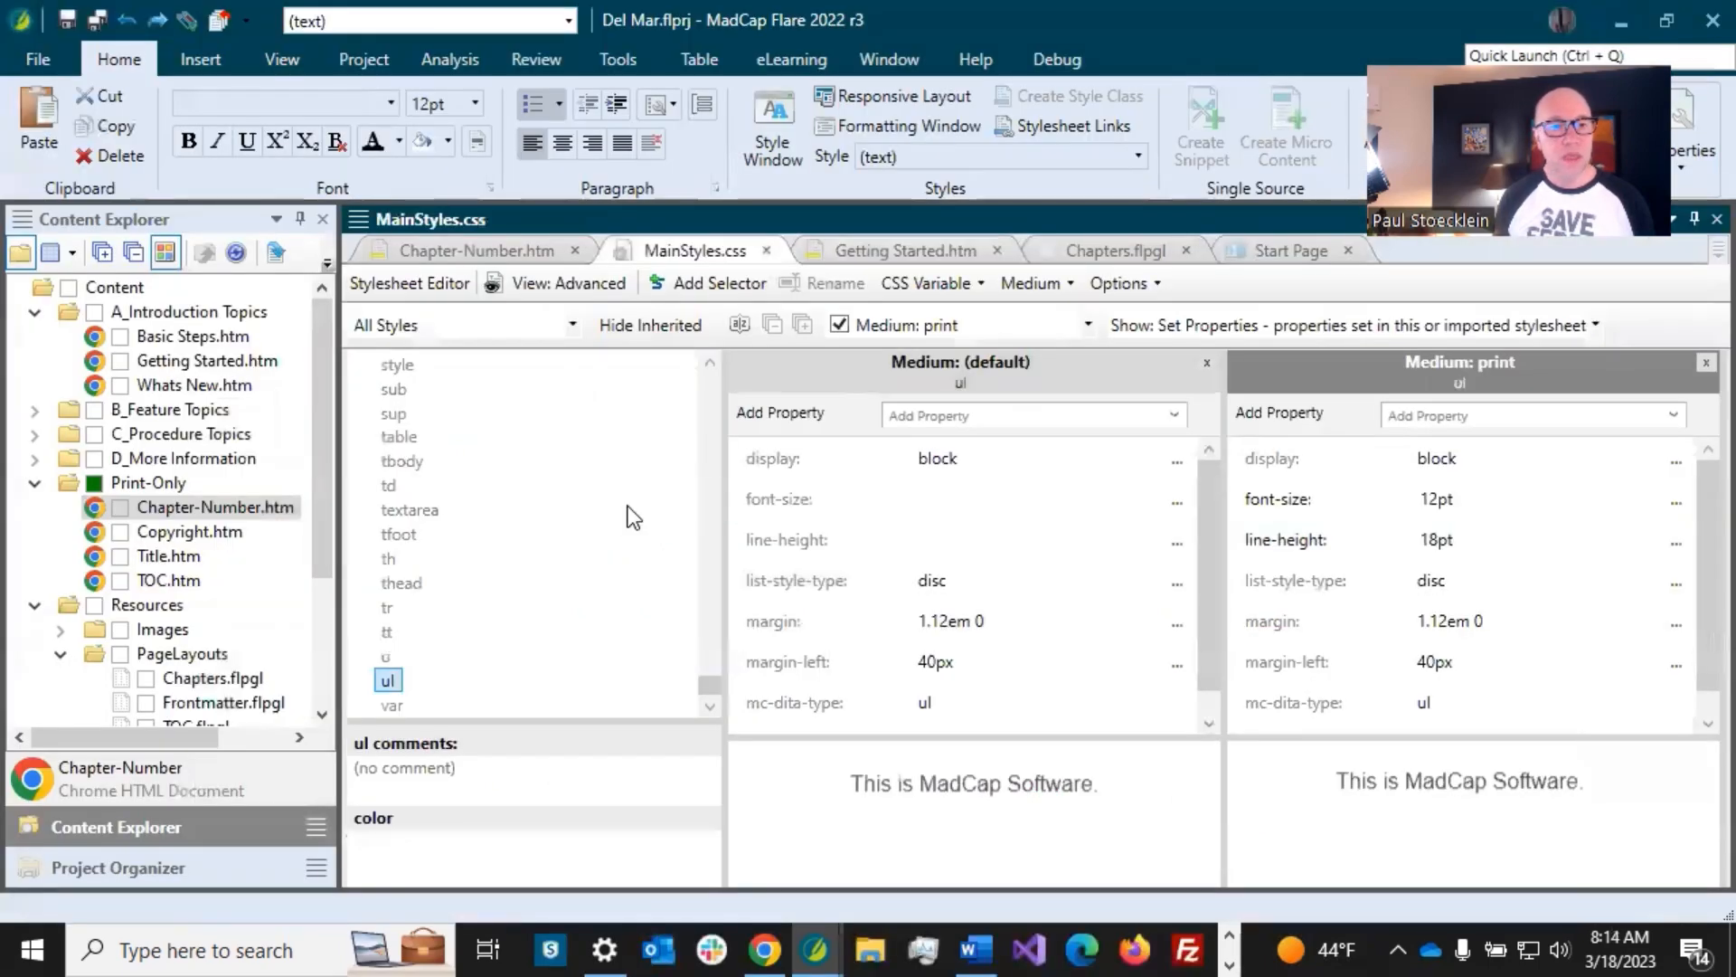
# - Find the p.MiniTOC2 style in the Flare stylesheet and examine its print font family and font size
pyautogui.scroll(5, 630, 517)
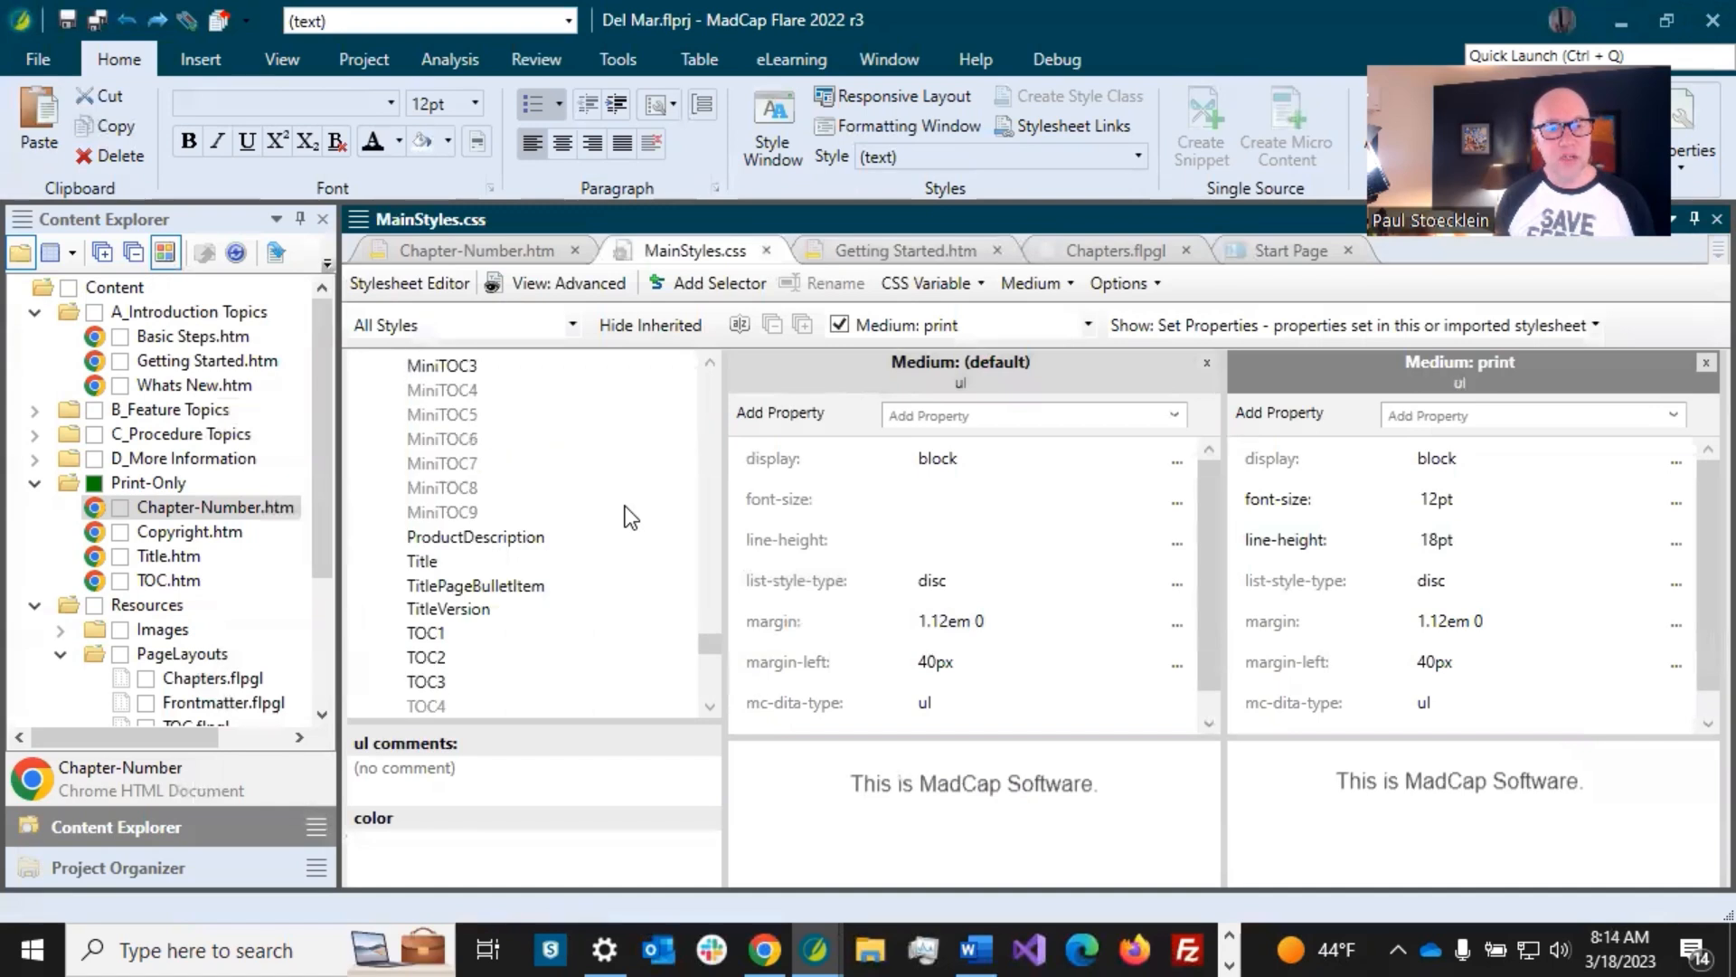
pyautogui.scroll(12, 626, 507)
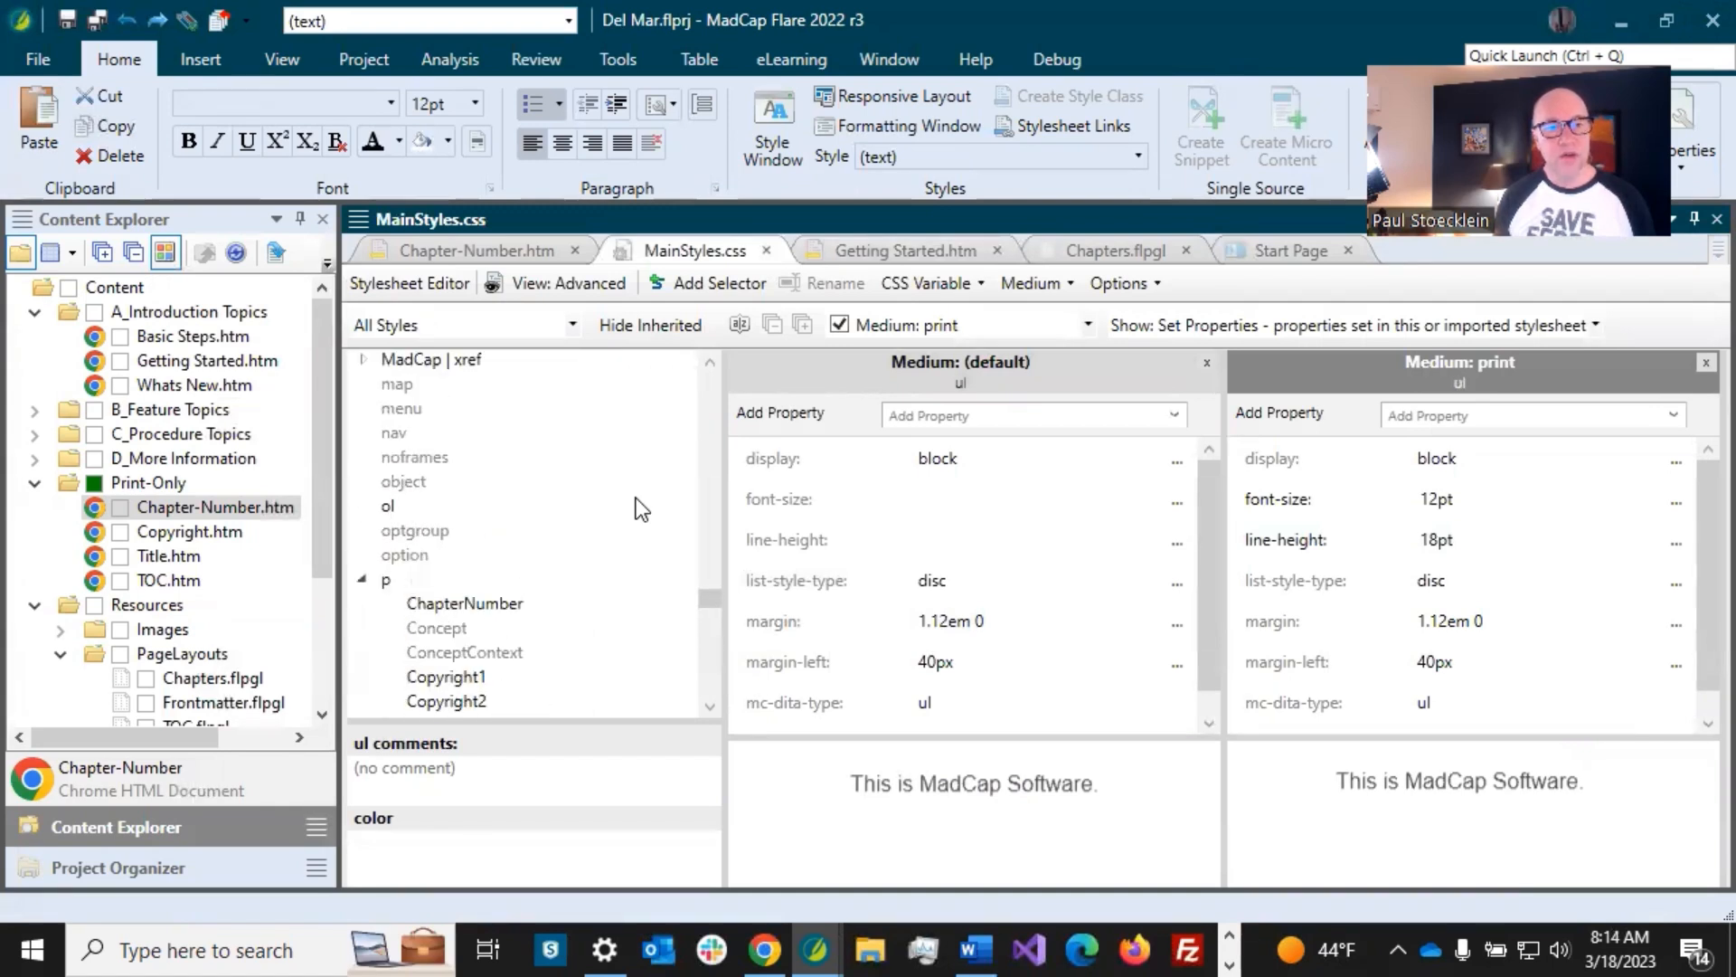
pyautogui.scroll(-1, 637, 499)
pyautogui.scroll(-15, 582, 551)
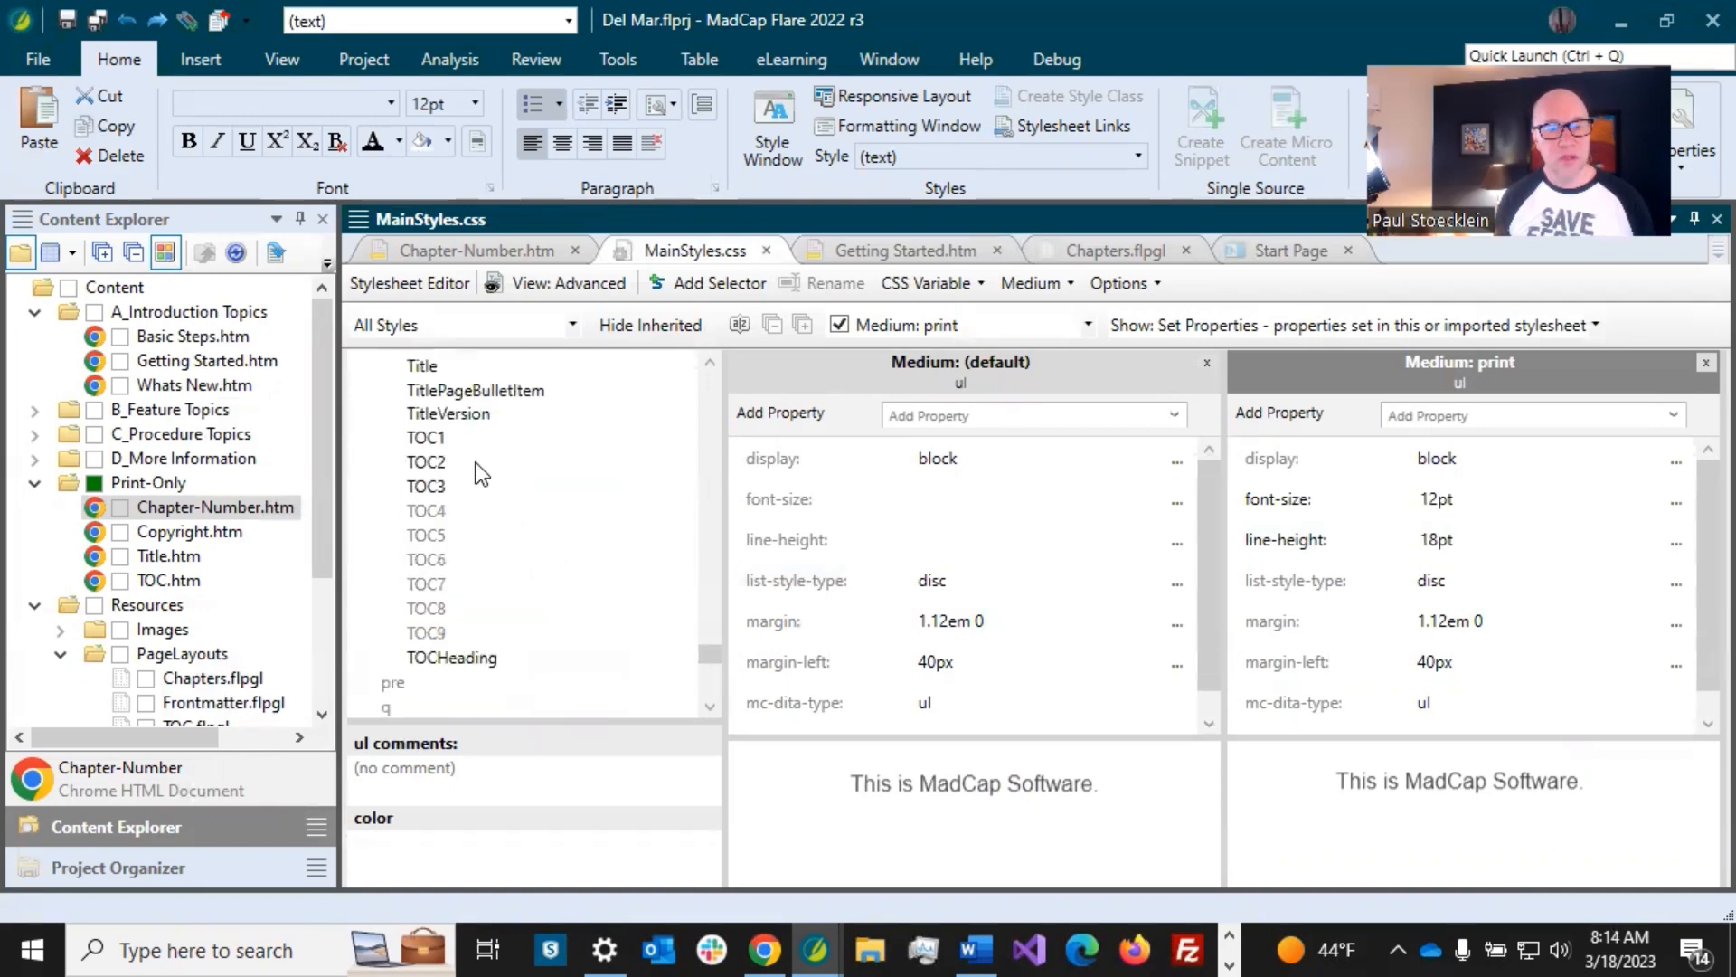
pyautogui.scroll(10, 496, 500)
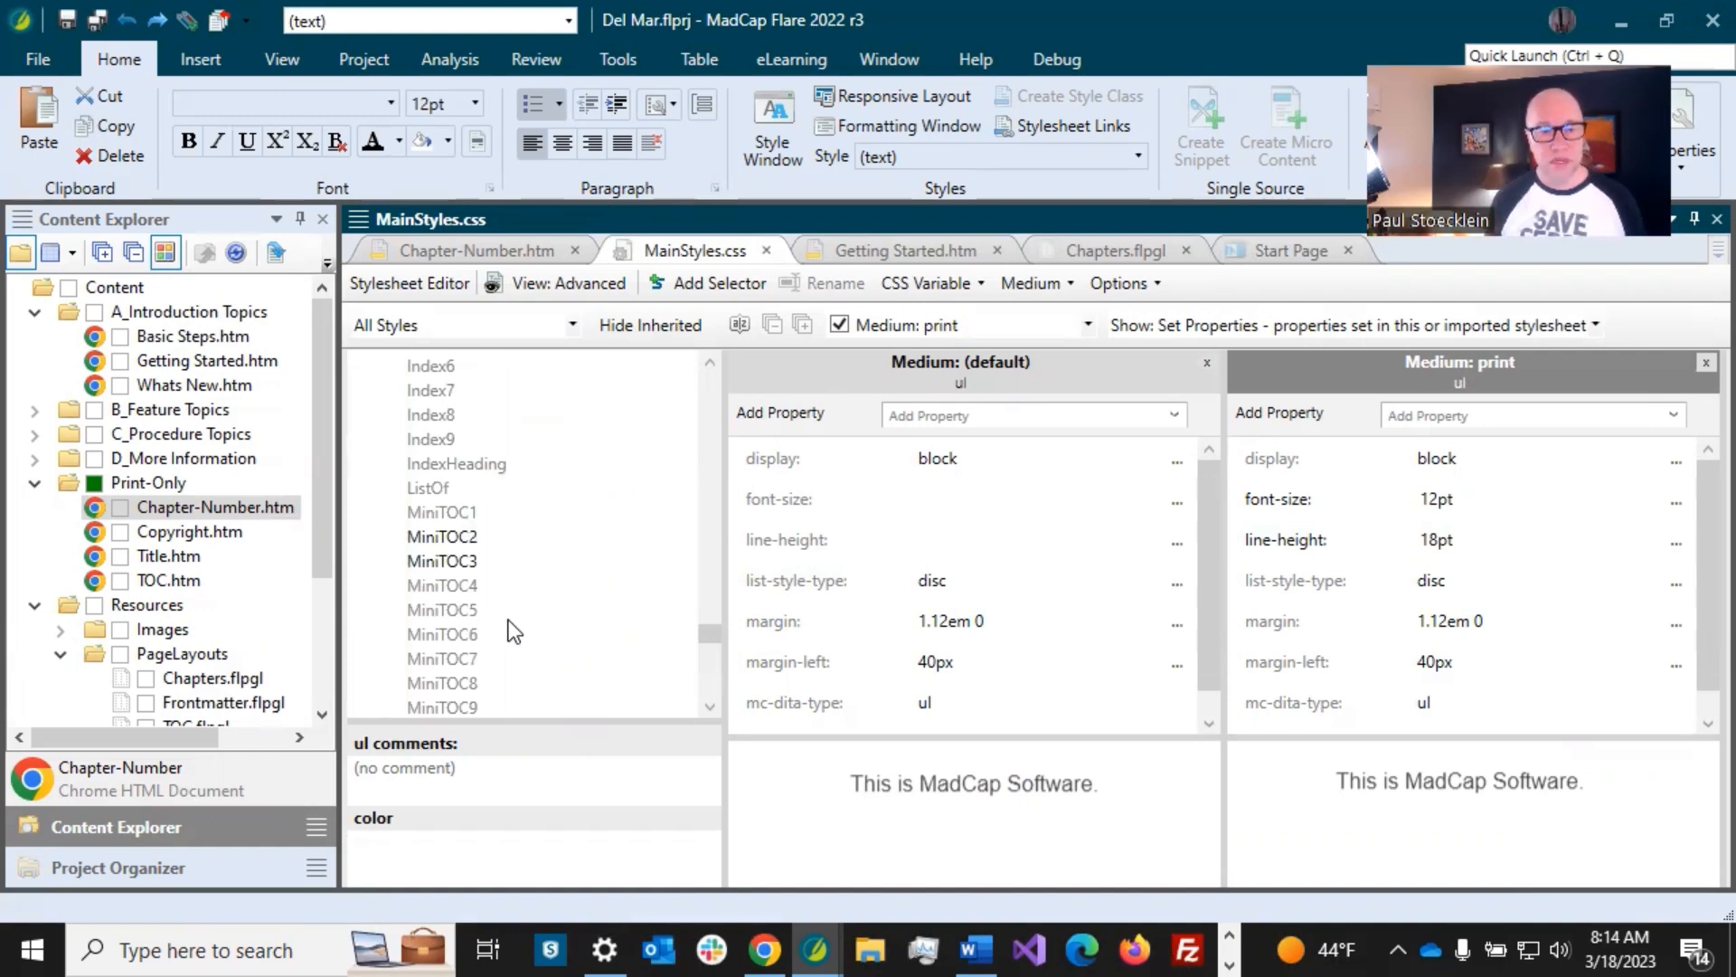
pyautogui.click(464, 538)
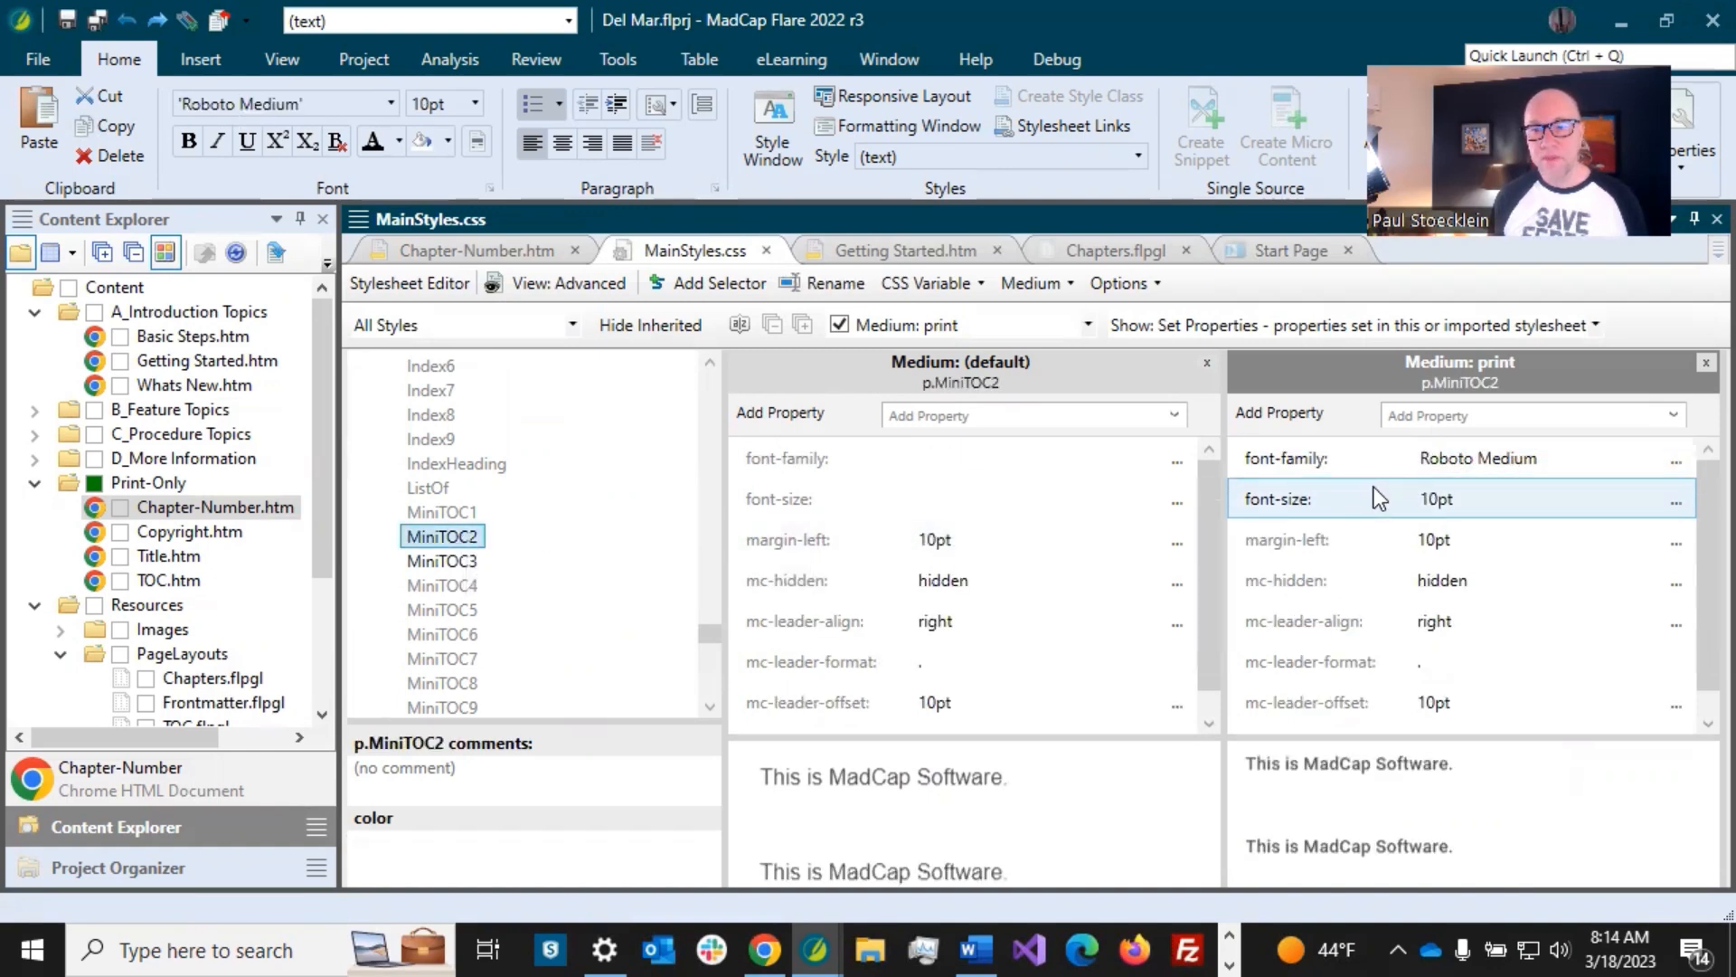
pyautogui.scroll(-1, 1695, 633)
pyautogui.scroll(1, 1695, 653)
# - Compare the p.MiniTOC3 style's font and left-margin properties in the default and print mediums
pyautogui.click(461, 570)
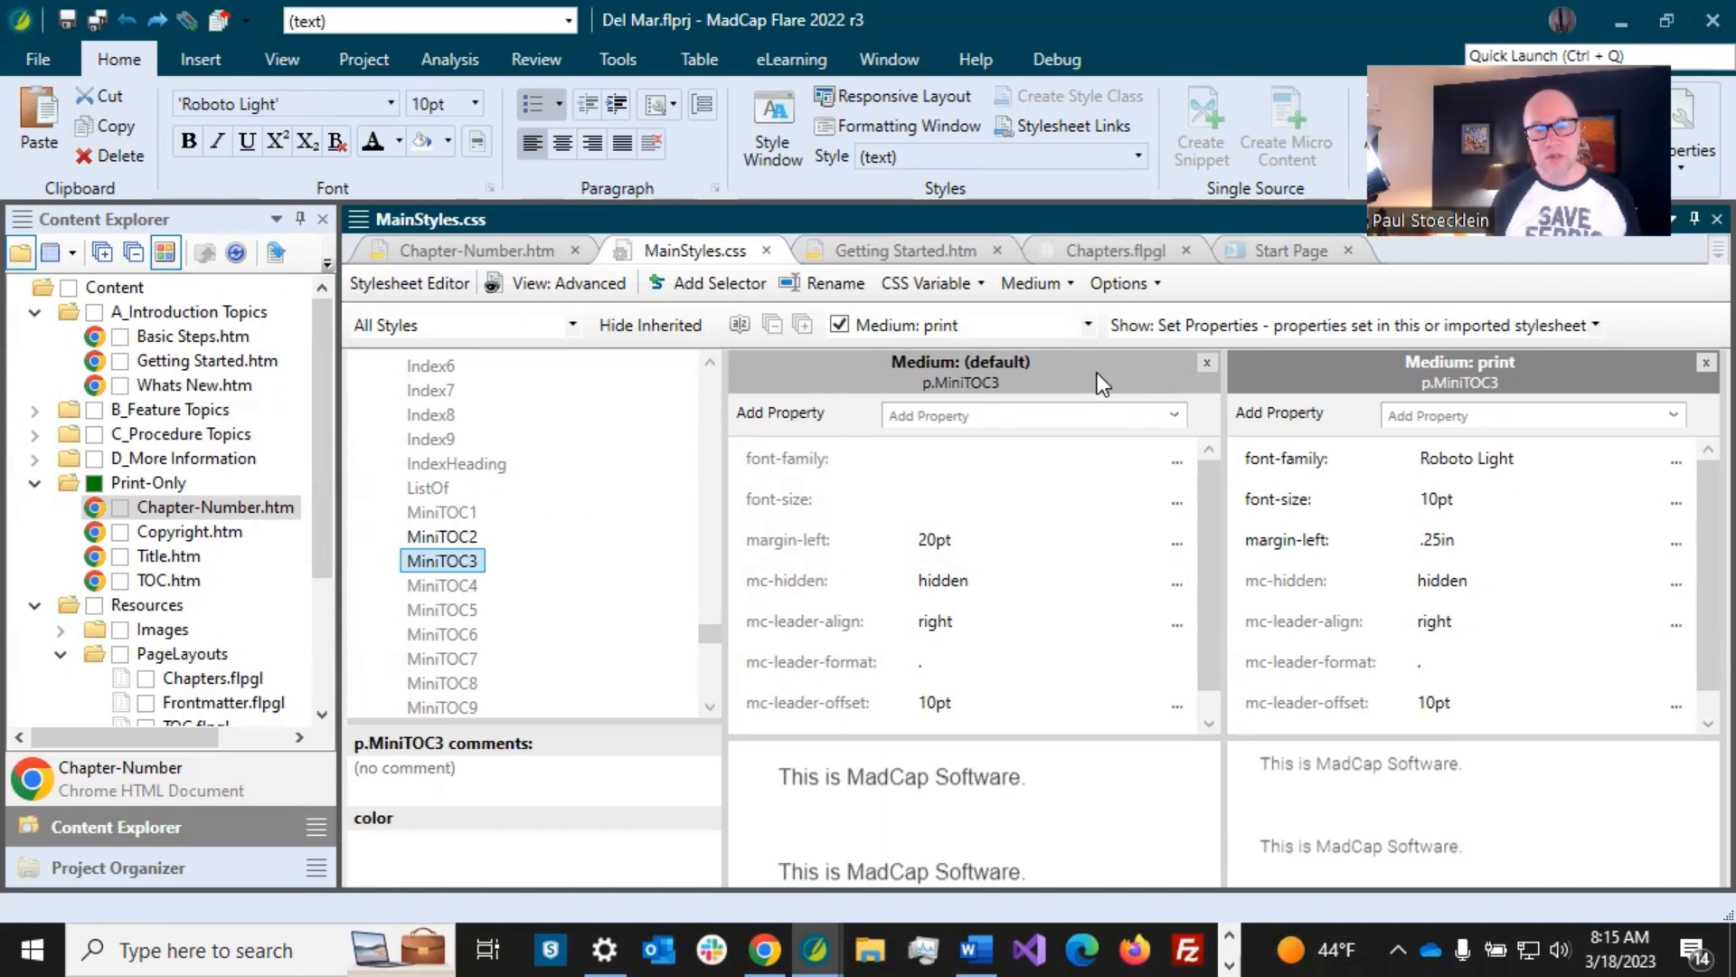
pyautogui.click(994, 366)
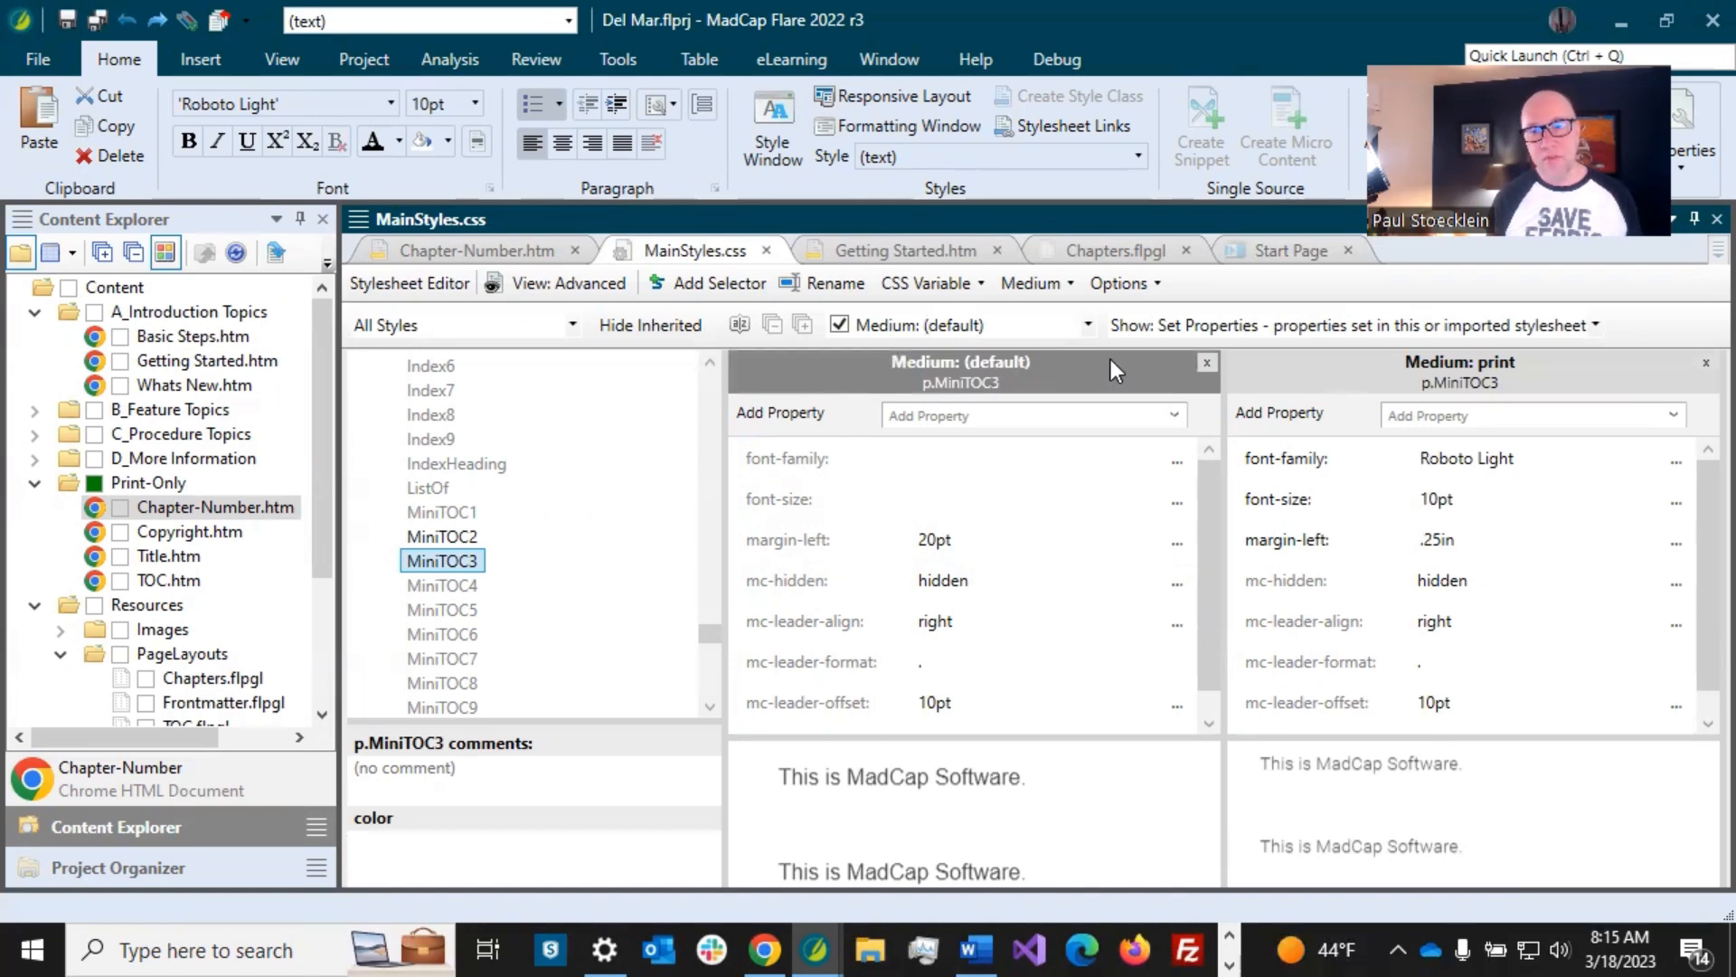
pyautogui.click(1315, 362)
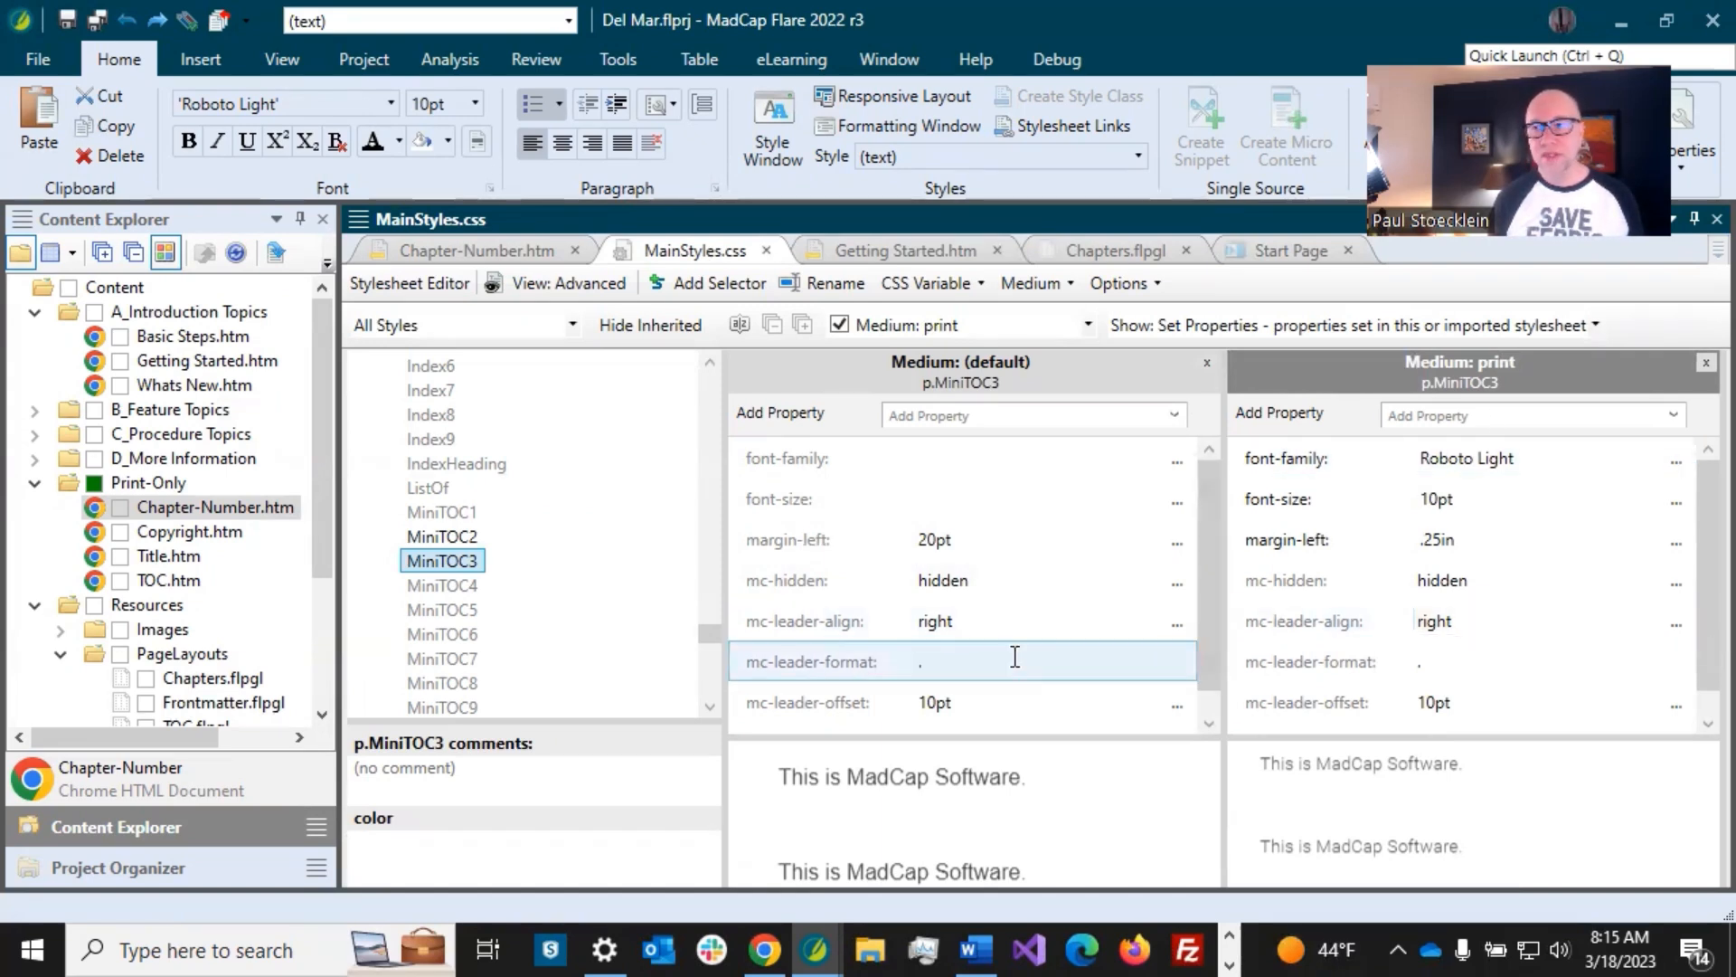
# - Check the style, font and size applied to the first bullet item in the Getting Started topic
pyautogui.click(910, 257)
pyautogui.click(823, 512)
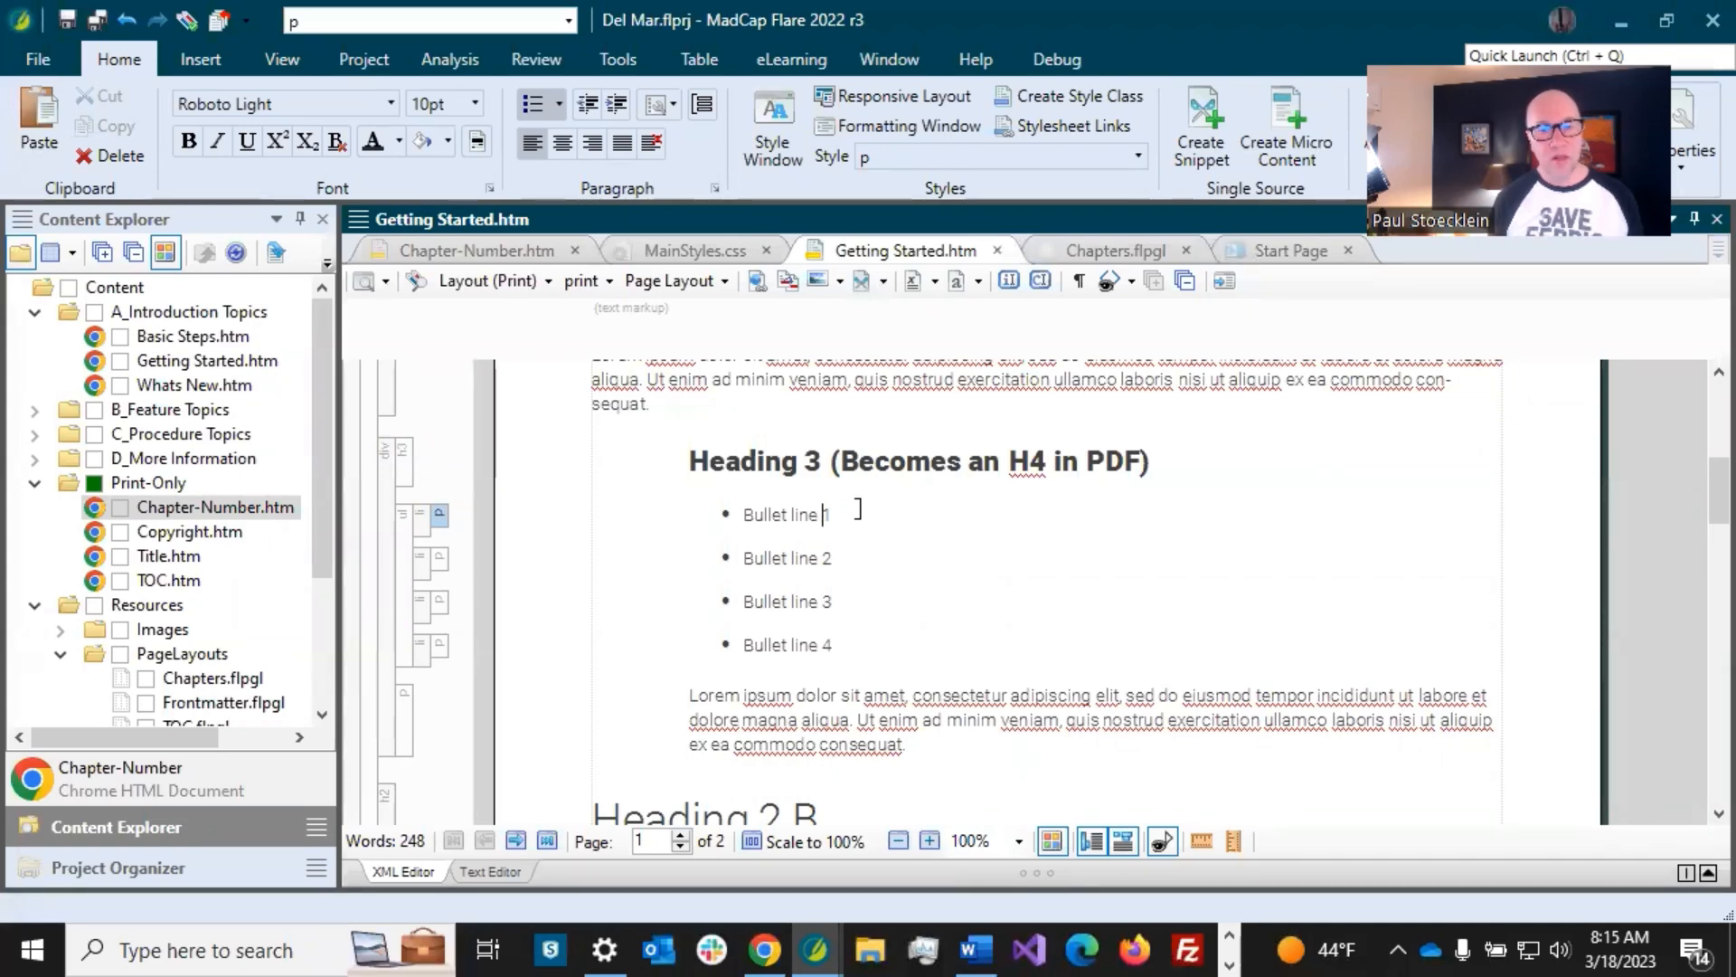
pyautogui.click(792, 514)
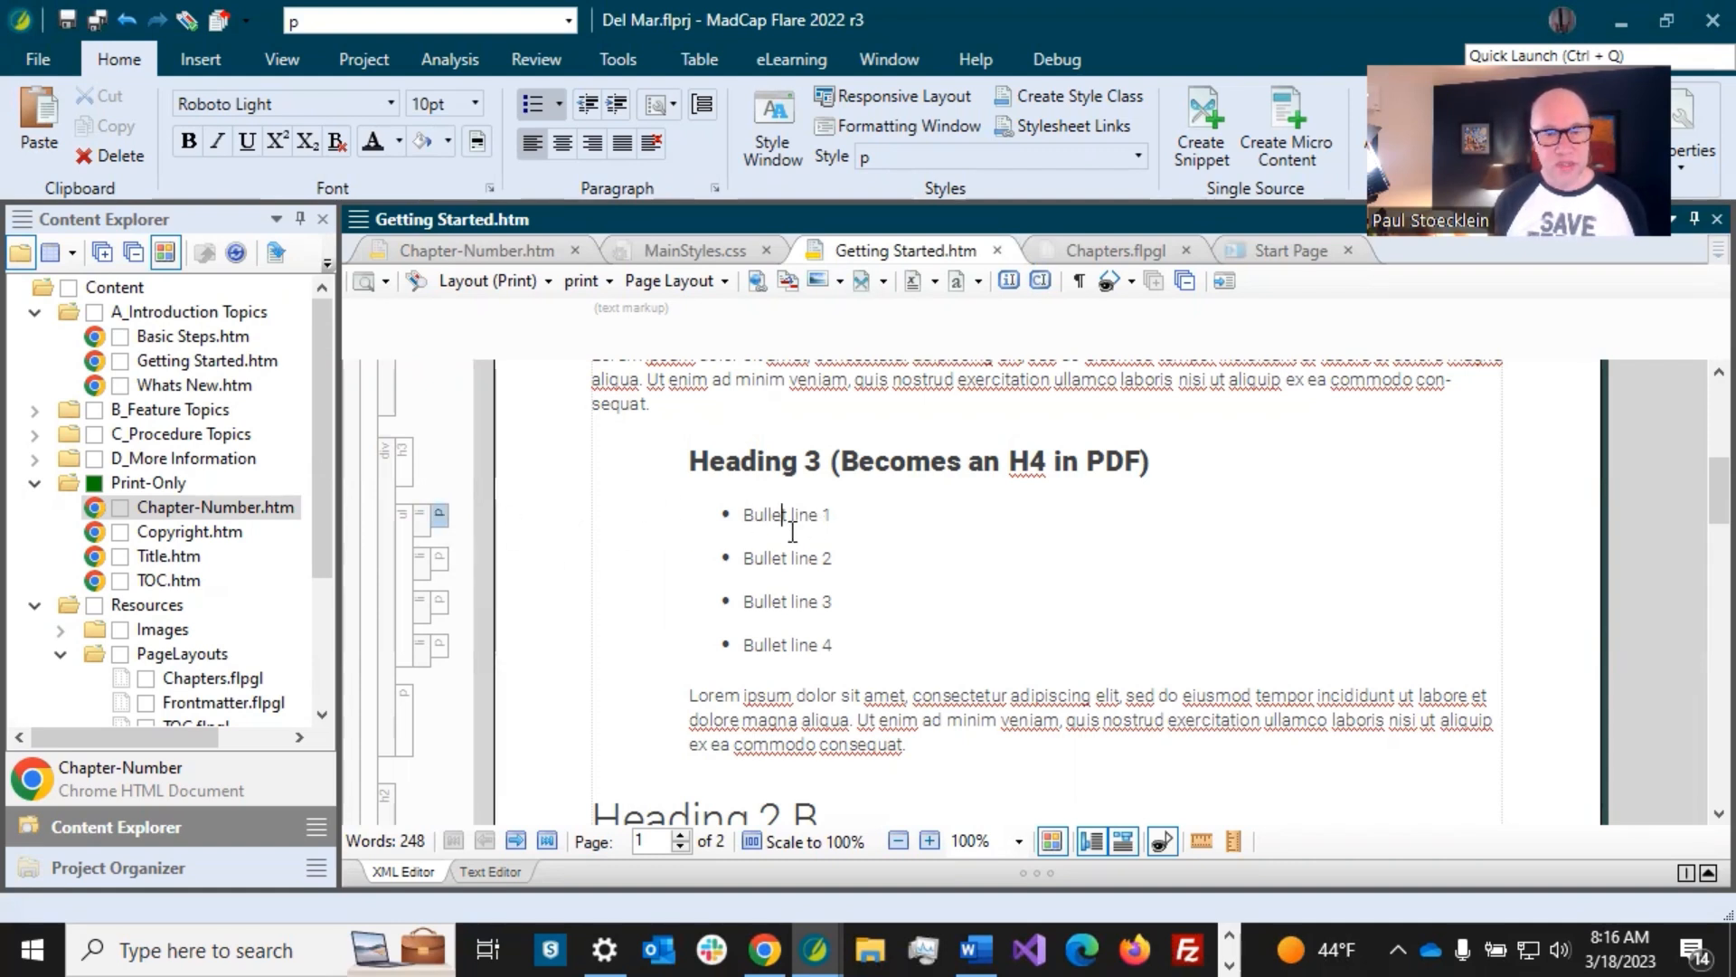
# - Try making the first bullet and then the whole list under Heading 3 simple items, and undo both conversions
pyautogui.rightClick(423, 527)
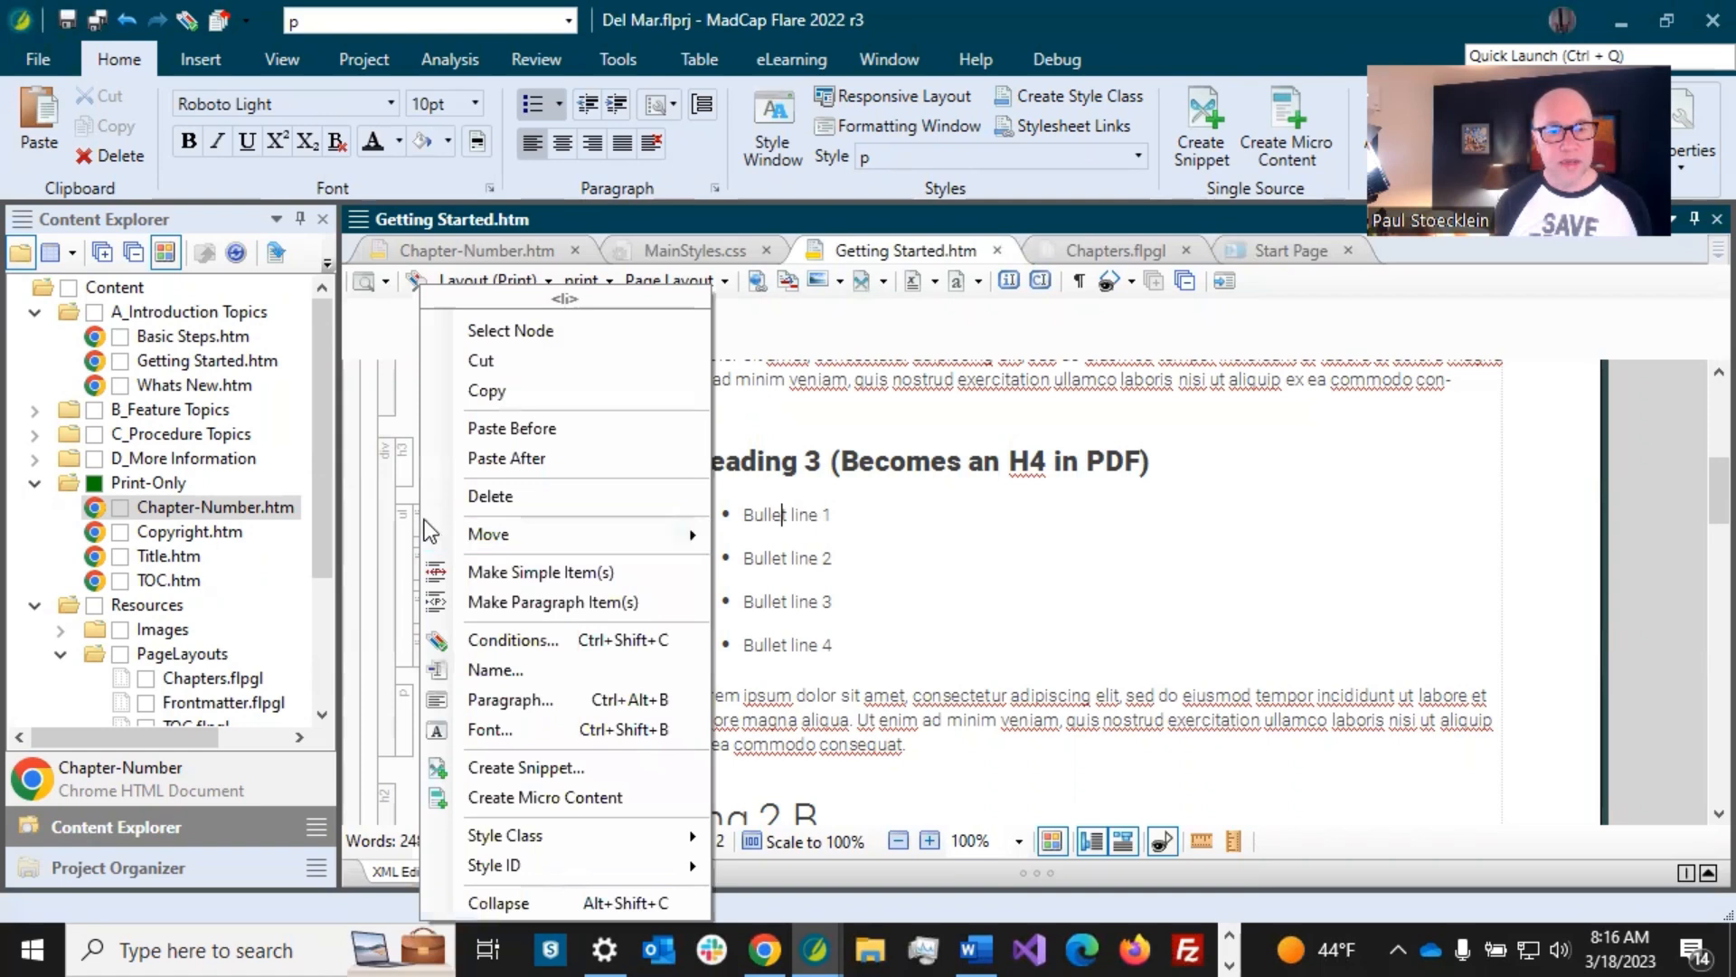
pyautogui.click(503, 572)
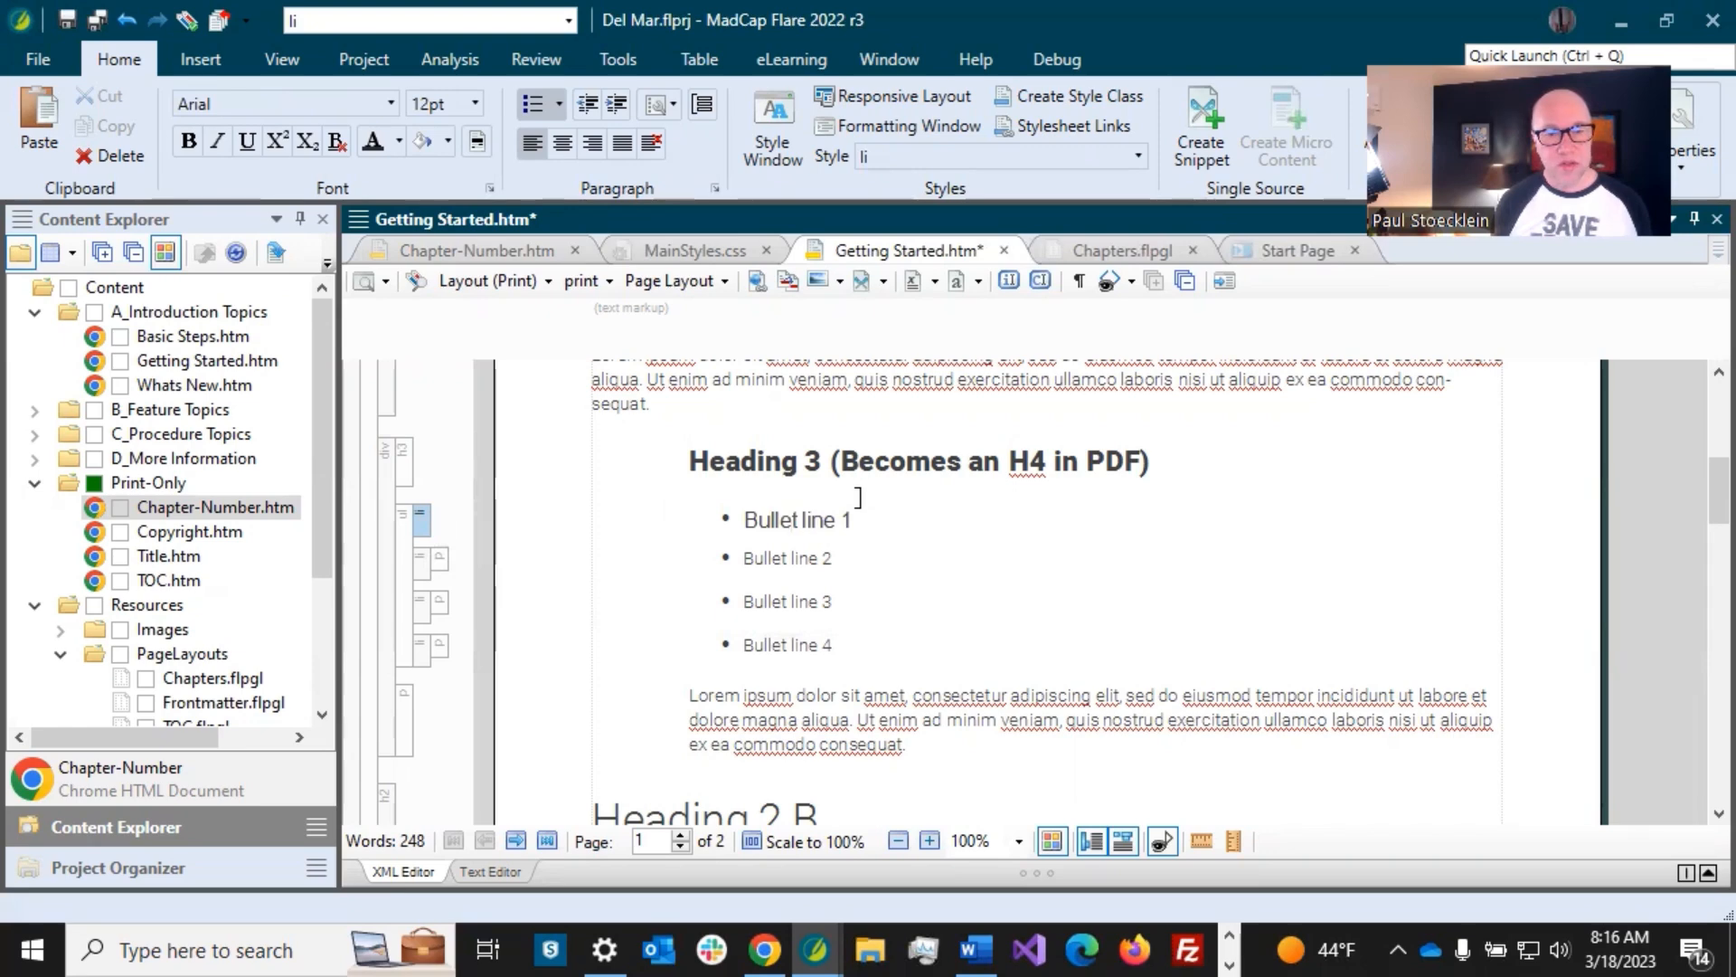
pyautogui.rightClick(401, 542)
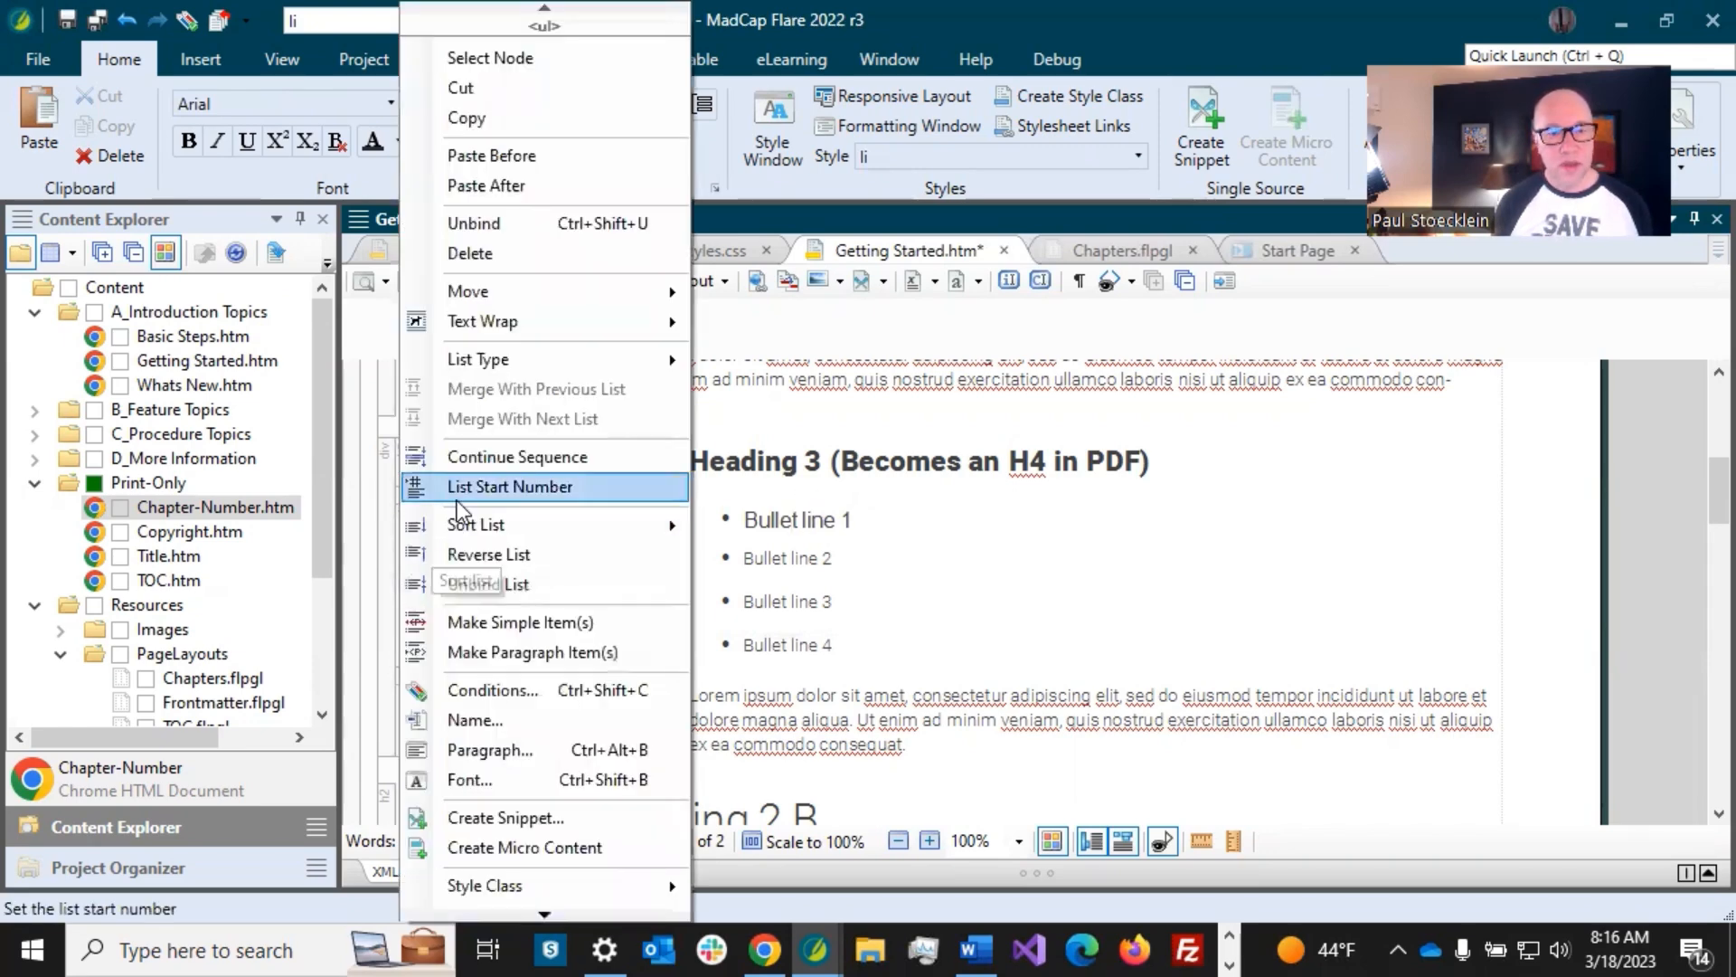
pyautogui.click(525, 620)
pyautogui.click(853, 519)
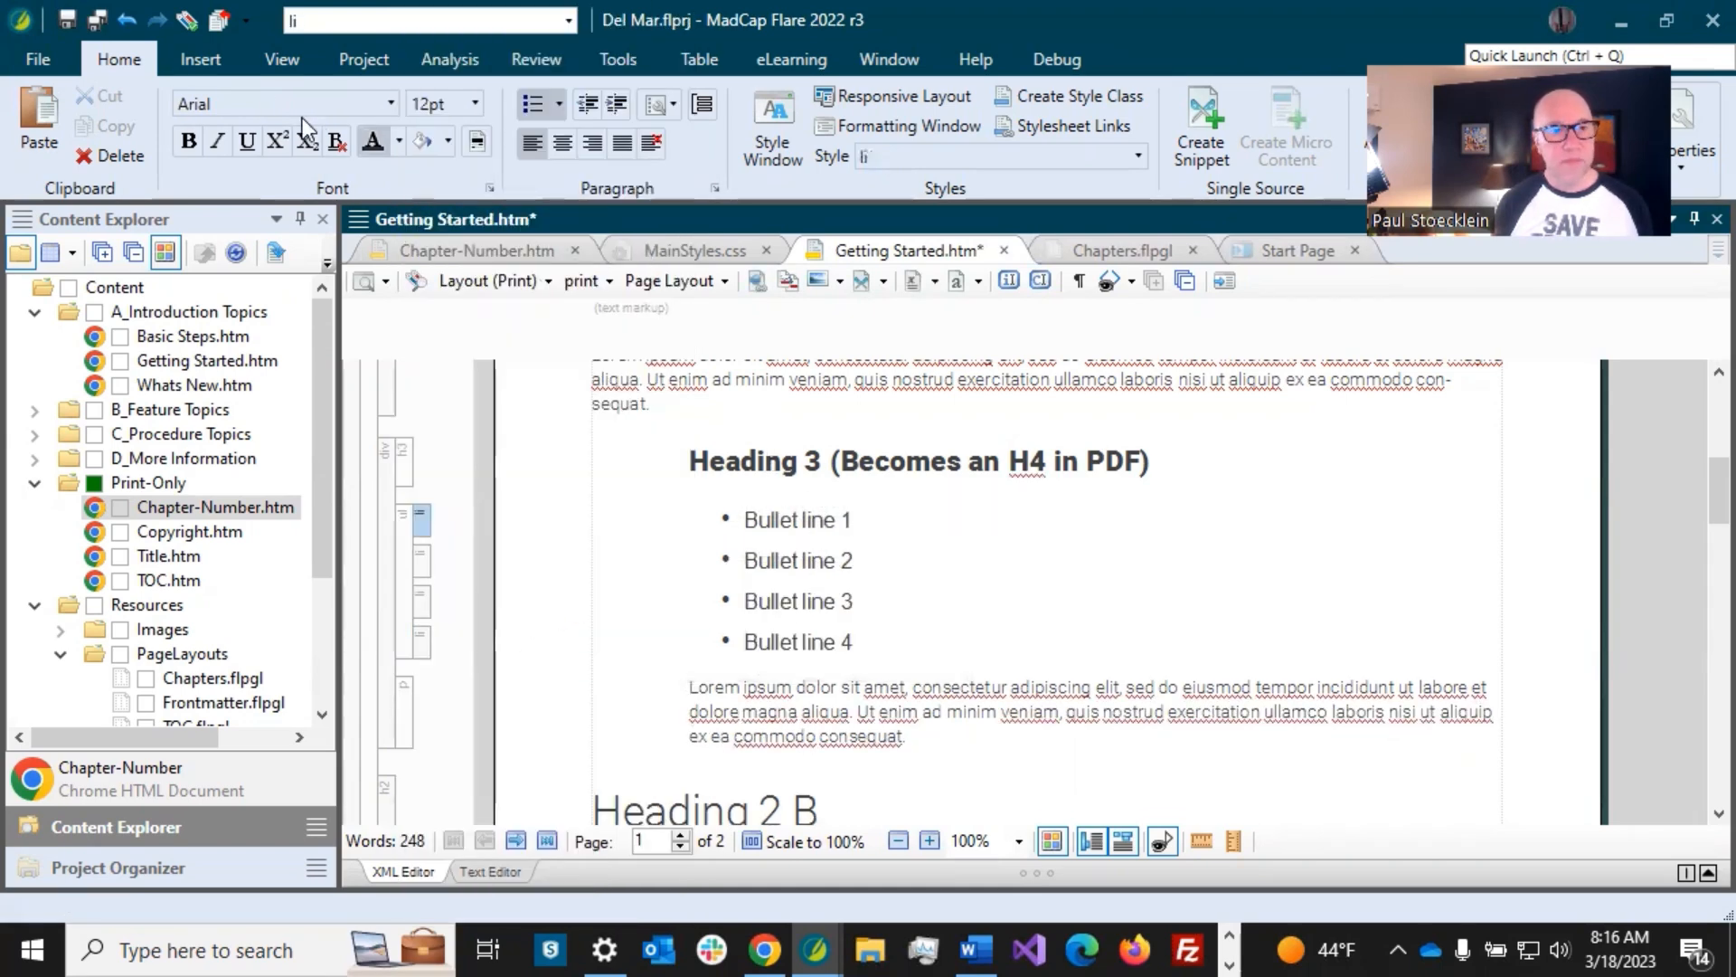
pyautogui.click(122, 25)
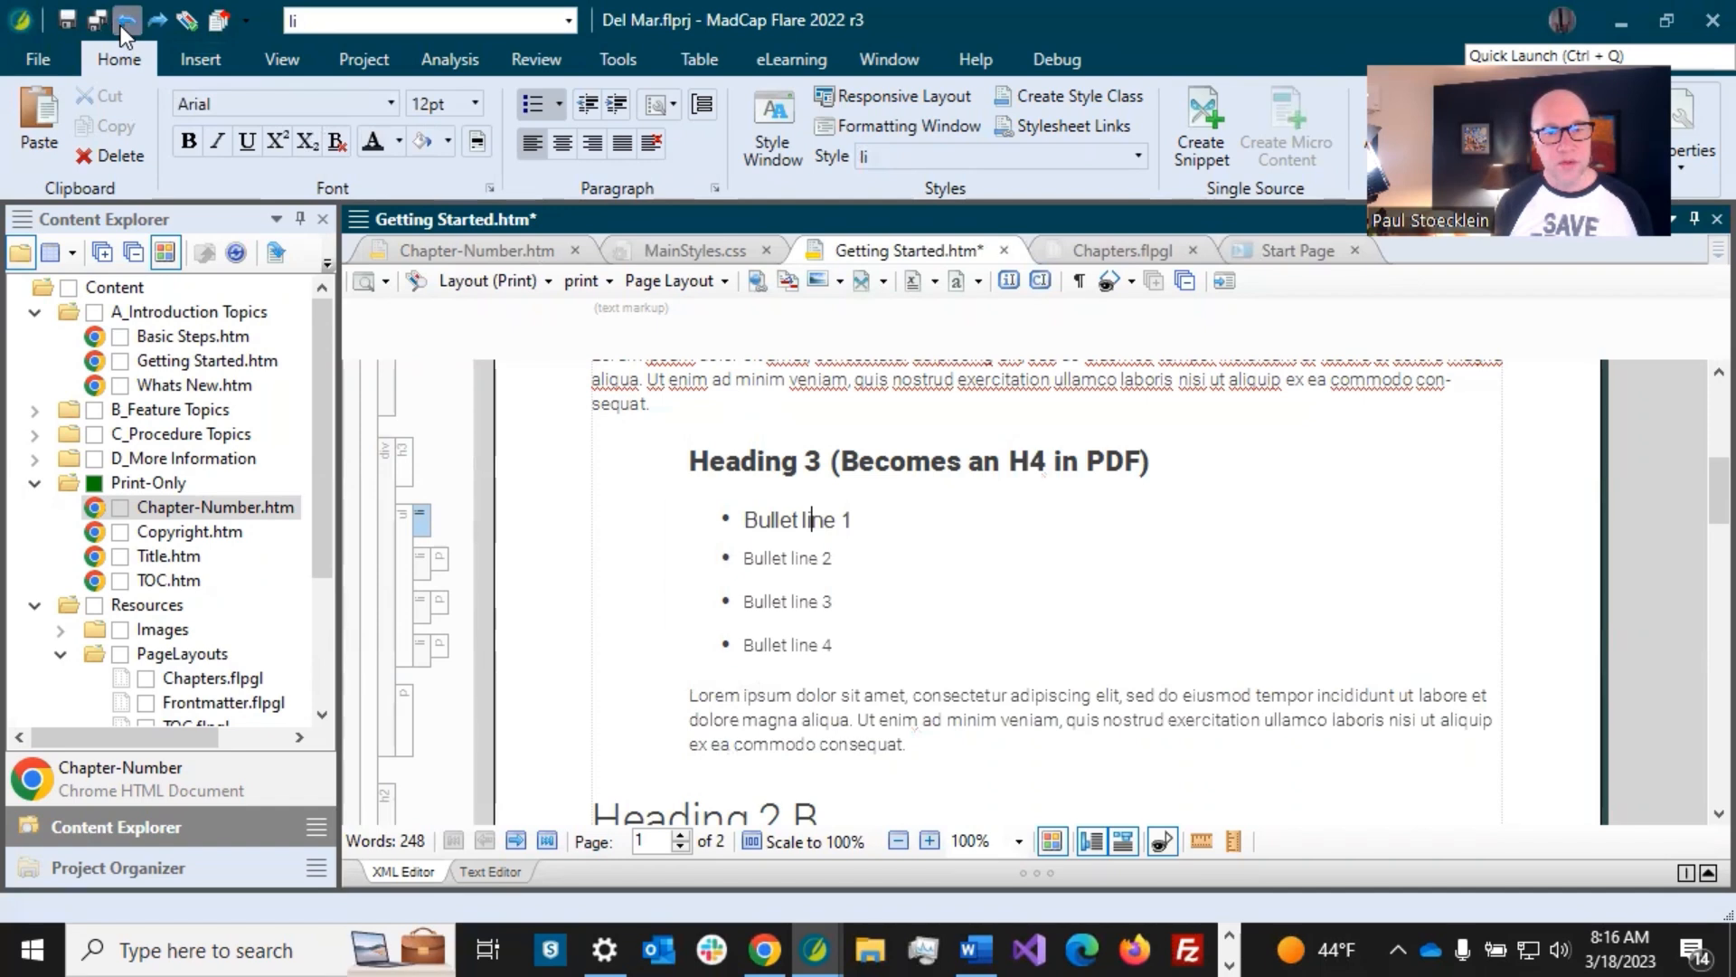
pyautogui.click(122, 25)
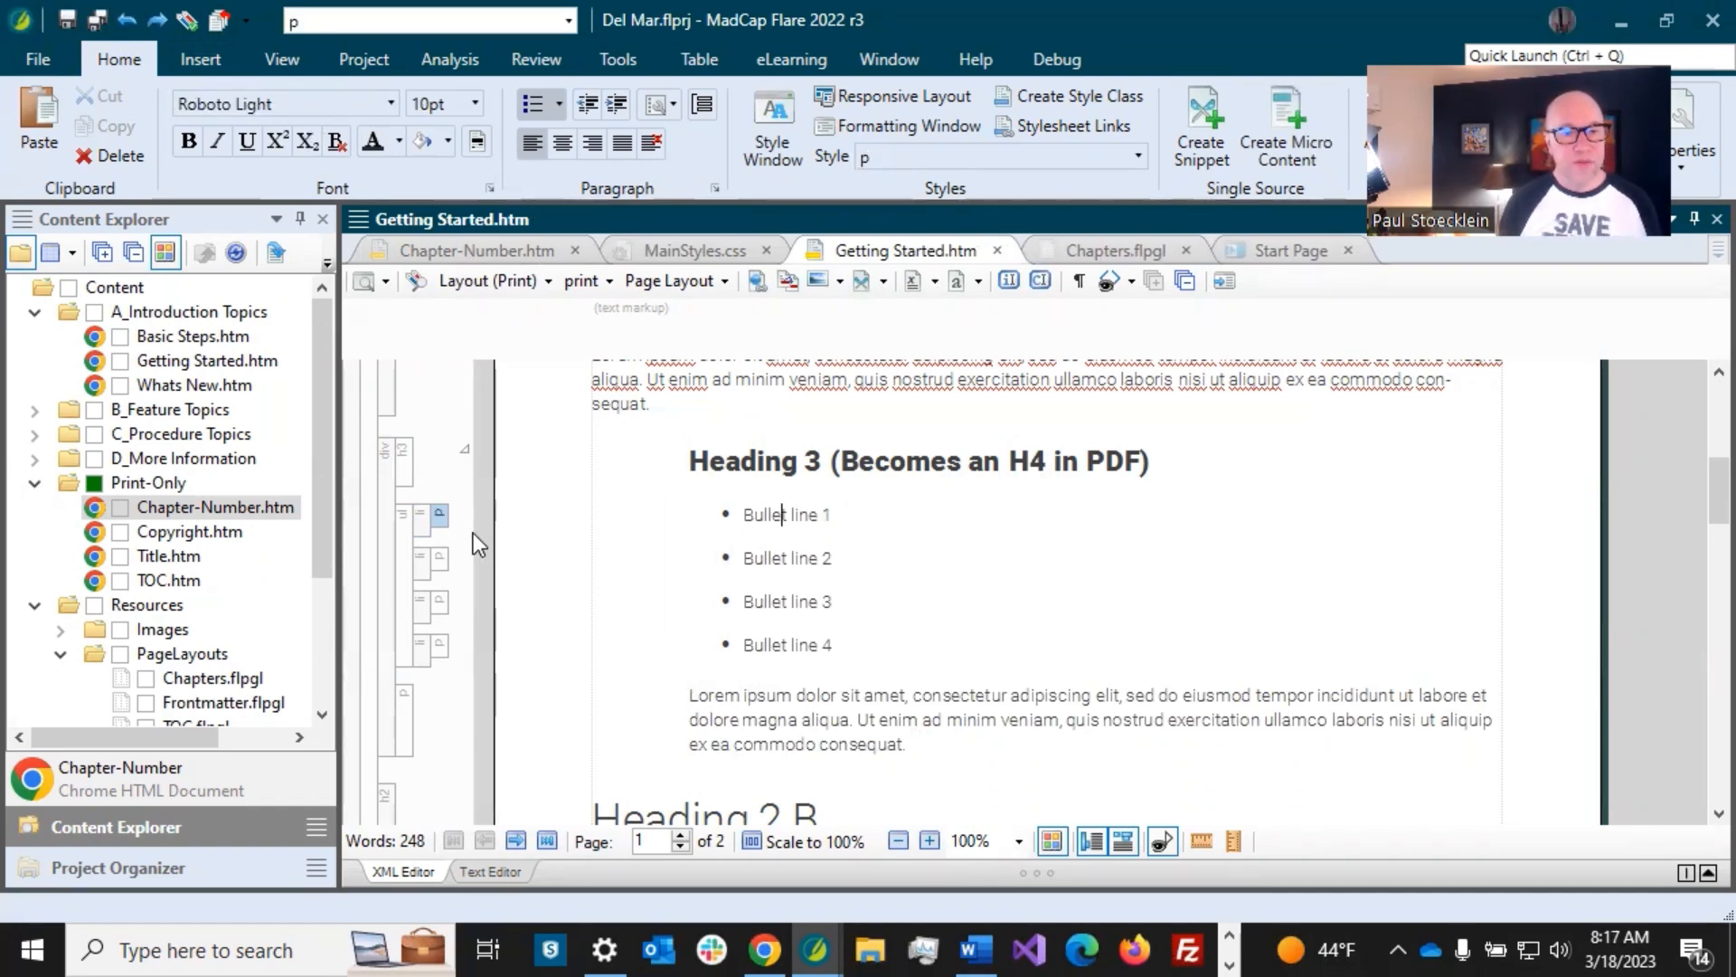
# - Try adding an unbulleted continuation paragraph reading "xgdx" beneath Bullet line 1, and undo the addition
pyautogui.click(850, 522)
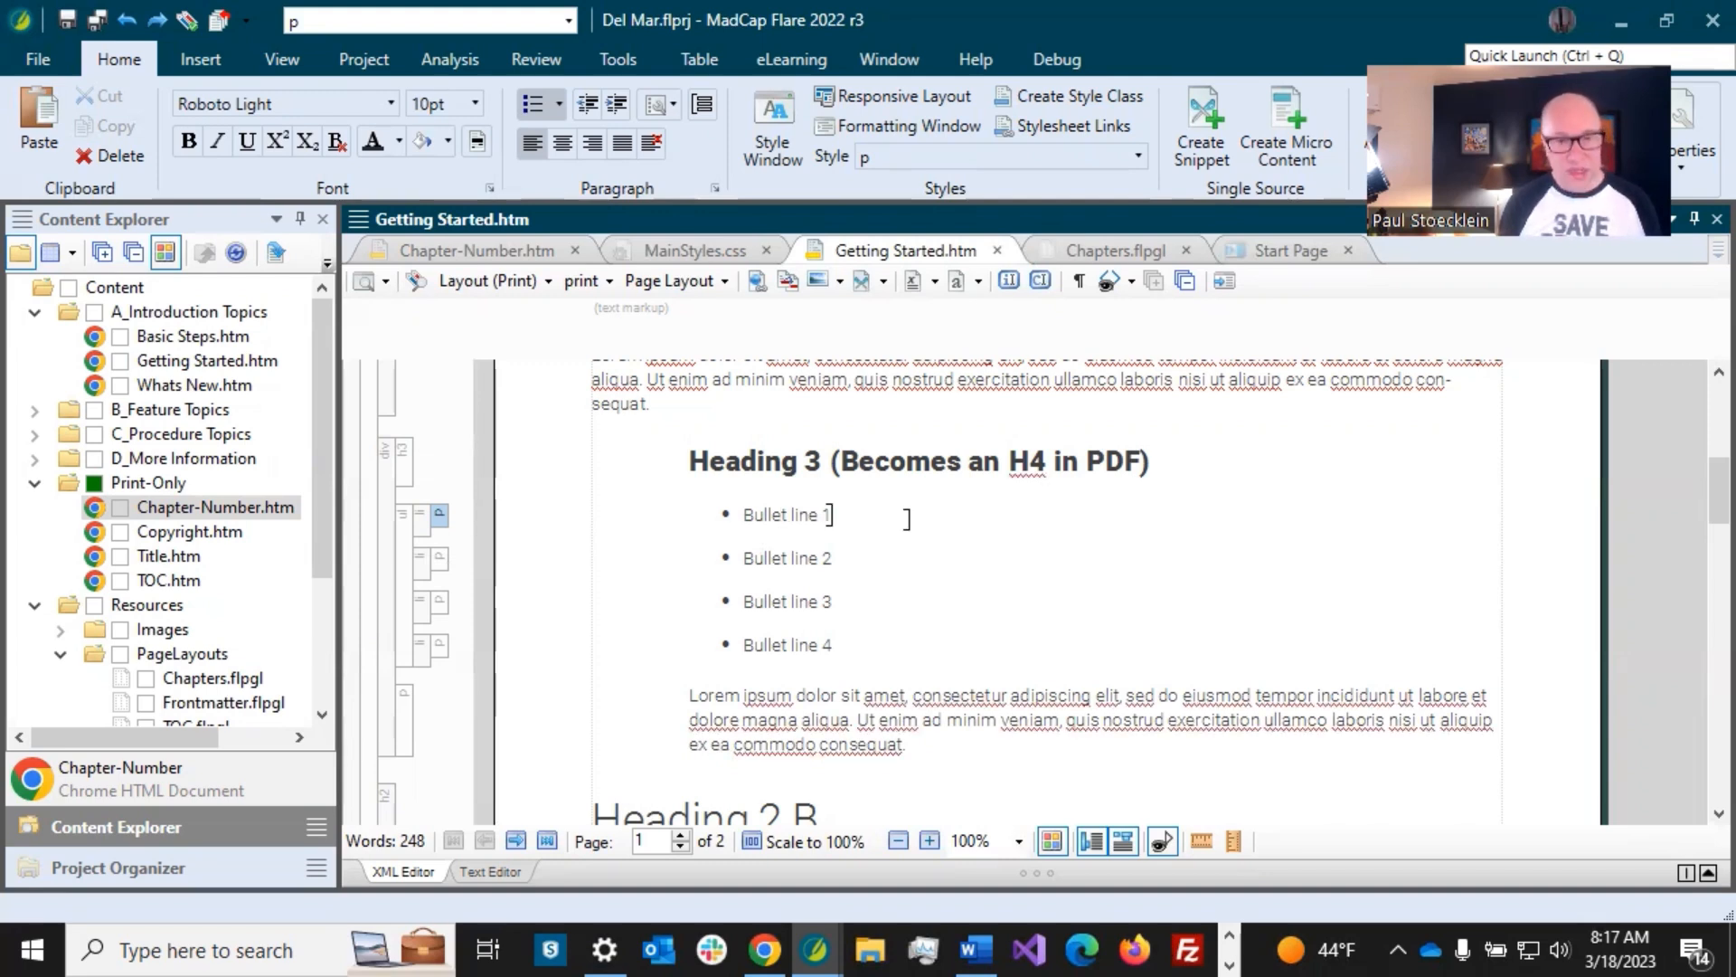
pyautogui.press('Return')
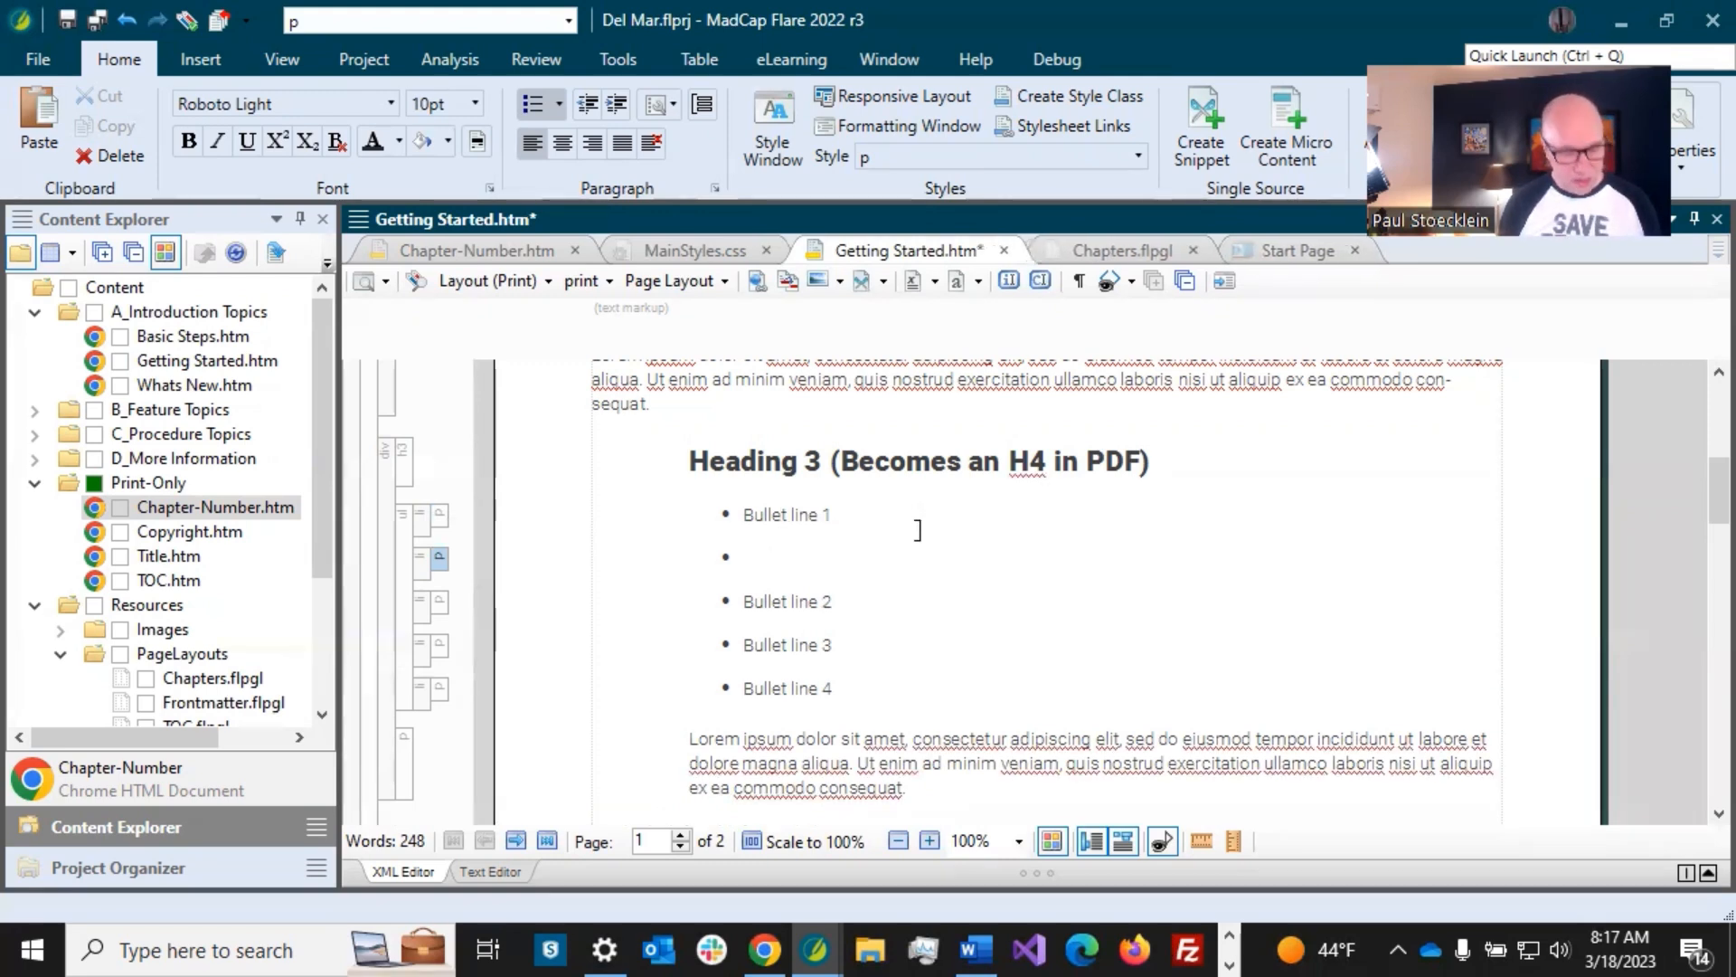
pyautogui.press('BackSpace')
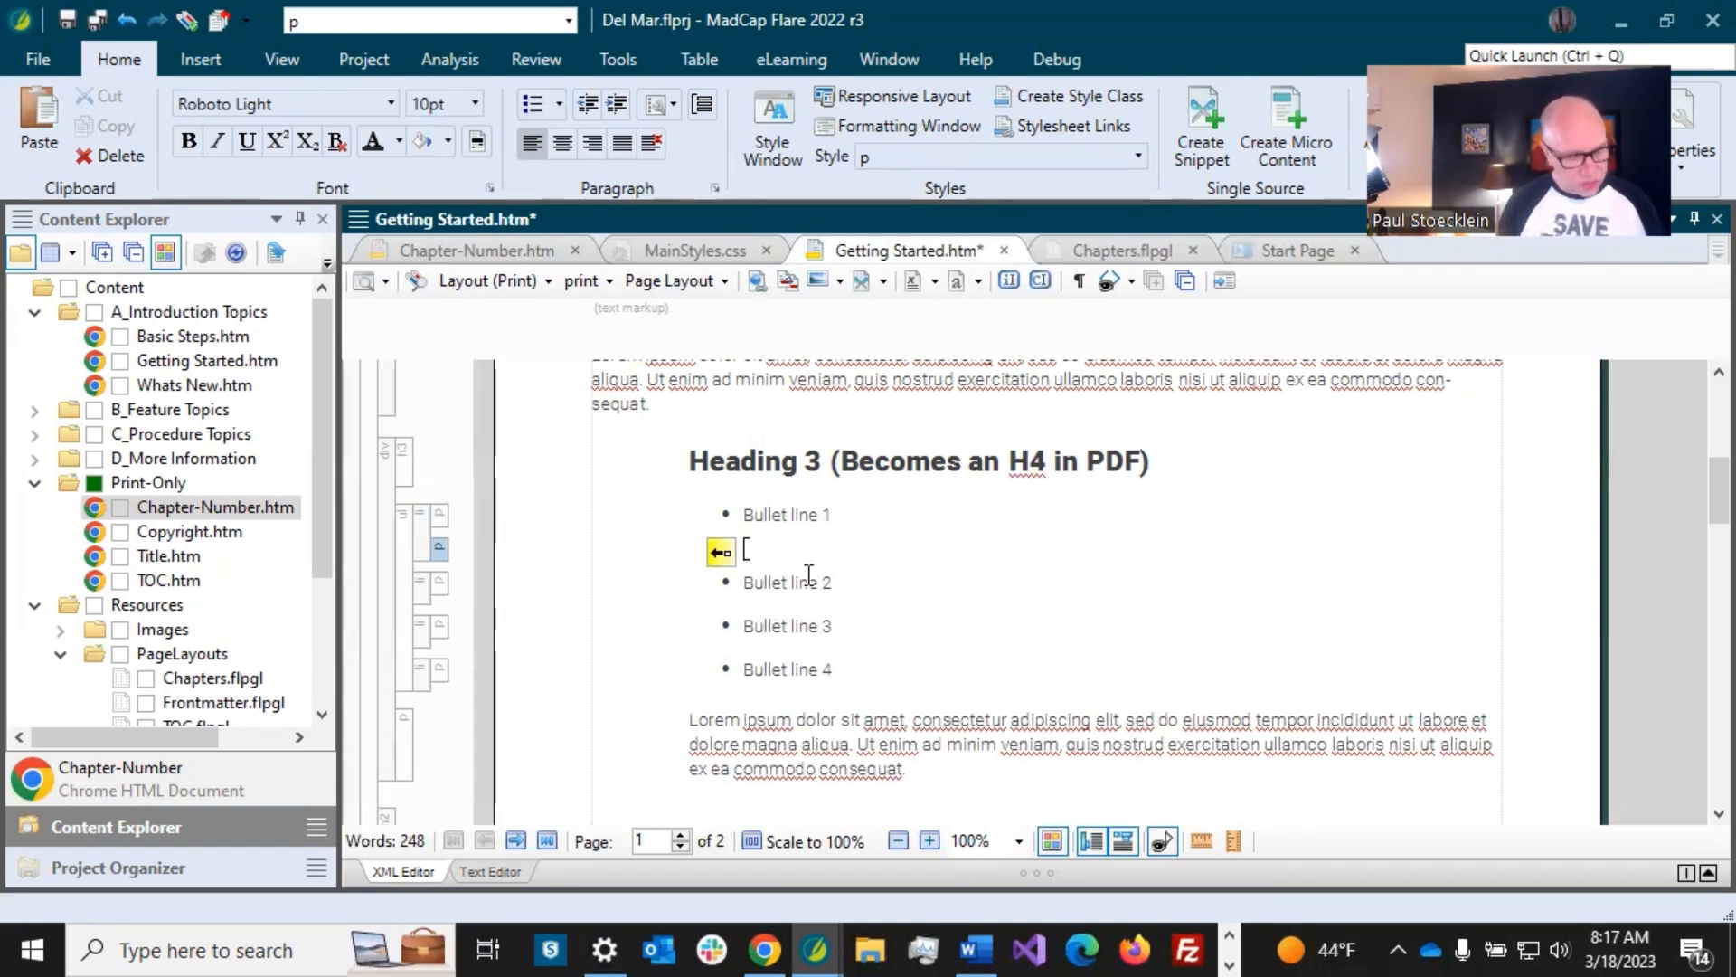
pyautogui.write('xgdx')
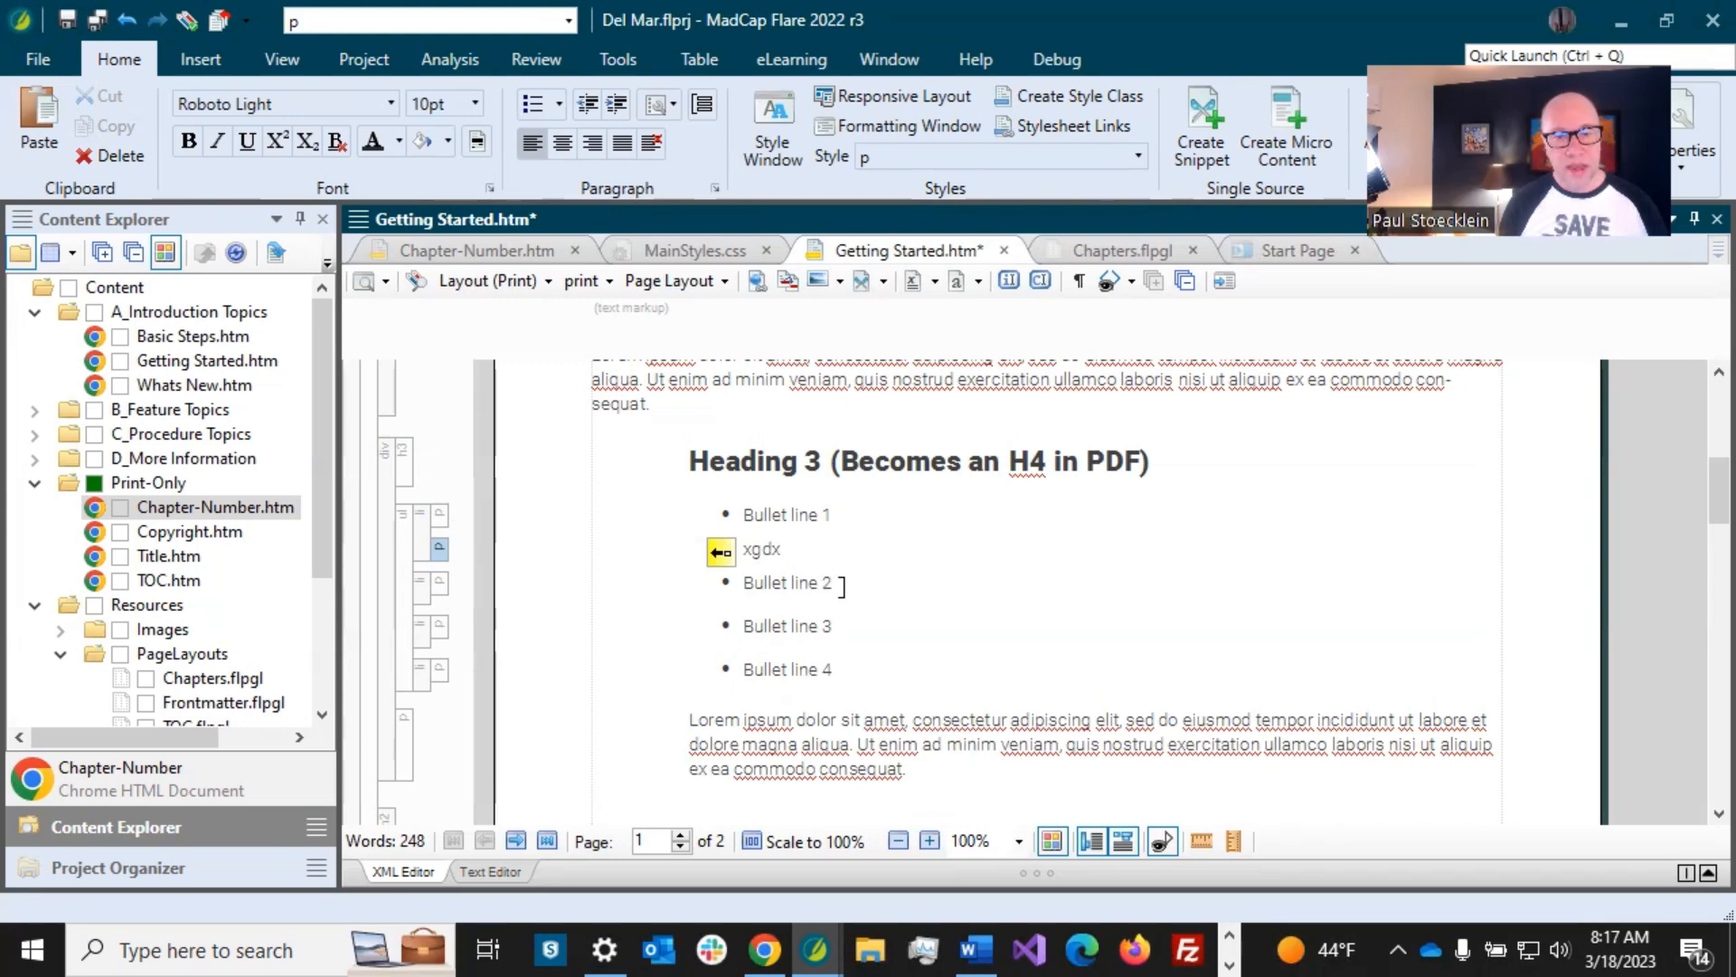
pyautogui.click(833, 583)
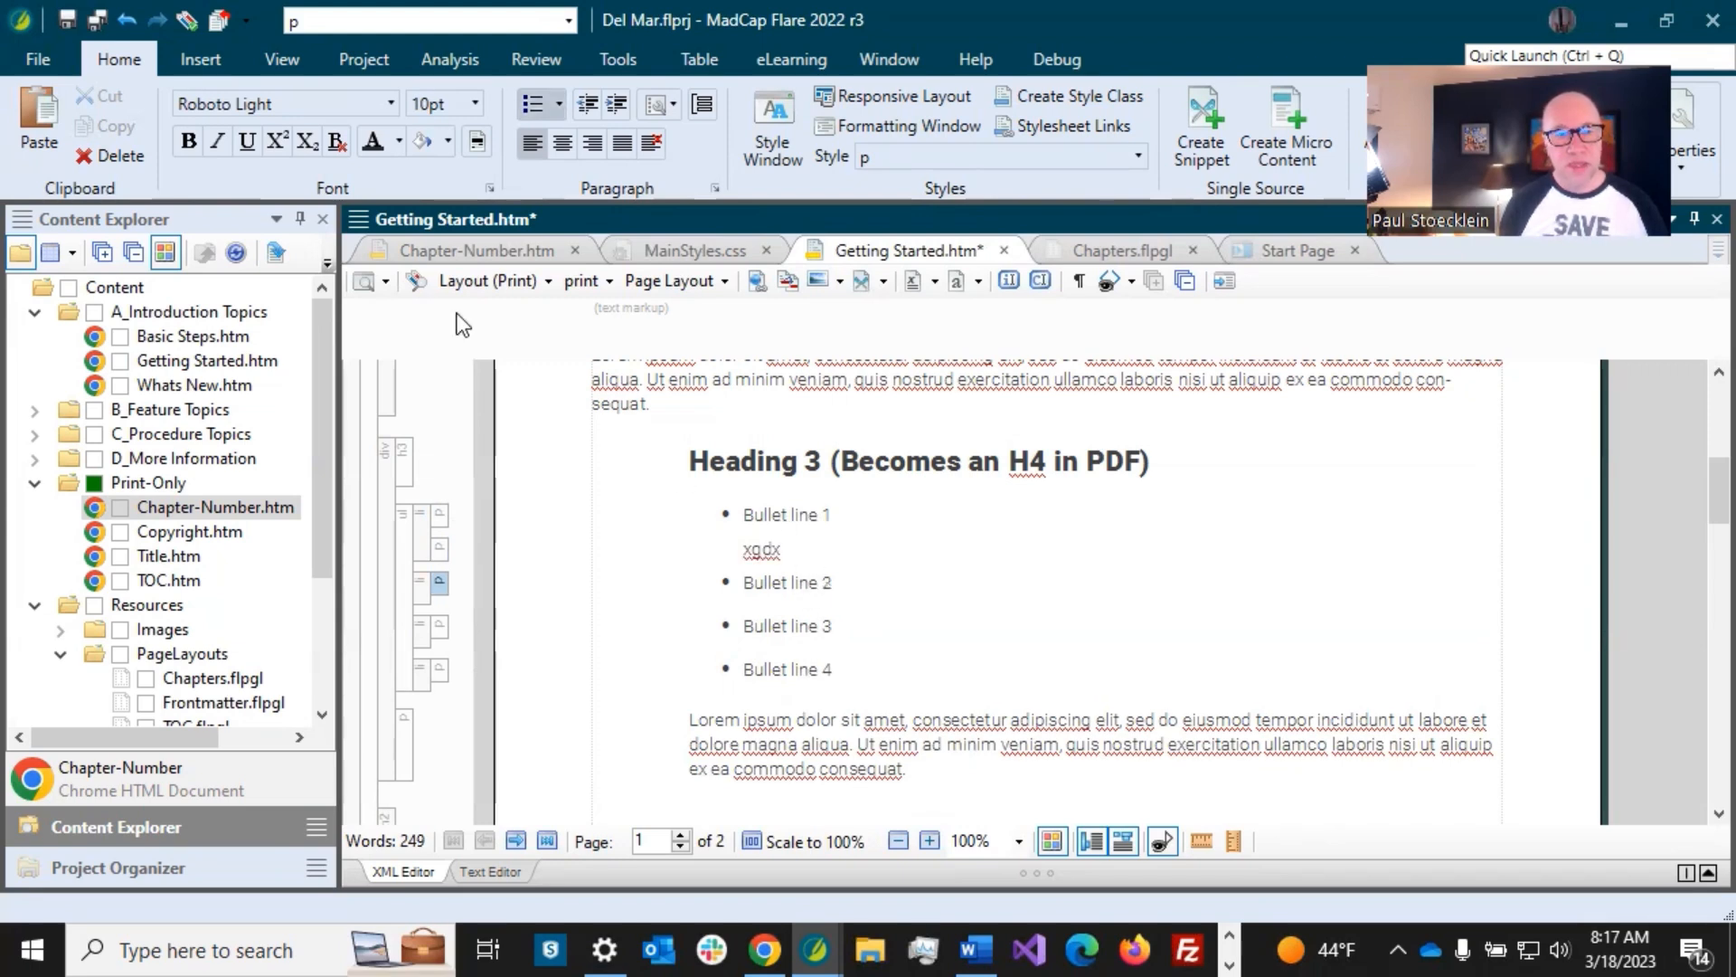
pyautogui.click(125, 20)
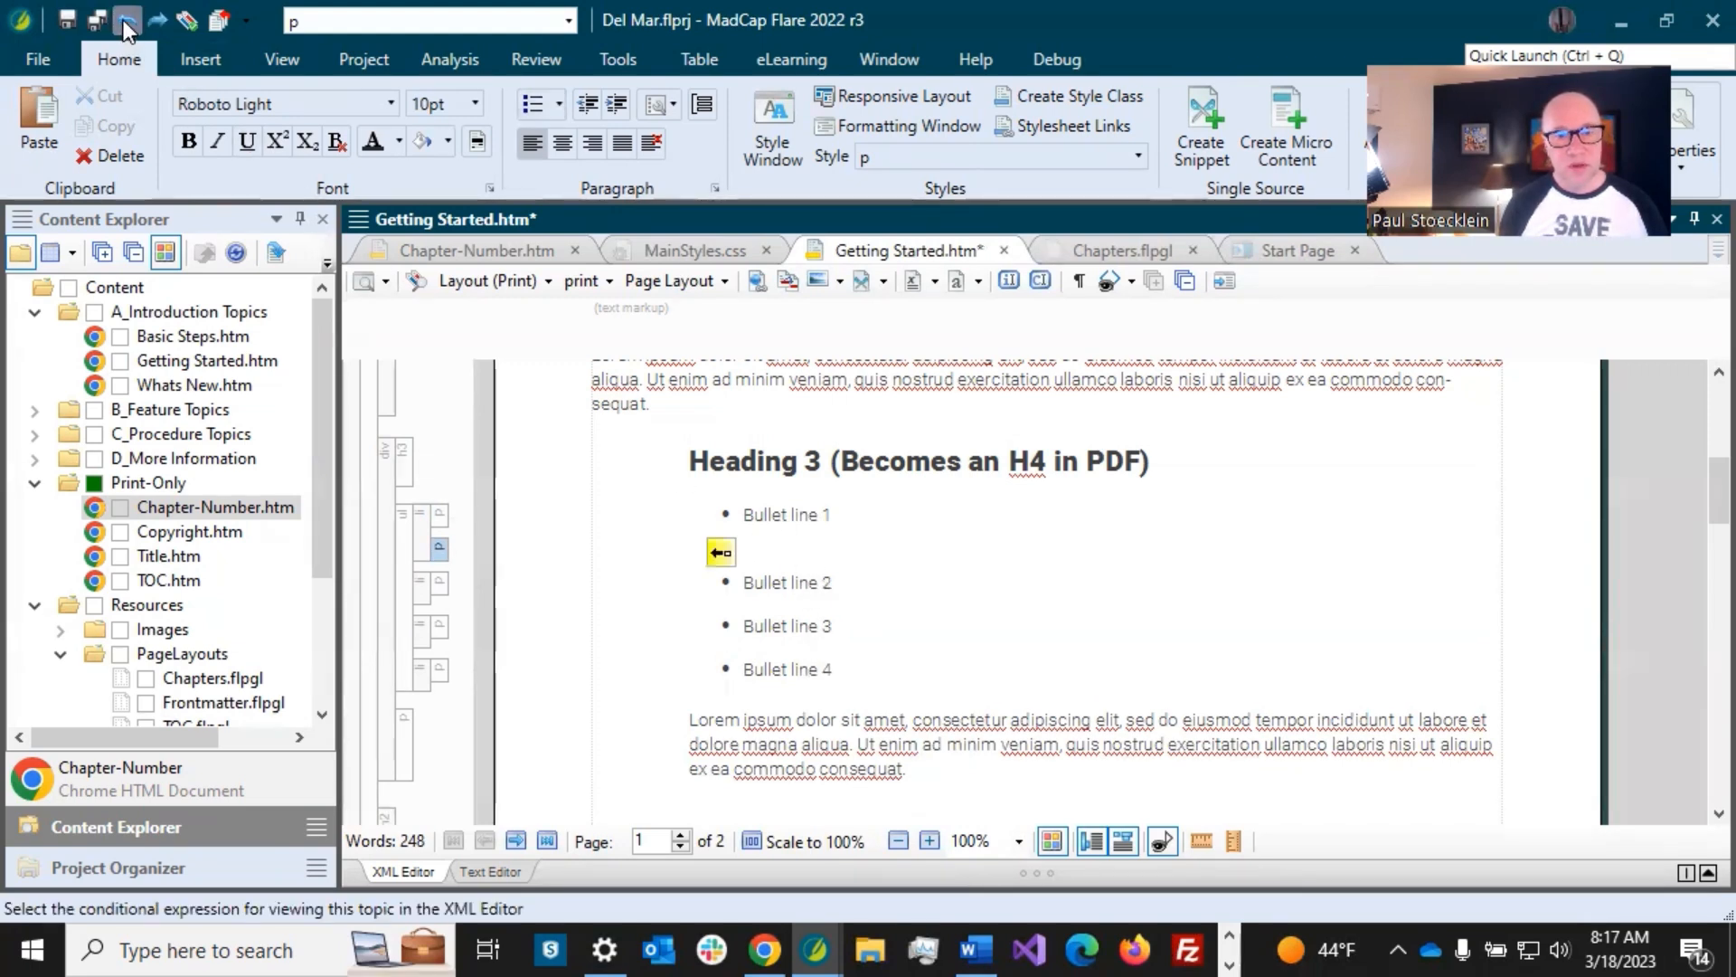
pyautogui.click(125, 20)
pyautogui.click(123, 20)
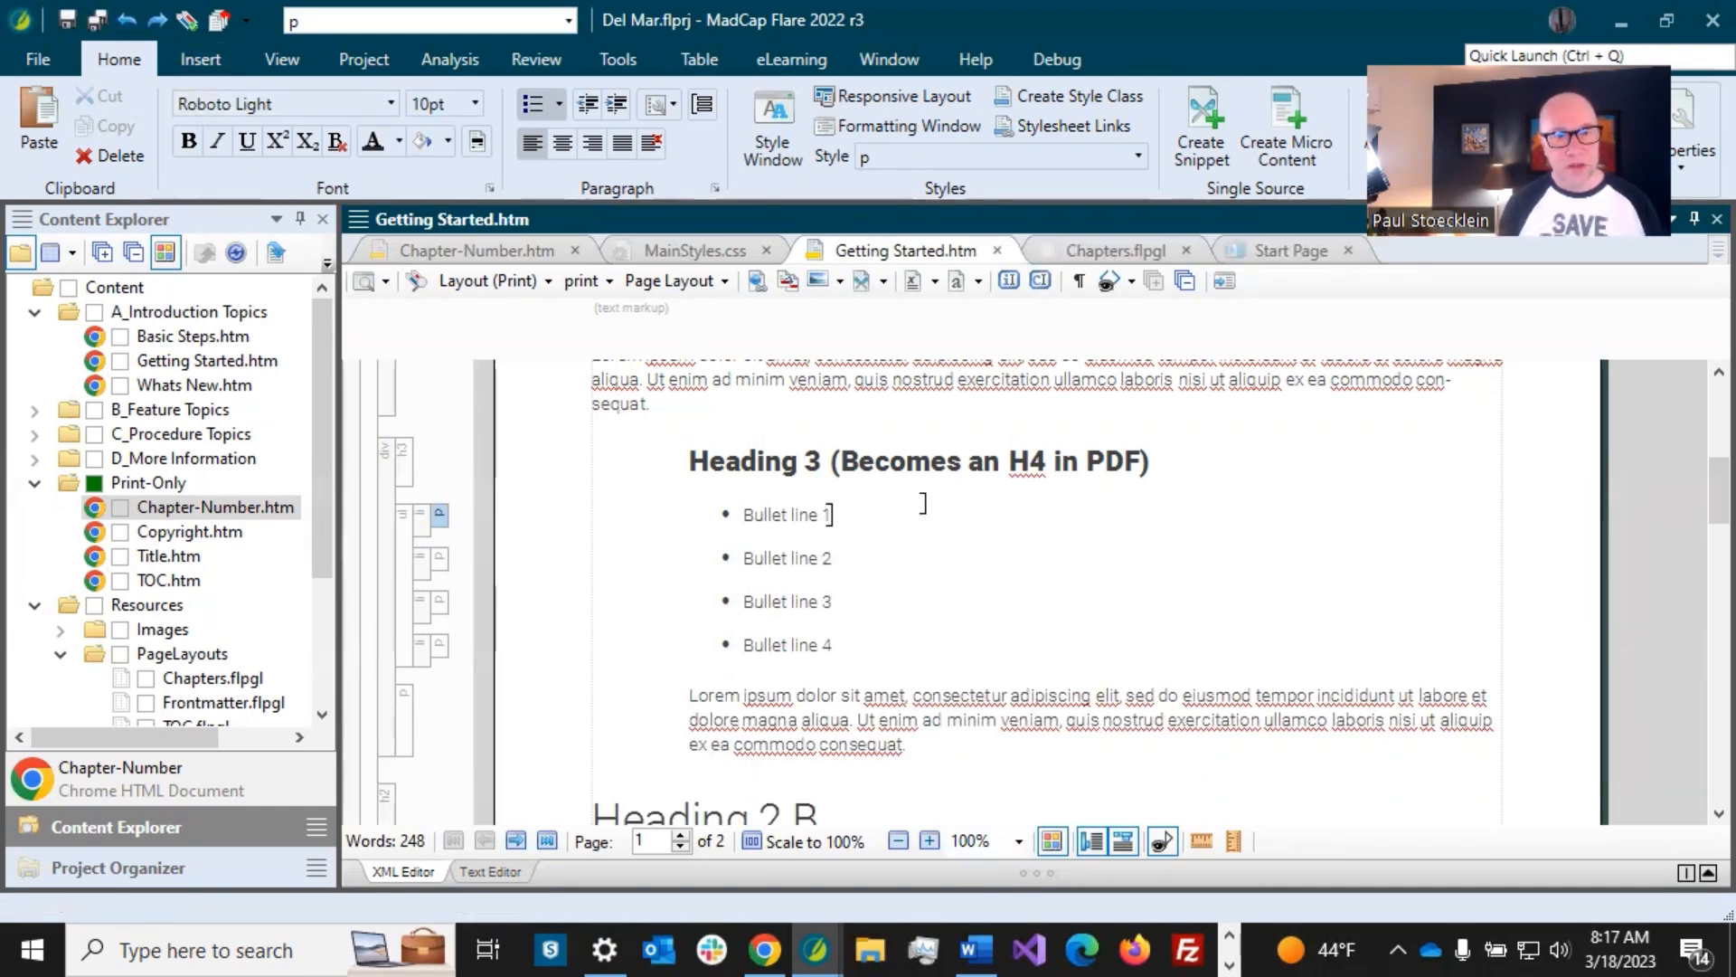
# - Check the choices for the default list type in the XML Editor options, and leave the options without saving changes
pyautogui.click(47, 61)
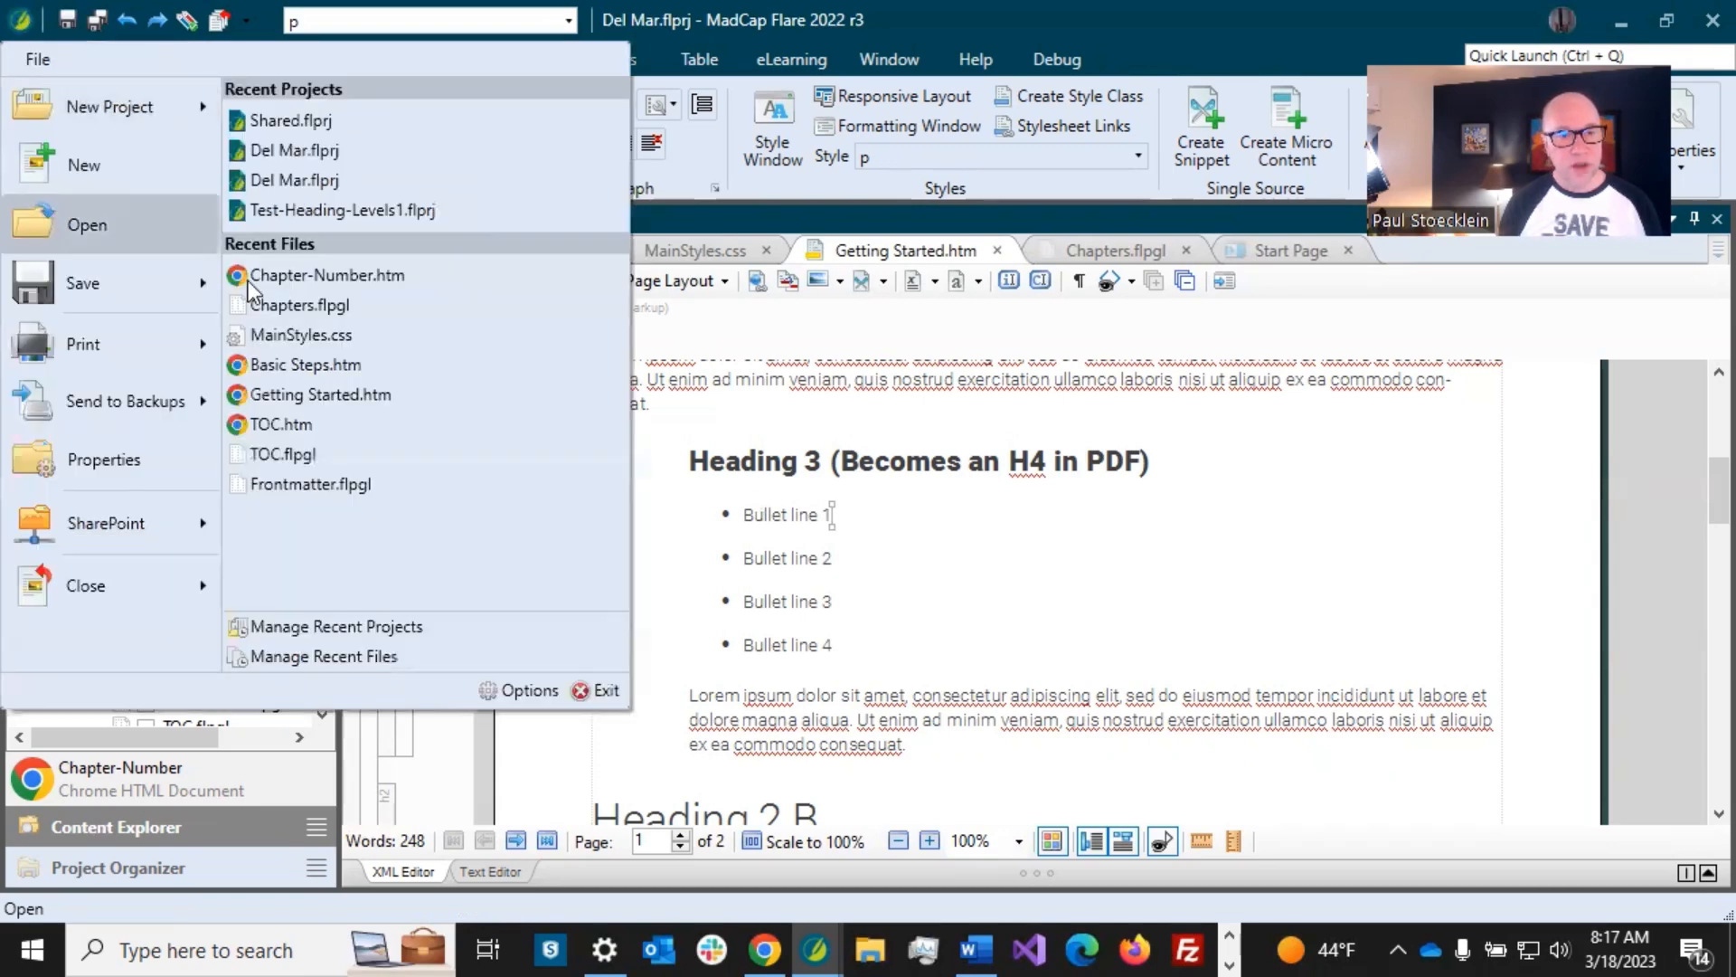
pyautogui.click(555, 671)
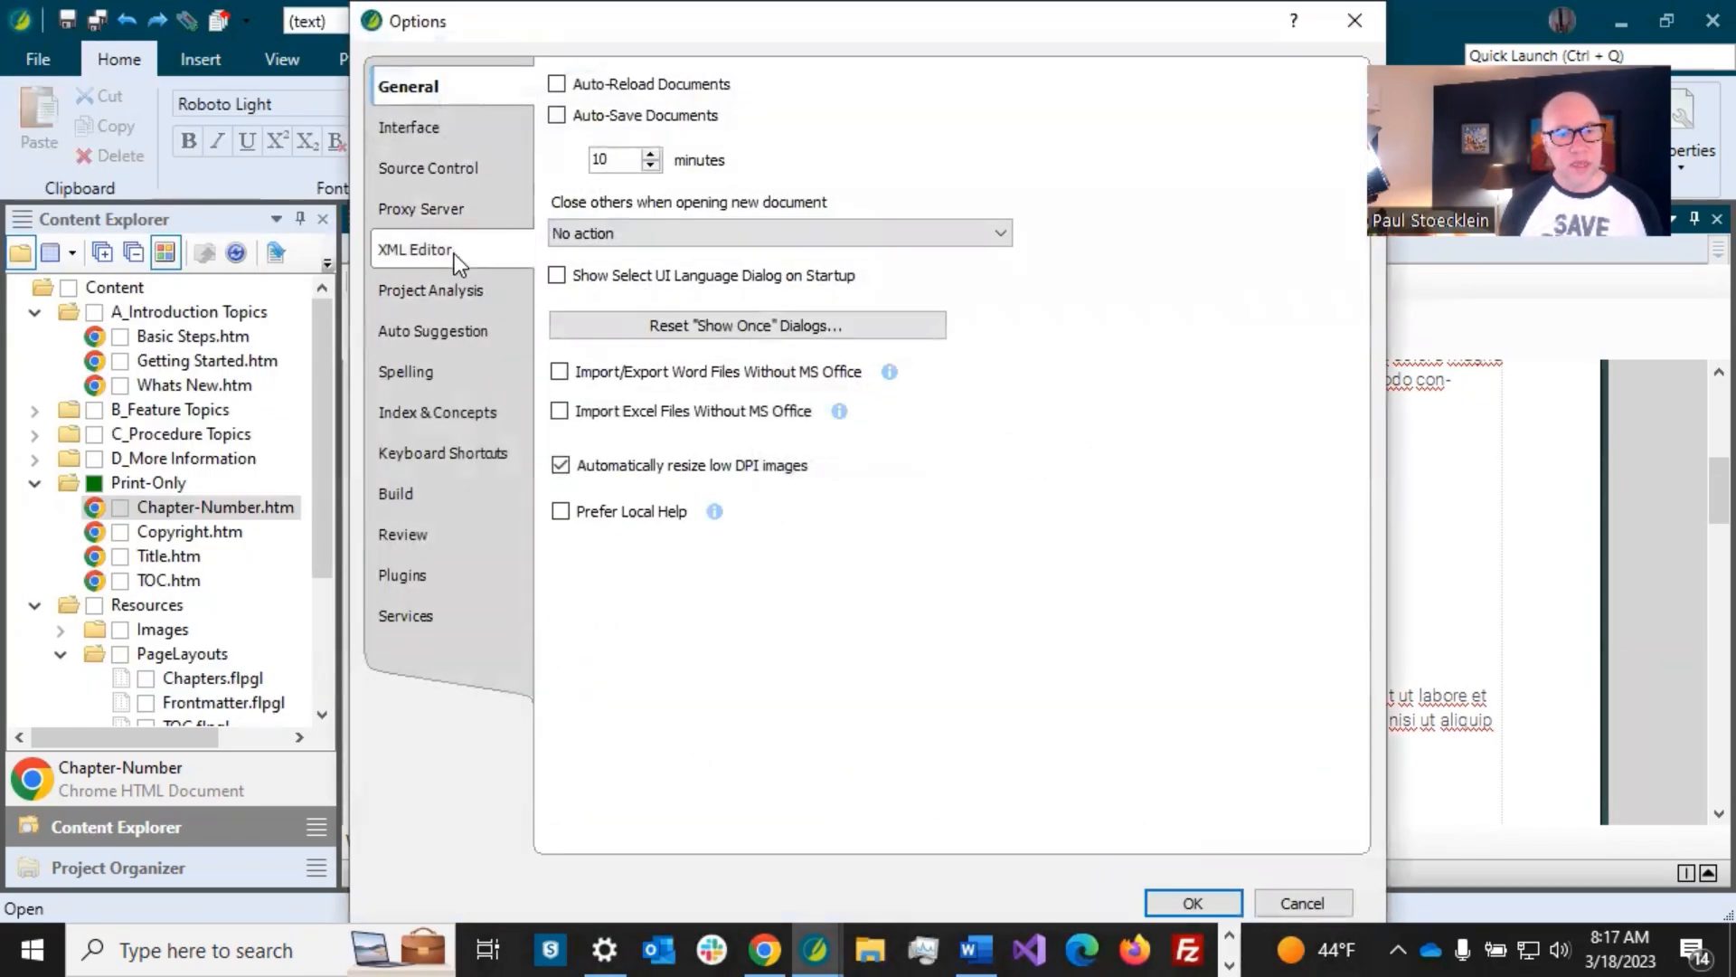
pyautogui.click(454, 253)
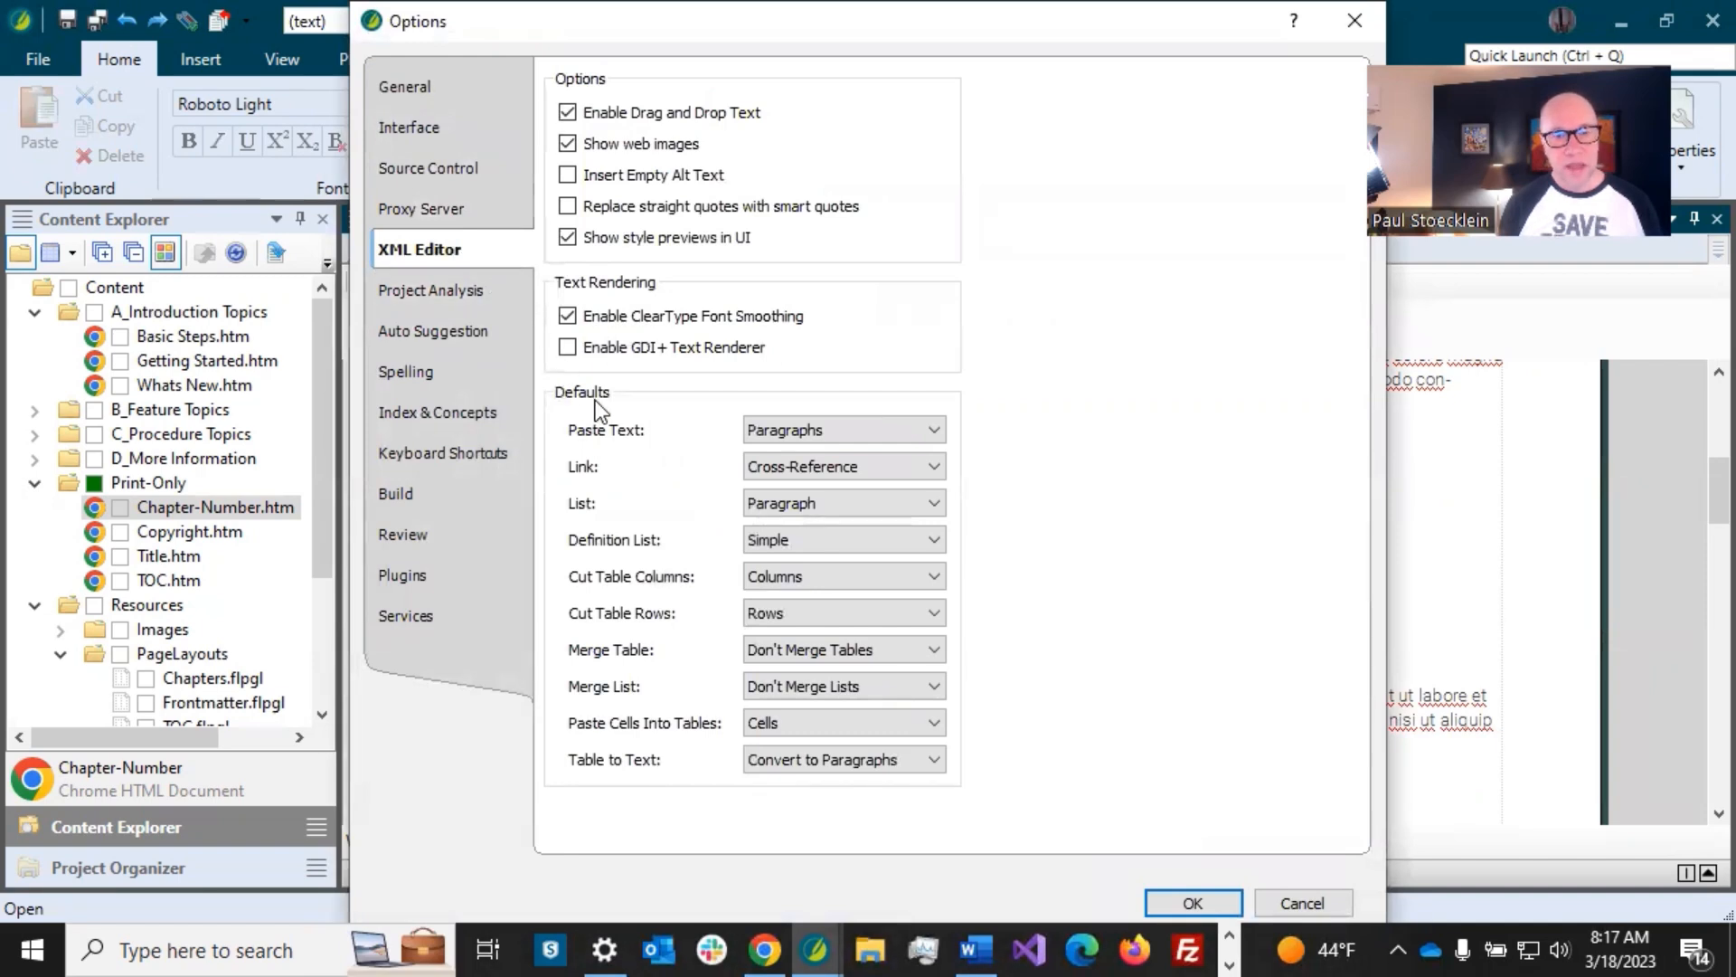
pyautogui.click(828, 501)
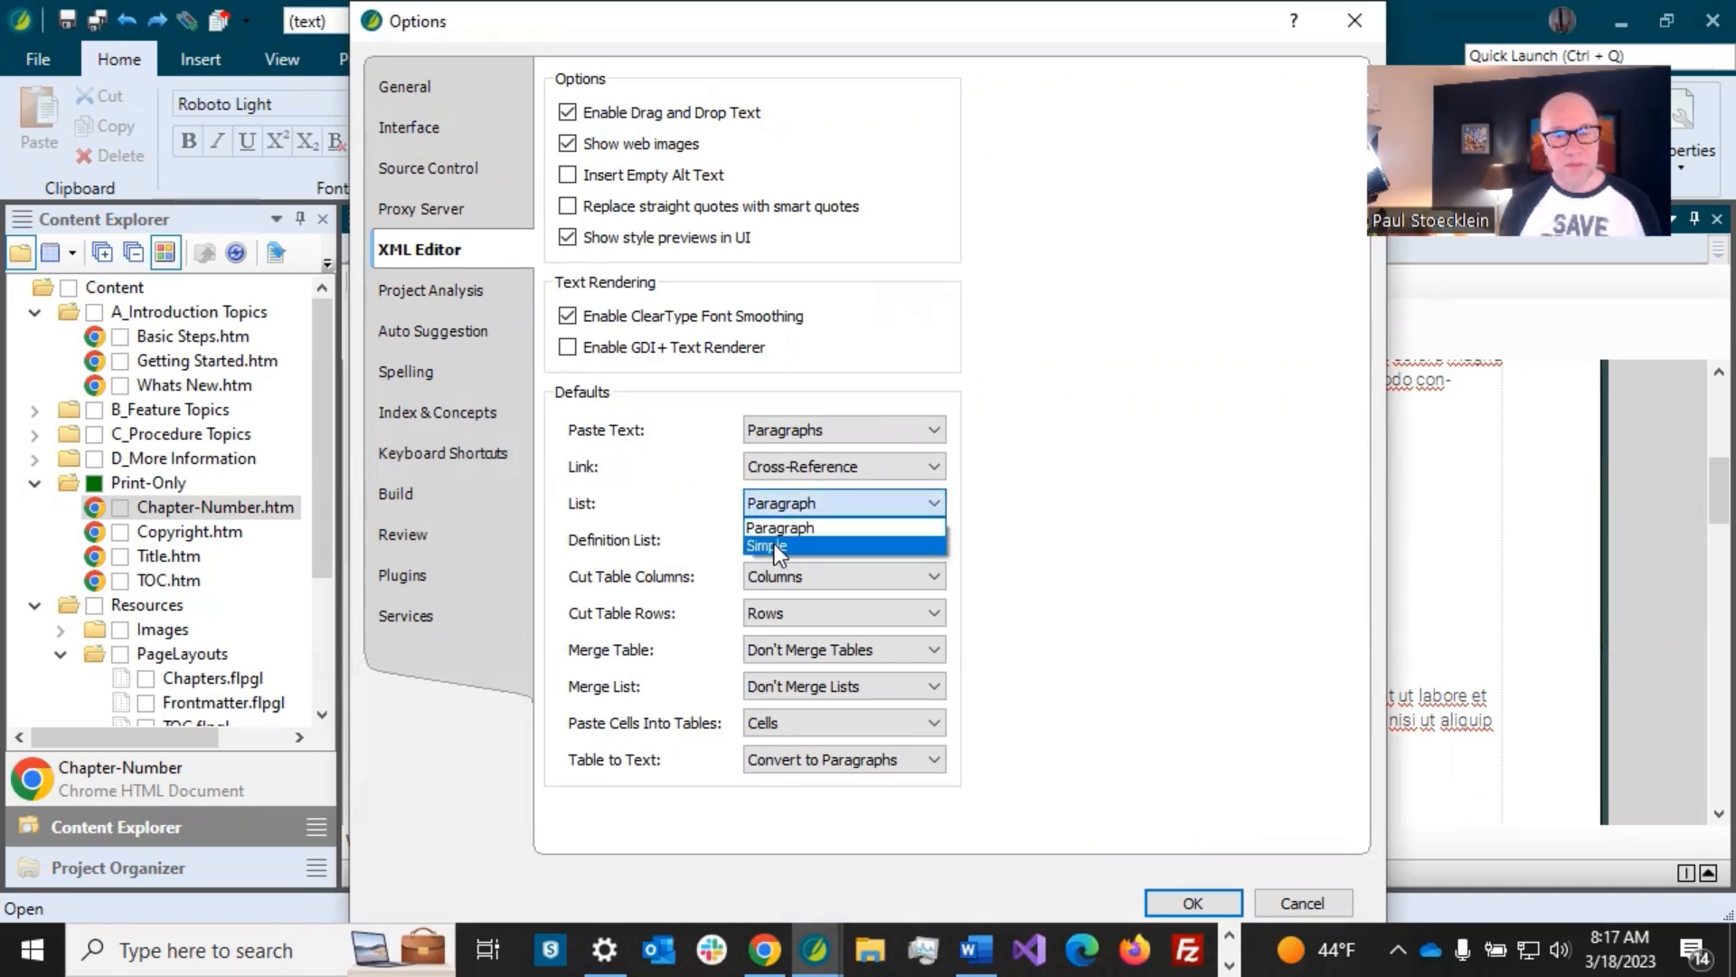
pyautogui.click(1304, 897)
pyautogui.click(1304, 897)
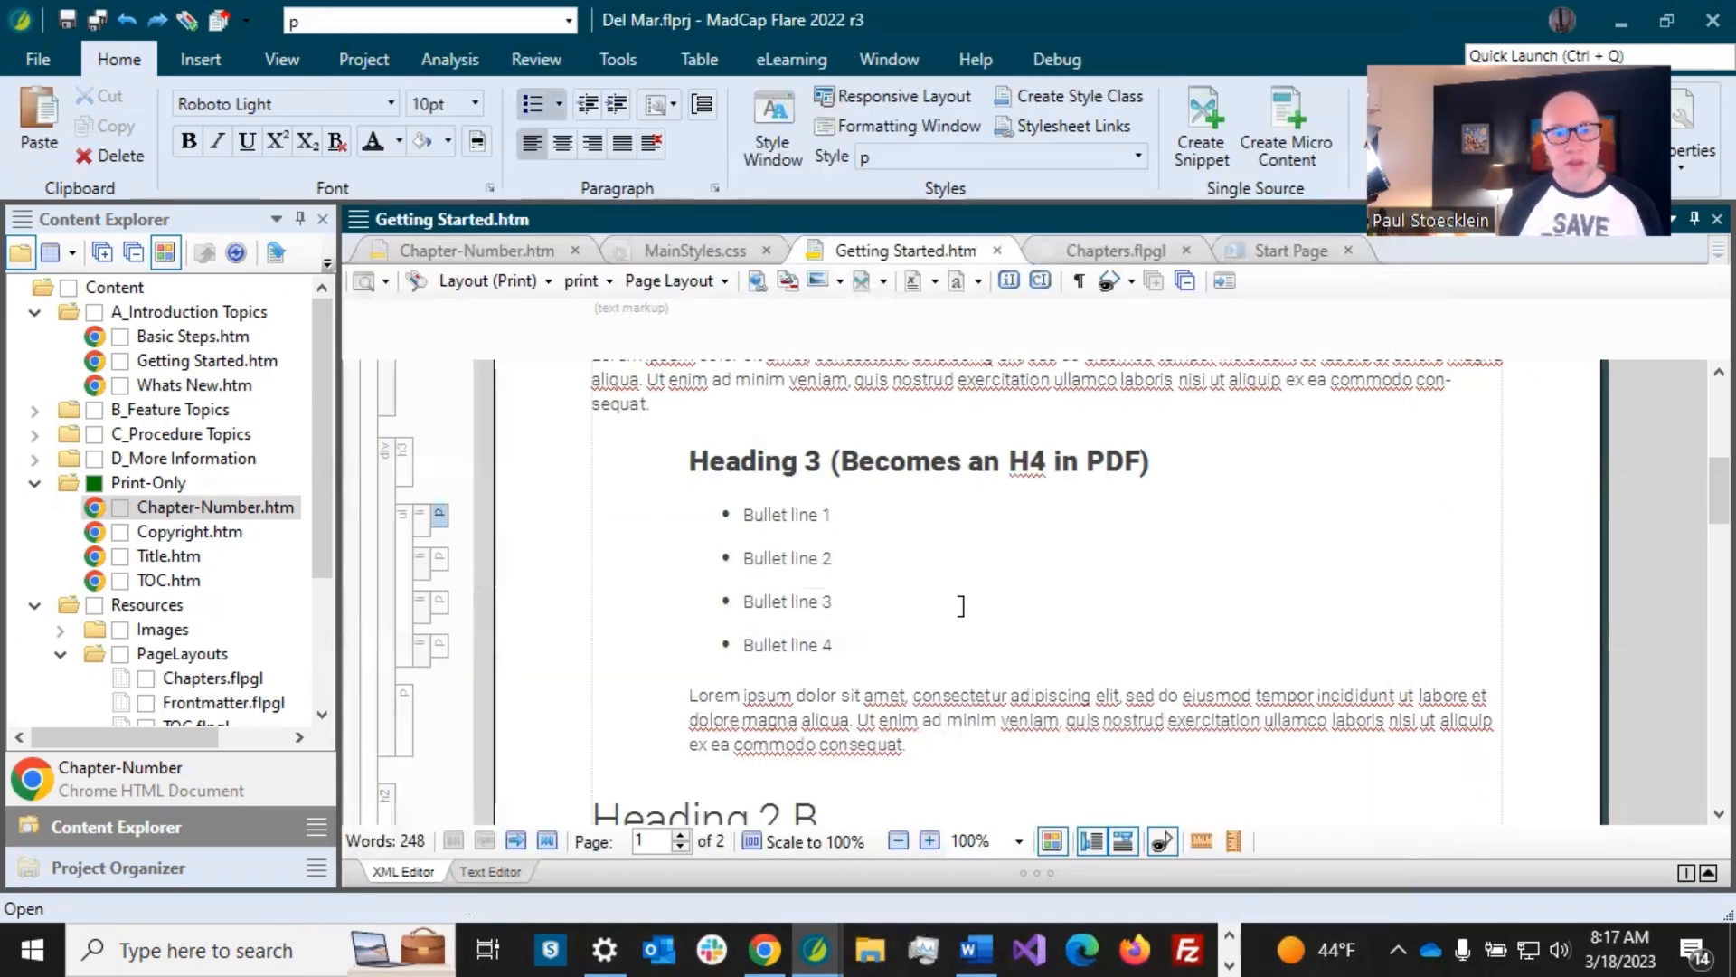
# - Examine the list-related complex selectors in MainStyles.css and the margin properties of the ol ol selector
pyautogui.click(801, 529)
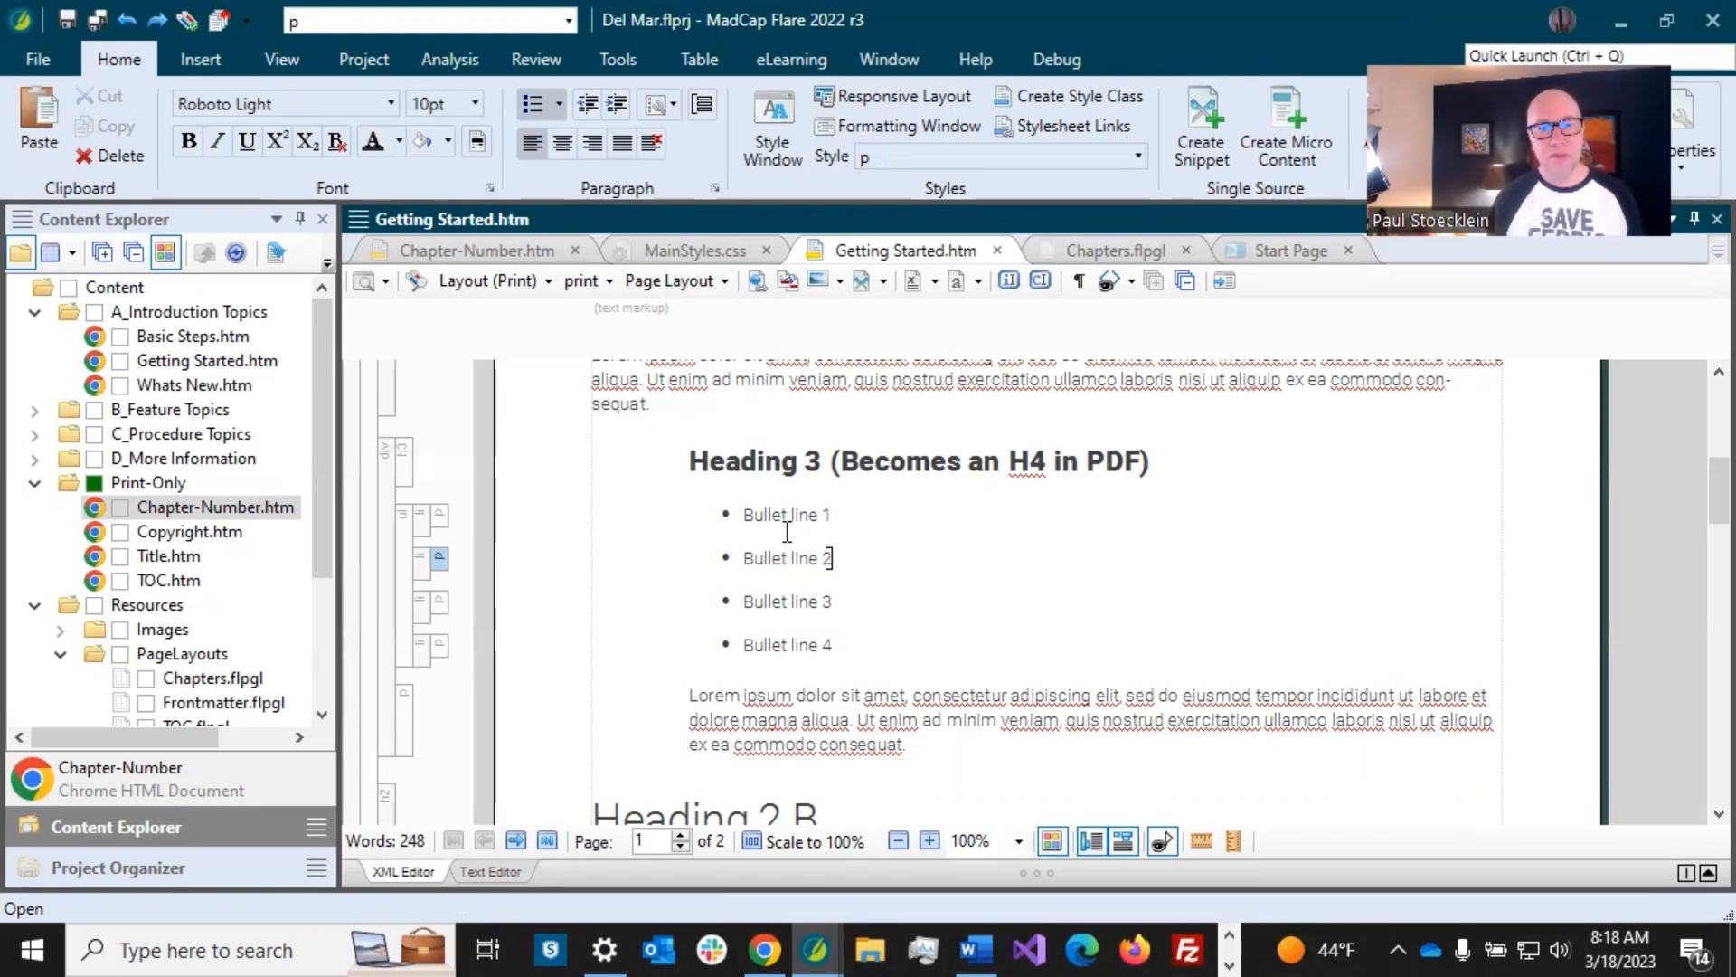
pyautogui.click(665, 248)
pyautogui.moveTo(708, 636); pyautogui.dragTo(709, 366)
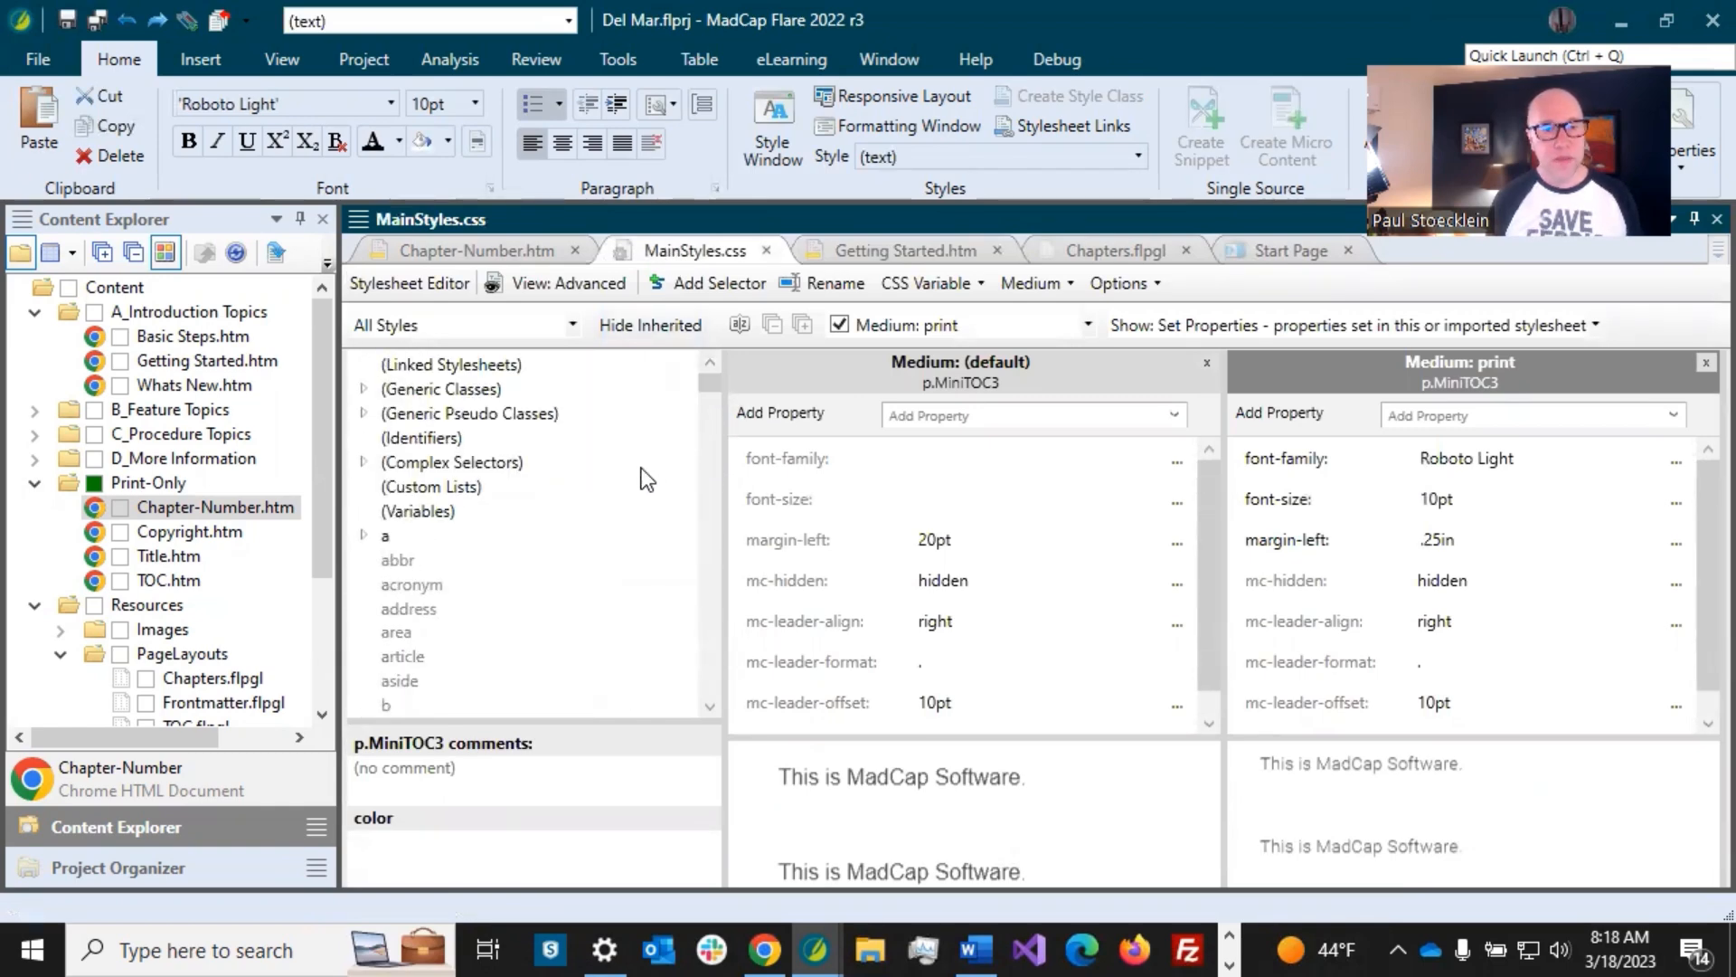
pyautogui.click(452, 462)
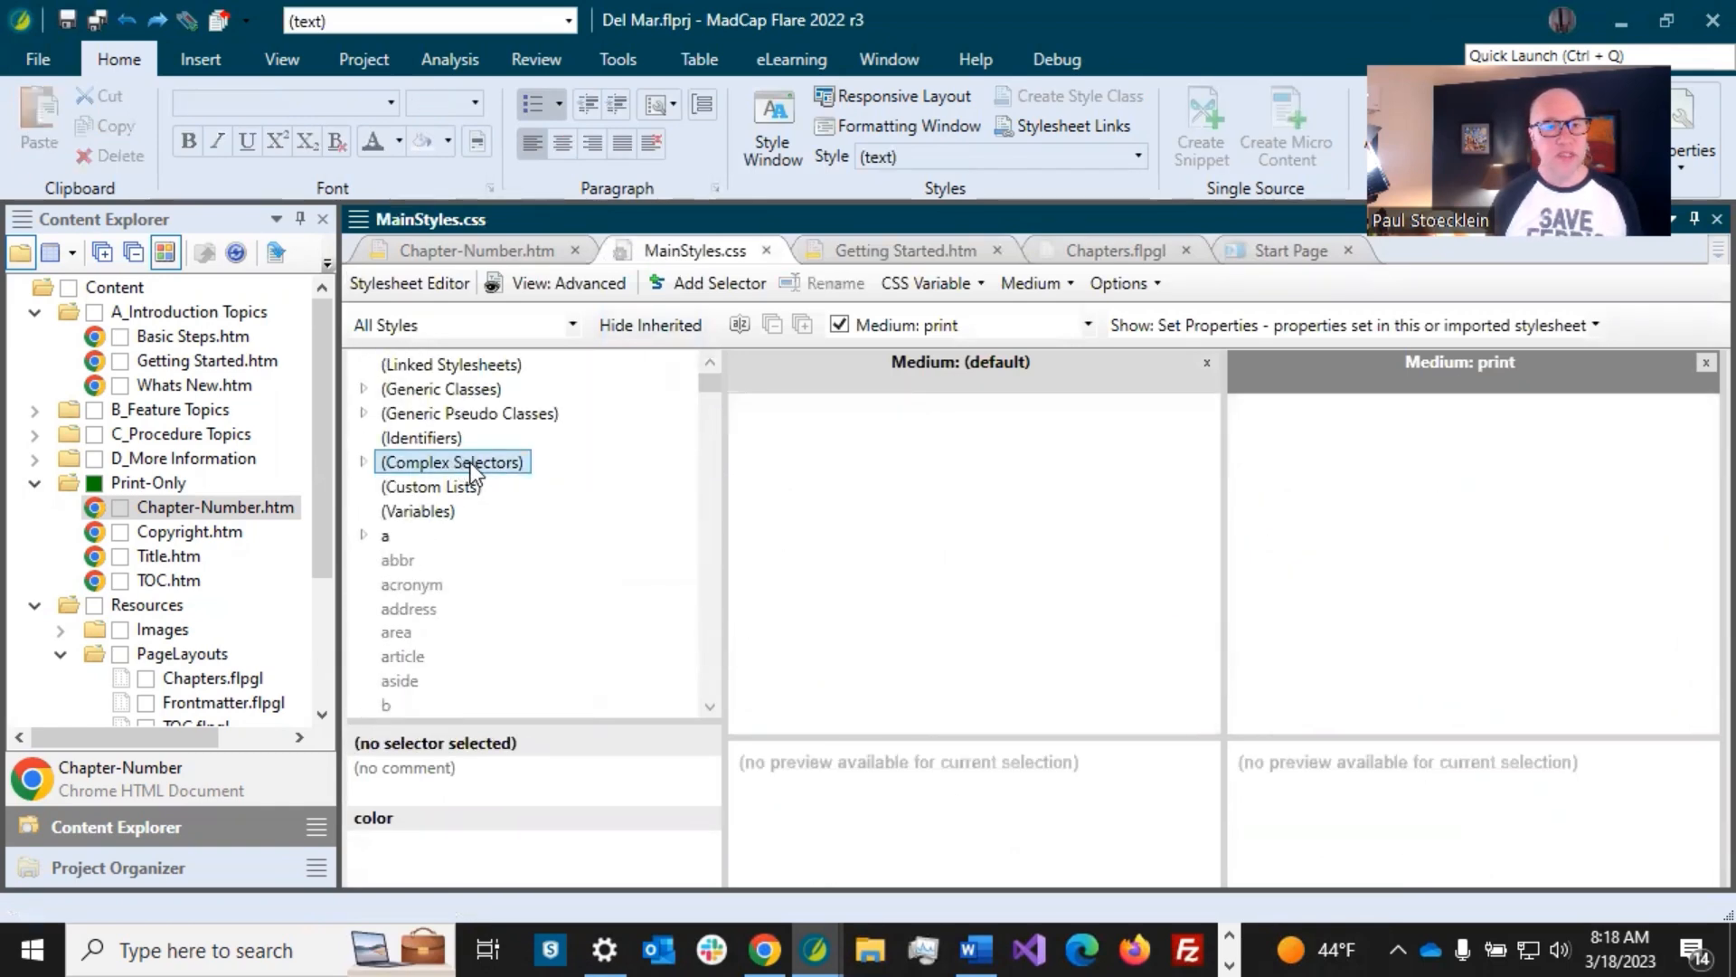
pyautogui.click(364, 462)
pyautogui.scroll(-5, 525, 525)
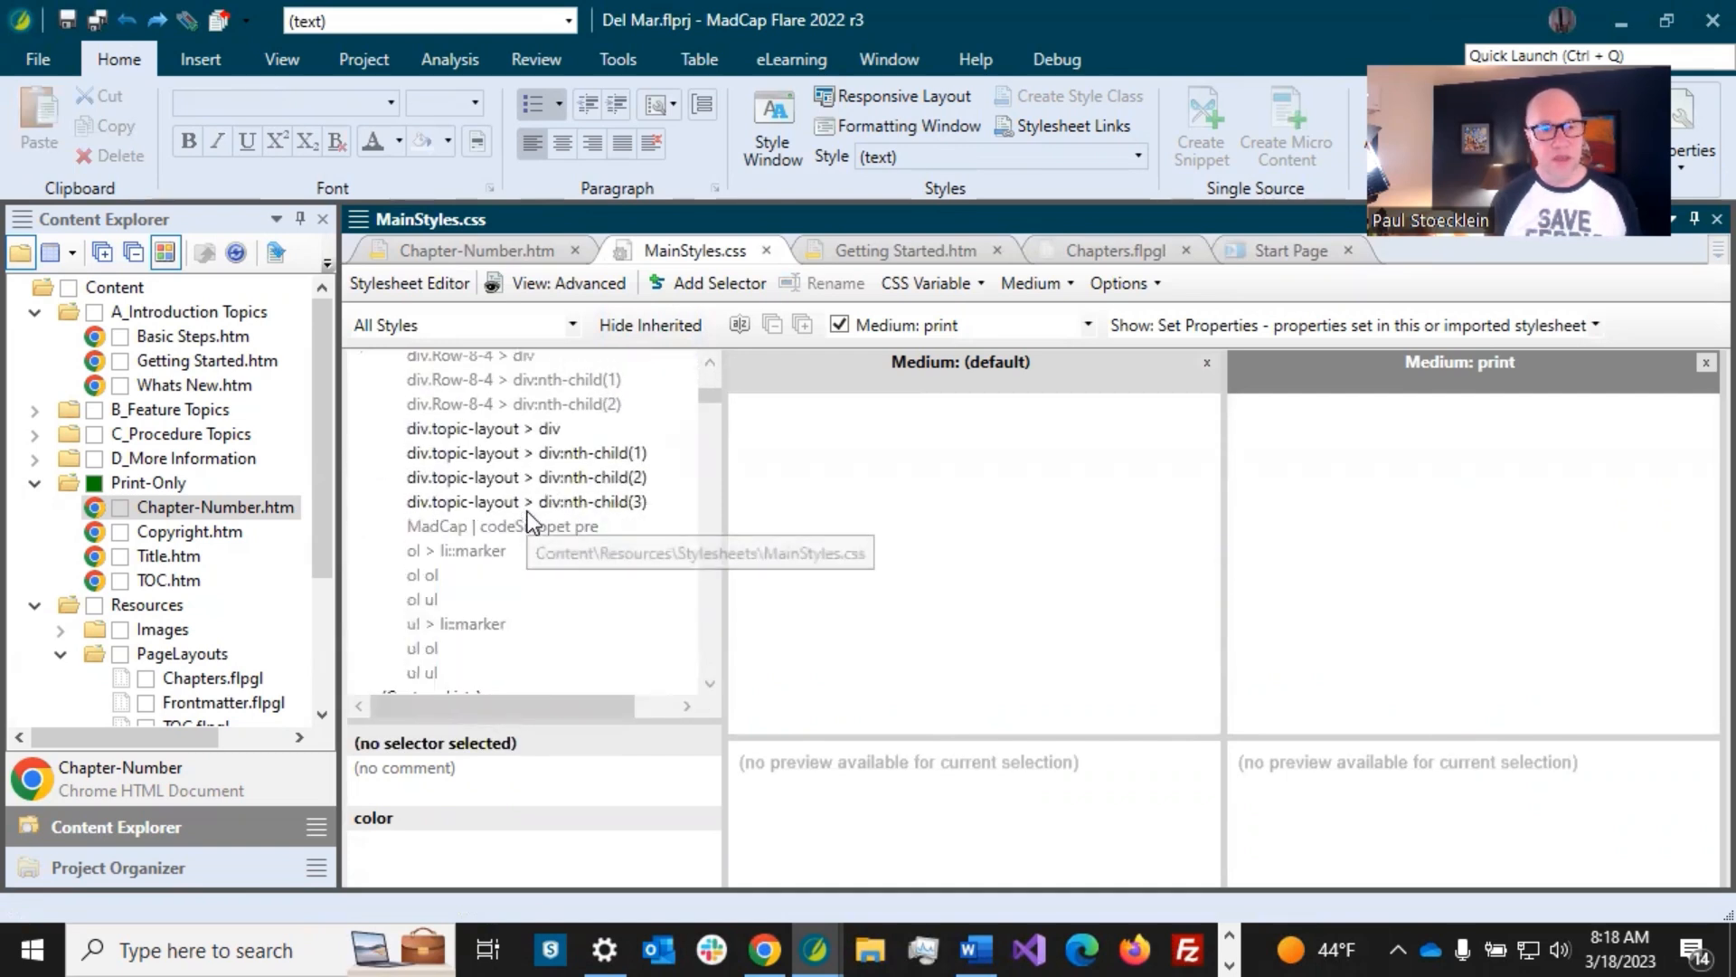
pyautogui.scroll(-1, 528, 503)
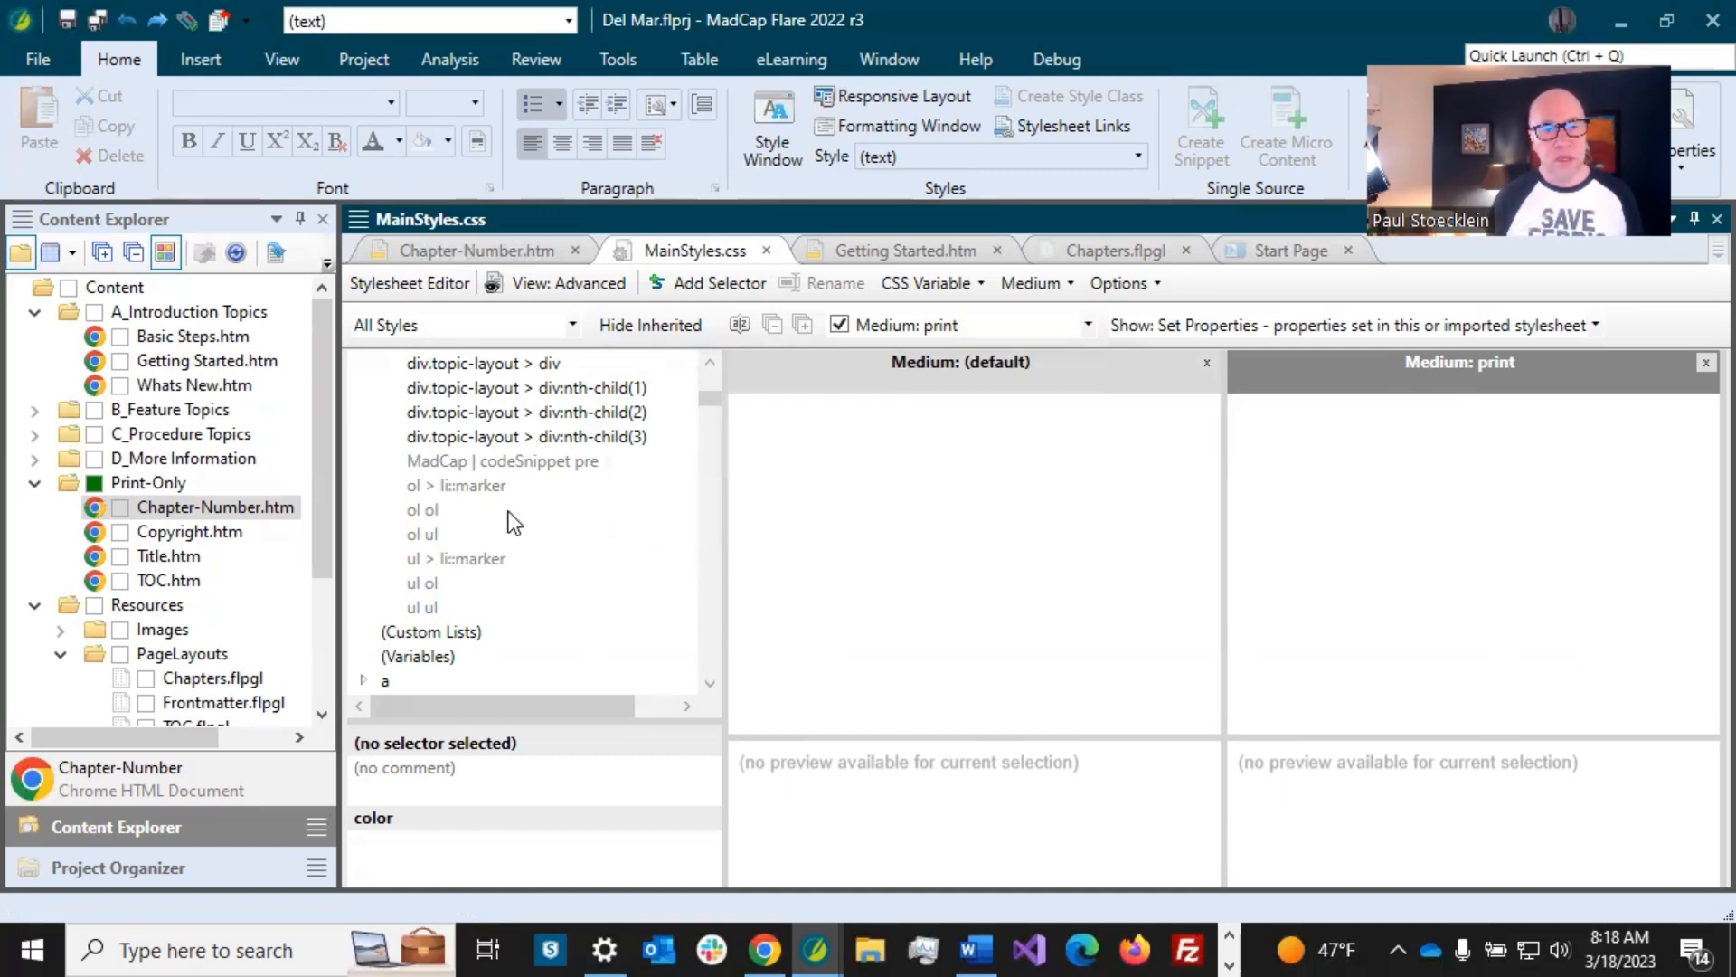
pyautogui.click(425, 511)
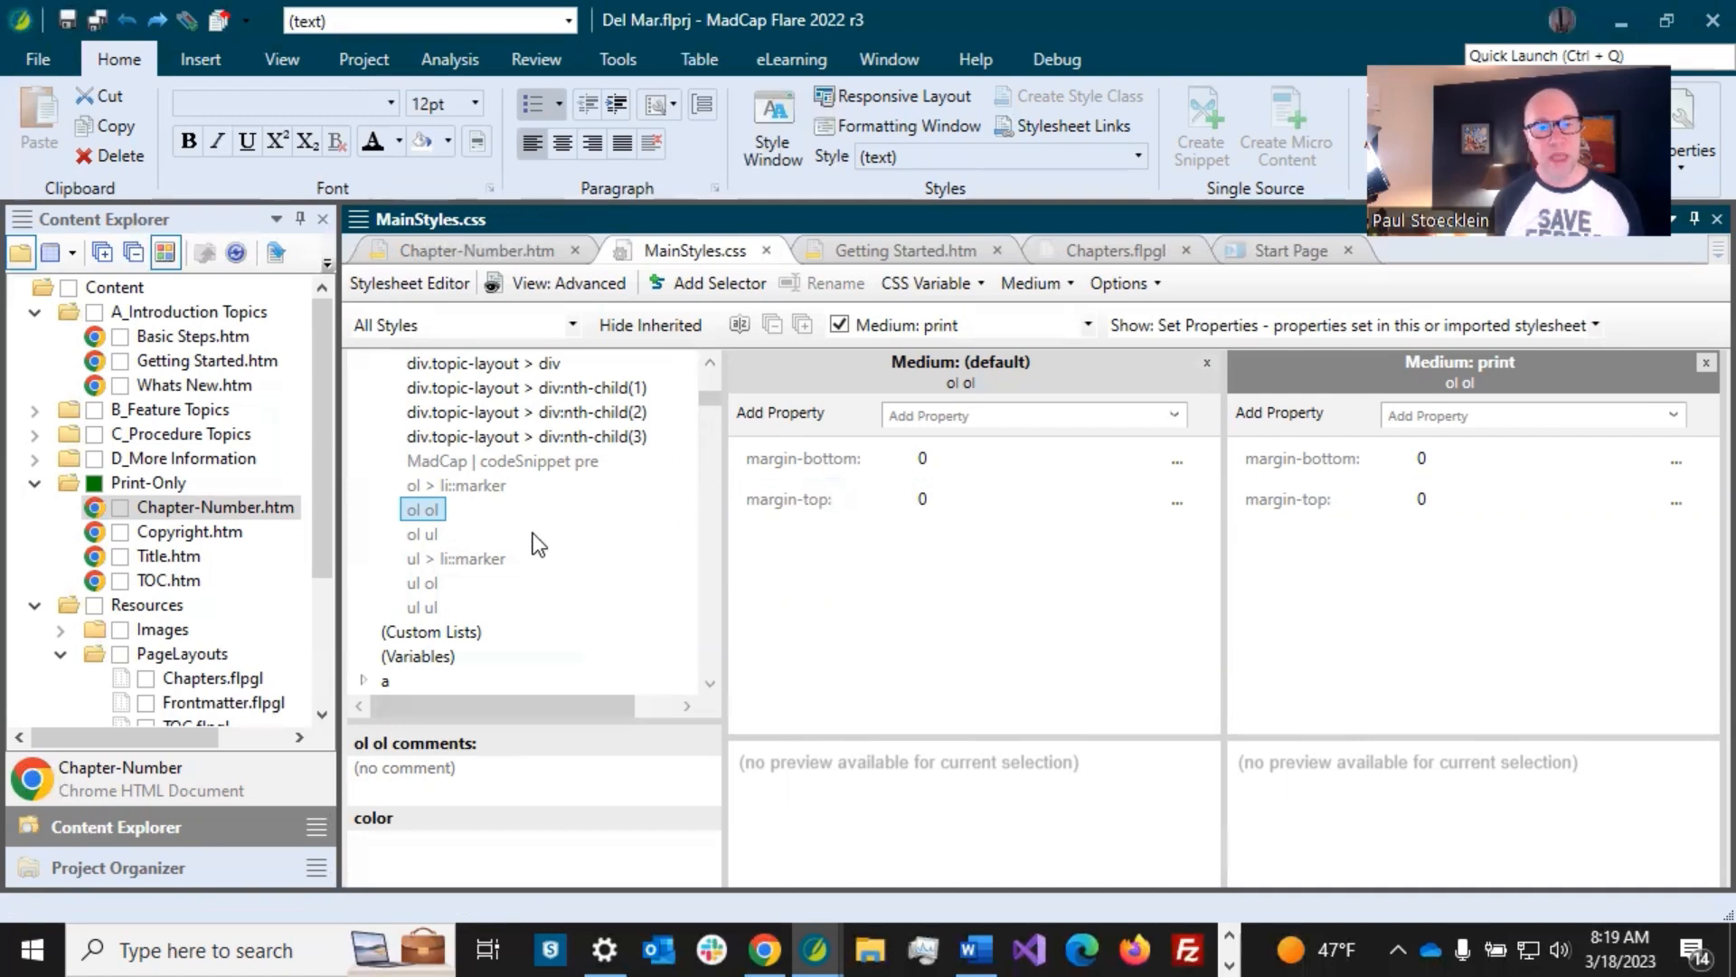
# - Compare the list-style-type and other properties of the ol and ul styles in MainStyles.css
pyautogui.moveTo(715, 398); pyautogui.dragTo(687, 584)
pyautogui.click(386, 583)
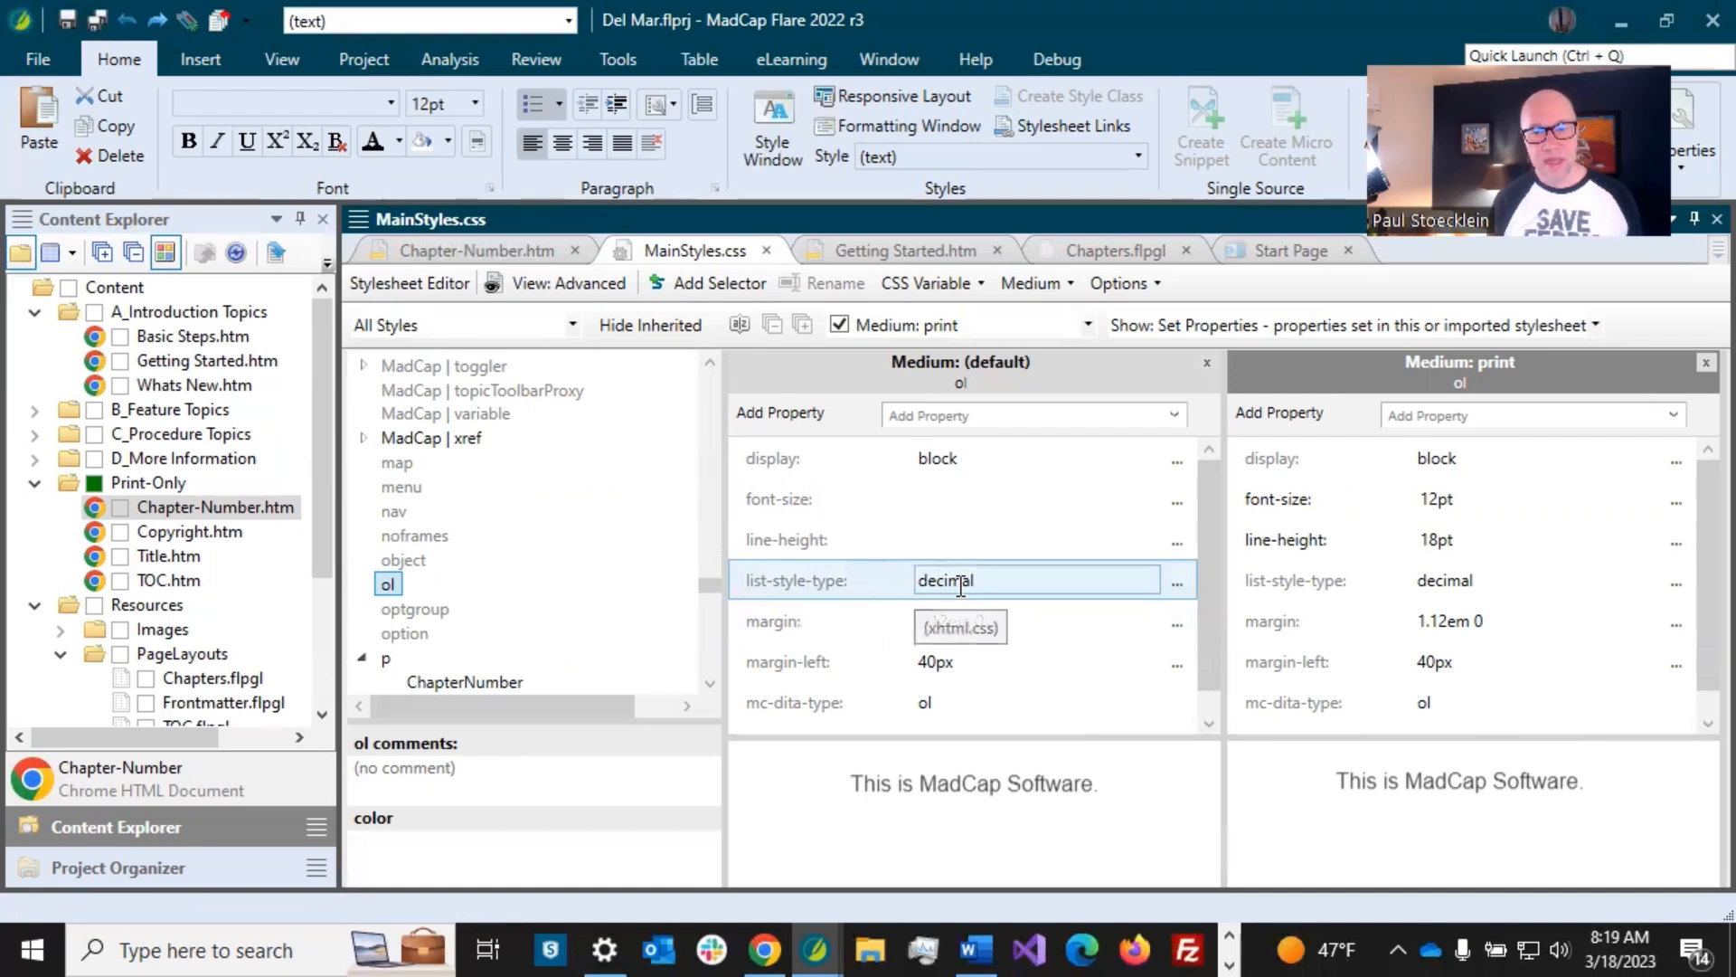
pyautogui.moveTo(703, 589); pyautogui.dragTo(708, 404)
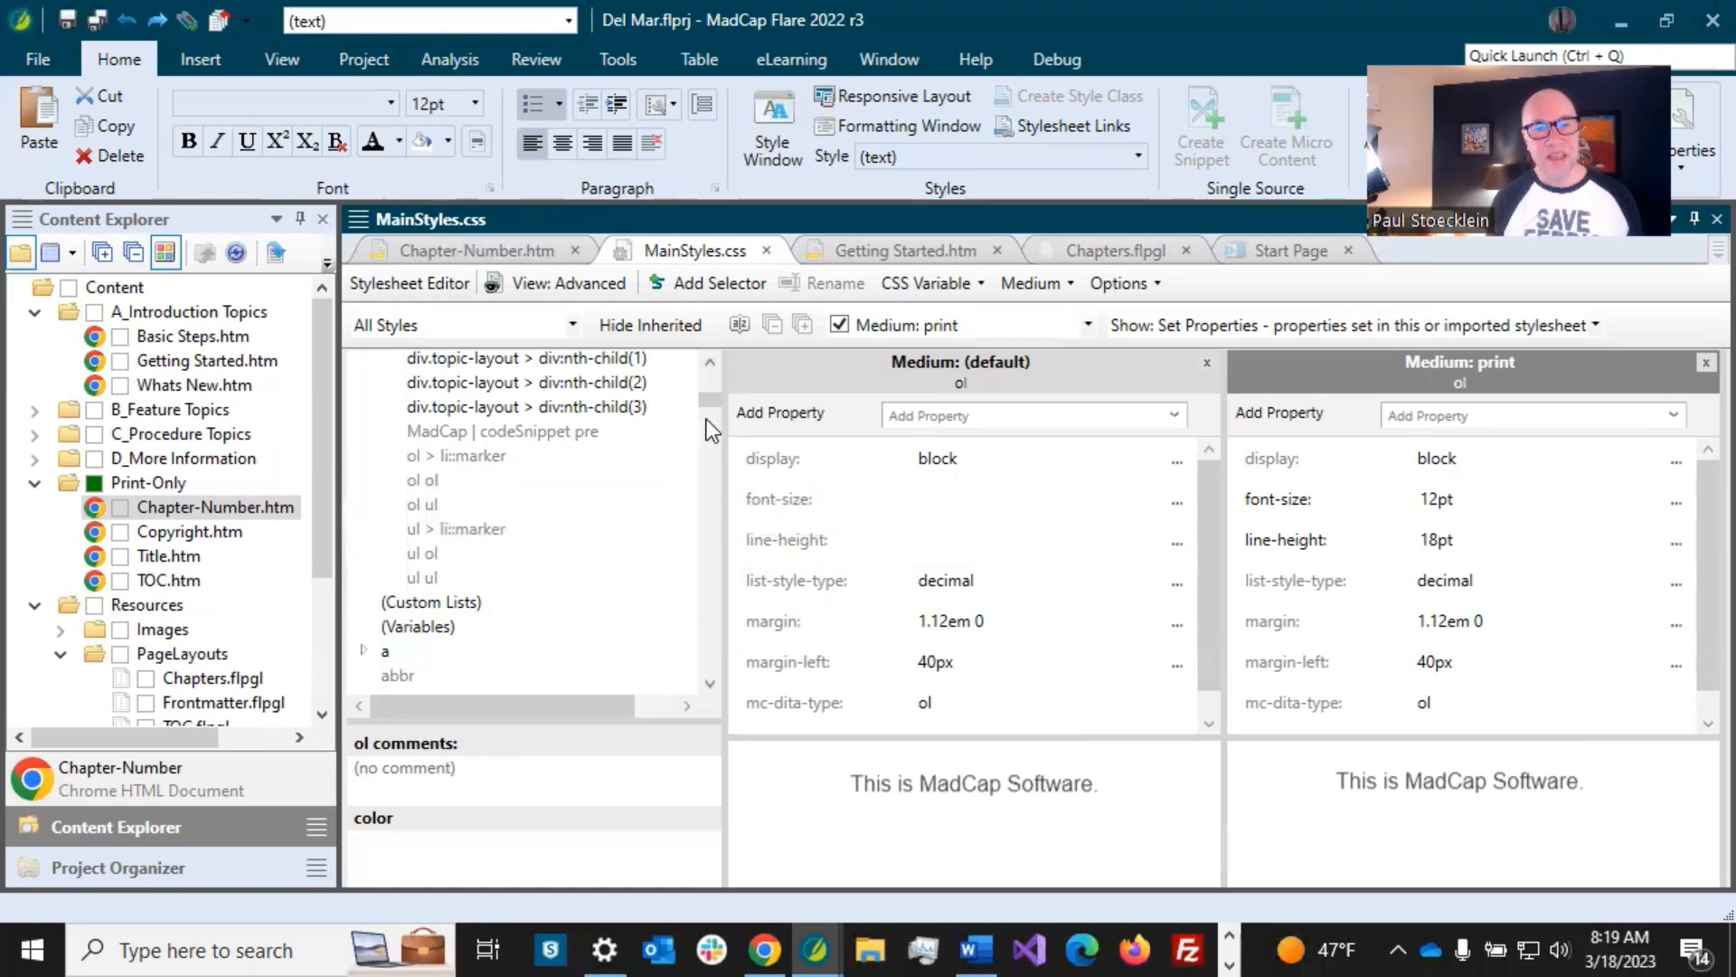
pyautogui.moveTo(709, 398); pyautogui.dragTo(685, 653)
pyautogui.scroll(-3, 525, 624)
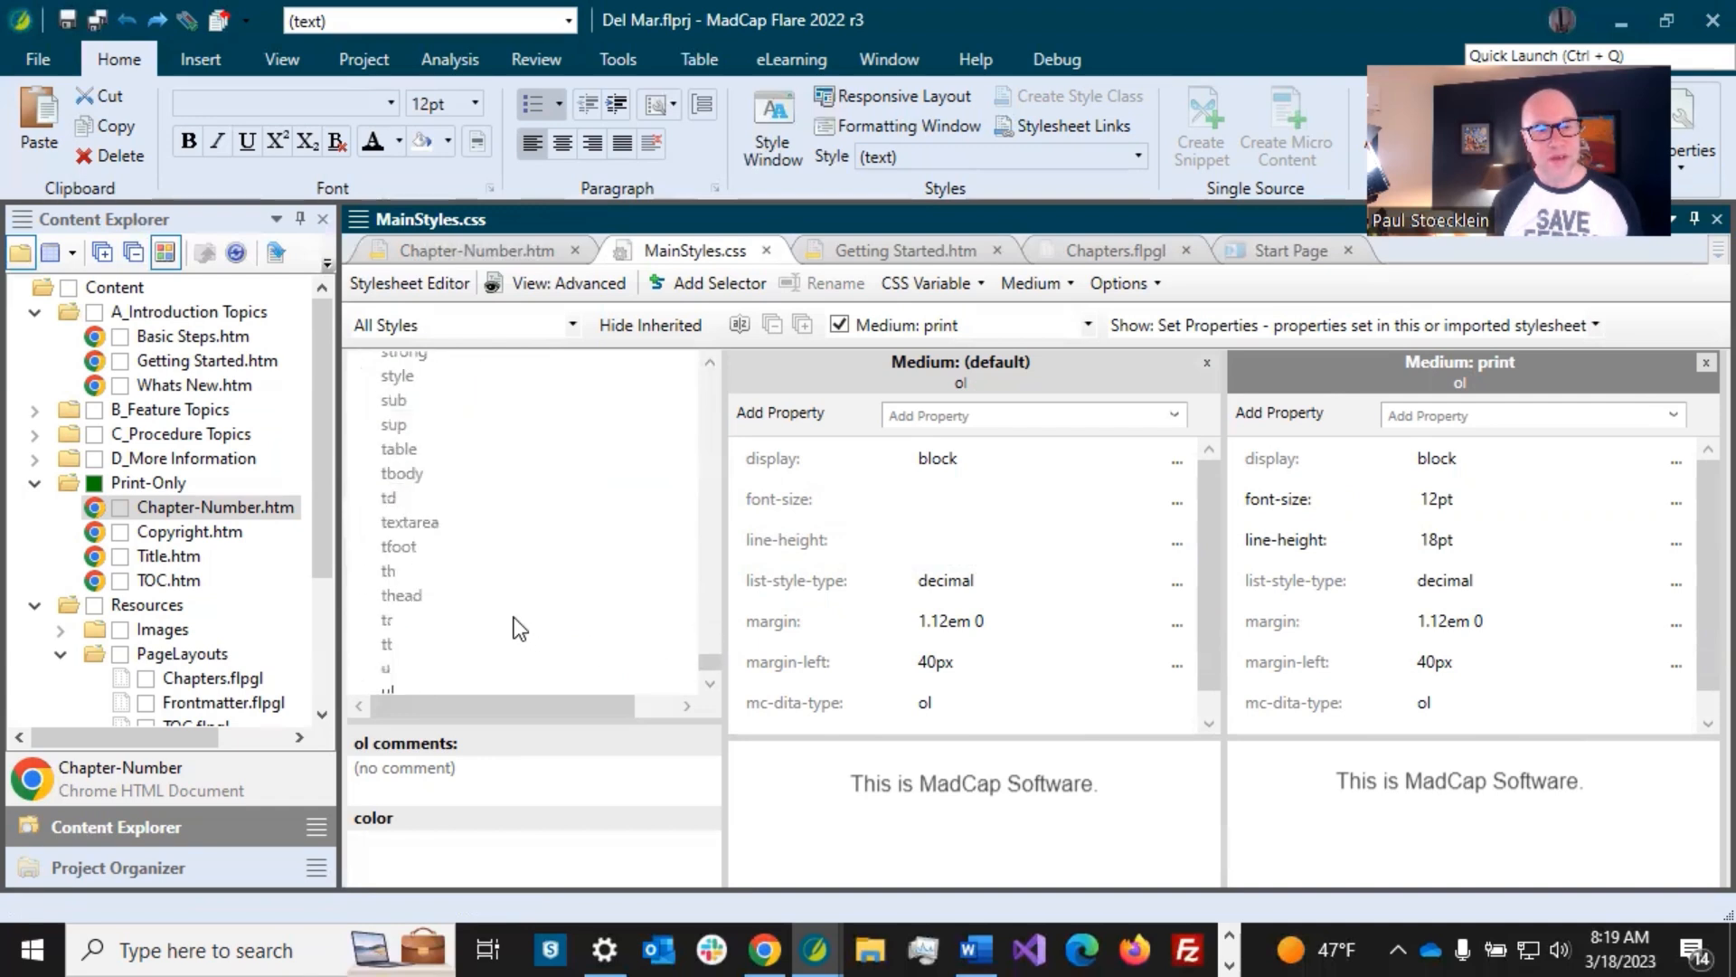
pyautogui.scroll(-1, 432, 622)
pyautogui.click(387, 657)
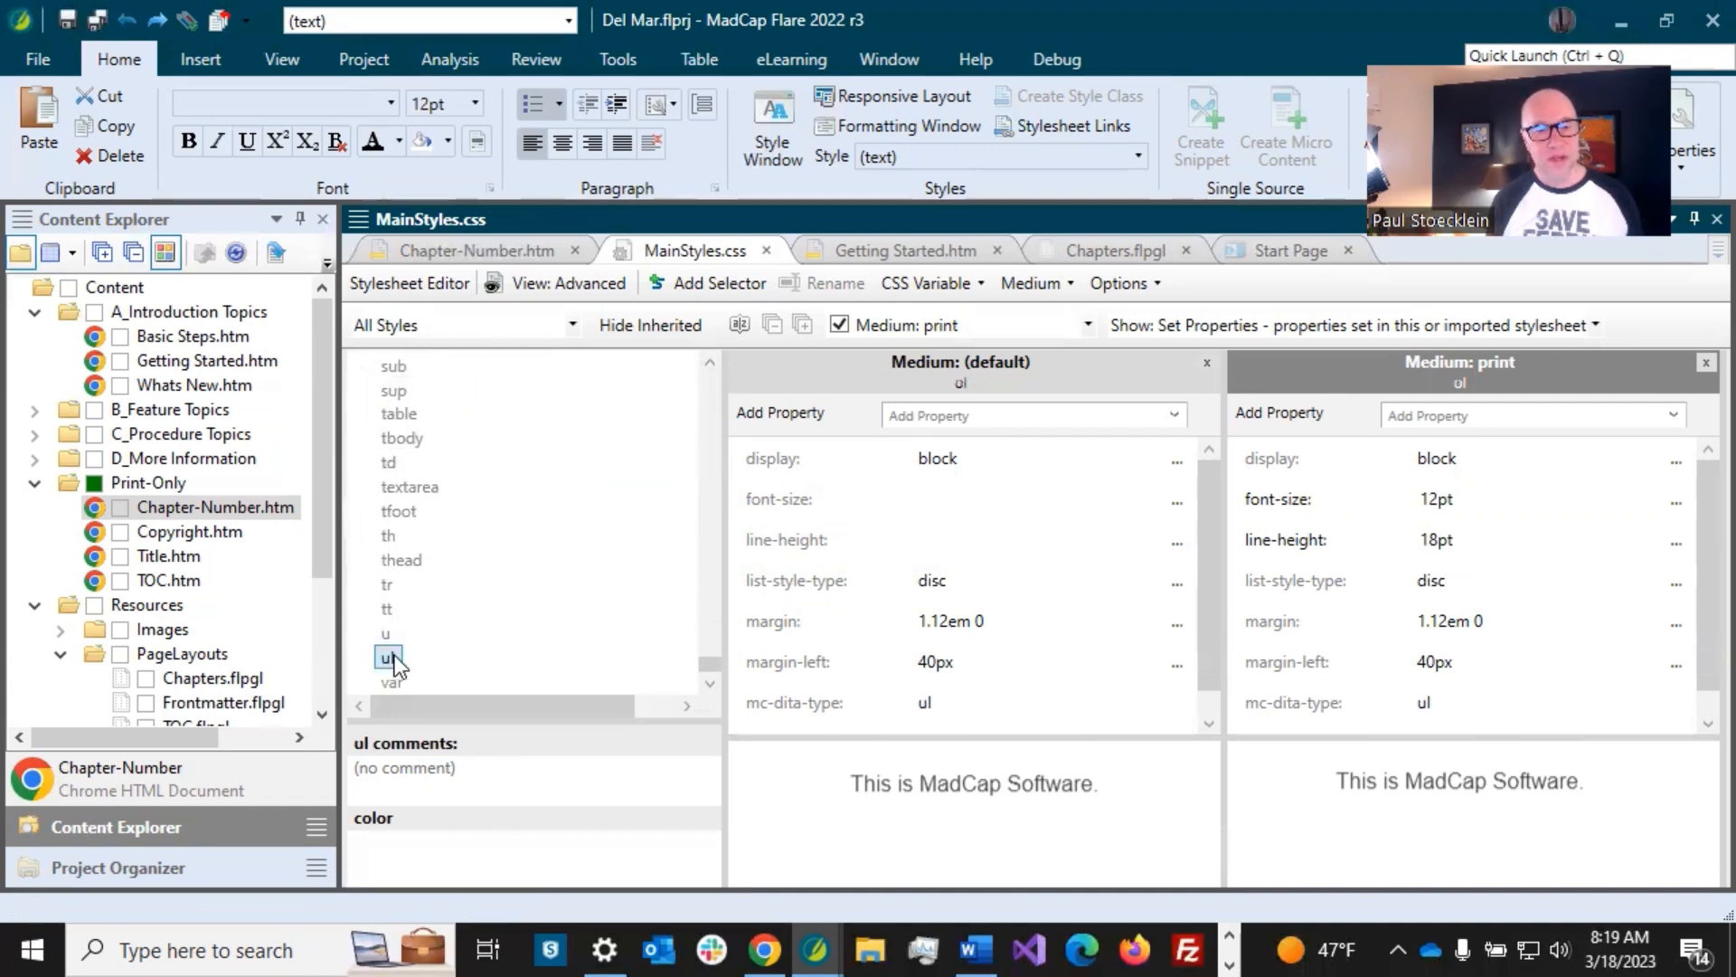
pyautogui.click(940, 580)
pyautogui.moveTo(709, 664); pyautogui.dragTo(680, 584)
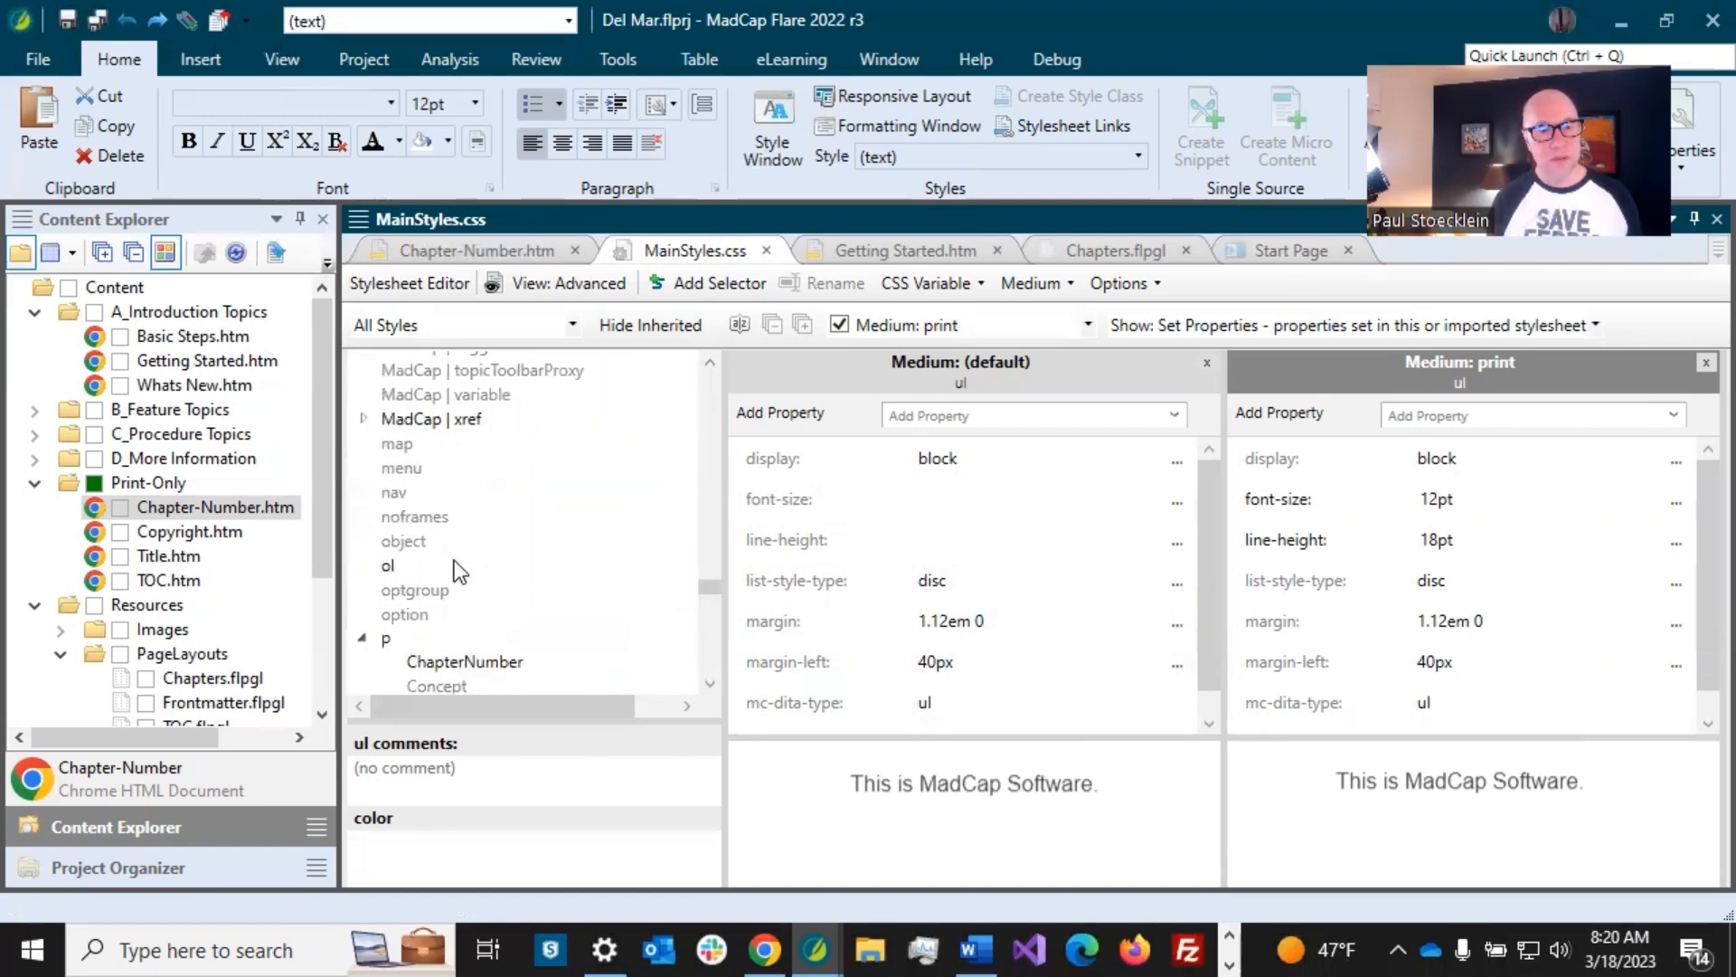
pyautogui.click(387, 566)
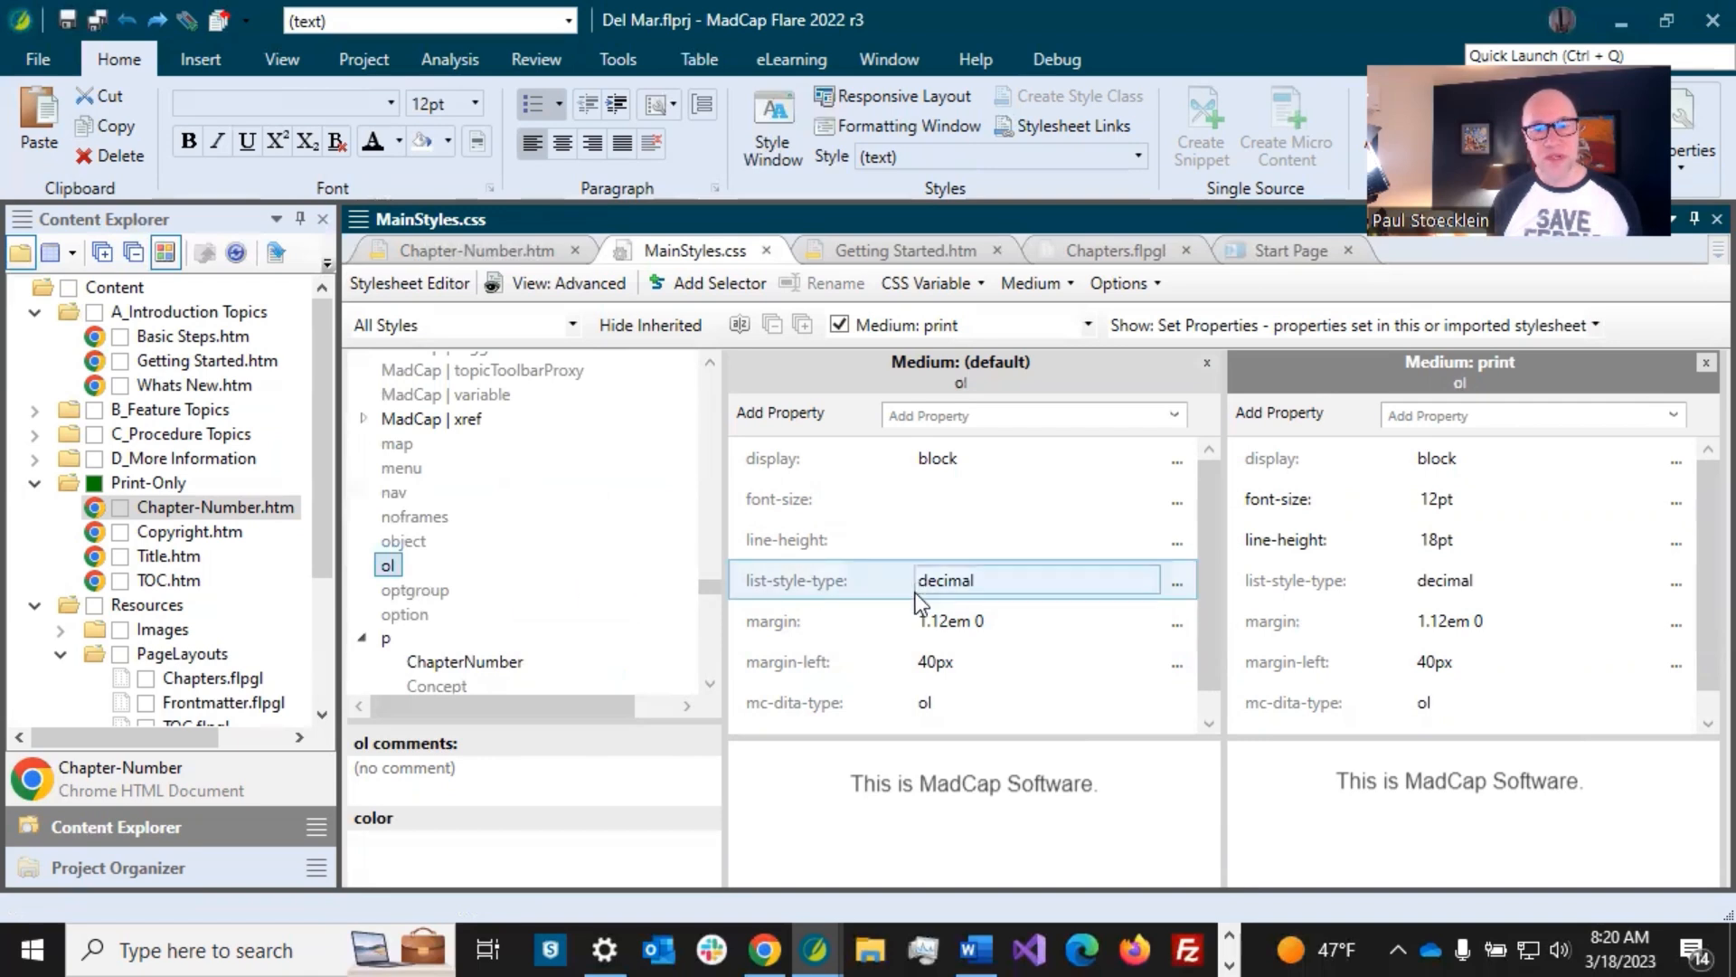
# - Add an advanced selector "ol p" to MainStyles.css, based on the existing ol ol selector
pyautogui.moveTo(703, 590); pyautogui.dragTo(698, 405)
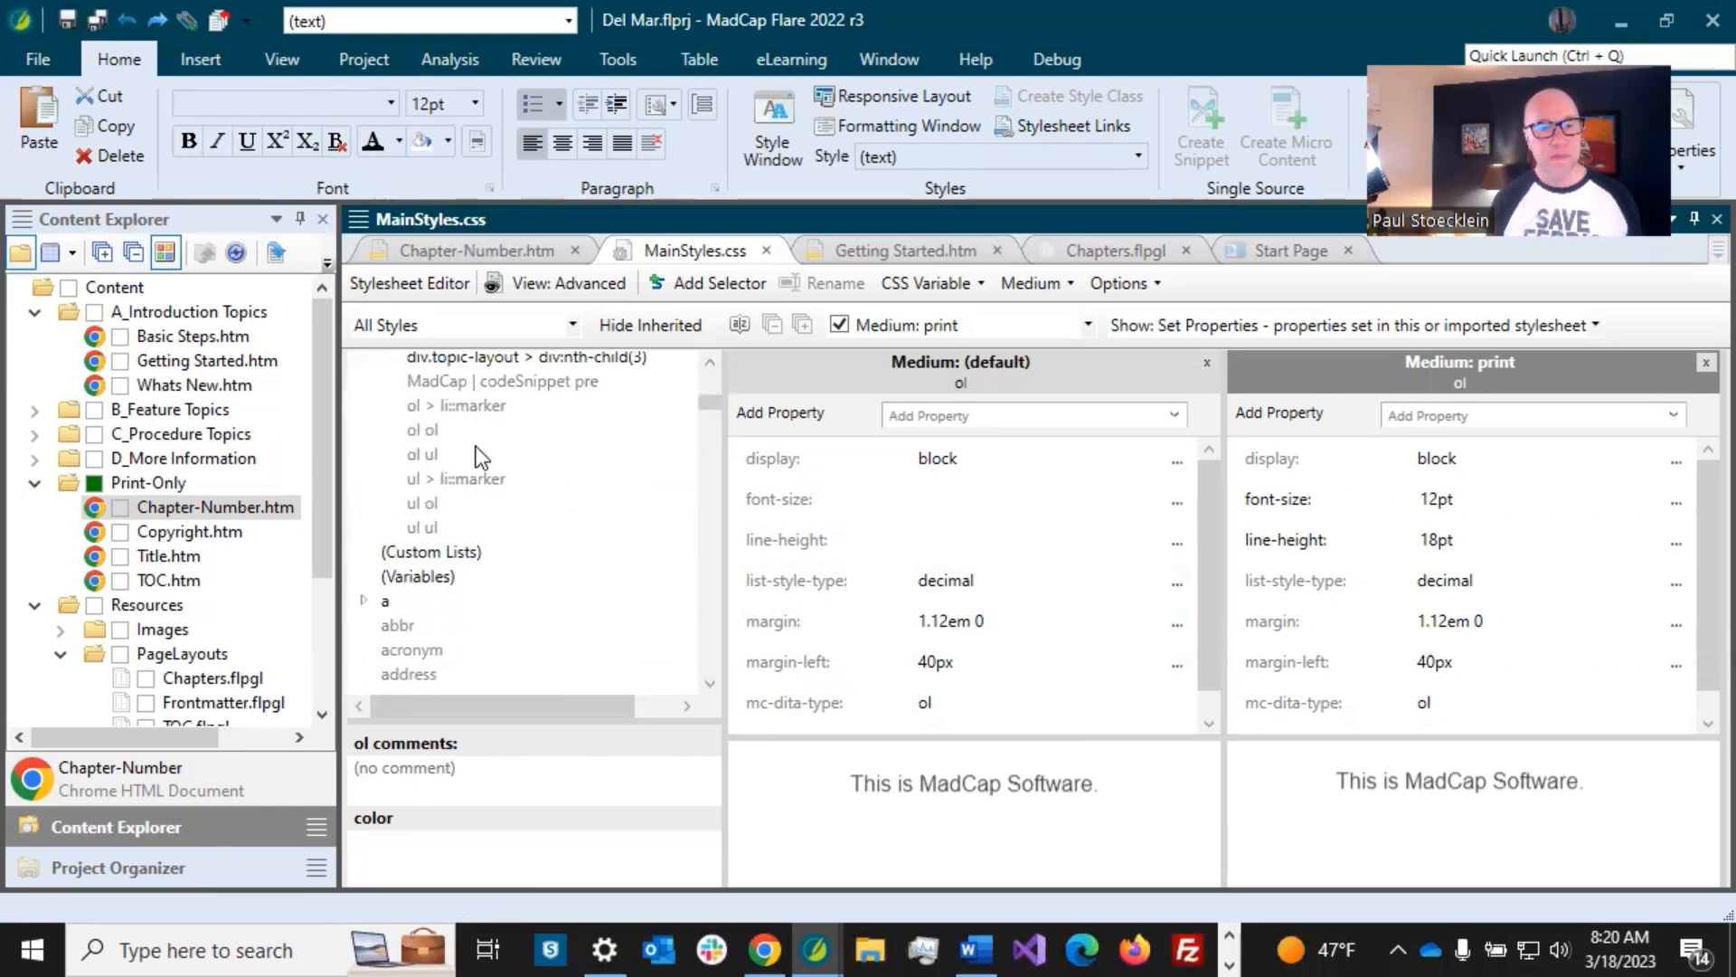
pyautogui.click(431, 429)
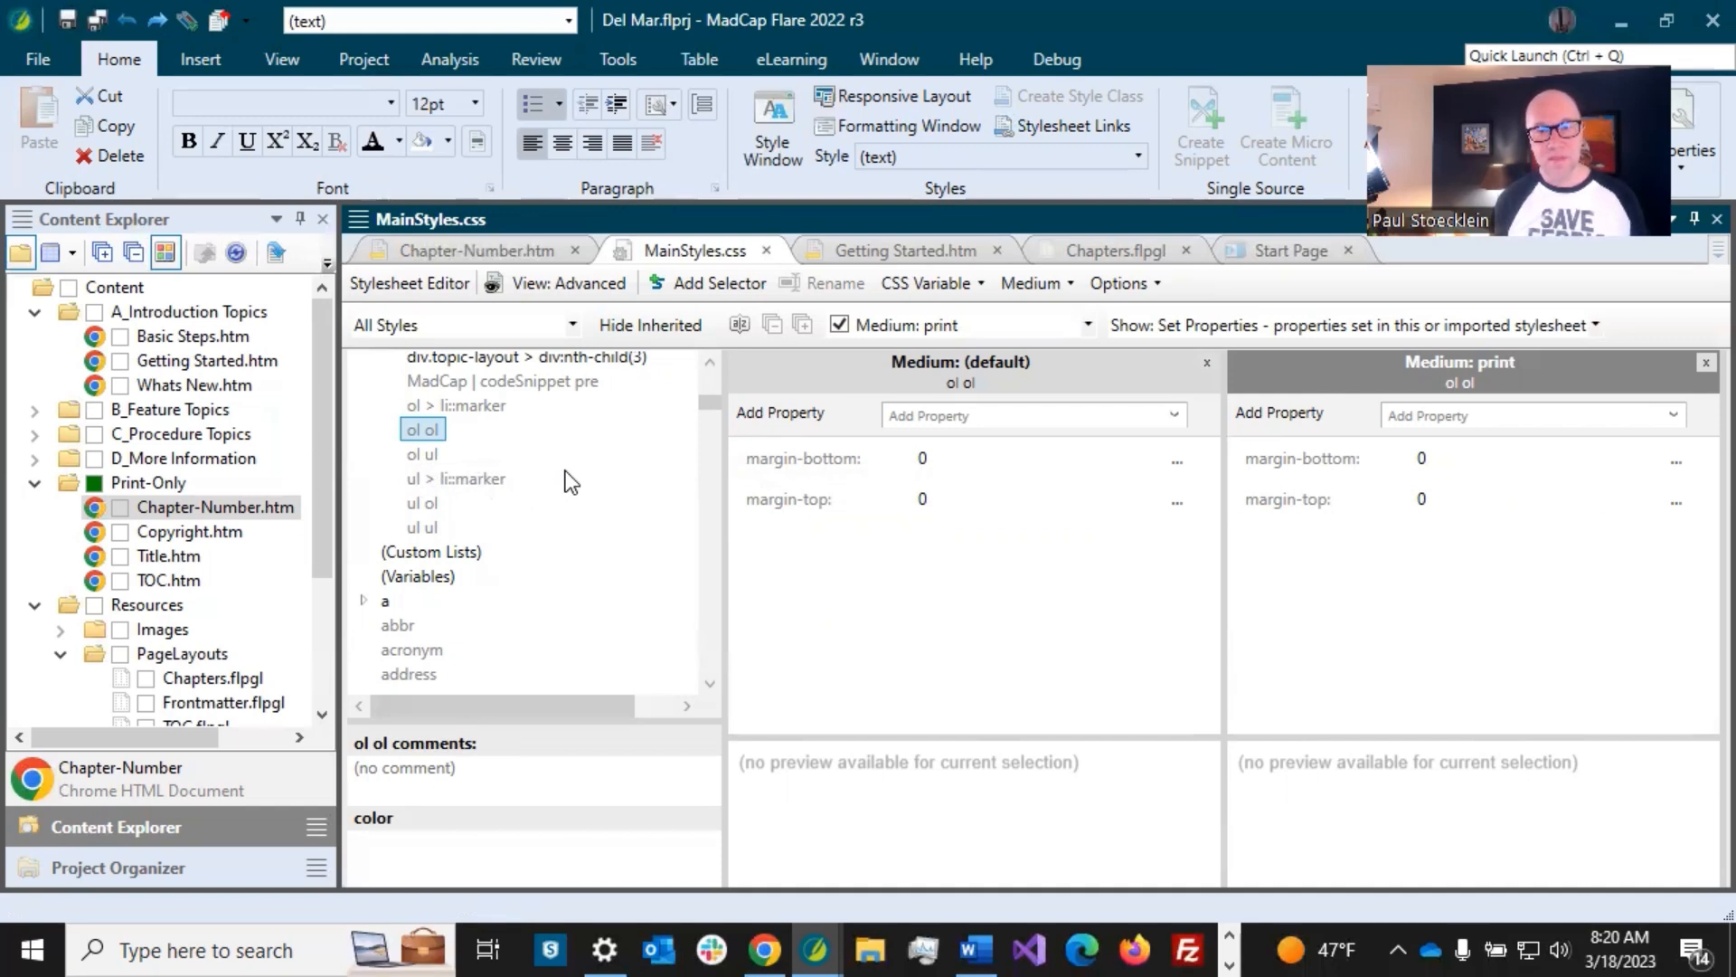
pyautogui.click(801, 376)
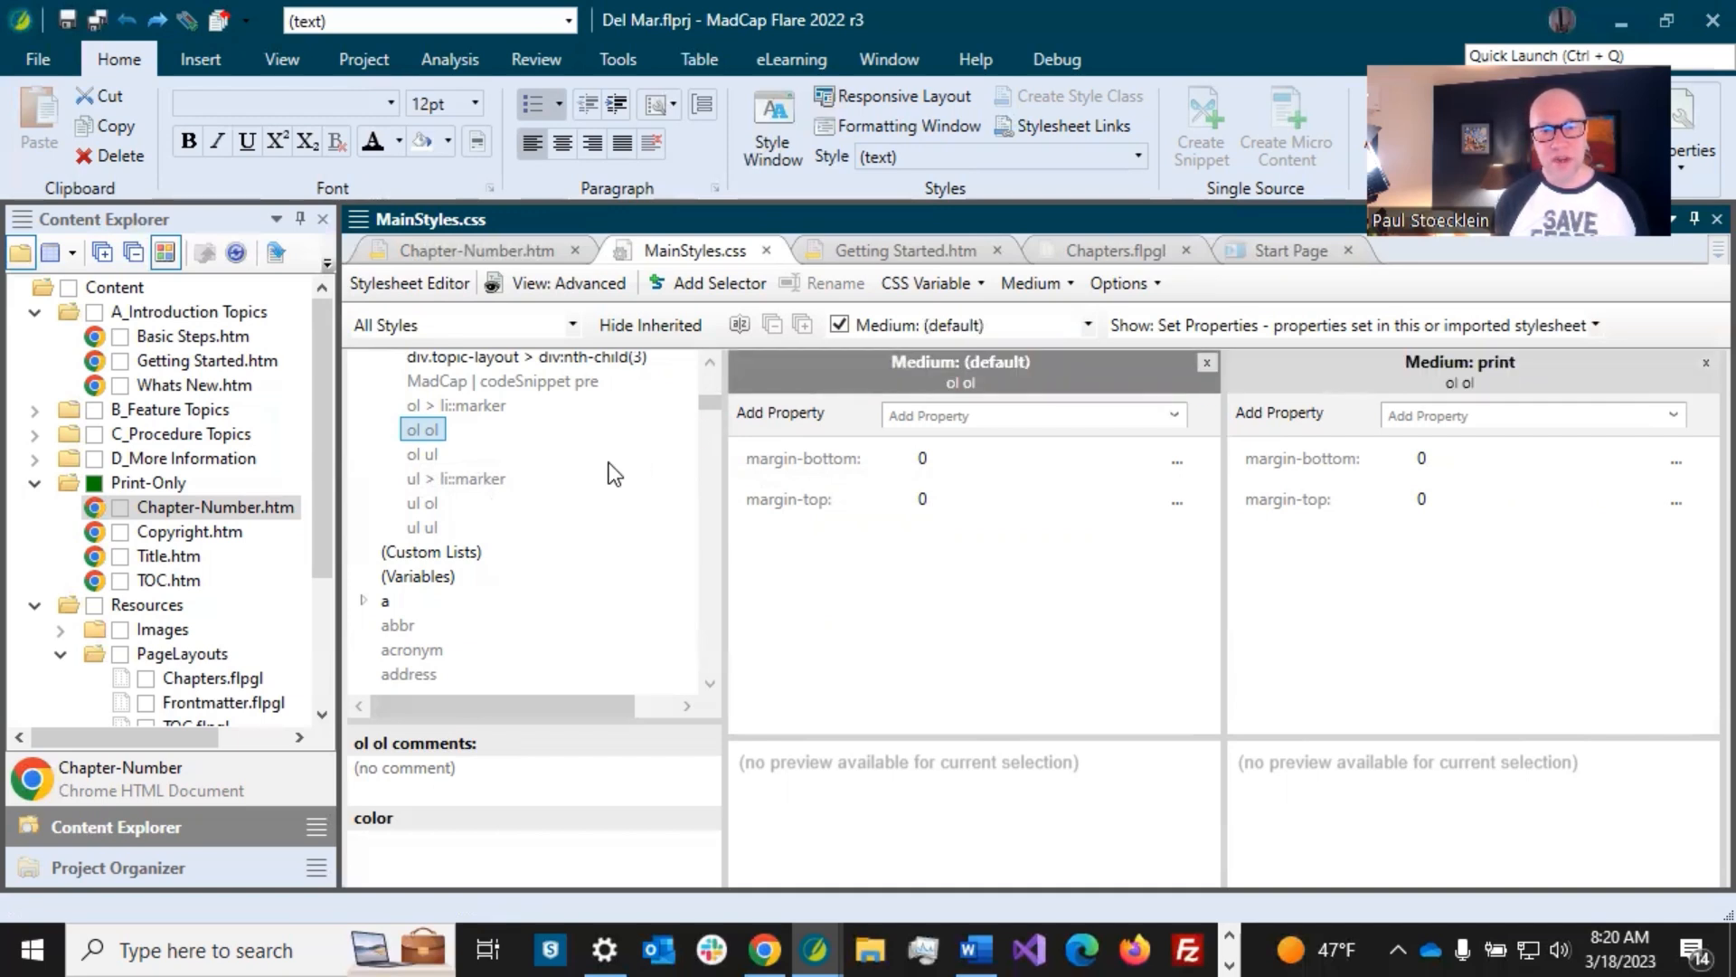
pyautogui.click(729, 291)
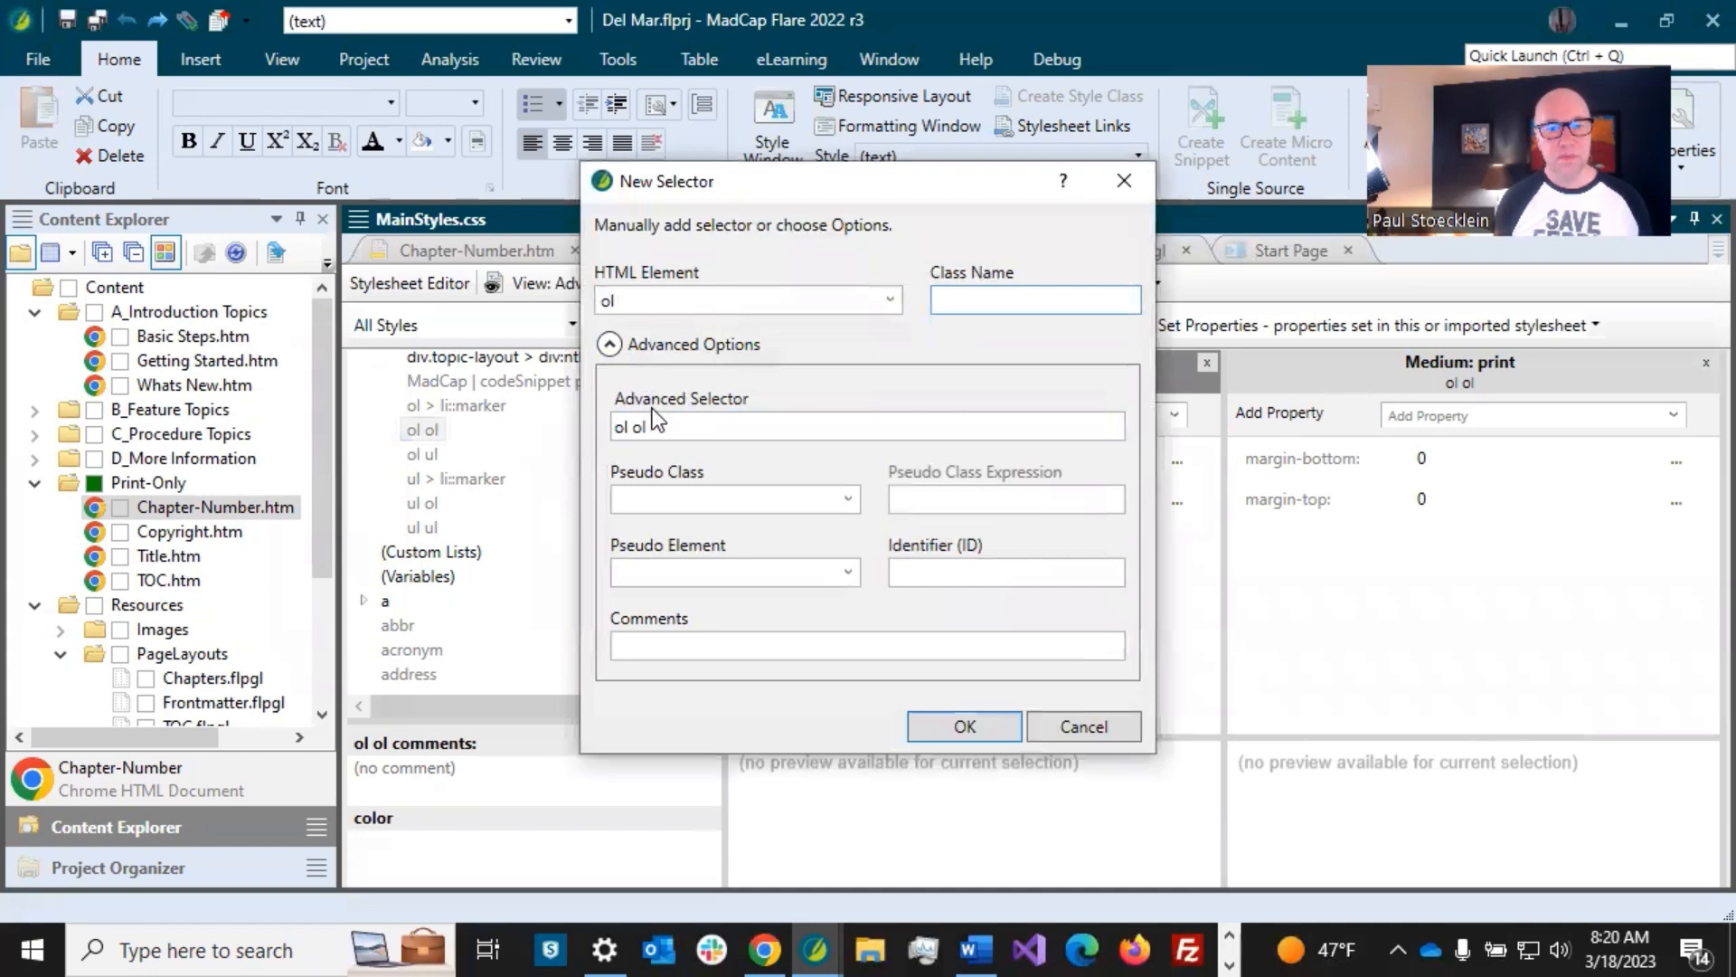
pyautogui.click(610, 345)
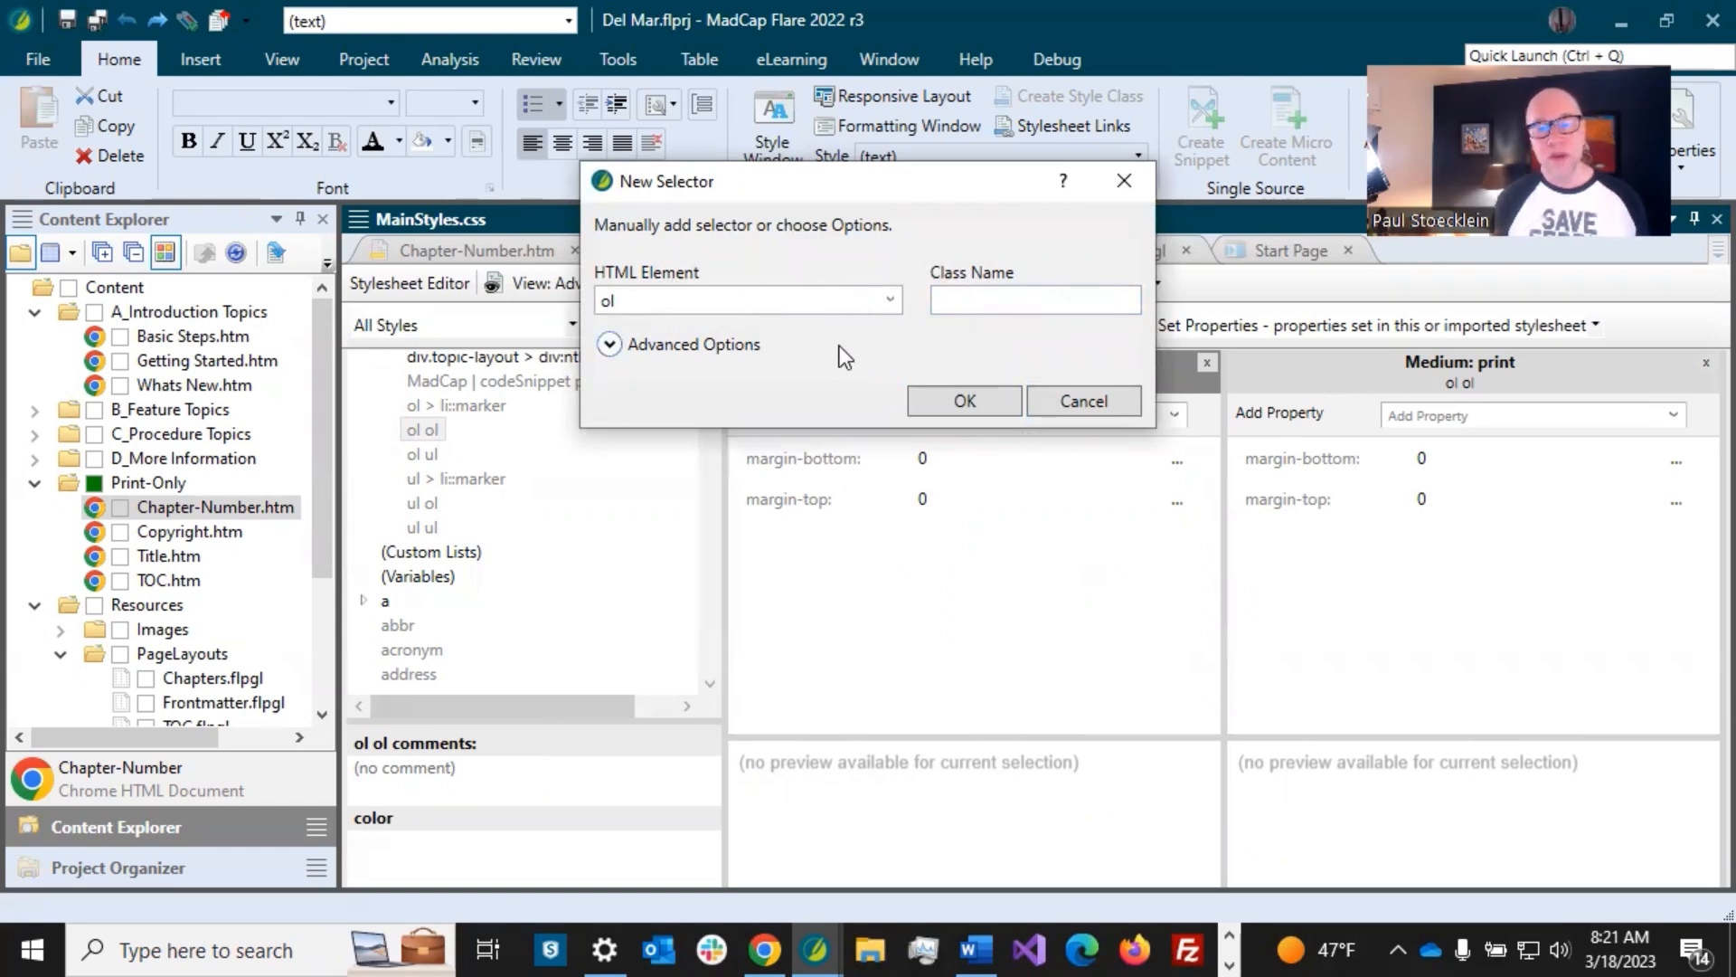
pyautogui.click(611, 345)
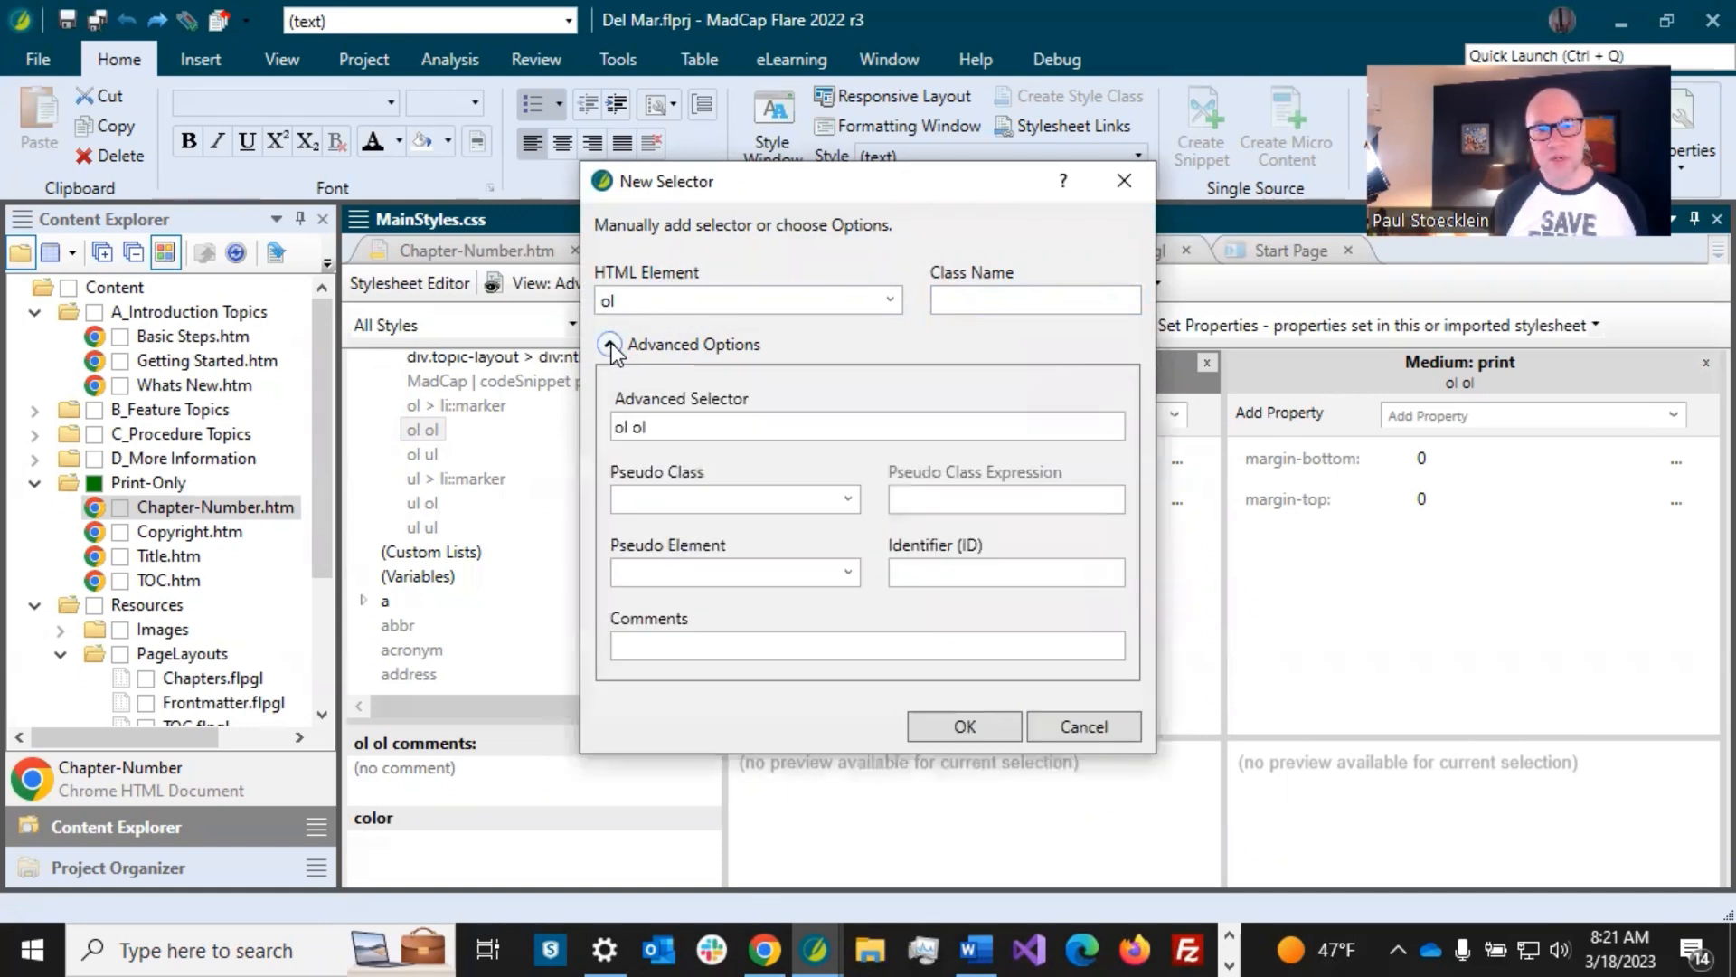
pyautogui.doubleClick(641, 427)
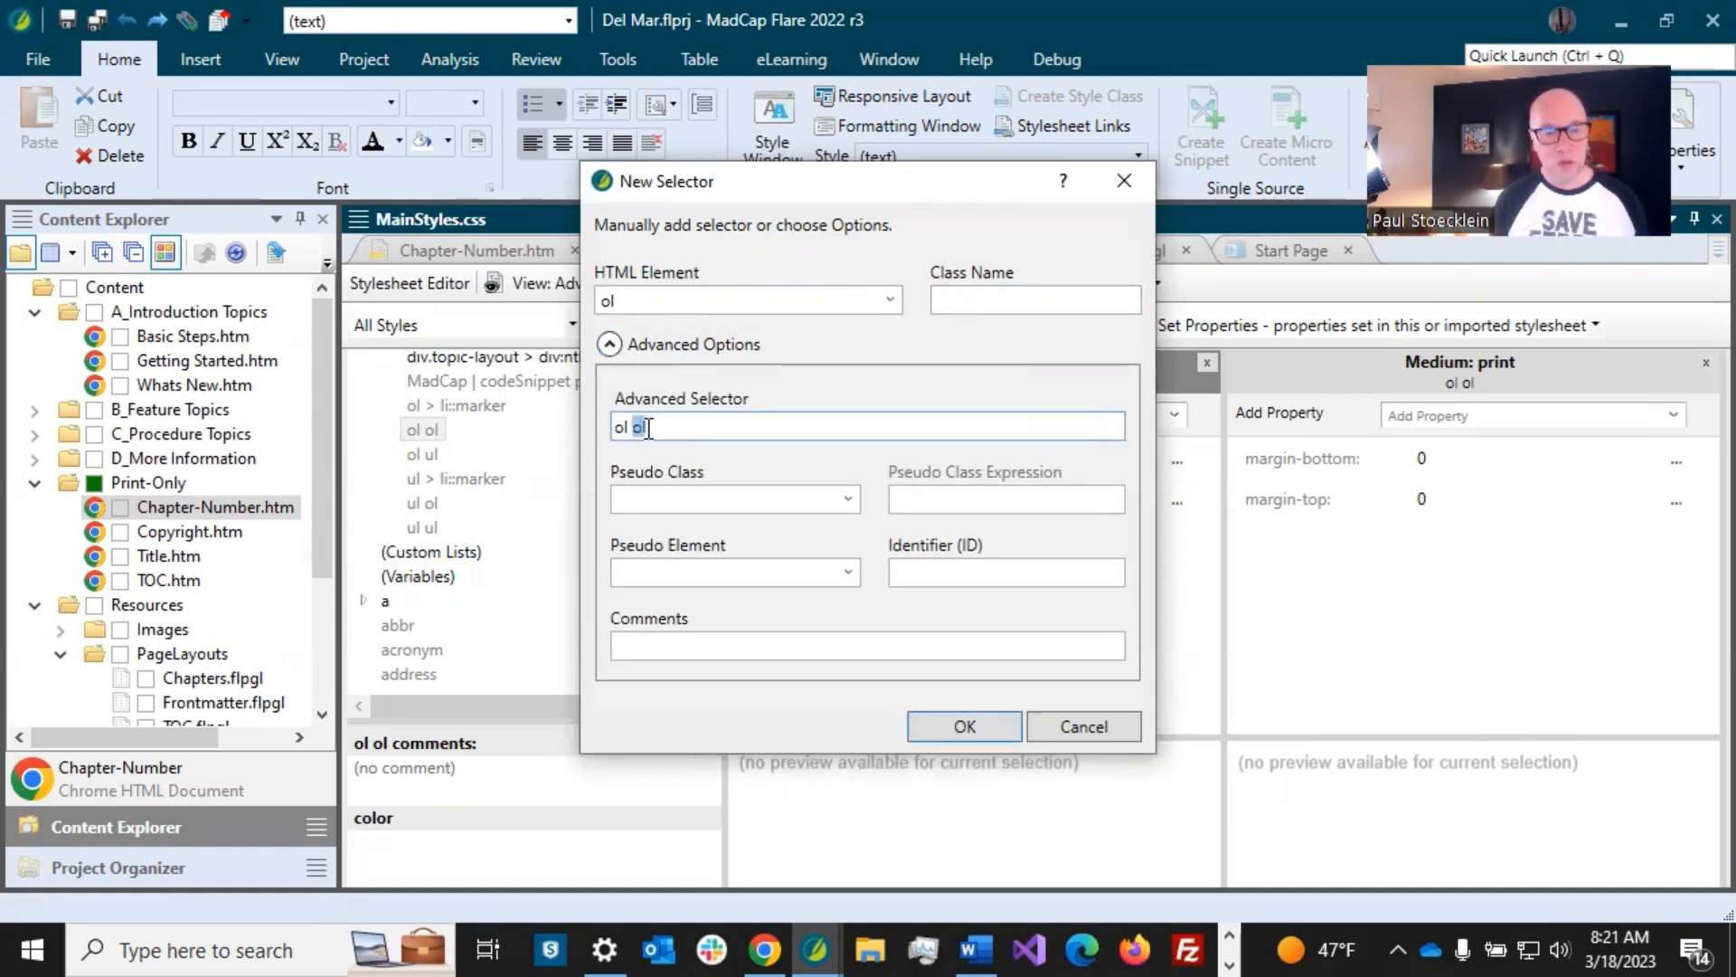
pyautogui.write('p')
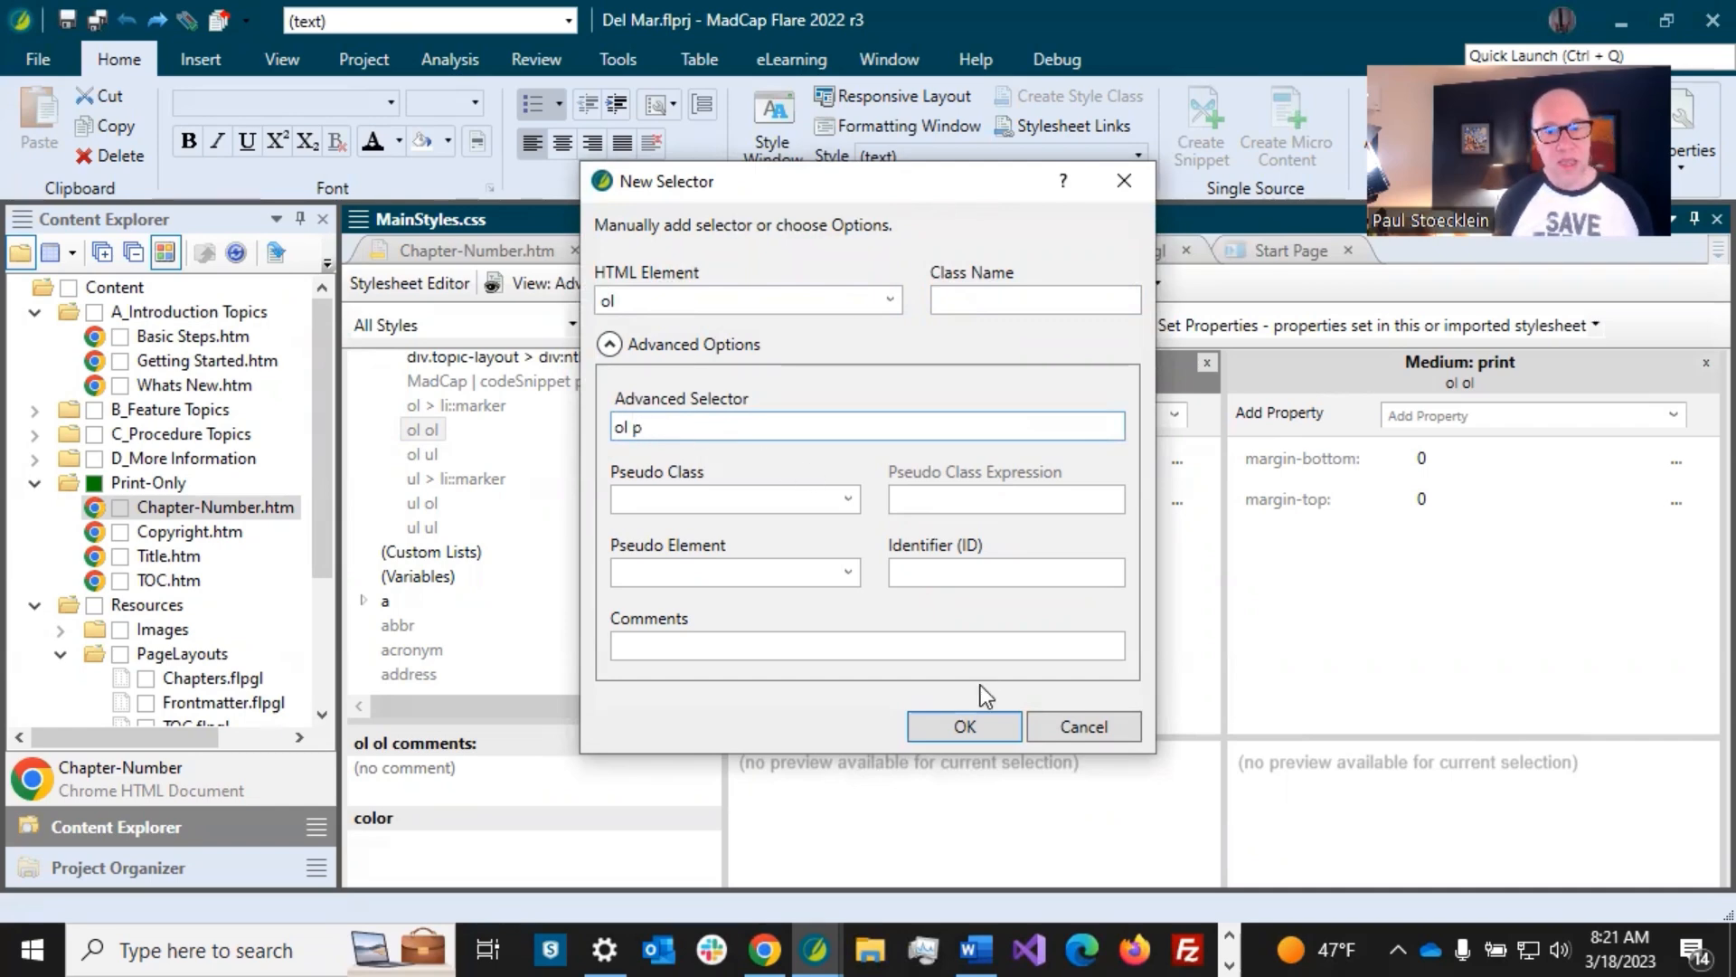
pyautogui.click(964, 725)
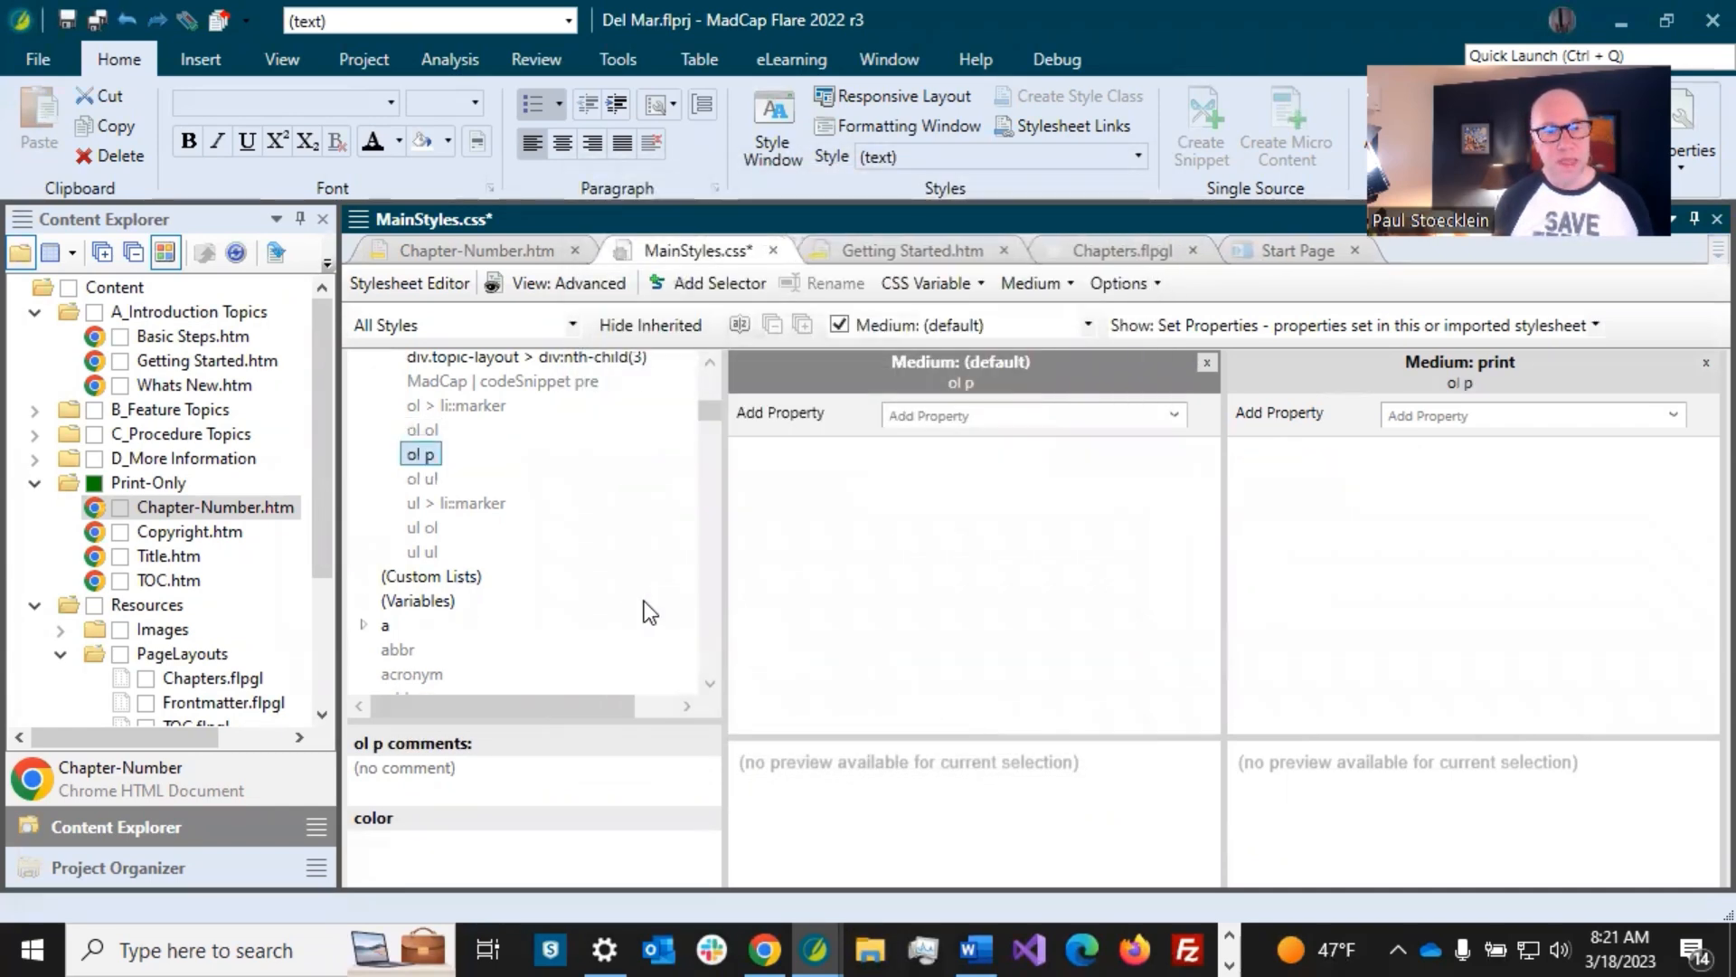
# - Add an advanced selector "ul p" to the stylesheet, based on the existing ul ul selector
pyautogui.click(422, 551)
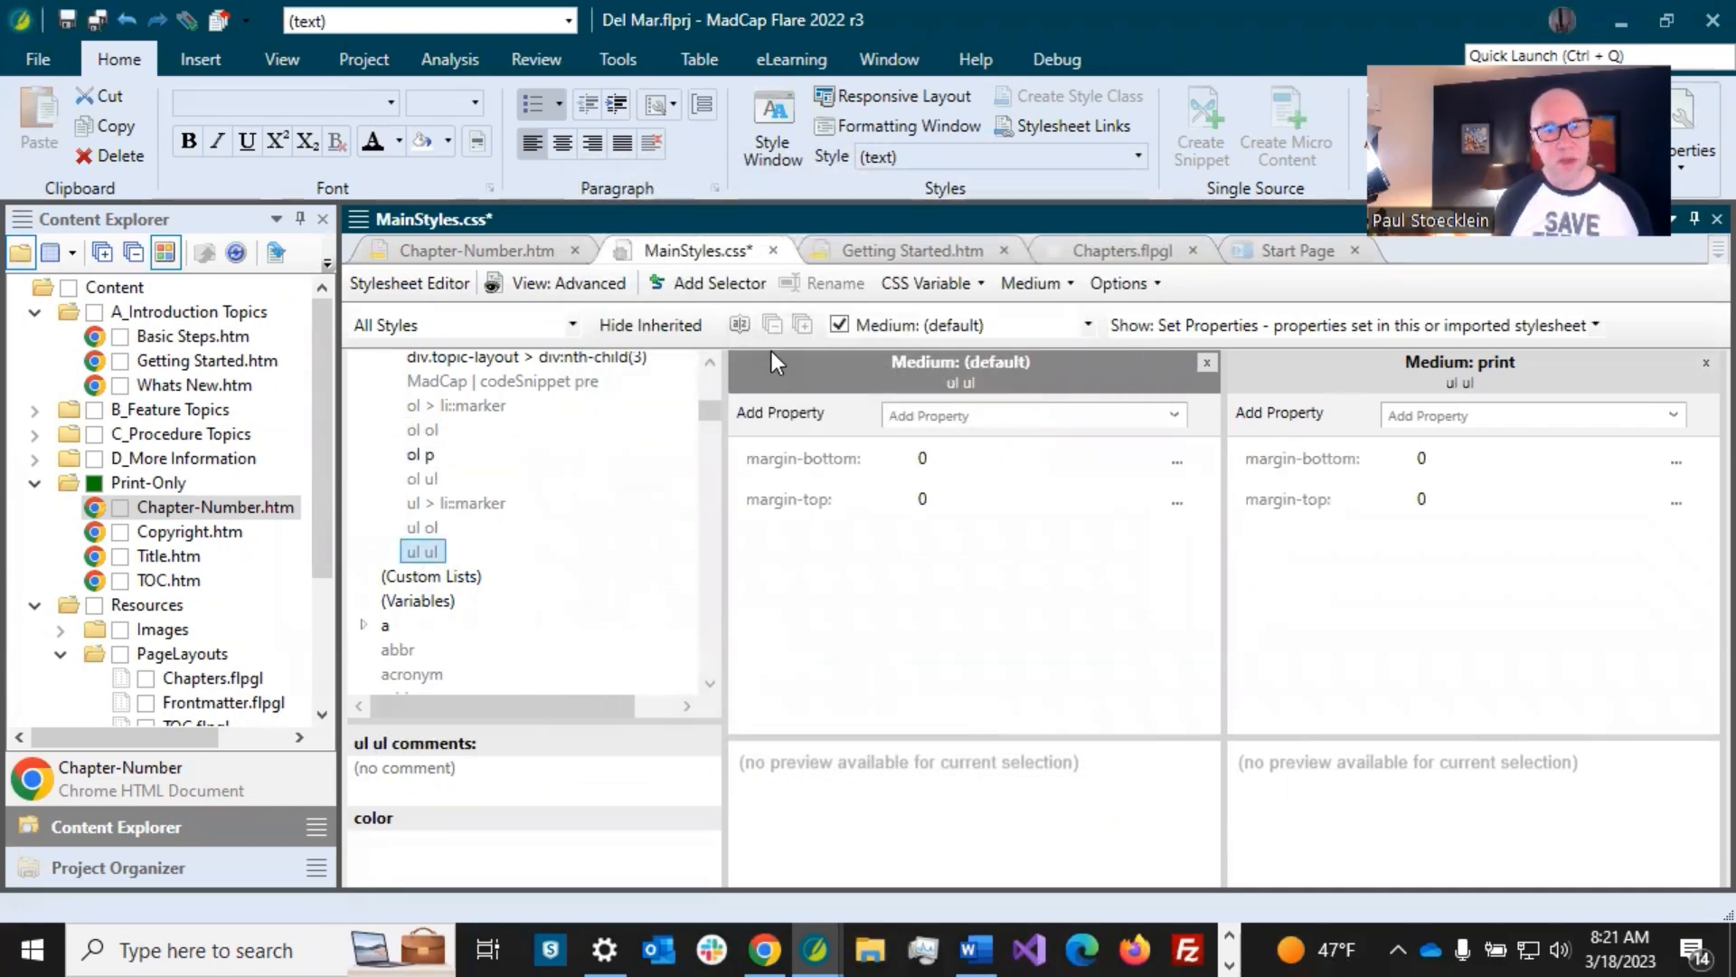
pyautogui.click(720, 289)
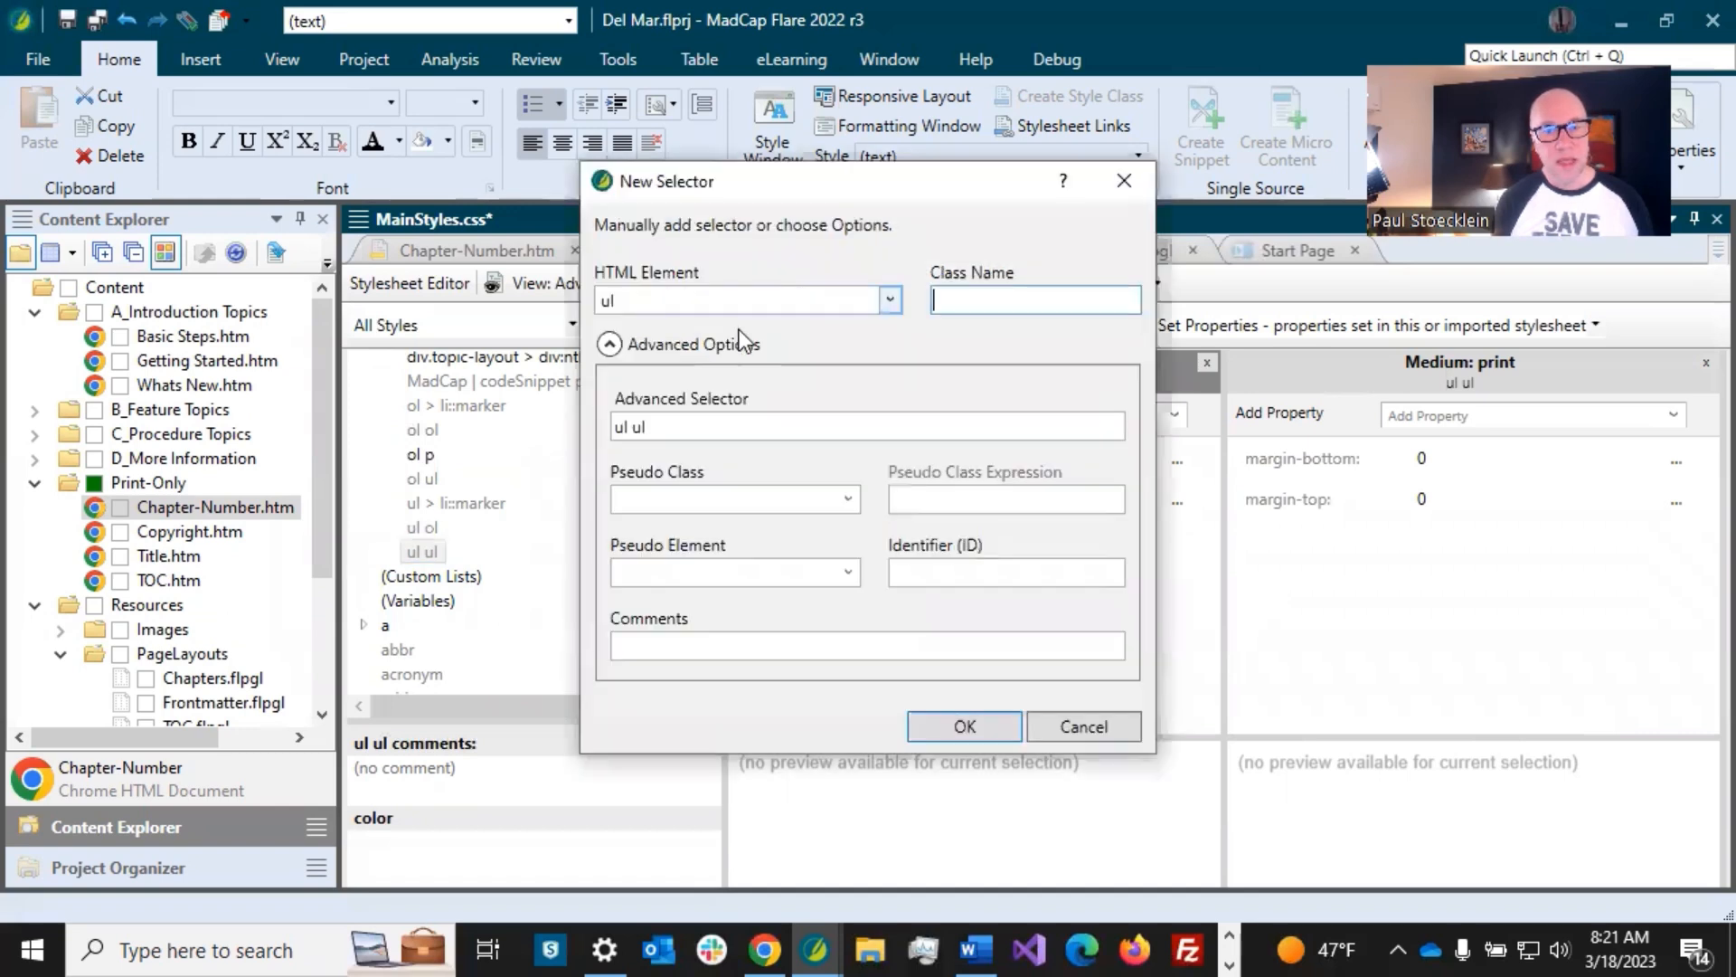
pyautogui.doubleClick(638, 427)
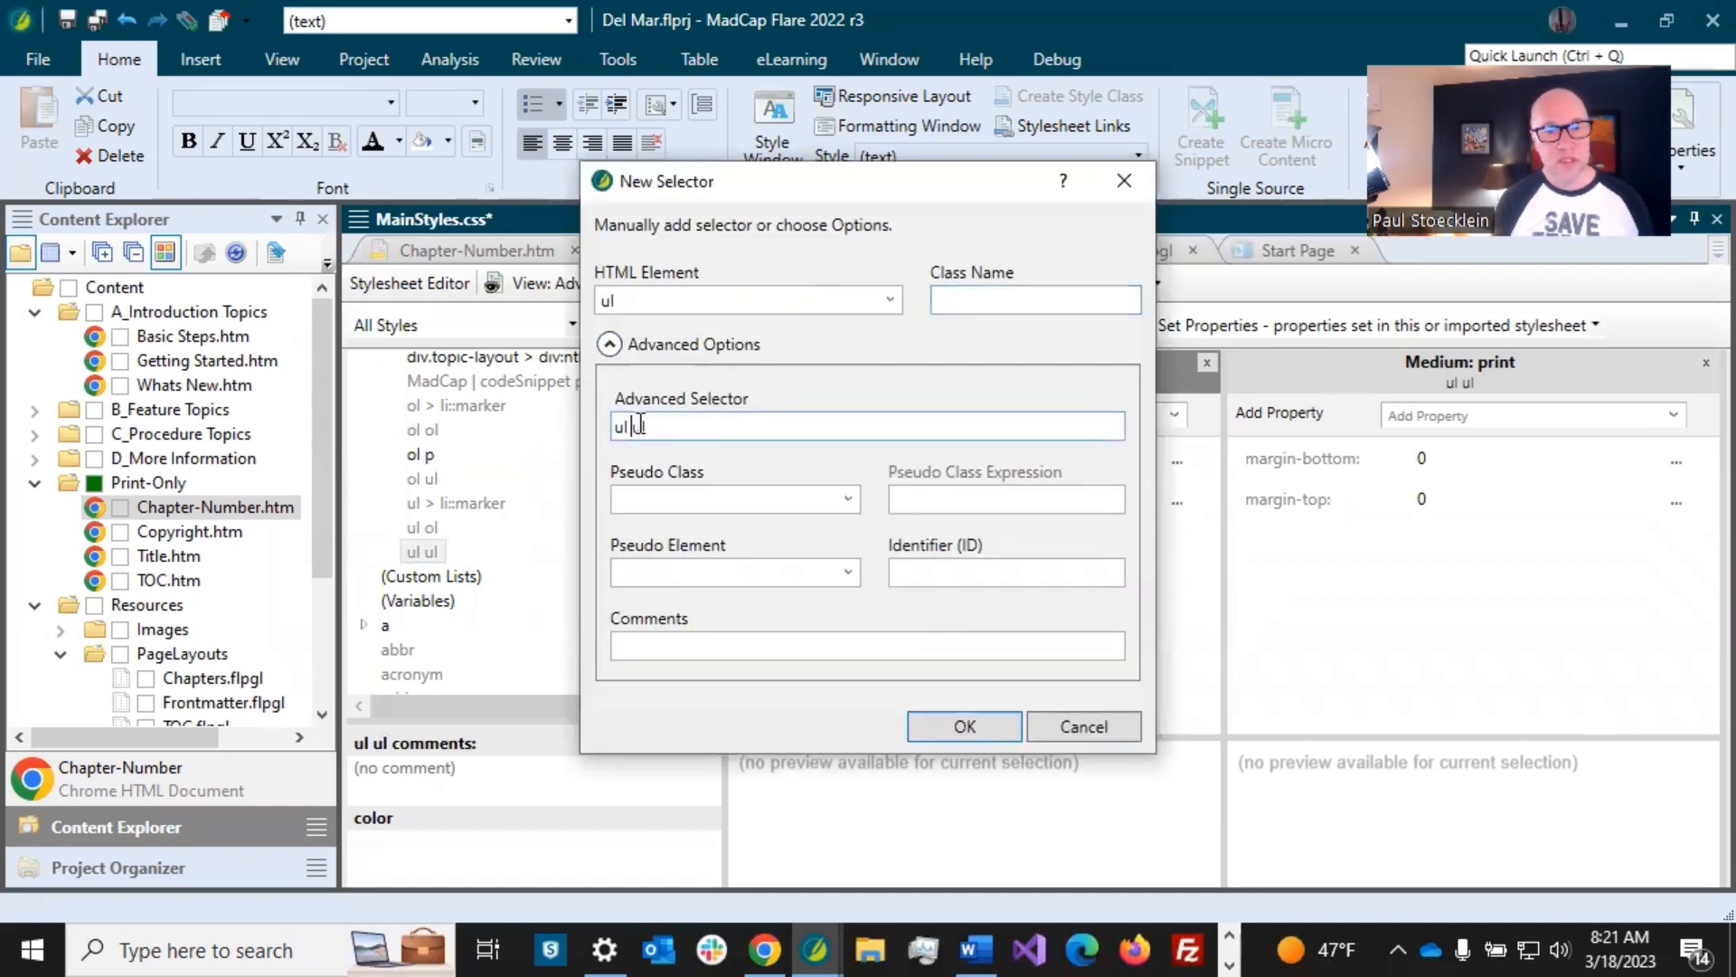
pyautogui.write('p')
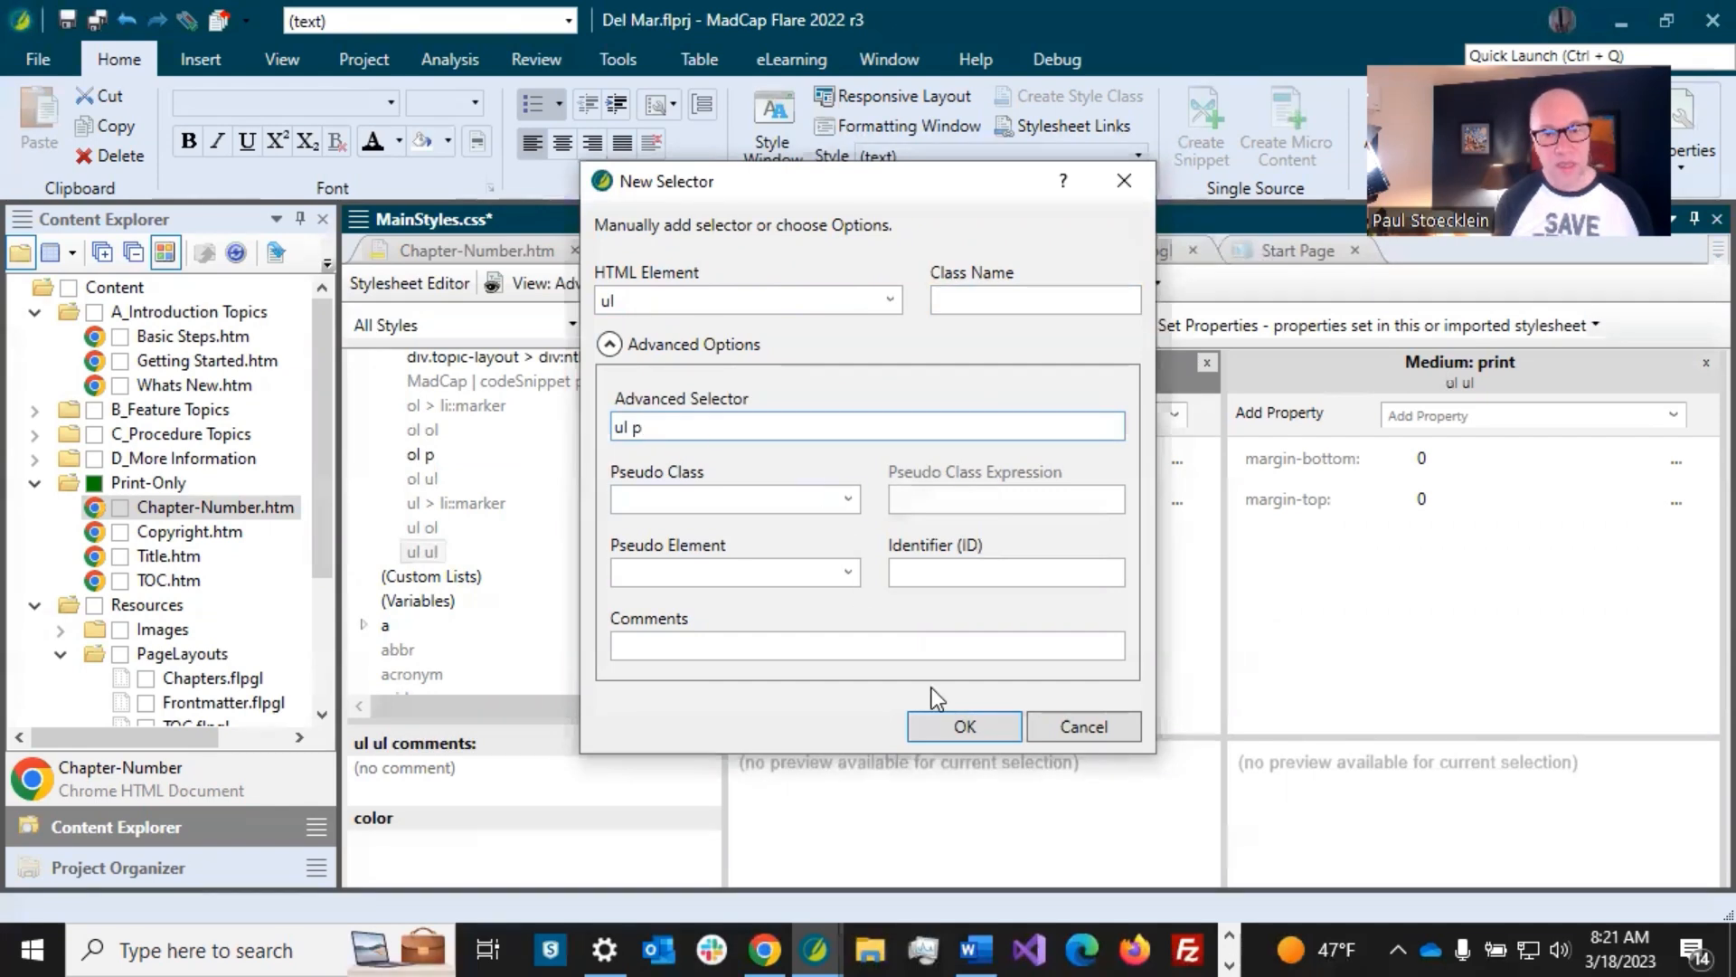
pyautogui.click(953, 720)
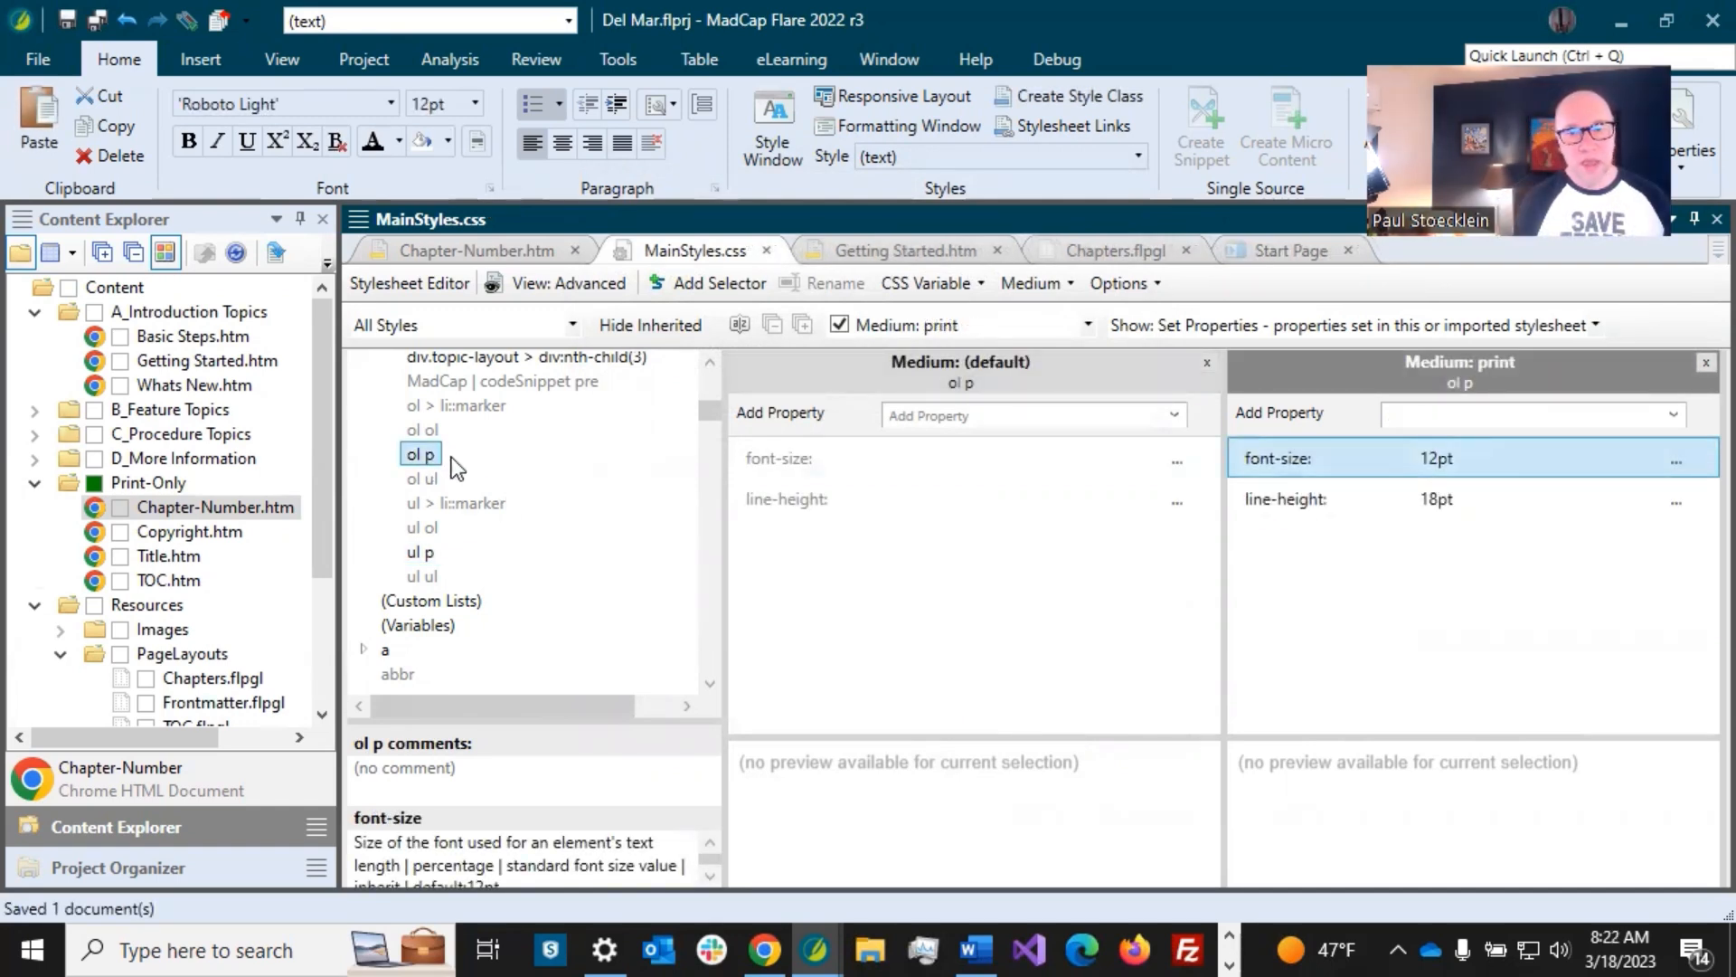
# - Review the print font-size and line-height of the ol p and ul p selectors, and check the bullet list in Getting Started.htm
pyautogui.click(1456, 503)
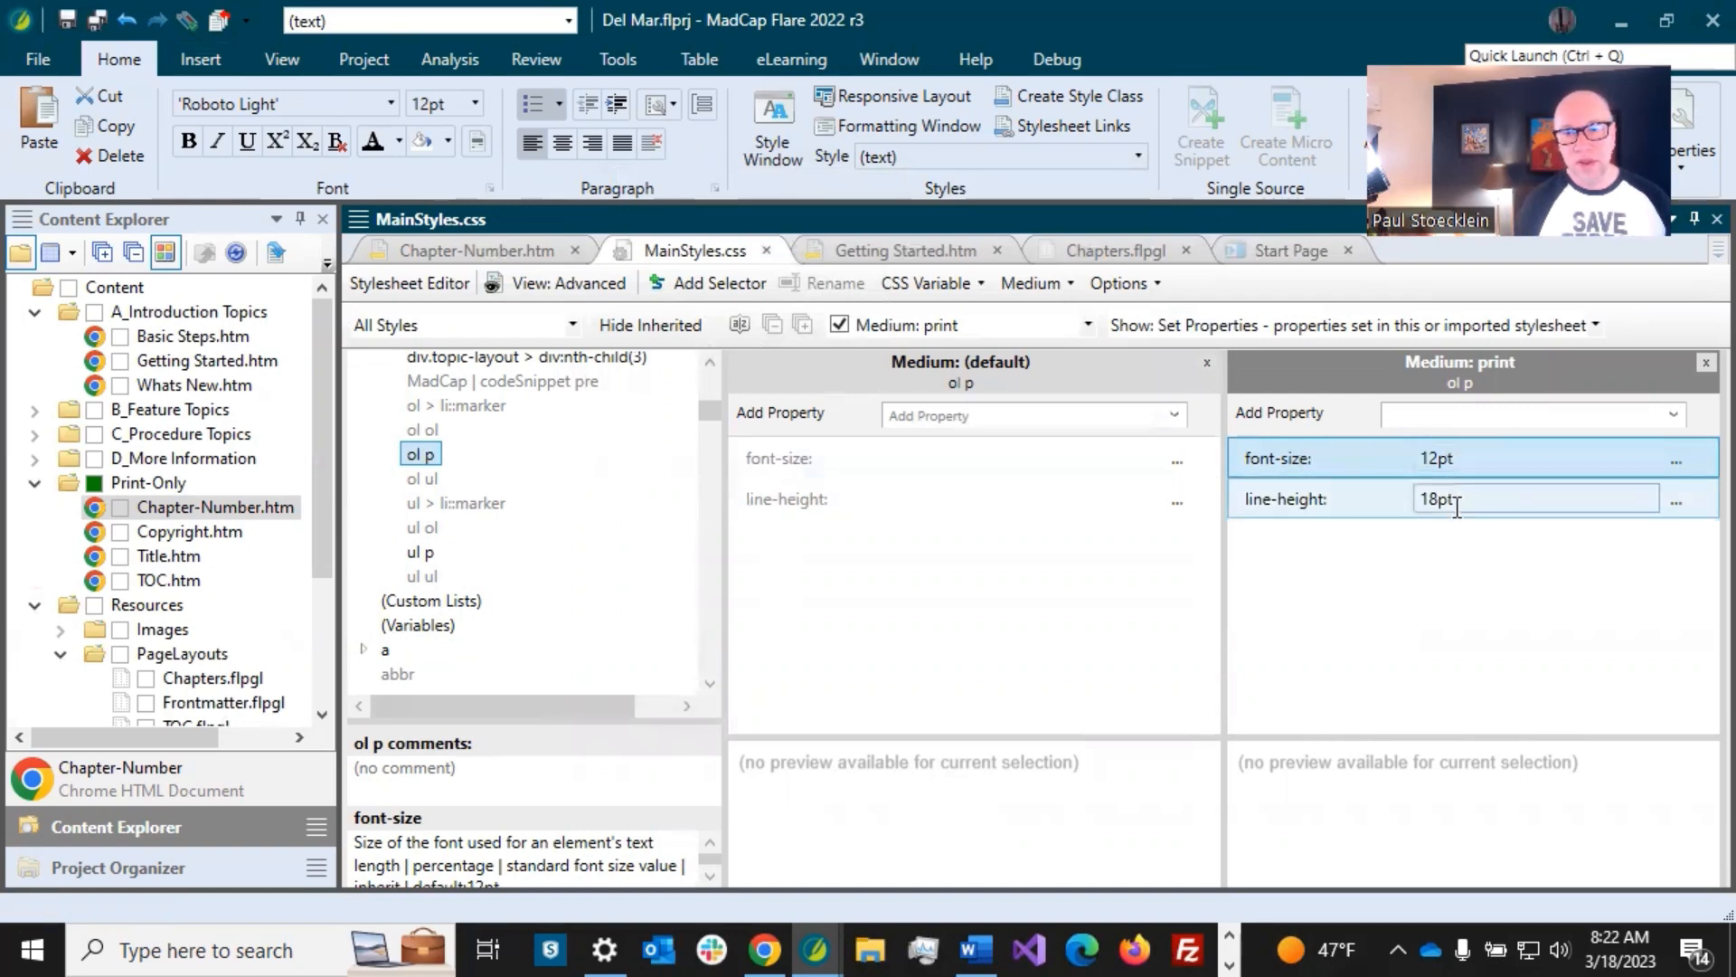
pyautogui.click(425, 556)
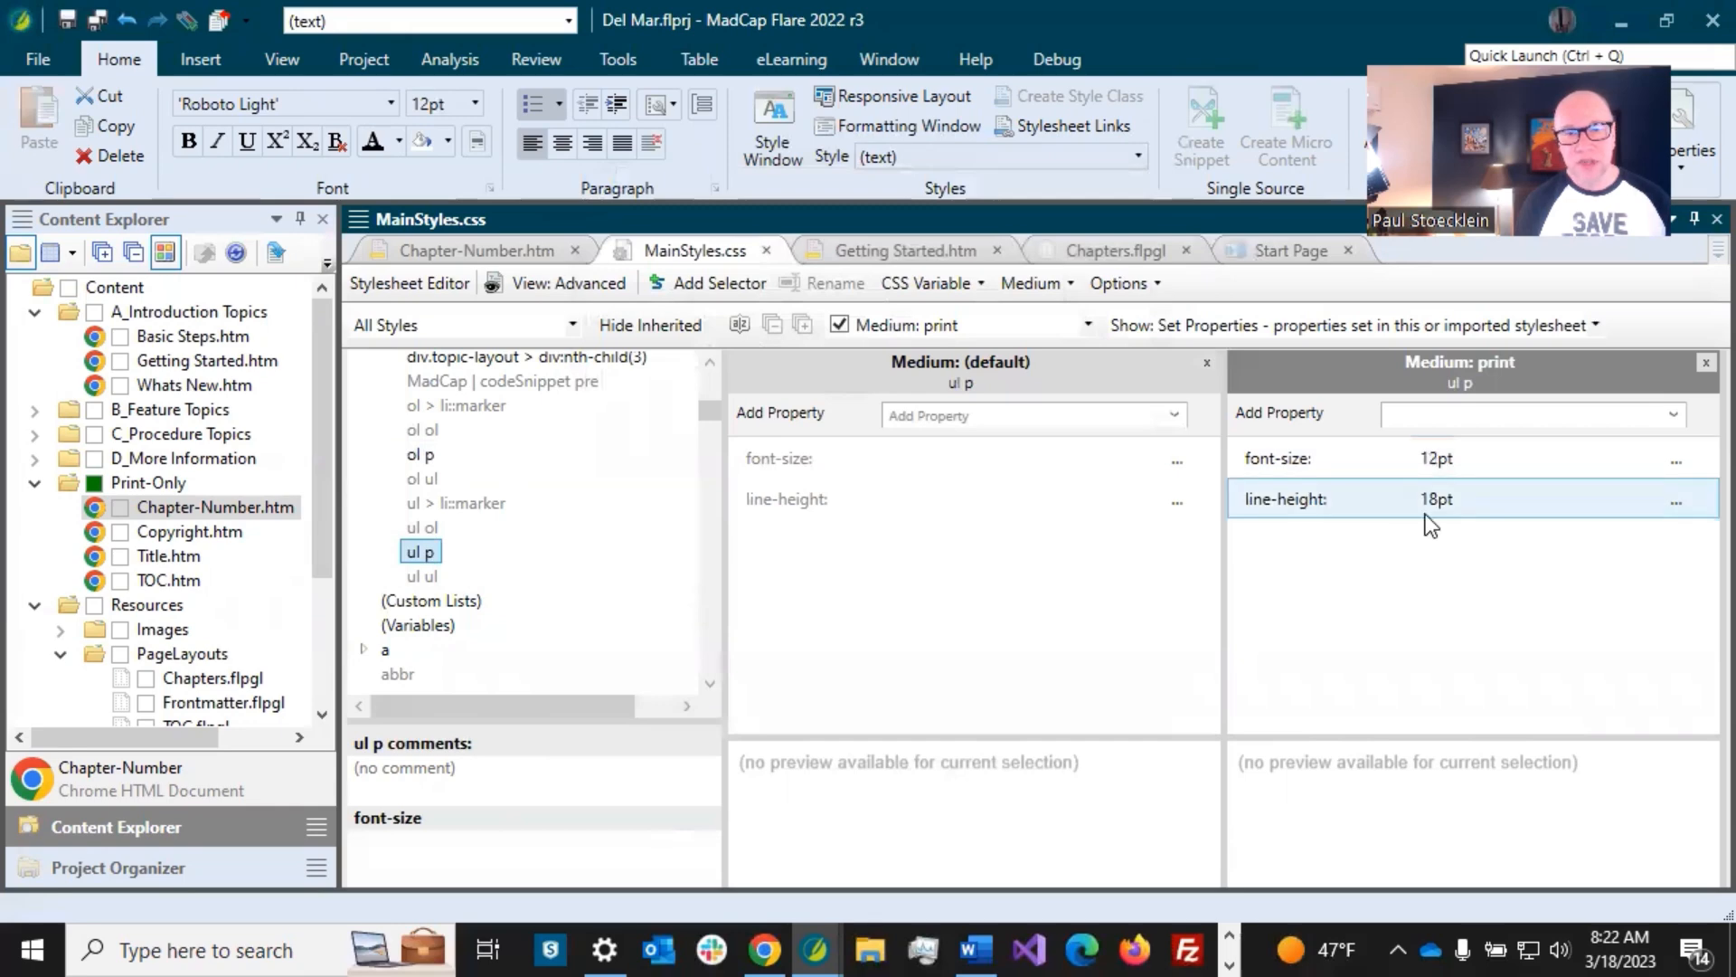
pyautogui.click(903, 251)
pyautogui.click(810, 518)
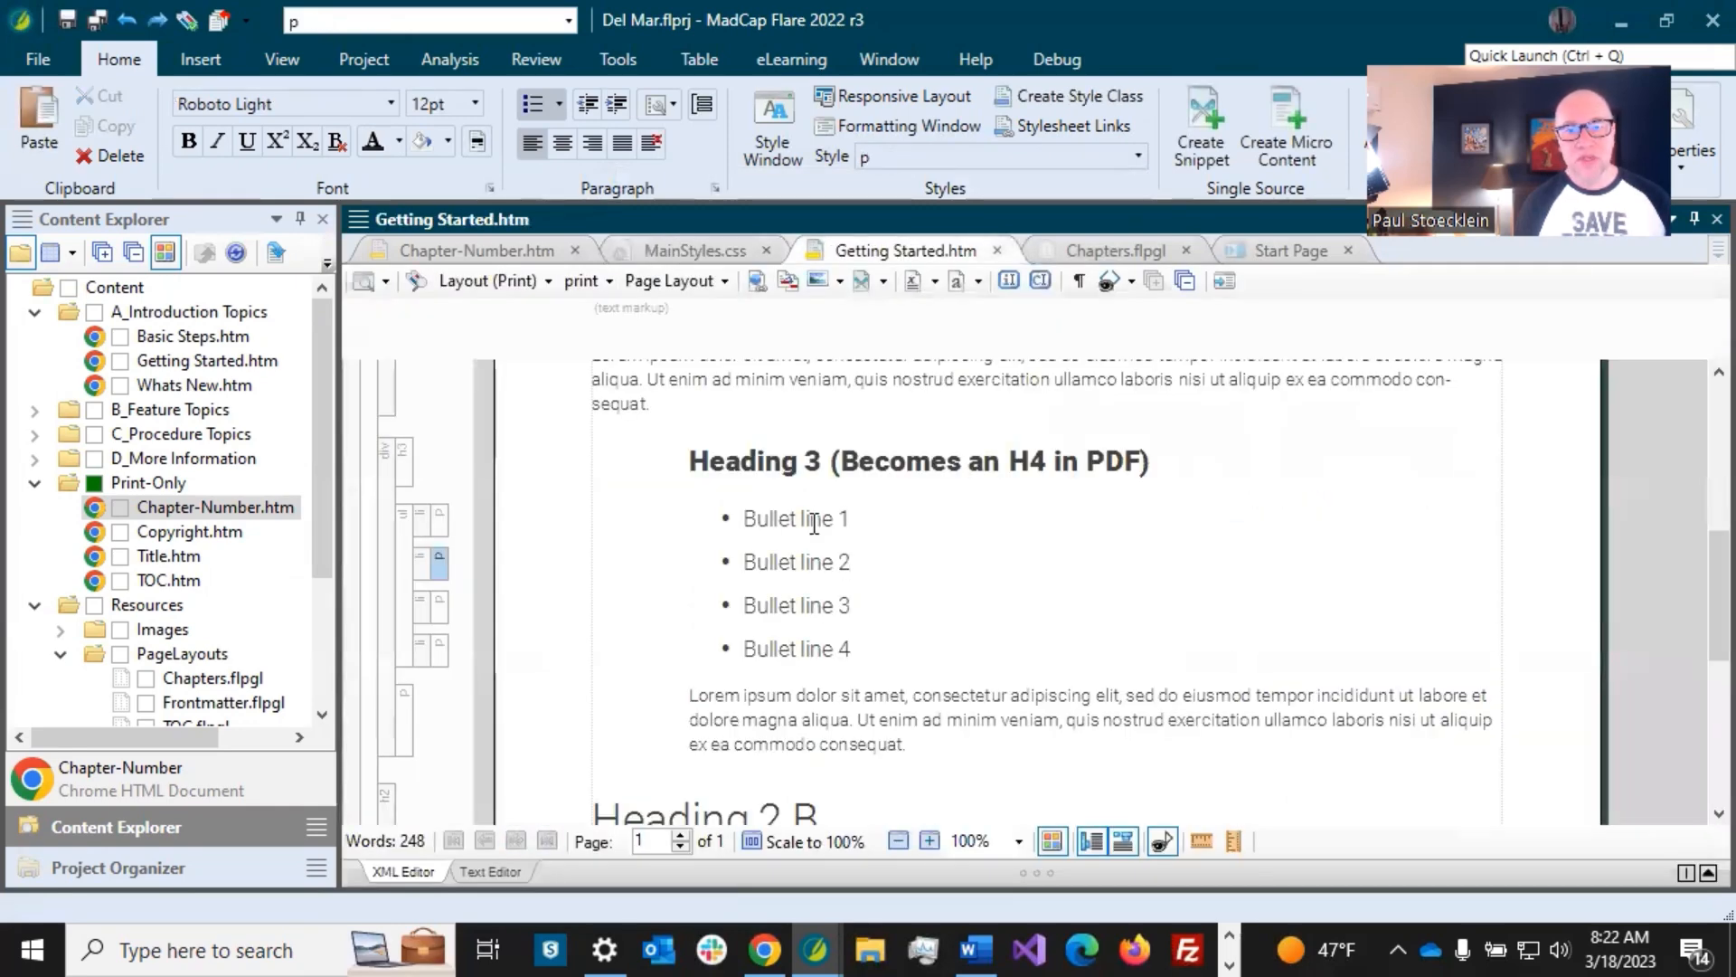